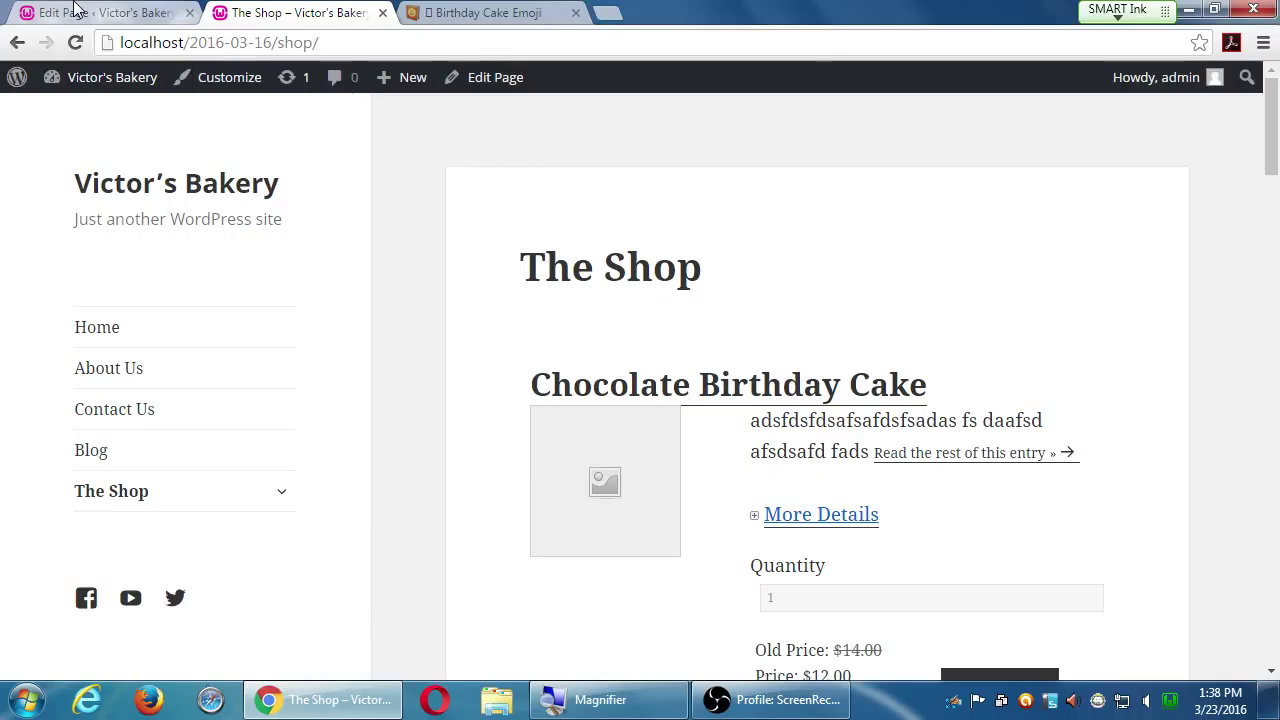
Create a new page in the site admin titled "Cakes".
{"action": "left_click", "coordinate": [75, 10]}
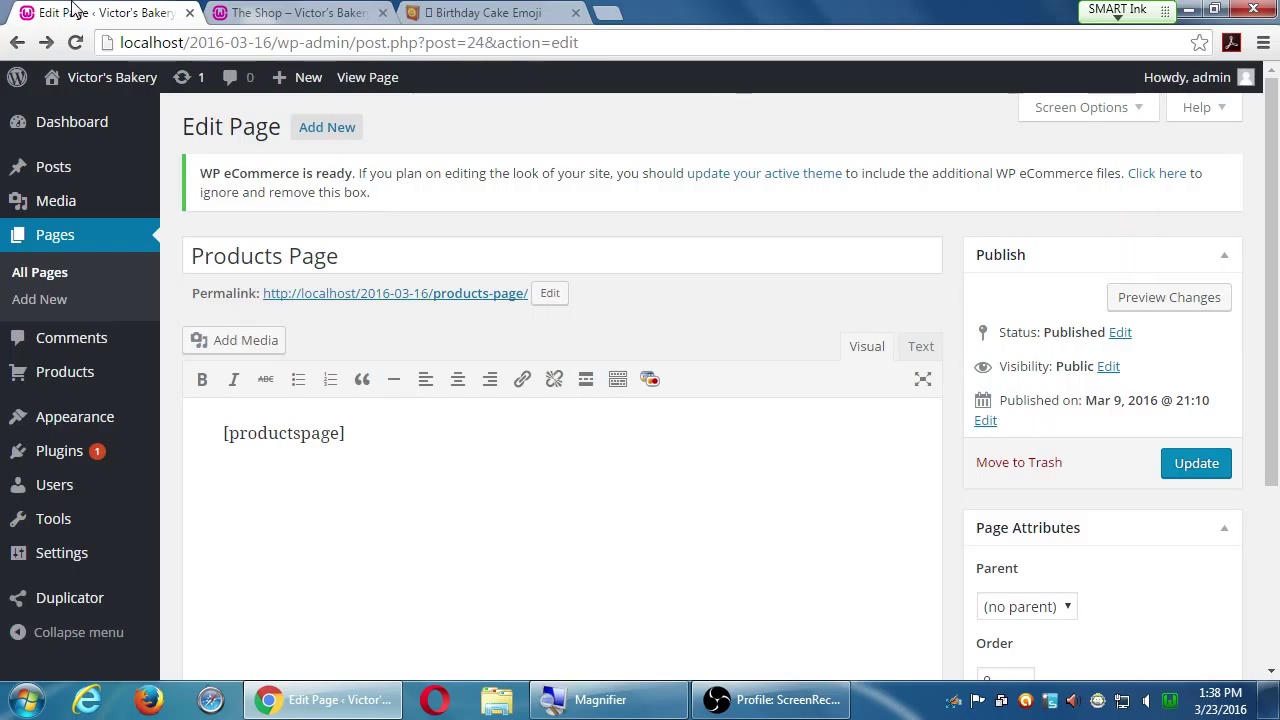
{"action": "left_click", "coordinate": [48, 275]}
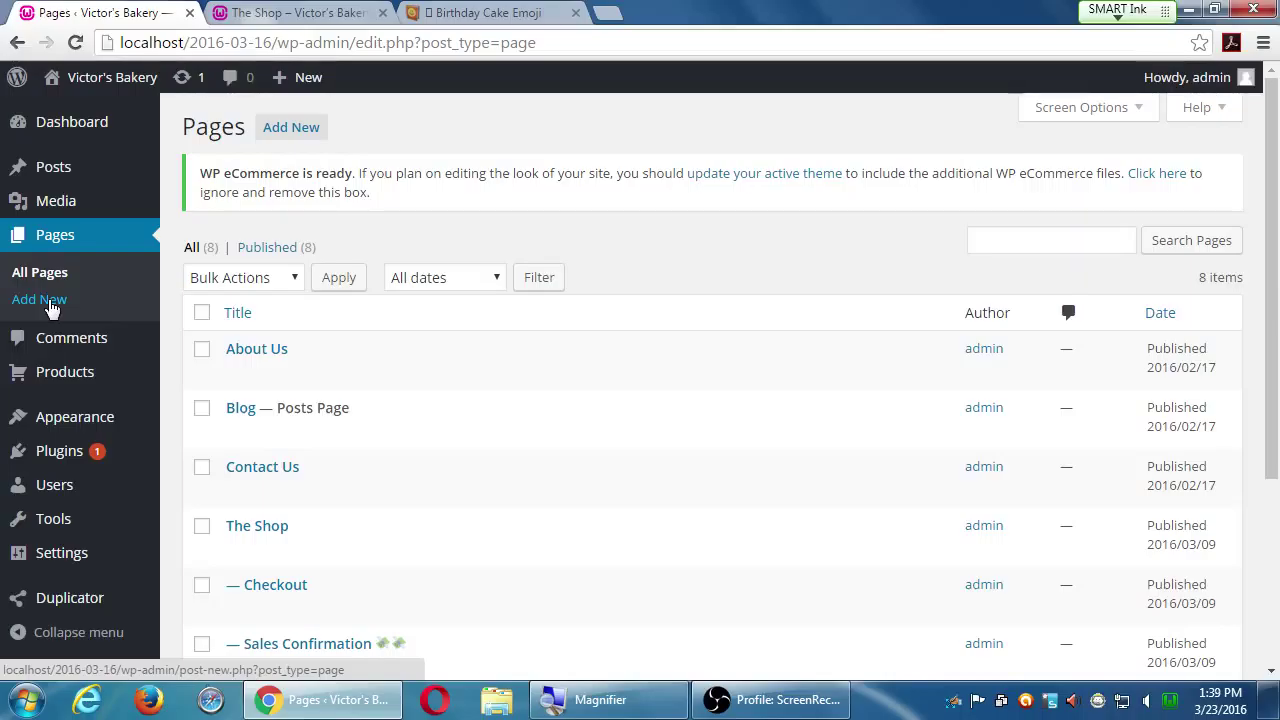
{"action": "left_click", "coordinate": [52, 309]}
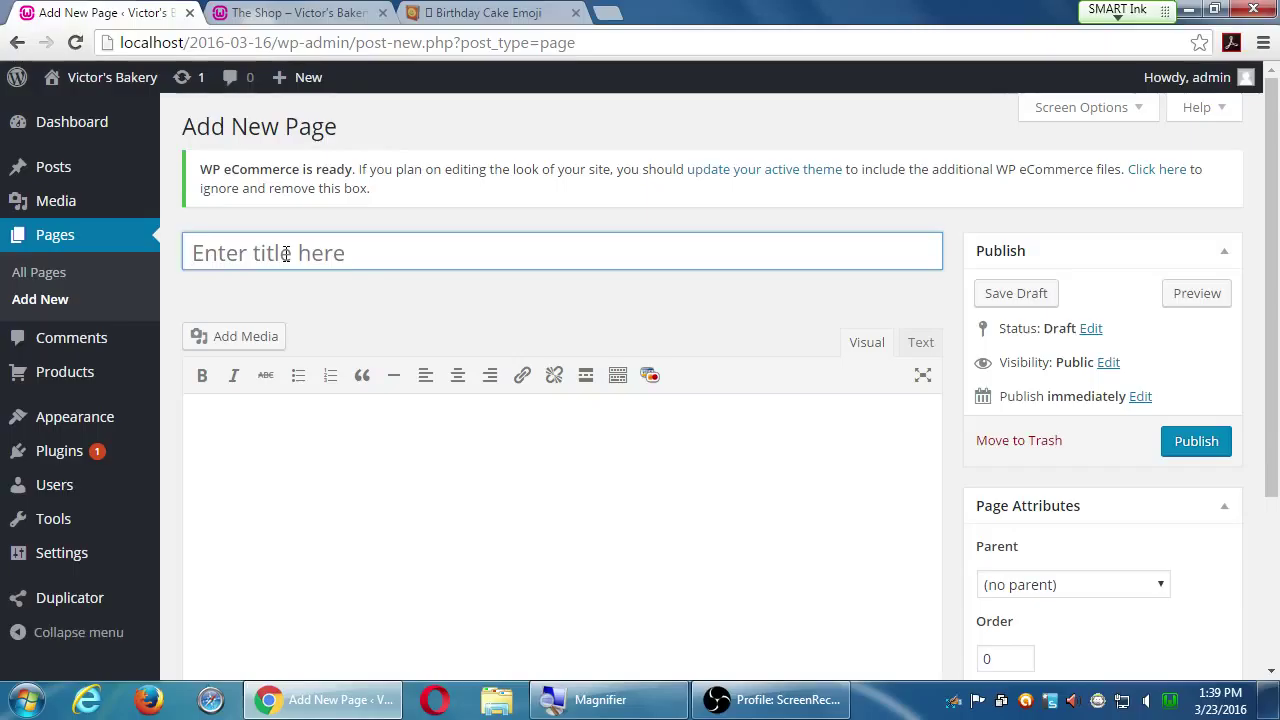
{"action": "type", "text": "Cakes"}
{"action": "key", "text": "Tab"}
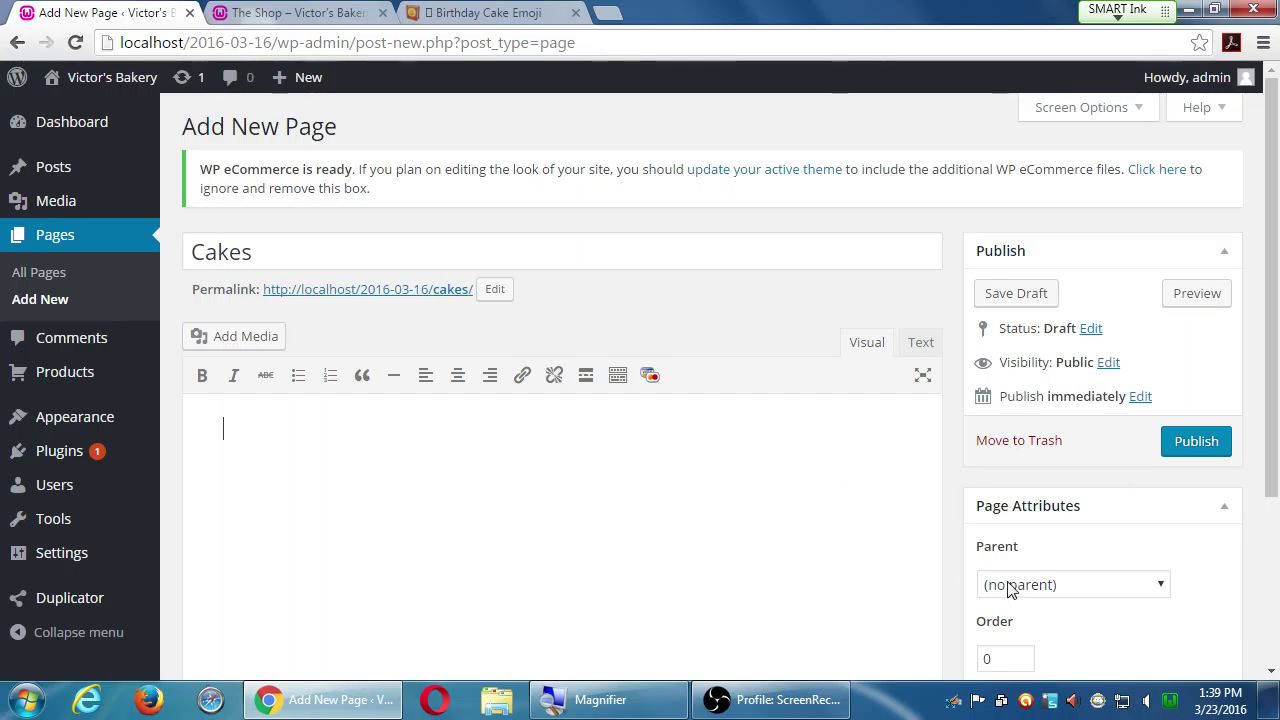
Set the Cakes page's parent to The Shop in the page attributes.
{"action": "scroll", "coordinate": [985, 553], "scroll_direction": "down", "scroll_amount": 1}
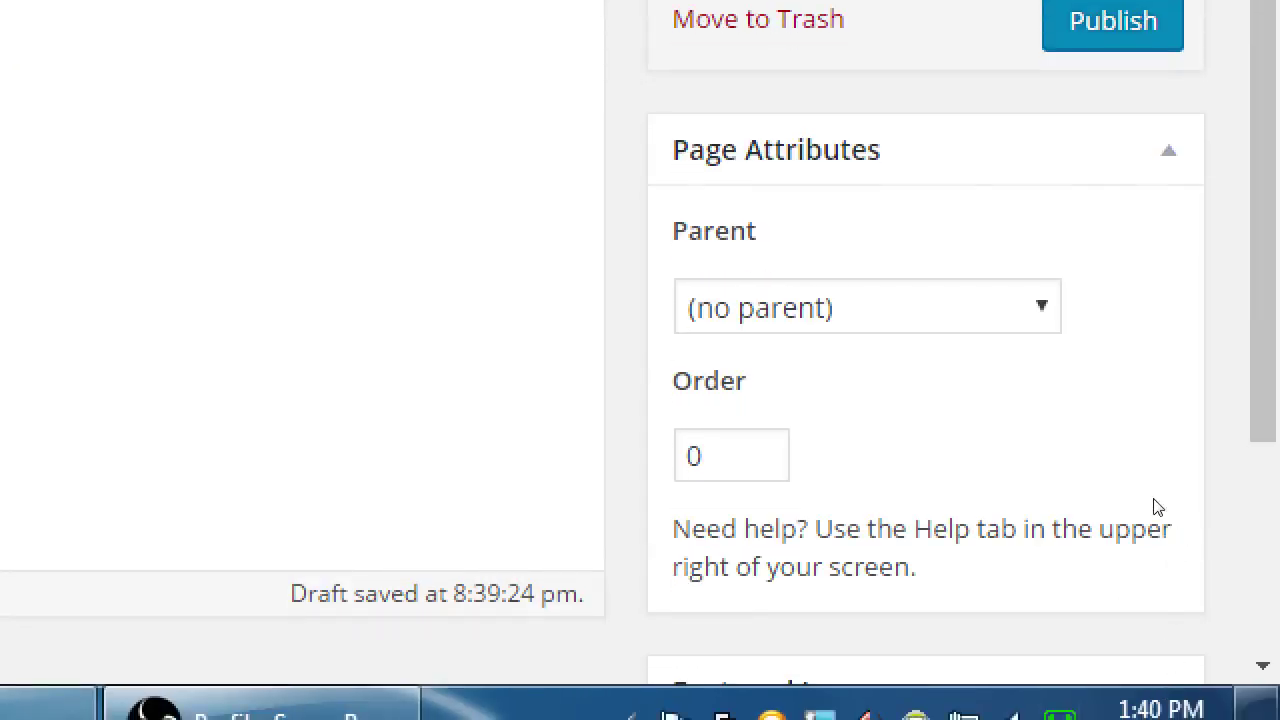
{"action": "key", "text": "alt+Down"}
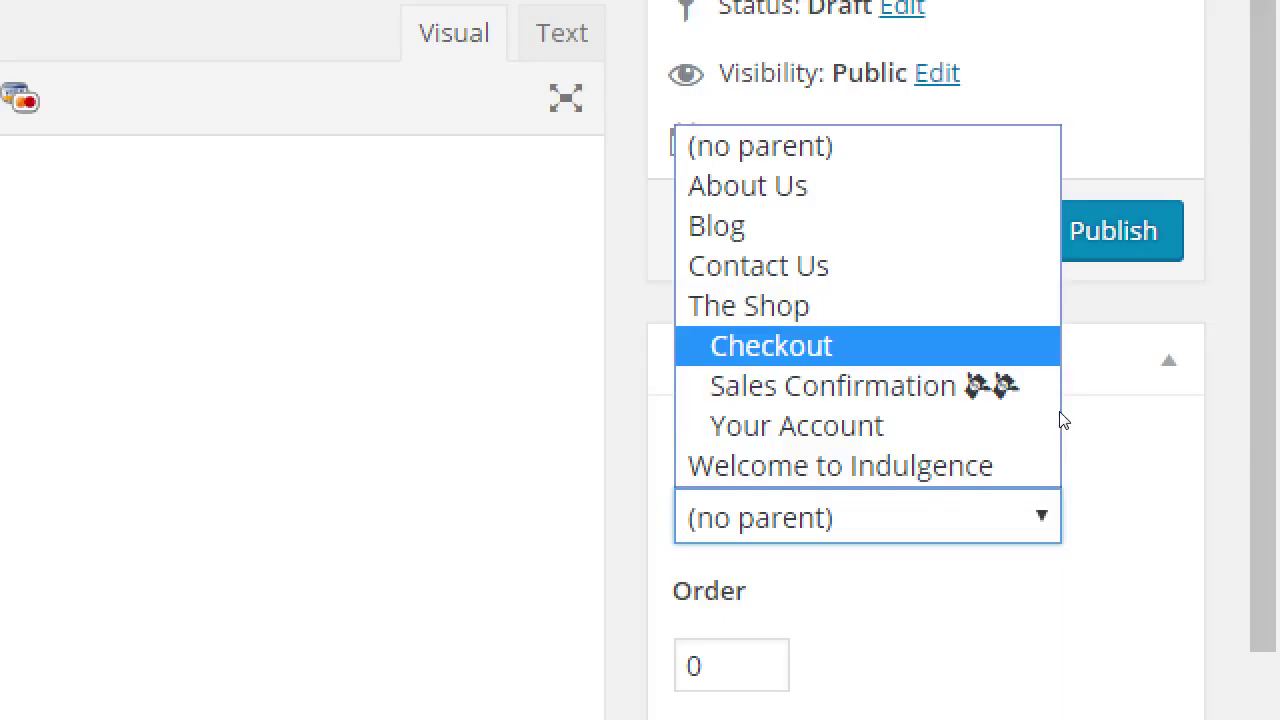
{"action": "key", "text": "Up"}
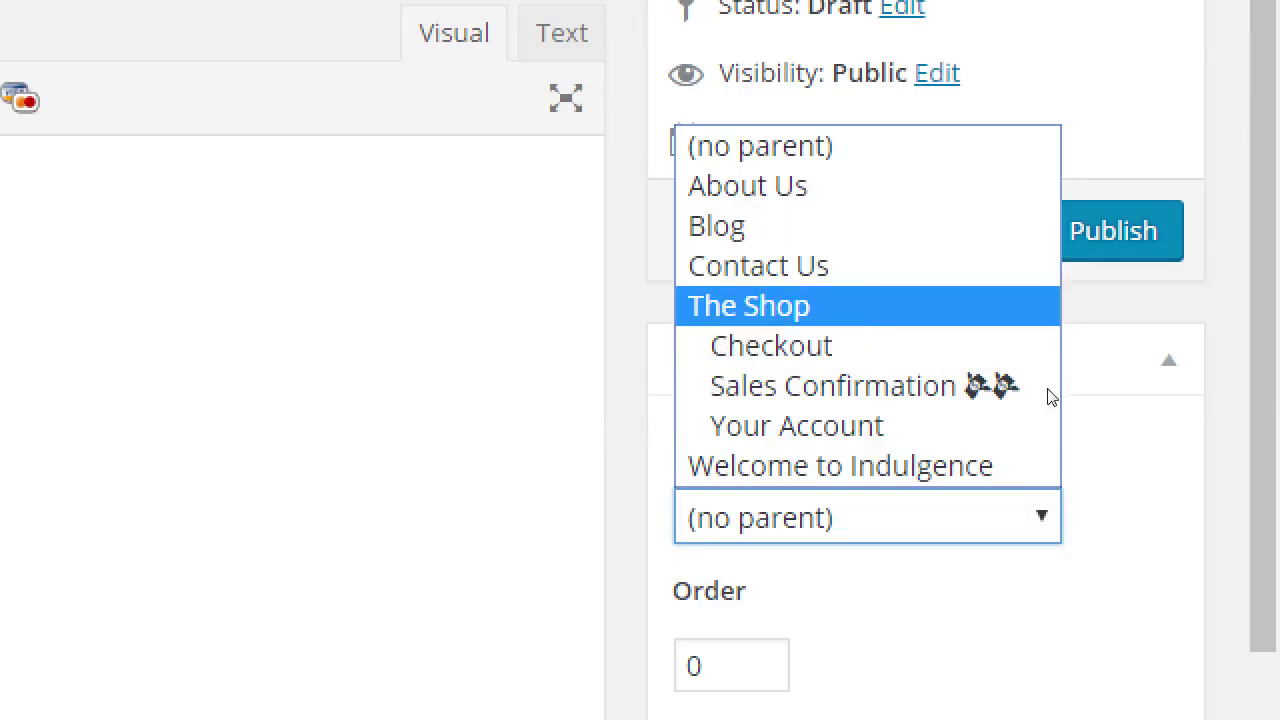
{"action": "key", "text": "Return"}
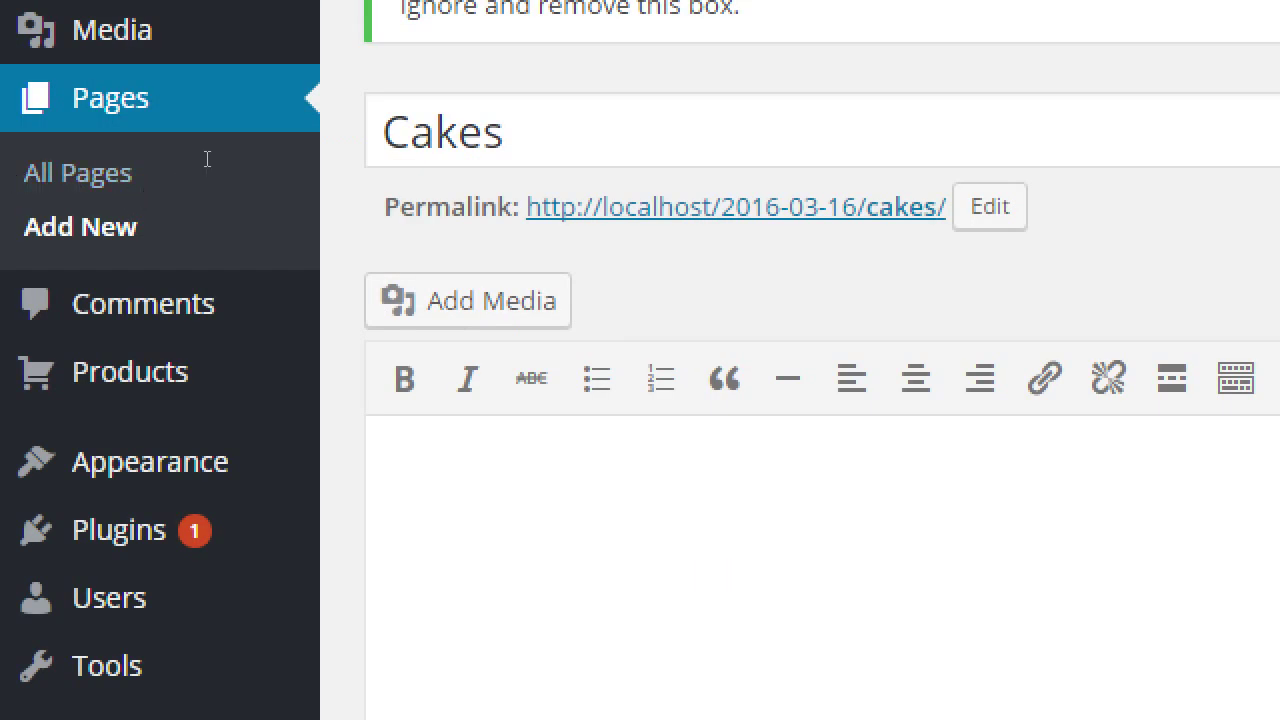
Open the WP eCommerce shortcode dialog for the page content and select the Cakes category.
{"action": "key", "text": "shift+Tab"}
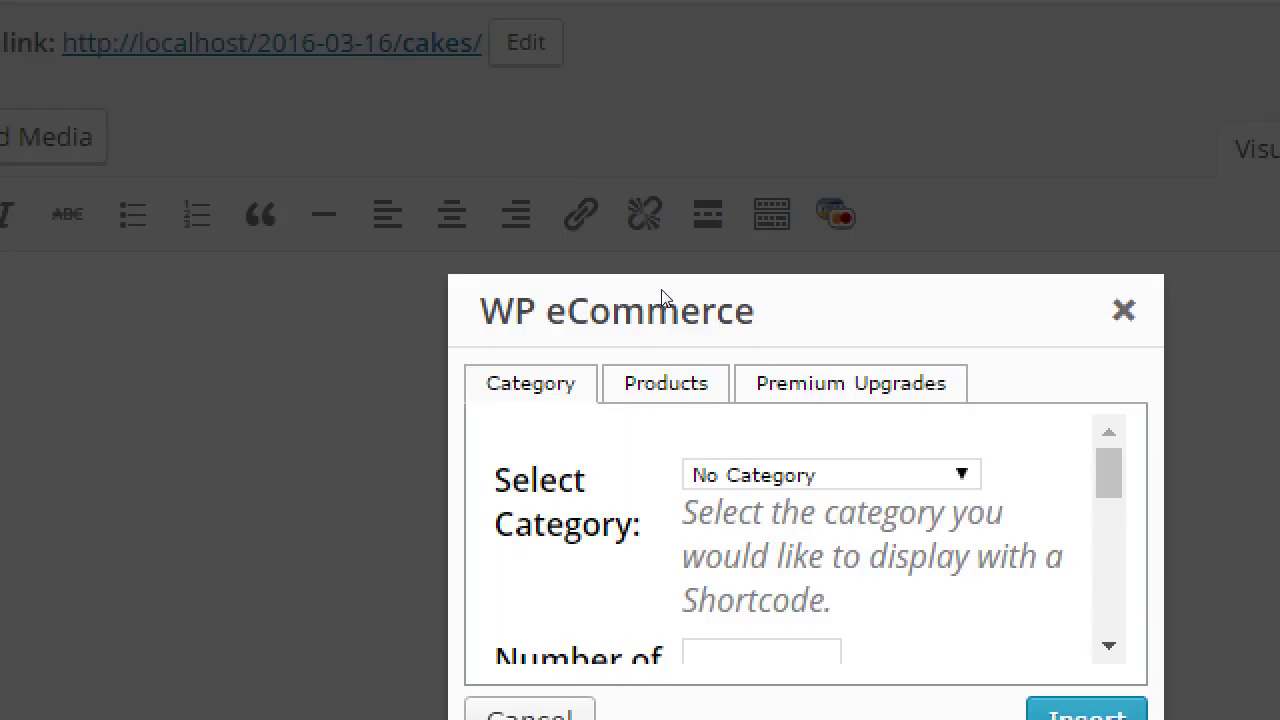
{"action": "key", "text": "alt+Down"}
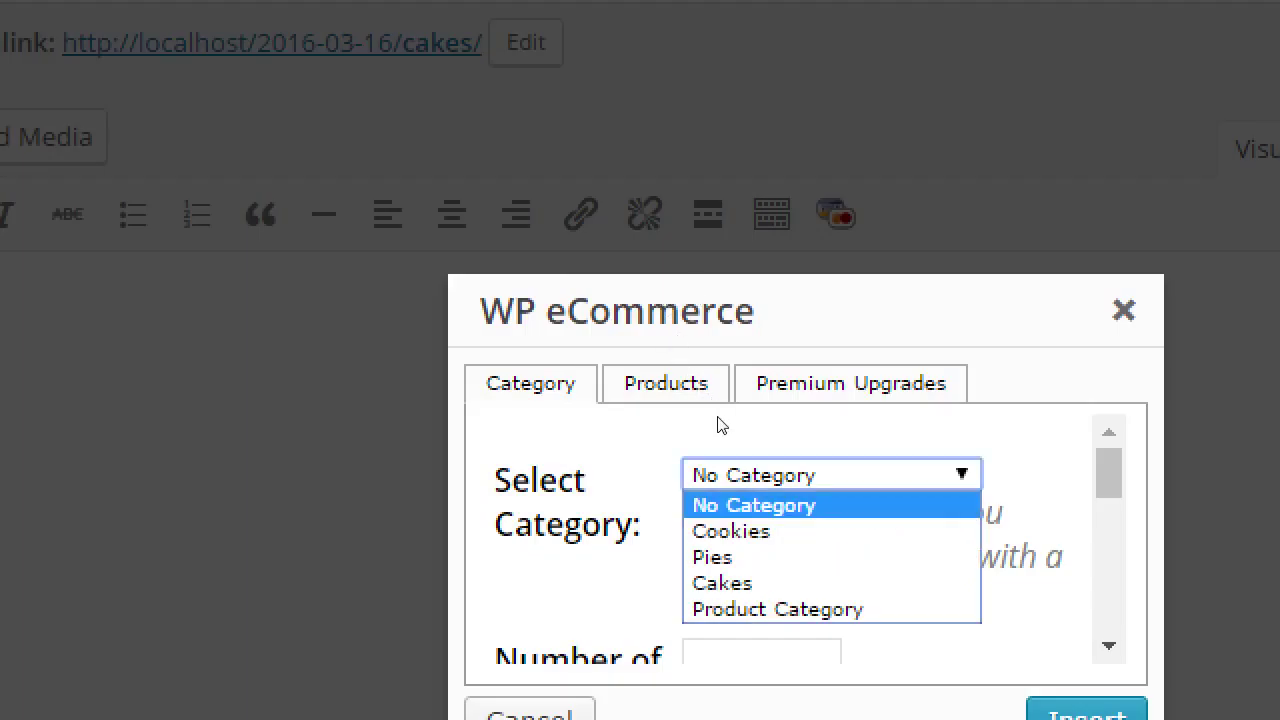
{"action": "key", "text": "Down"}
{"action": "key", "text": "Down"}
{"action": "key", "text": "Down"}
{"action": "key", "text": "Down"}
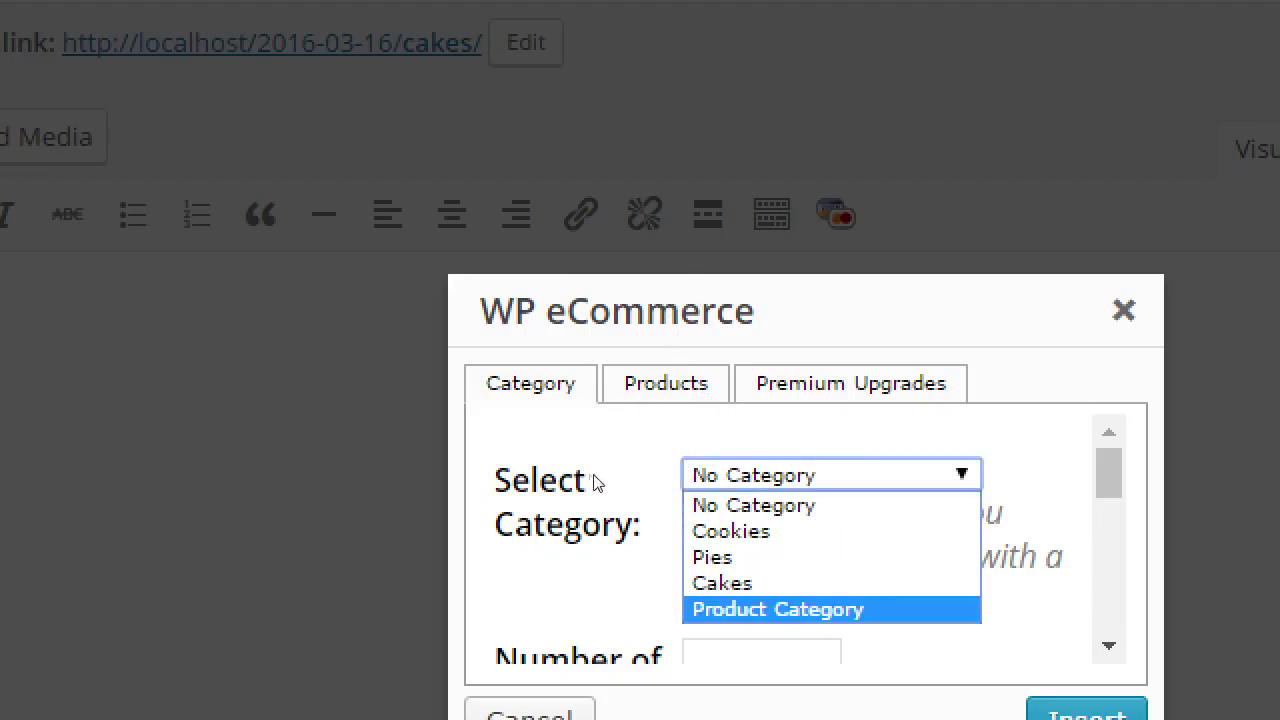
{"action": "key", "text": "Up"}
{"action": "key", "text": "Down"}
{"action": "key", "text": "Up"}
{"action": "key", "text": "Up"}
{"action": "key", "text": "Up"}
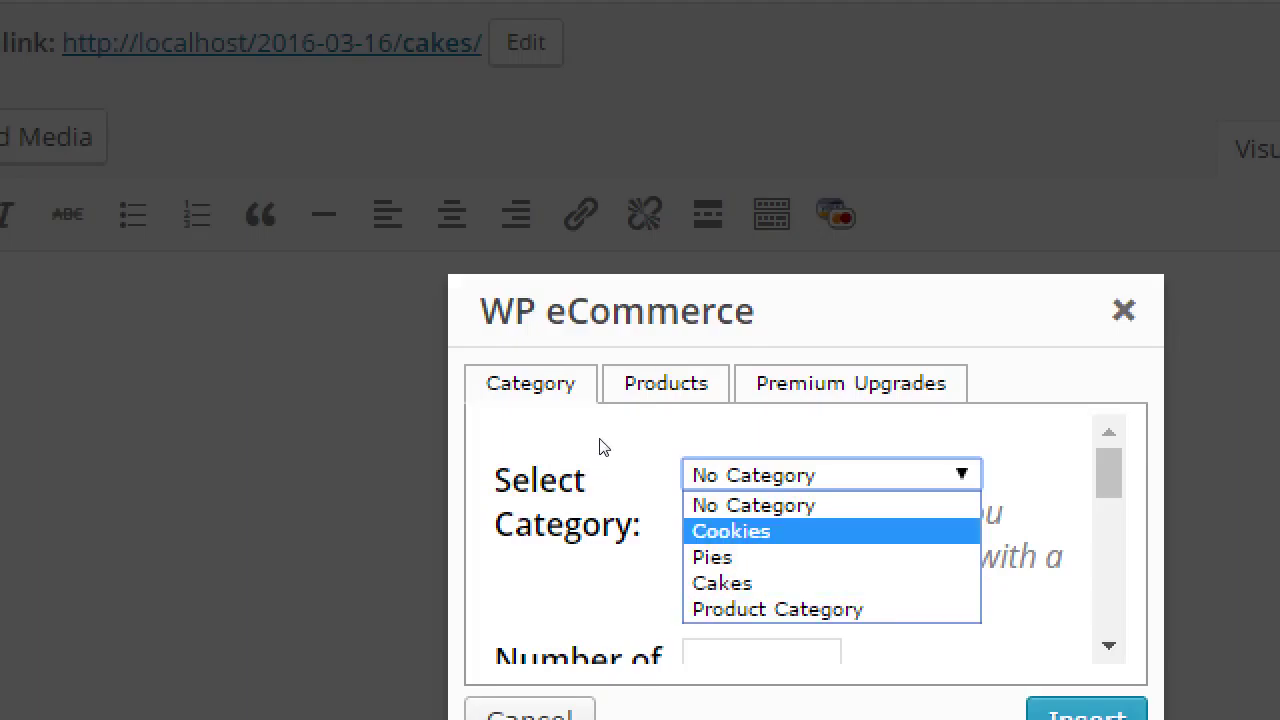
{"action": "key", "text": "Down"}
{"action": "key", "text": "Down"}
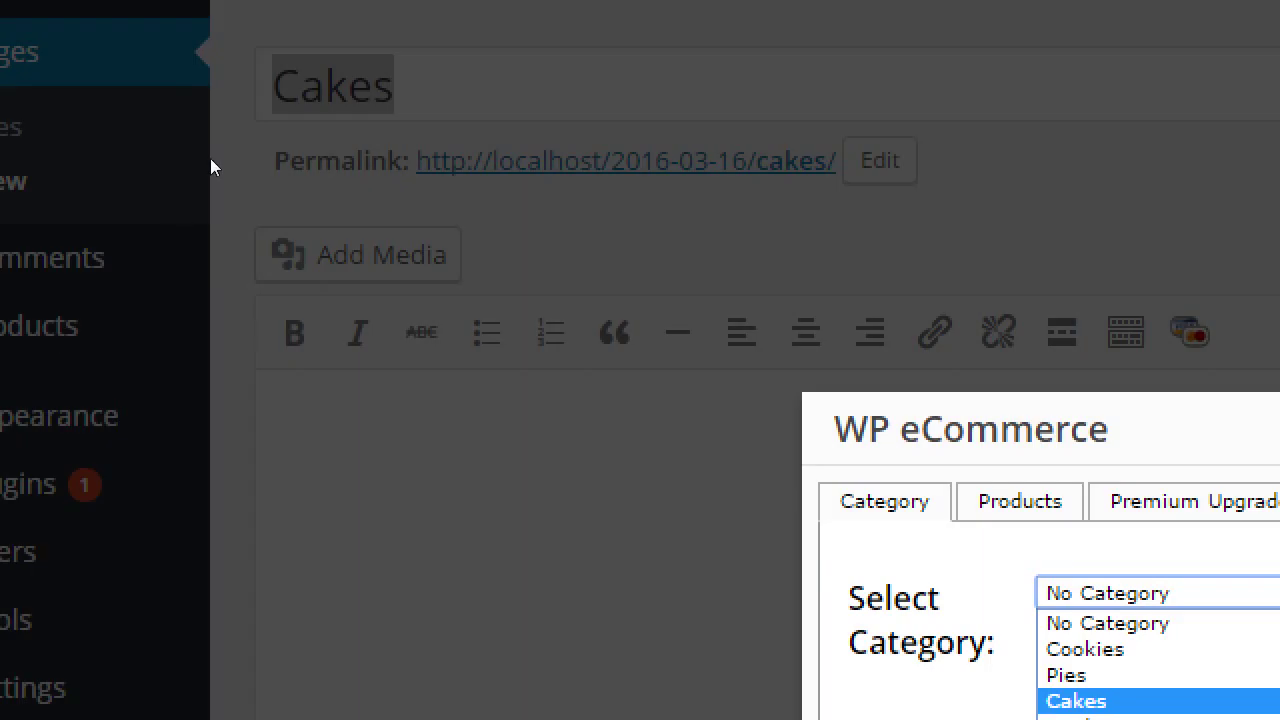
{"action": "key", "text": "Down"}
{"action": "key", "text": "Up"}
{"action": "key", "text": "Up"}
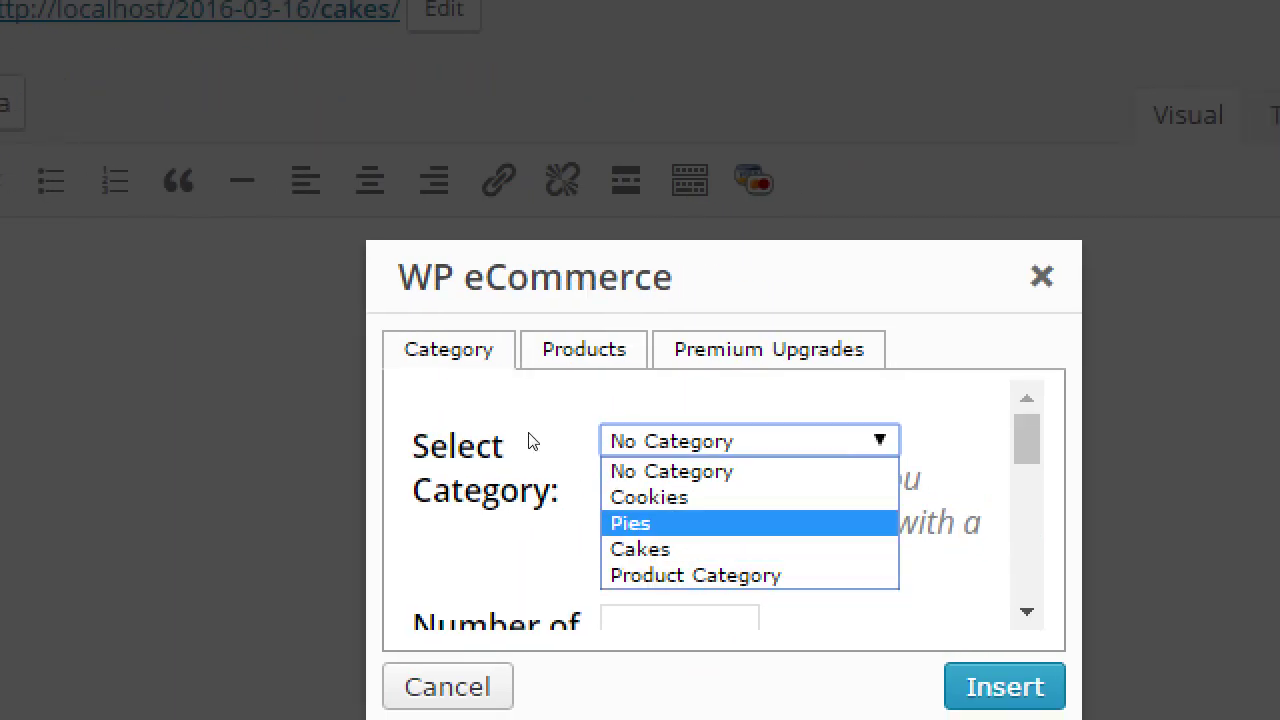
{"action": "key", "text": "Down"}
{"action": "key", "text": "Return"}
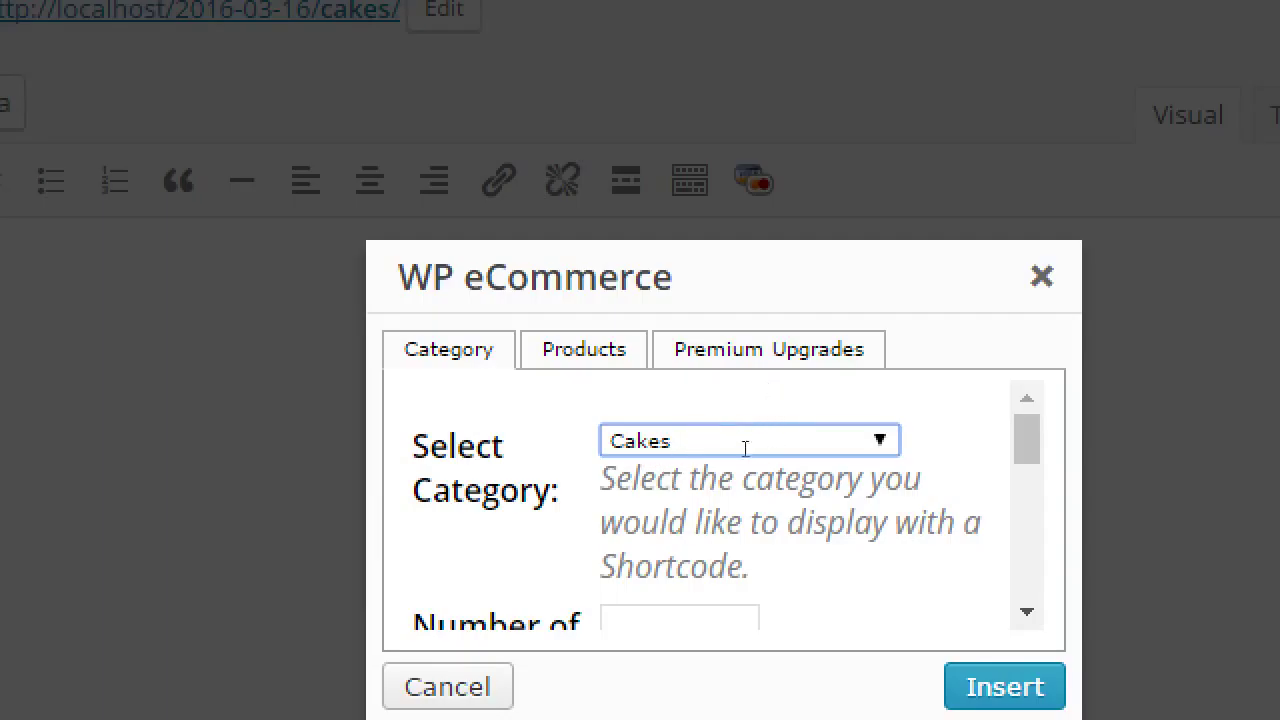
Set the number of products per page for the category shortcode to 5.
{"action": "scroll", "coordinate": [782, 437], "scroll_direction": "down", "scroll_amount": 2}
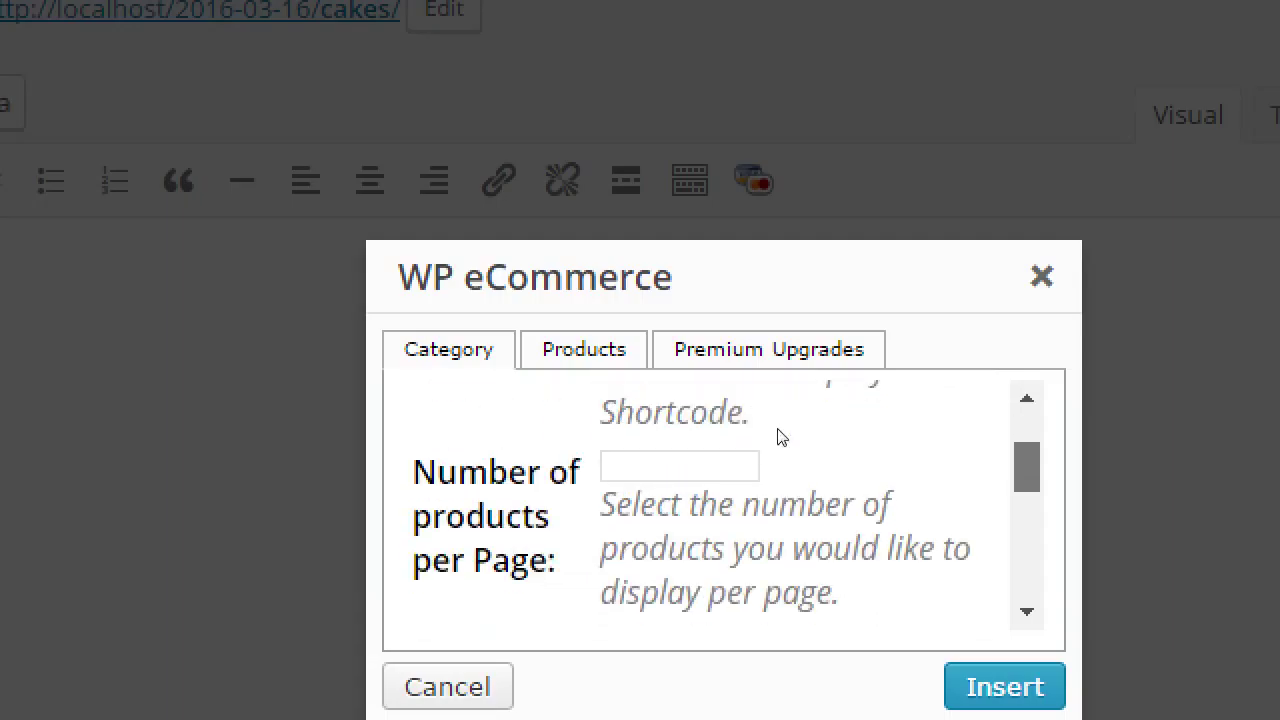
{"action": "scroll", "coordinate": [781, 437], "scroll_direction": "down", "scroll_amount": 1}
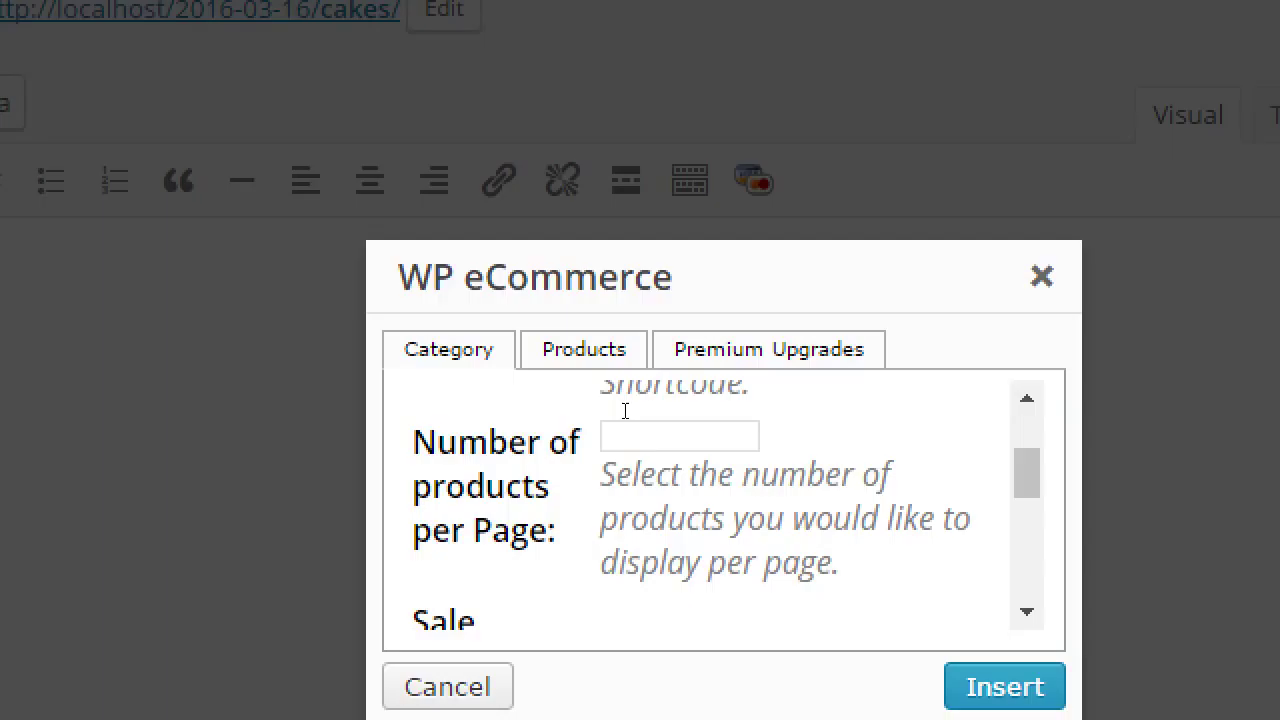
{"action": "left_click", "coordinate": [624, 412]}
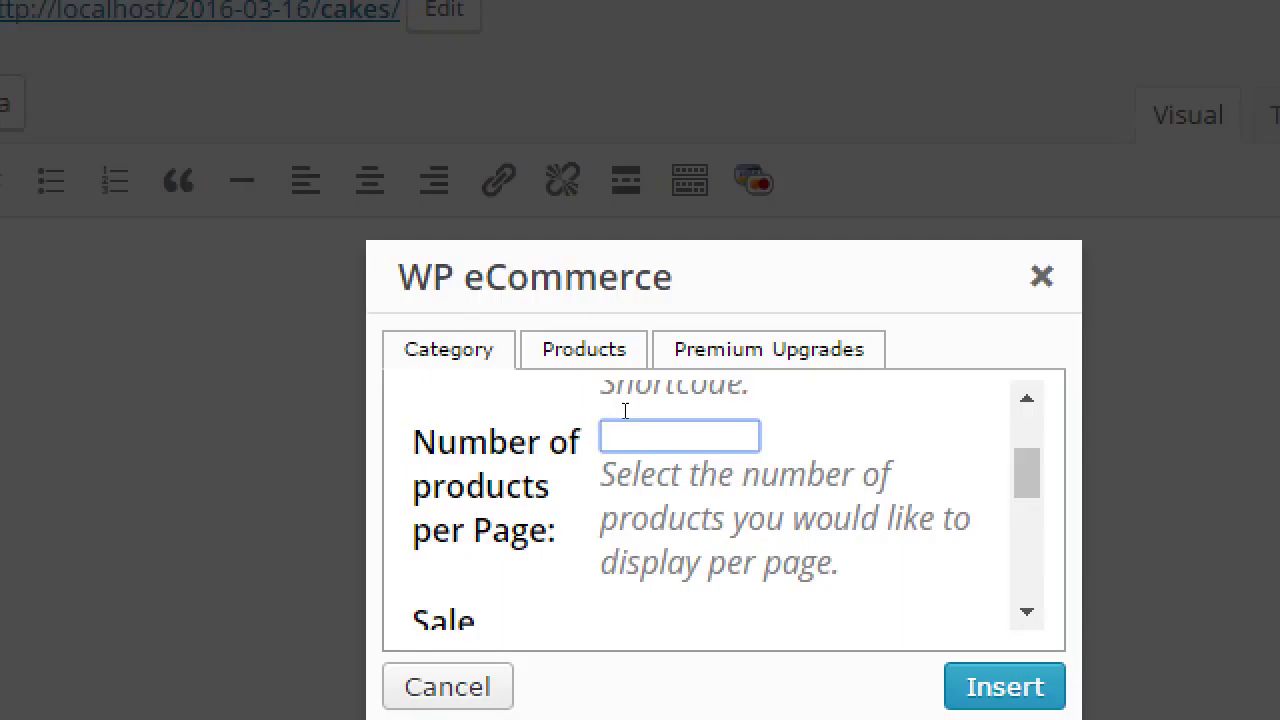
{"action": "type", "text": "5"}
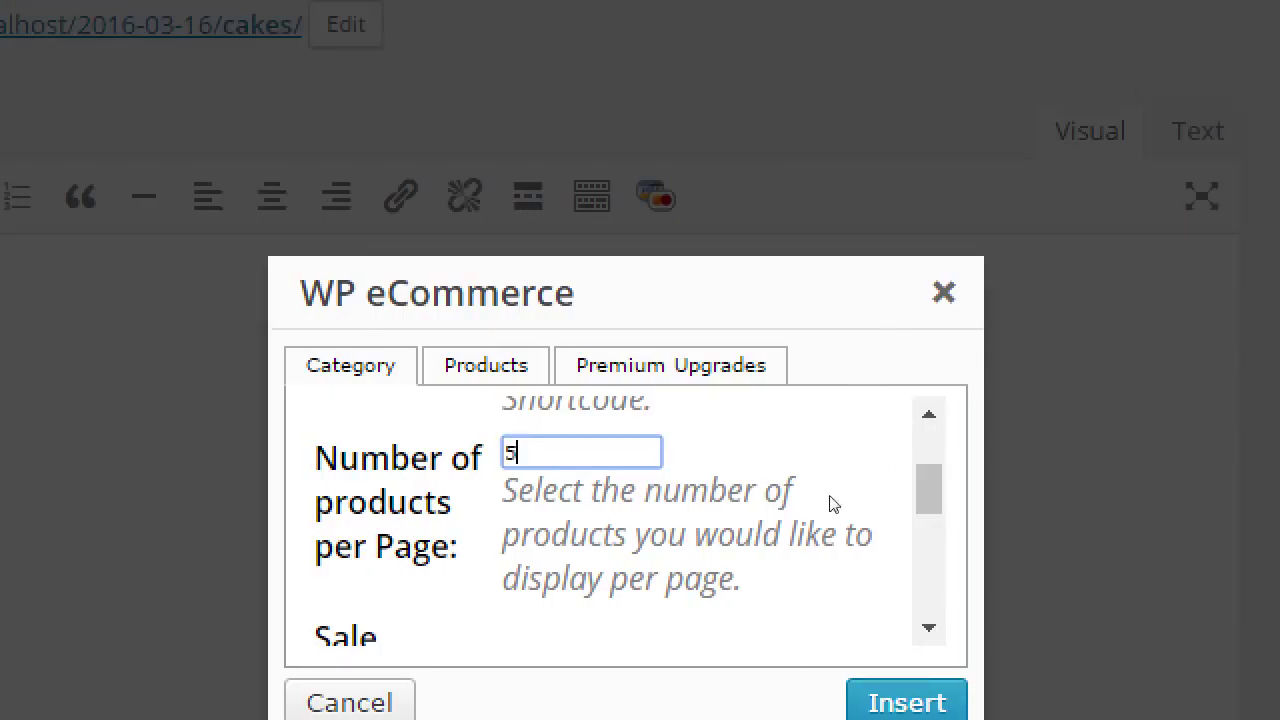
Review the category shortcode options, including the choices for adding all sale products or sale products by category.
{"action": "scroll", "coordinate": [788, 506], "scroll_direction": "down", "scroll_amount": 1}
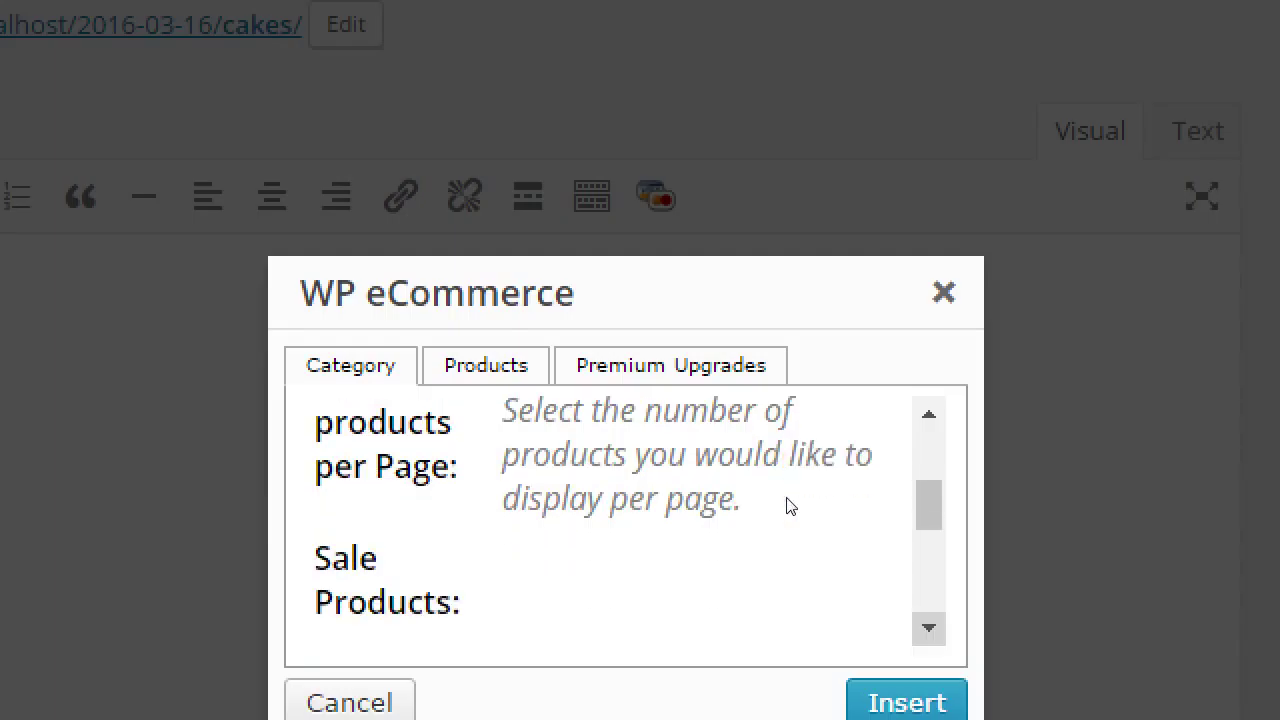
{"action": "scroll", "coordinate": [788, 506], "scroll_direction": "down", "scroll_amount": 3}
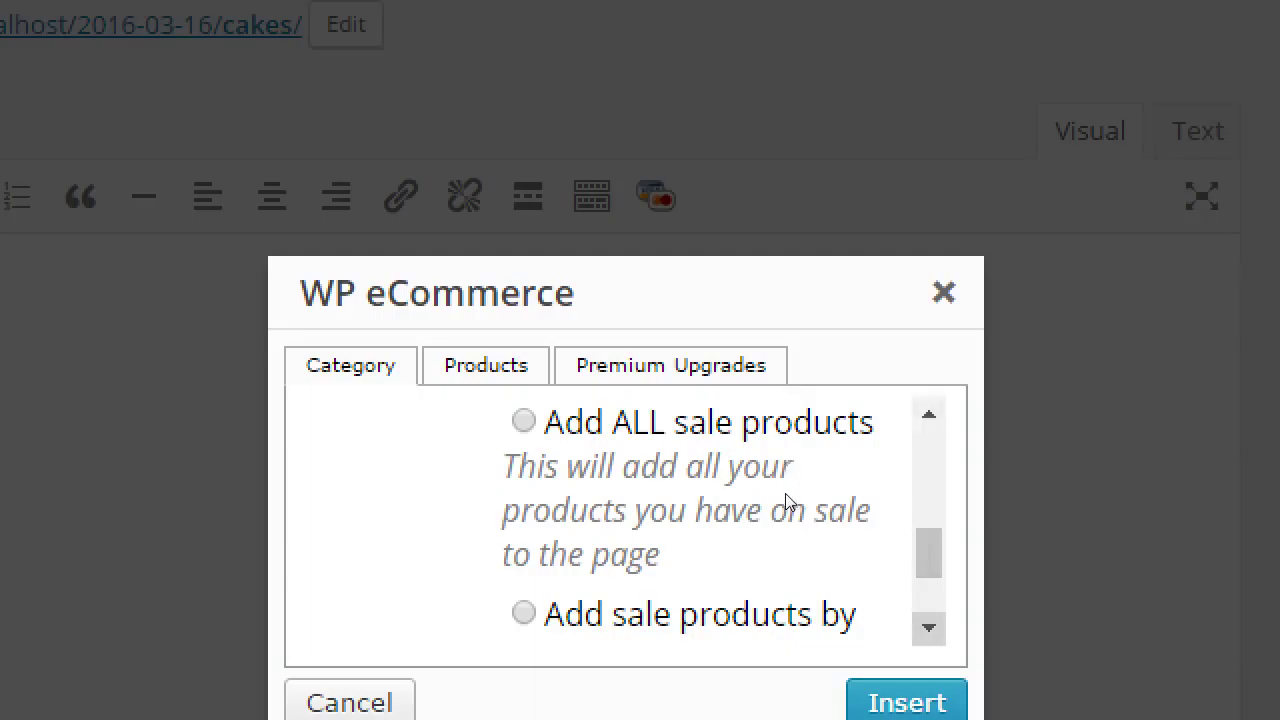
{"action": "scroll", "coordinate": [788, 506], "scroll_direction": "down", "scroll_amount": 1}
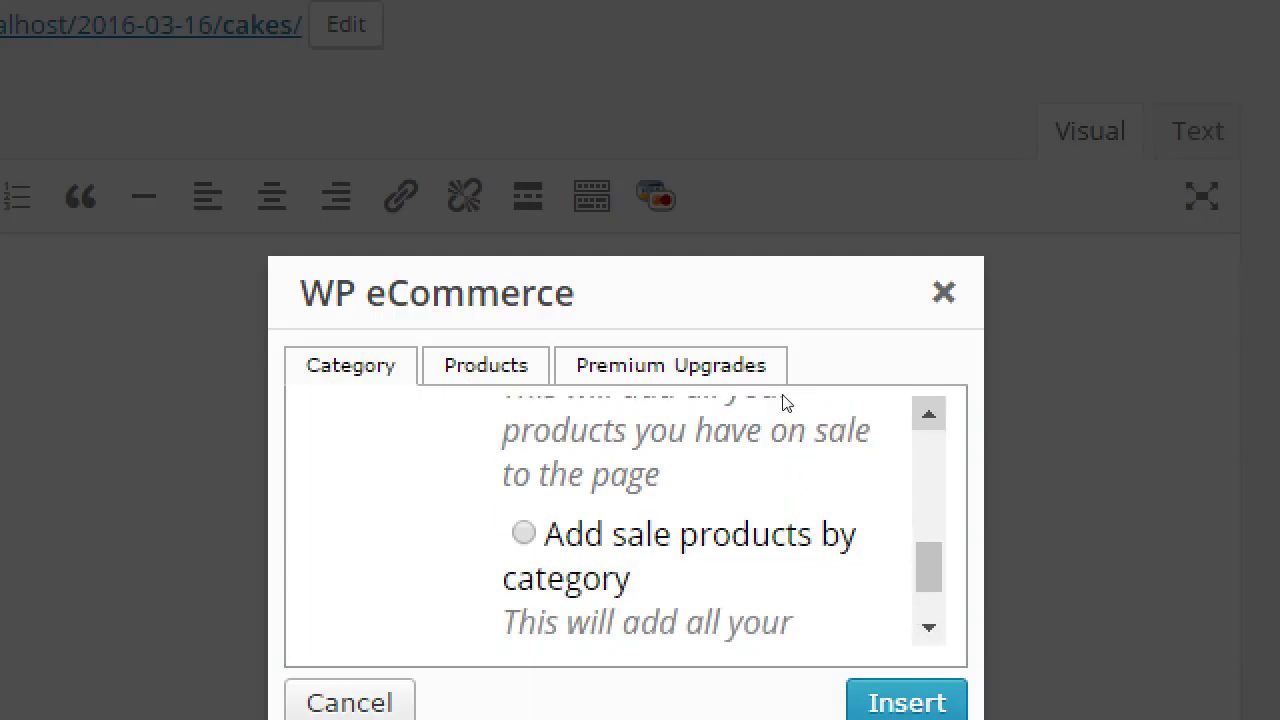
{"action": "scroll", "coordinate": [786, 400], "scroll_direction": "up", "scroll_amount": 1}
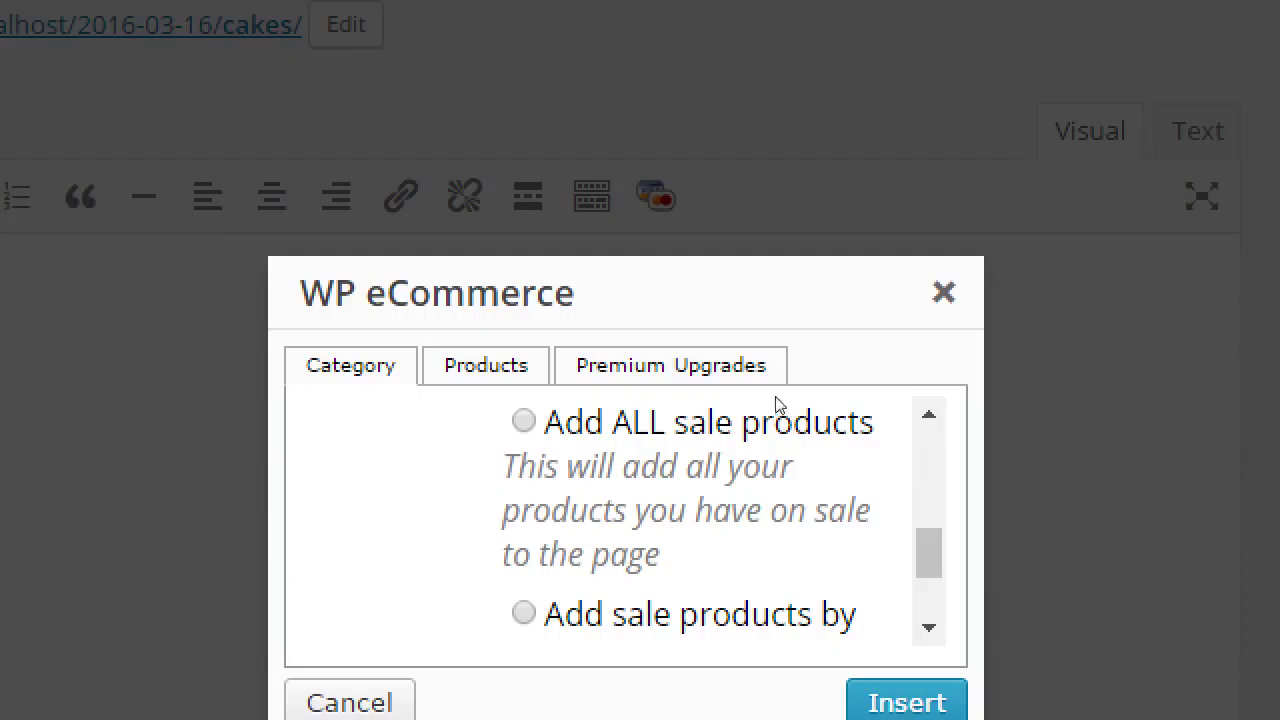
{"action": "scroll", "coordinate": [786, 397], "scroll_direction": "up", "scroll_amount": 2}
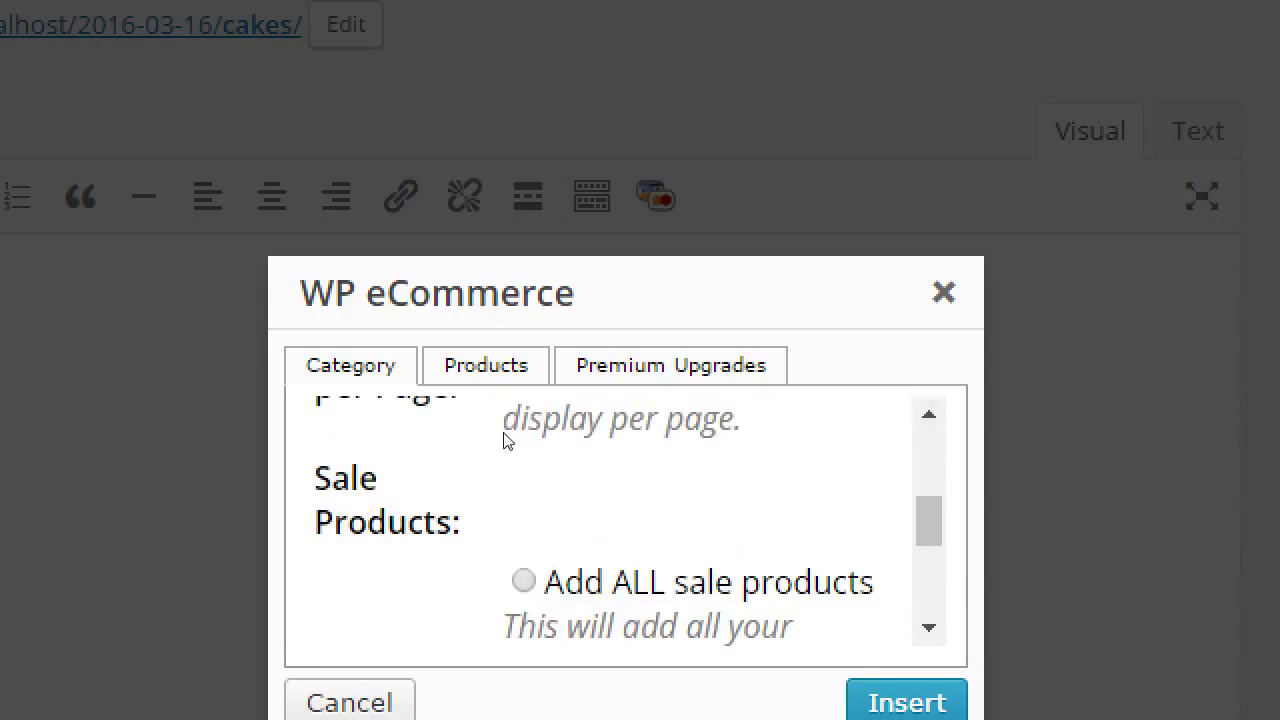
{"action": "scroll", "coordinate": [786, 508], "scroll_direction": "down", "scroll_amount": 4}
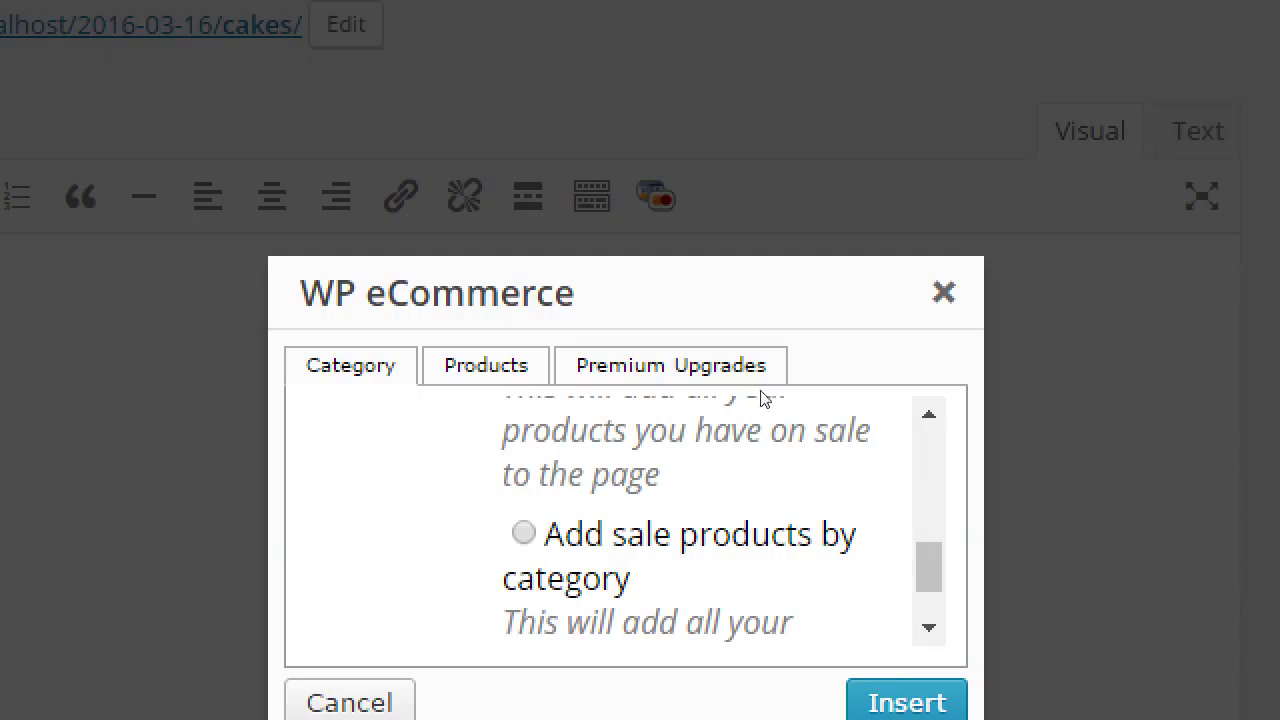
{"action": "scroll", "coordinate": [786, 400], "scroll_direction": "up", "scroll_amount": 2}
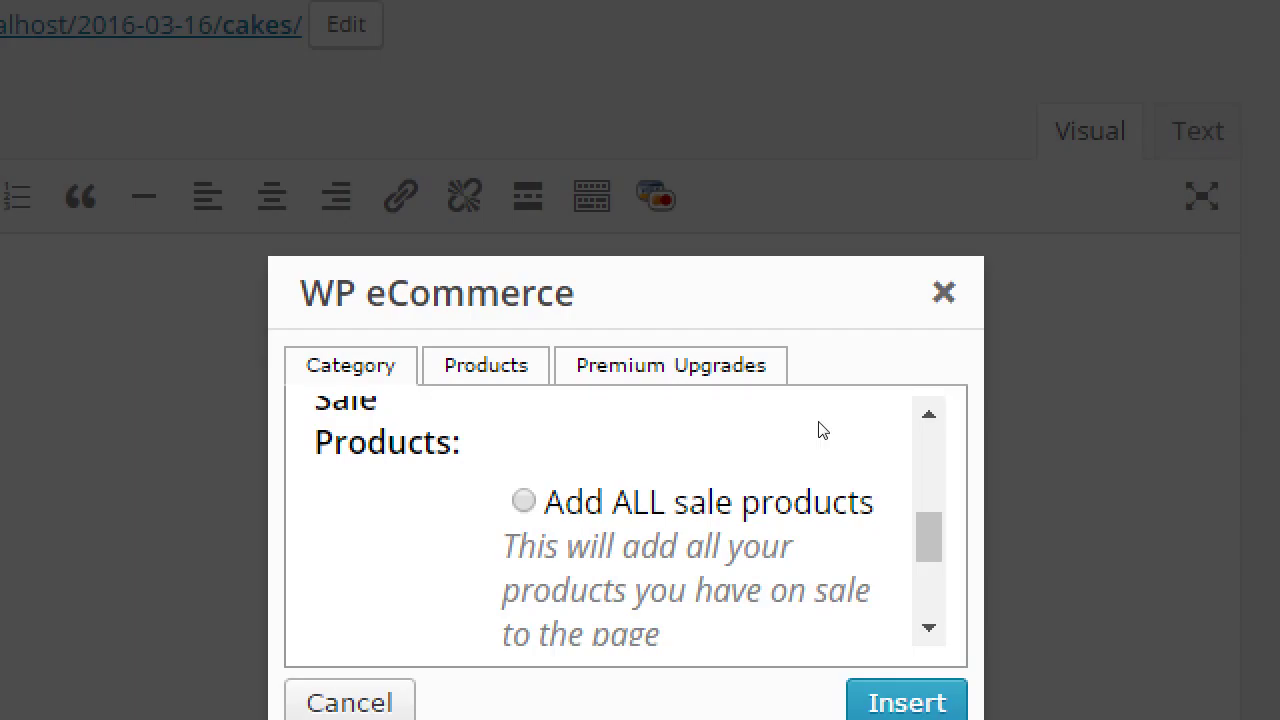
{"action": "scroll", "coordinate": [780, 396], "scroll_direction": "up", "scroll_amount": 5}
{"action": "scroll", "coordinate": [784, 396], "scroll_direction": "up", "scroll_amount": 2}
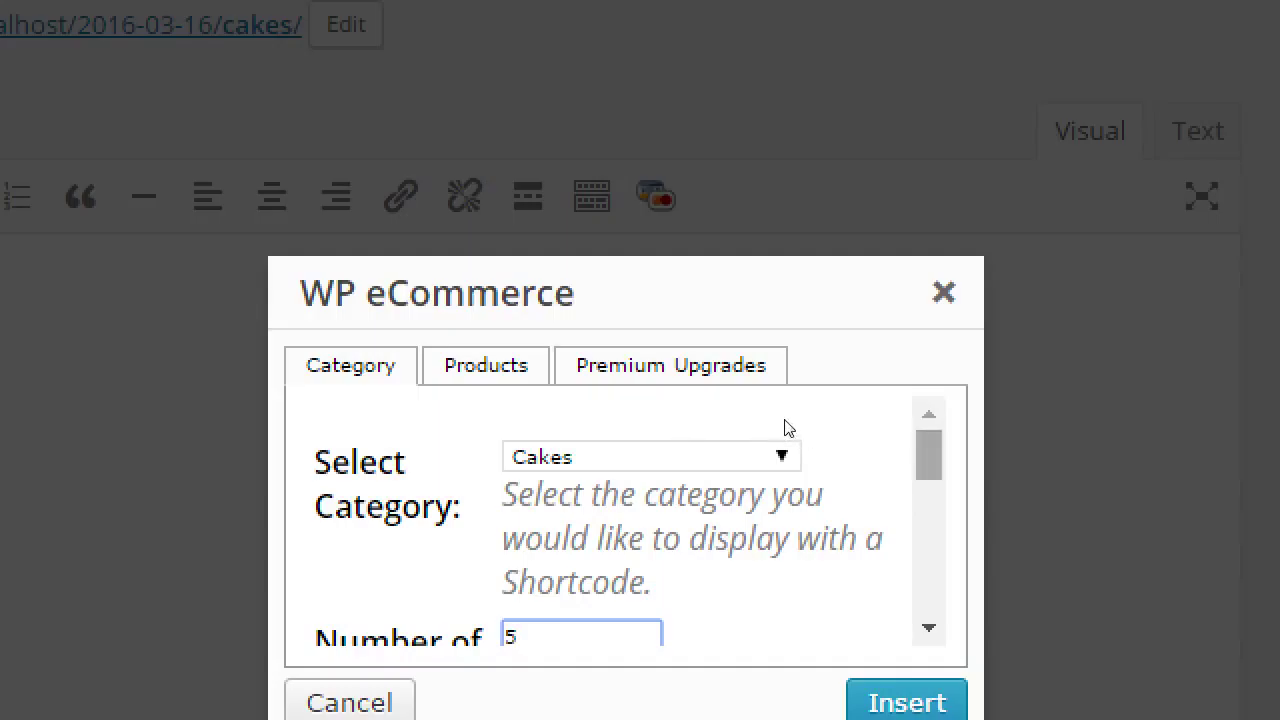
{"action": "scroll", "coordinate": [790, 440], "scroll_direction": "down", "scroll_amount": 4}
{"action": "scroll", "coordinate": [790, 467], "scroll_direction": "down", "scroll_amount": 3}
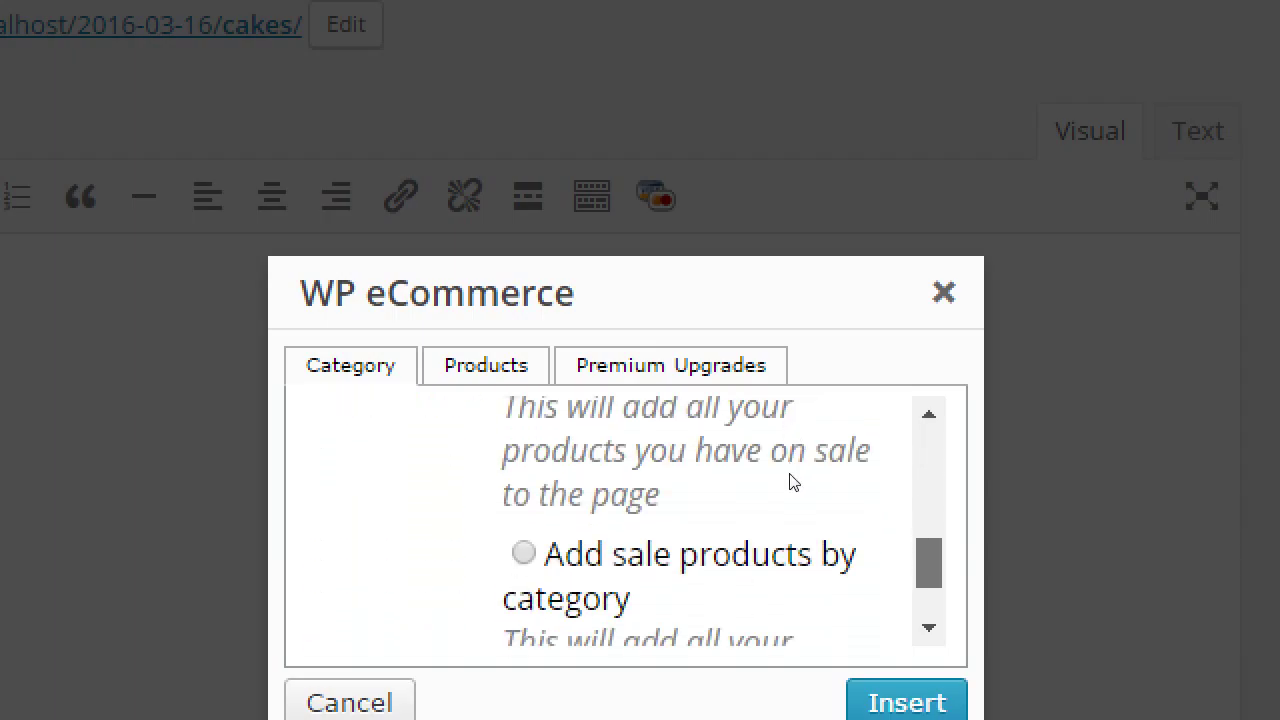
{"action": "scroll", "coordinate": [788, 477], "scroll_direction": "down", "scroll_amount": 2}
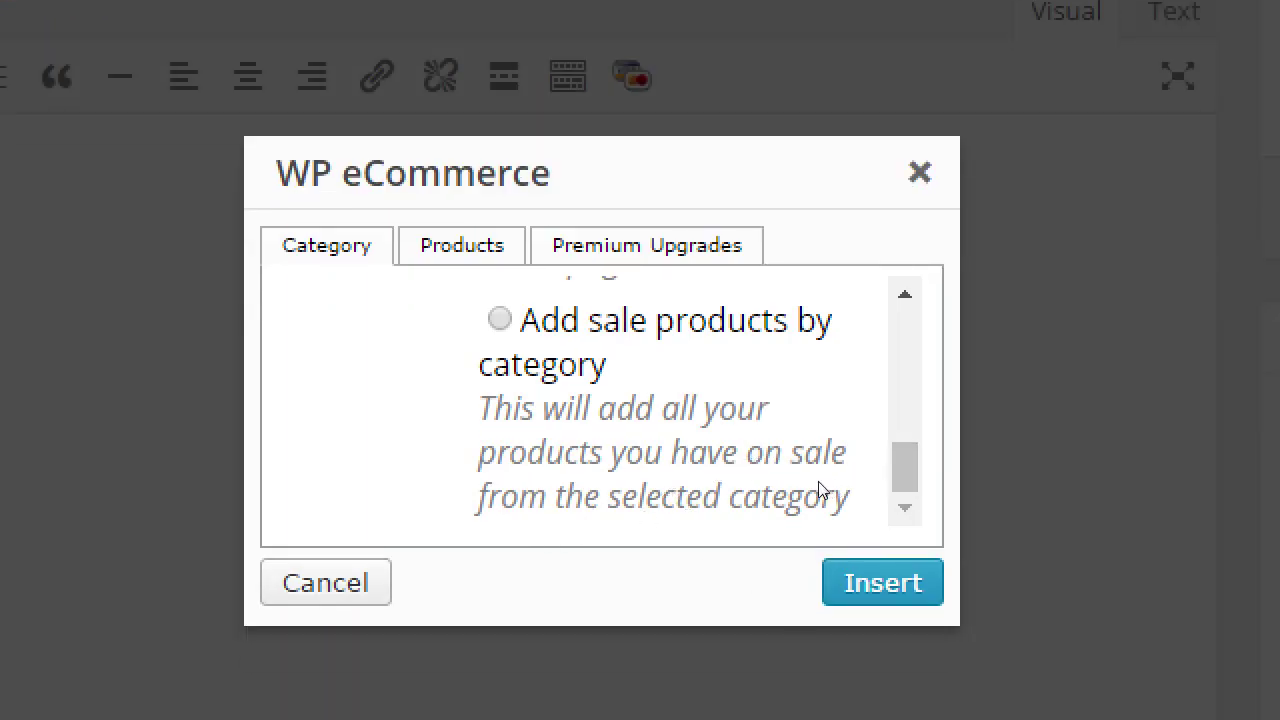
{"action": "scroll", "coordinate": [790, 485], "scroll_direction": "up", "scroll_amount": 2}
{"action": "scroll", "coordinate": [790, 465], "scroll_direction": "up", "scroll_amount": 2}
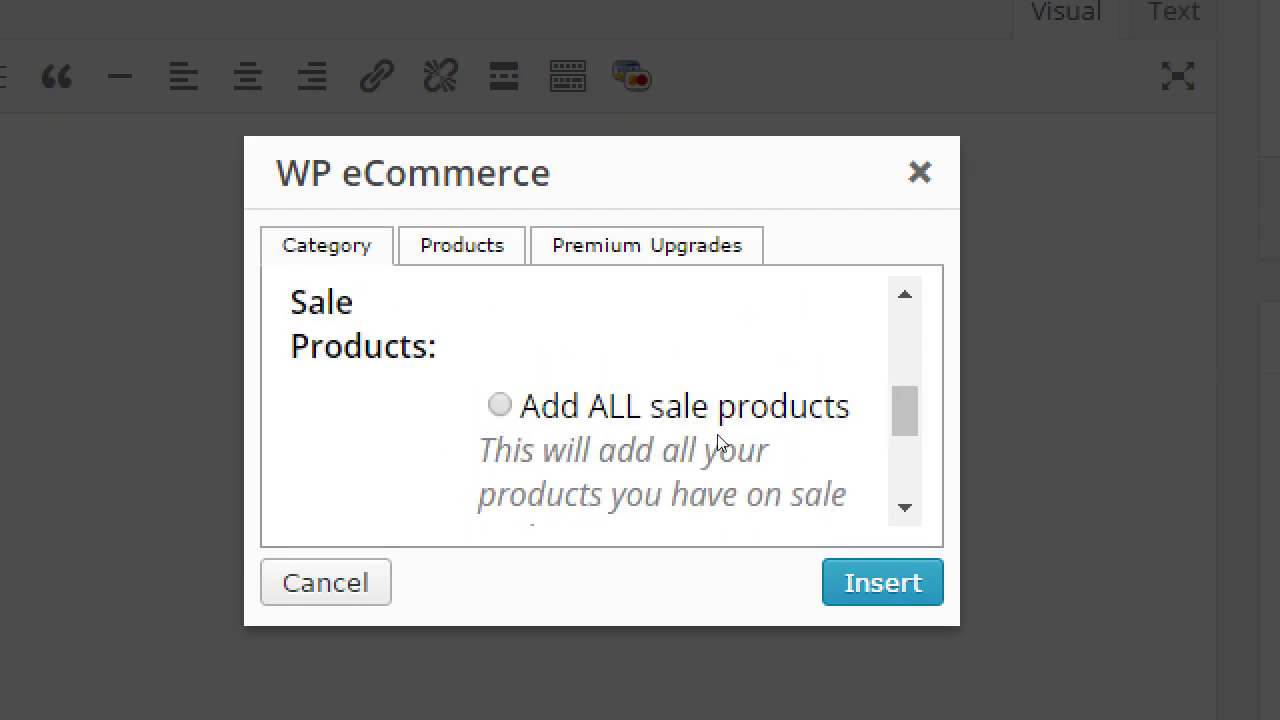
{"action": "scroll", "coordinate": [790, 457], "scroll_direction": "up", "scroll_amount": 3}
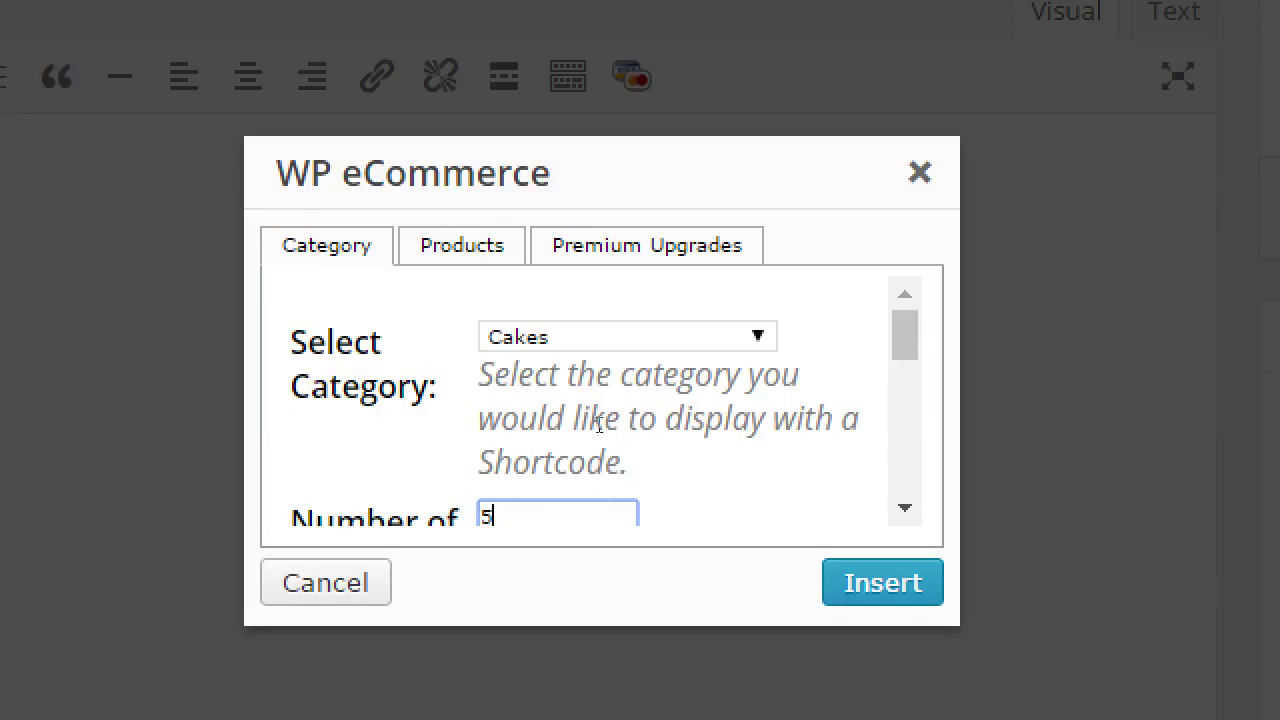
Examine the single-product shortcode options and the list of available products, keeping No Product selected.
{"action": "key", "text": "shift+Tab"}
{"action": "key", "text": "shift+Tab"}
{"action": "key", "text": "Right"}
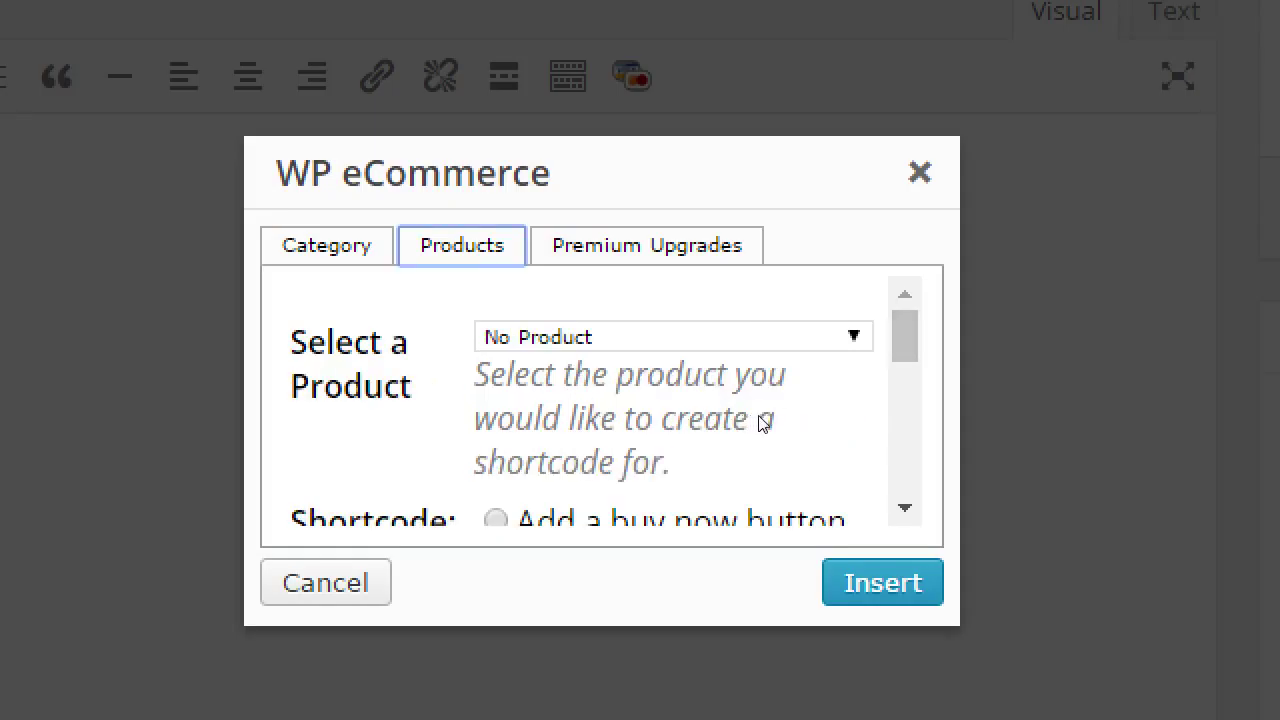
{"action": "key", "text": "Tab"}
{"action": "key", "text": "alt+Down"}
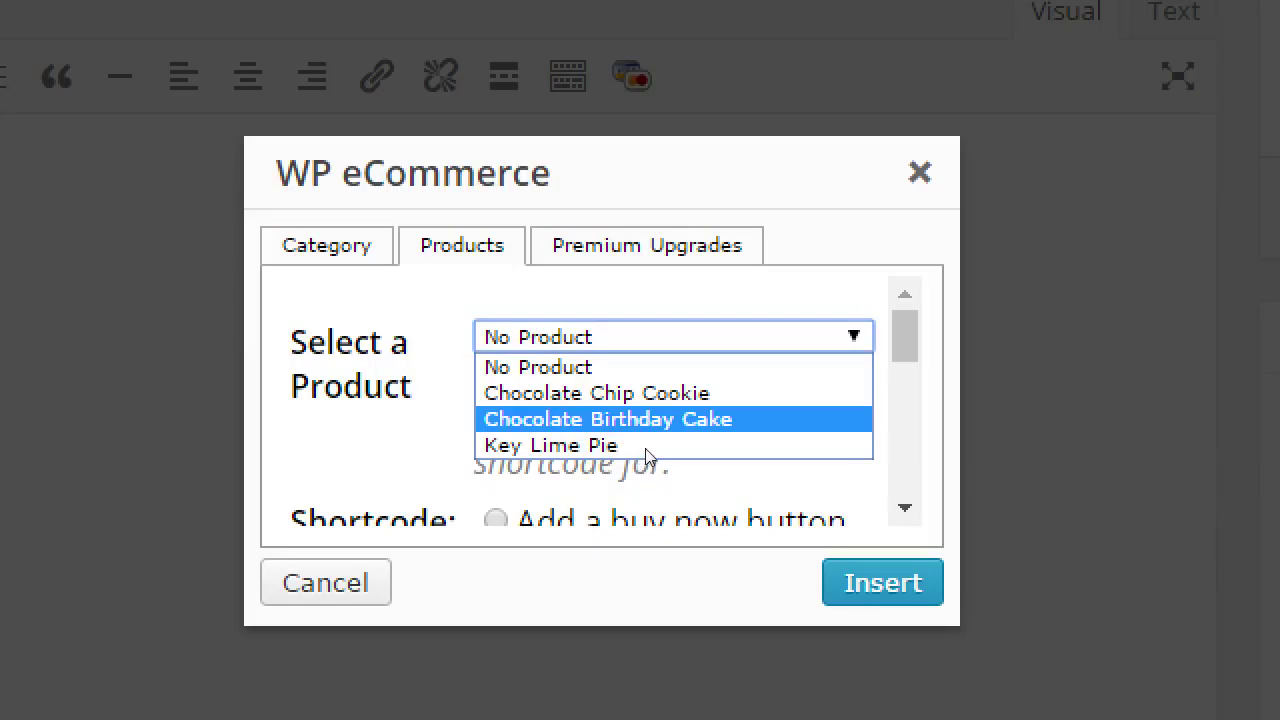
{"action": "key", "text": "Up"}
{"action": "key", "text": "Up"}
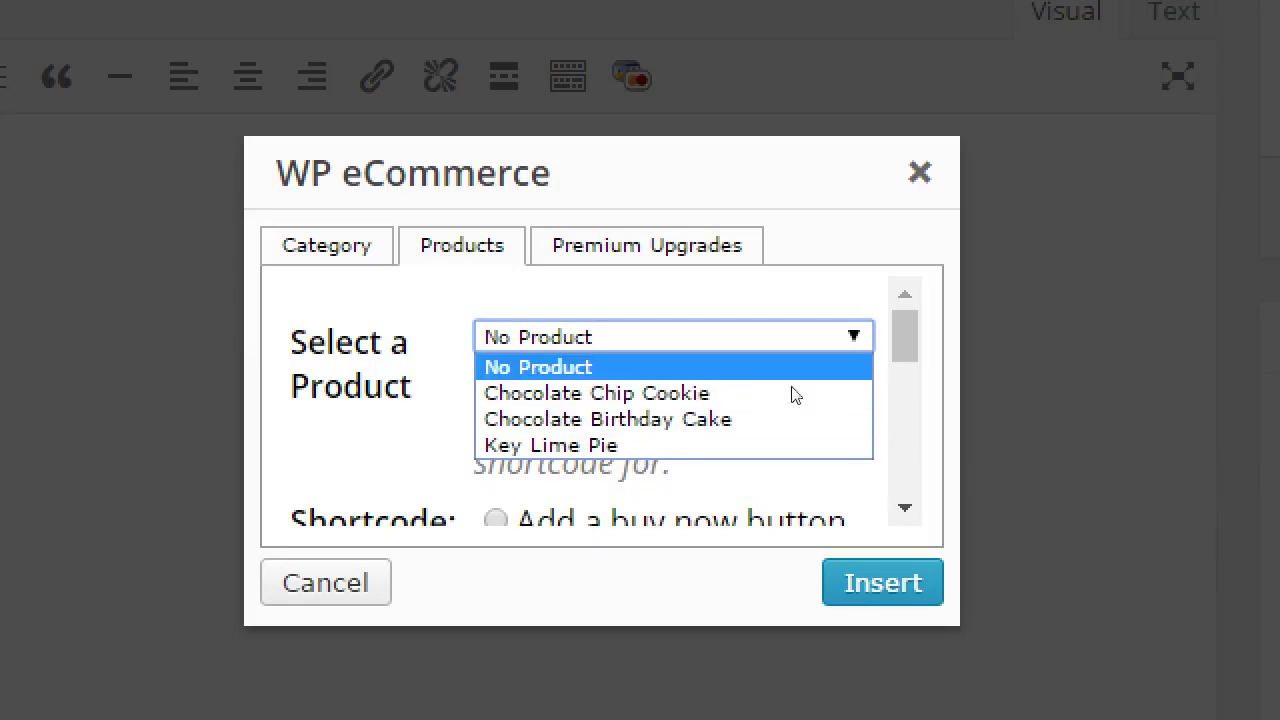
{"action": "key", "text": "Return"}
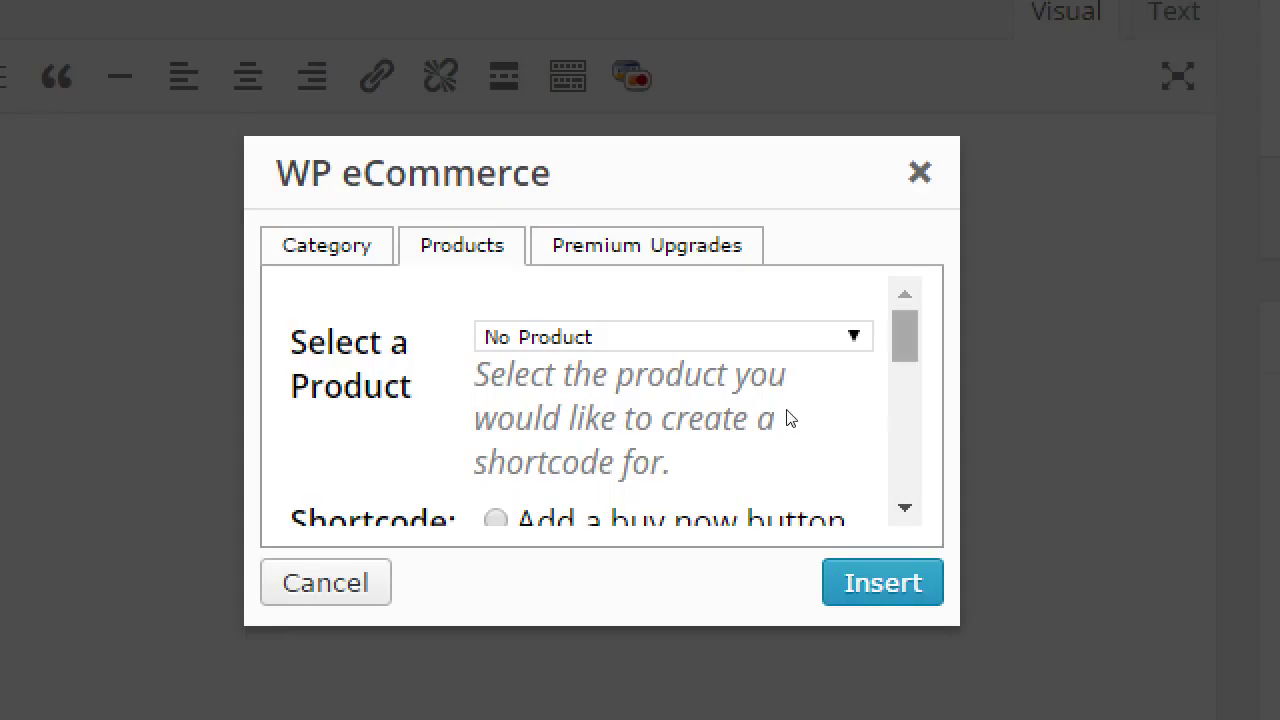
Review the single-product shortcode types, including the buy now button and Add product choices, and the premium upgrade information.
{"action": "scroll", "coordinate": [787, 420], "scroll_direction": "down", "scroll_amount": 1}
{"action": "scroll", "coordinate": [787, 425], "scroll_direction": "down", "scroll_amount": 1}
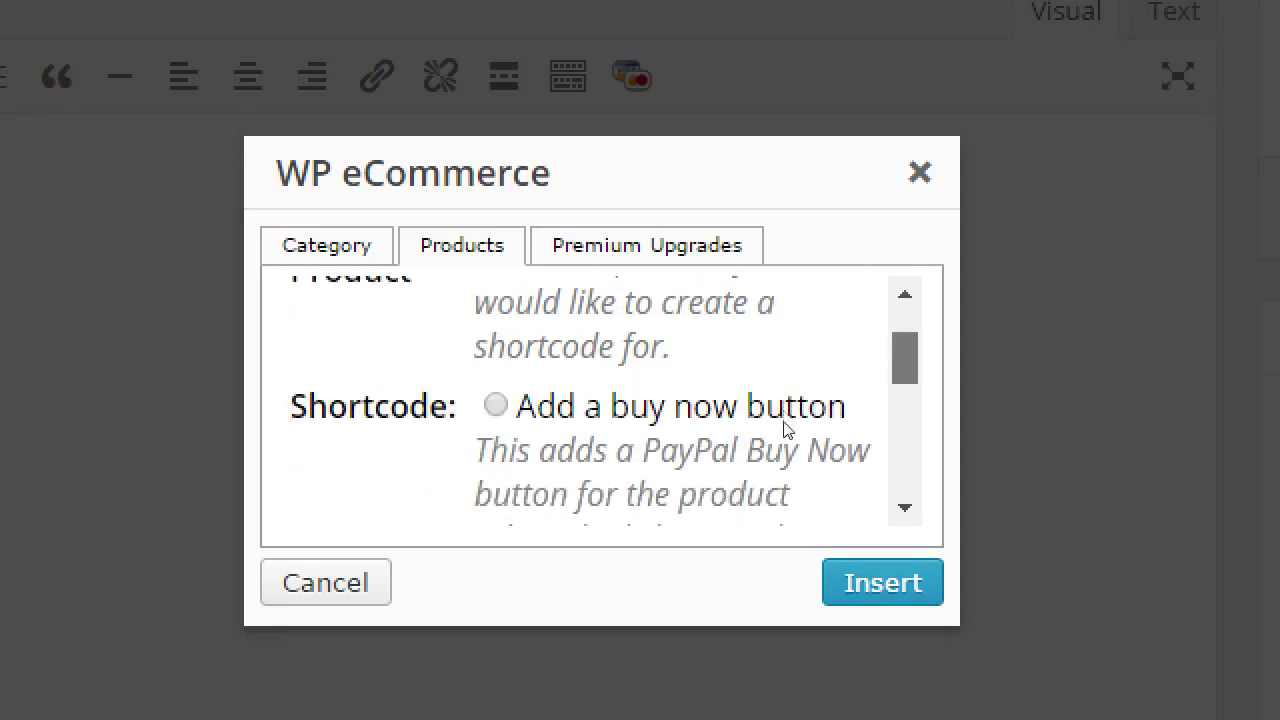
{"action": "scroll", "coordinate": [787, 430], "scroll_direction": "down", "scroll_amount": 1}
{"action": "scroll", "coordinate": [783, 433], "scroll_direction": "down", "scroll_amount": 1}
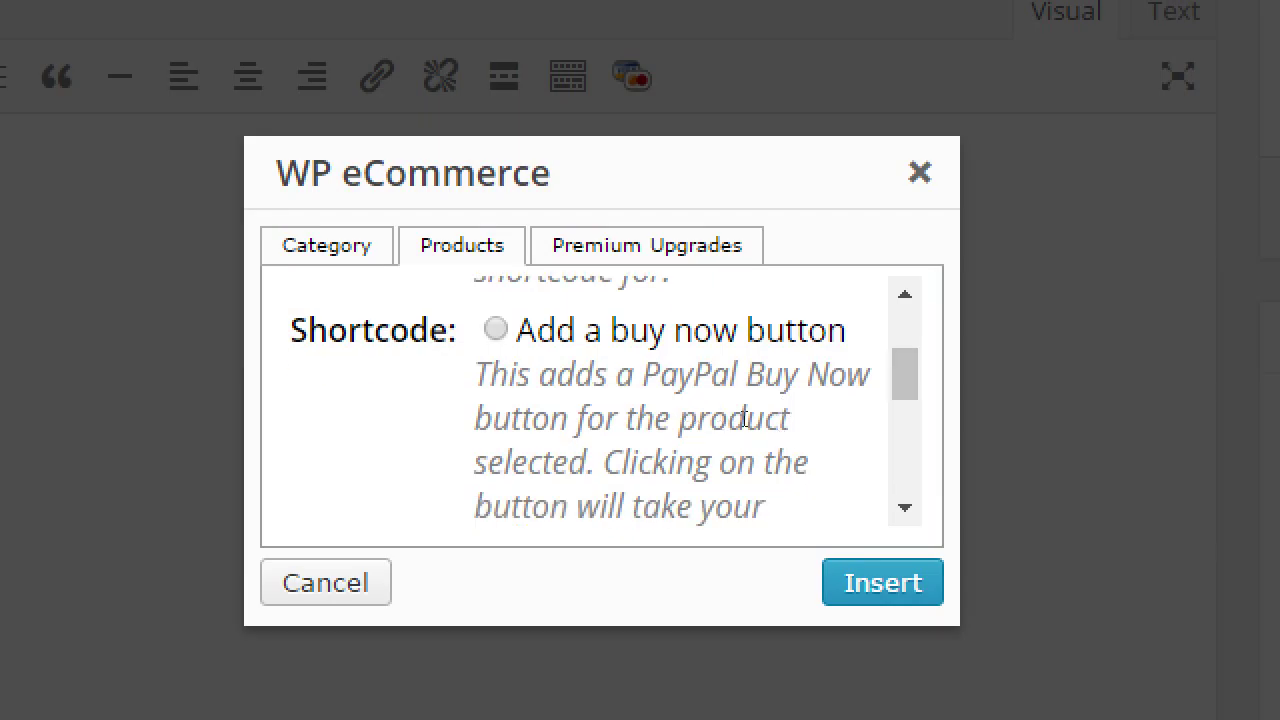
{"action": "scroll", "coordinate": [790, 437], "scroll_direction": "down", "scroll_amount": 3}
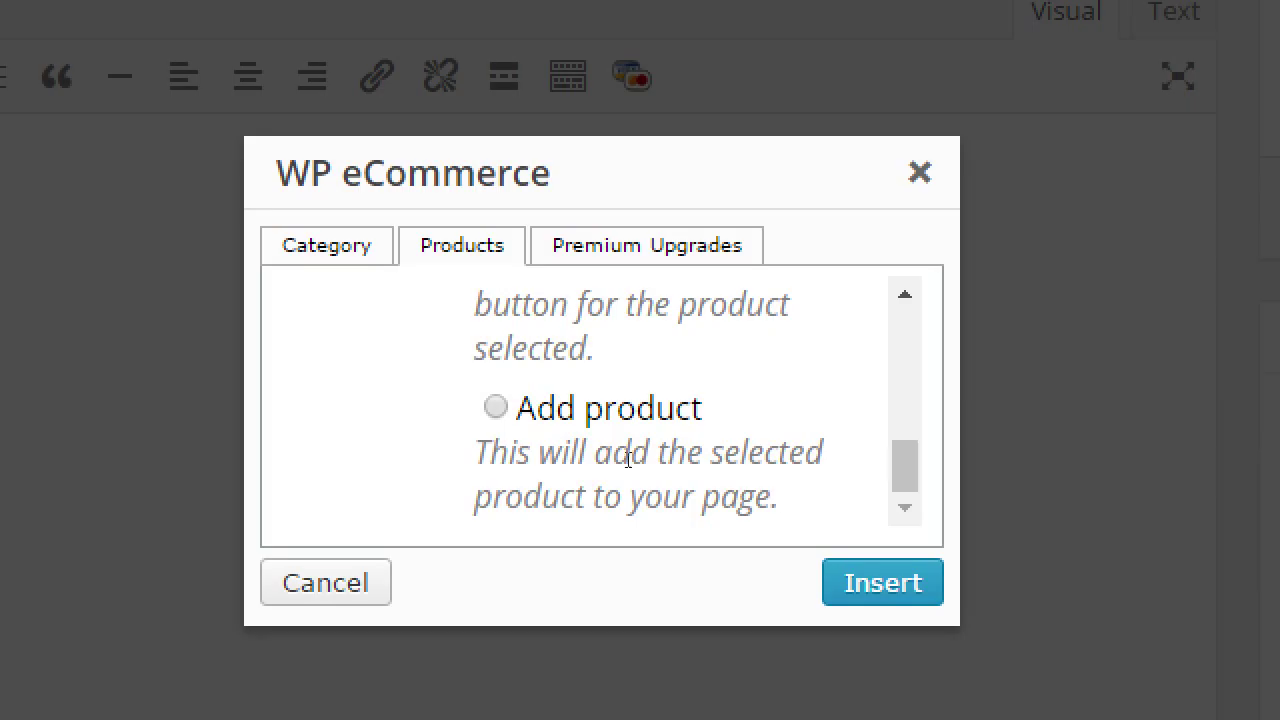
{"action": "scroll", "coordinate": [784, 486], "scroll_direction": "up", "scroll_amount": 5}
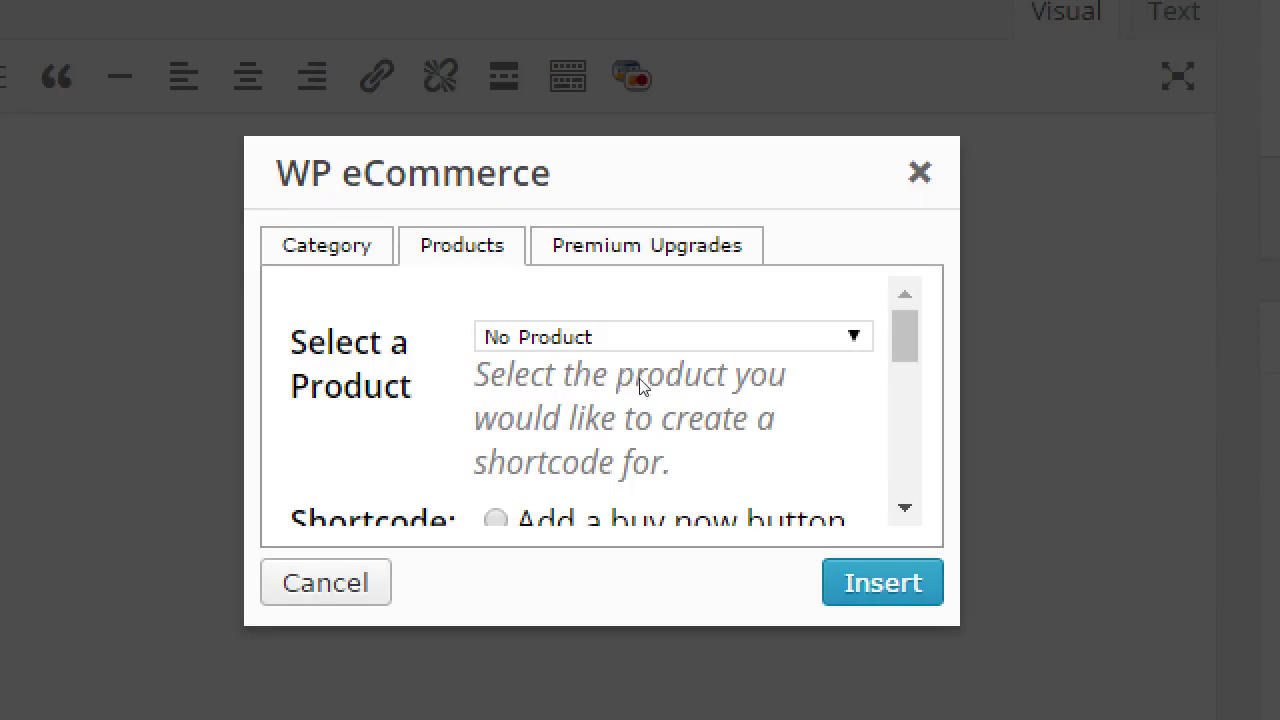
{"action": "key", "text": "Right"}
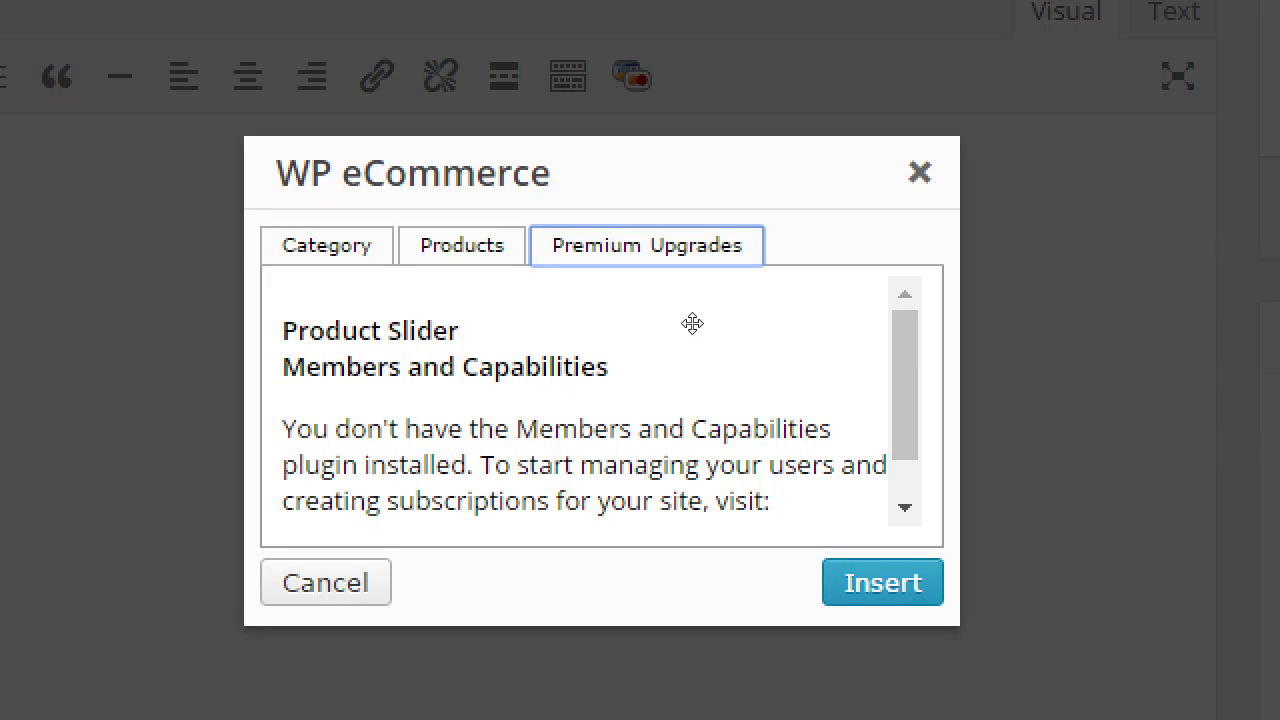
{"action": "scroll", "coordinate": [787, 460], "scroll_direction": "down", "scroll_amount": 1}
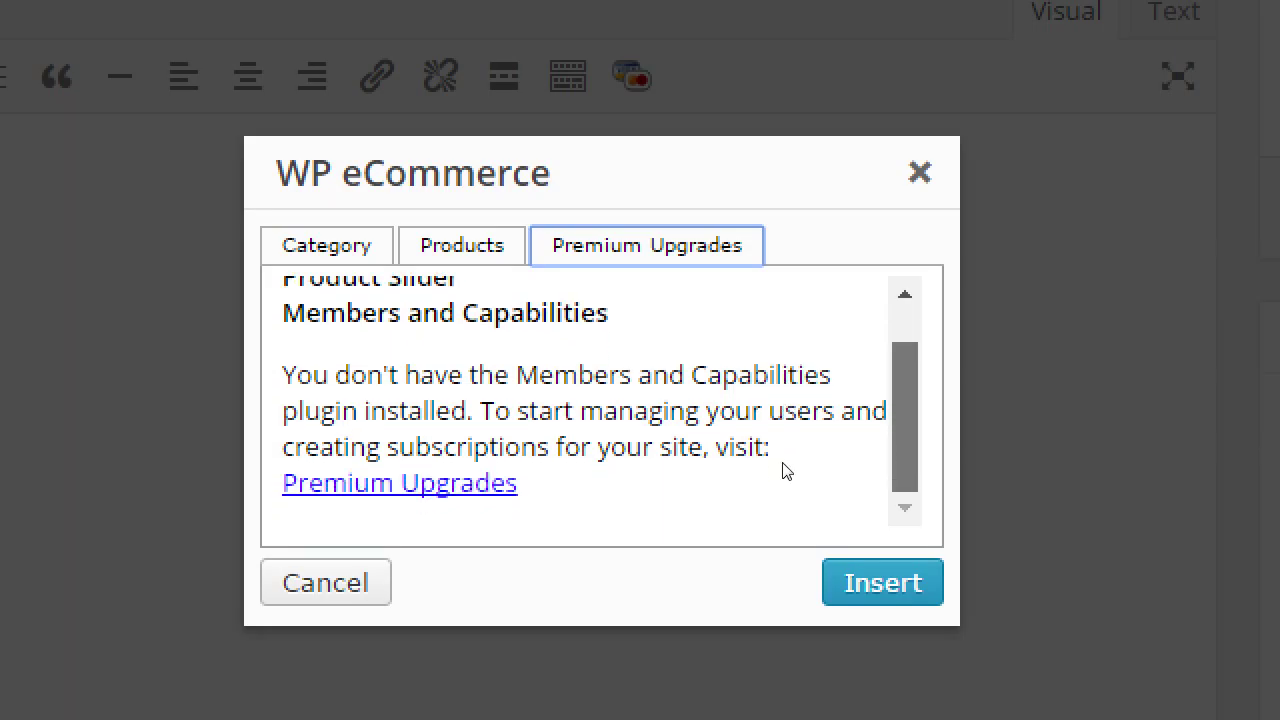
{"action": "scroll", "coordinate": [775, 420], "scroll_direction": "up", "scroll_amount": 1}
{"action": "scroll", "coordinate": [775, 420], "scroll_direction": "down", "scroll_amount": 1}
{"action": "scroll", "coordinate": [777, 428], "scroll_direction": "up", "scroll_amount": 1}
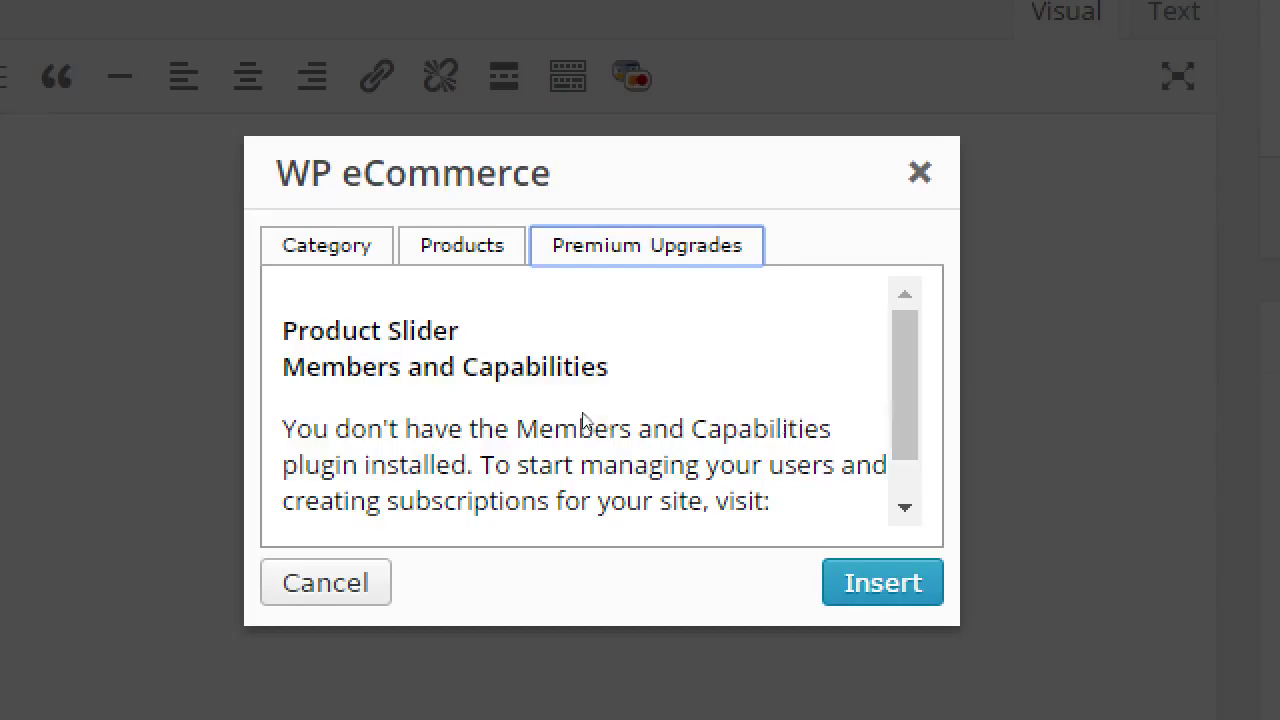
Return to the category shortcode settings and insert the Cakes category shortcode with 5 products per page into the page content.
{"action": "key", "text": "Home"}
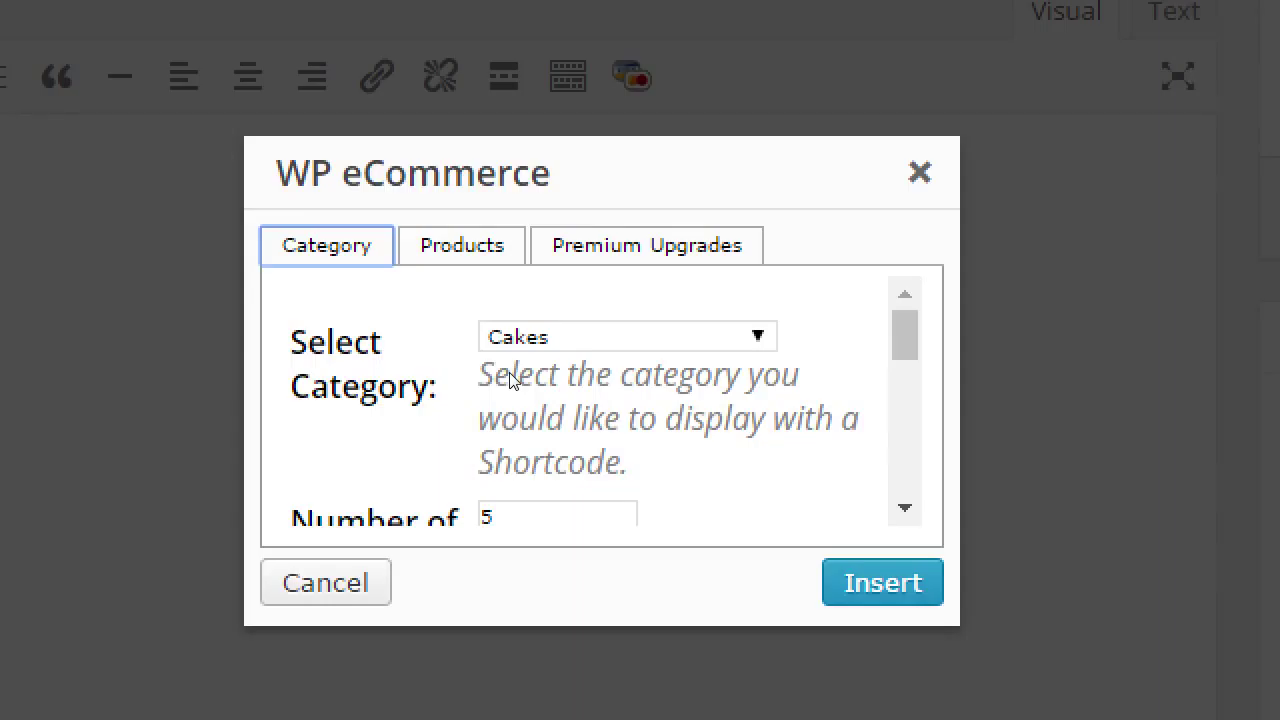
{"action": "key", "text": "Tab"}
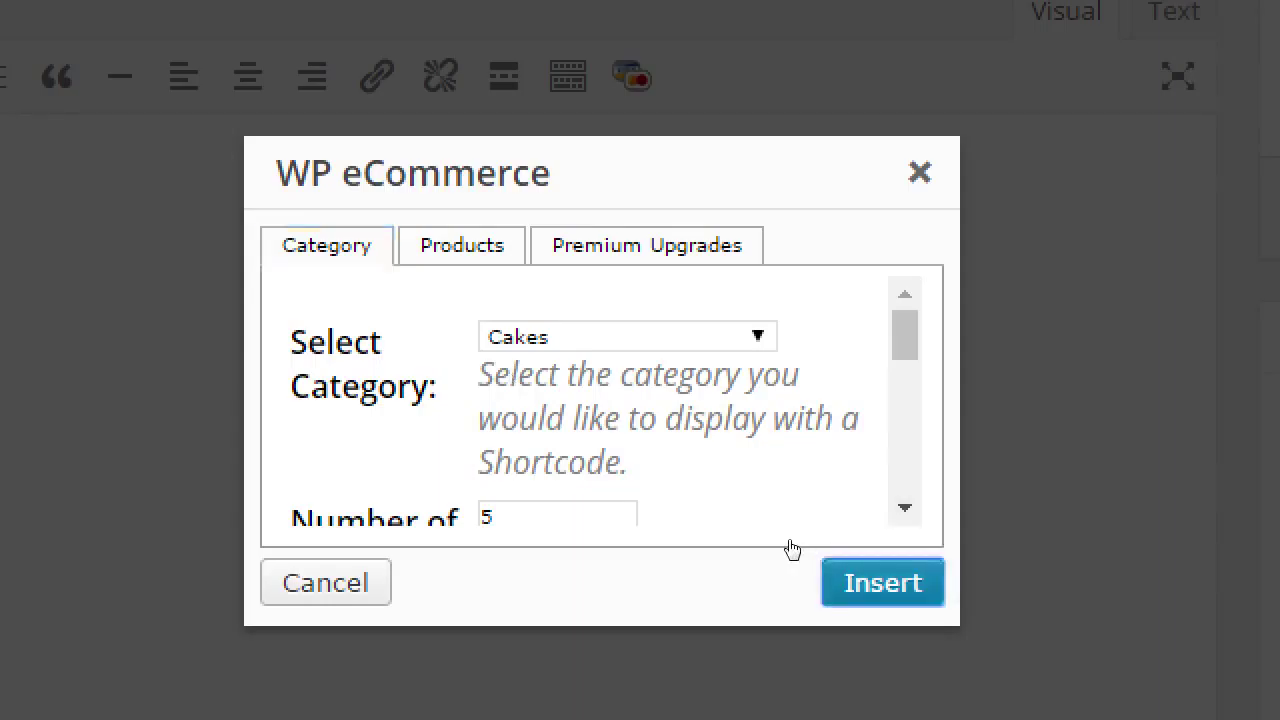
{"action": "key", "text": "Return"}
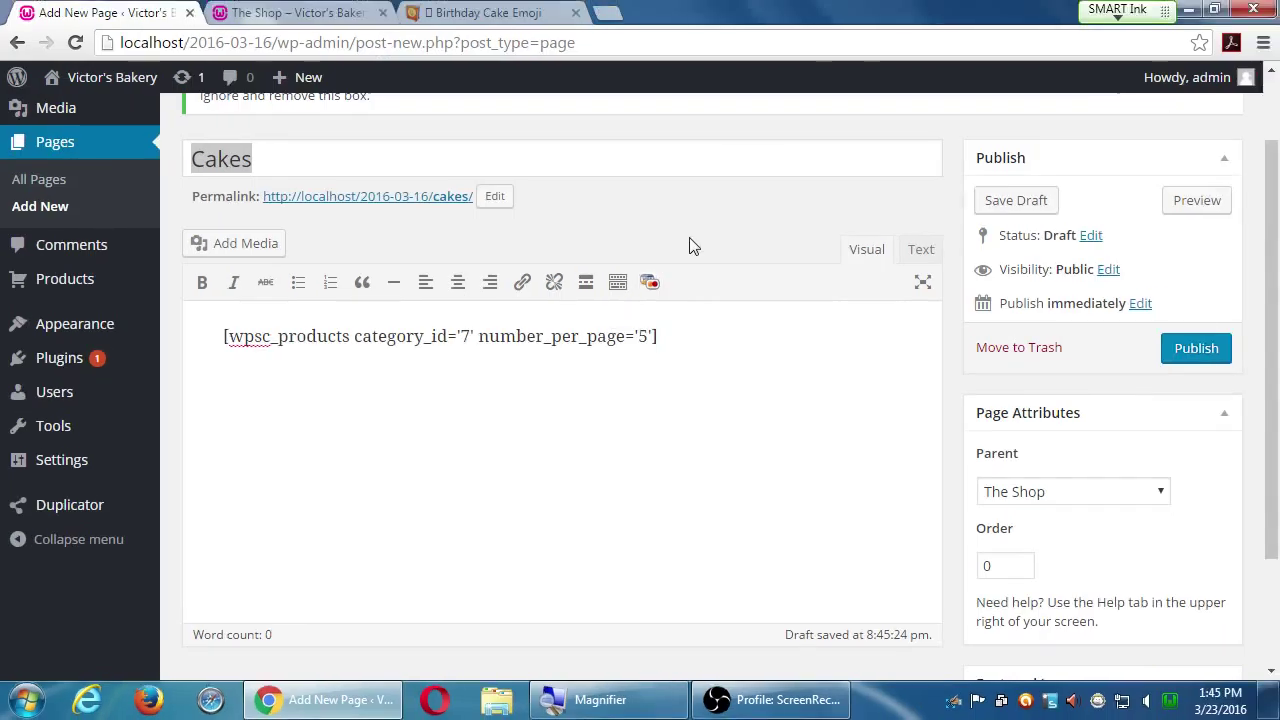
Check the Cakes page's attributes, with The Shop as its parent, and publish the page.
{"action": "scroll", "coordinate": [1071, 371], "scroll_direction": "down", "scroll_amount": 2}
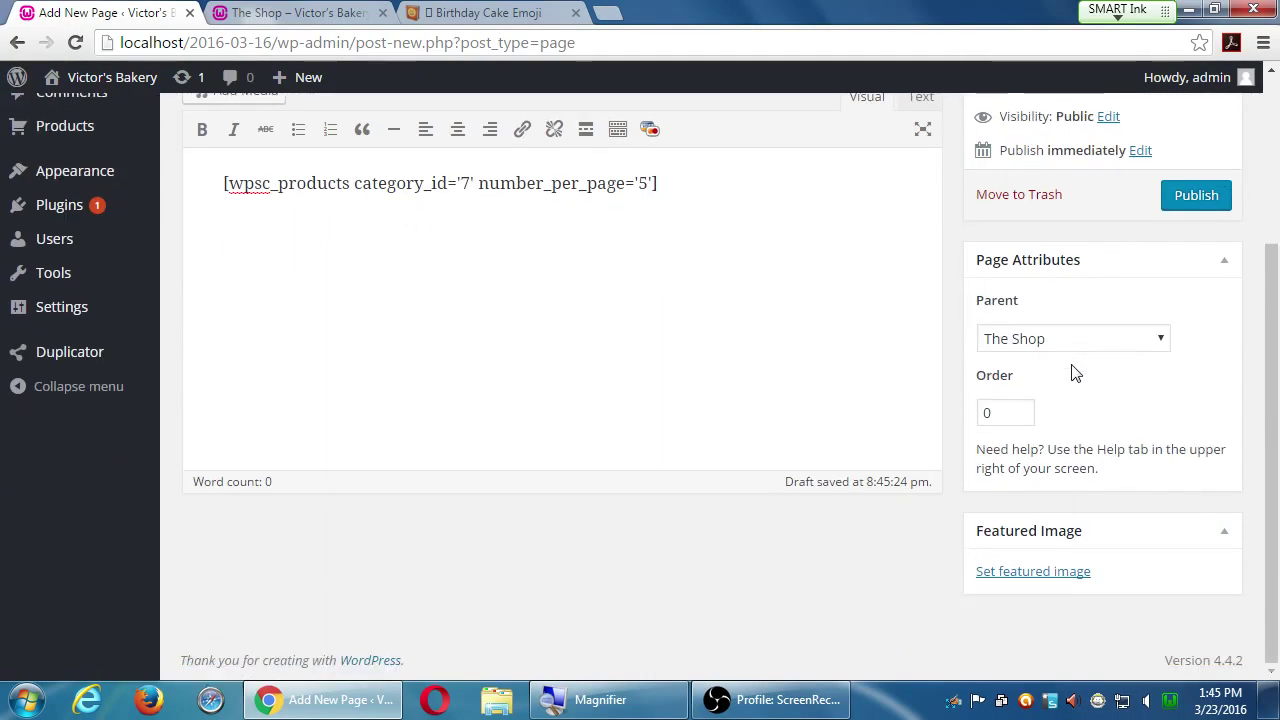
{"action": "scroll", "coordinate": [1071, 371], "scroll_direction": "up", "scroll_amount": 3}
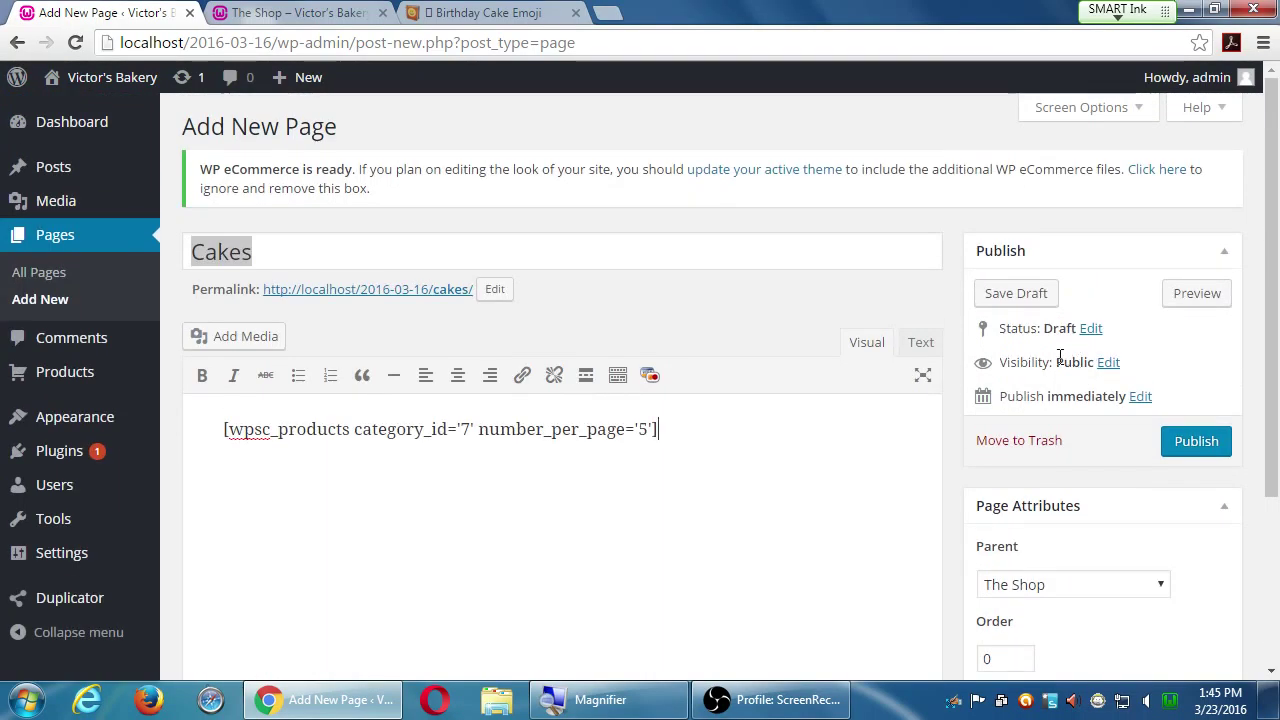
{"action": "left_click", "coordinate": [1196, 441]}
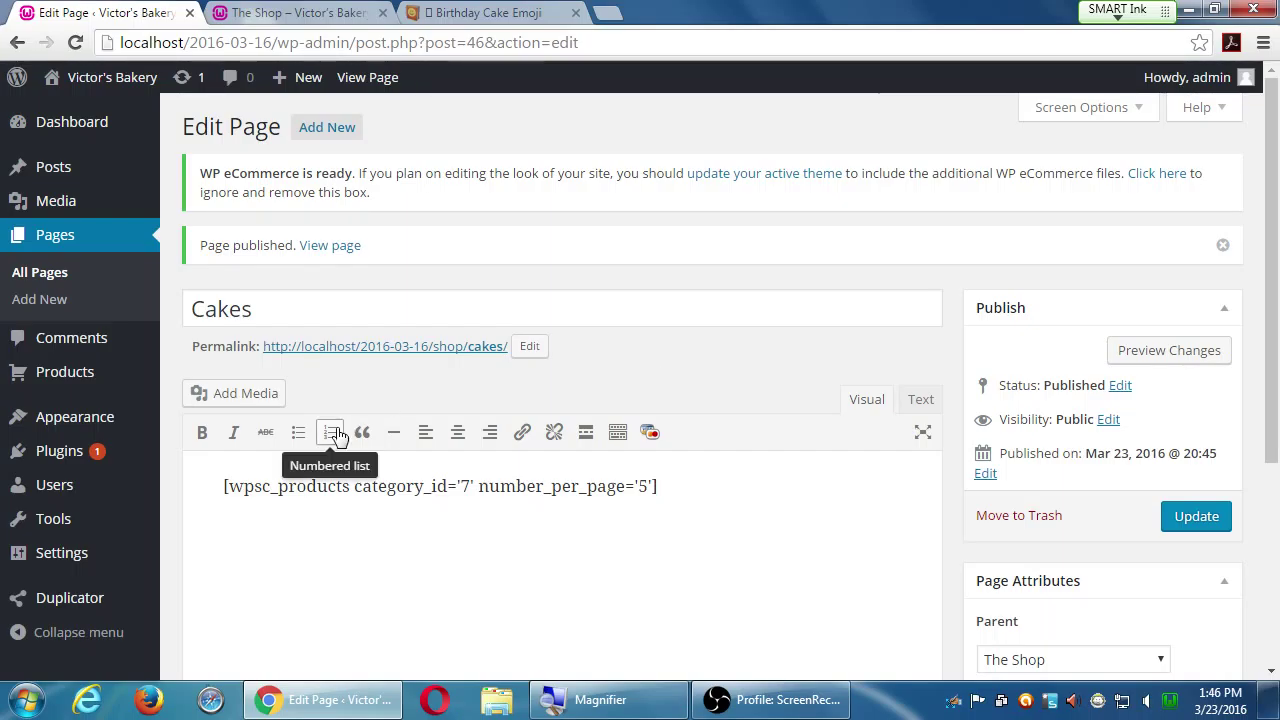
Open the site's navigation menu editor and add the Cakes page to the Main Menu.
{"action": "mouse_move", "coordinate": [108, 428]}
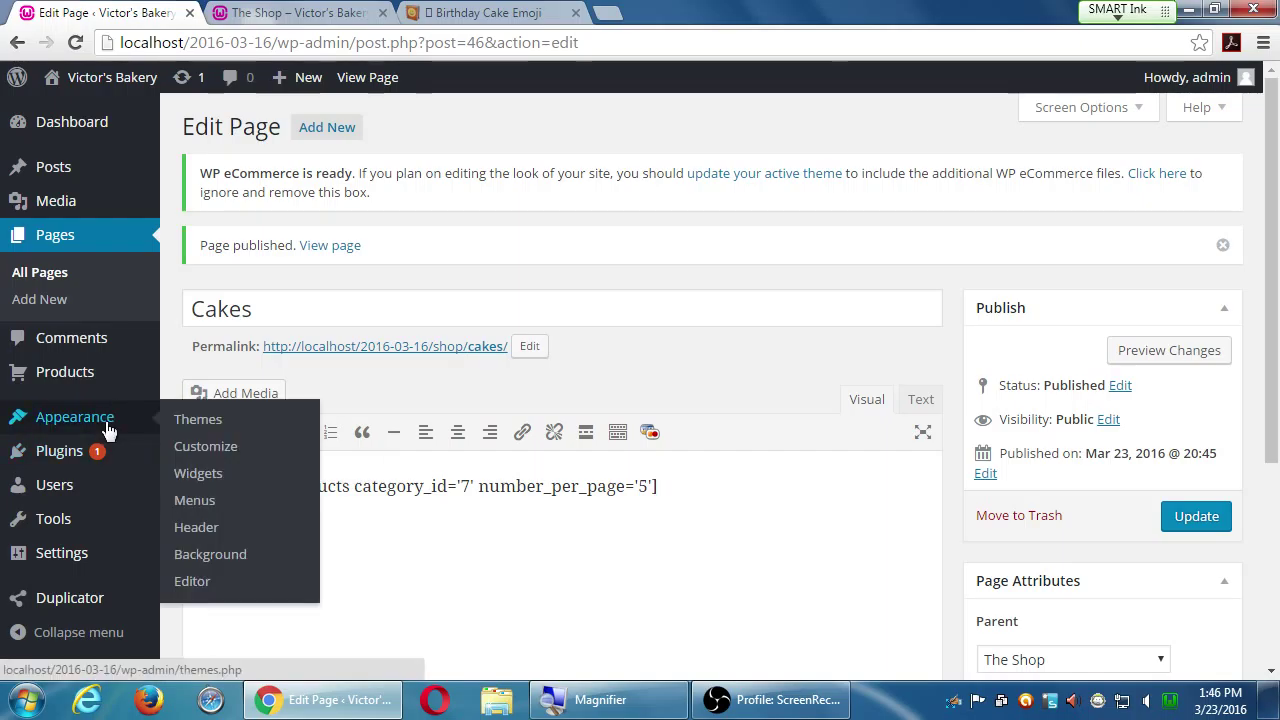
{"action": "left_click", "coordinate": [191, 504]}
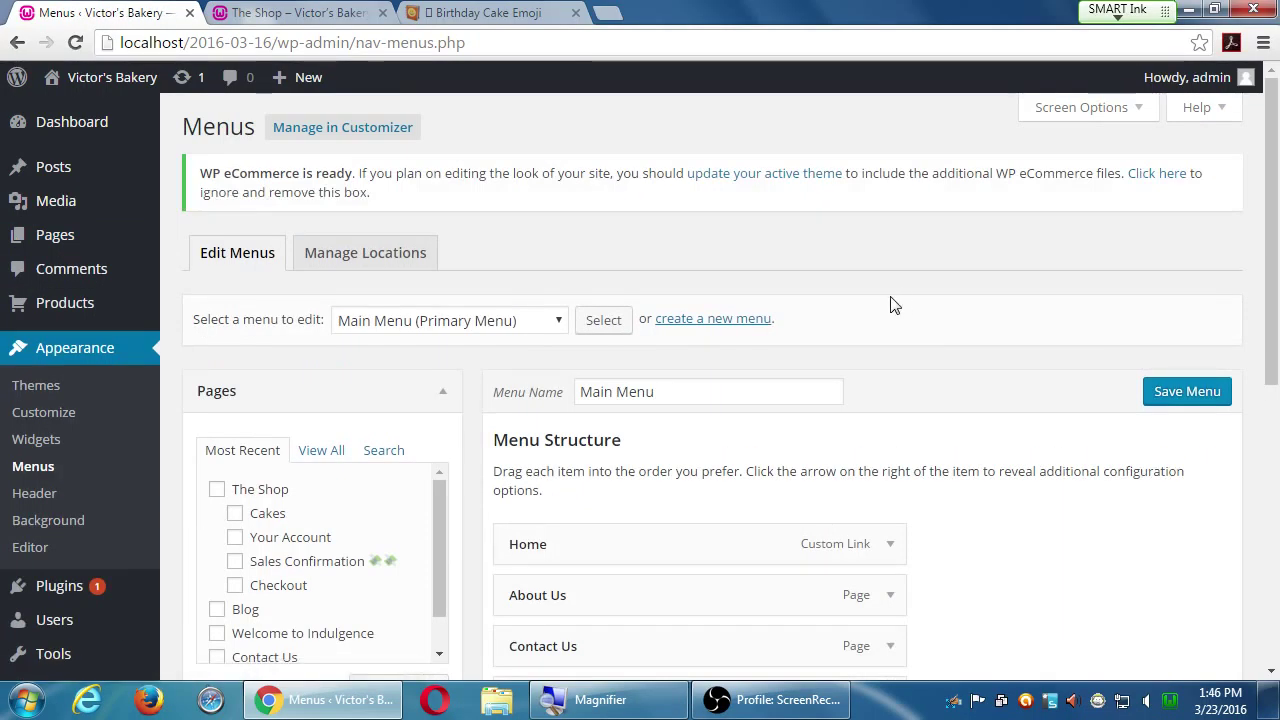
{"action": "scroll", "coordinate": [1273, 195], "scroll_direction": "down", "scroll_amount": 1}
{"action": "left_click_drag", "start_coordinate": [1273, 195], "coordinate": [1256, 316]}
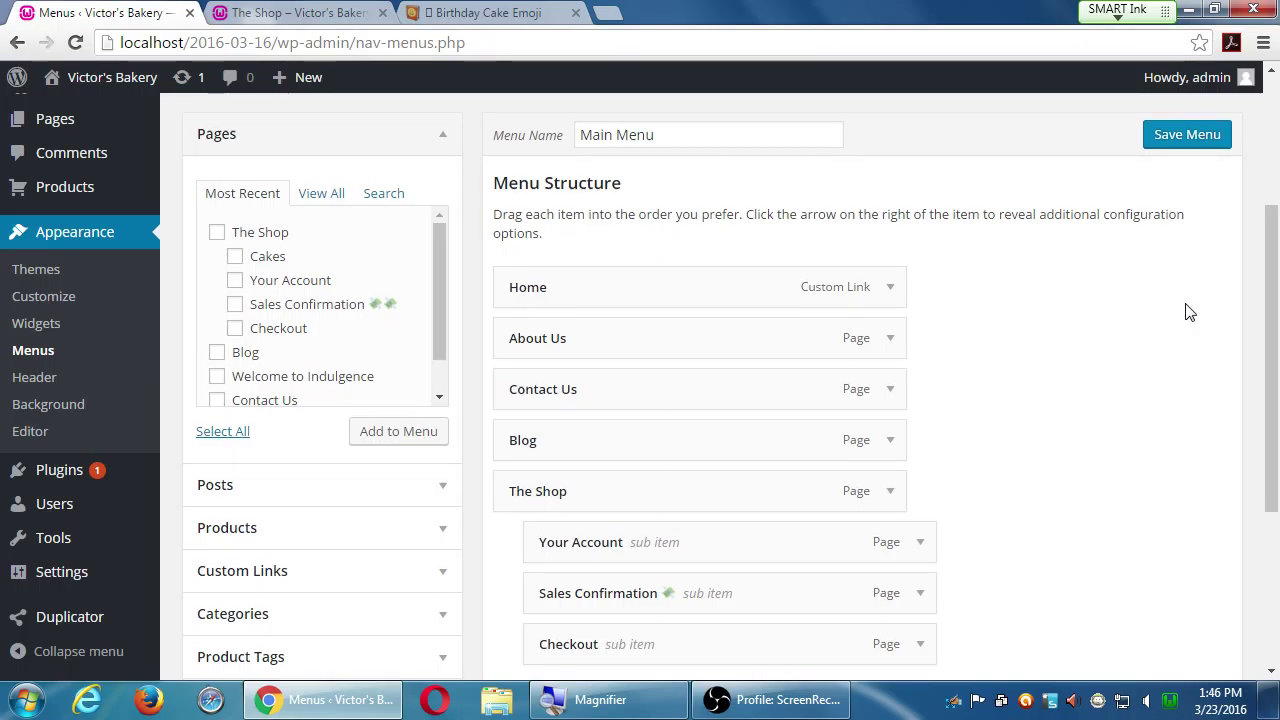
{"action": "scroll", "coordinate": [1190, 313], "scroll_direction": "down", "scroll_amount": 3}
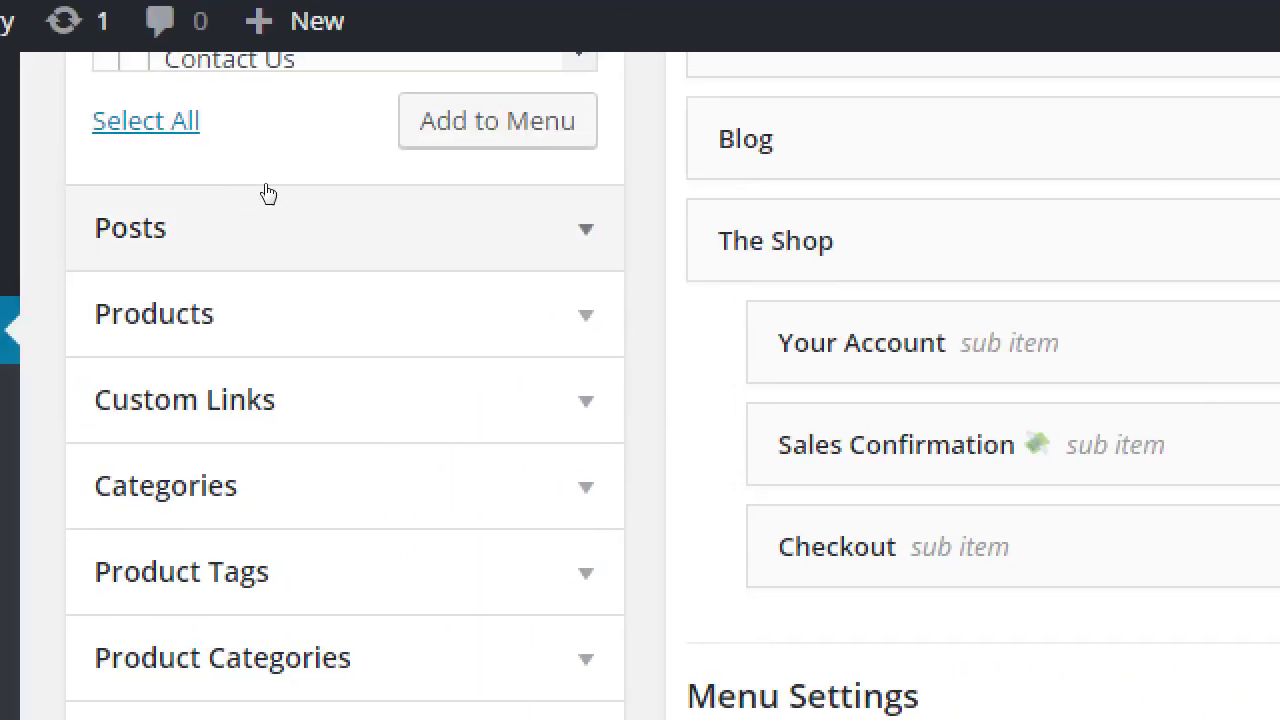
{"action": "scroll", "coordinate": [266, 194], "scroll_direction": "up", "scroll_amount": 2}
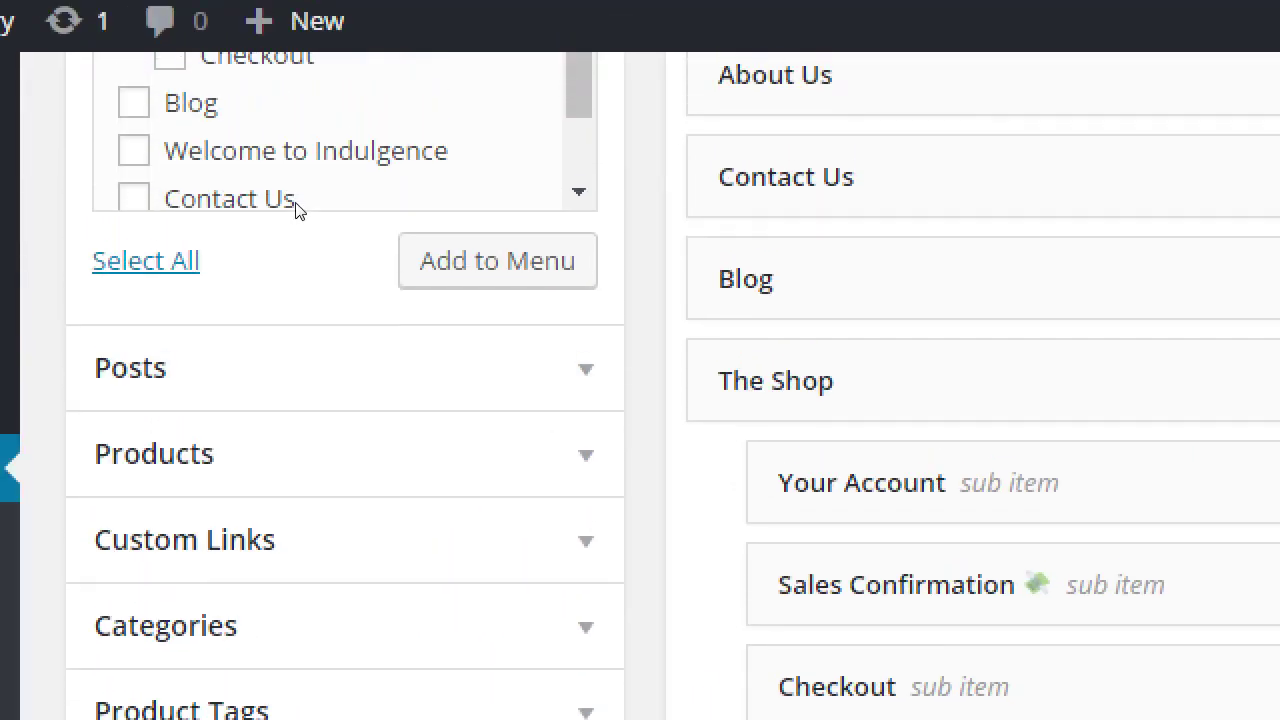
{"action": "scroll", "coordinate": [296, 207], "scroll_direction": "up", "scroll_amount": 3}
{"action": "scroll", "coordinate": [506, 297], "scroll_direction": "up", "scroll_amount": 5}
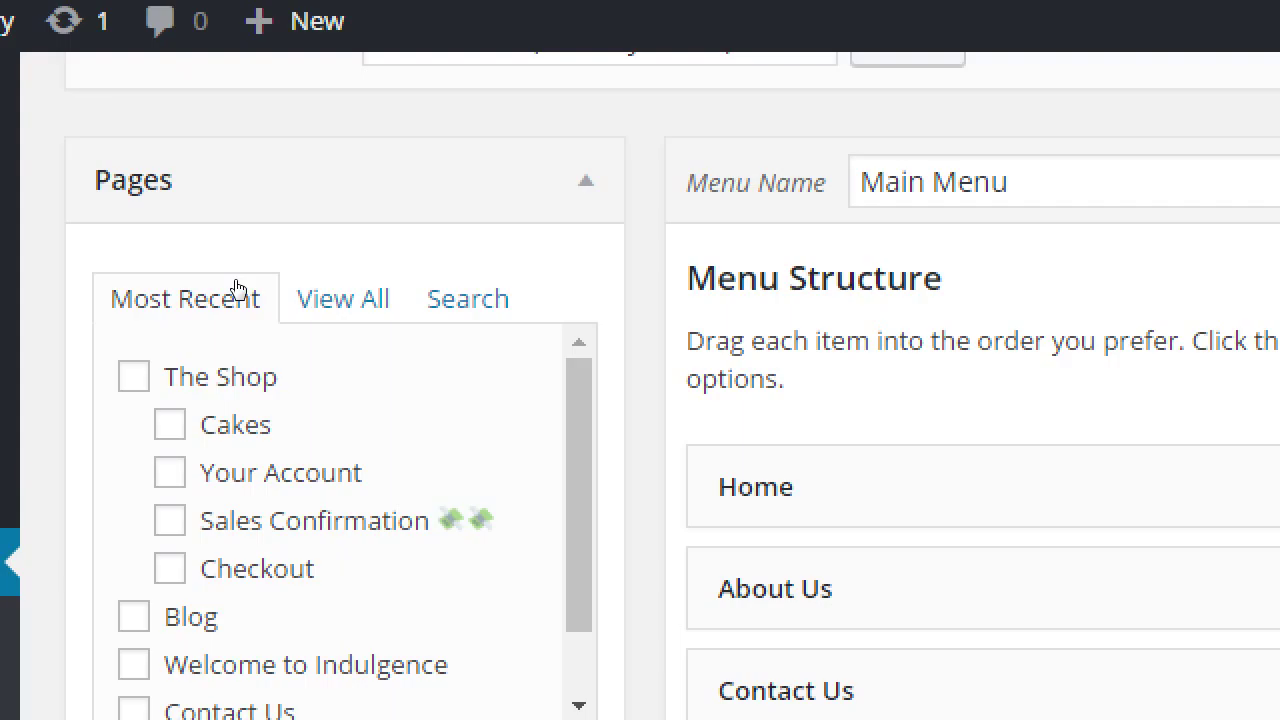
{"action": "key", "text": "space"}
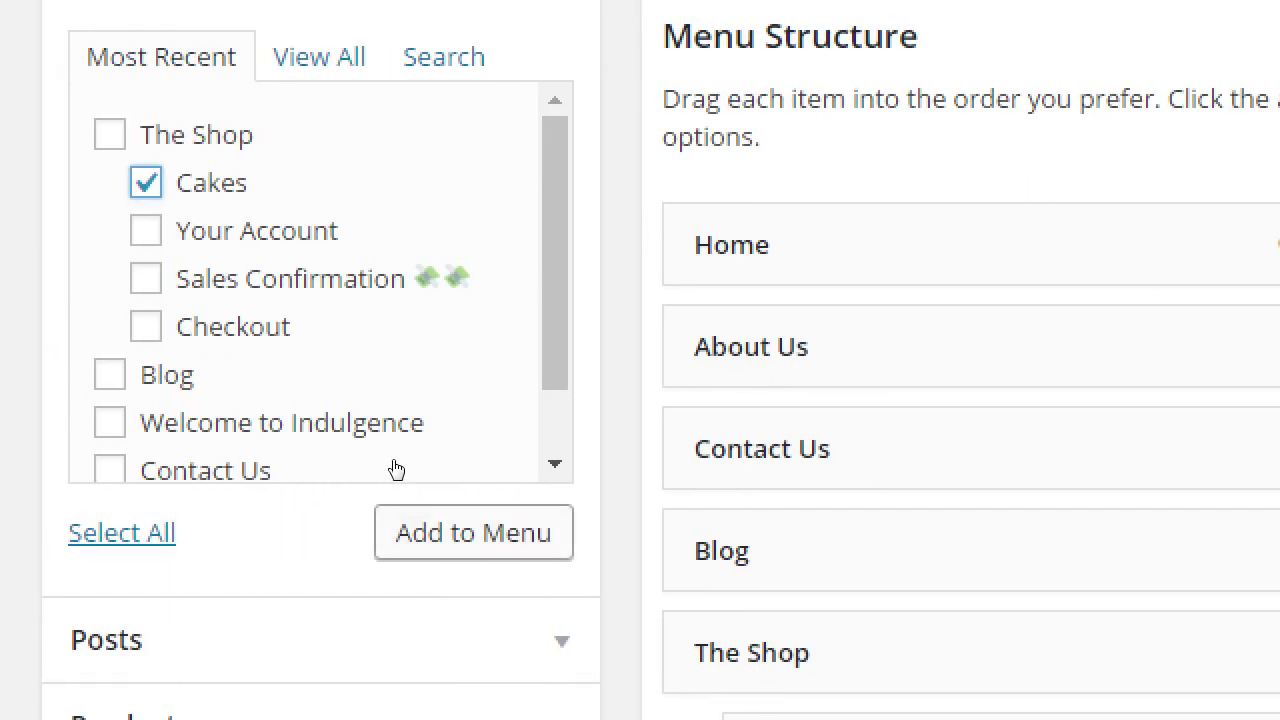
{"action": "key", "text": "Return"}
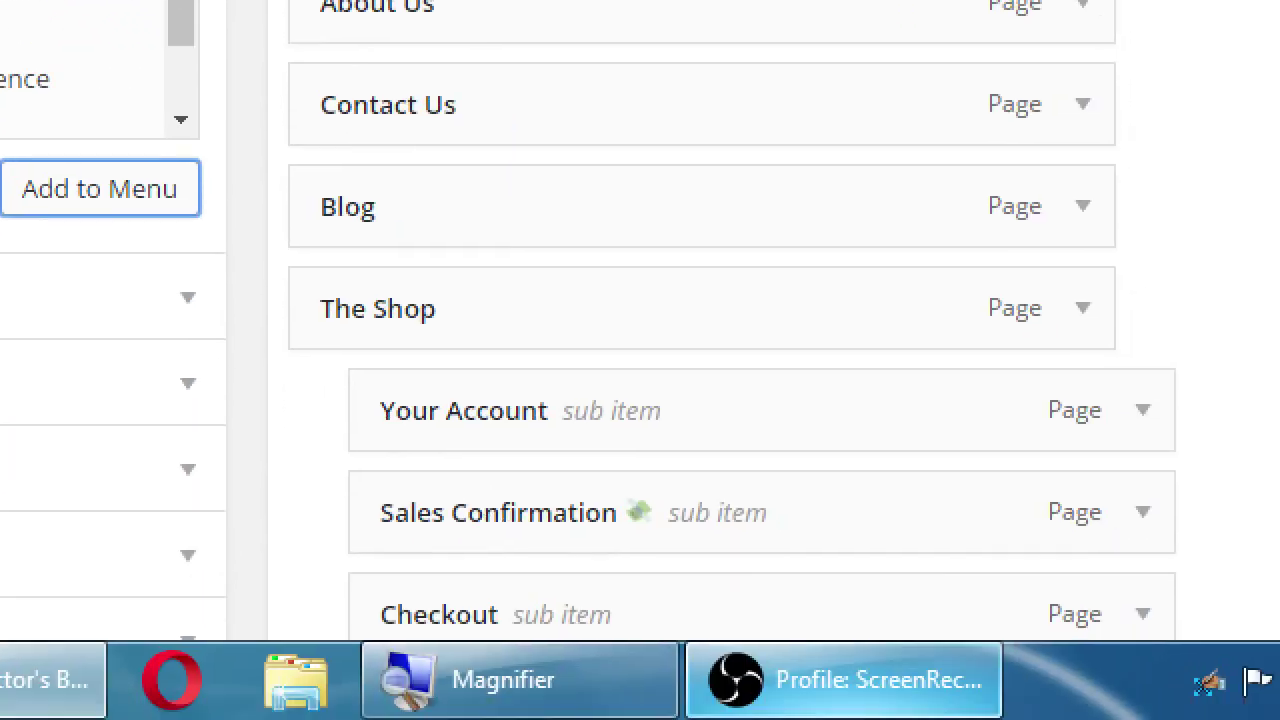
Move the Cakes menu item under The Shop as its first sub item, above Your Account, and save the menu.
{"action": "scroll", "coordinate": [626, 617], "scroll_direction": "down", "scroll_amount": 5}
{"action": "scroll", "coordinate": [629, 617], "scroll_direction": "up", "scroll_amount": 2}
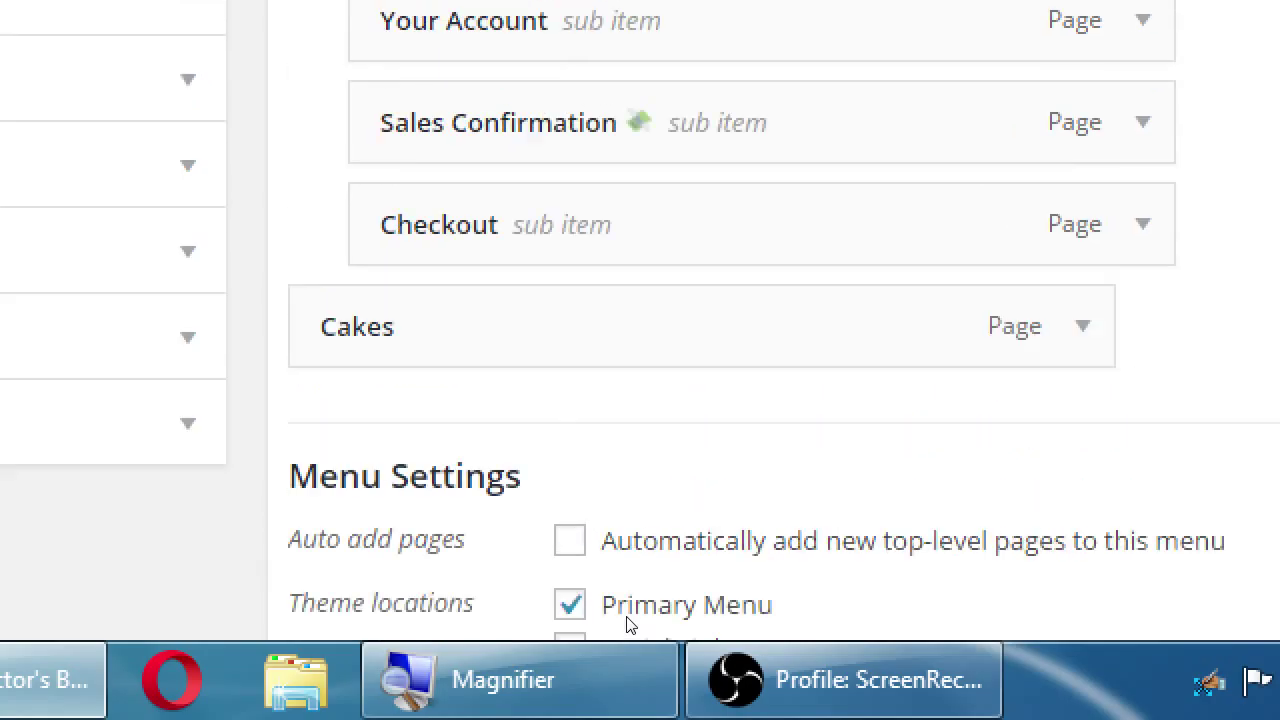
{"action": "scroll", "coordinate": [622, 620], "scroll_direction": "up", "scroll_amount": 2}
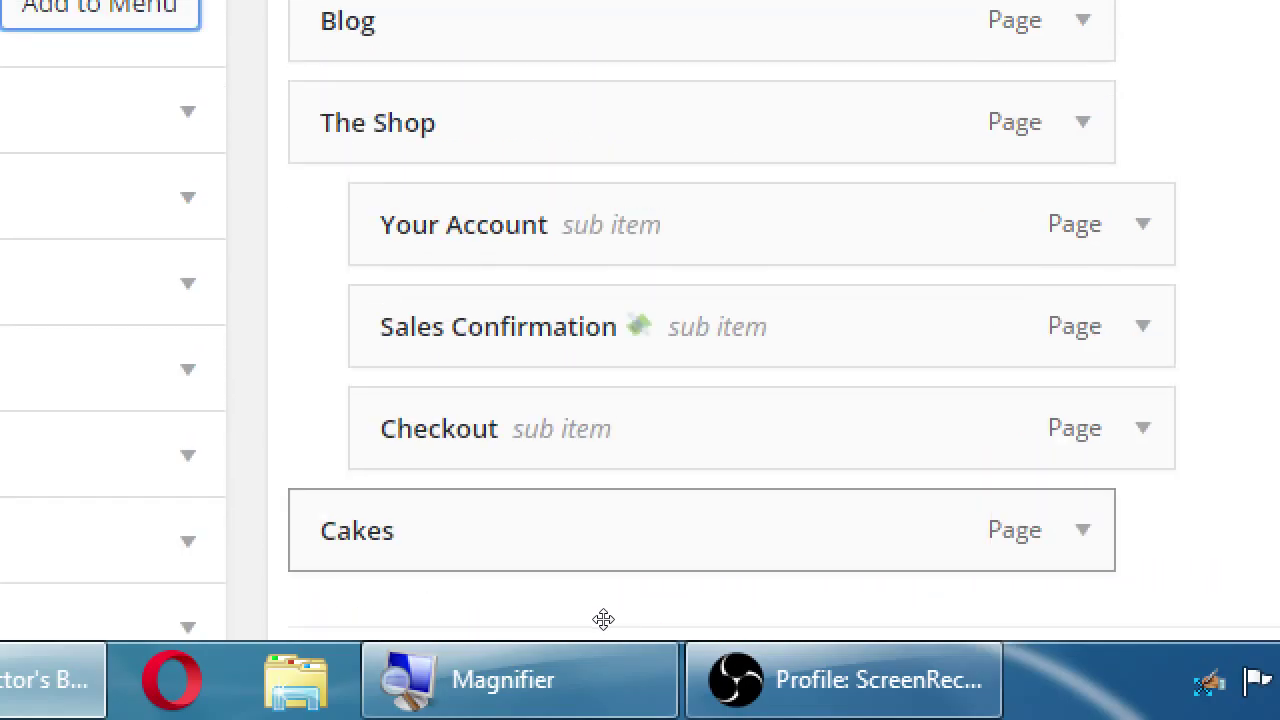
{"action": "left_click_drag", "start_coordinate": [577, 623], "coordinate": [585, 479]}
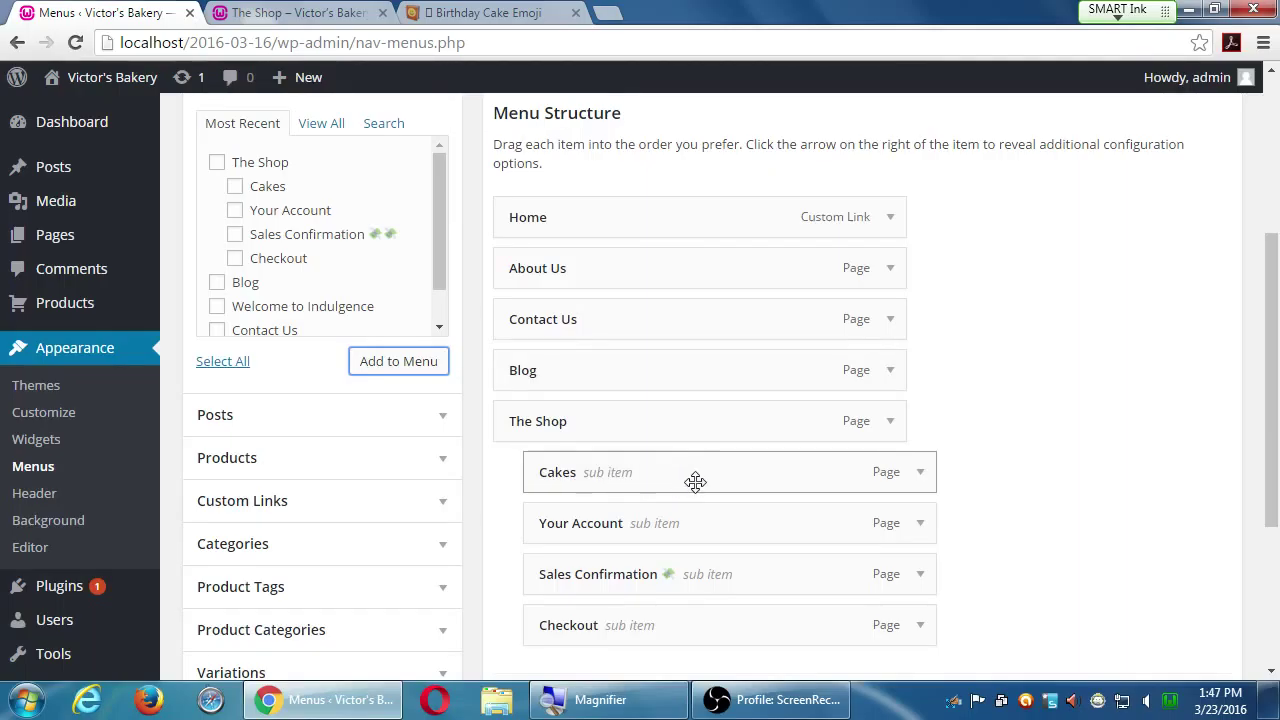
{"action": "left_click_drag", "start_coordinate": [635, 483], "coordinate": [634, 480]}
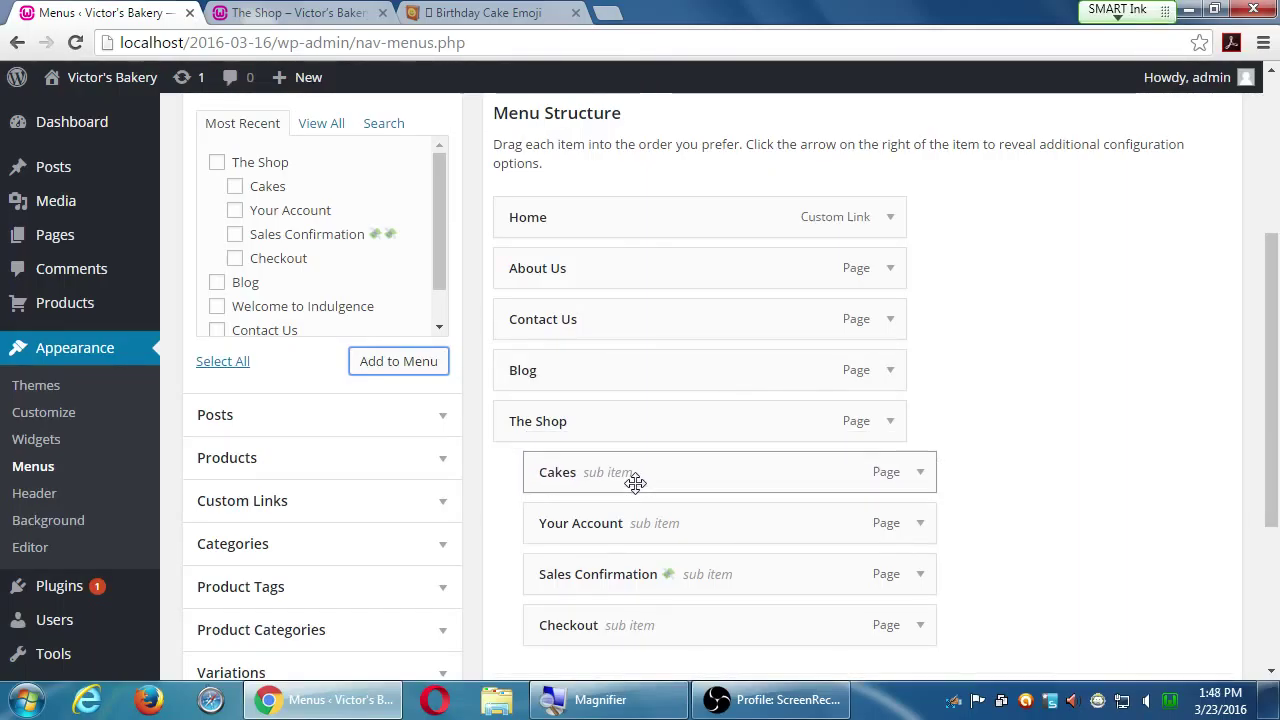
{"action": "scroll", "coordinate": [1140, 377], "scroll_direction": "down", "scroll_amount": 3}
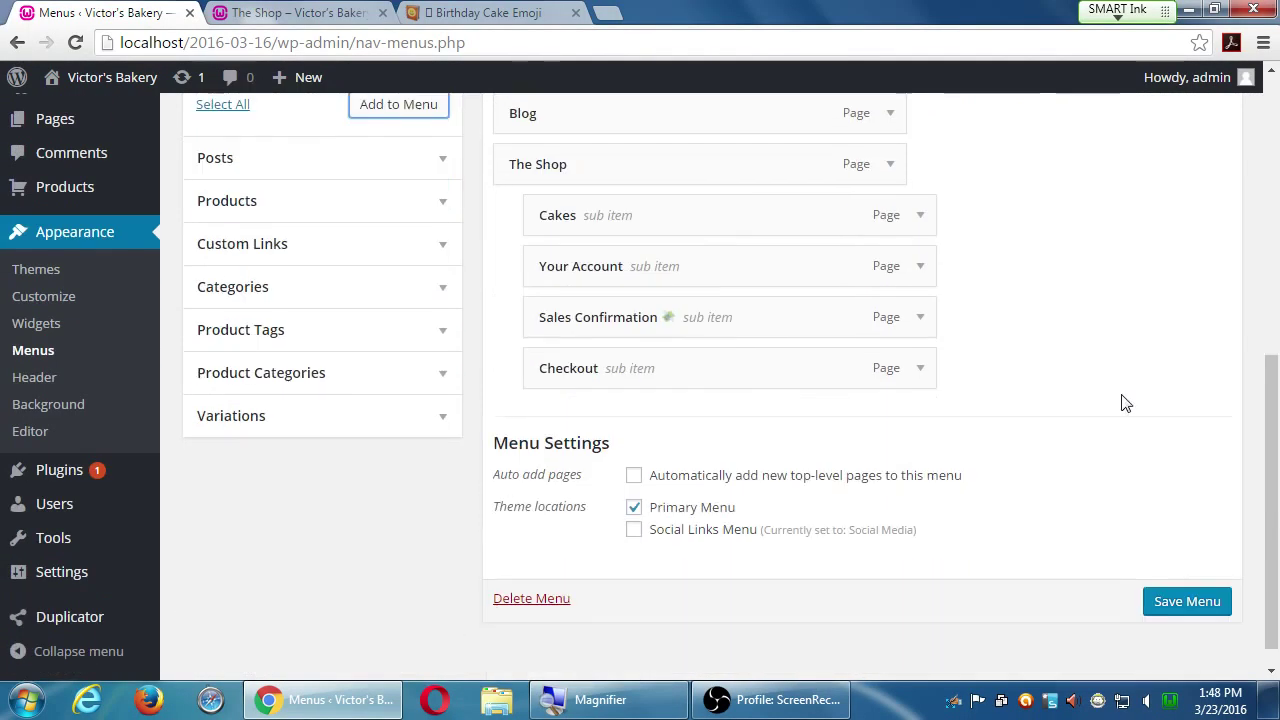
{"action": "left_click", "coordinate": [1172, 607]}
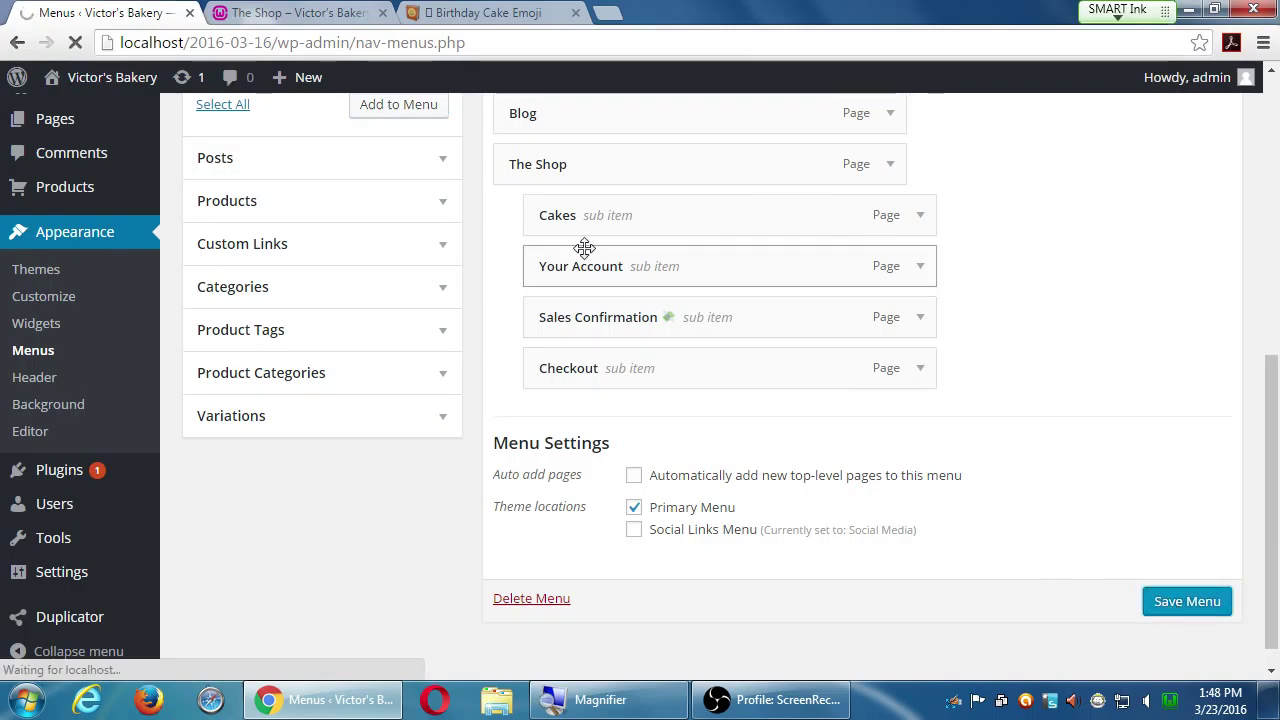
Switch to the live site, reload it, go to the Home page and expand The Shop submenu in the site navigation.
{"action": "left_click", "coordinate": [300, 12]}
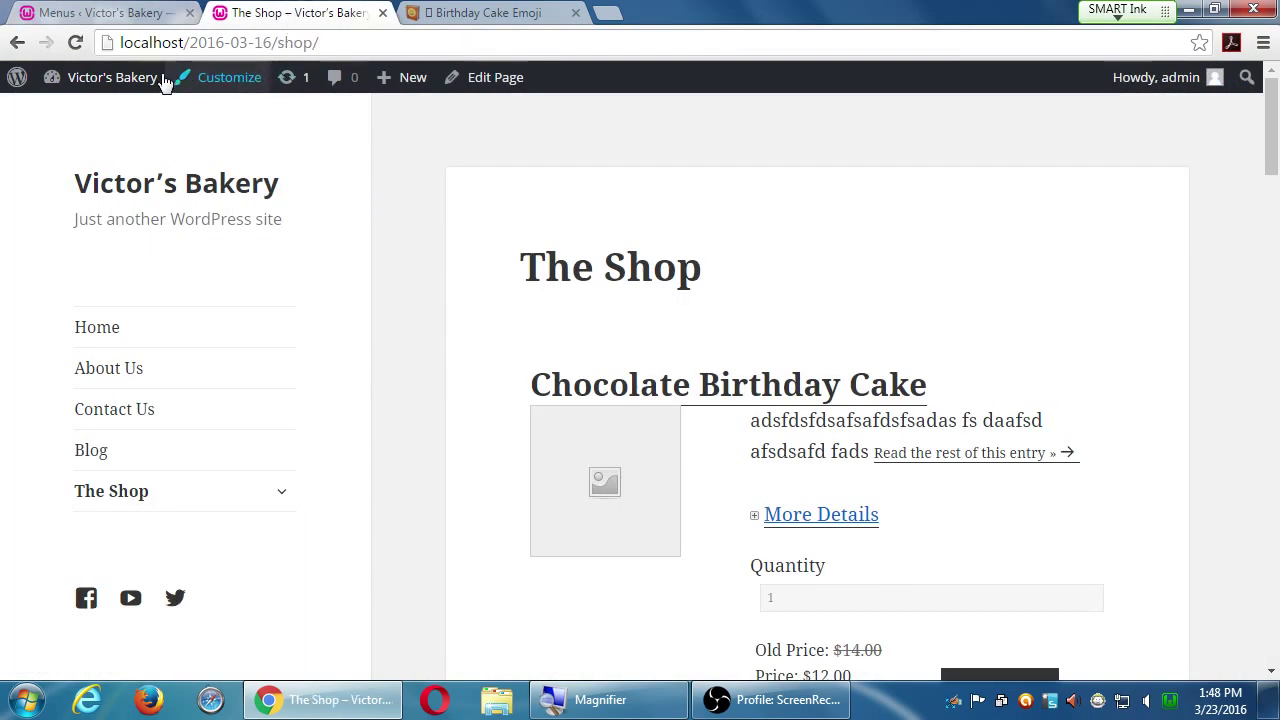
{"action": "left_click", "coordinate": [75, 45]}
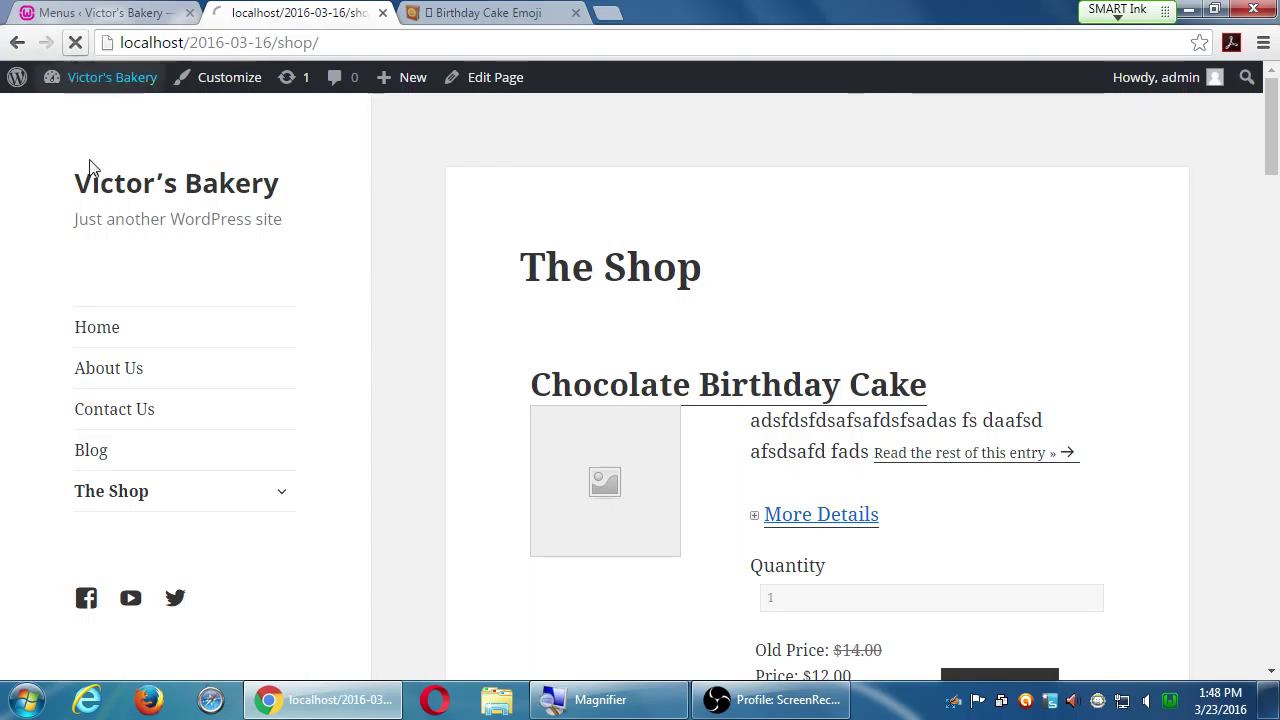
{"action": "scroll", "coordinate": [395, 473], "scroll_direction": "down", "scroll_amount": 1}
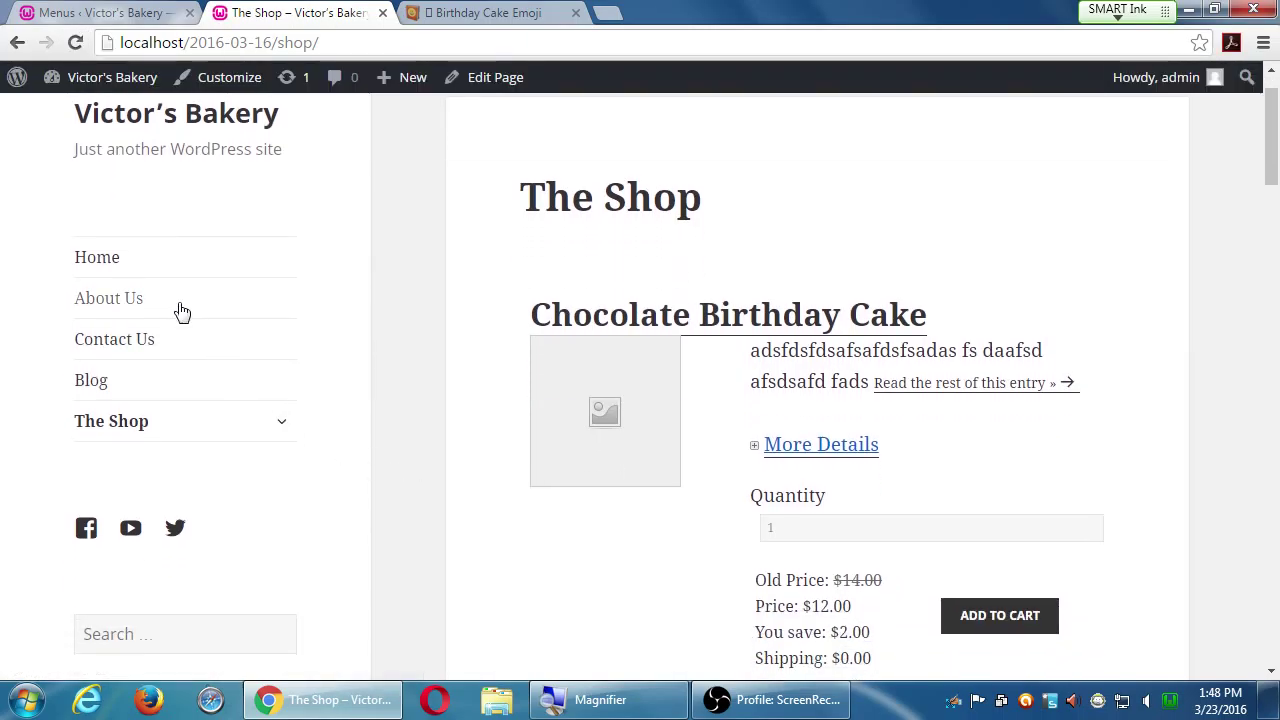
{"action": "left_click", "coordinate": [124, 266]}
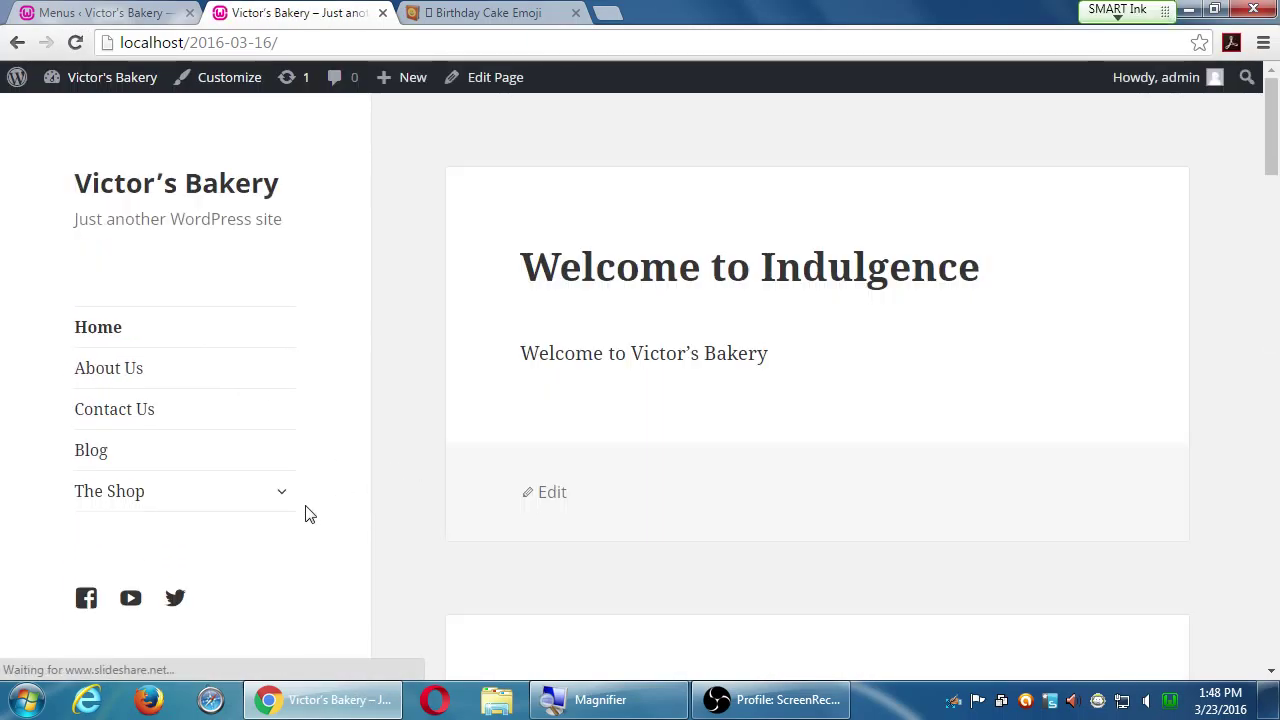
{"action": "left_click", "coordinate": [285, 500]}
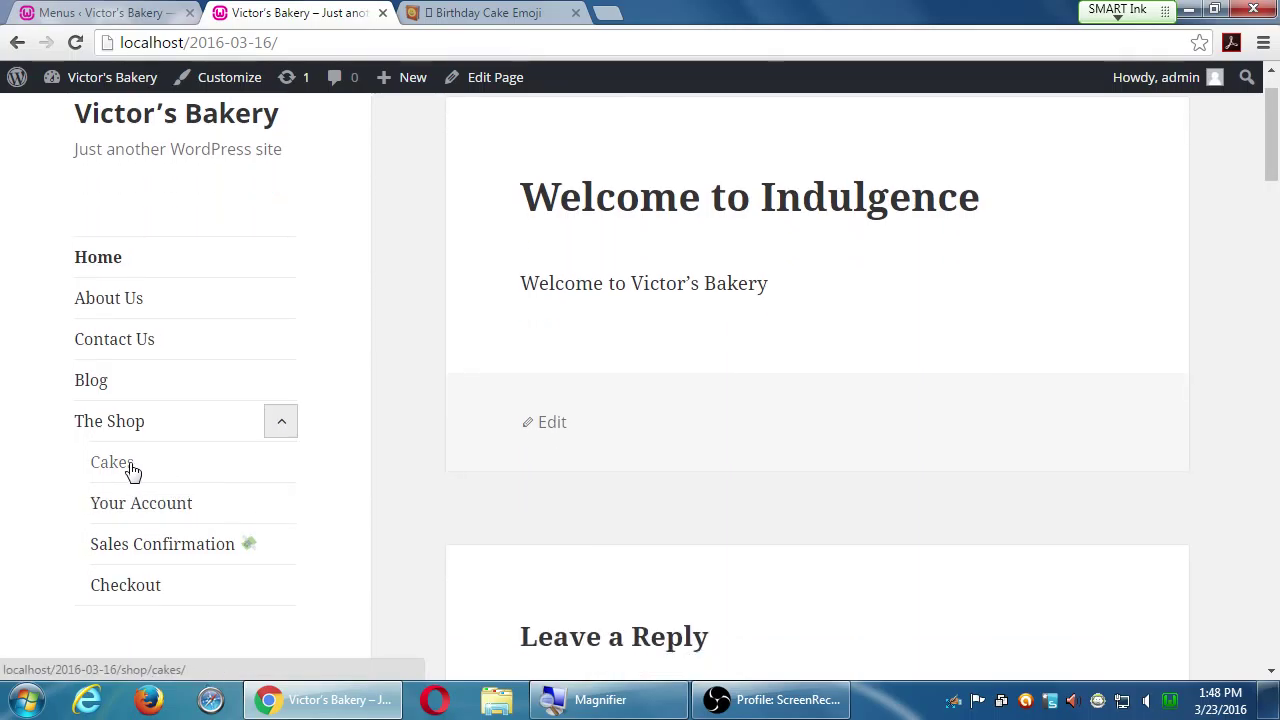
Open the Cakes page from The Shop submenu and look through the products it displays.
{"action": "left_click", "coordinate": [130, 470]}
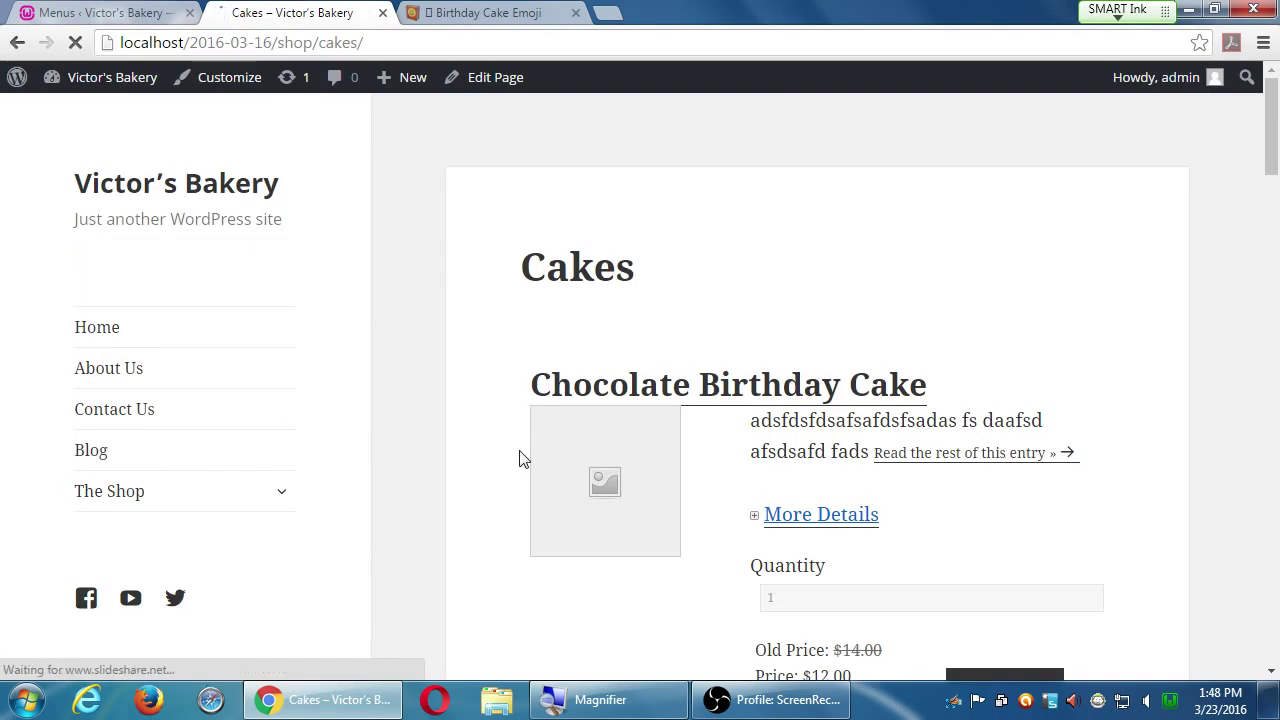
{"action": "scroll", "coordinate": [503, 460], "scroll_direction": "down", "scroll_amount": 5}
{"action": "scroll", "coordinate": [500, 470], "scroll_direction": "up", "scroll_amount": 5}
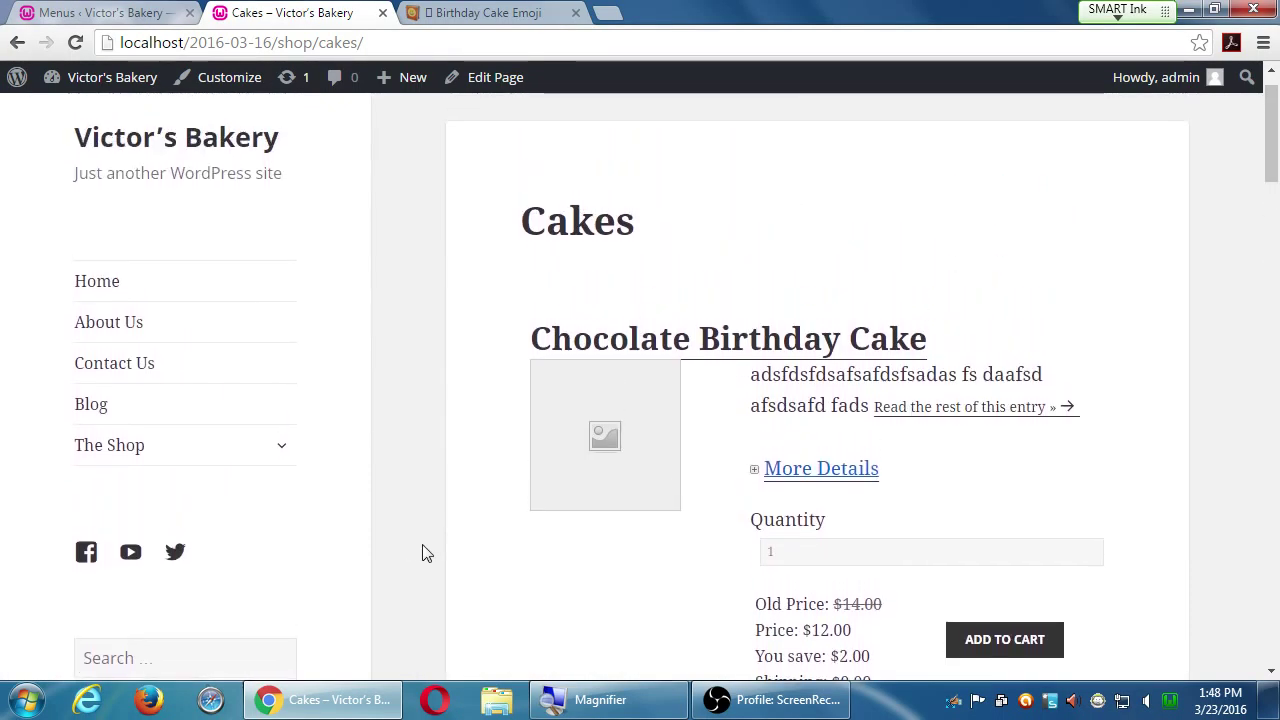
{"action": "scroll", "coordinate": [418, 552], "scroll_direction": "down", "scroll_amount": 3}
{"action": "scroll", "coordinate": [418, 553], "scroll_direction": "down", "scroll_amount": 2}
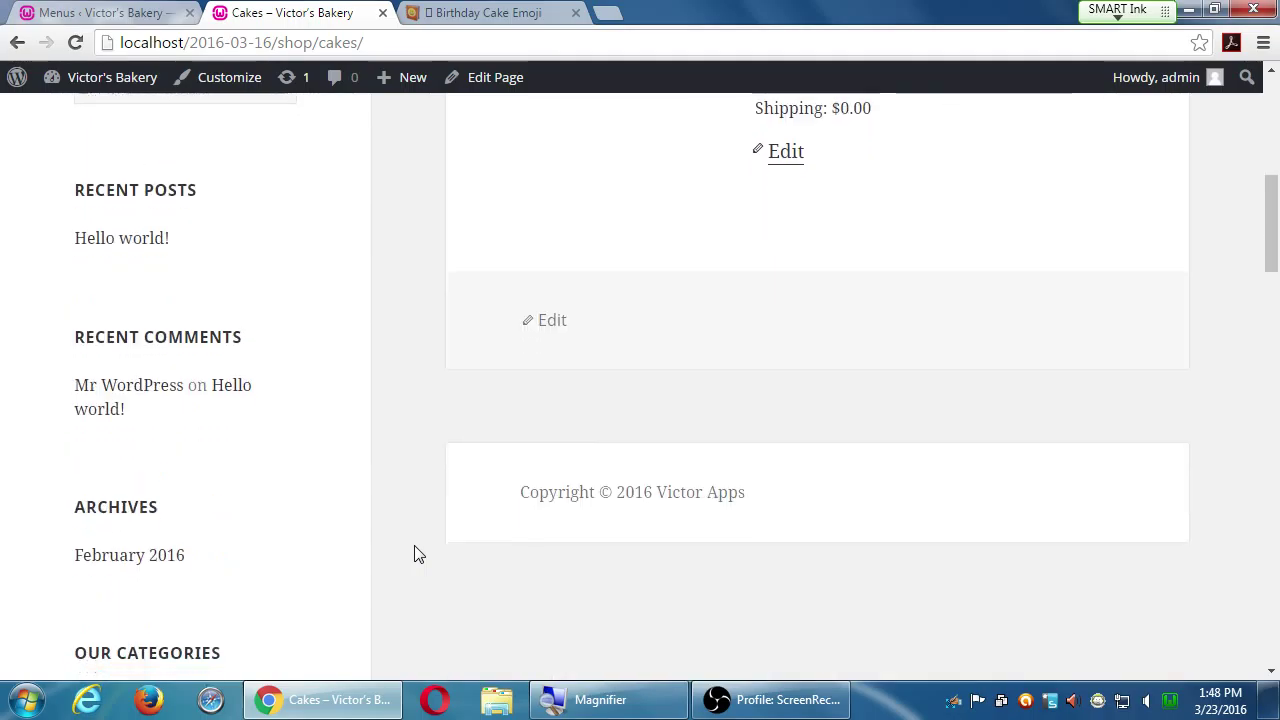
Return to the site's admin area and start a new page titled Pies.
{"action": "scroll", "coordinate": [415, 550], "scroll_direction": "up", "scroll_amount": 6}
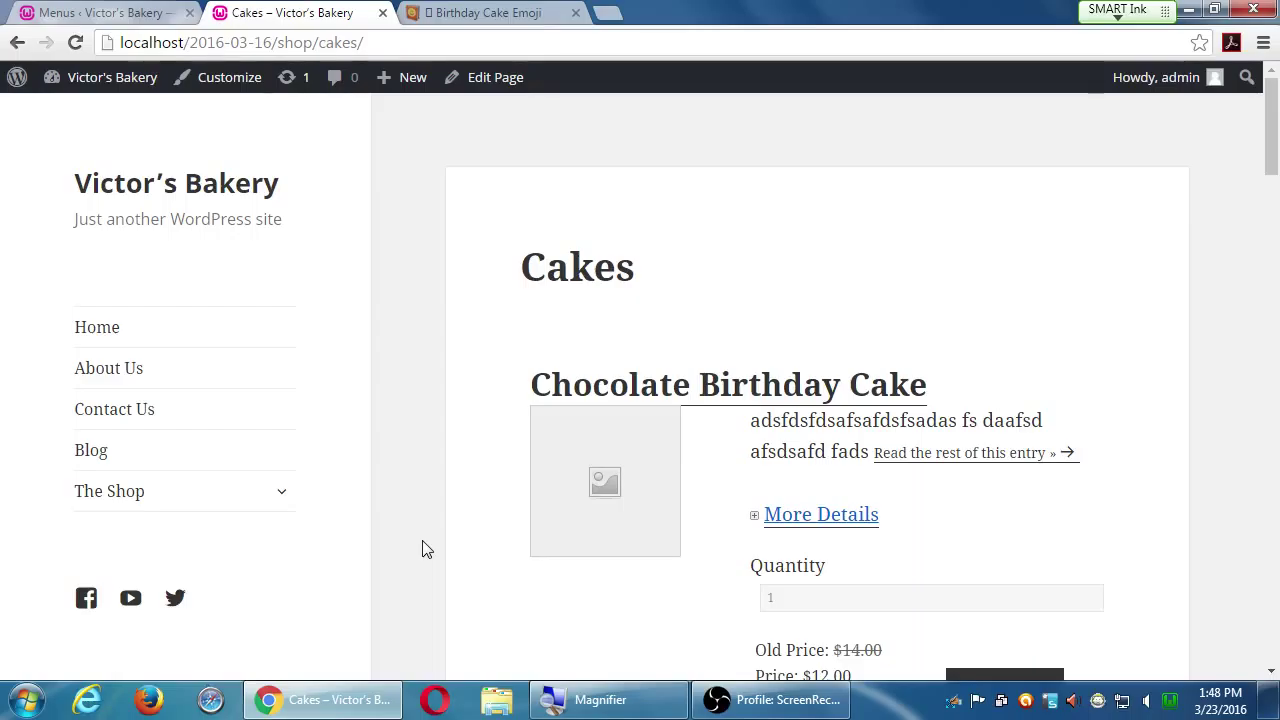
{"action": "left_click", "coordinate": [113, 11]}
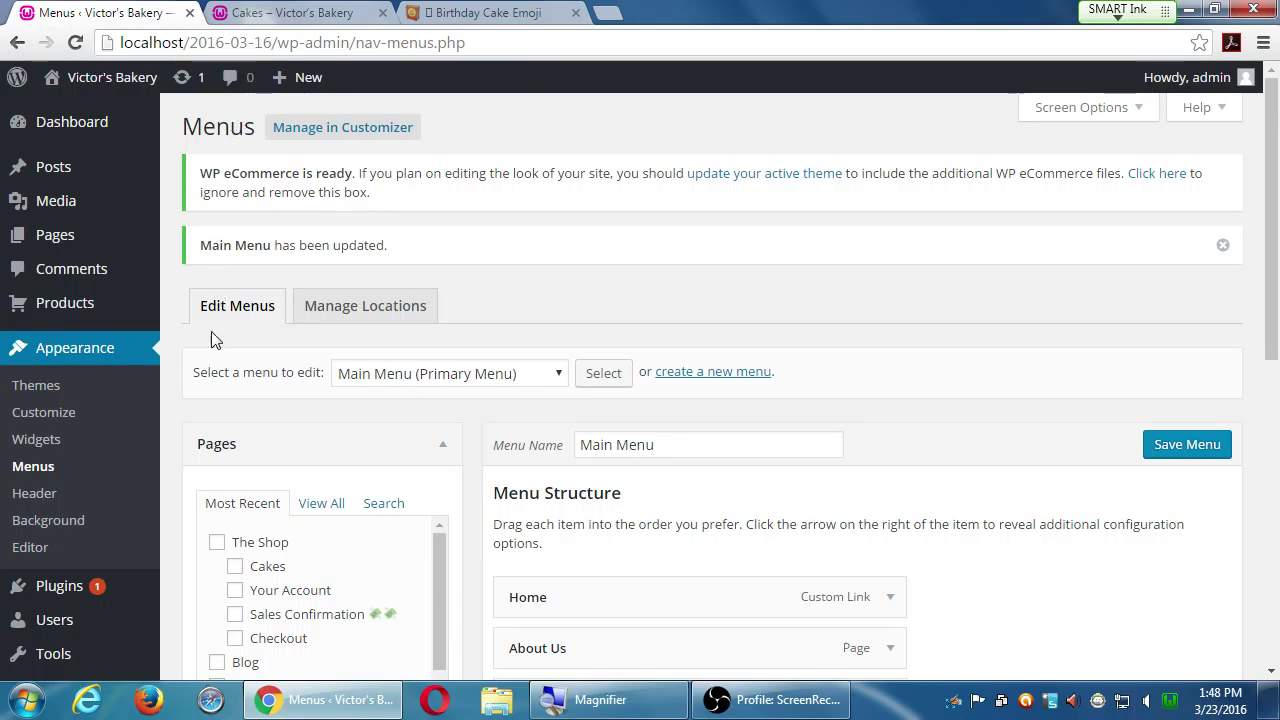
{"action": "mouse_move", "coordinate": [77, 249]}
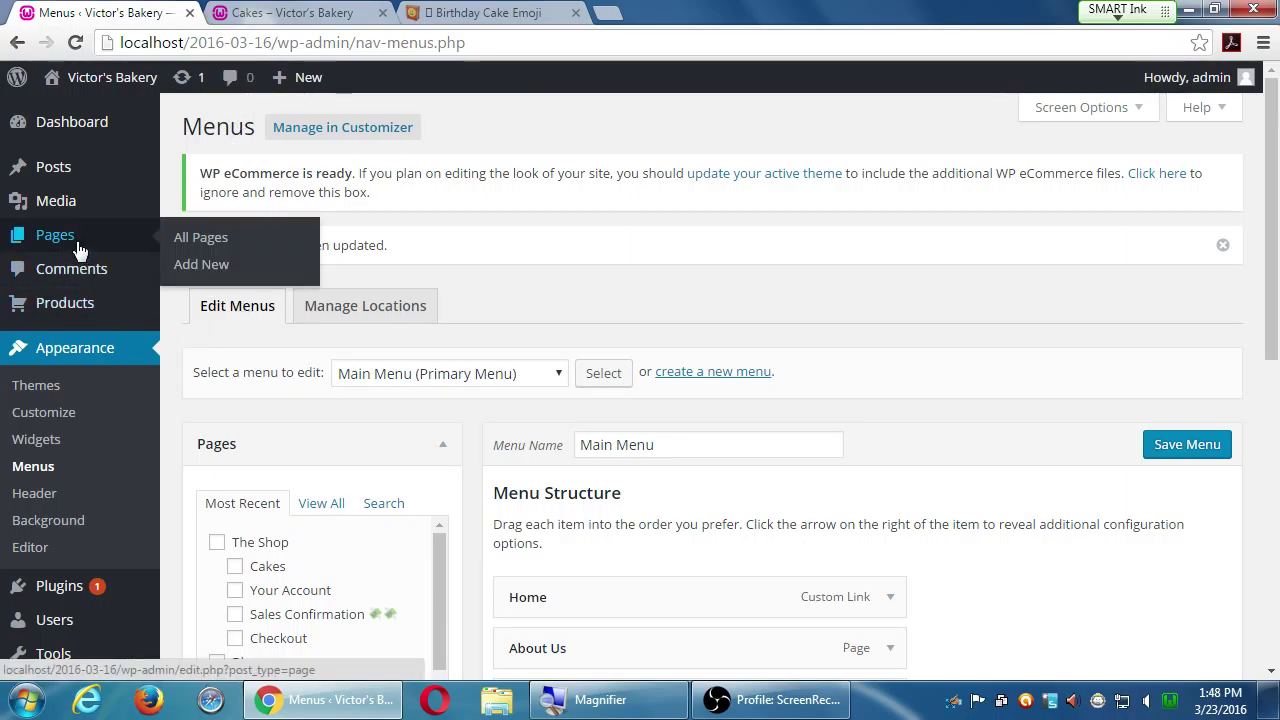
{"action": "left_click", "coordinate": [203, 277]}
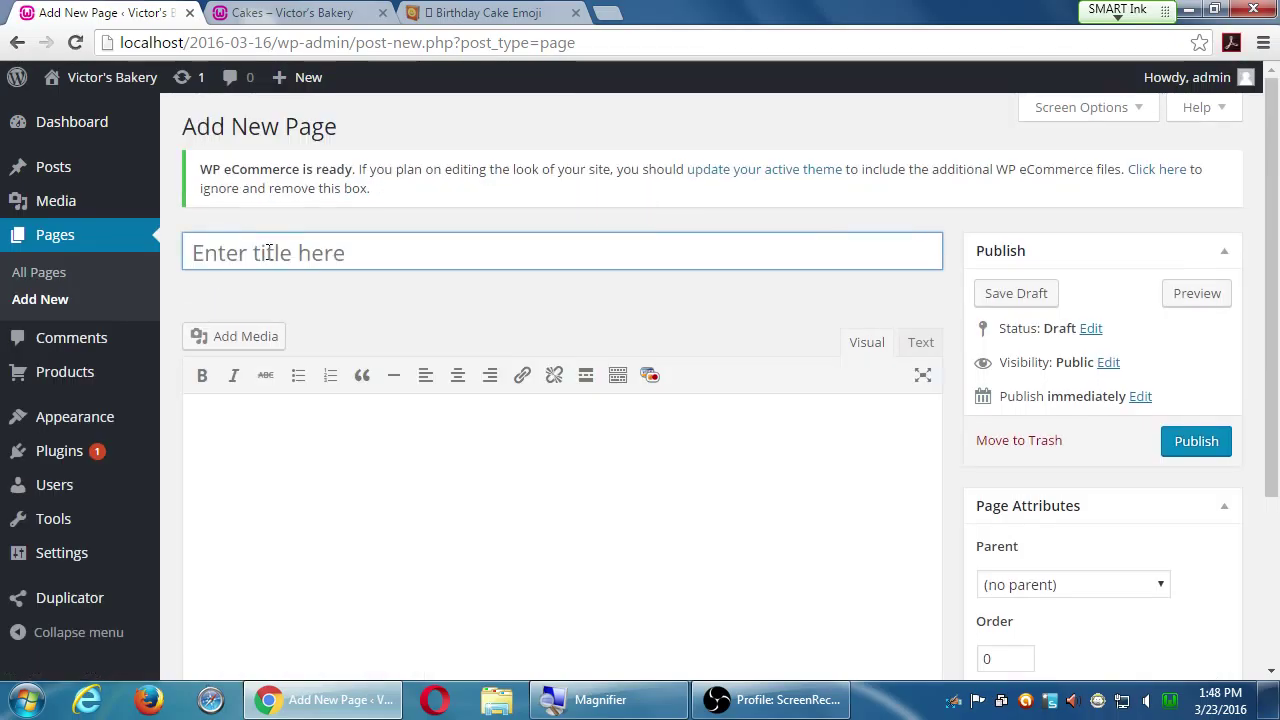
{"action": "left_click", "coordinate": [274, 250]}
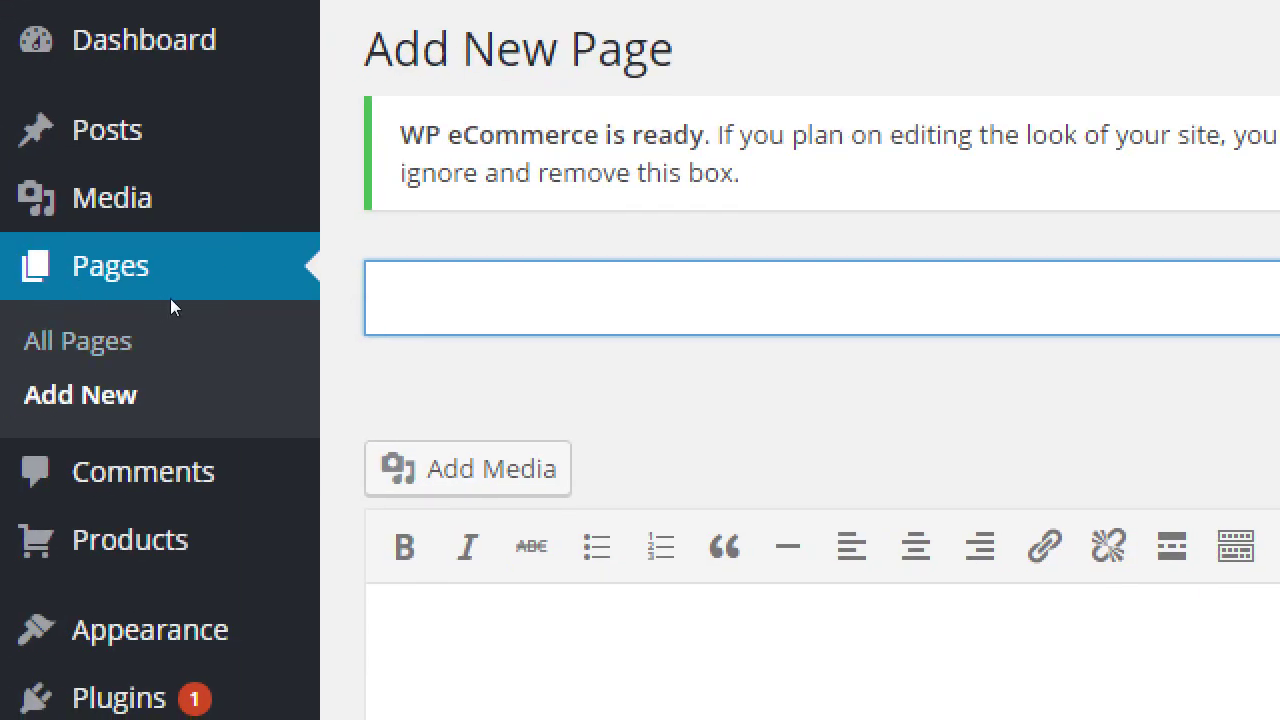
{"action": "type", "text": "Pies"}
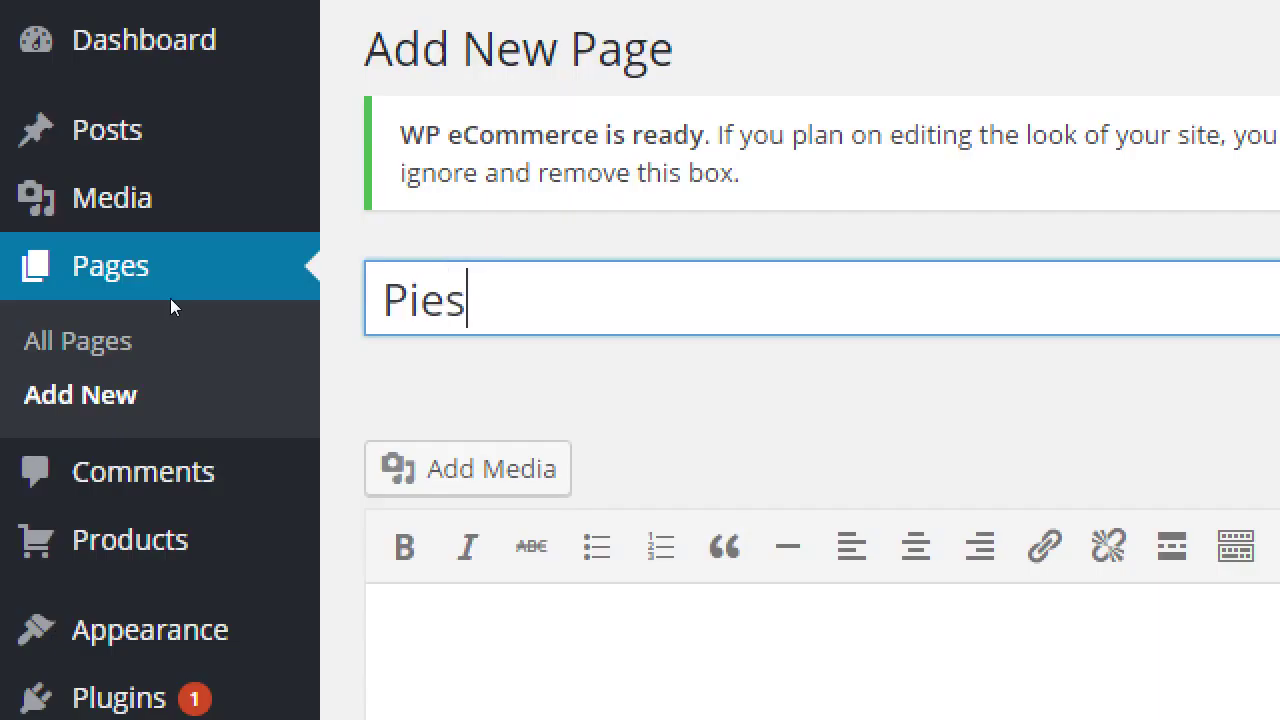
{"action": "key", "text": "Tab"}
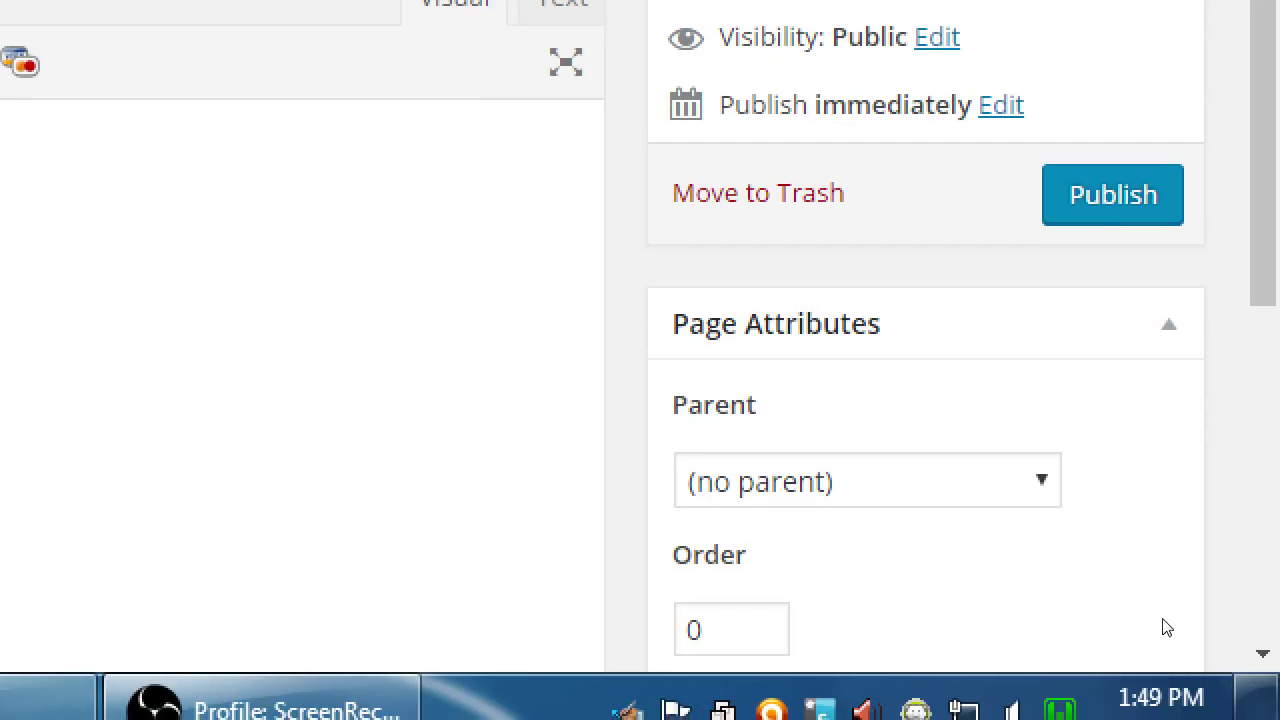
Set the parent of the Pies page to The Shop.
{"action": "left_click", "coordinate": [1080, 628]}
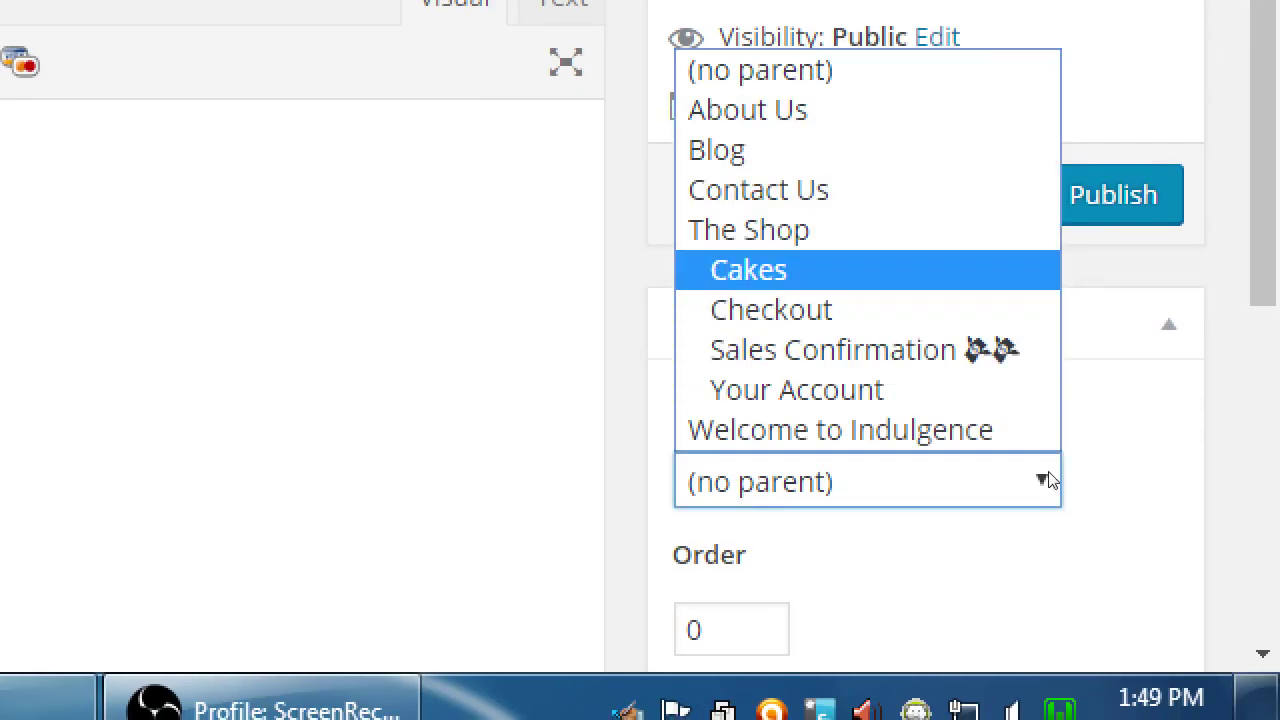
{"action": "key", "text": "Up"}
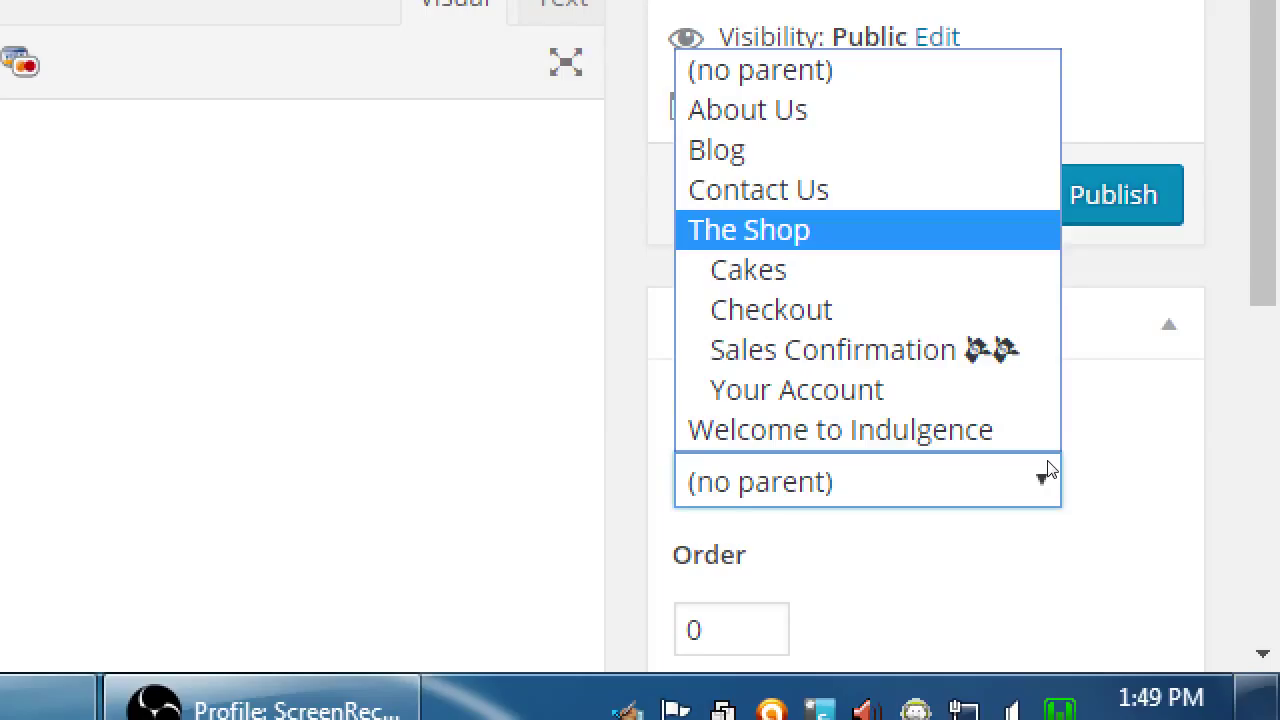
{"action": "key", "text": "Return"}
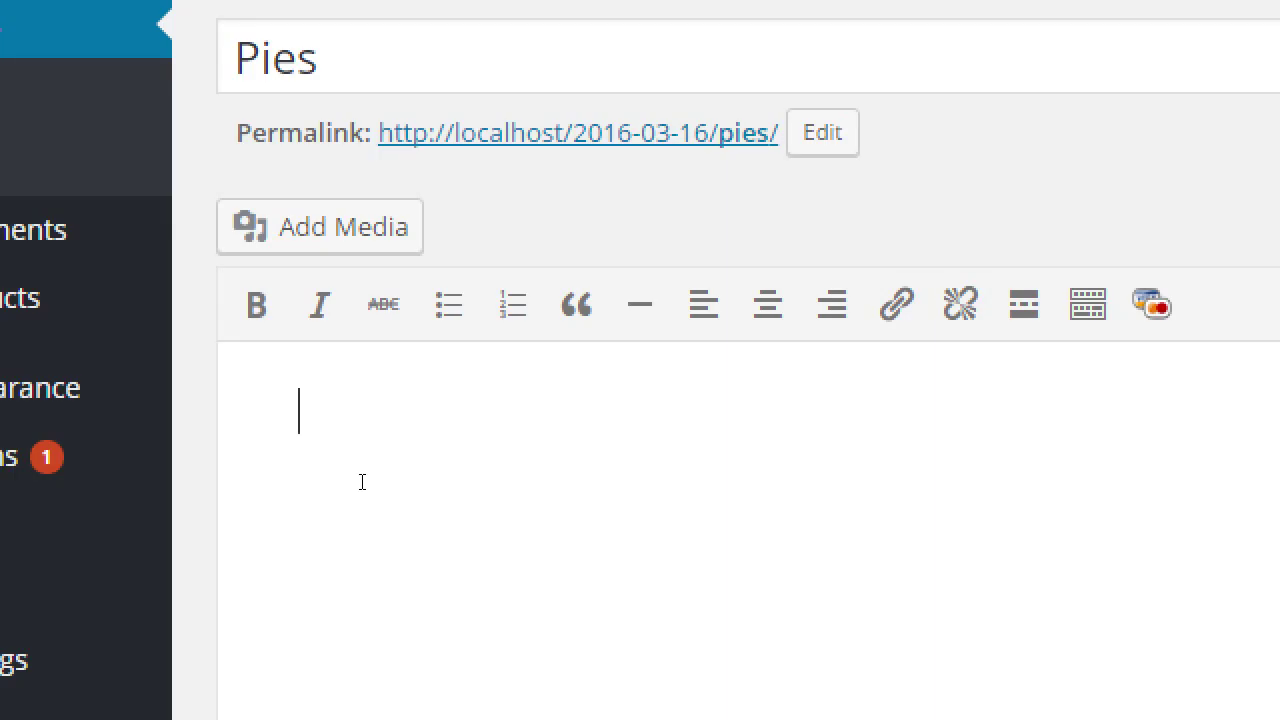
Insert a WP eCommerce category shortcode for Pies with 5 products per page into the page content and publish the page.
{"action": "left_click", "coordinate": [1152, 305]}
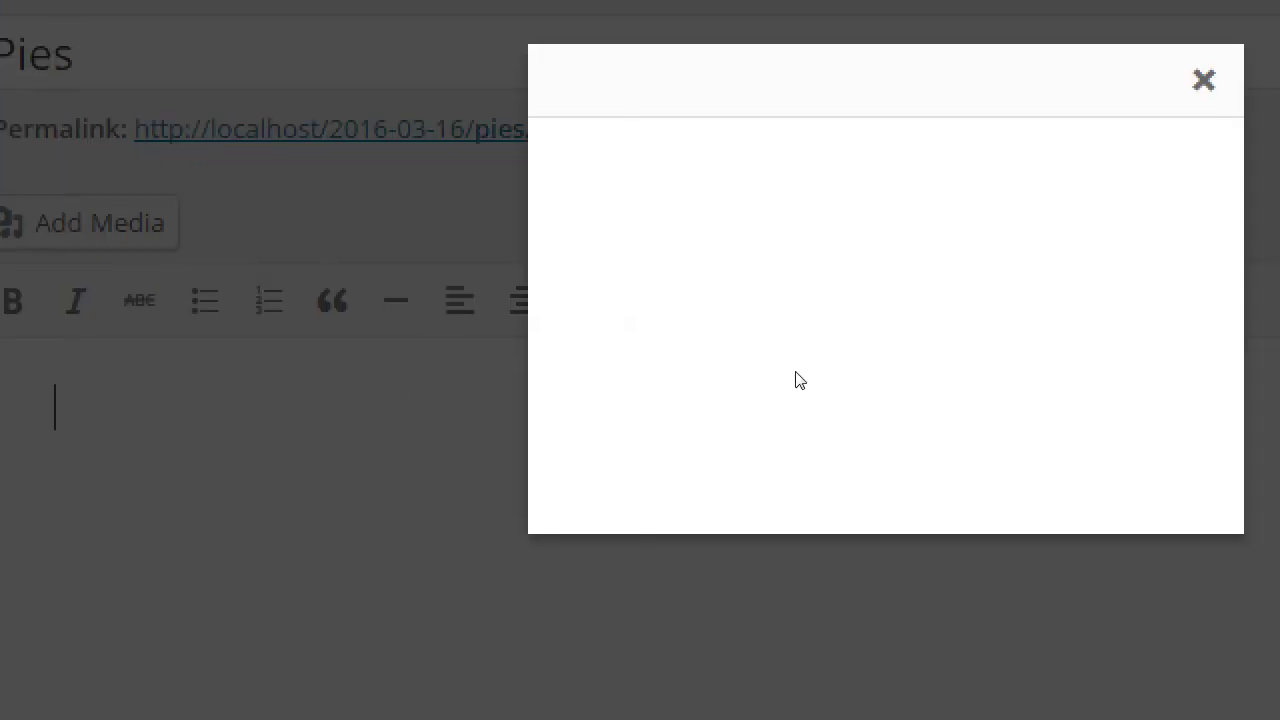
{"action": "left_click_drag", "start_coordinate": [787, 101], "coordinate": [797, 402]}
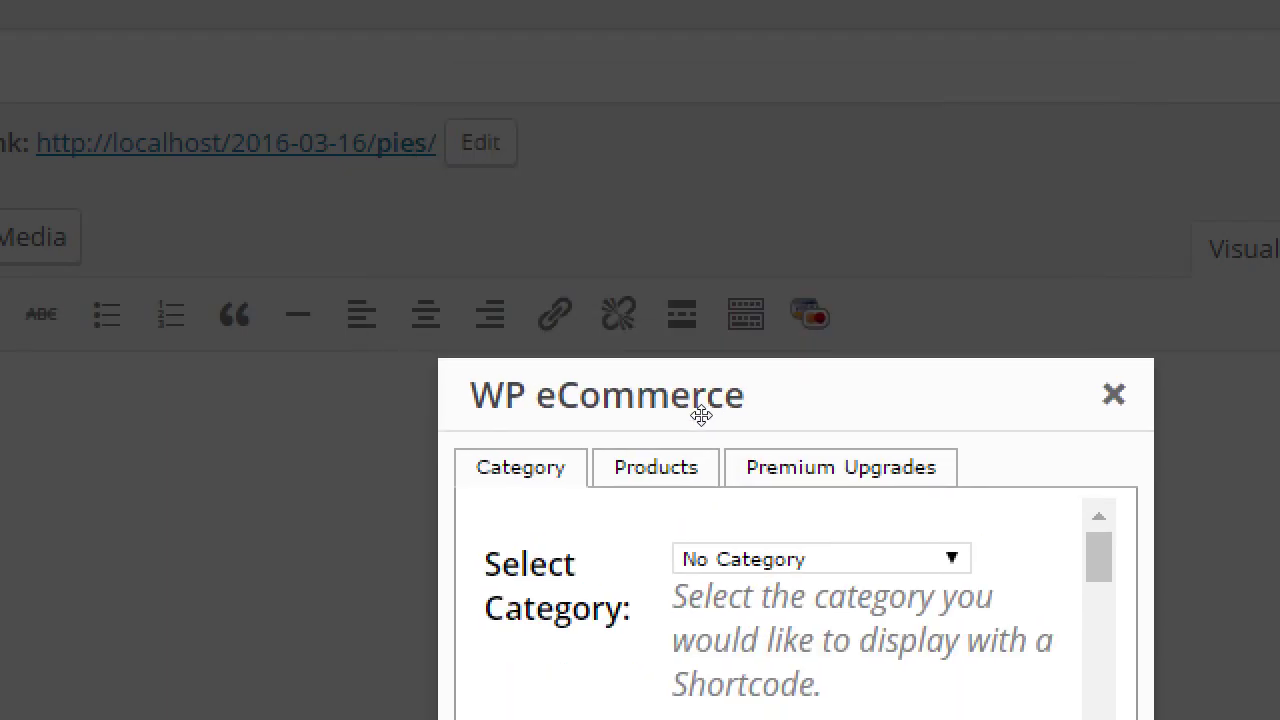
{"action": "left_click", "coordinate": [720, 559]}
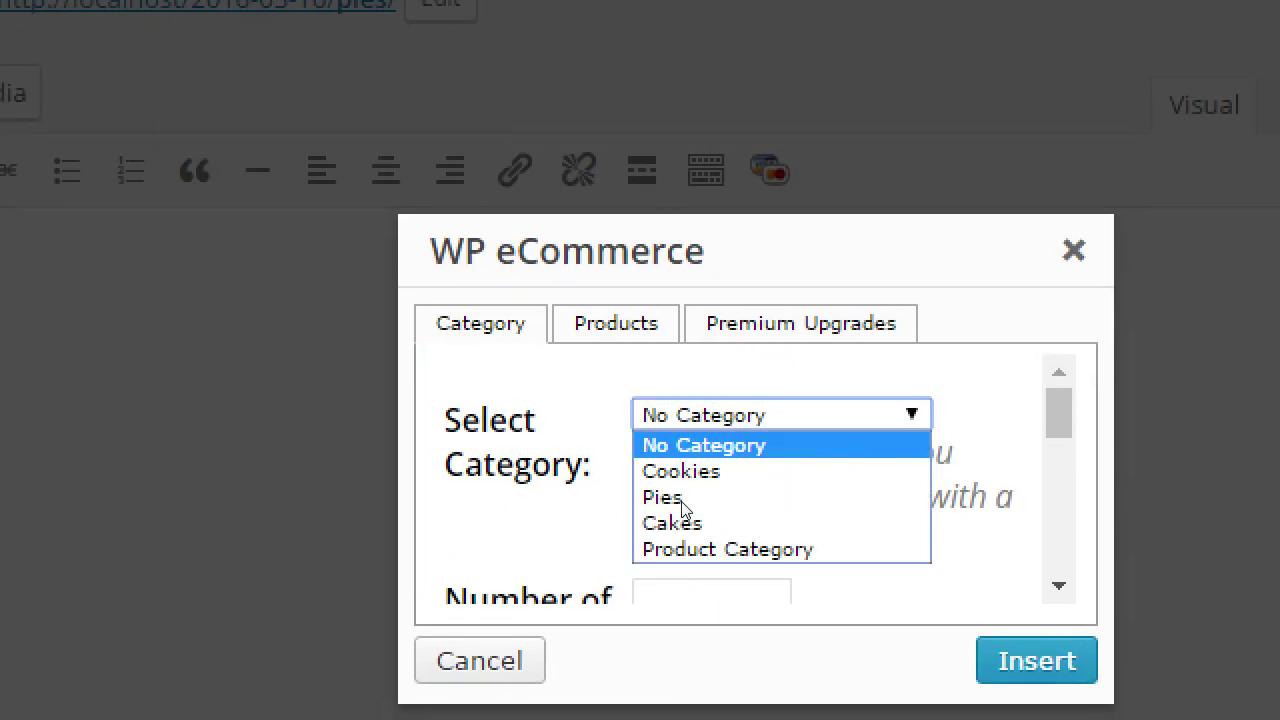
{"action": "key", "text": "Down"}
{"action": "key", "text": "Down"}
{"action": "key", "text": "Return"}
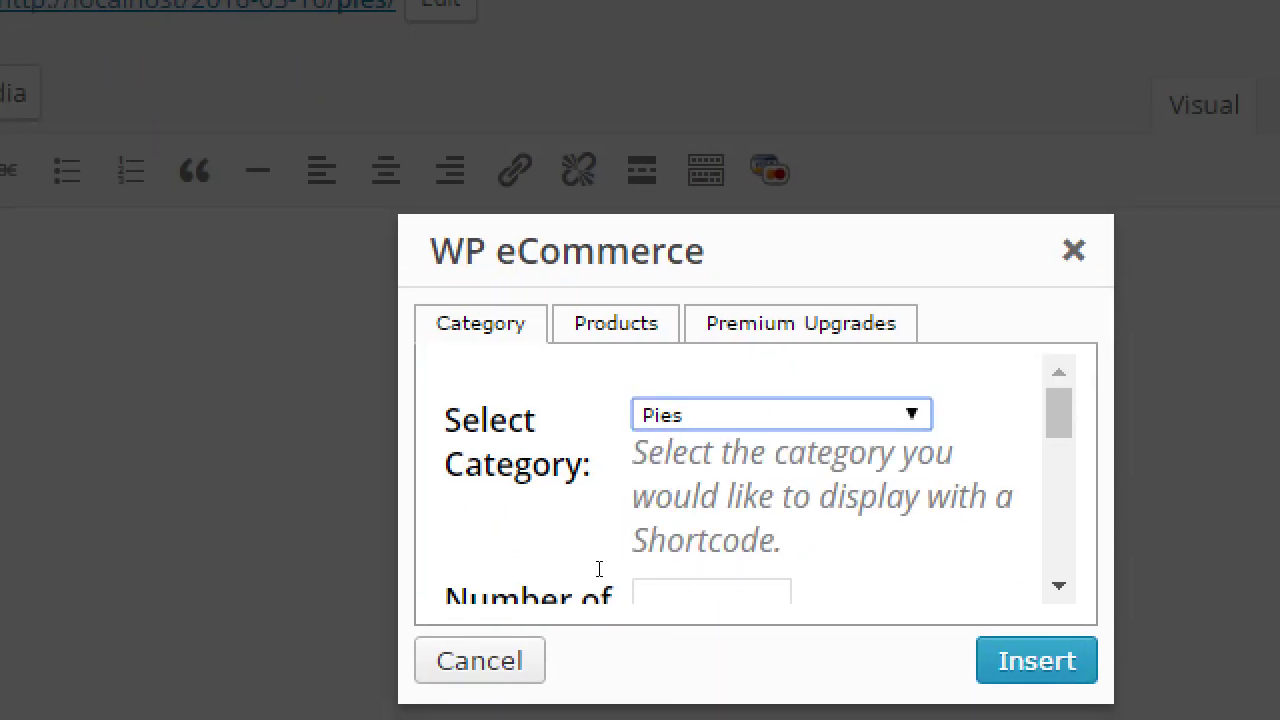
{"action": "key", "text": "Tab"}
{"action": "type", "text": "5"}
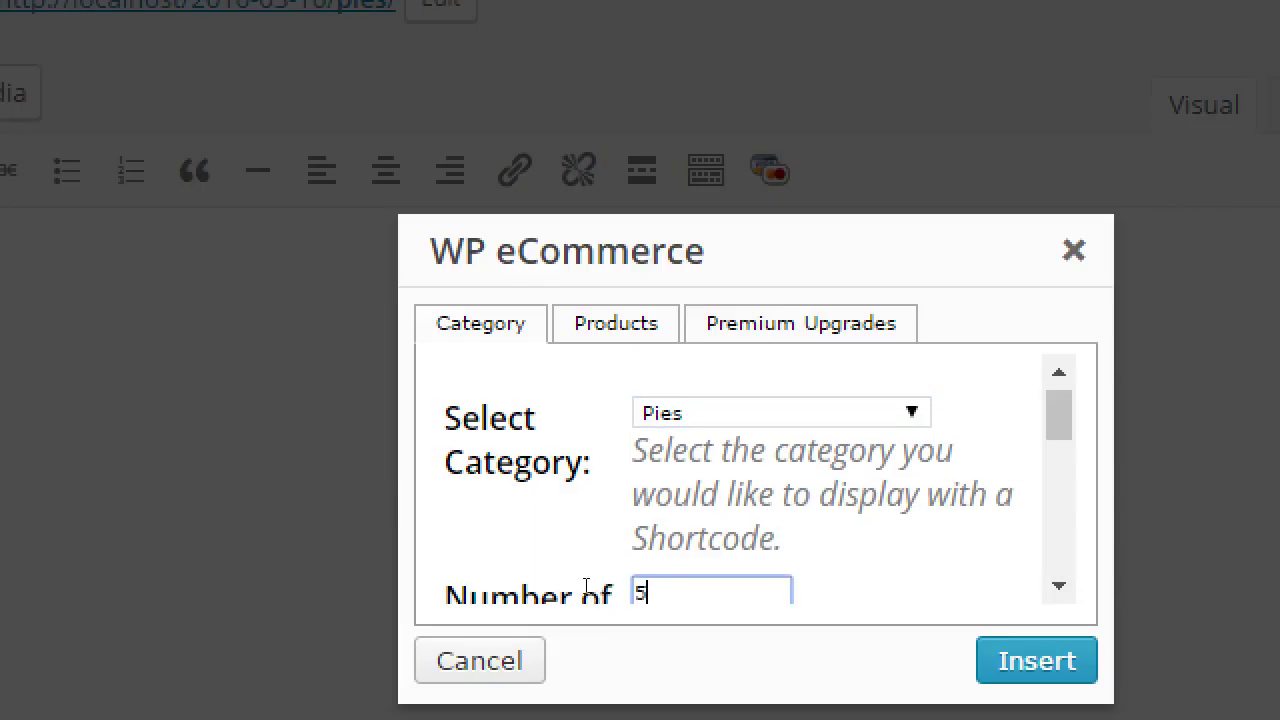
{"action": "scroll", "coordinate": [790, 507], "scroll_direction": "down", "scroll_amount": 1}
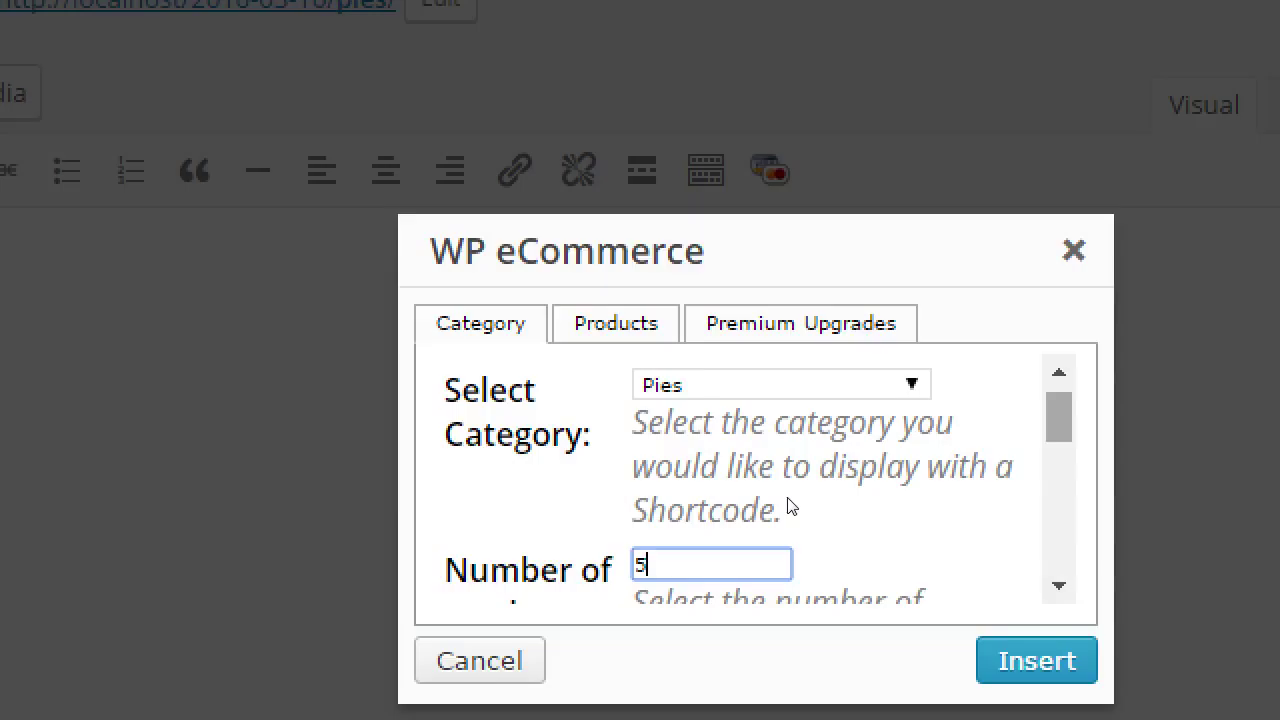
{"action": "key", "text": "Return"}
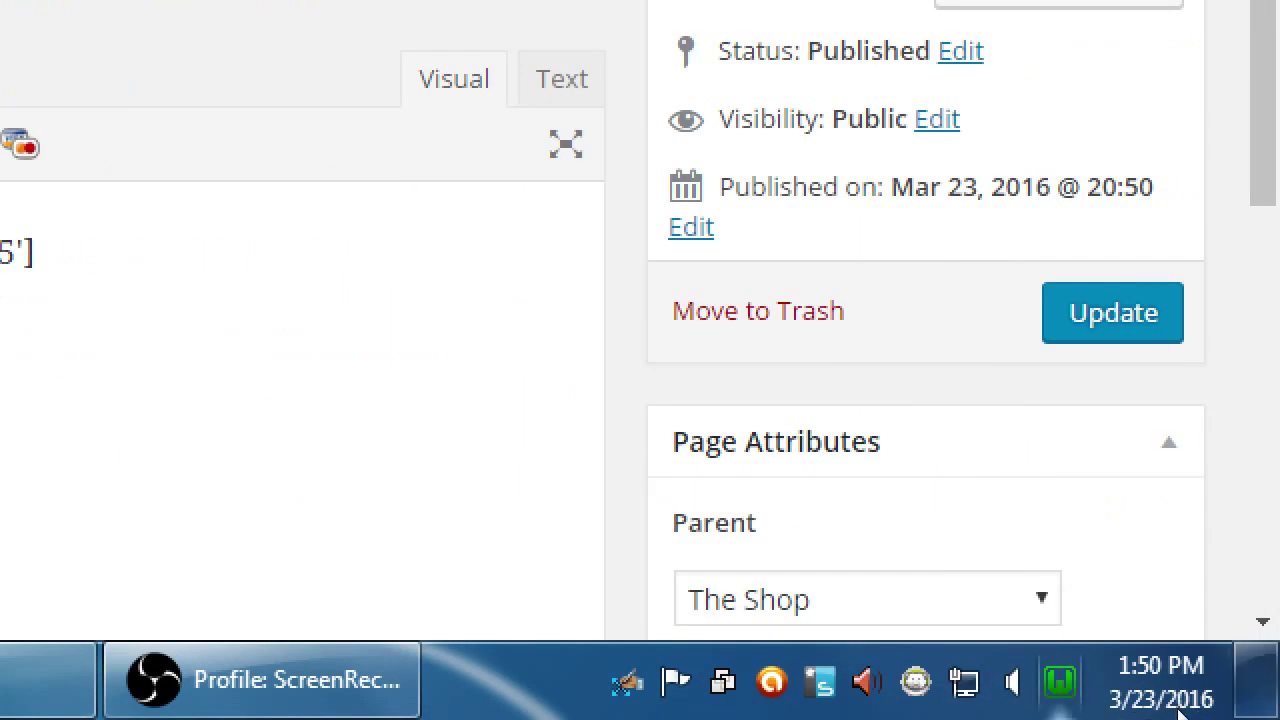
Open the site's navigation menu editor and add the Pies page to the Main Menu.
{"action": "scroll", "coordinate": [1120, 620], "scroll_direction": "down", "scroll_amount": 4}
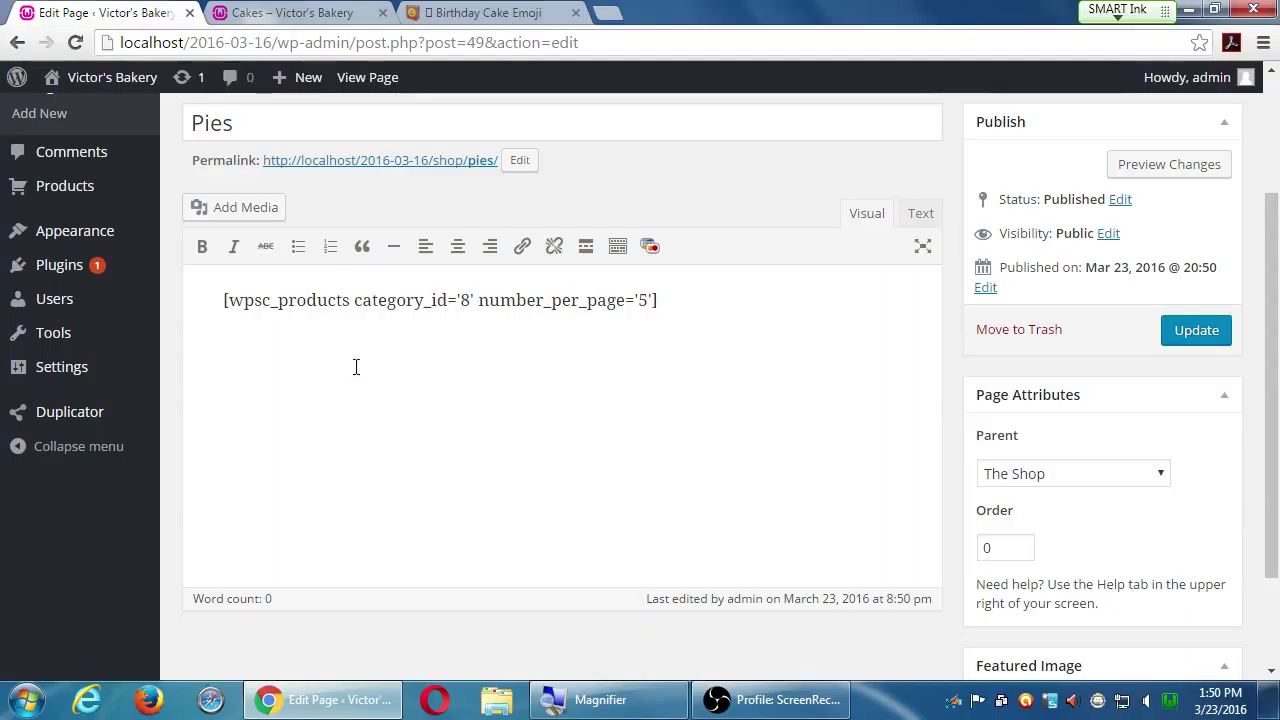
{"action": "mouse_move", "coordinate": [121, 247]}
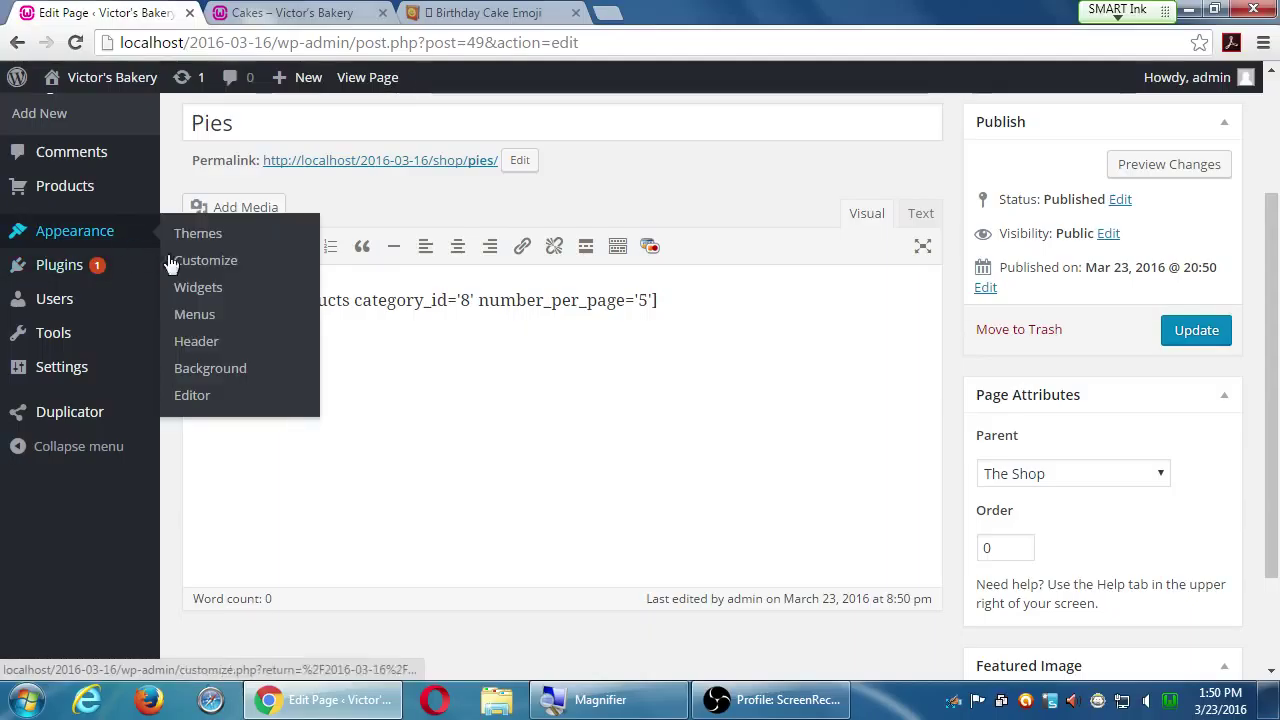
{"action": "left_click", "coordinate": [190, 316]}
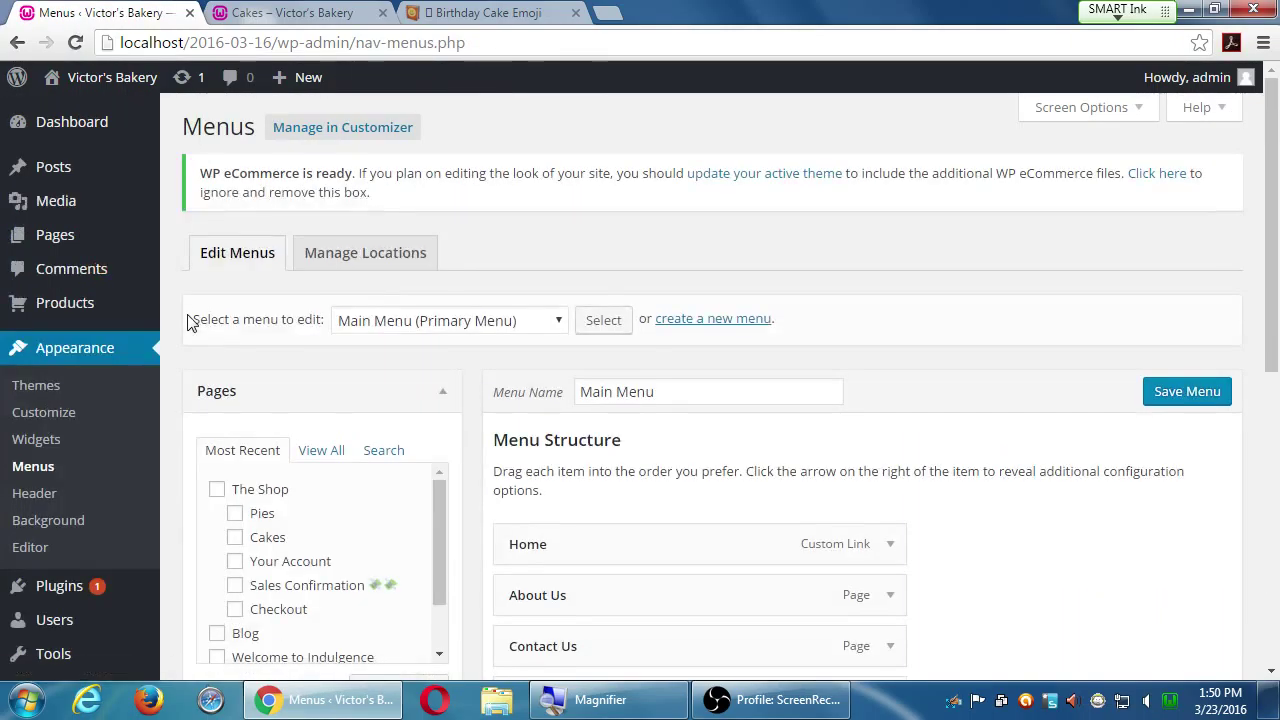
{"action": "scroll", "coordinate": [640, 350], "scroll_direction": "down", "scroll_amount": 3}
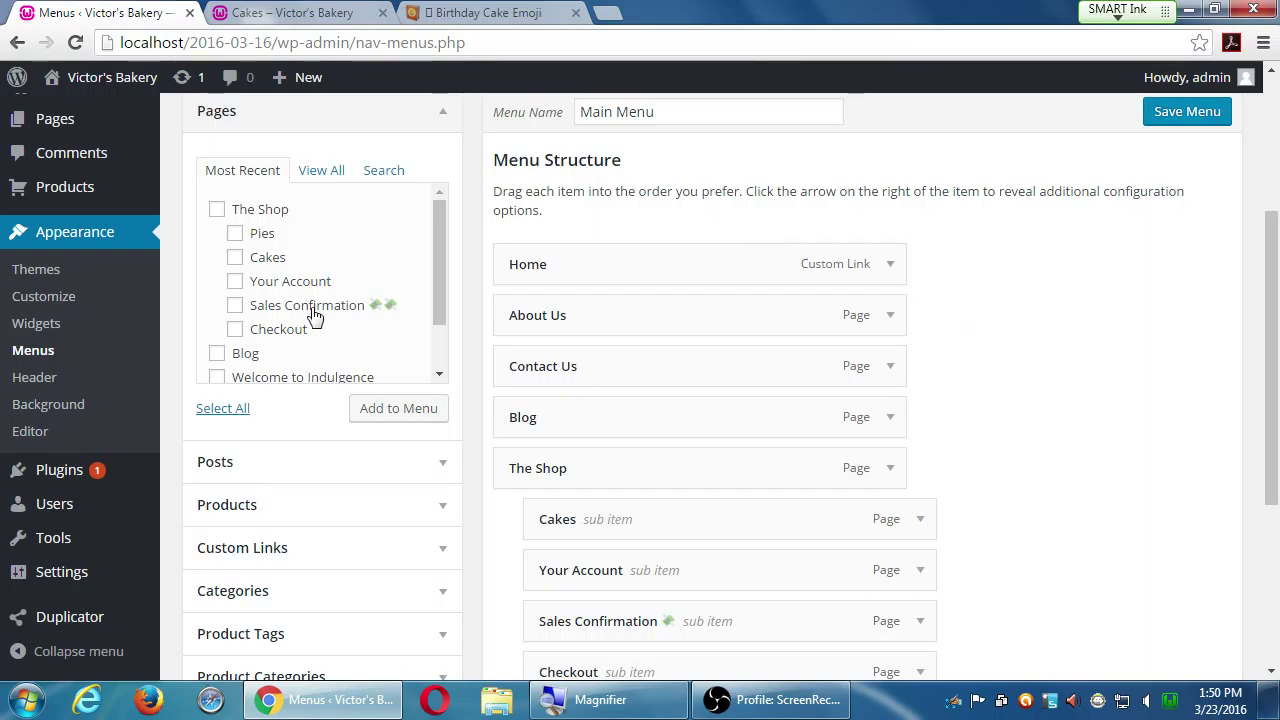
{"action": "left_click", "coordinate": [235, 236]}
{"action": "left_click", "coordinate": [391, 409]}
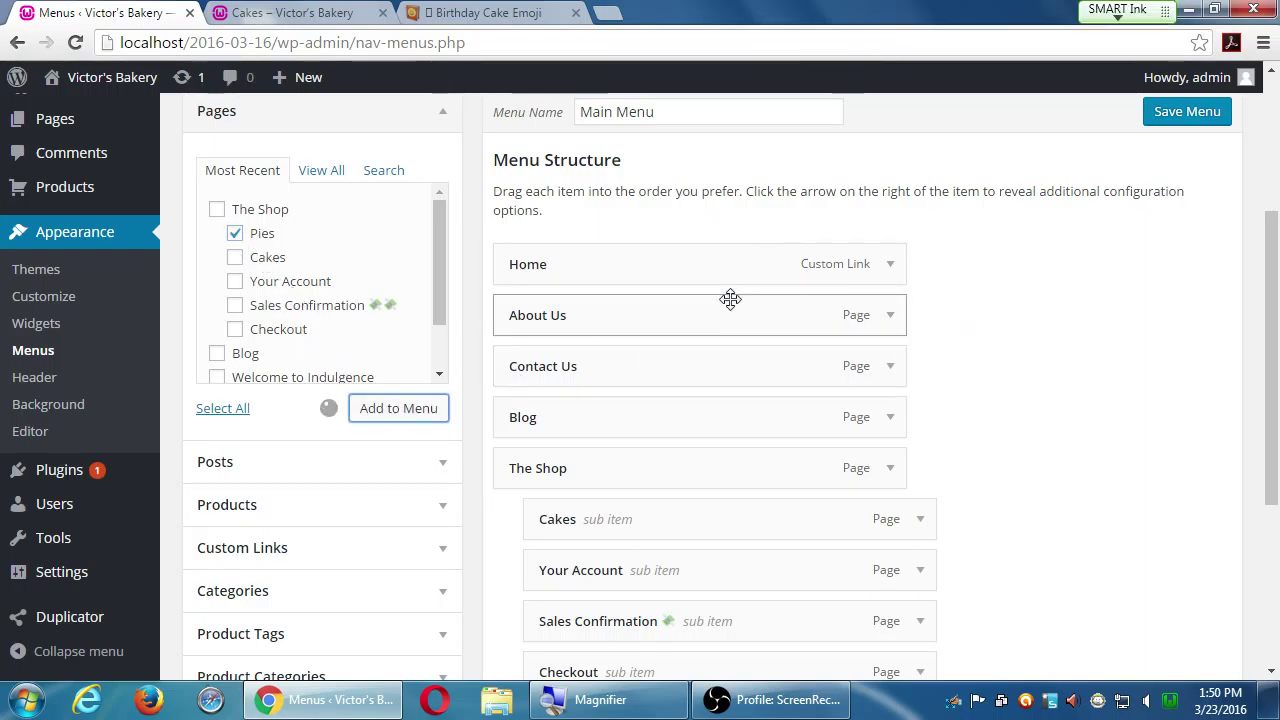
Move the Pies menu item under The Shop as a sub item between Cakes and Your Account, and save the menu.
{"action": "scroll", "coordinate": [770, 340], "scroll_direction": "down", "scroll_amount": 2}
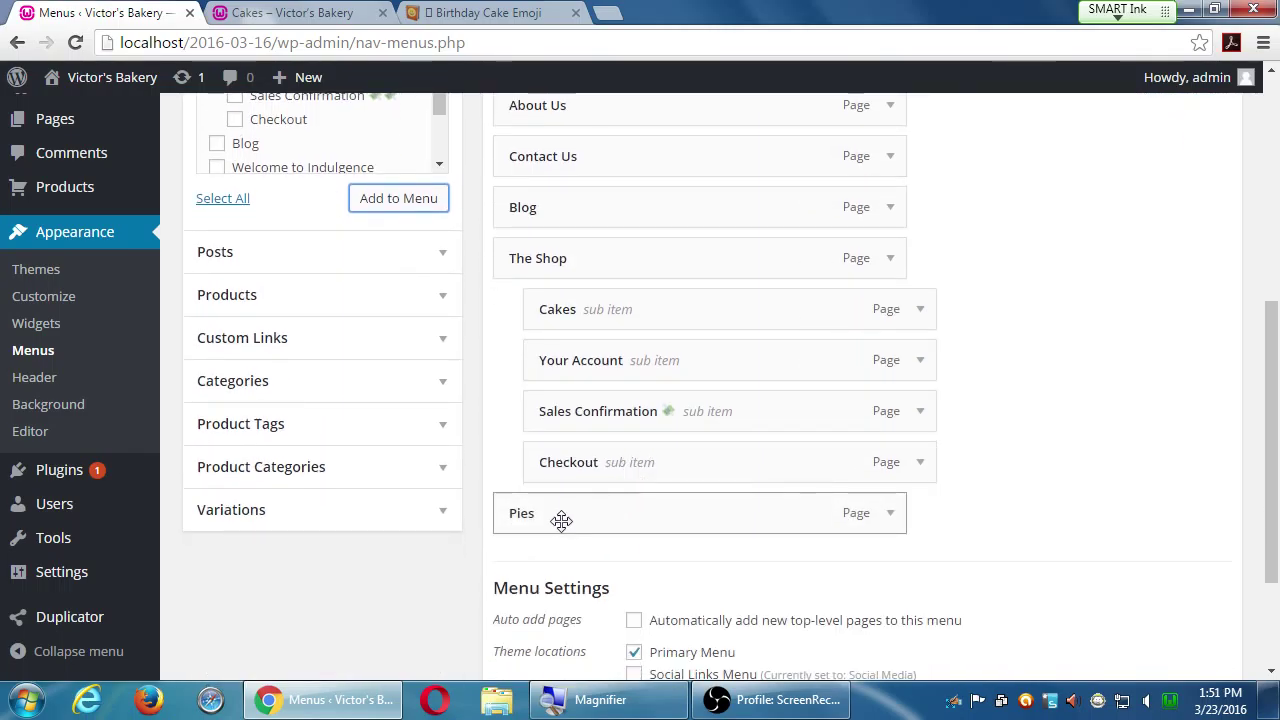
{"action": "left_click_drag", "start_coordinate": [557, 521], "coordinate": [605, 372]}
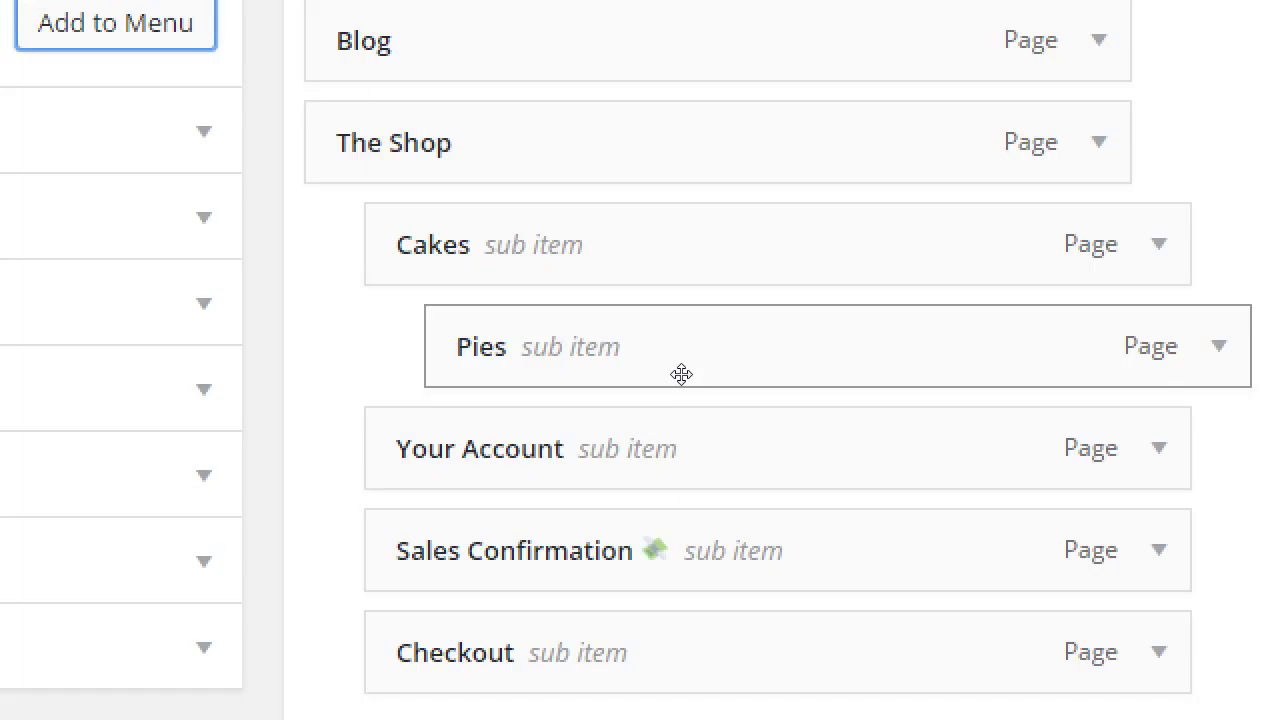
{"action": "left_click_drag", "start_coordinate": [600, 363], "coordinate": [630, 395]}
{"action": "left_click_drag", "start_coordinate": [624, 398], "coordinate": [577, 389]}
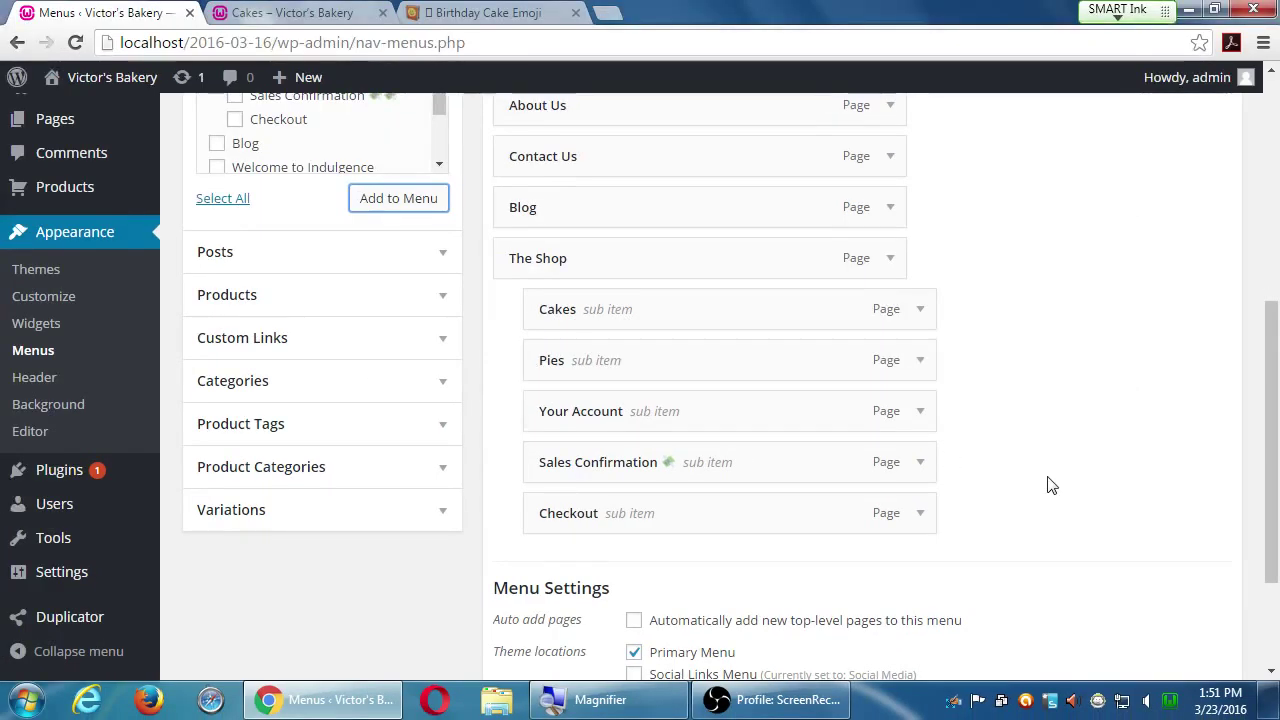
{"action": "scroll", "coordinate": [1060, 488], "scroll_direction": "down", "scroll_amount": 3}
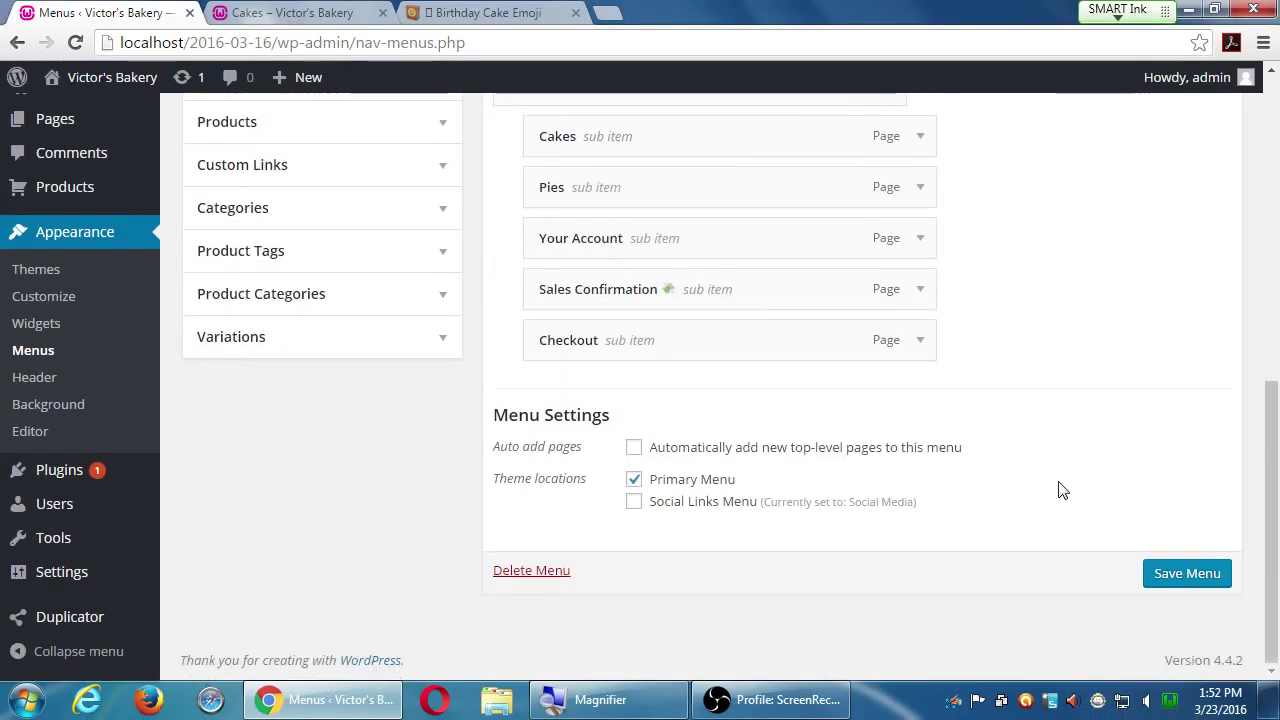
{"action": "left_click", "coordinate": [1167, 572]}
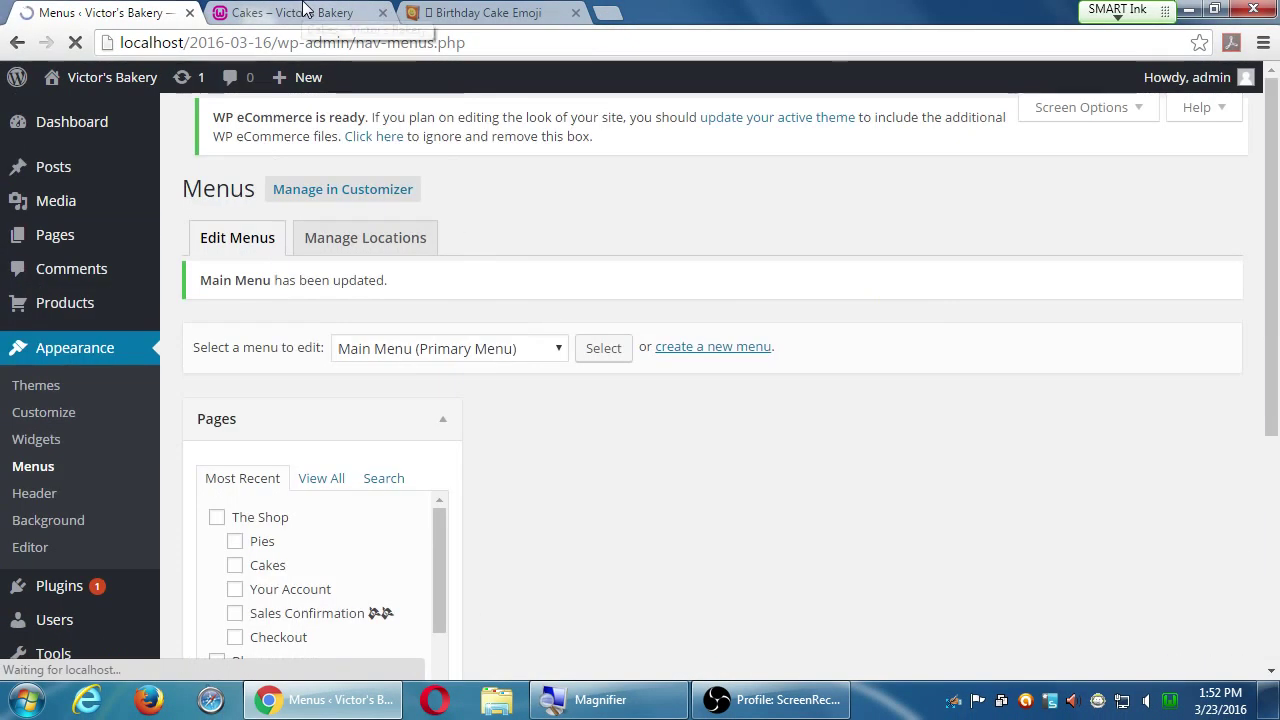
Switch to the live site, reload the Cakes page and expand The Shop submenu to check its items.
{"action": "left_click", "coordinate": [305, 10]}
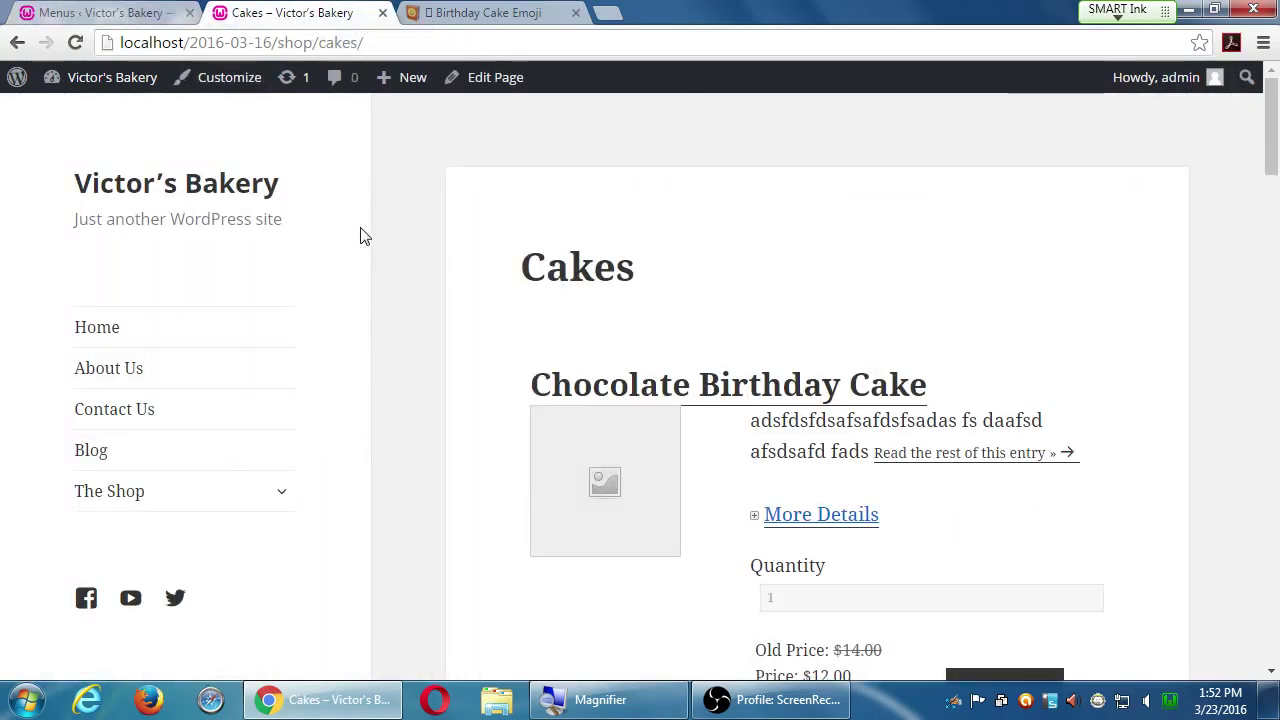
{"action": "key", "text": "F5"}
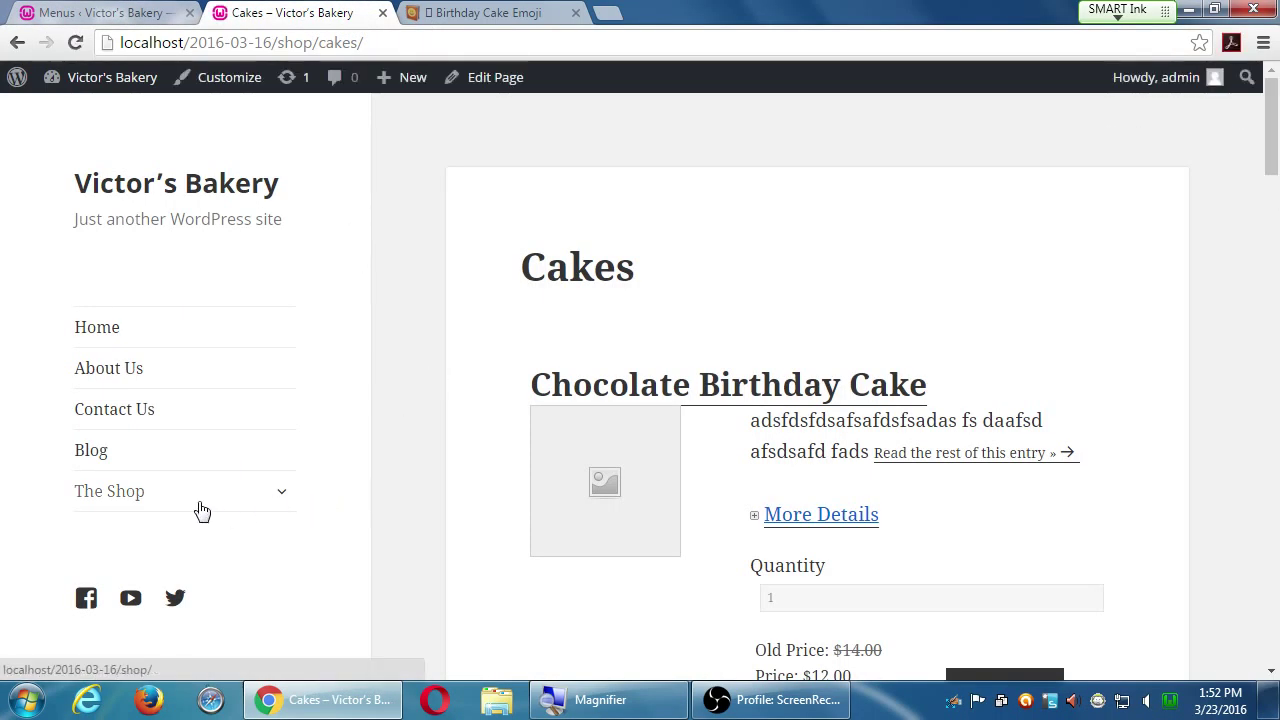
{"action": "left_click", "coordinate": [277, 499]}
{"action": "scroll", "coordinate": [349, 491], "scroll_direction": "down", "scroll_amount": 1}
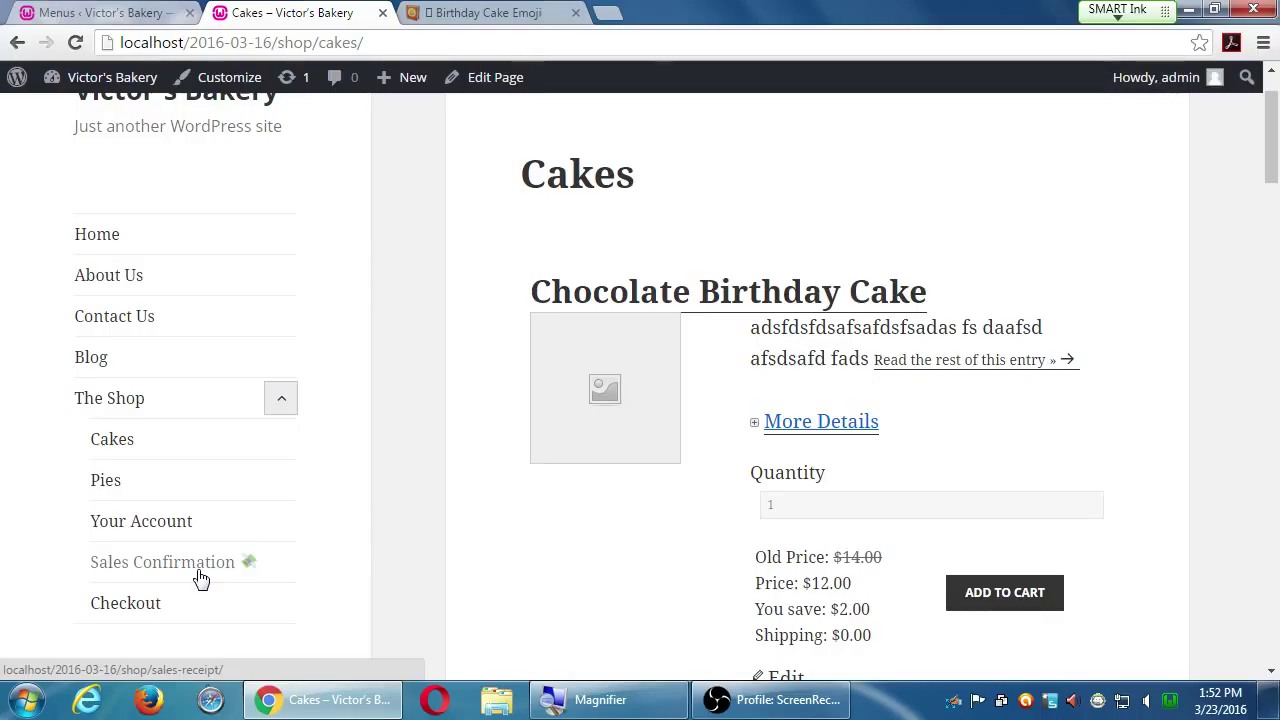
Return to the menu editor and review how the sub items are arranged under The Shop in the Main Menu.
{"action": "left_click", "coordinate": [140, 8]}
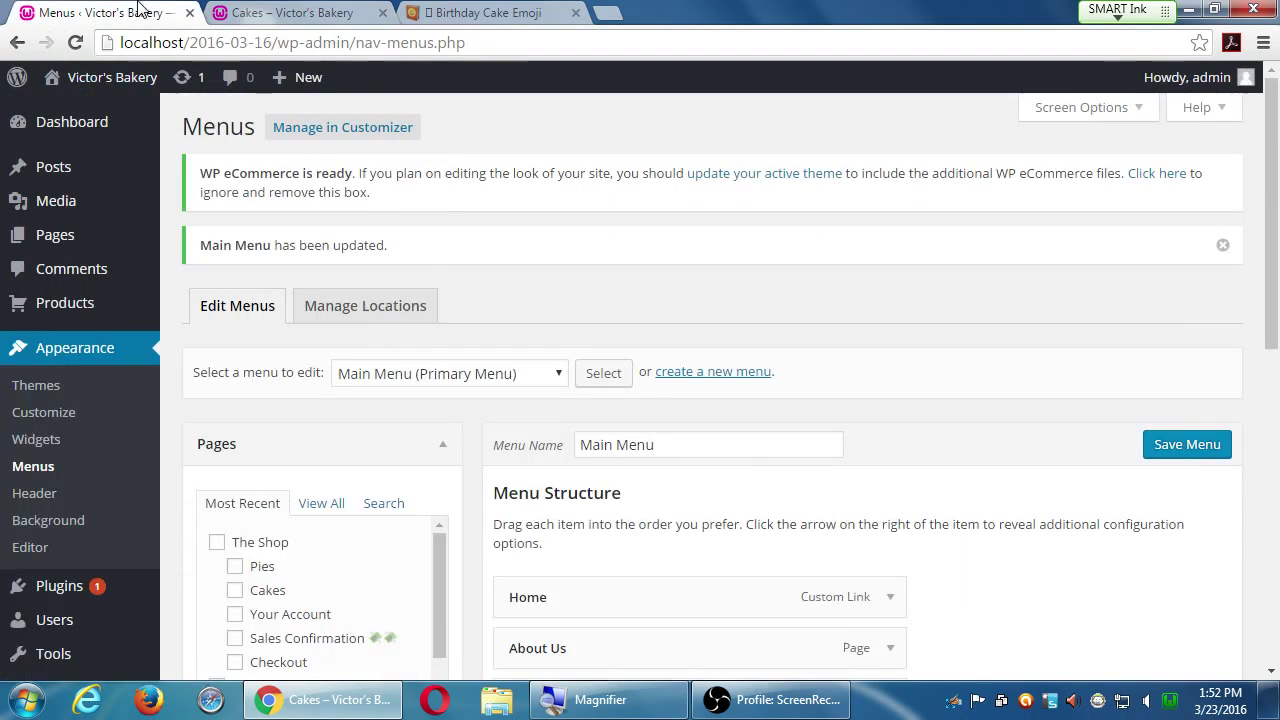
{"action": "scroll", "coordinate": [590, 335], "scroll_direction": "down", "scroll_amount": 5}
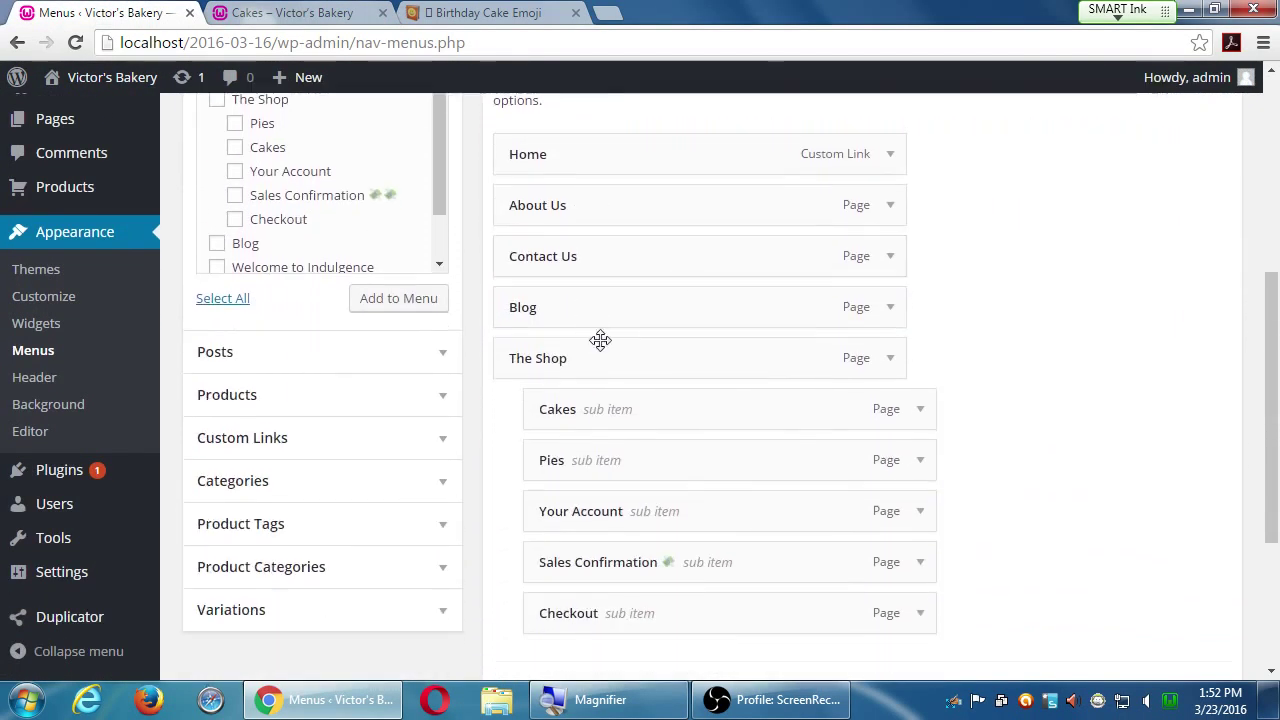
{"action": "scroll", "coordinate": [600, 340], "scroll_direction": "down", "scroll_amount": 2}
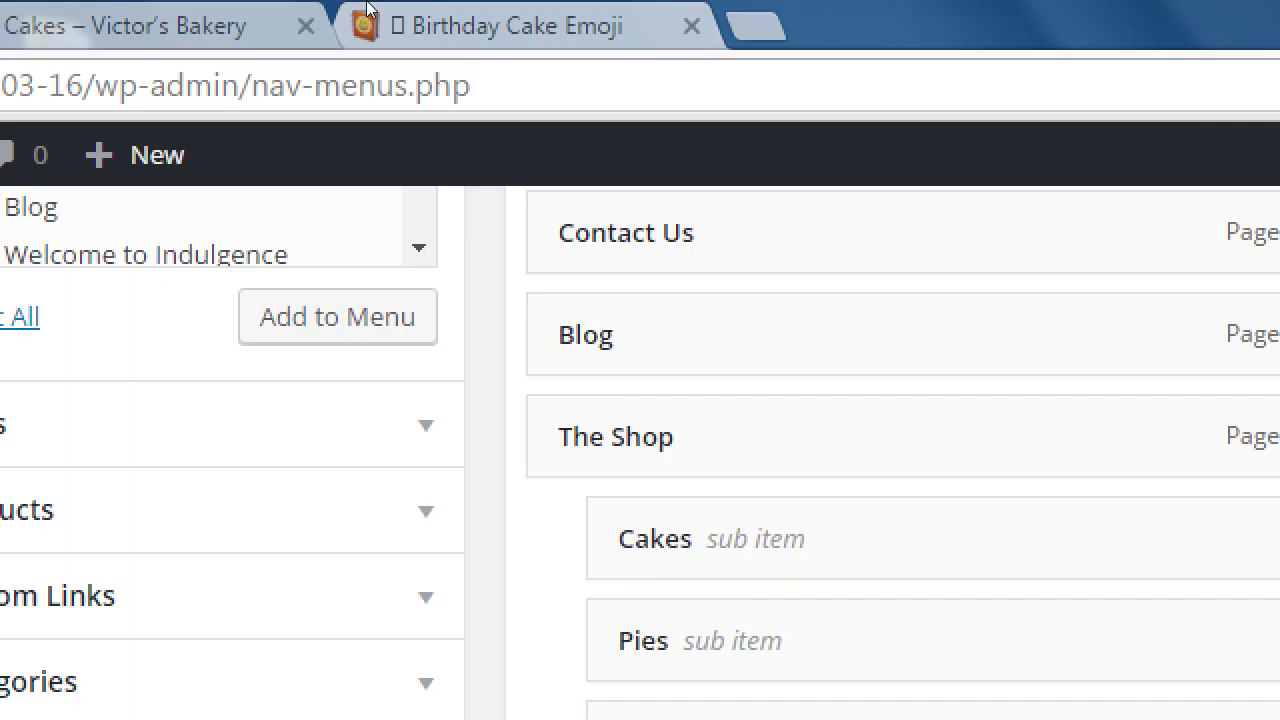
Switch back to the live Cakes page and highlight the "shop" segment of its web address.
{"action": "left_click", "coordinate": [55, 8]}
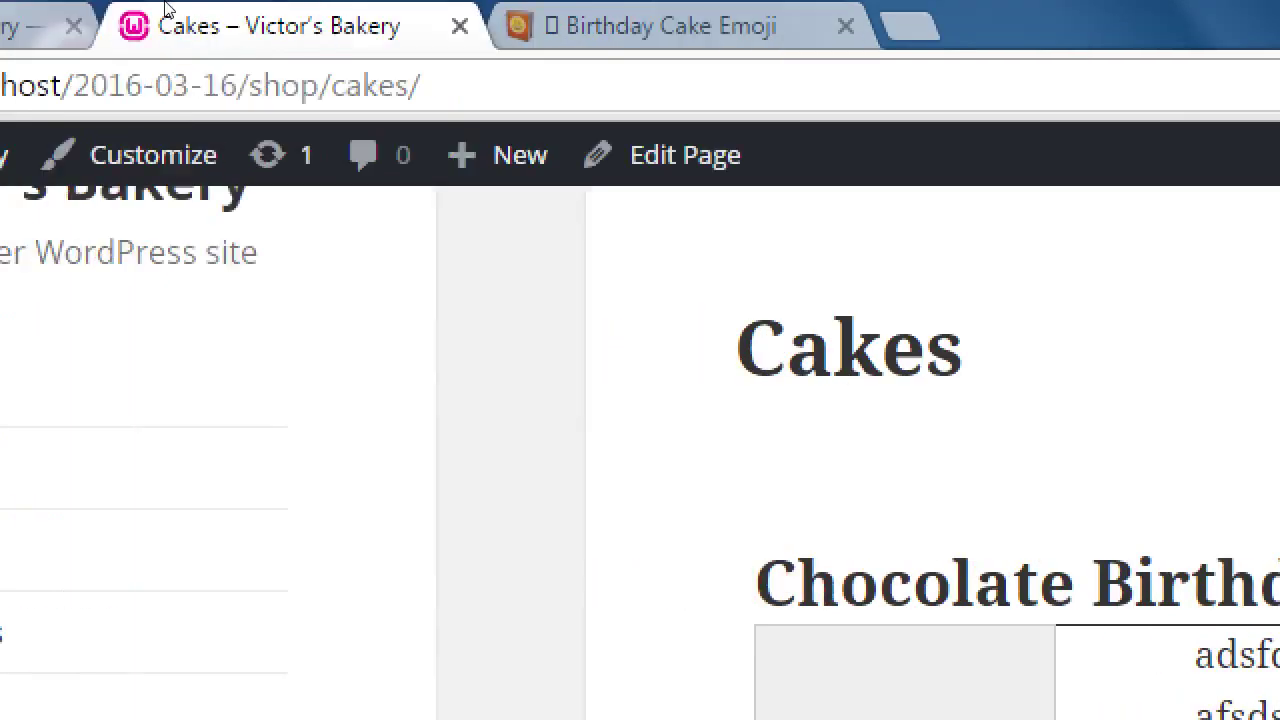
{"action": "key", "text": "ctrl+l"}
{"action": "key", "text": "Left"}
{"action": "key", "text": "ctrl+Right"}
{"action": "key", "text": "ctrl+Right"}
{"action": "key", "text": "ctrl+shift+Right"}
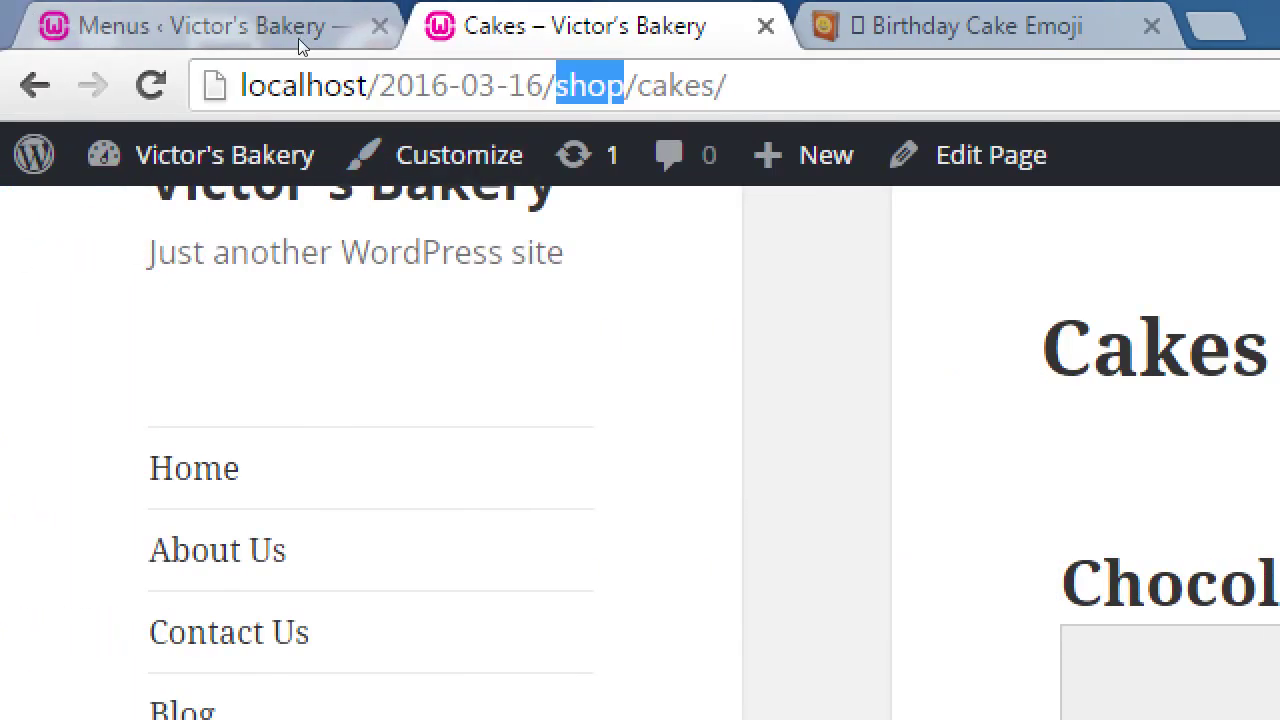
Highlight the "cakes" segment of the Cakes page's web address, and return to the item sources in the menu editor.
{"action": "key", "text": "ctrl+Right"}
{"action": "key", "text": "ctrl+shift+Right"}
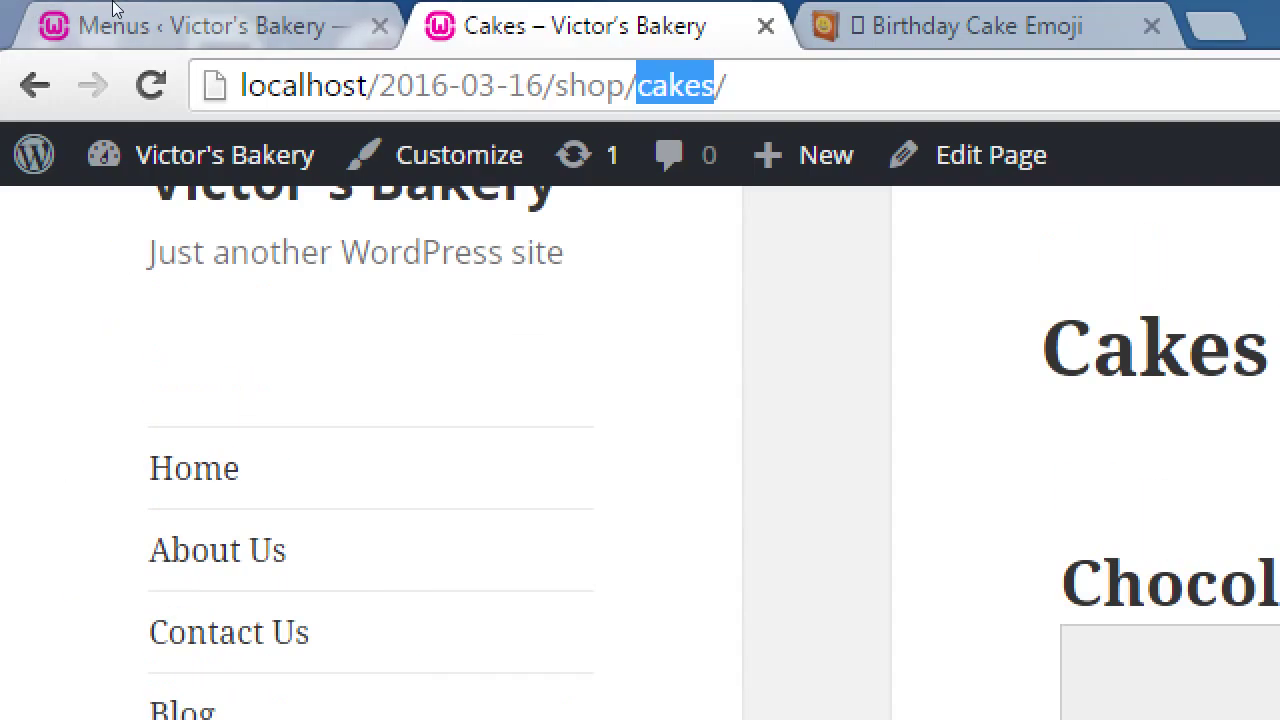
{"action": "left_click", "coordinate": [114, 17]}
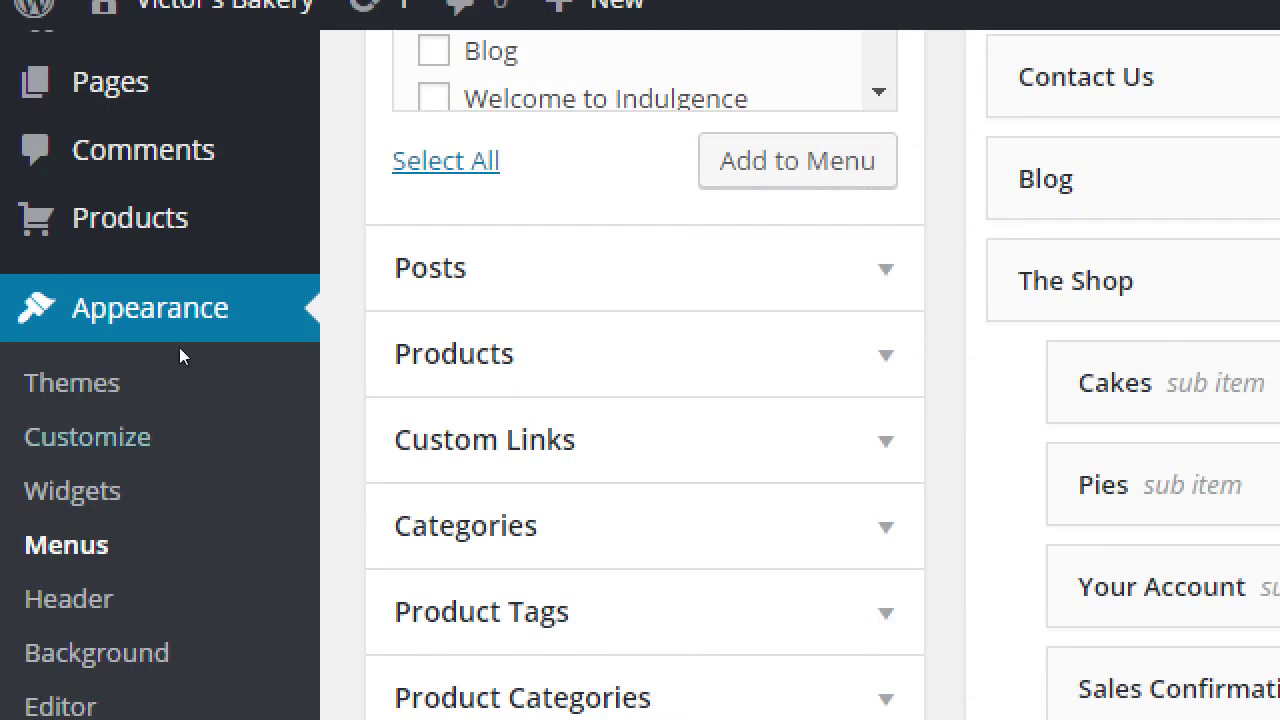
{"action": "scroll", "coordinate": [258, 344], "scroll_direction": "up", "scroll_amount": 2}
{"action": "scroll", "coordinate": [258, 344], "scroll_direction": "up", "scroll_amount": 5}
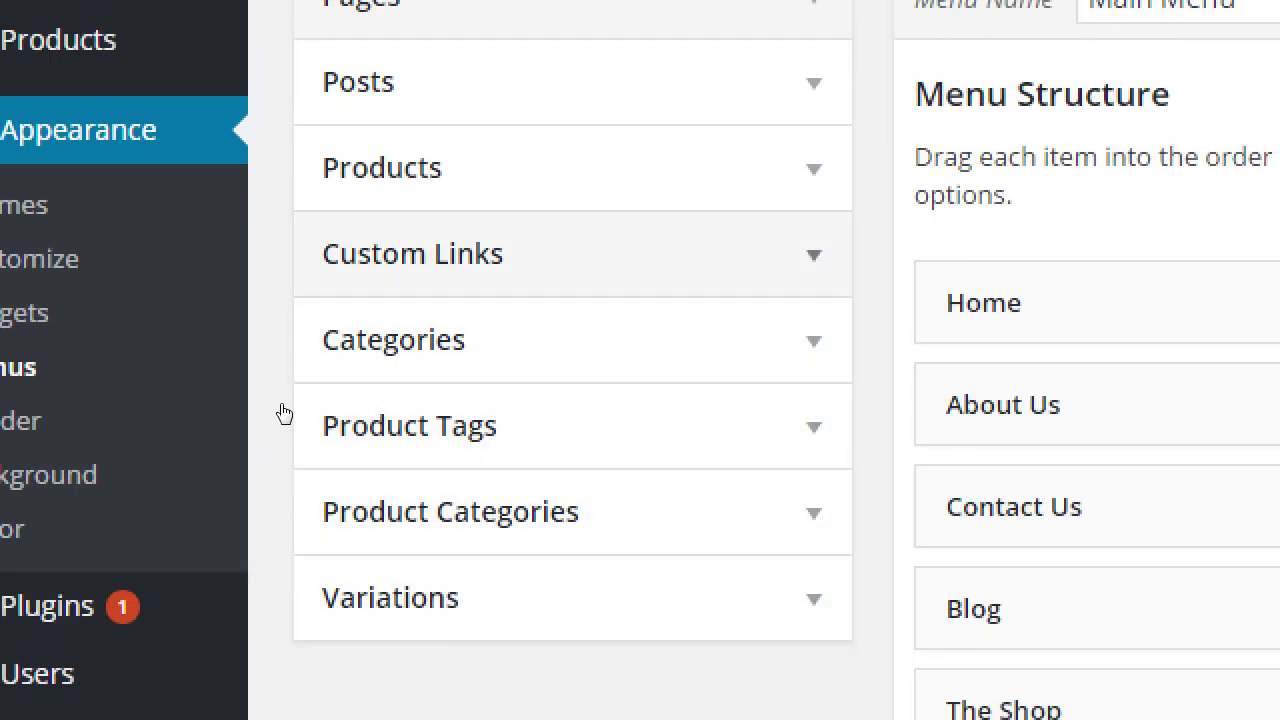
Expand the Categories section to check what it offers, collapse it, and review the sub items under The Shop.
{"action": "key", "text": "Tab"}
{"action": "key", "text": "Return"}
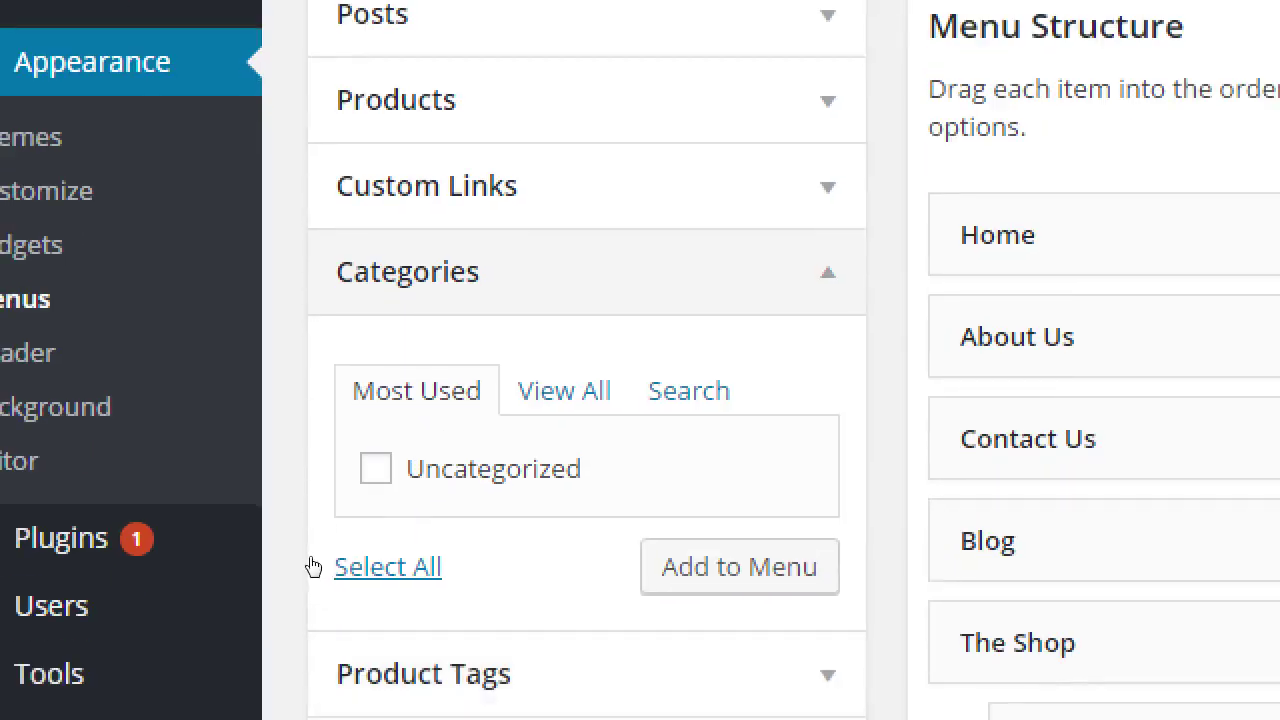
{"action": "left_click", "coordinate": [446, 458]}
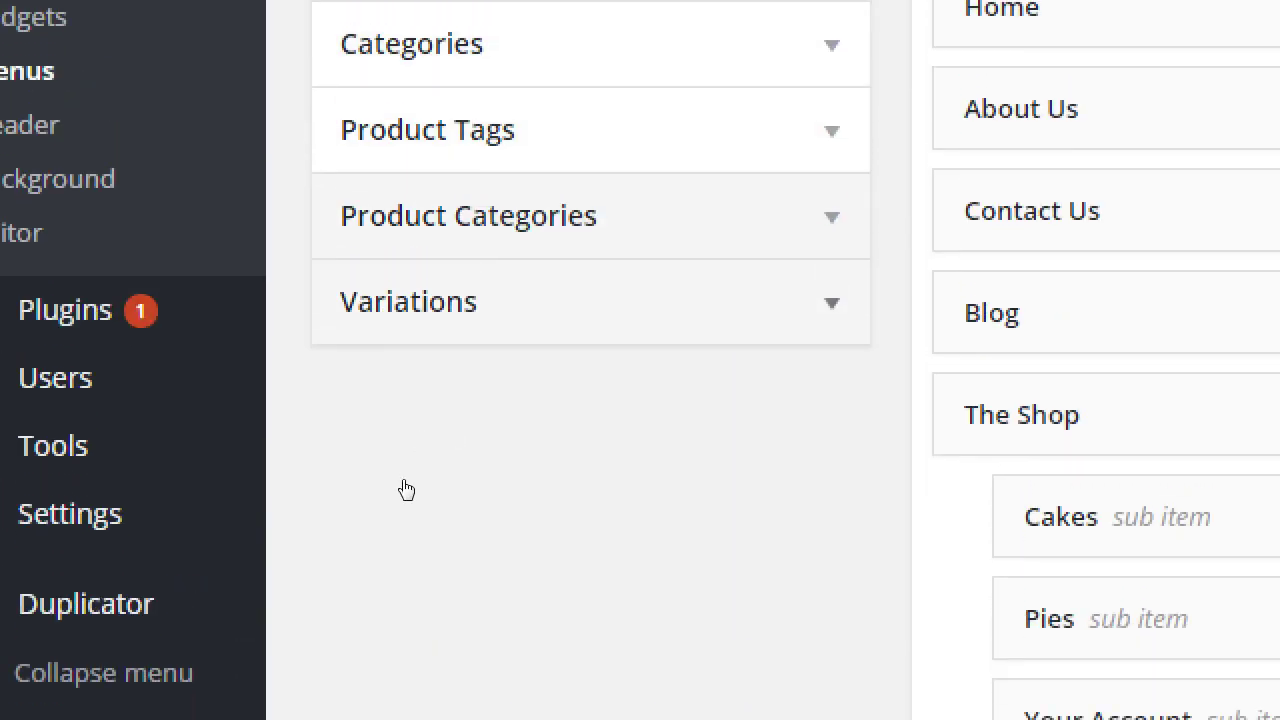
{"action": "scroll", "coordinate": [405, 490], "scroll_direction": "up", "scroll_amount": 3}
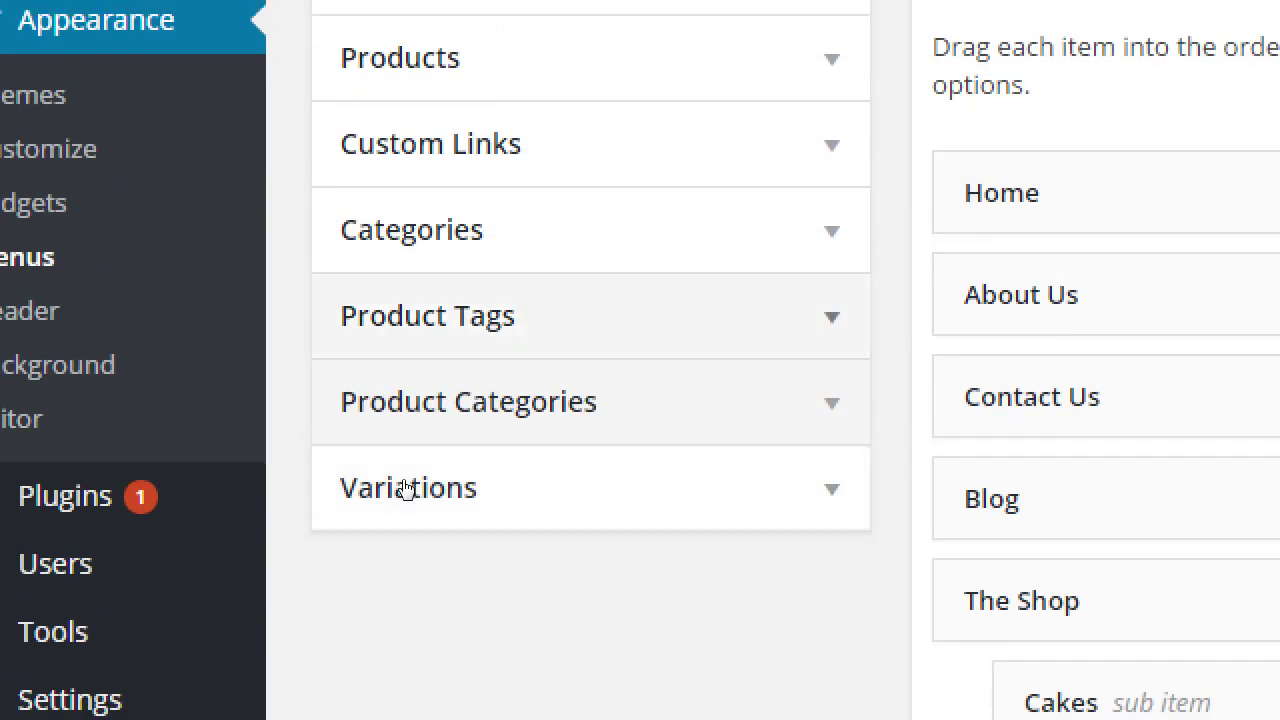
{"action": "scroll", "coordinate": [437, 457], "scroll_direction": "down", "scroll_amount": 3}
{"action": "scroll", "coordinate": [440, 461], "scroll_direction": "down", "scroll_amount": 3}
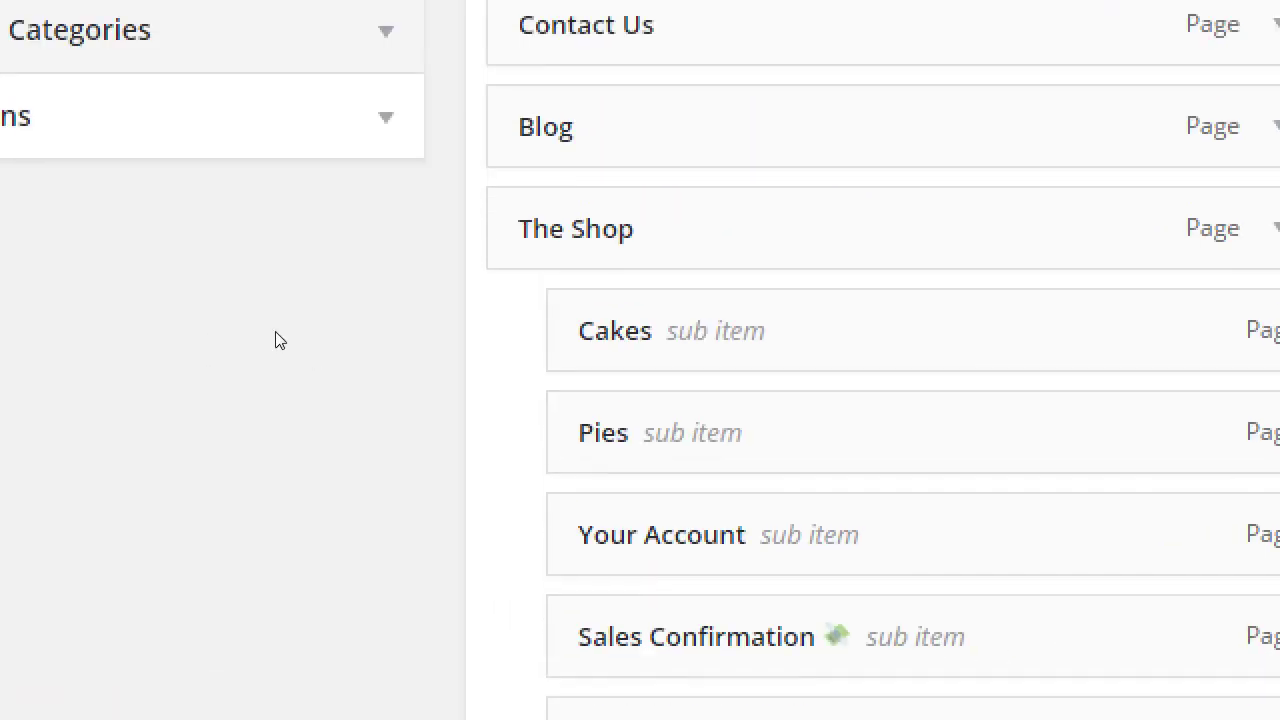
Fill in a custom link with the link text "Shopping Cart" and "#" as its URL.
{"action": "scroll", "coordinate": [279, 341], "scroll_direction": "up", "scroll_amount": 5}
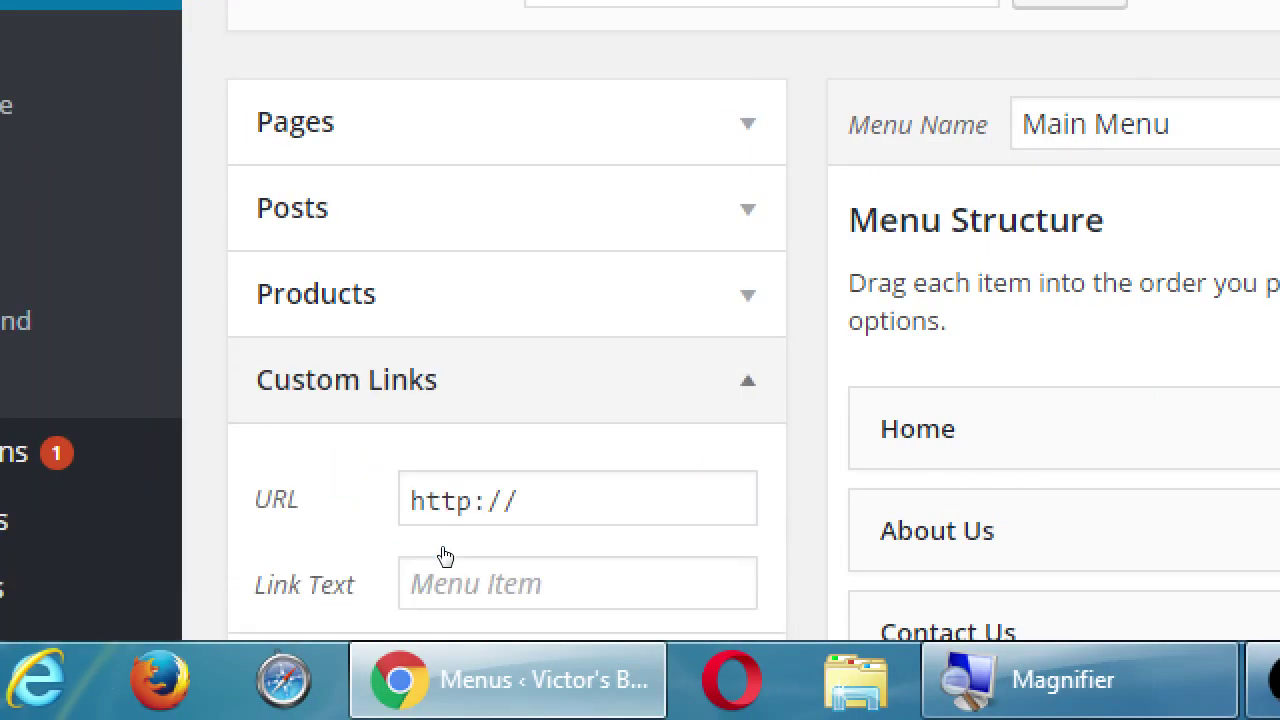
{"action": "scroll", "coordinate": [444, 556], "scroll_direction": "down", "scroll_amount": 1}
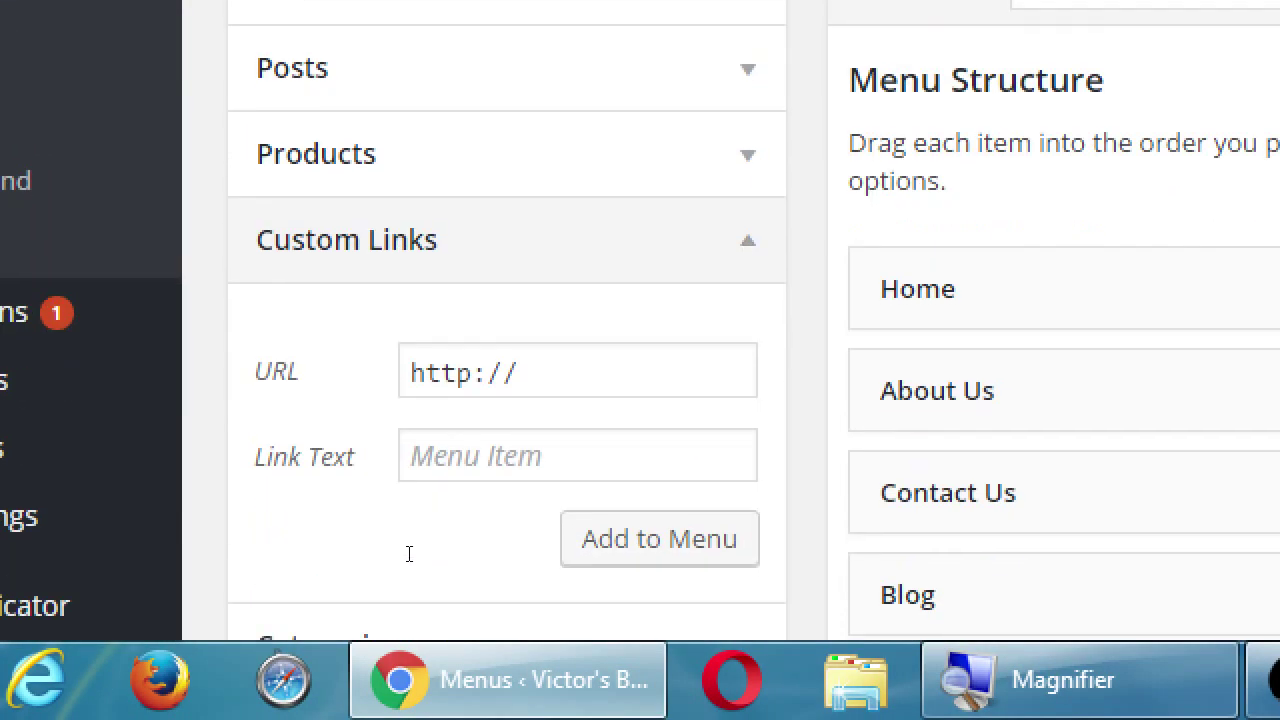
{"action": "key", "text": "Tab"}
{"action": "key", "text": "Tab"}
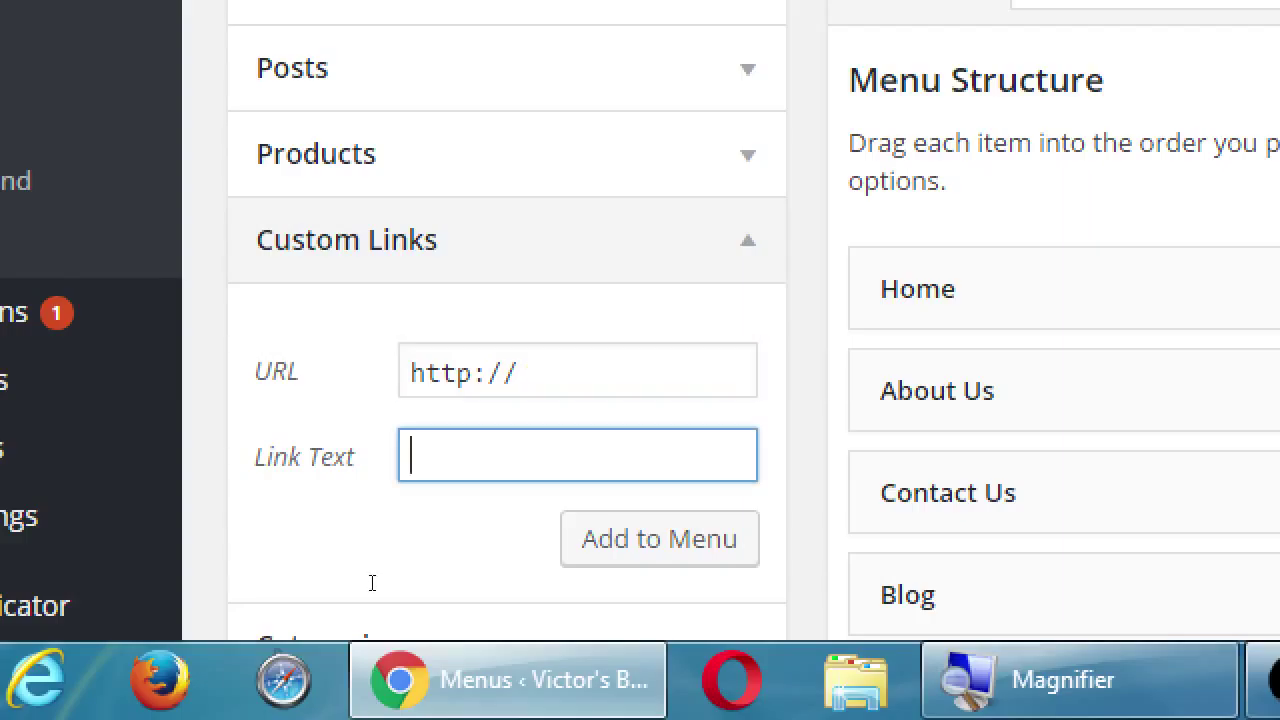
{"action": "type", "text": "Shopping Cart"}
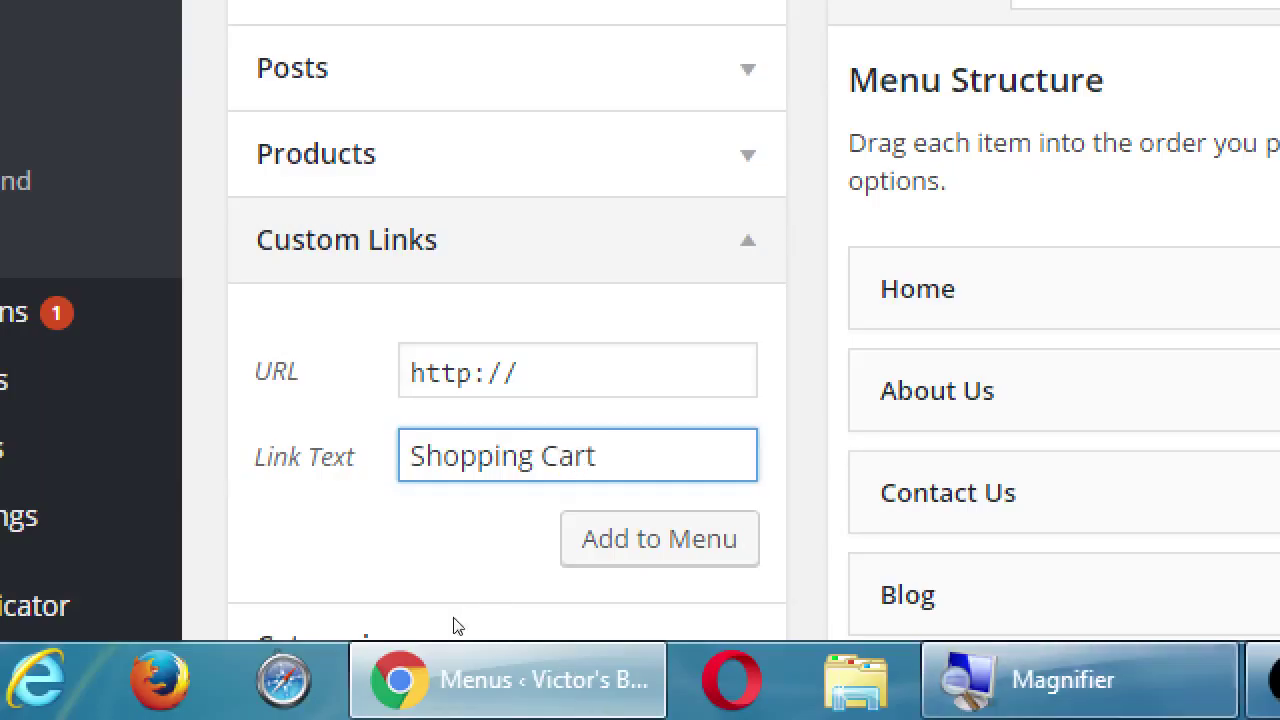
{"action": "key", "text": "shift+Tab"}
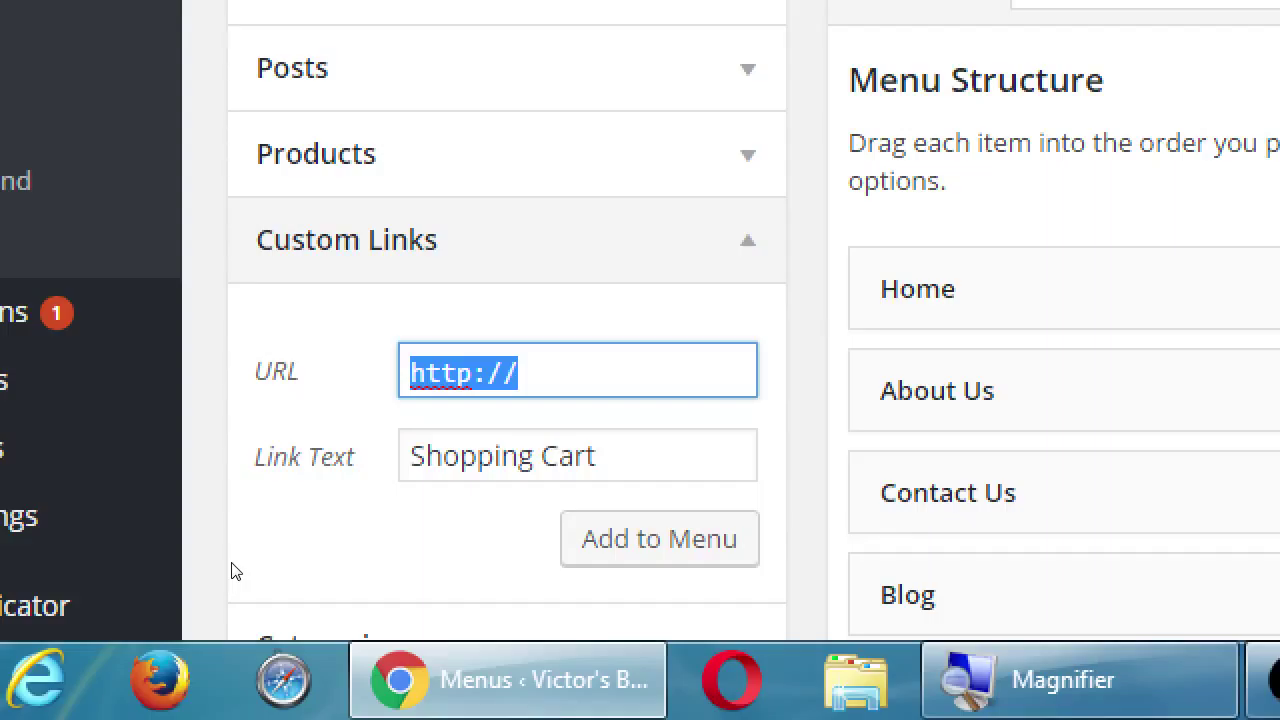
{"action": "type", "text": "#"}
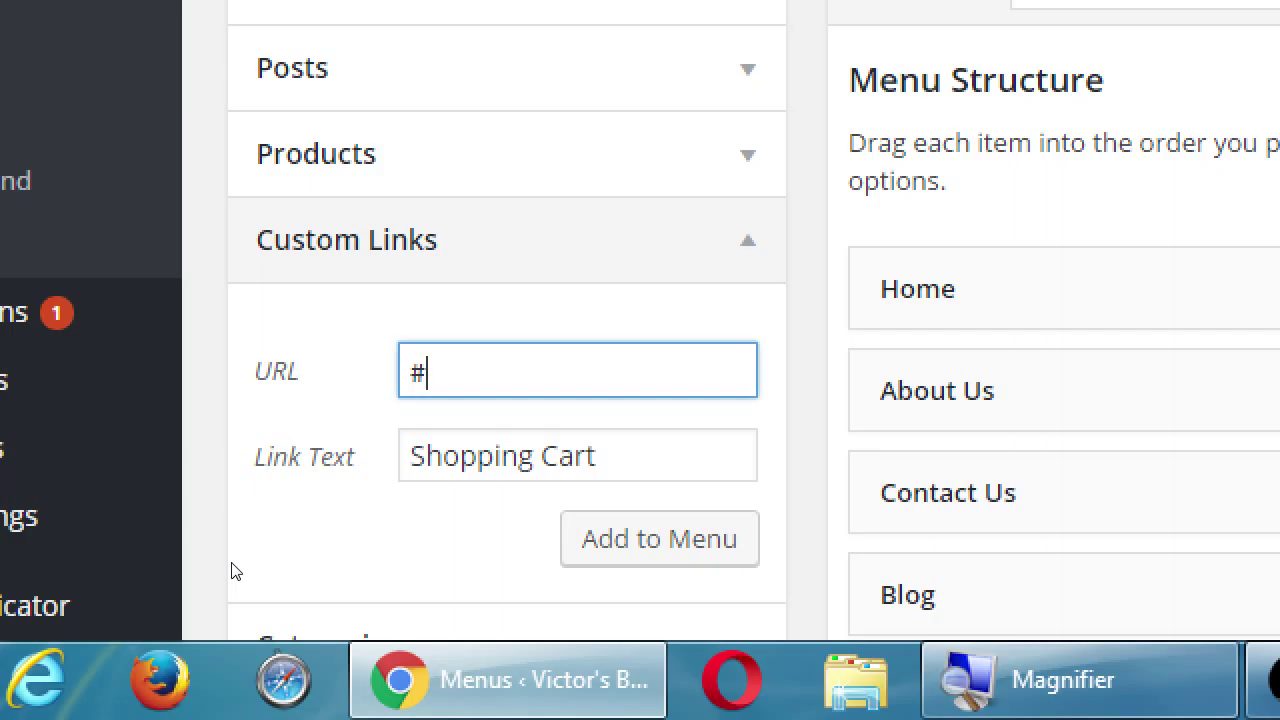
Check the custom link's URL and link text, and add the Shopping Cart link to the Main Menu.
{"action": "scroll", "coordinate": [649, 617], "scroll_direction": "down", "scroll_amount": 5}
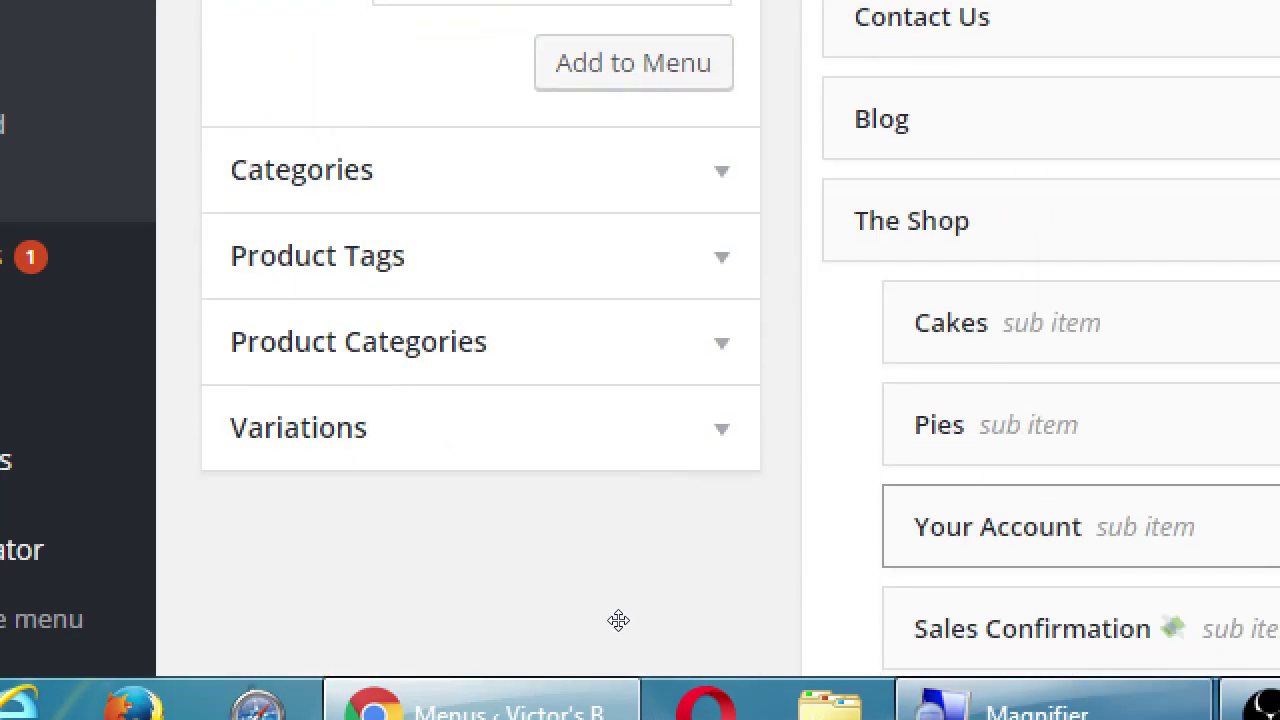
{"action": "scroll", "coordinate": [618, 616], "scroll_direction": "up", "scroll_amount": 1}
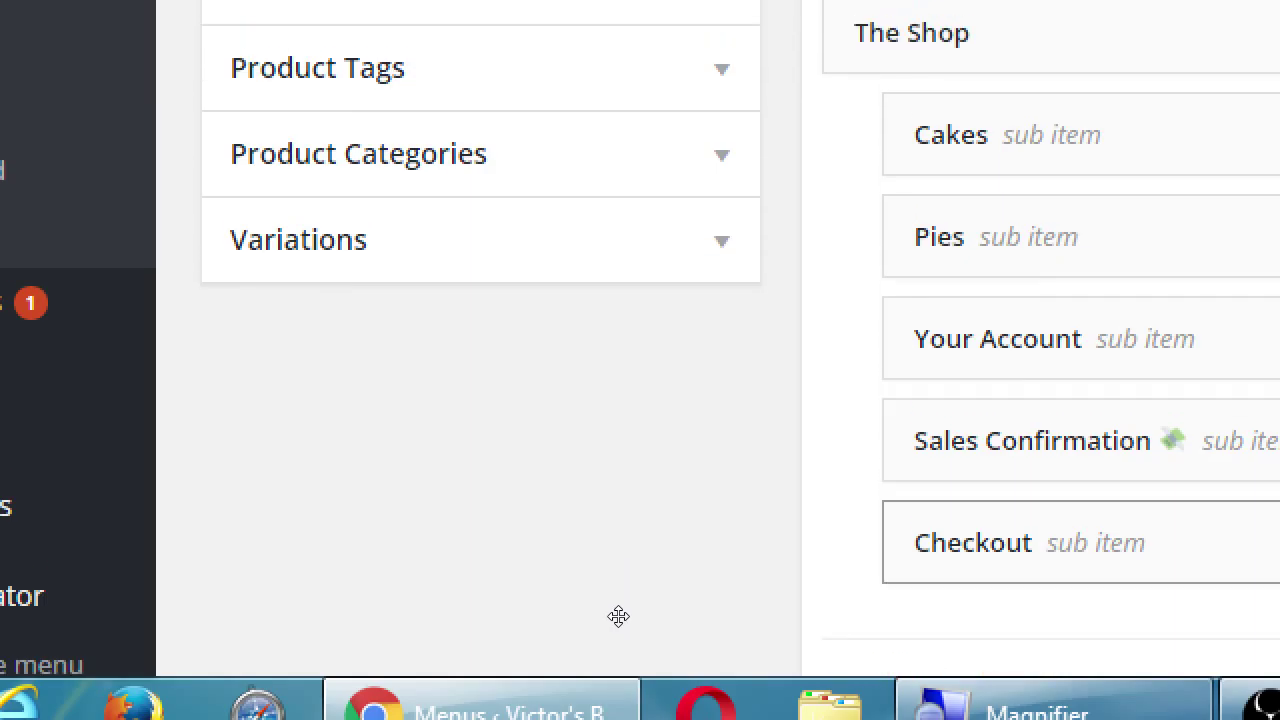
{"action": "scroll", "coordinate": [397, 346], "scroll_direction": "up", "scroll_amount": 3}
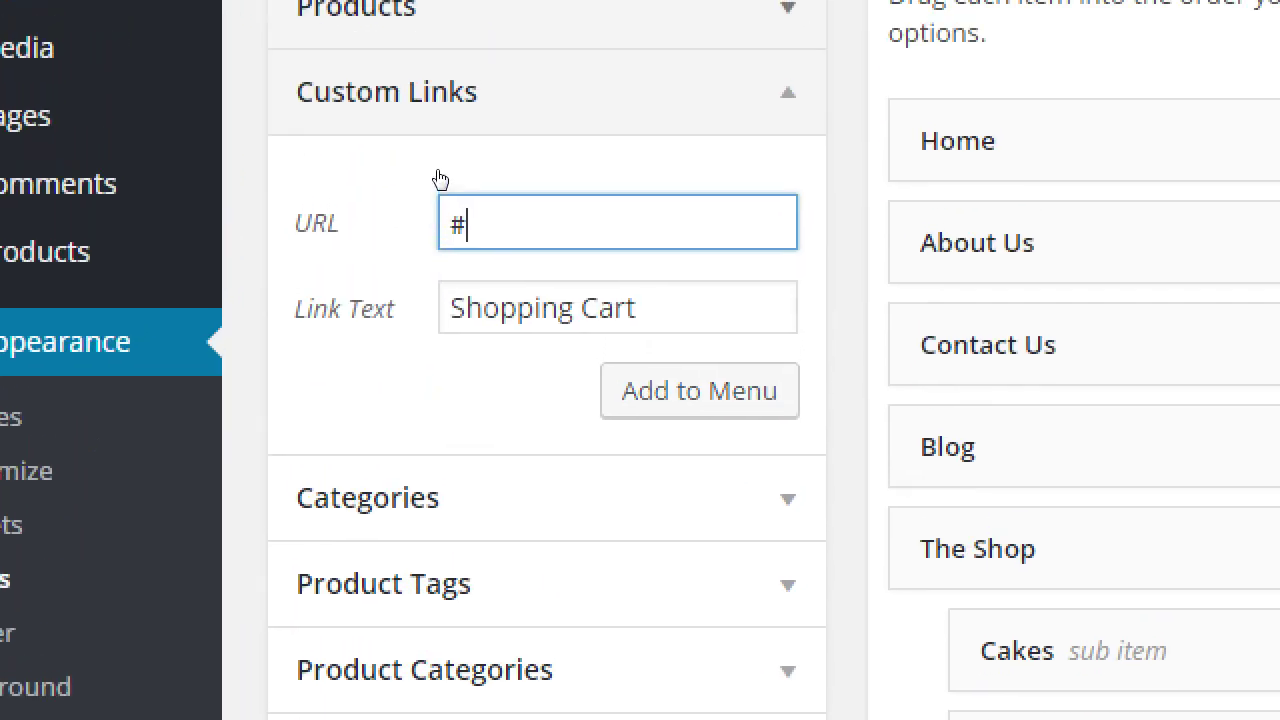
{"action": "key", "text": "ctrl+a"}
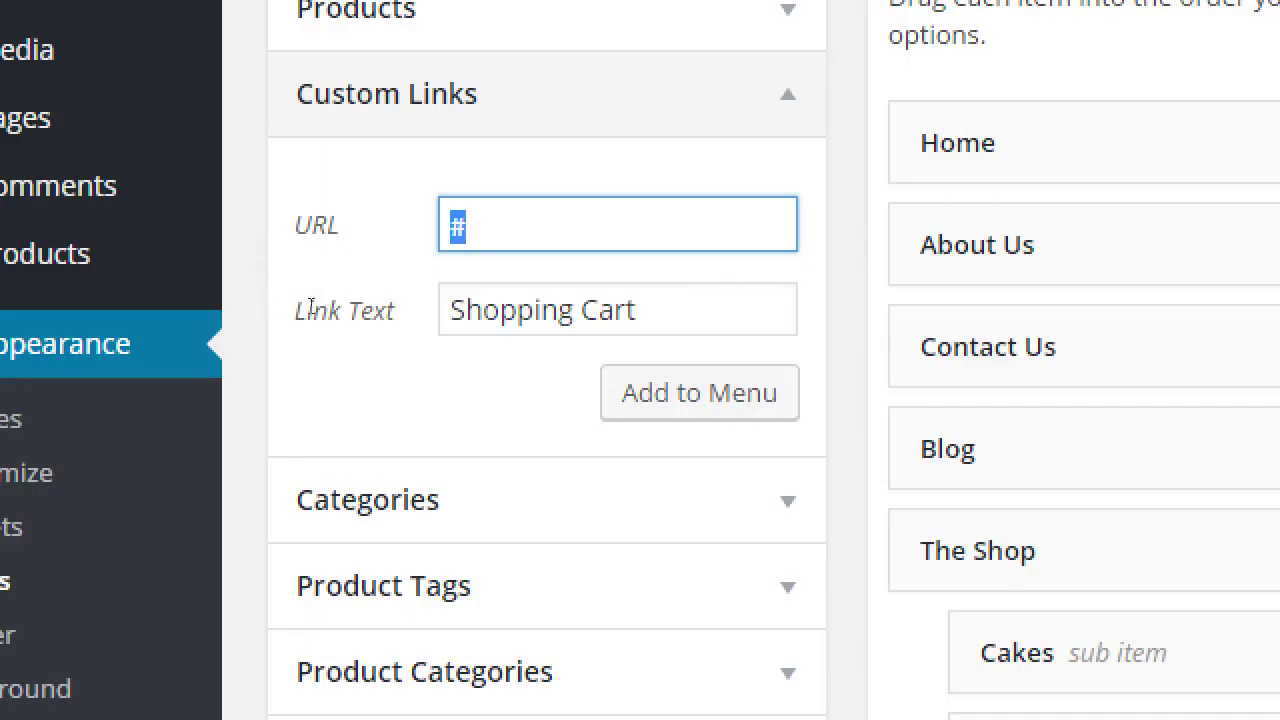
{"action": "key", "text": "Tab"}
{"action": "key", "text": "Right"}
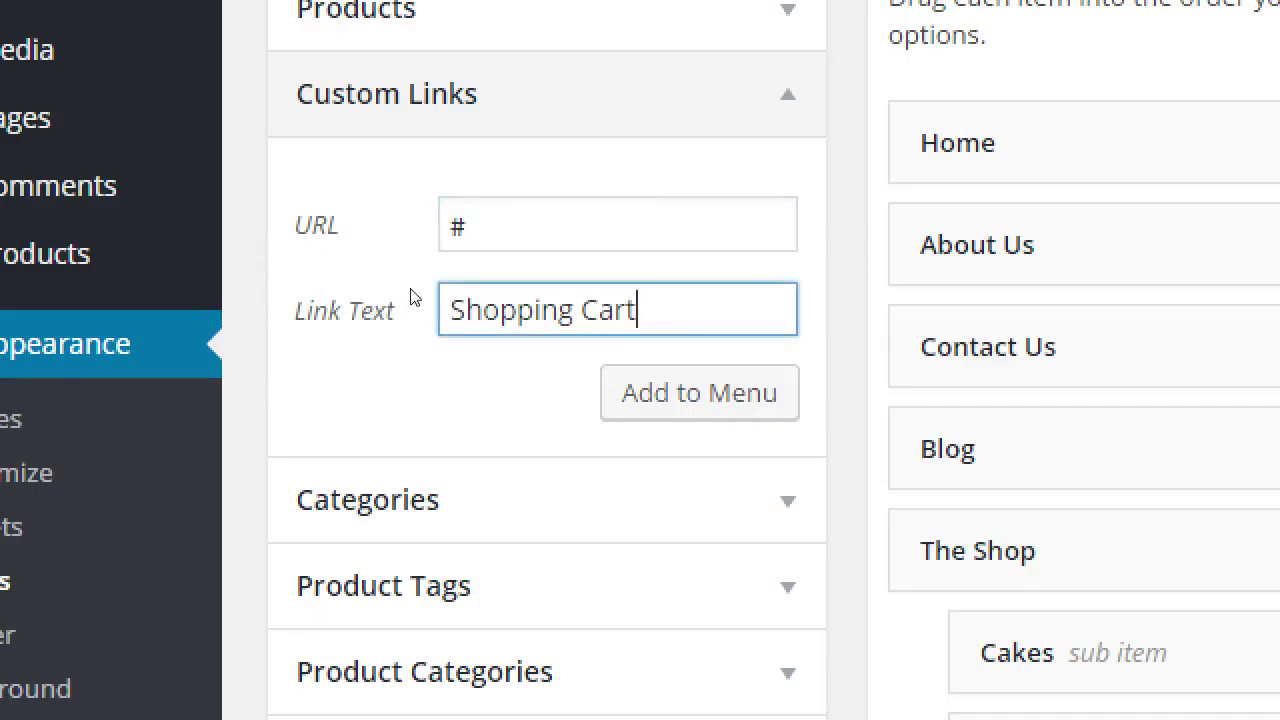
{"action": "key", "text": "Return"}
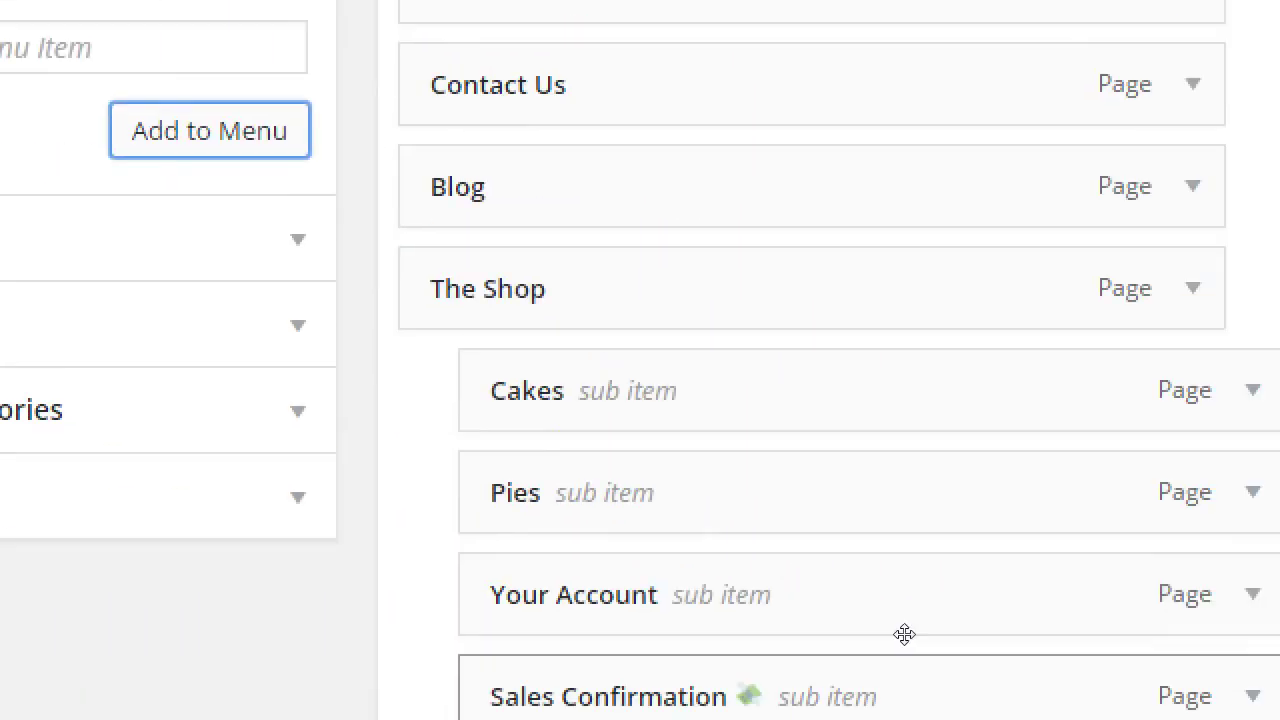
Move the Shopping Cart menu item under The Shop as a sub item between Pies and Your Account.
{"action": "scroll", "coordinate": [948, 618], "scroll_direction": "up", "scroll_amount": 2}
{"action": "scroll", "coordinate": [948, 618], "scroll_direction": "down", "scroll_amount": 2}
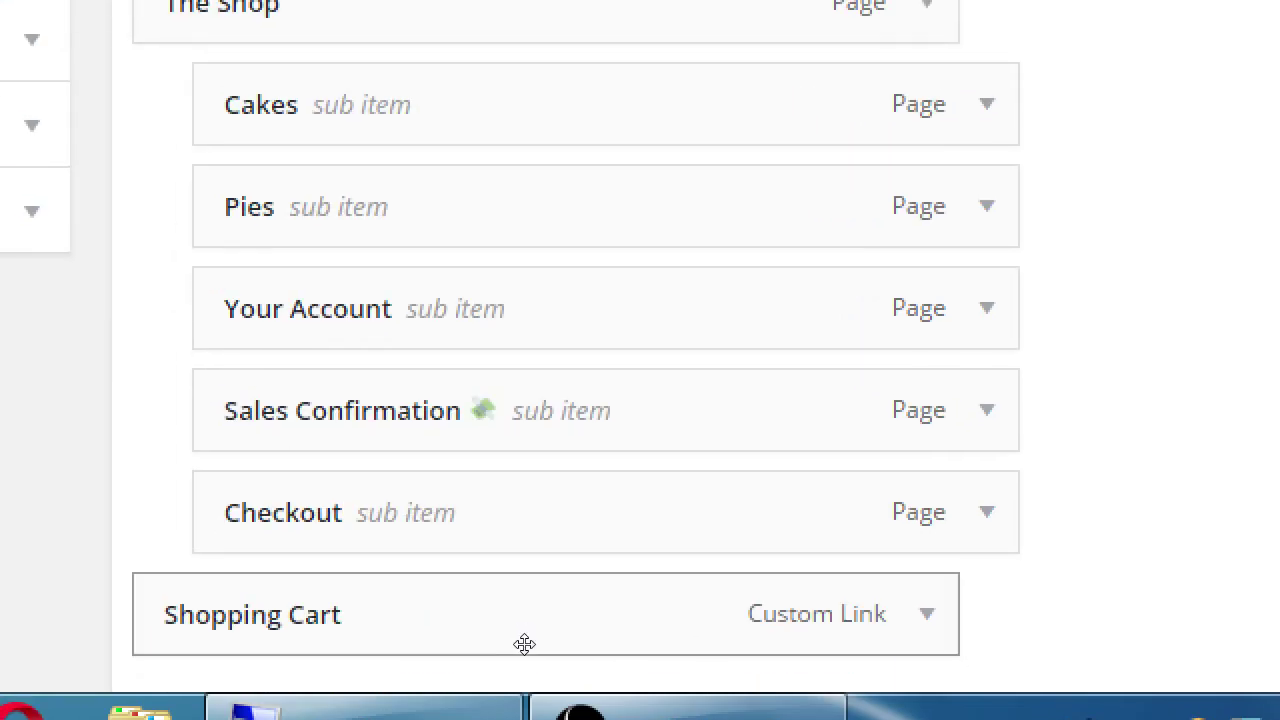
{"action": "left_click_drag", "start_coordinate": [524, 644], "coordinate": [543, 506]}
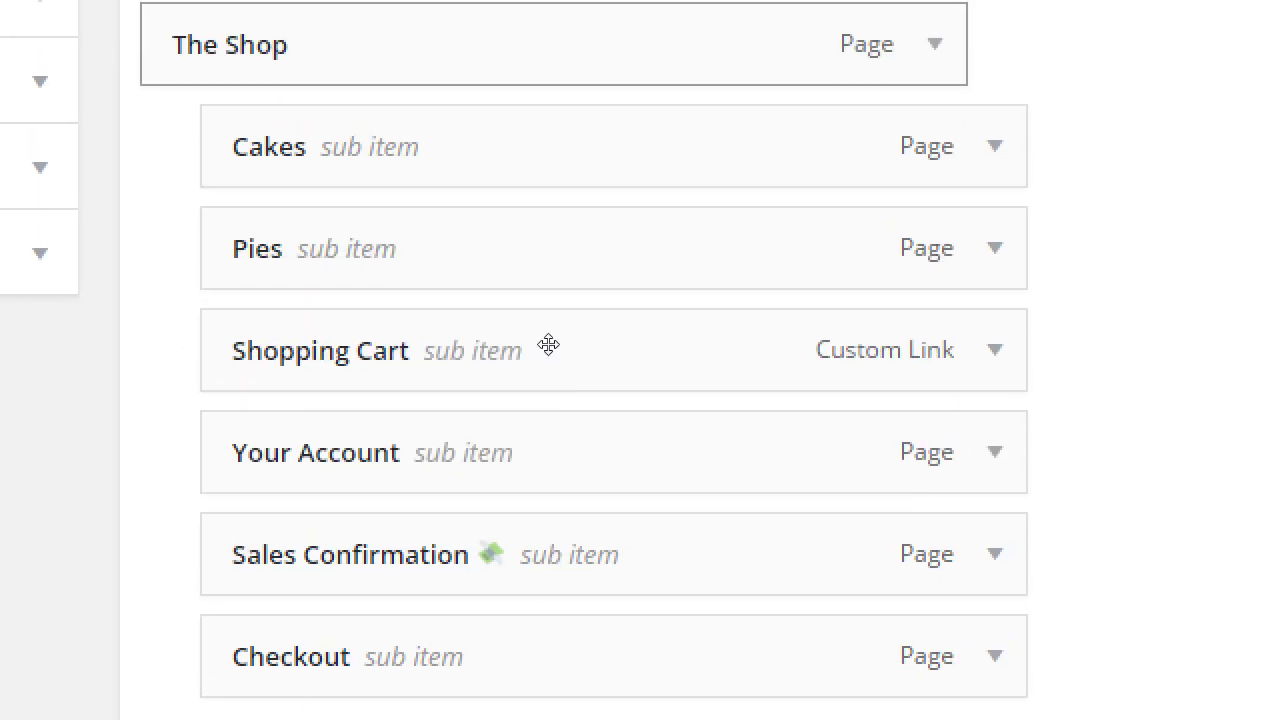
Nest Your Account, Sales Confirmation and Checkout as sub items under Shopping Cart, and save the Main Menu.
{"action": "left_click_drag", "start_coordinate": [583, 554], "coordinate": [614, 537]}
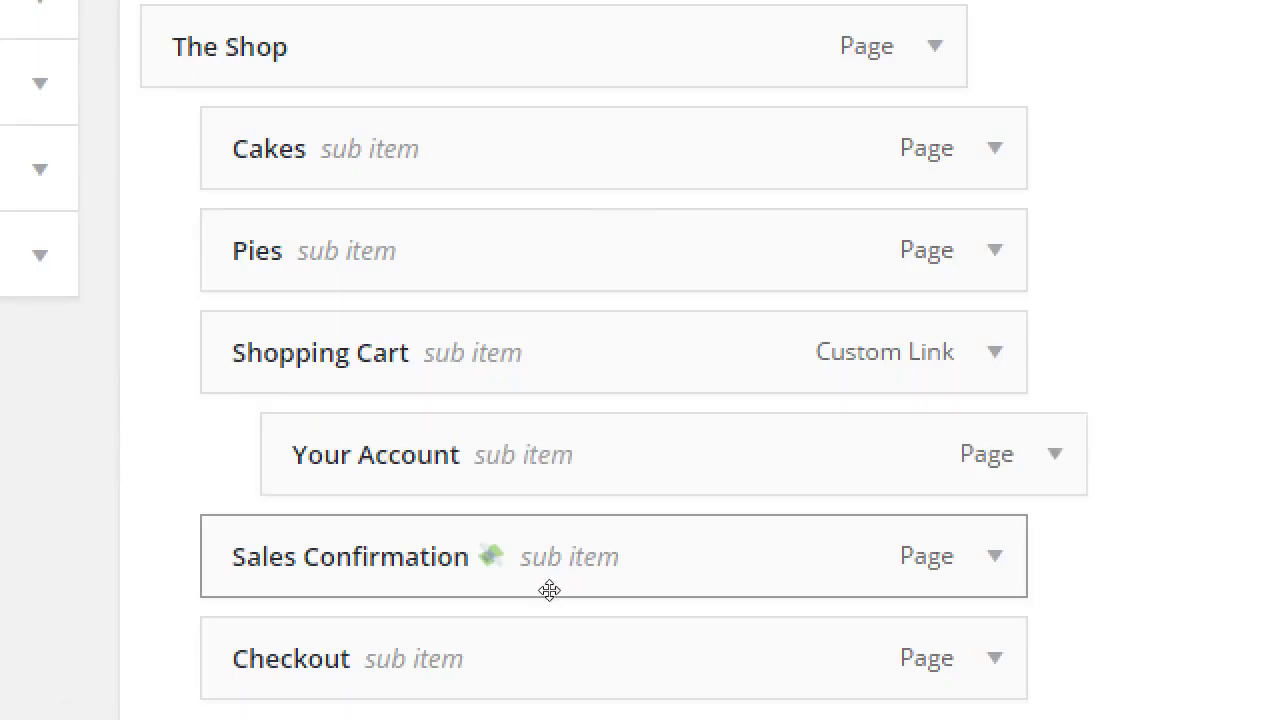
{"action": "left_click_drag", "start_coordinate": [540, 594], "coordinate": [600, 380]}
{"action": "scroll", "coordinate": [601, 377], "scroll_direction": "up", "scroll_amount": 5}
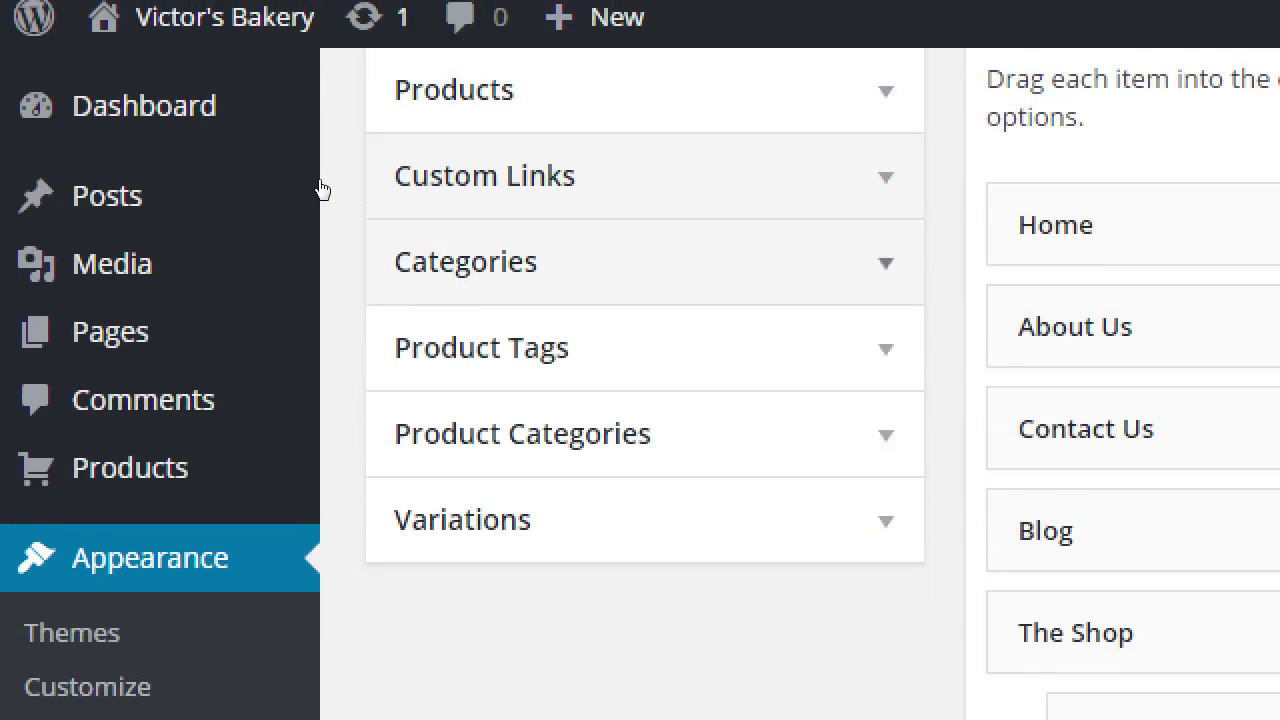
{"action": "scroll", "coordinate": [320, 189], "scroll_direction": "up", "scroll_amount": 3}
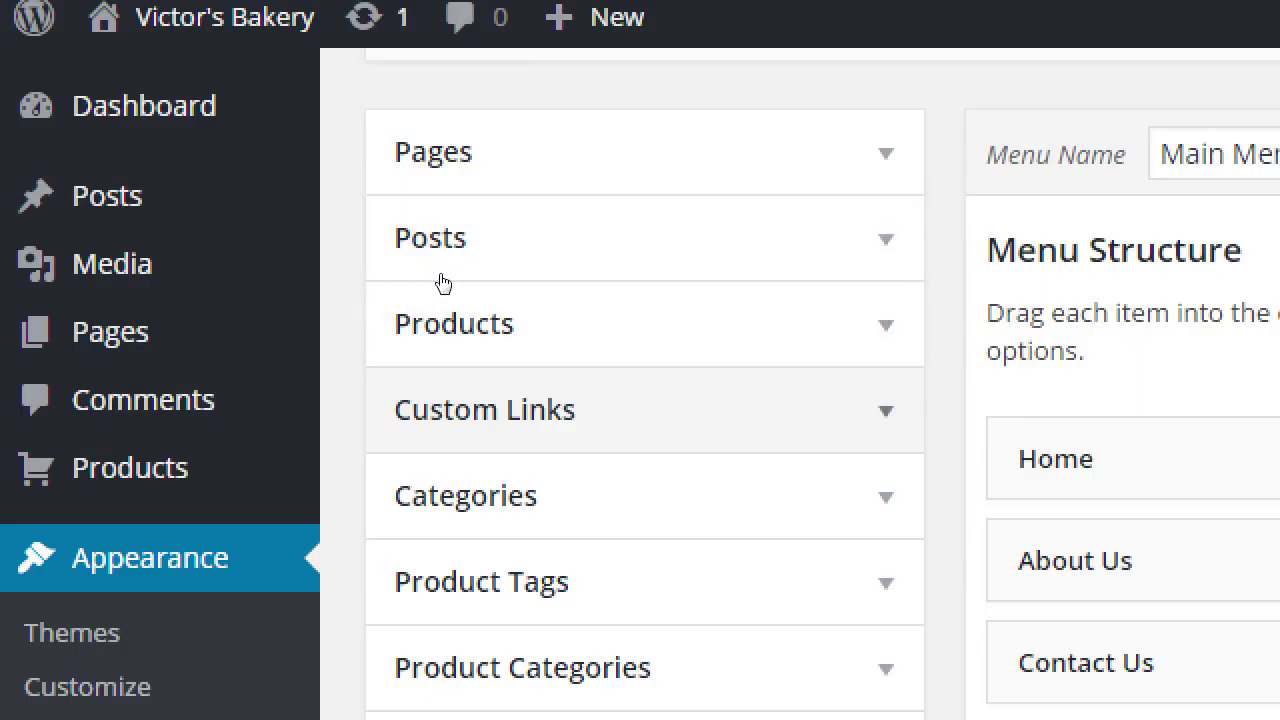
{"action": "key", "text": "Return"}
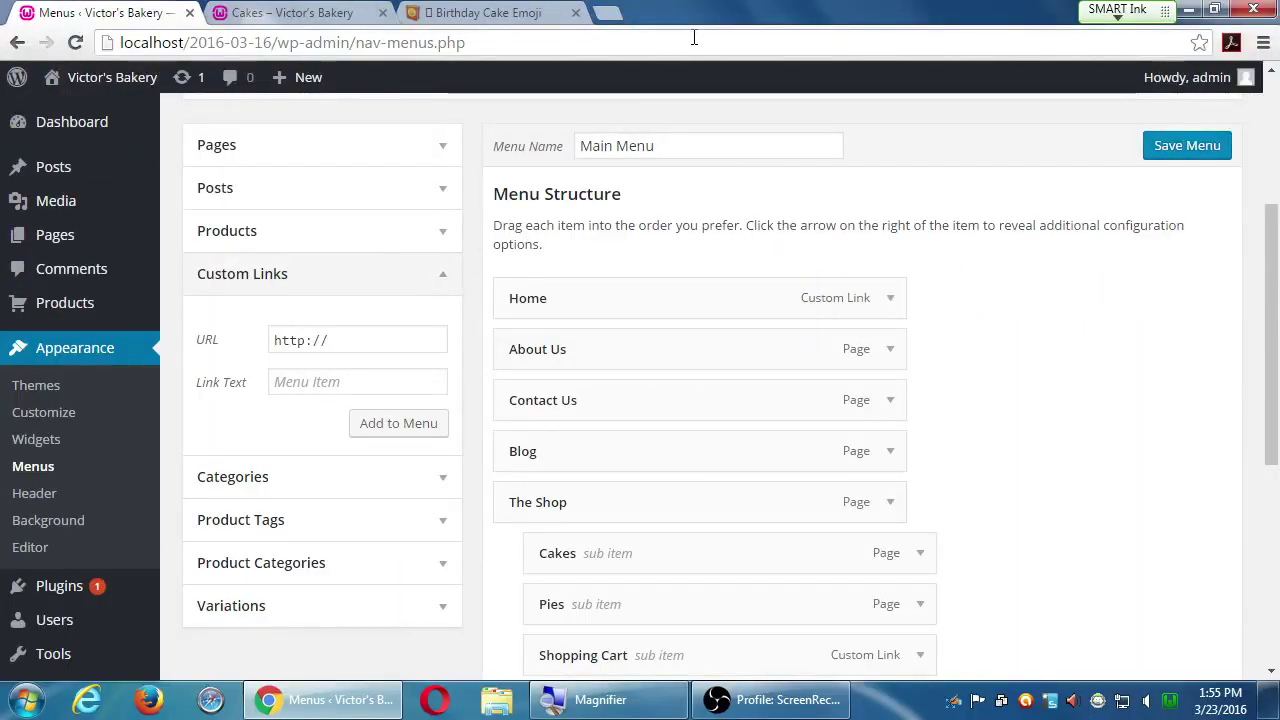
{"action": "left_click", "coordinate": [1169, 158]}
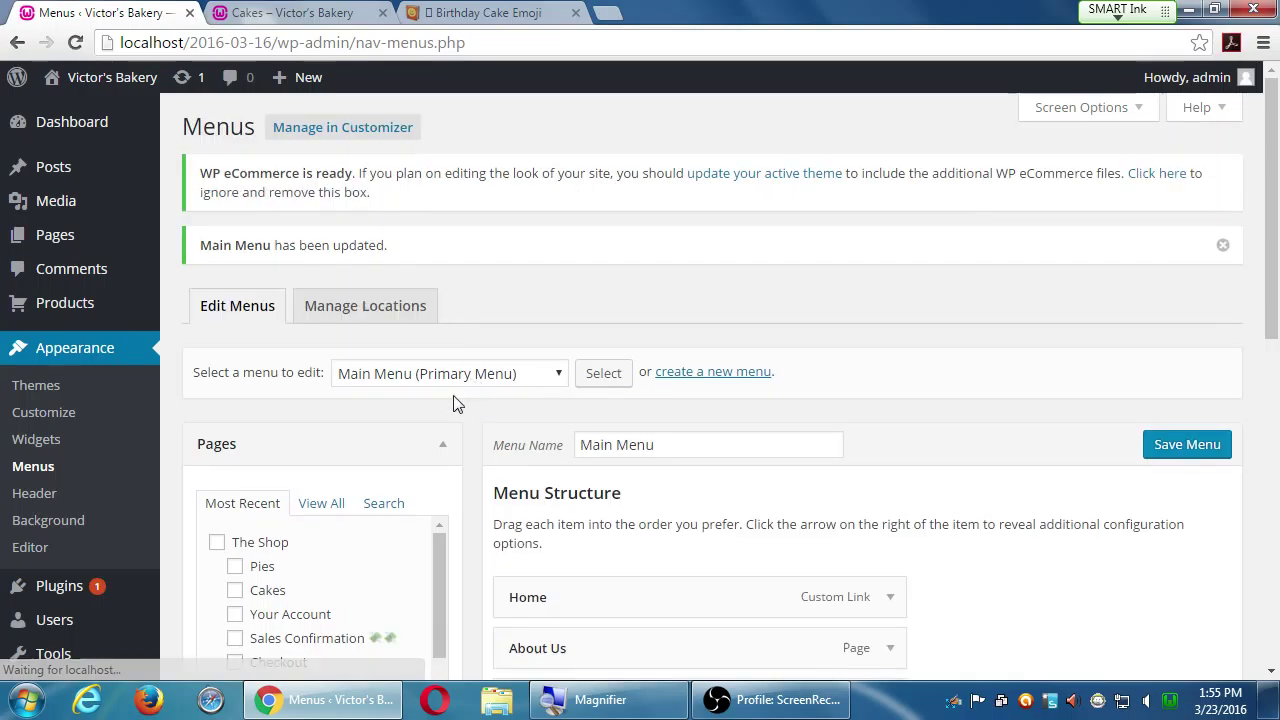
Collapse the Pages section and expand Custom Links to review its URL and Link Text fields.
{"action": "left_click", "coordinate": [447, 291]}
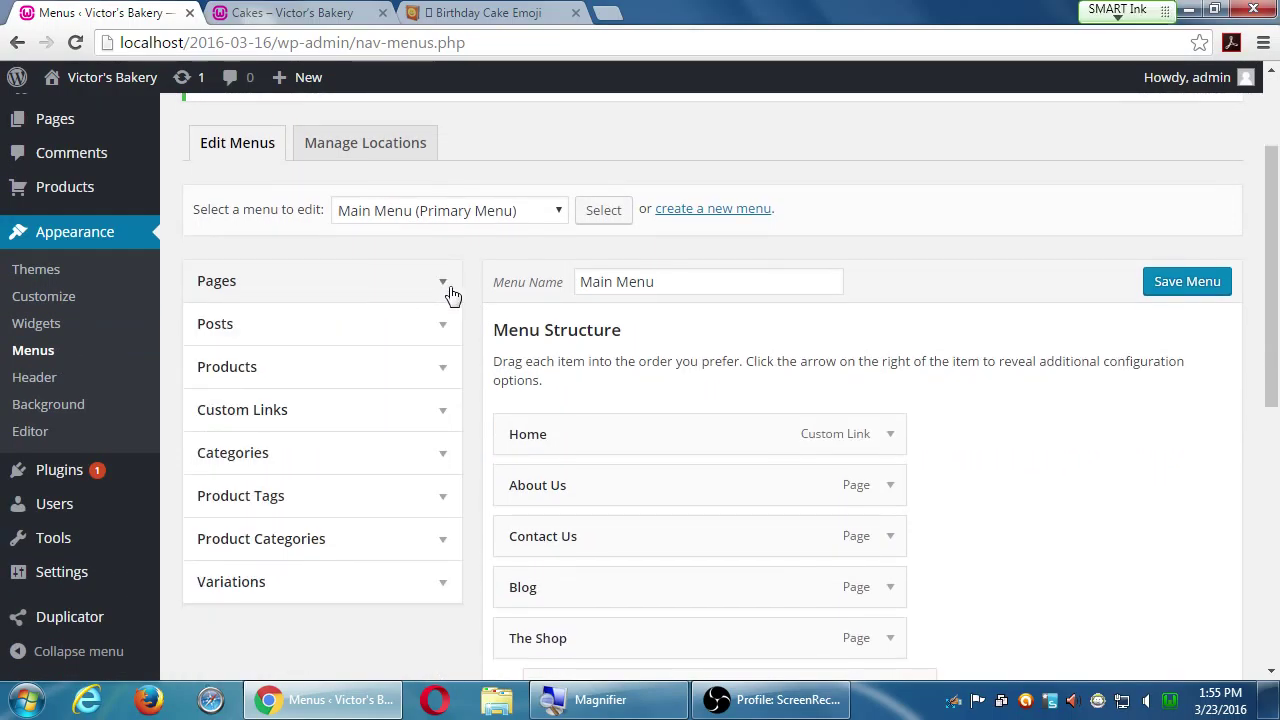
{"action": "left_click", "coordinate": [445, 414]}
{"action": "scroll", "coordinate": [469, 420], "scroll_direction": "down", "scroll_amount": 1}
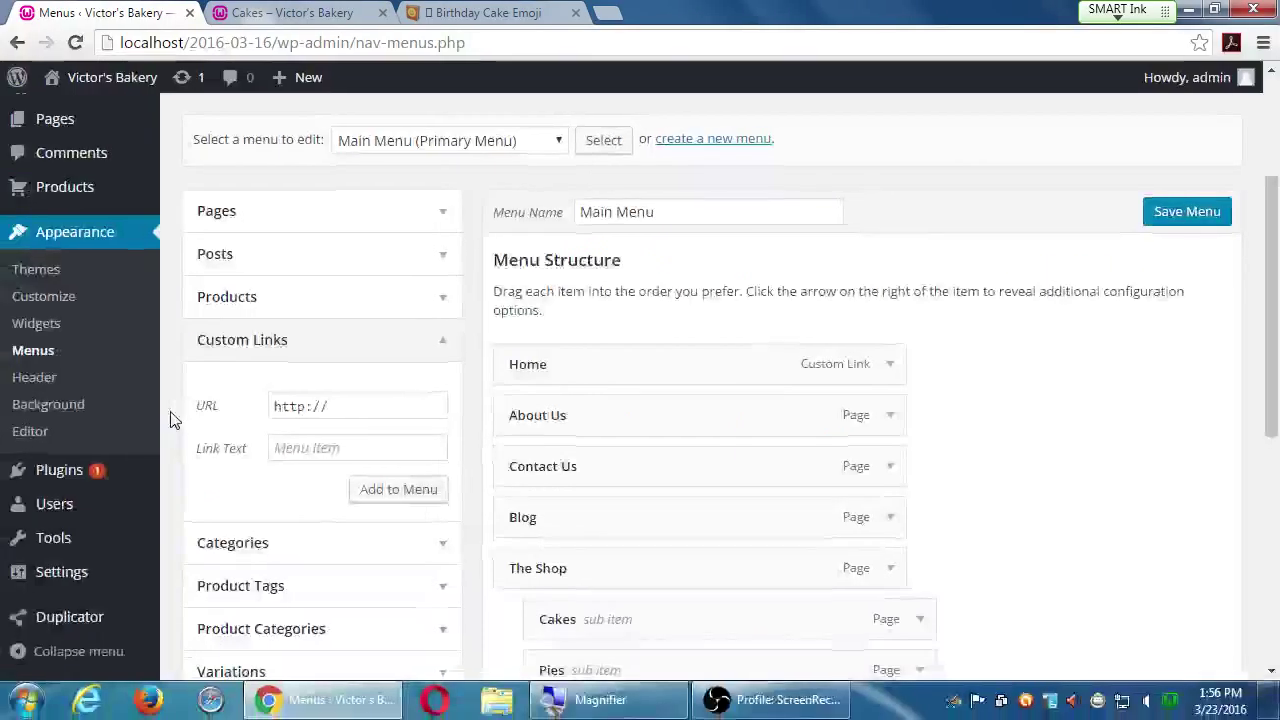
Switch to the live site, open the Home page and expand The Shop submenu to check its items.
{"action": "key", "text": "ctrl+Tab"}
{"action": "key", "text": "Return"}
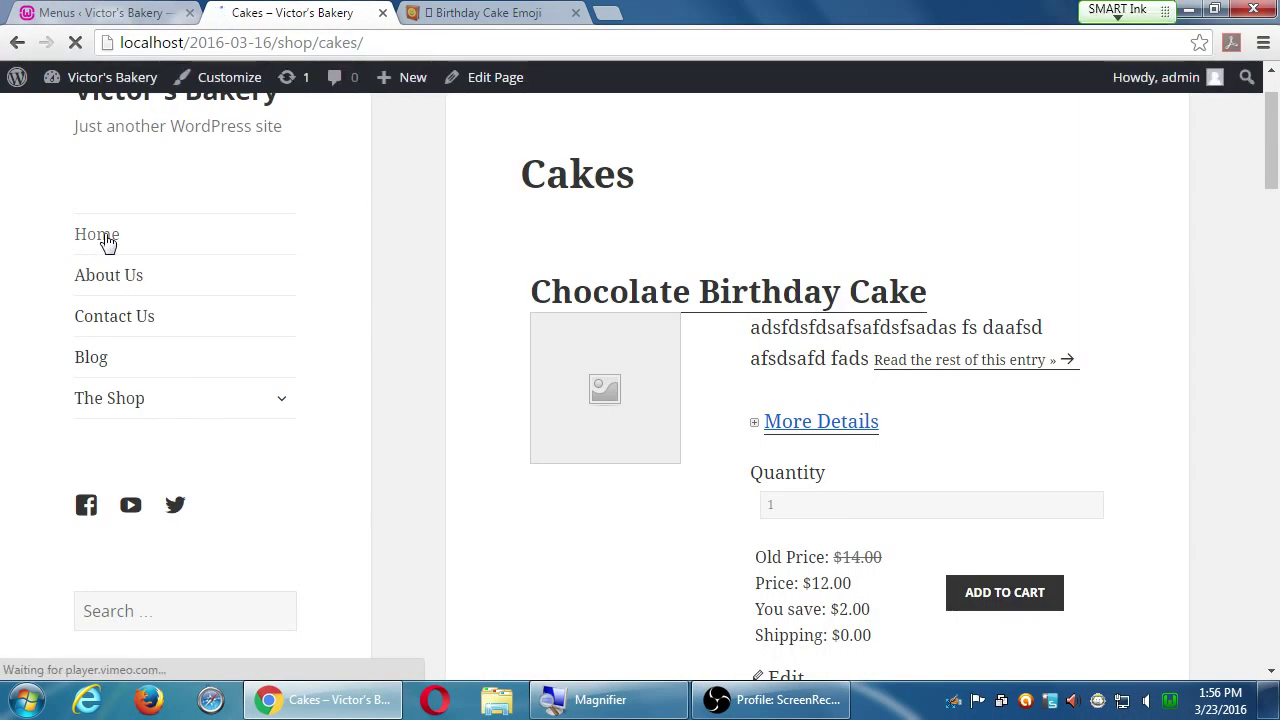
{"action": "left_click", "coordinate": [106, 240]}
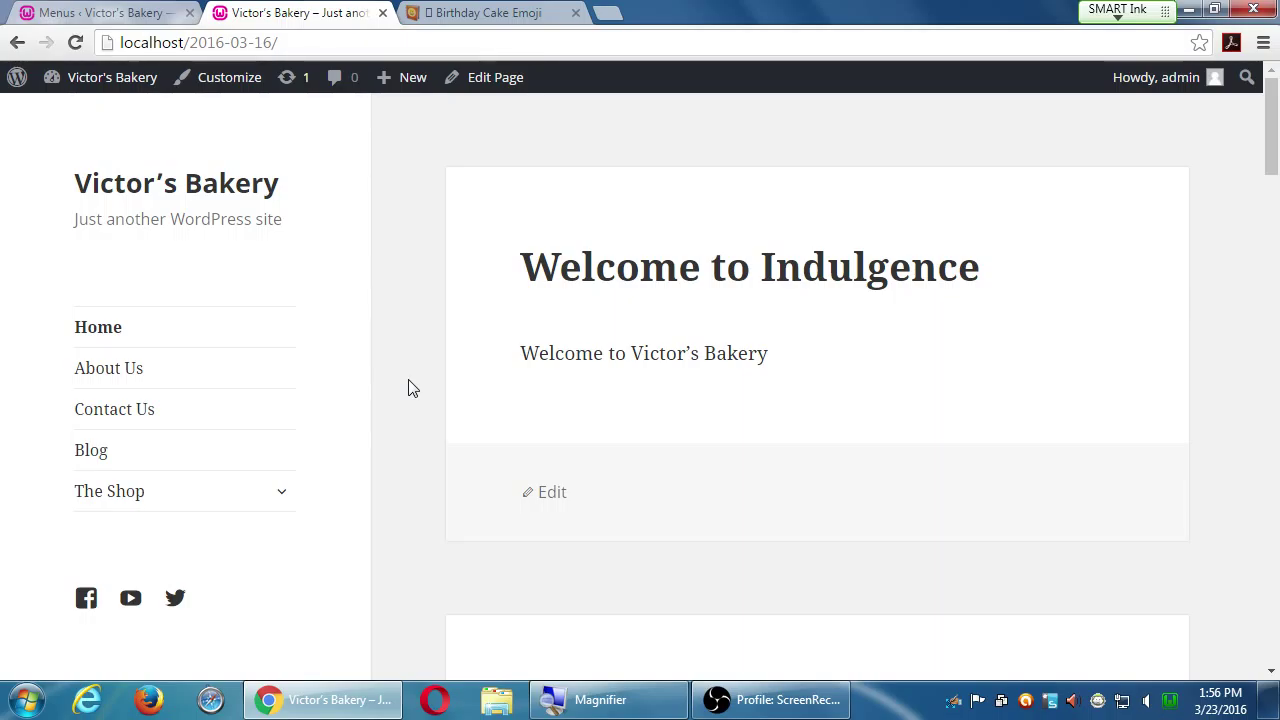
{"action": "left_click", "coordinate": [283, 491]}
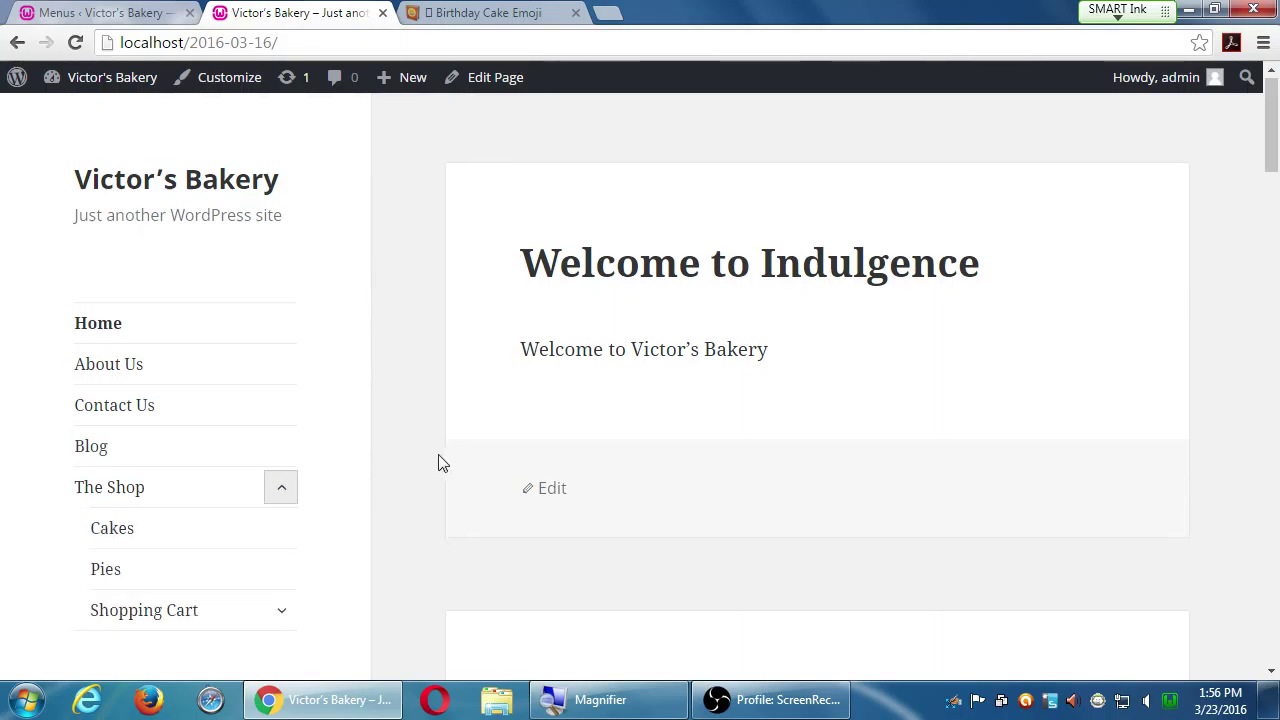
{"action": "scroll", "coordinate": [437, 460], "scroll_direction": "down", "scroll_amount": 1}
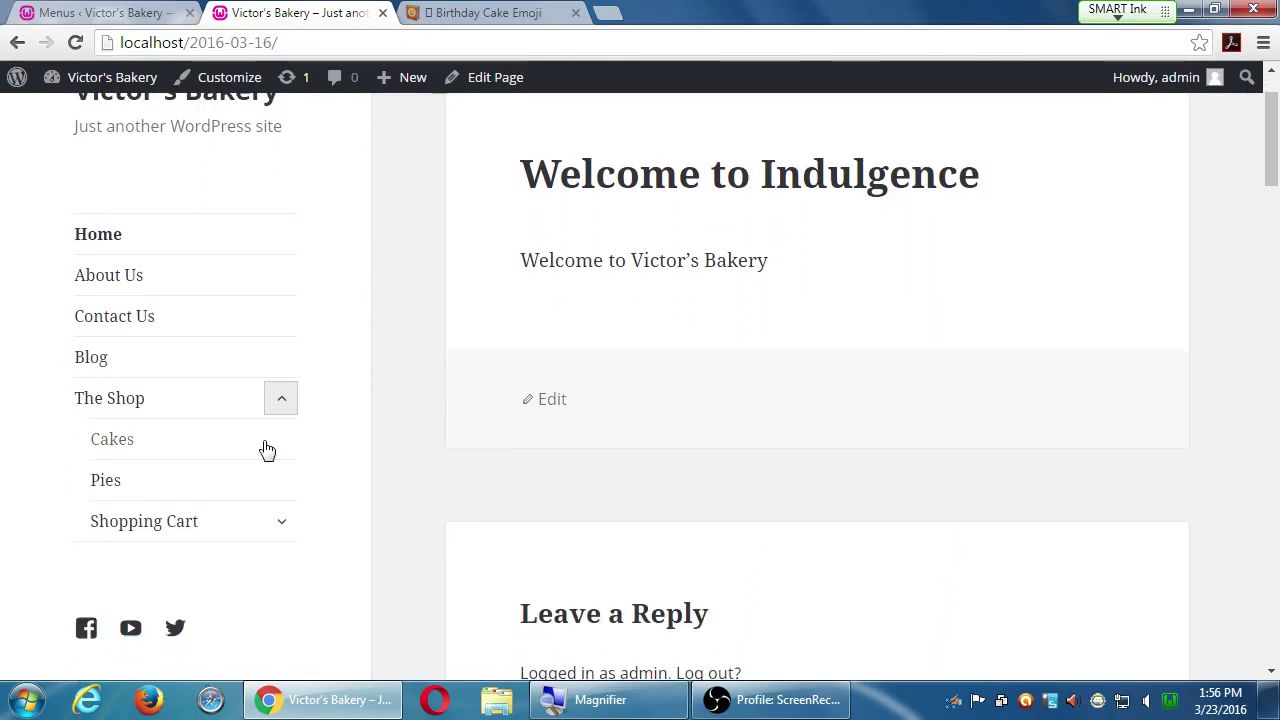
Test the Shopping Cart placeholder link on the live site, and expand its submenu to check the nested items.
{"action": "left_click", "coordinate": [180, 535]}
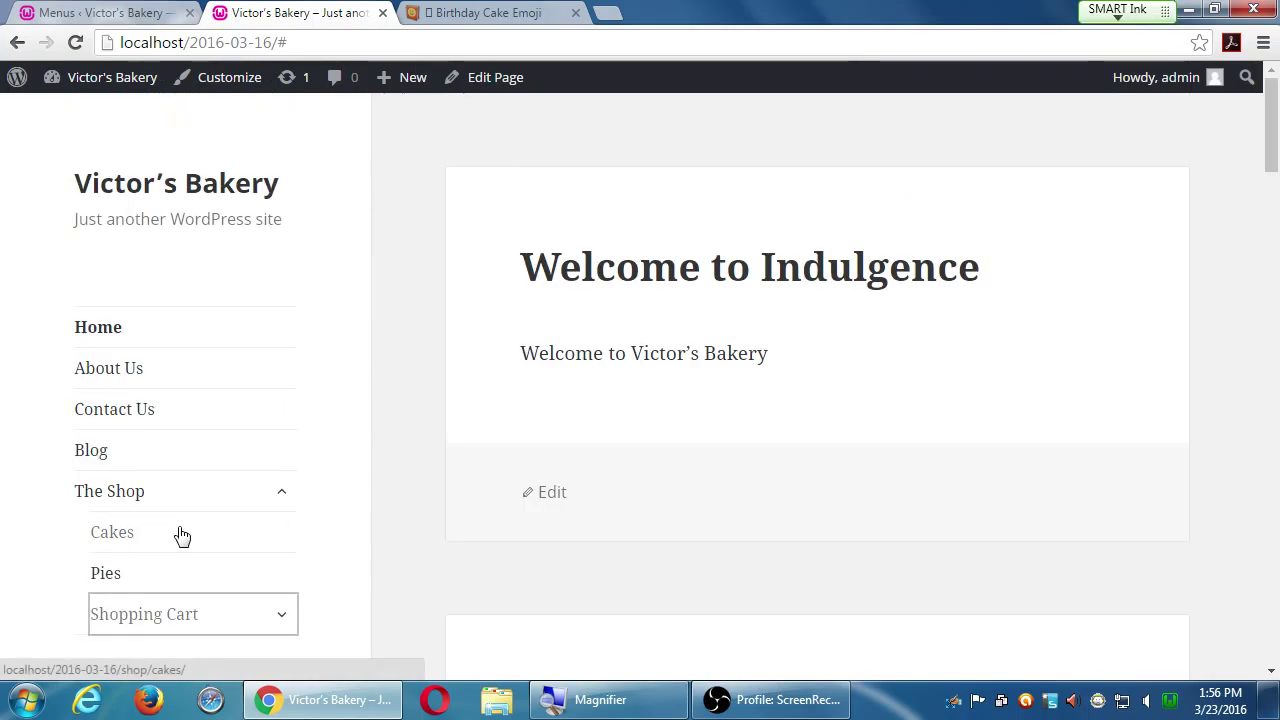
{"action": "scroll", "coordinate": [180, 534], "scroll_direction": "down", "scroll_amount": 1}
{"action": "left_click", "coordinate": [196, 480]}
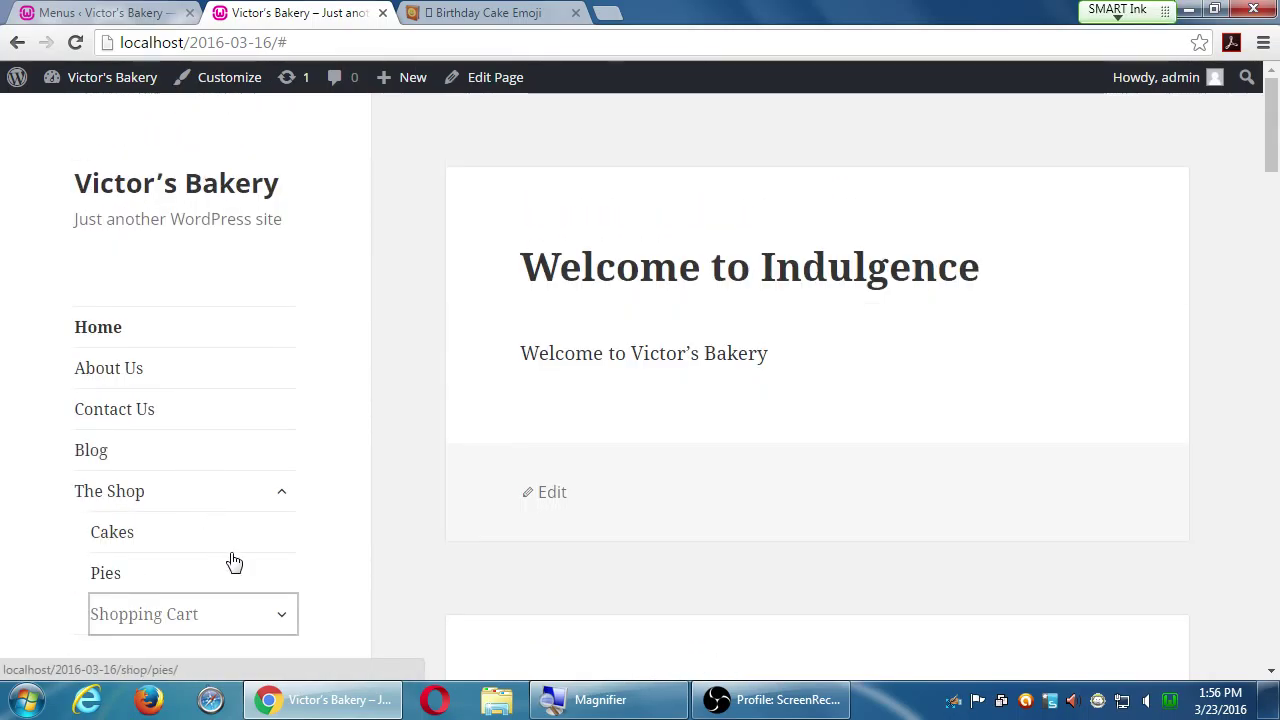
{"action": "left_click", "coordinate": [281, 614]}
{"action": "scroll", "coordinate": [283, 615], "scroll_direction": "down", "scroll_amount": 1}
{"action": "scroll", "coordinate": [283, 615], "scroll_direction": "down", "scroll_amount": 1}
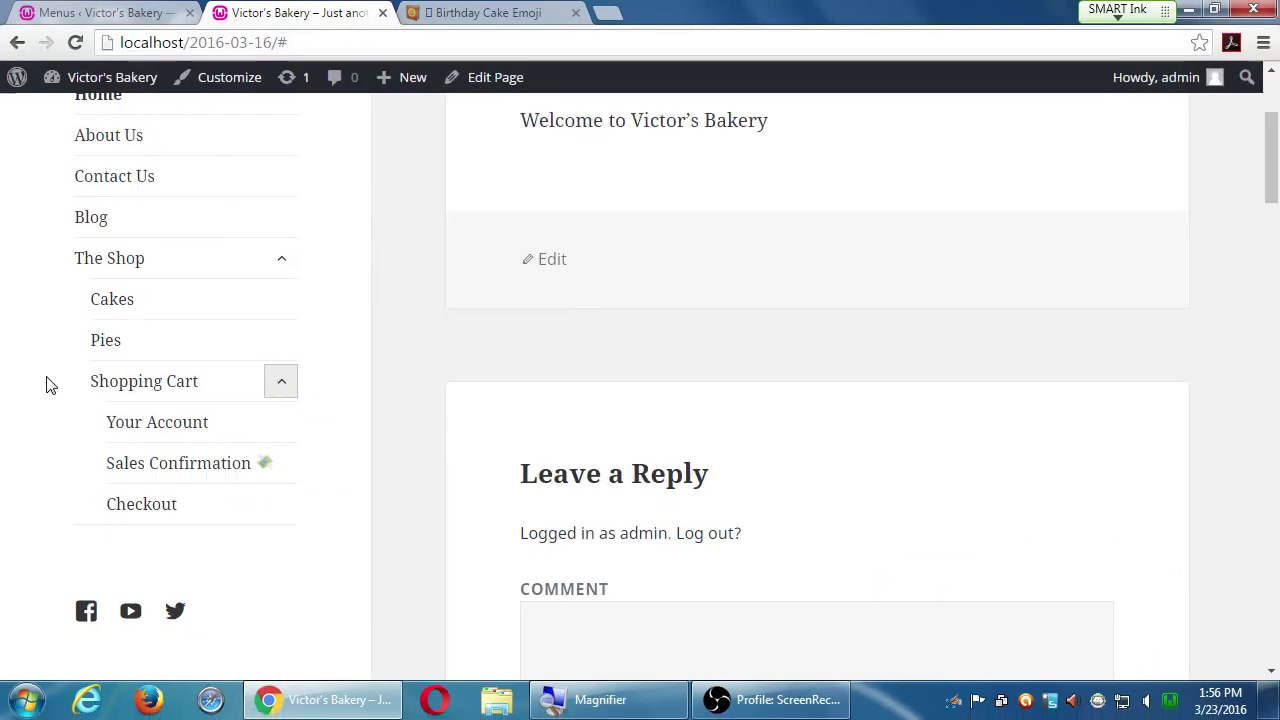
Collapse the Shopping Cart submenu on the live site, and test the Pies and Cakes links under The Shop.
{"action": "left_click", "coordinate": [290, 392]}
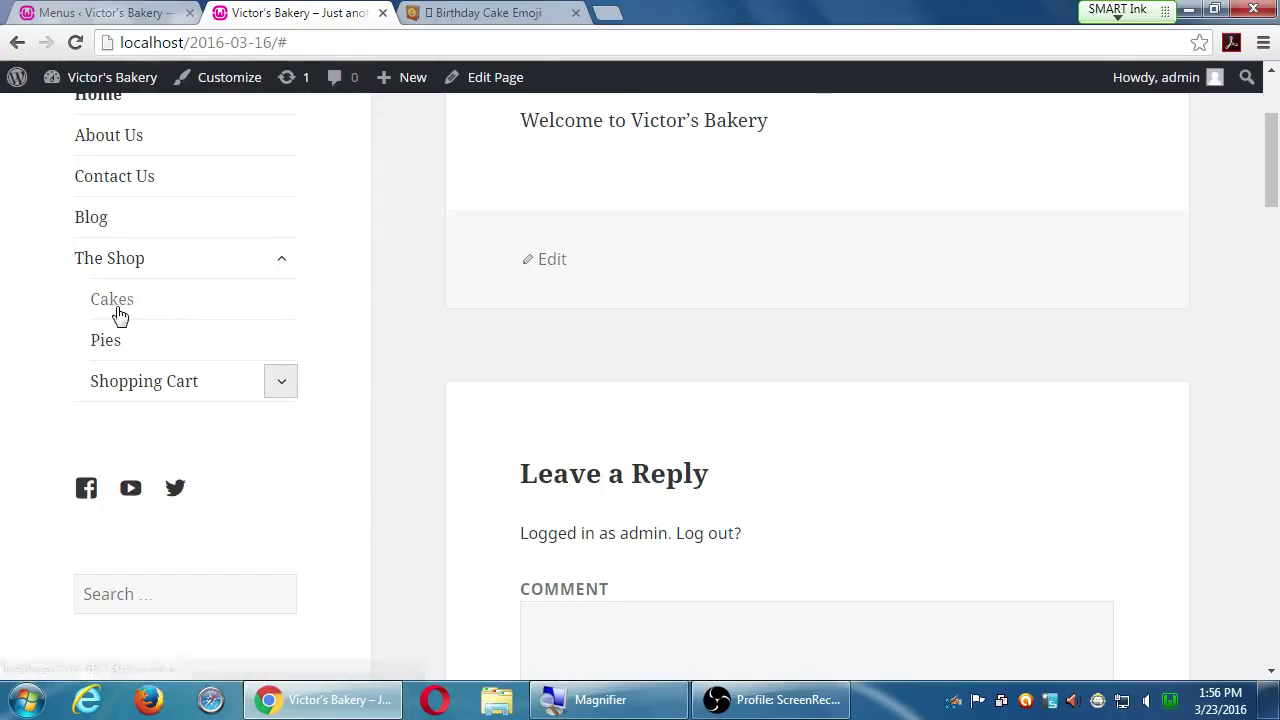
{"action": "left_click", "coordinate": [117, 342]}
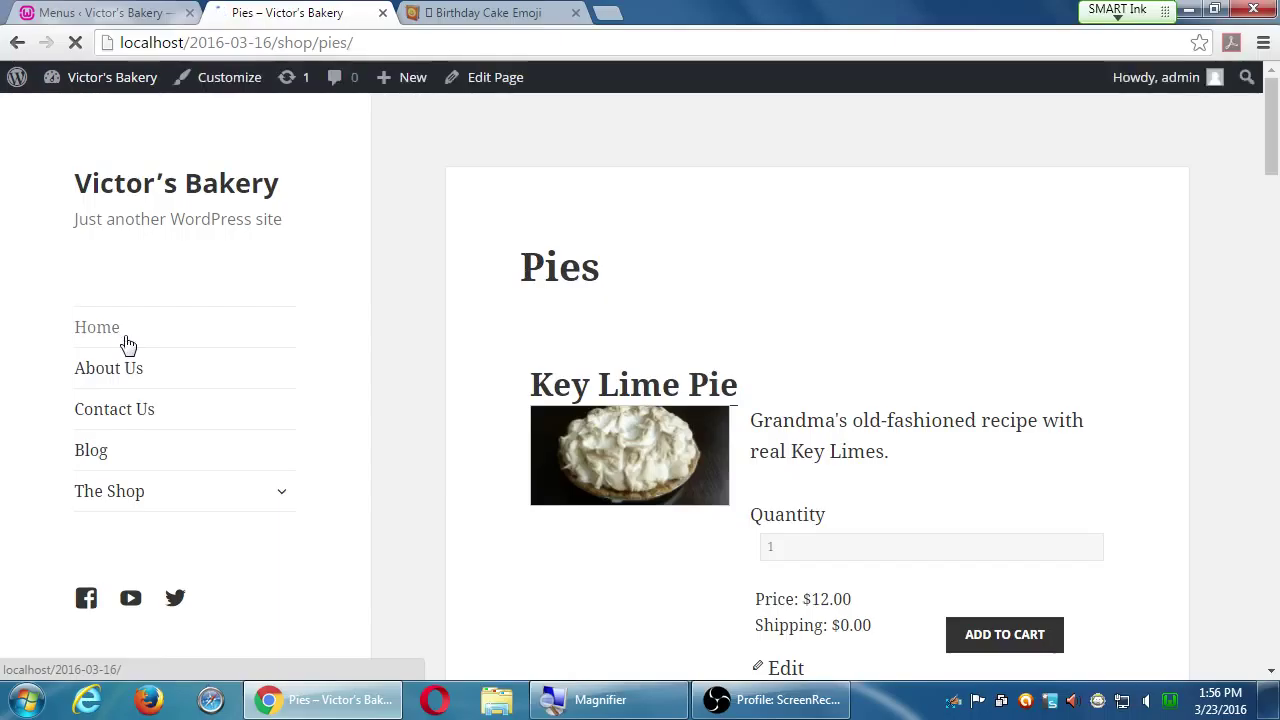
{"action": "left_click", "coordinate": [280, 500]}
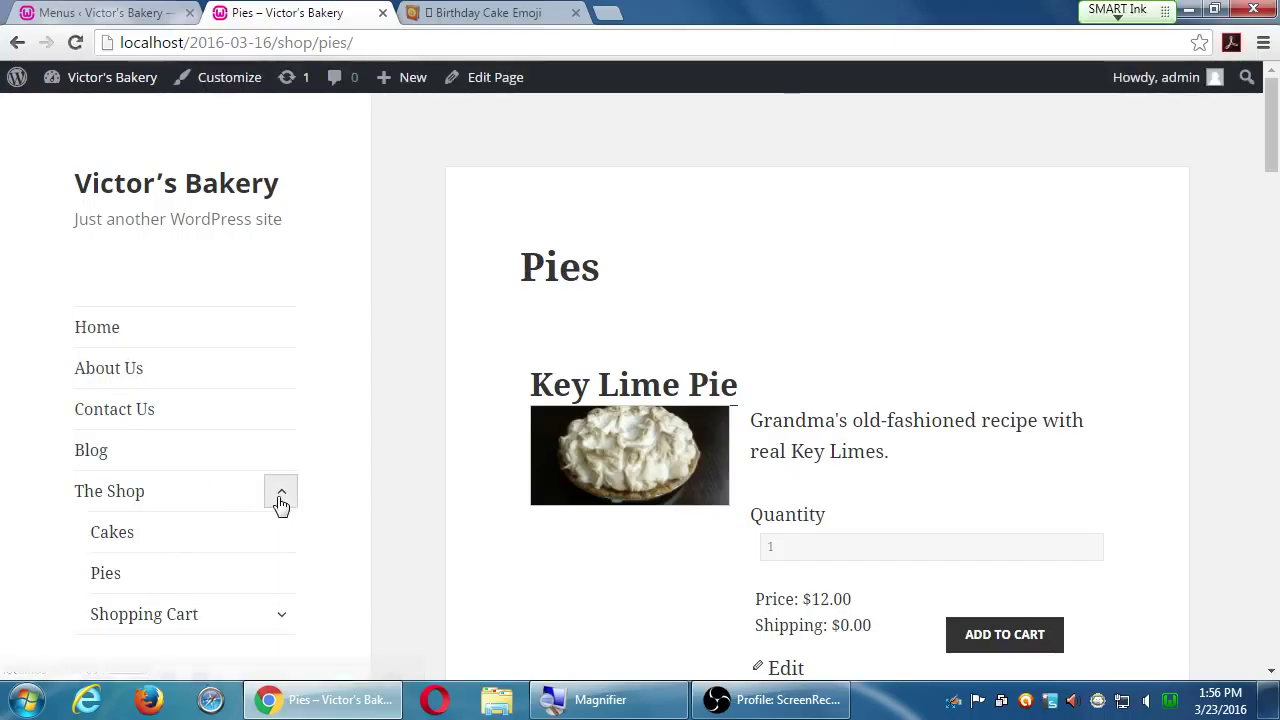
{"action": "left_click", "coordinate": [131, 541]}
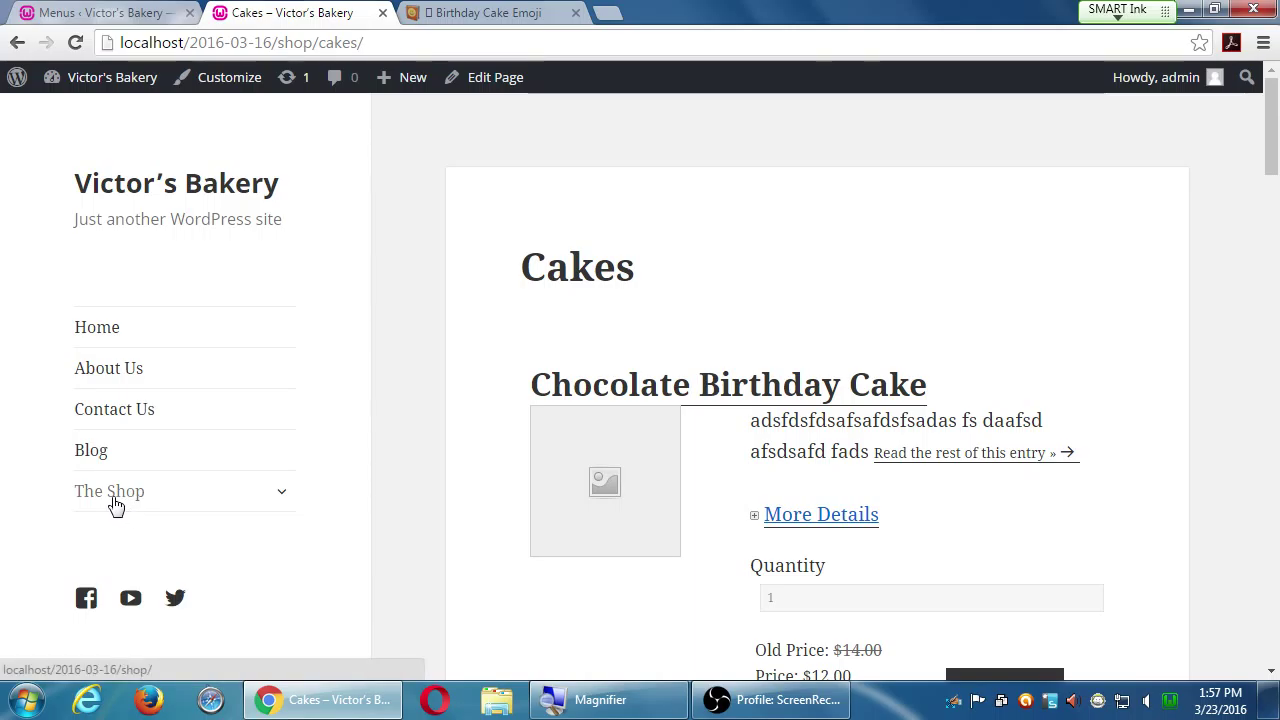
Open The Shop page from the live menu and look through its full product listing.
{"action": "left_click", "coordinate": [113, 495]}
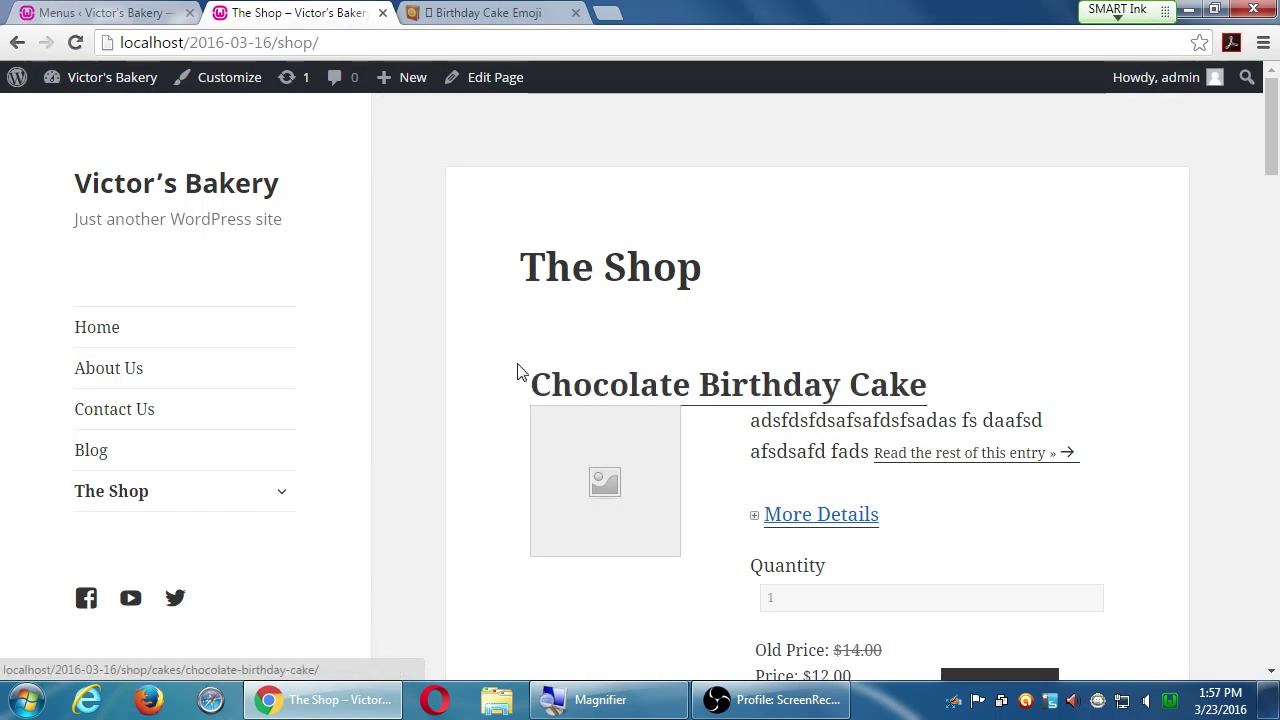
{"action": "scroll", "coordinate": [516, 373], "scroll_direction": "down", "scroll_amount": 20}
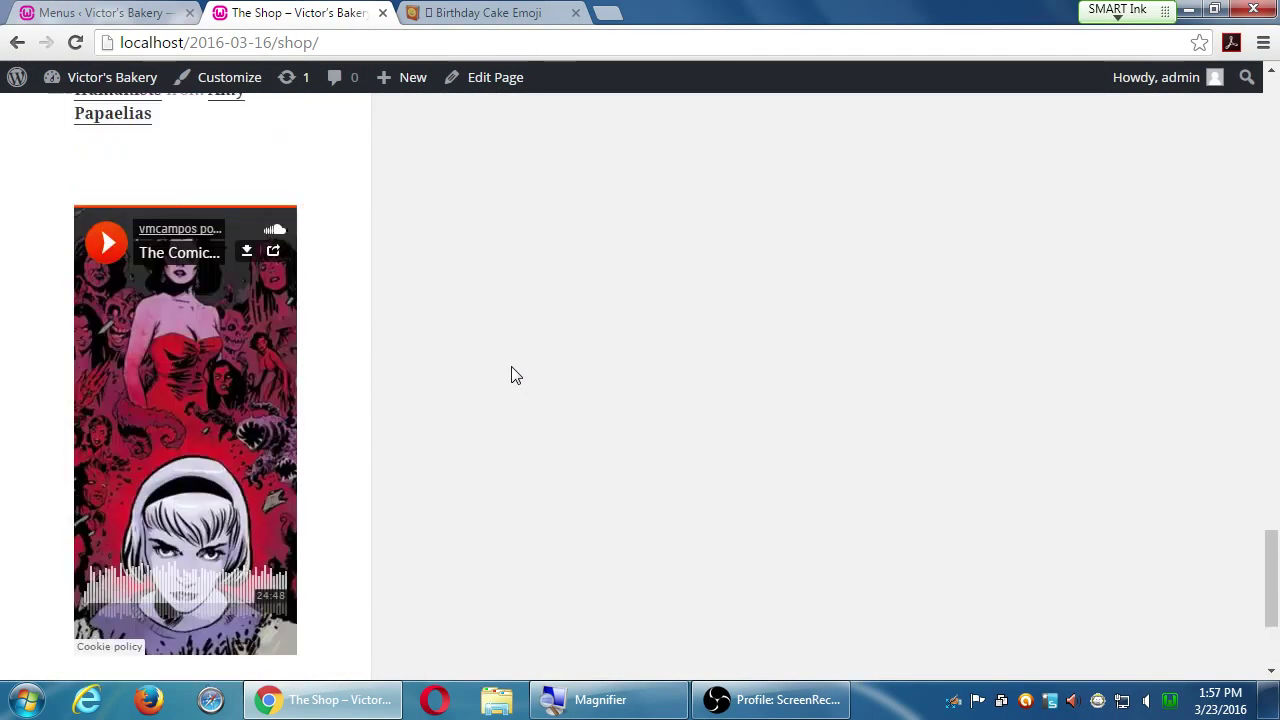
{"action": "scroll", "coordinate": [513, 375], "scroll_direction": "up", "scroll_amount": 20}
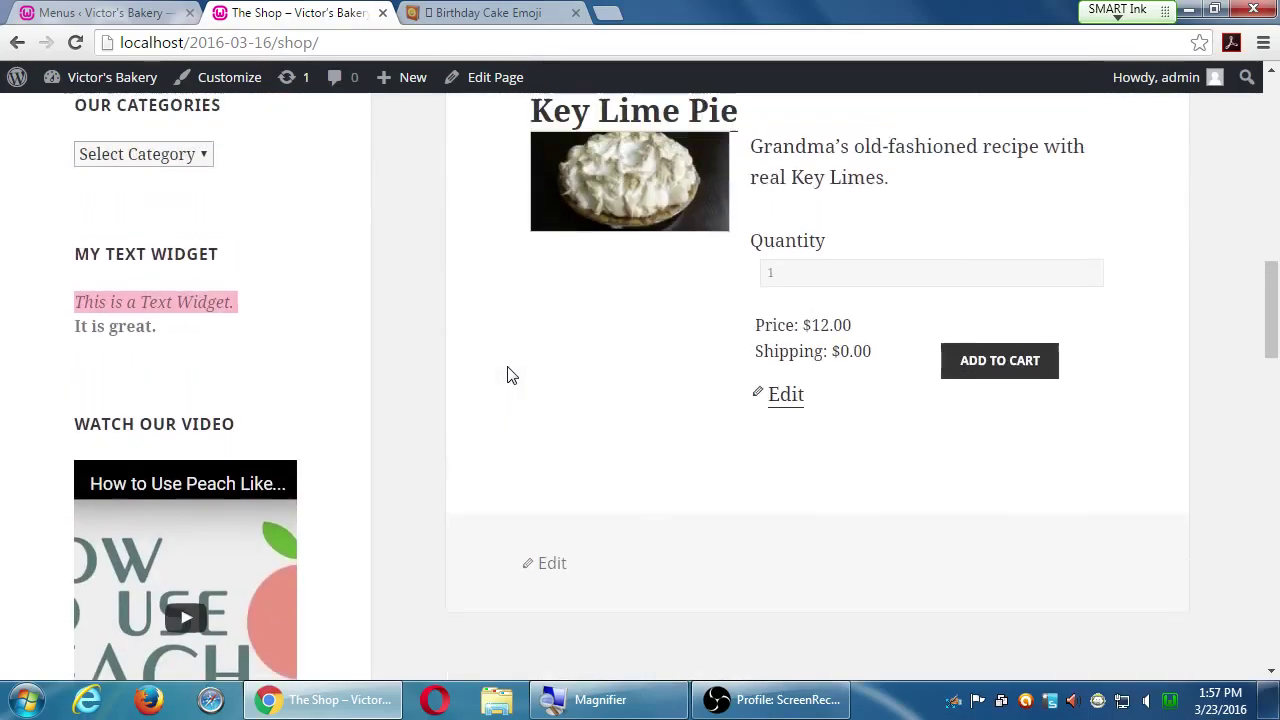
{"action": "scroll", "coordinate": [510, 375], "scroll_direction": "up", "scroll_amount": 6}
{"action": "scroll", "coordinate": [507, 375], "scroll_direction": "up", "scroll_amount": 6}
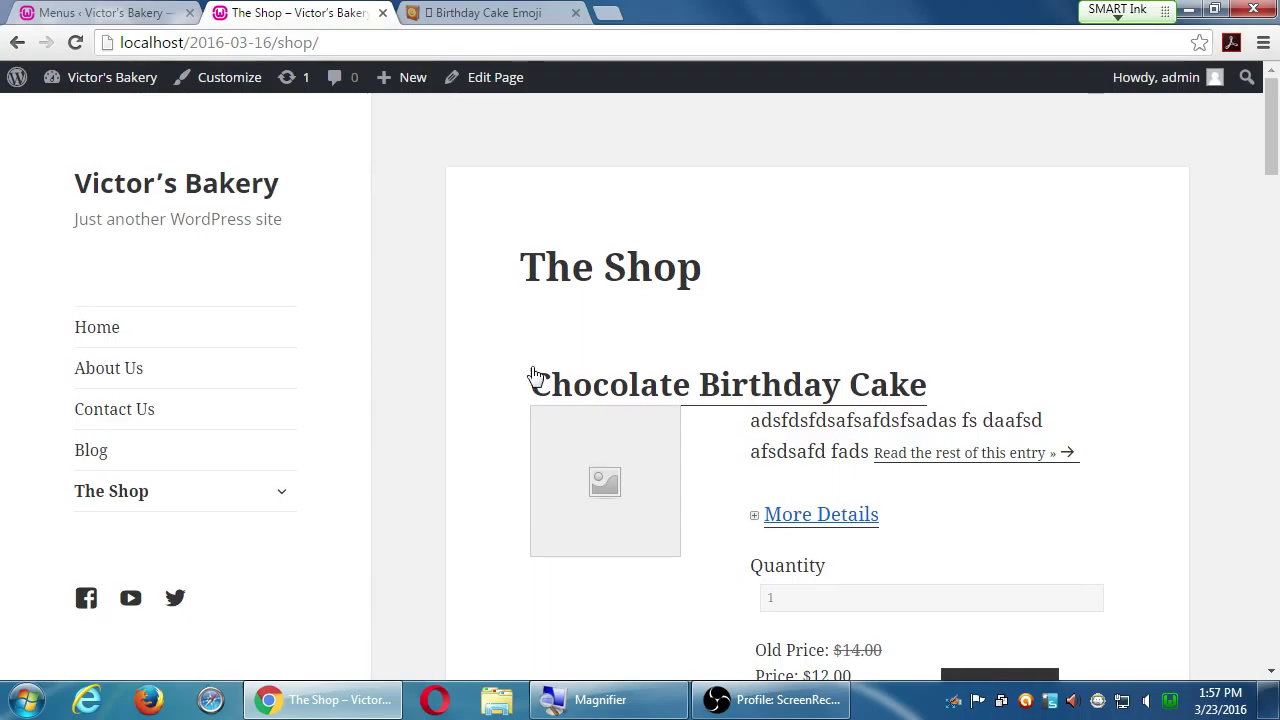
Return to the Menus admin page and review the nested items of the Main Menu structure.
{"action": "left_click", "coordinate": [133, 10]}
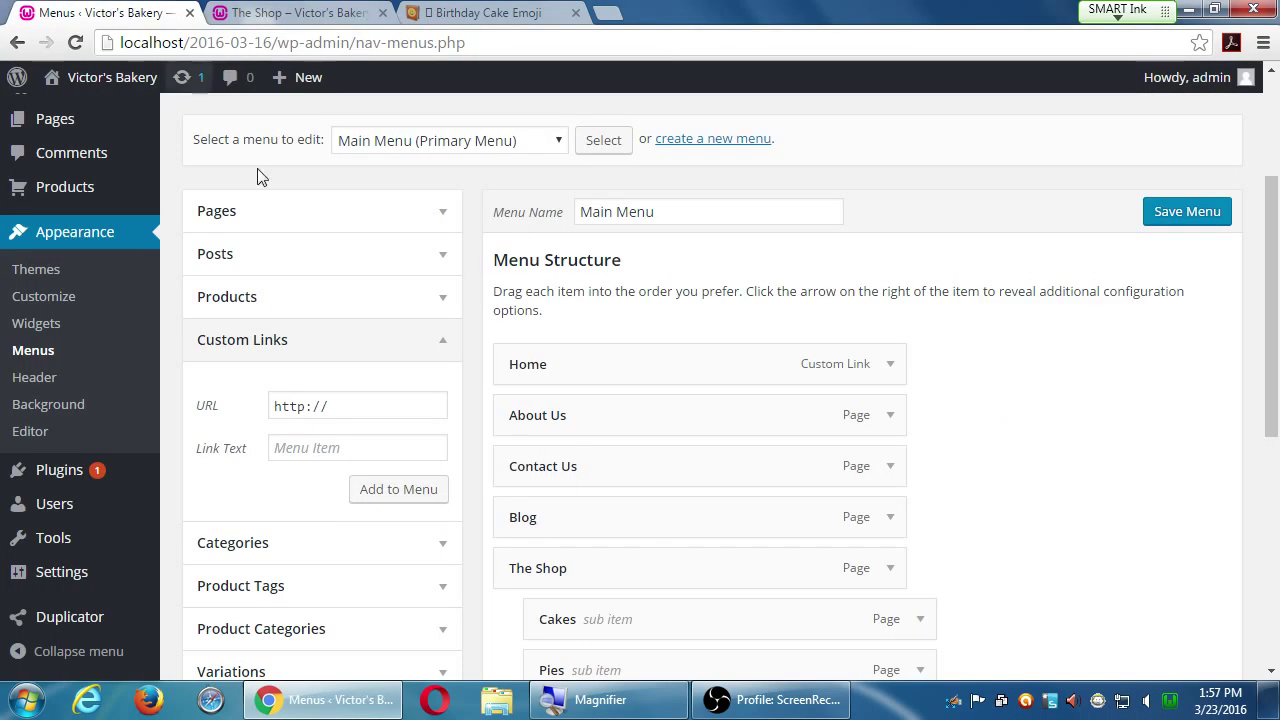
{"action": "scroll", "coordinate": [570, 455], "scroll_direction": "down", "scroll_amount": 3}
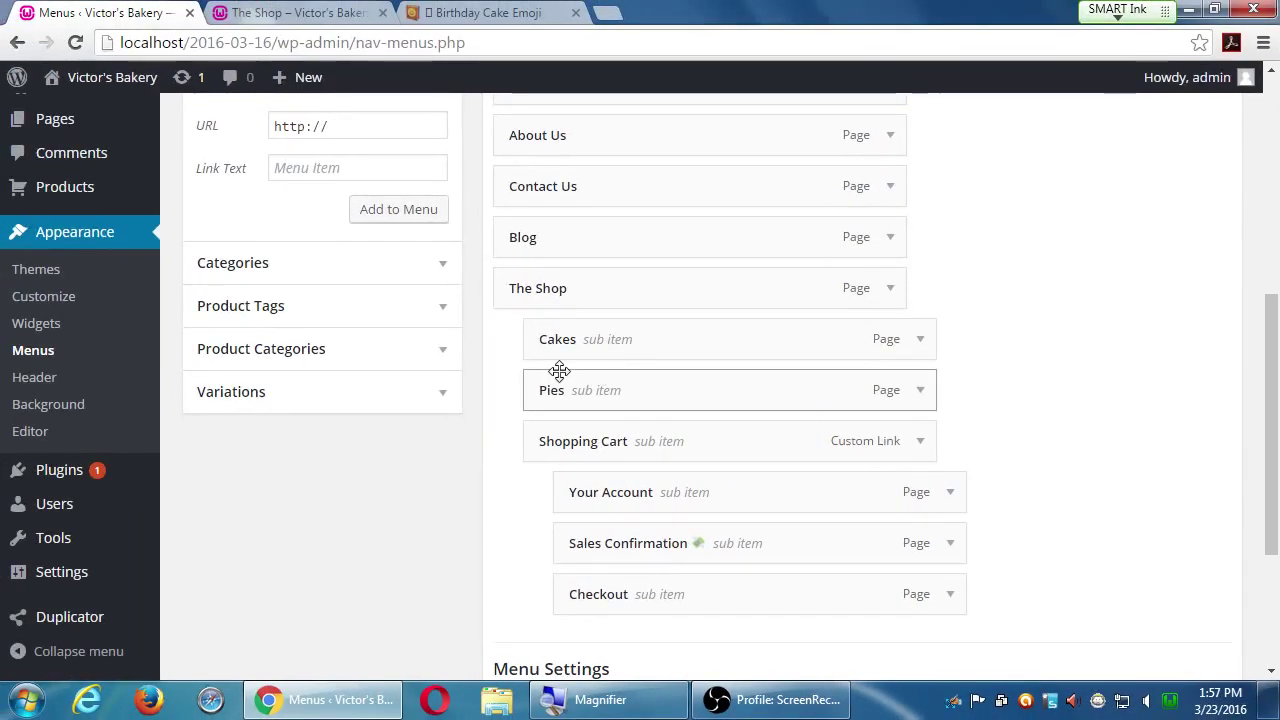
{"action": "scroll", "coordinate": [559, 371], "scroll_direction": "up", "scroll_amount": 2}
{"action": "scroll", "coordinate": [559, 371], "scroll_direction": "up", "scroll_amount": 3}
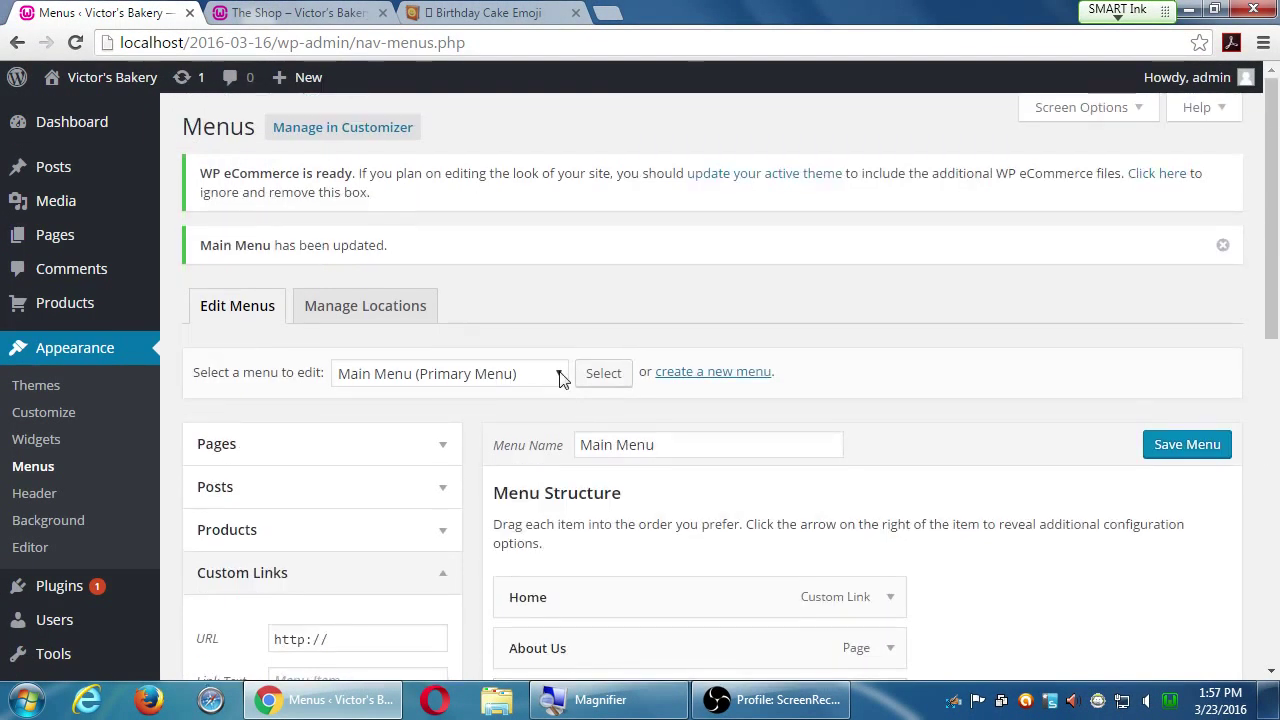
Switch to the live Shop page and expand The Shop submenu to review its item labels.
{"action": "left_click", "coordinate": [300, 12]}
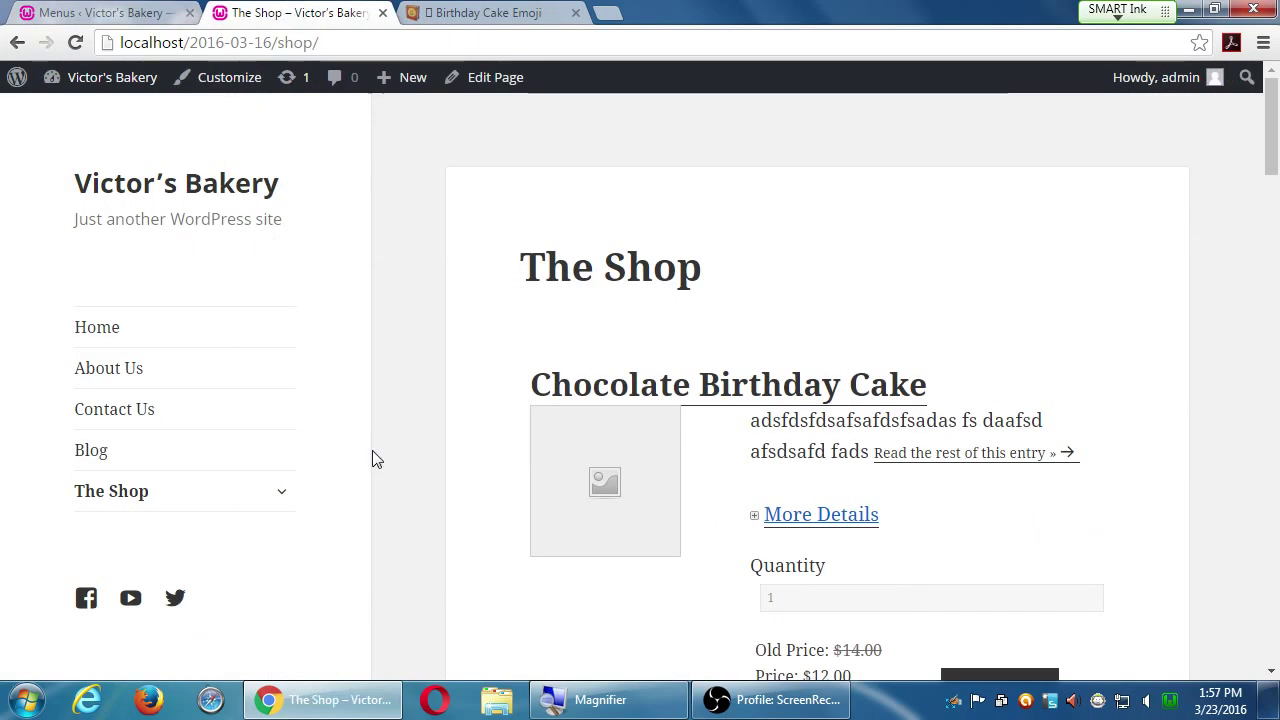
{"action": "left_click", "coordinate": [283, 492]}
{"action": "scroll", "coordinate": [368, 484], "scroll_direction": "down", "scroll_amount": 1}
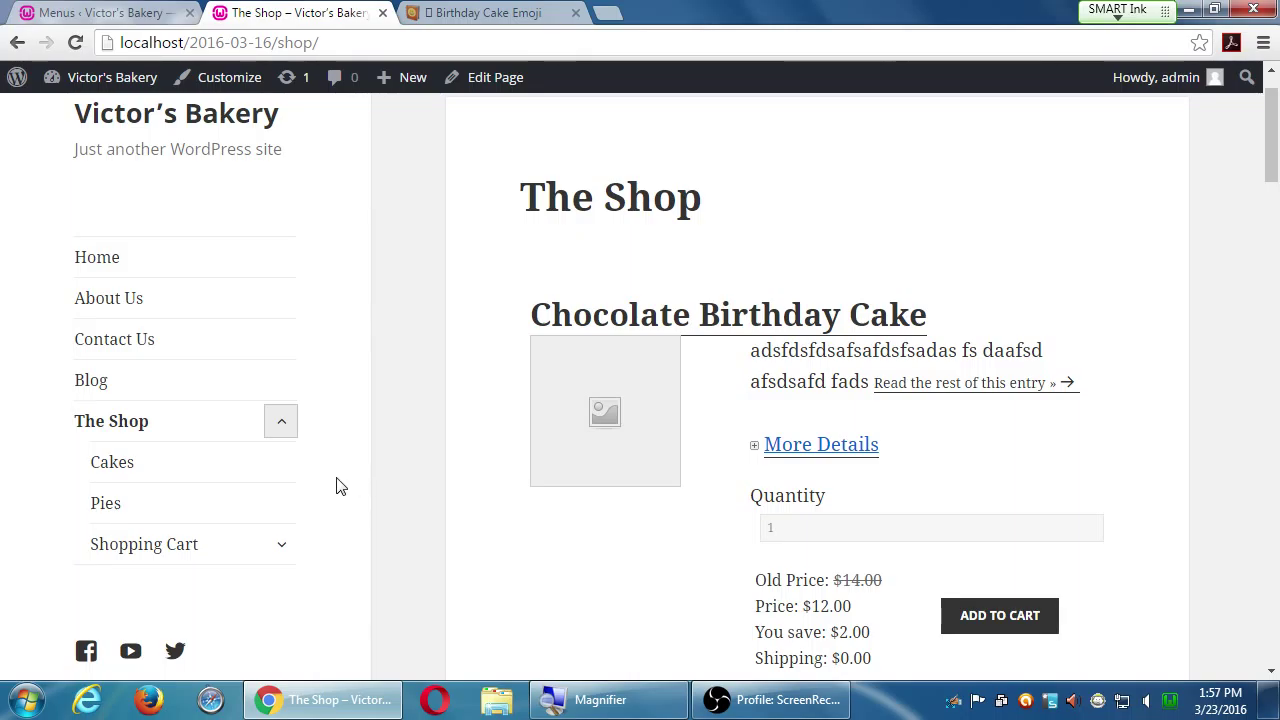
Switch to the Emojipedia Birthday Cake page and copy the cake emoji beside its title.
{"action": "left_click", "coordinate": [495, 10]}
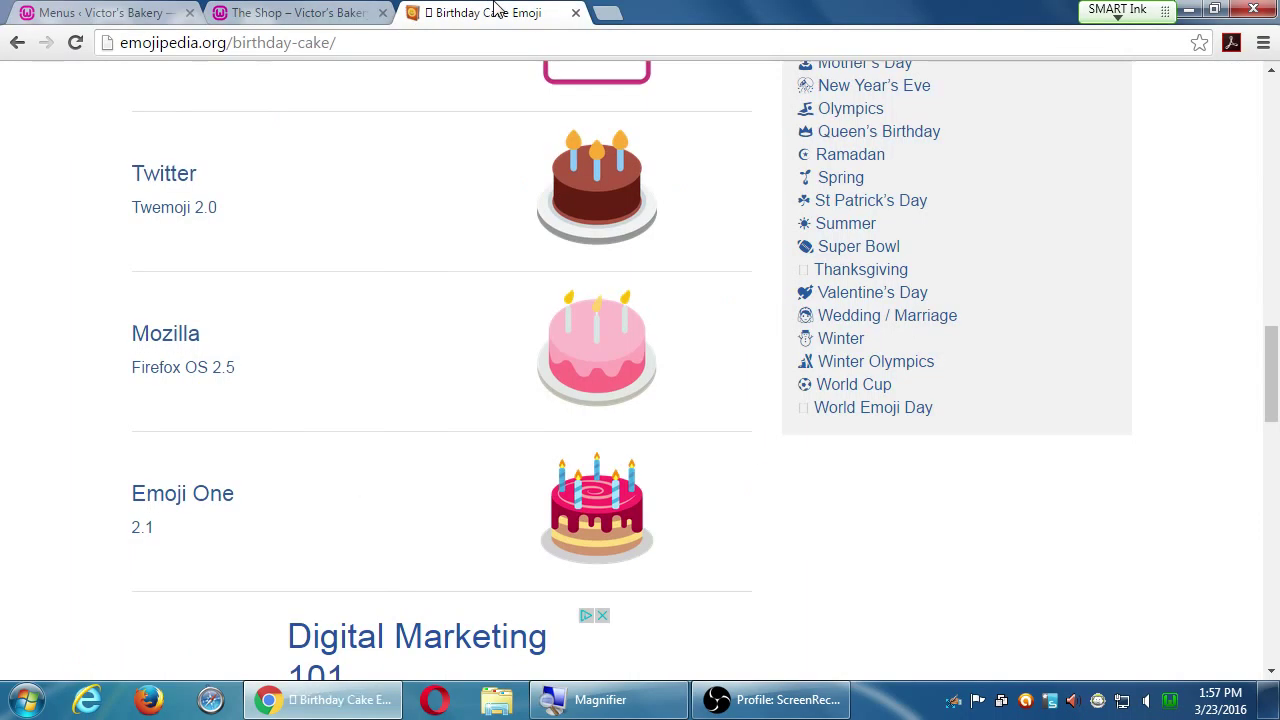
{"action": "scroll", "coordinate": [601, 472], "scroll_direction": "up", "scroll_amount": 2}
{"action": "scroll", "coordinate": [600, 470], "scroll_direction": "up", "scroll_amount": 15}
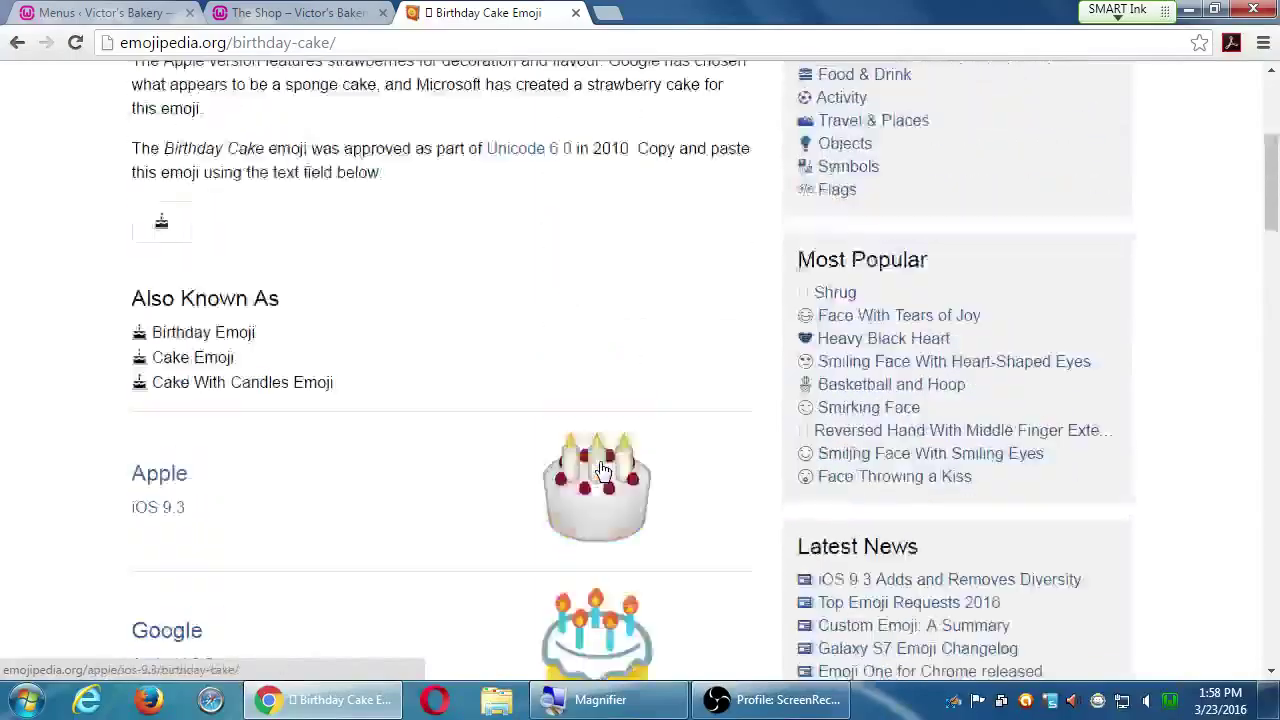
{"action": "double_click", "coordinate": [145, 328]}
{"action": "key", "text": "ctrl+c"}
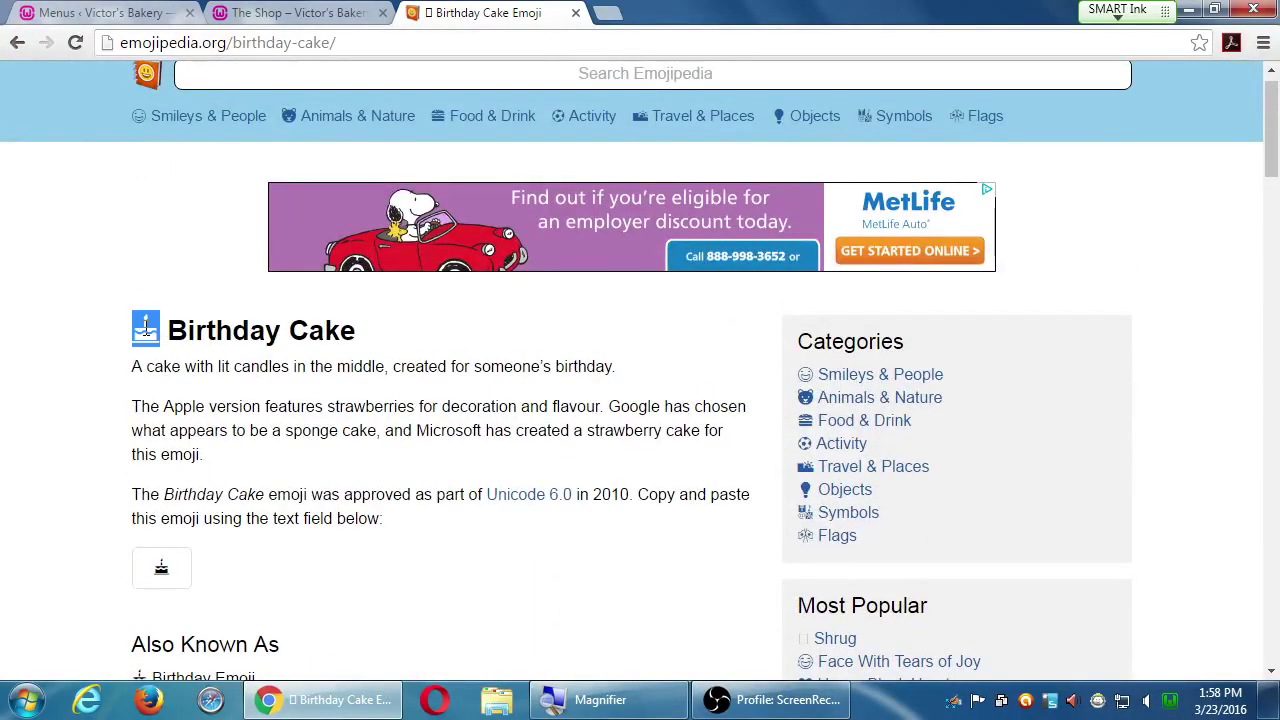
In the Main Menu structure, add the birthday cake emoji before and after "Cakes" in that item's navigation label.
{"action": "left_click", "coordinate": [100, 12]}
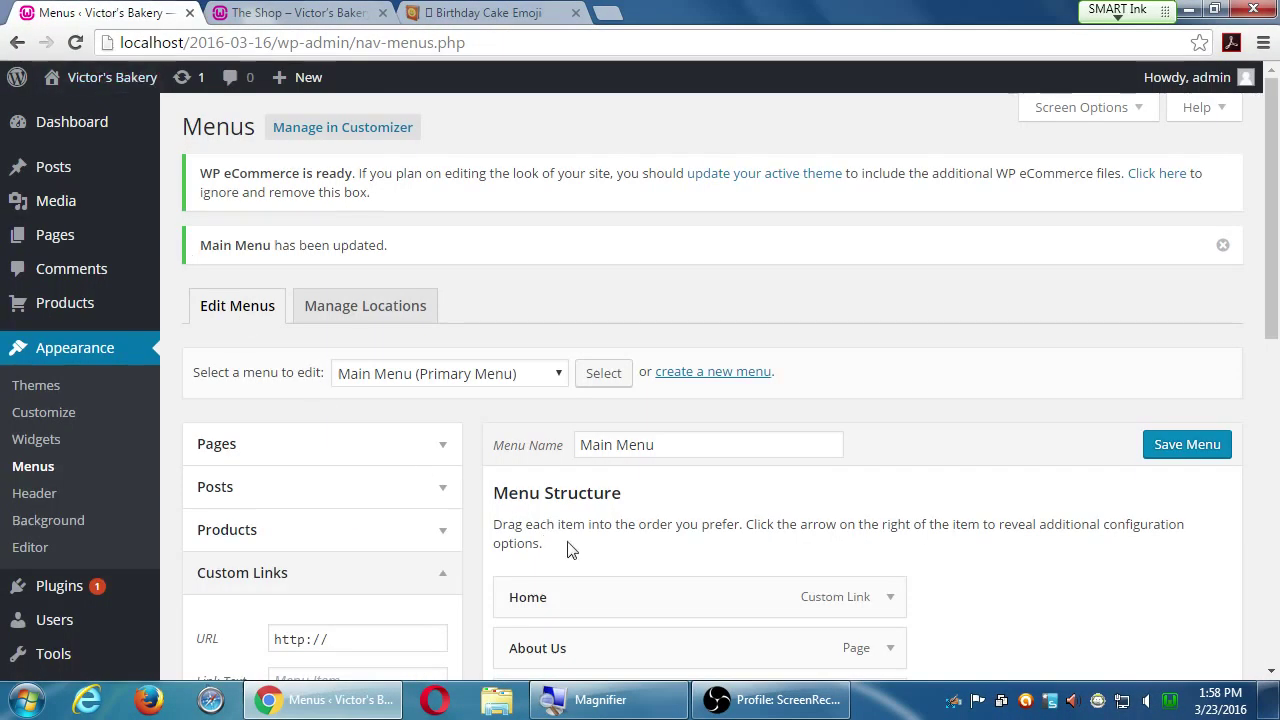
{"action": "scroll", "coordinate": [571, 549], "scroll_direction": "down", "scroll_amount": 4}
{"action": "scroll", "coordinate": [685, 581], "scroll_direction": "down", "scroll_amount": 2}
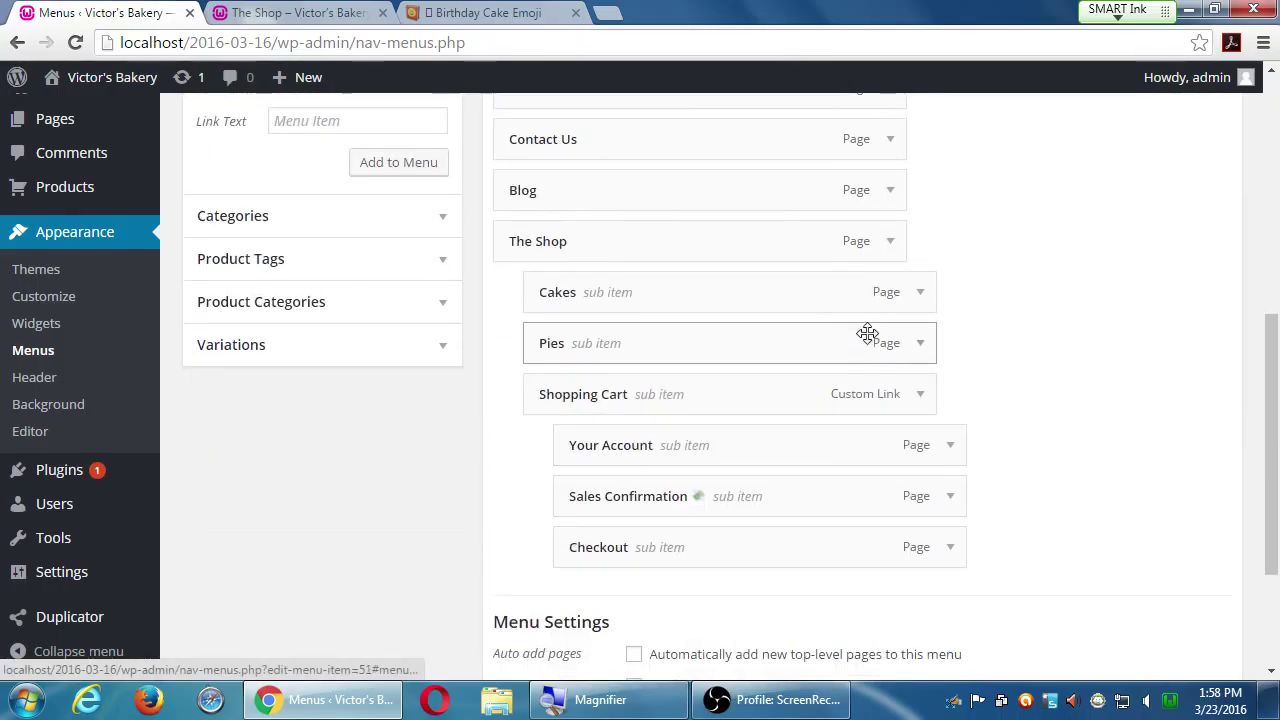
{"action": "left_click", "coordinate": [921, 293]}
{"action": "left_click", "coordinate": [760, 359]}
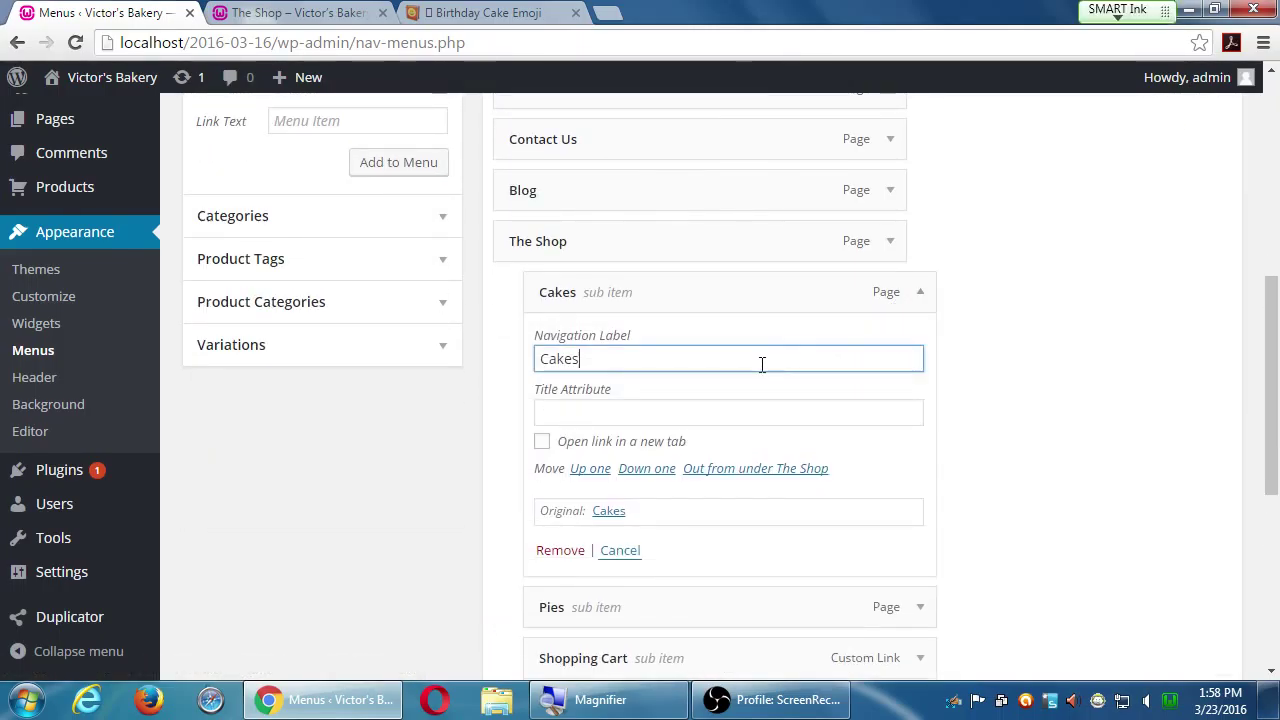
{"action": "key", "text": "Home"}
{"action": "key", "text": "ctrl+v"}
{"action": "key", "text": "ctrl+v"}
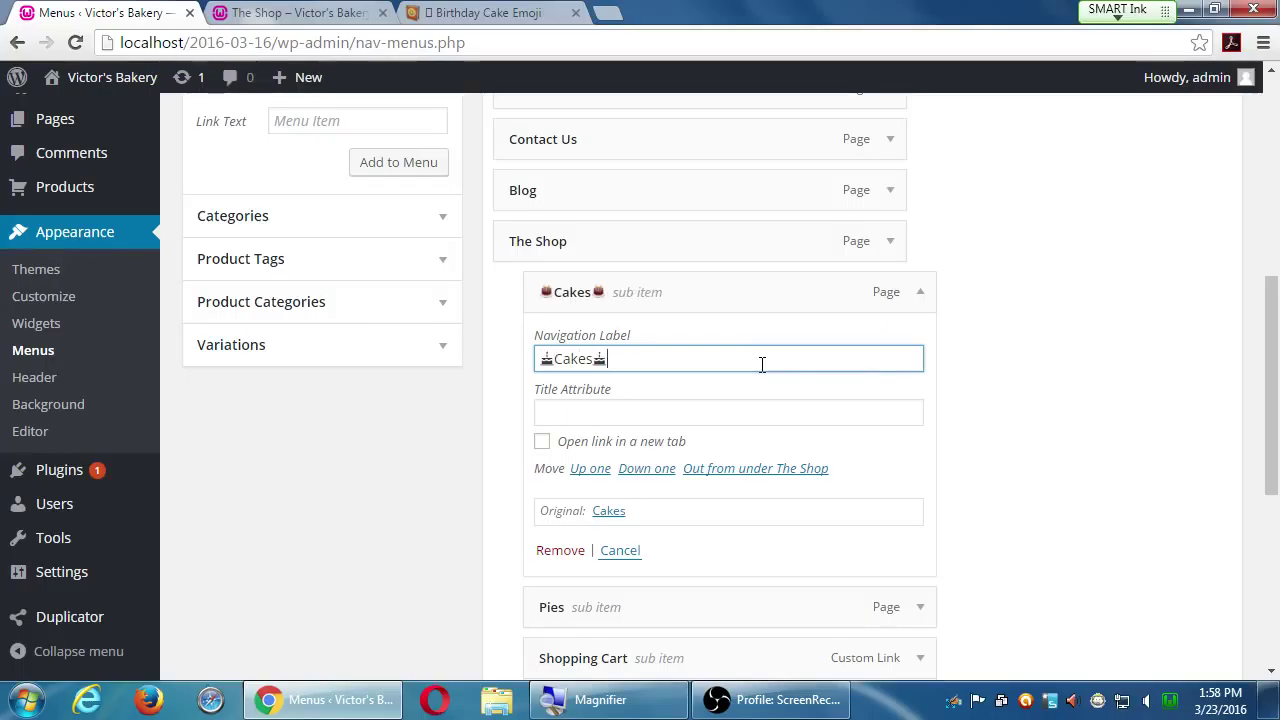
{"action": "left_click", "coordinate": [920, 293]}
Go back to Emojipedia and search it for "pie".
{"action": "left_click", "coordinate": [470, 8]}
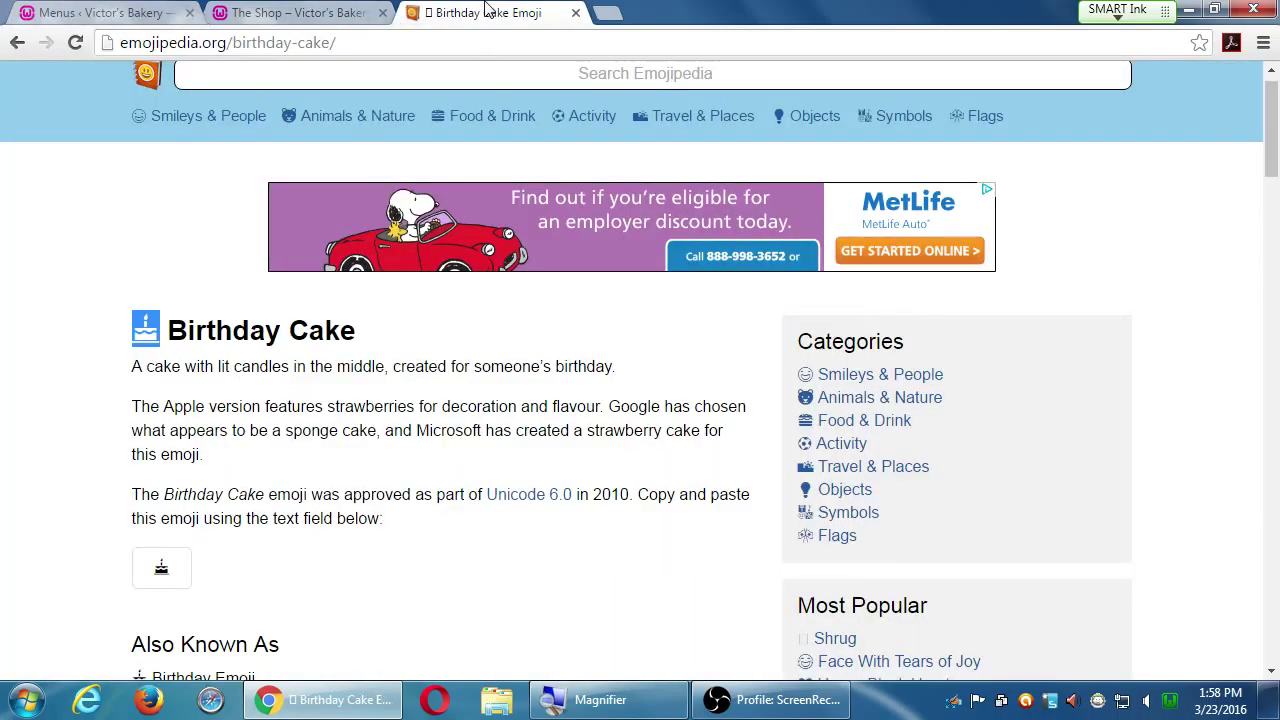
{"action": "scroll", "coordinate": [392, 342], "scroll_direction": "up", "scroll_amount": 1}
{"action": "left_click", "coordinate": [411, 96]}
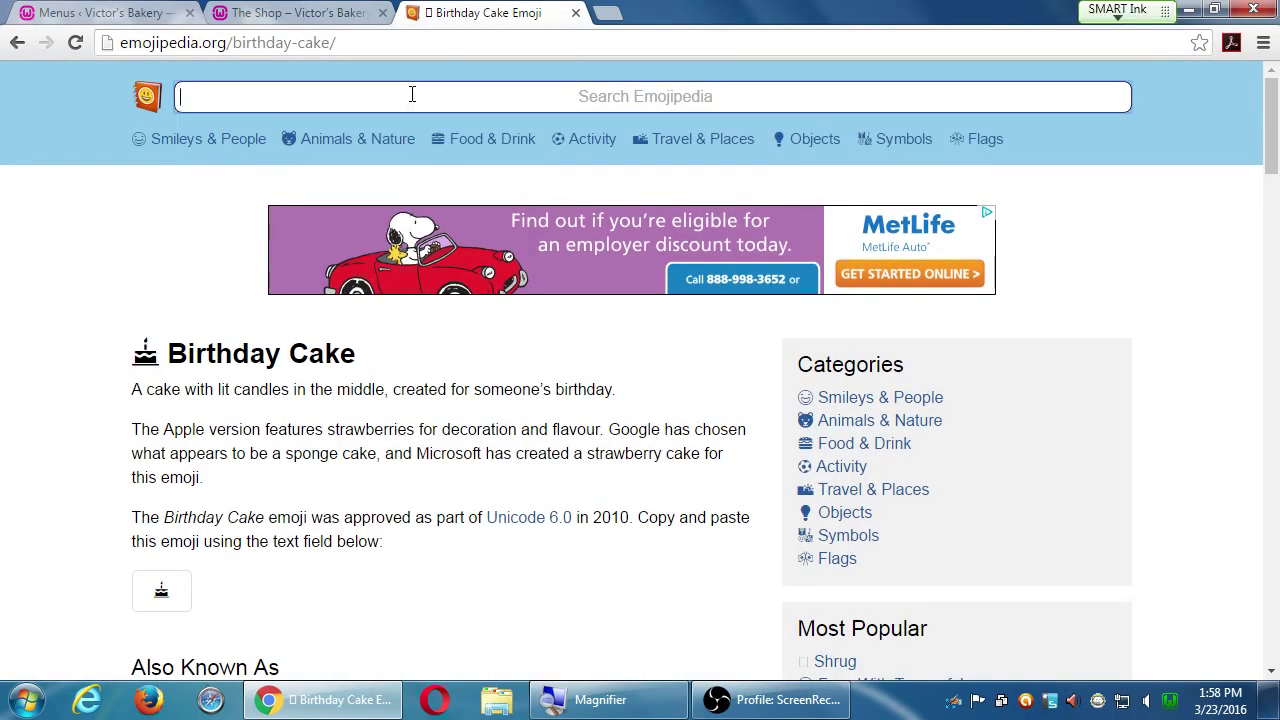
{"action": "type", "text": "pie"}
{"action": "key", "text": "Return"}
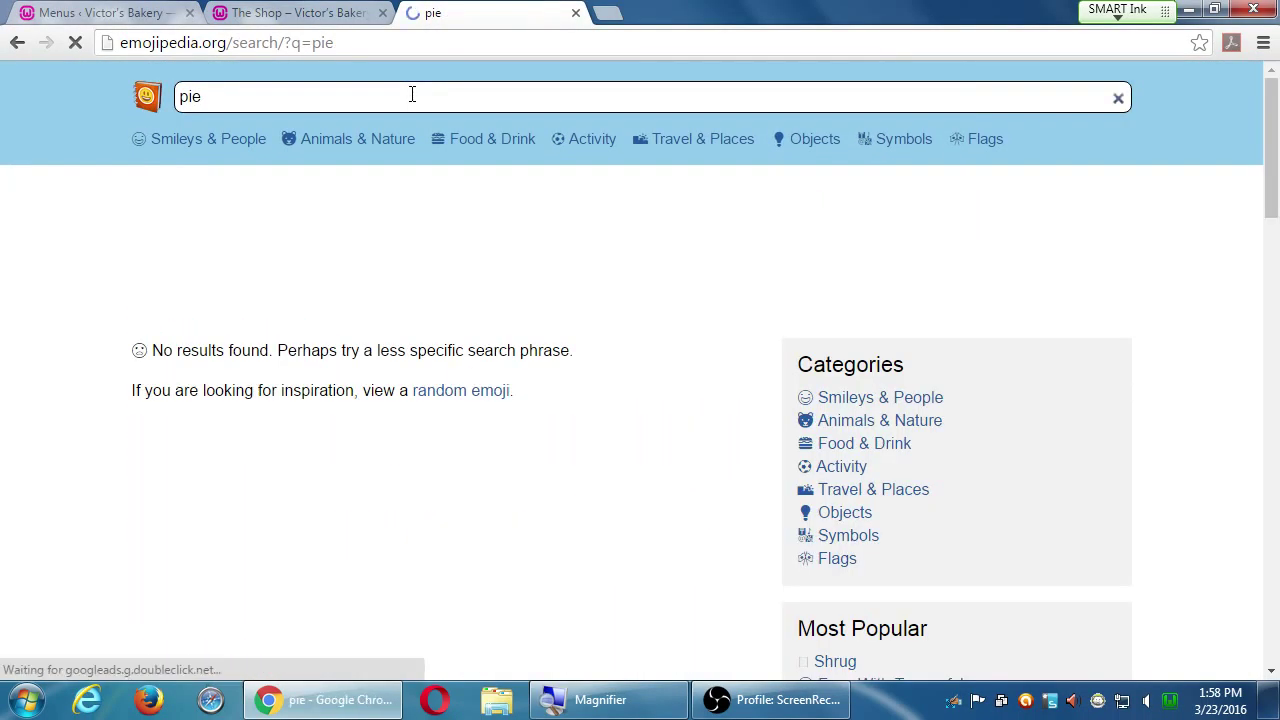
Search Emojipedia for "cake", open the Shortcake result, and copy the shortcake emoji beside its title.
{"action": "left_click", "coordinate": [411, 94]}
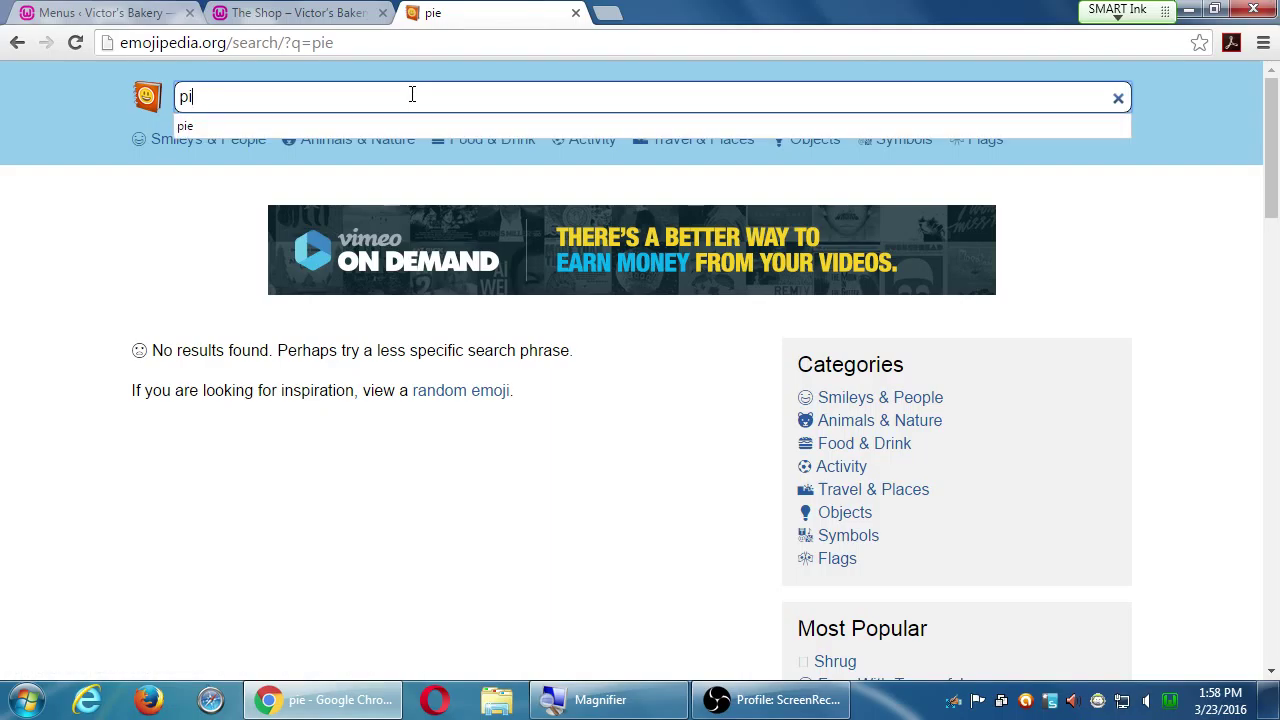
{"action": "key", "text": "BackSpace"}
{"action": "key", "text": "BackSpace"}
{"action": "type", "text": "cake"}
{"action": "key", "text": "Return"}
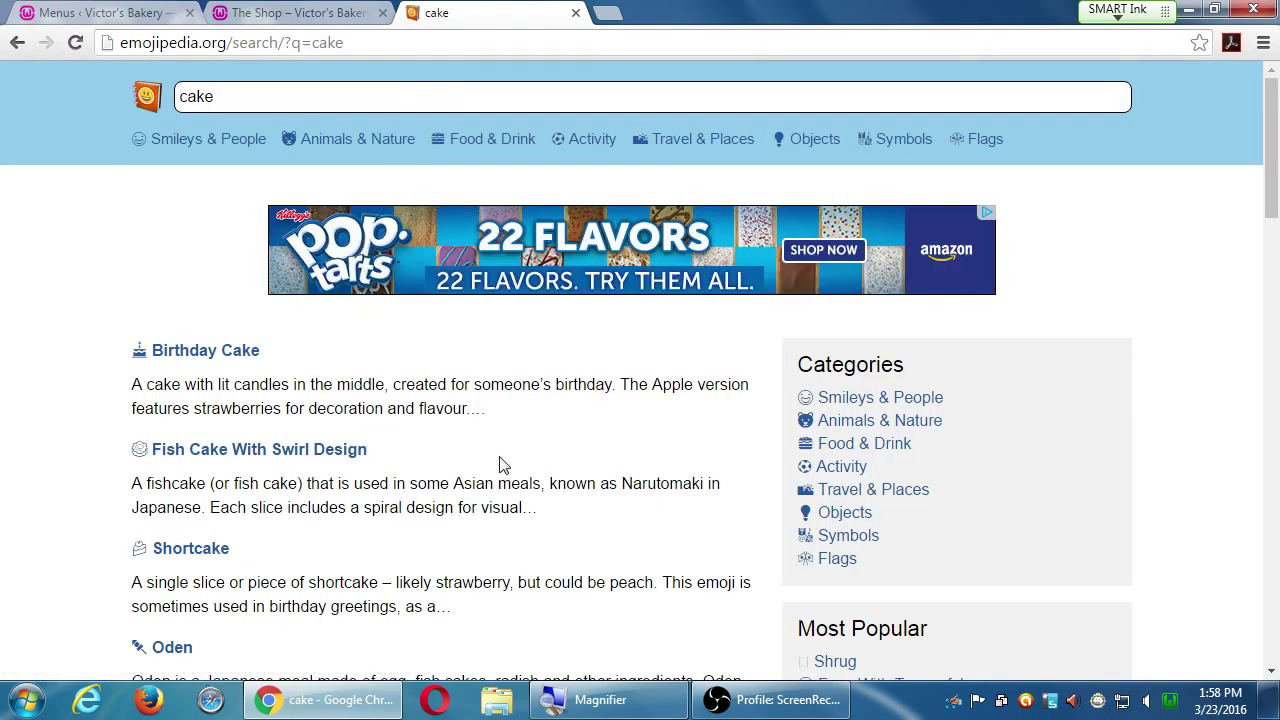
{"action": "scroll", "coordinate": [503, 465], "scroll_direction": "down", "scroll_amount": 1}
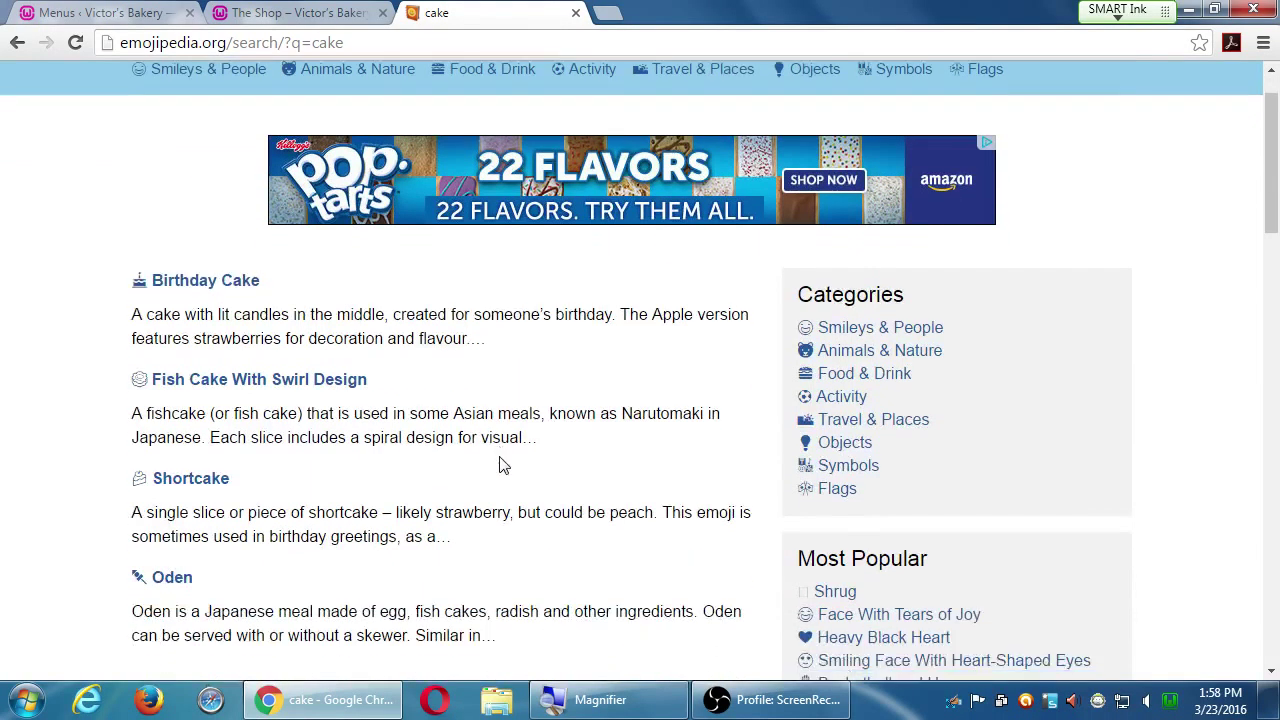
{"action": "left_click", "coordinate": [200, 463]}
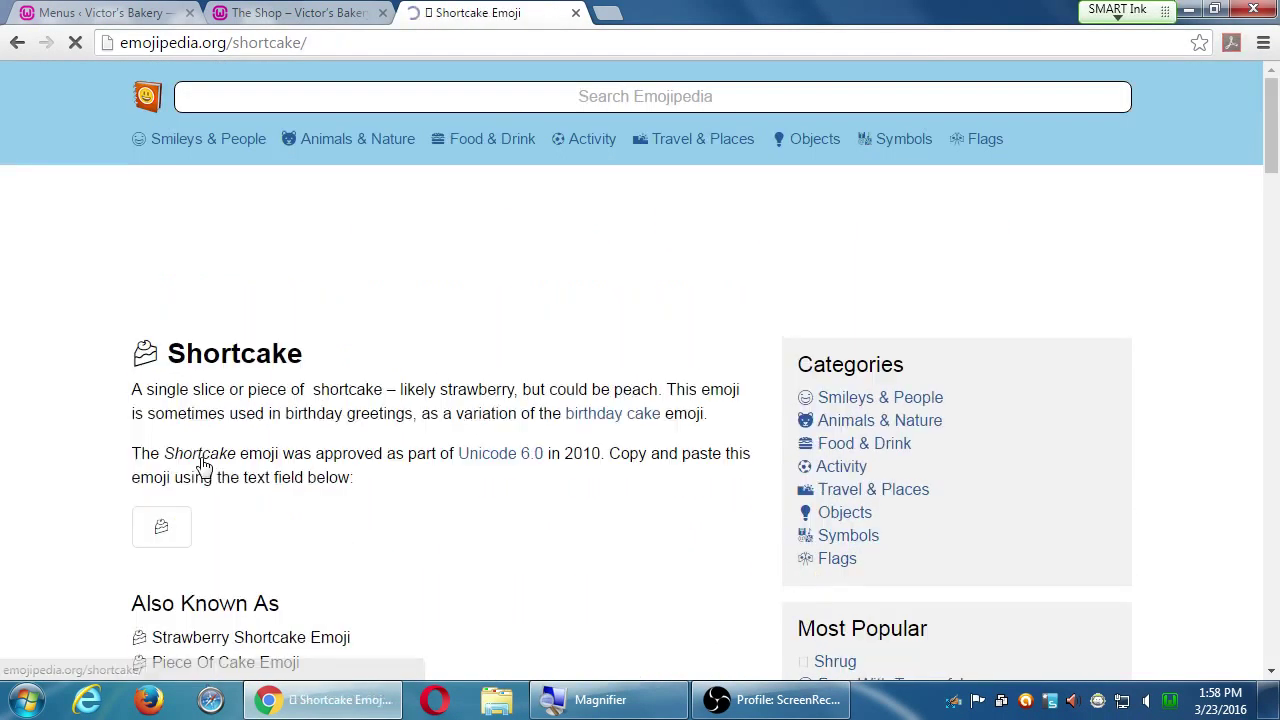
{"action": "scroll", "coordinate": [338, 532], "scroll_direction": "down", "scroll_amount": 4}
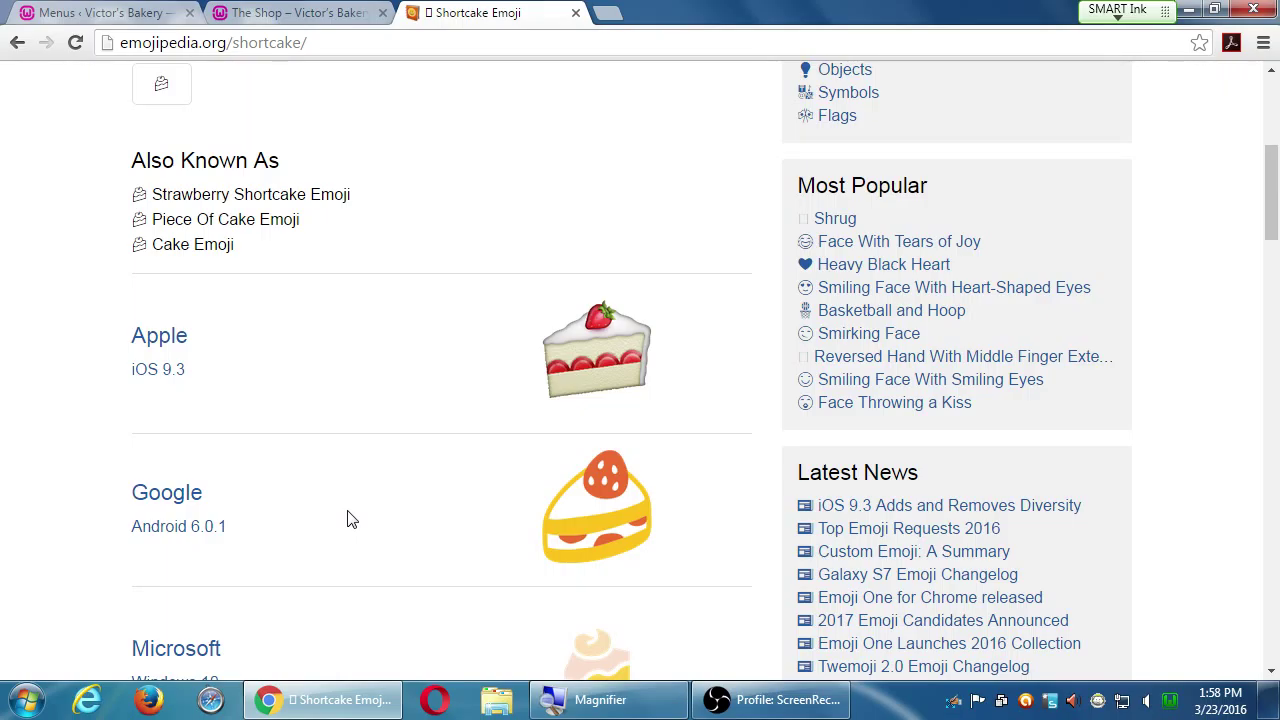
{"action": "scroll", "coordinate": [350, 520], "scroll_direction": "up", "scroll_amount": 4}
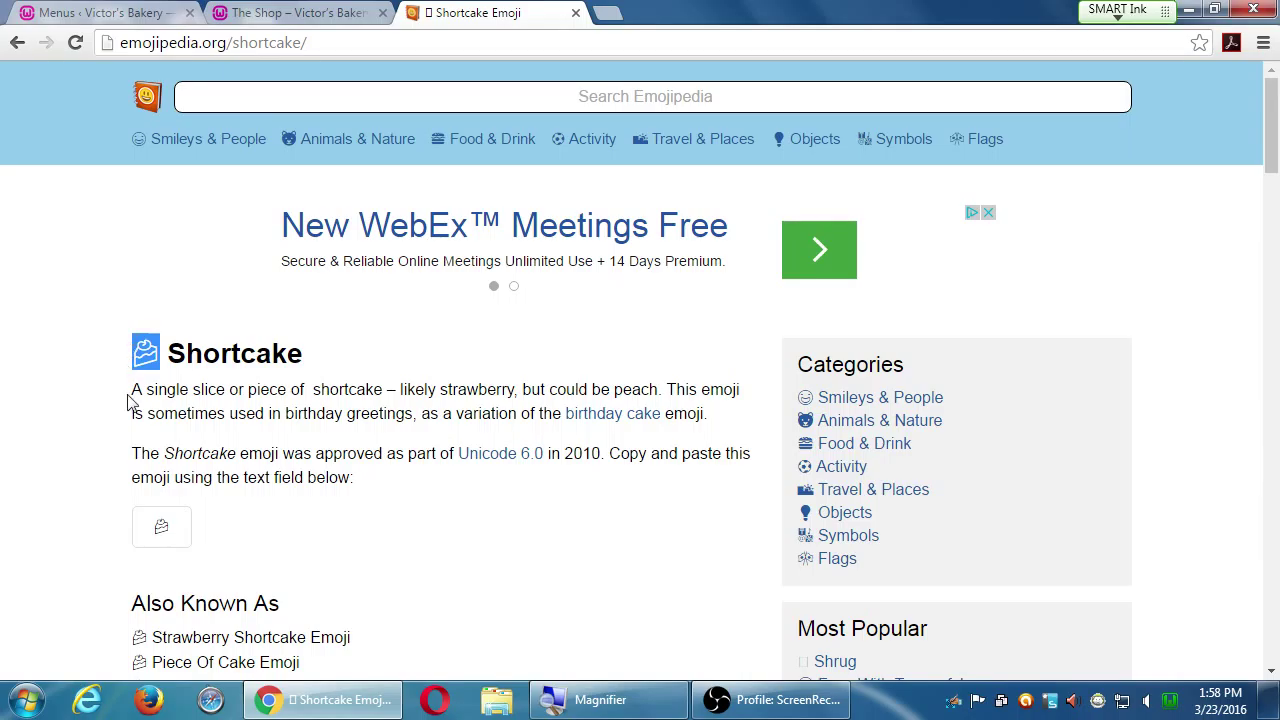
In the Main Menu structure, add the shortcake emoji before and after "Pies" in that item's navigation label.
{"action": "key", "text": "ctrl+1"}
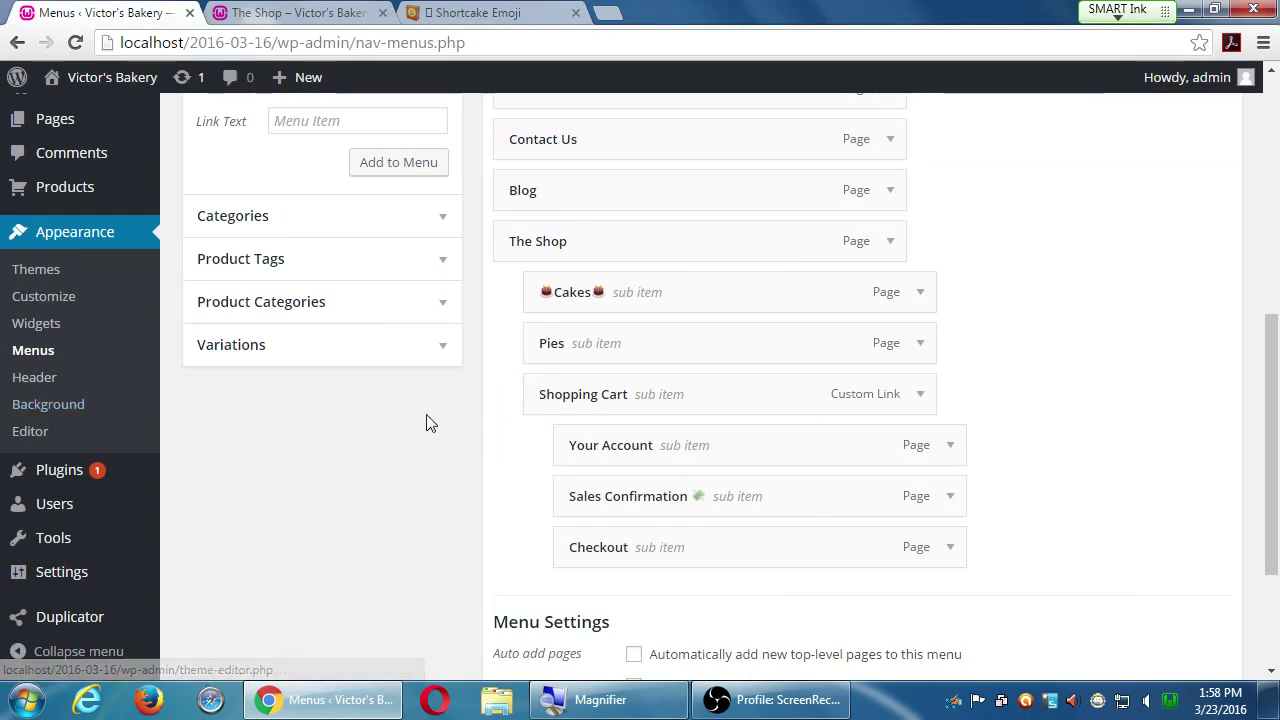
{"action": "left_click", "coordinate": [935, 347]}
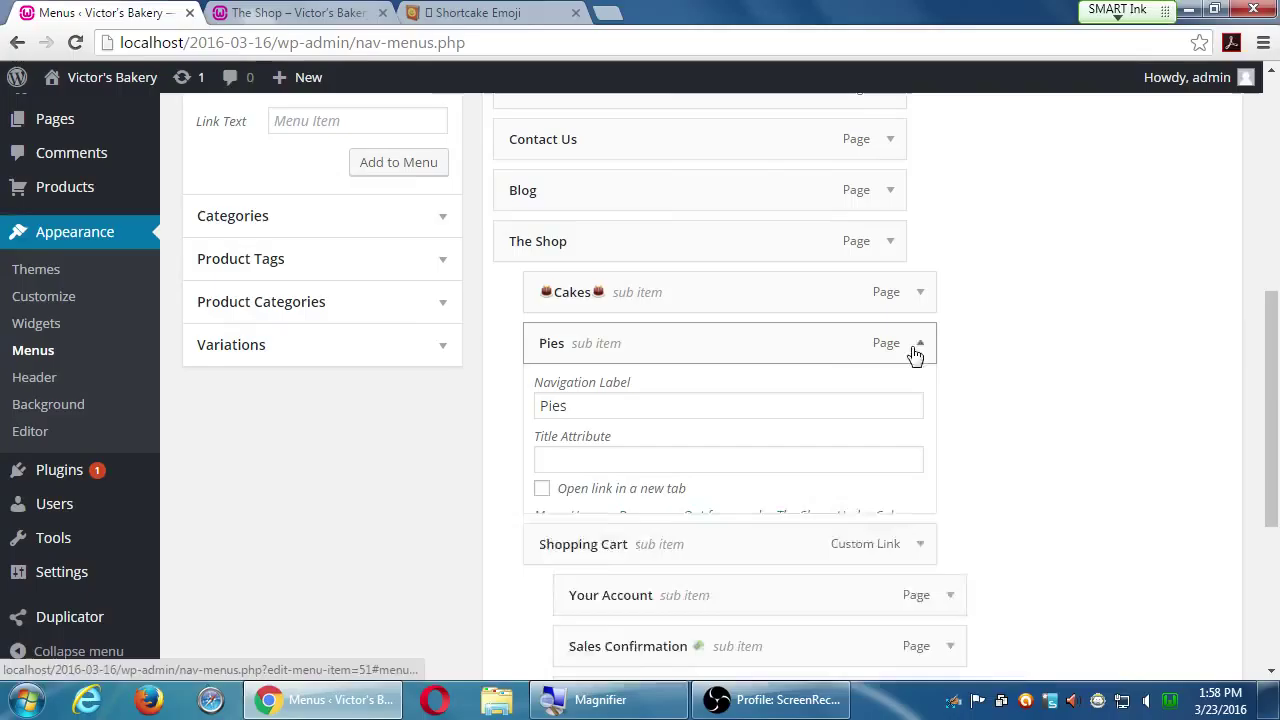
{"action": "left_click", "coordinate": [773, 413]}
{"action": "type", "text": "🍰"}
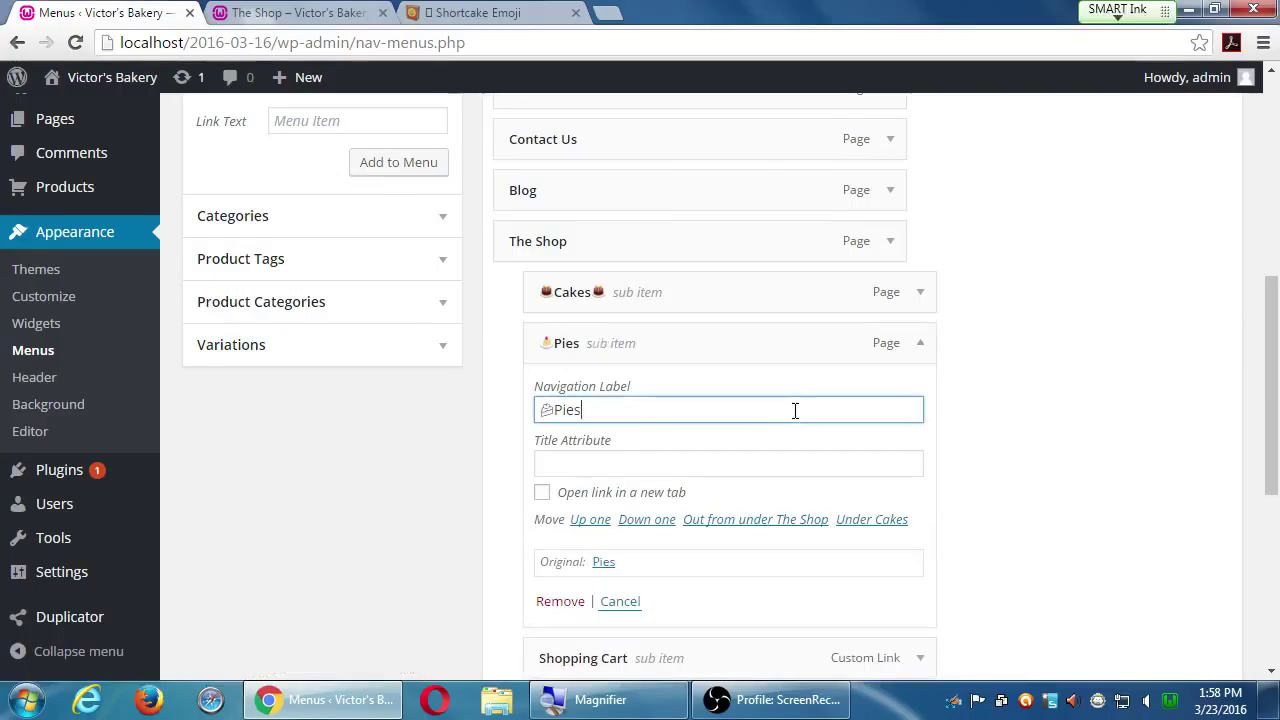
{"action": "key", "text": "End"}
{"action": "type", "text": "🍰"}
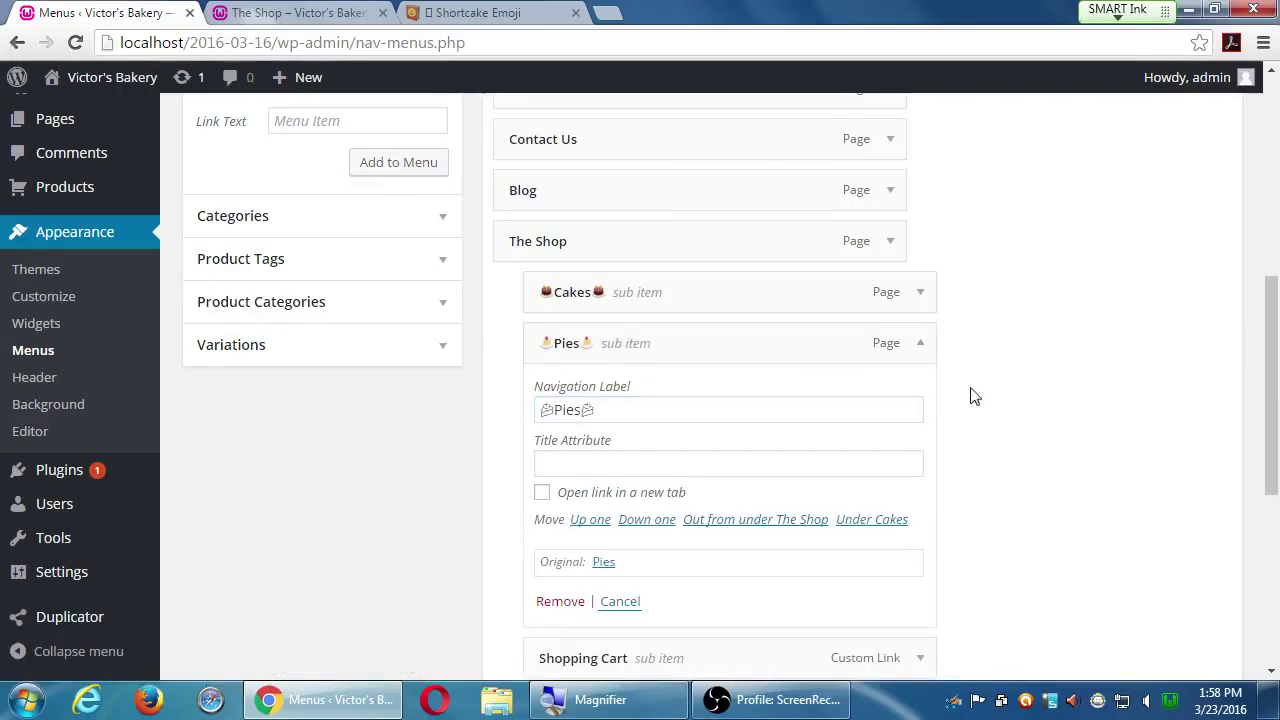
{"action": "left_click", "coordinate": [920, 343]}
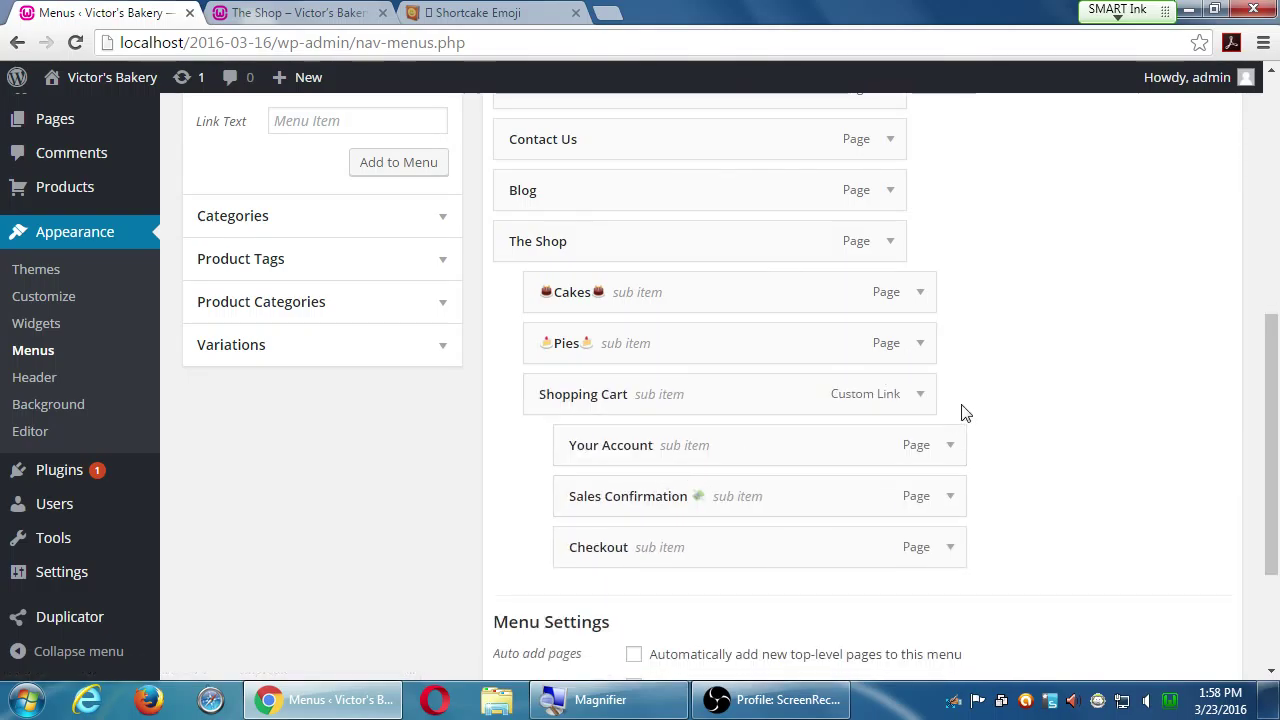
{"action": "scroll", "coordinate": [880, 450], "scroll_direction": "up", "scroll_amount": 4}
{"action": "scroll", "coordinate": [1170, 300], "scroll_direction": "up", "scroll_amount": 2}
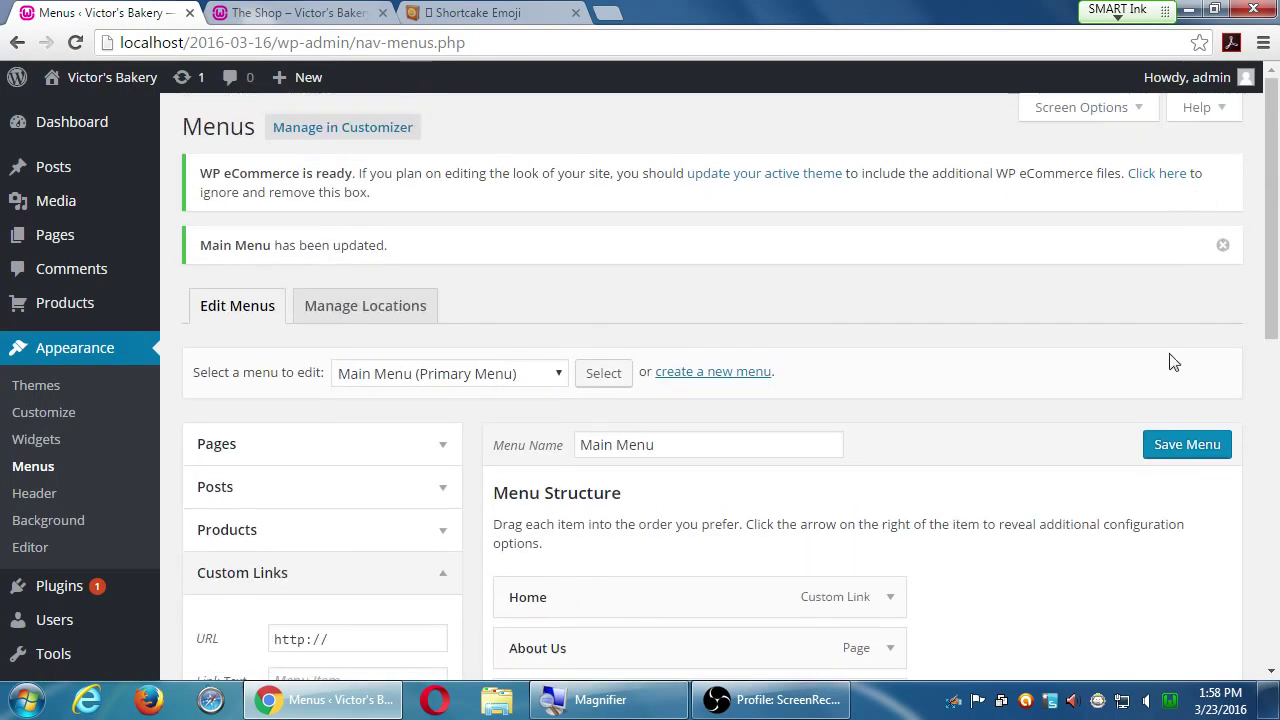
Save the Main Menu changes and switch to The Shop page of the live site.
{"action": "left_click", "coordinate": [1160, 443]}
{"action": "left_click", "coordinate": [360, 10]}
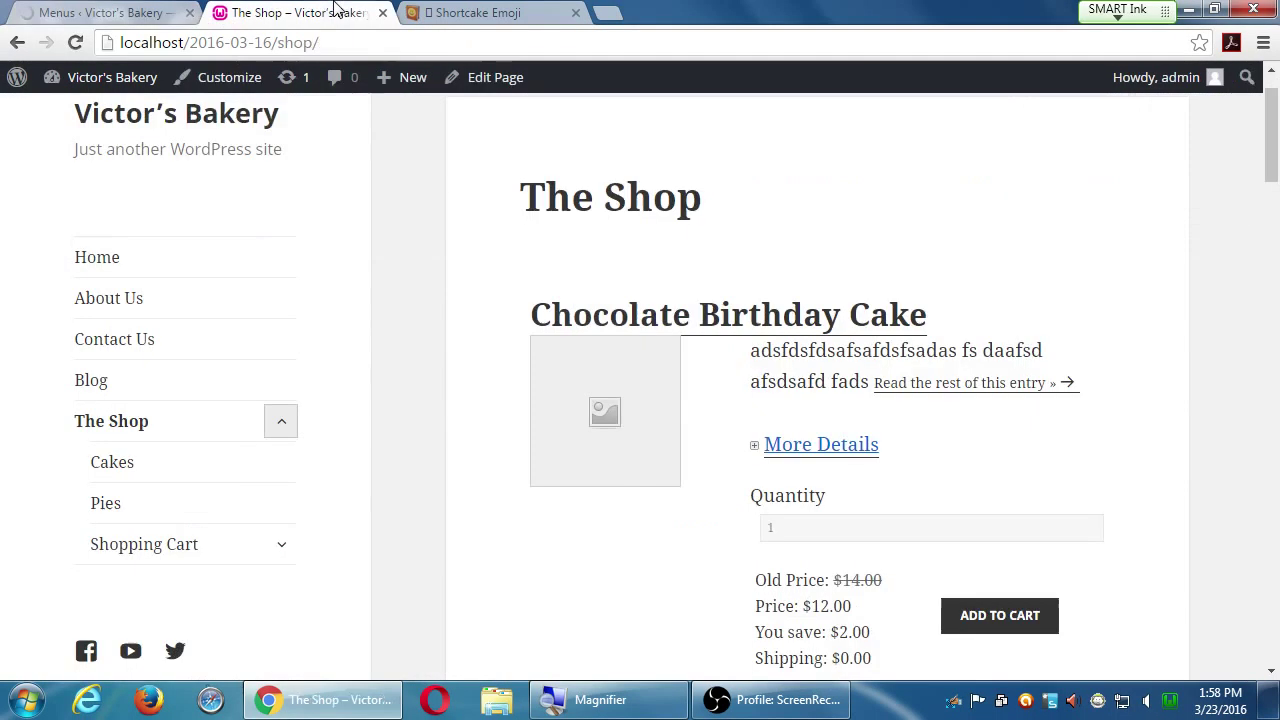
Search Emojipedia for "cookie", open the Cookie result, and copy the cookie emoji beside its title.
{"action": "left_click", "coordinate": [500, 11]}
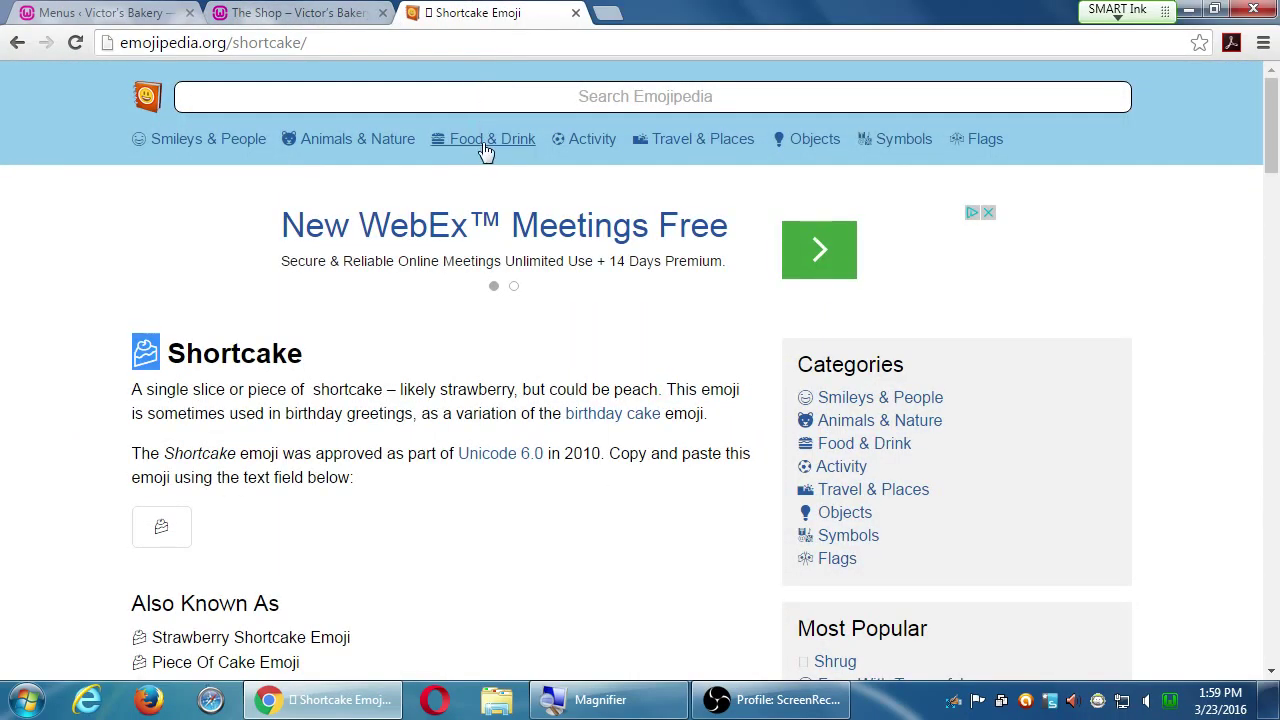
{"action": "left_click", "coordinate": [517, 95]}
{"action": "type", "text": "cookie"}
{"action": "key", "text": "Return"}
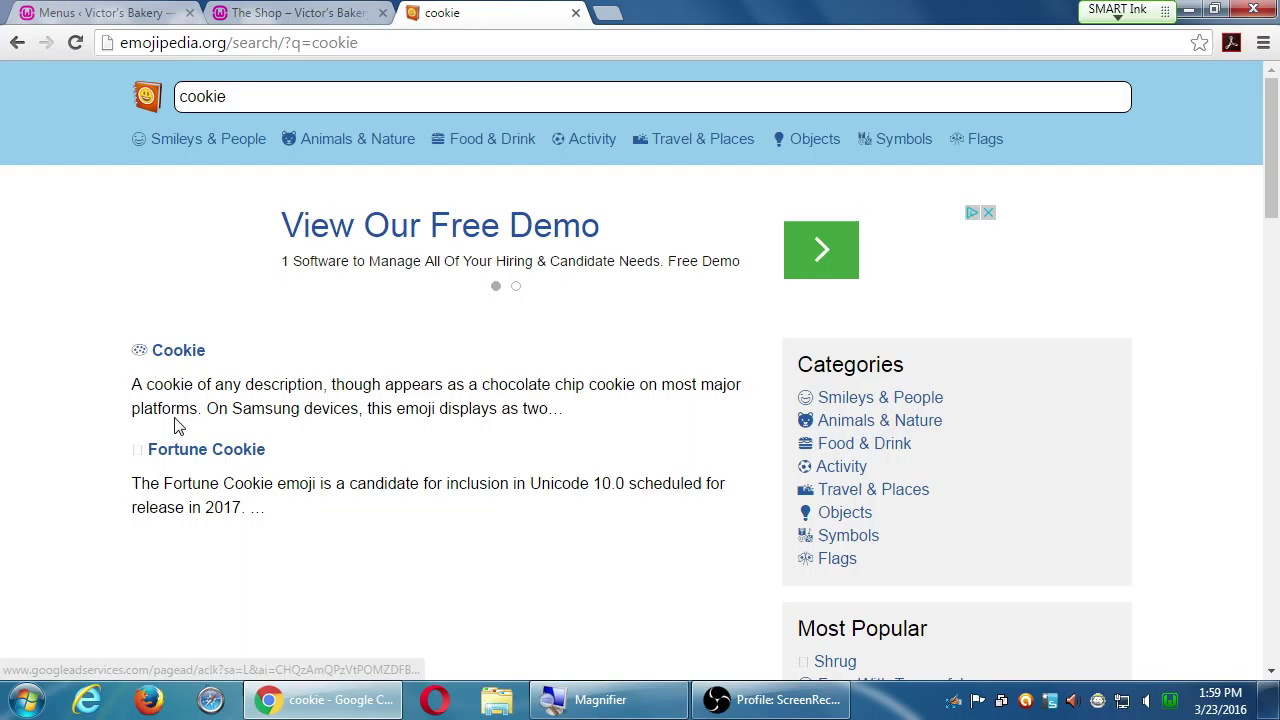
{"action": "left_click", "coordinate": [176, 353]}
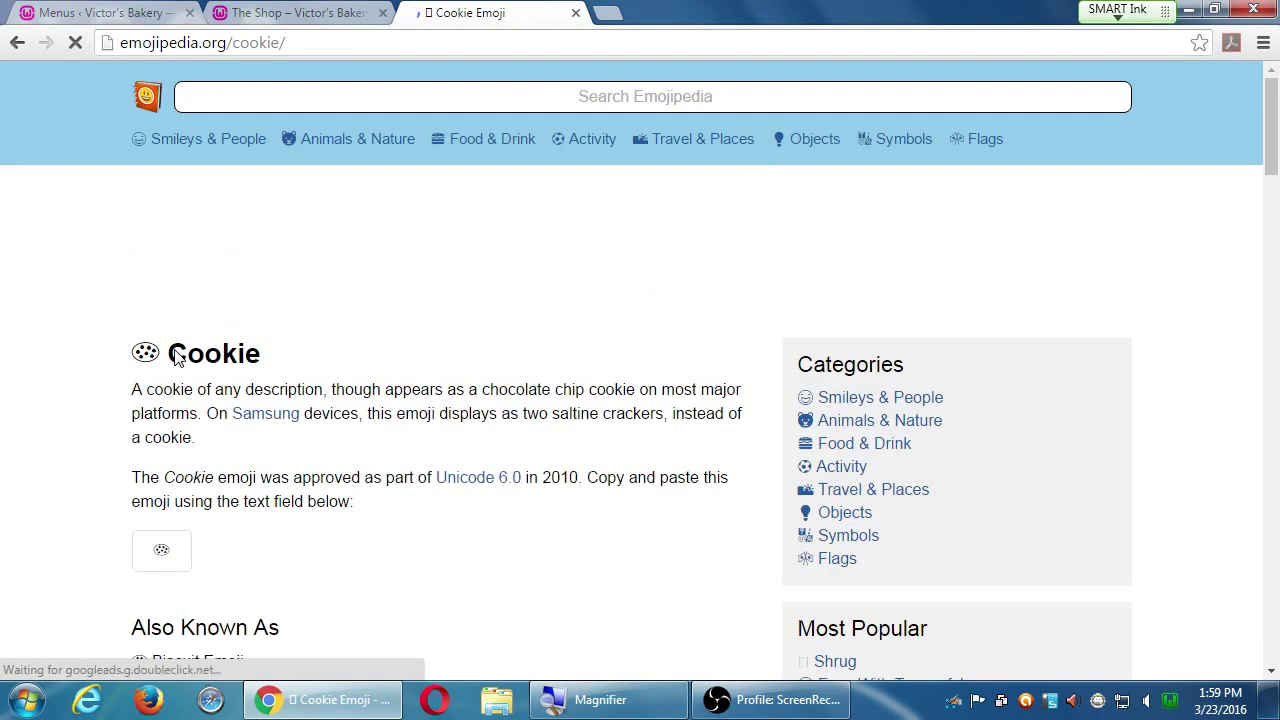
{"action": "double_click", "coordinate": [145, 352]}
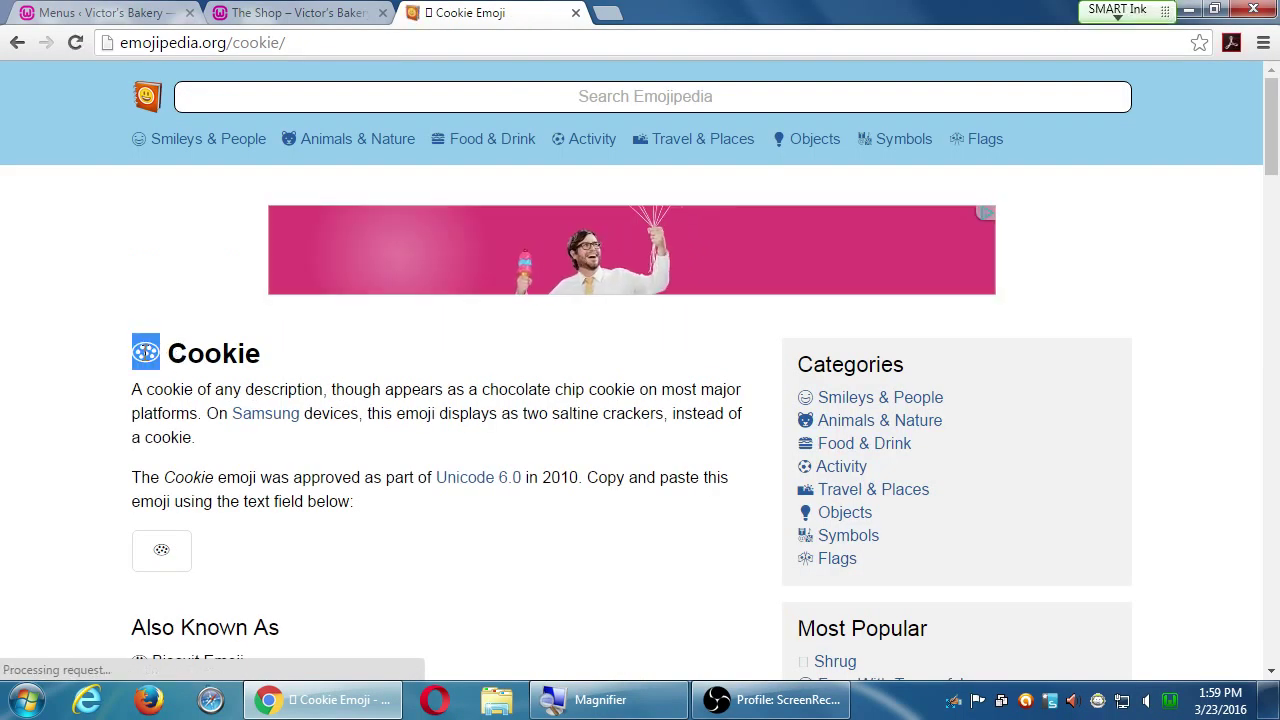
Examine how the cookie emoji is drawn by the different vendors, from Apple and Google to Twitter and Mozilla.
{"action": "scroll", "coordinate": [150, 350], "scroll_direction": "down", "scroll_amount": 3}
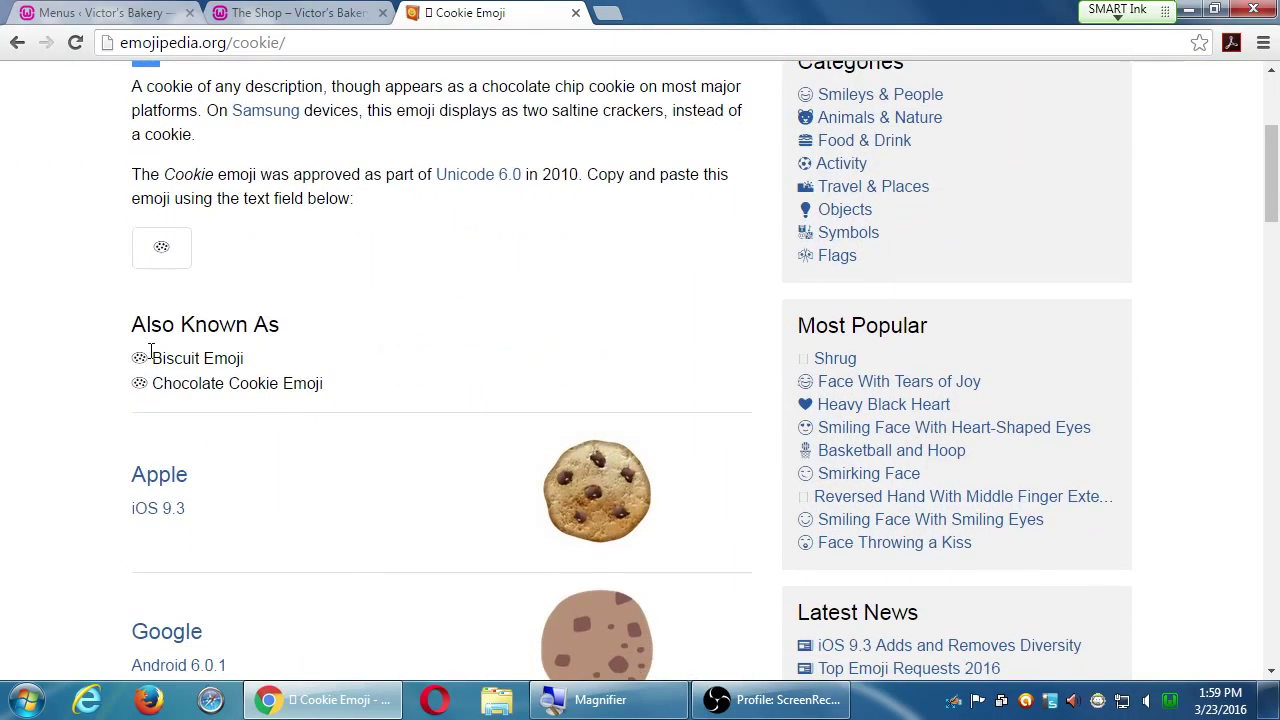
{"action": "scroll", "coordinate": [150, 350], "scroll_direction": "down", "scroll_amount": 2}
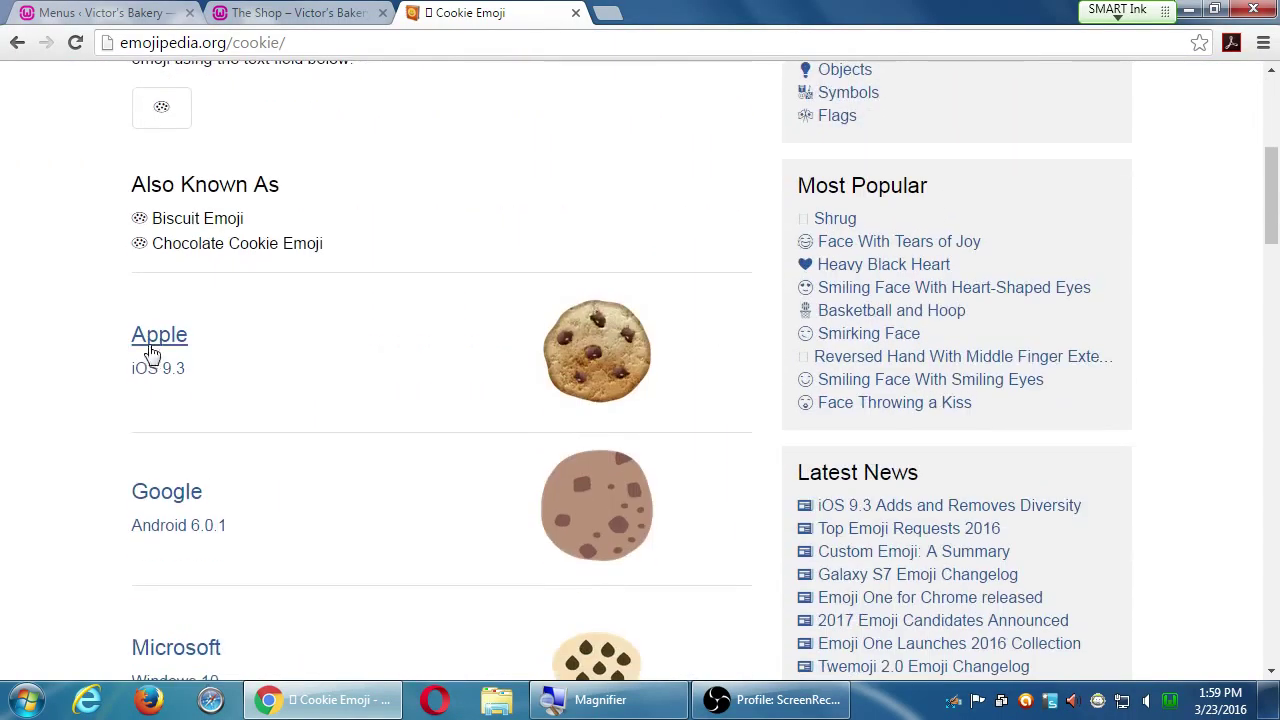
{"action": "scroll", "coordinate": [150, 350], "scroll_direction": "up", "scroll_amount": 2}
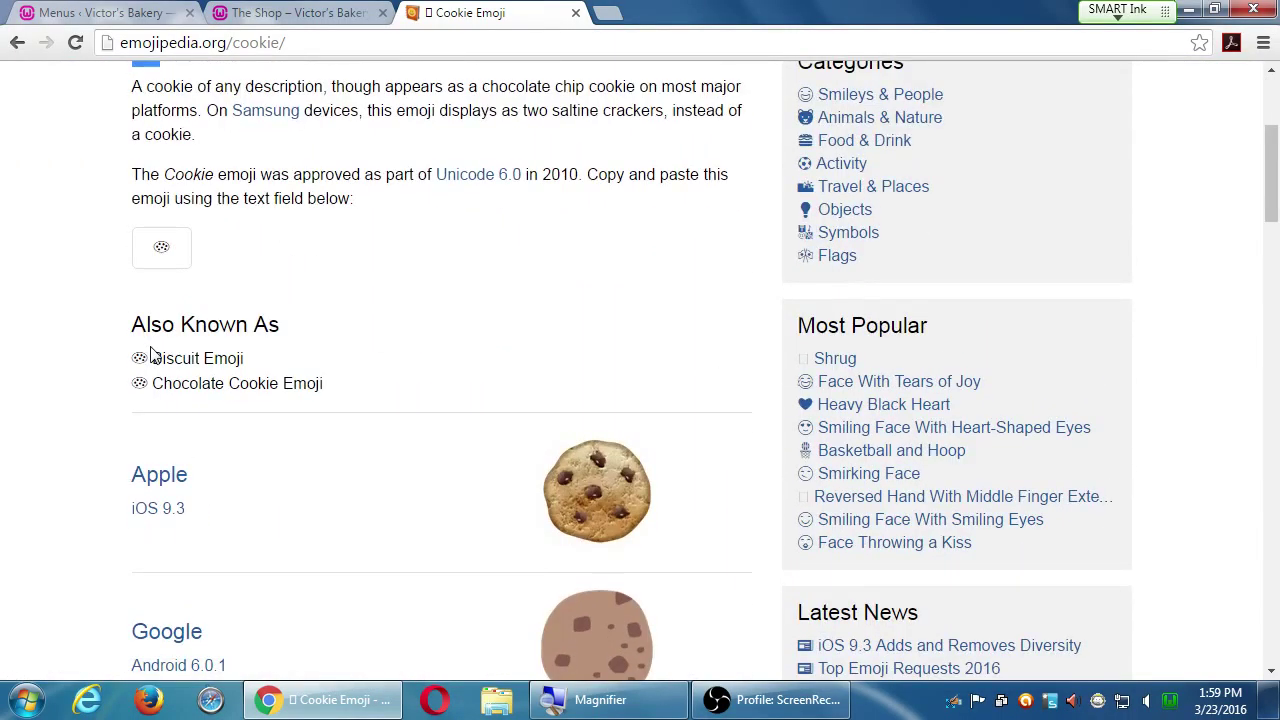
{"action": "scroll", "coordinate": [150, 354], "scroll_direction": "down", "scroll_amount": 4}
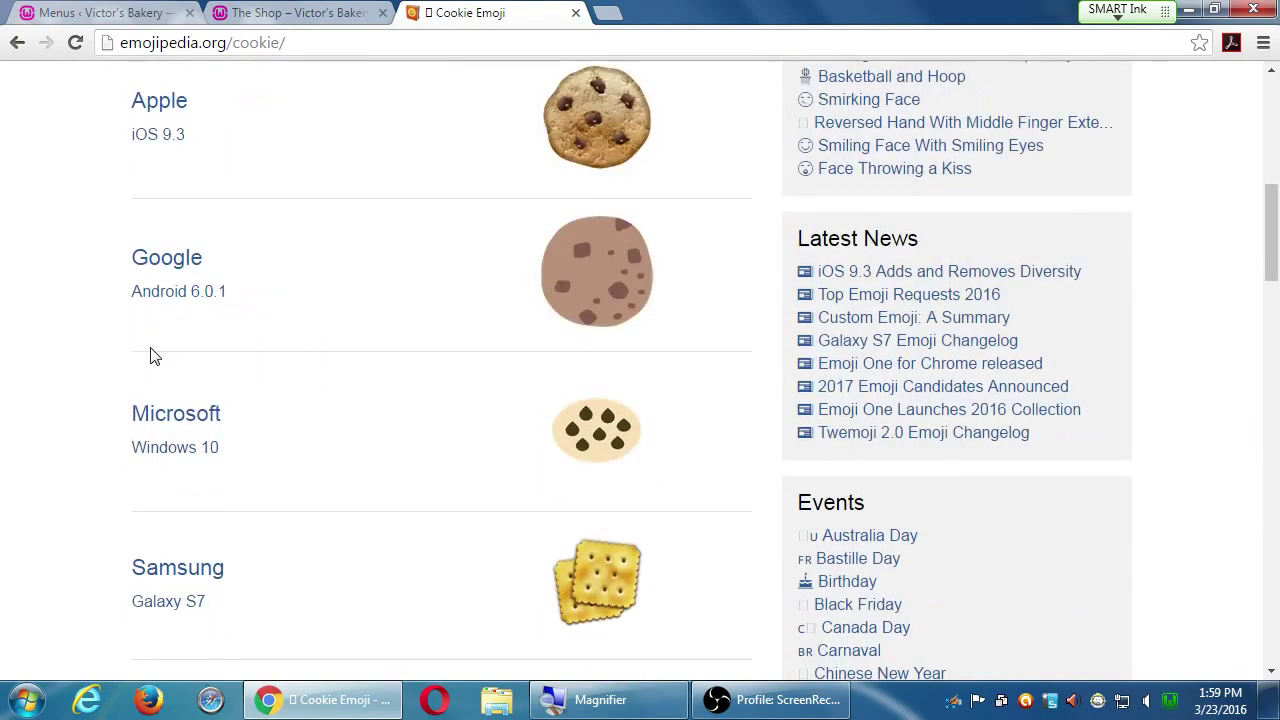
{"action": "scroll", "coordinate": [152, 356], "scroll_direction": "up", "scroll_amount": 6}
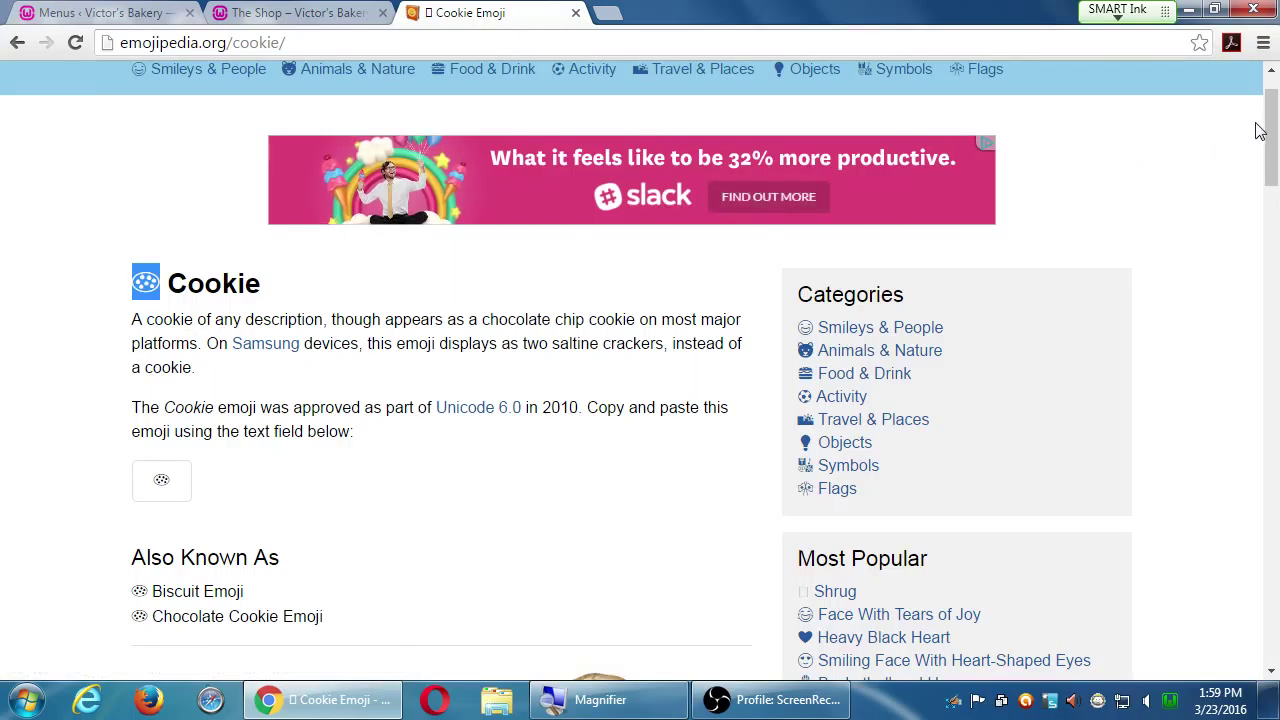
{"action": "left_click_drag", "start_coordinate": [1270, 127], "coordinate": [1272, 161]}
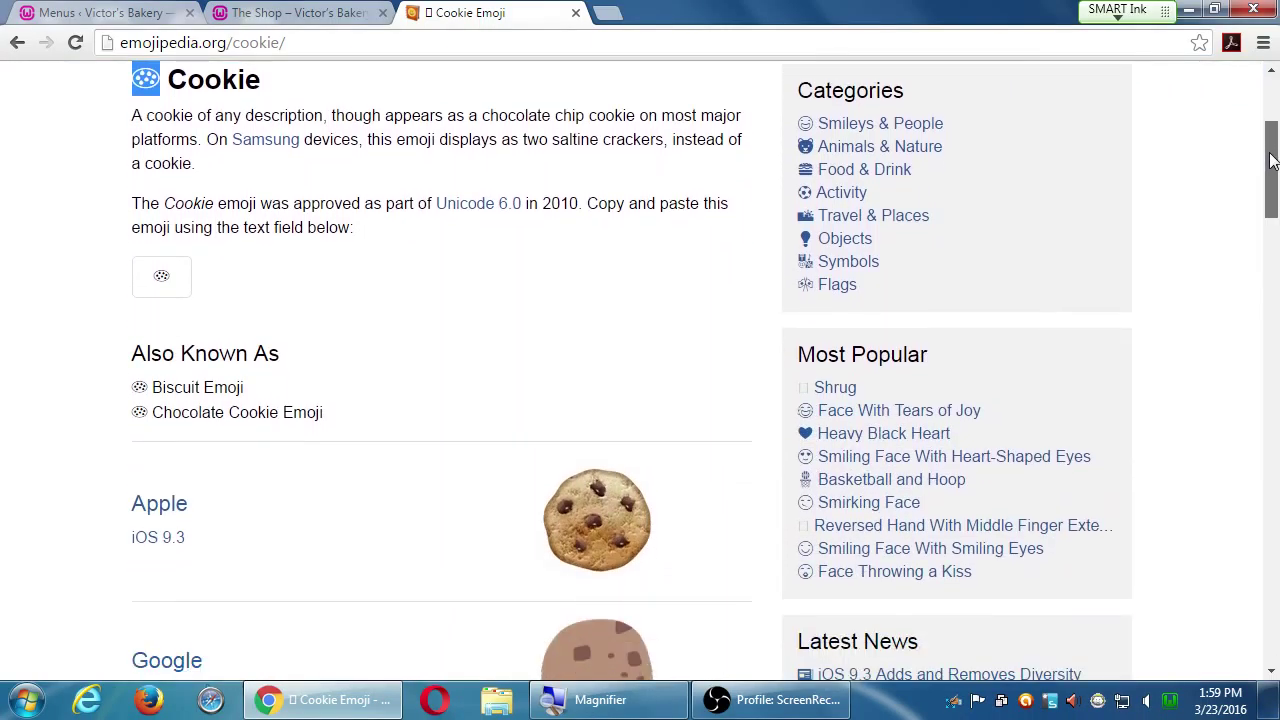
{"action": "left_click_drag", "start_coordinate": [1272, 161], "coordinate": [1275, 240]}
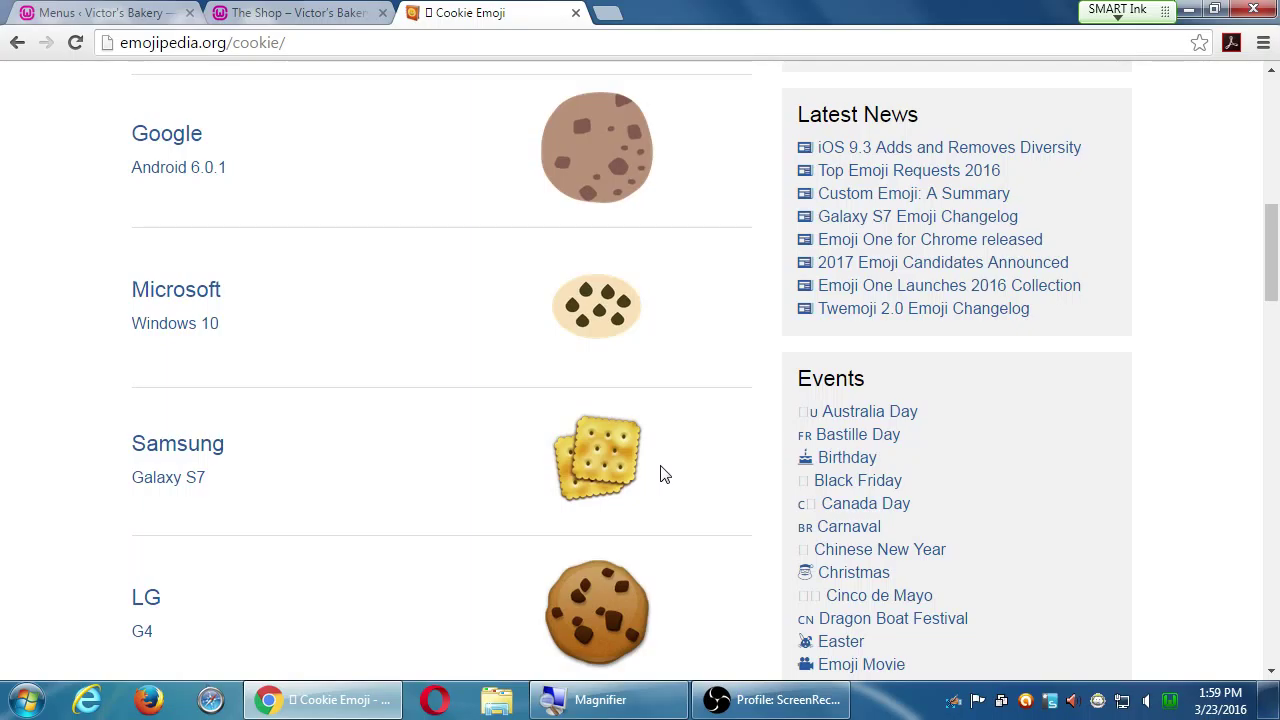
{"action": "scroll", "coordinate": [676, 470], "scroll_direction": "down", "scroll_amount": 6}
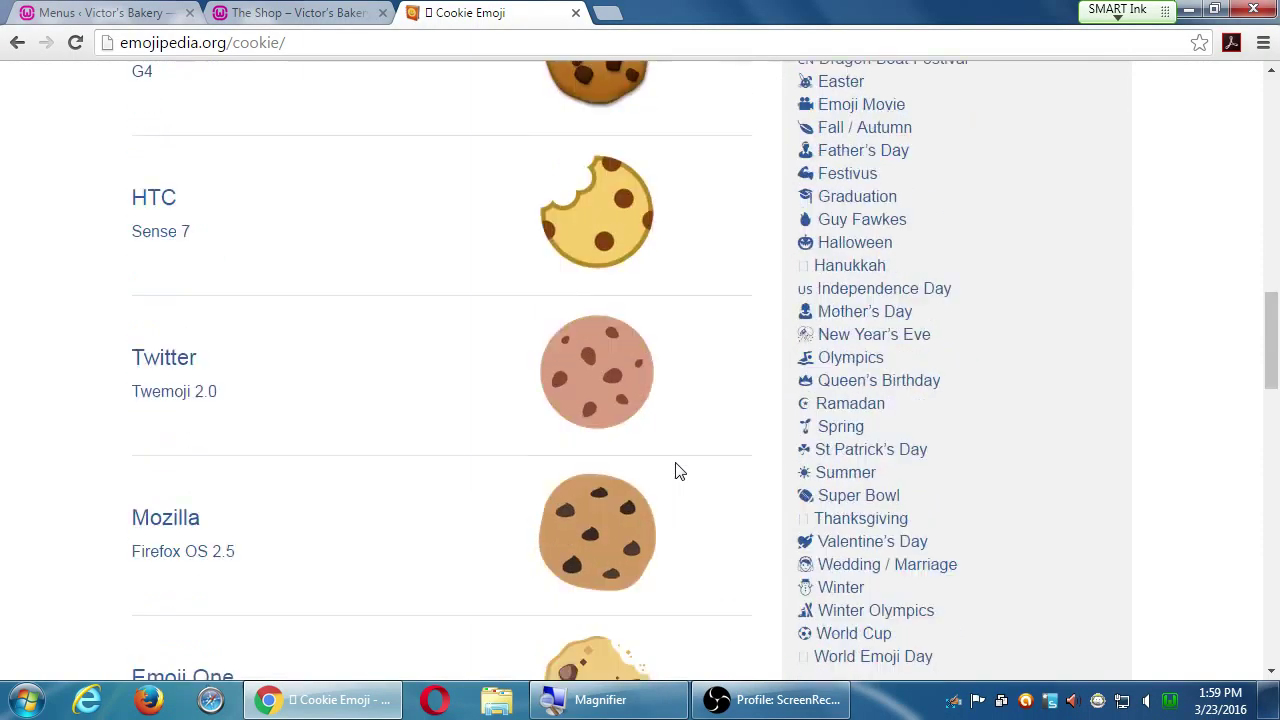
{"action": "scroll", "coordinate": [686, 467], "scroll_direction": "down", "scroll_amount": 4}
{"action": "scroll", "coordinate": [686, 469], "scroll_direction": "up", "scroll_amount": 4}
{"action": "scroll", "coordinate": [745, 400], "scroll_direction": "up", "scroll_amount": 1}
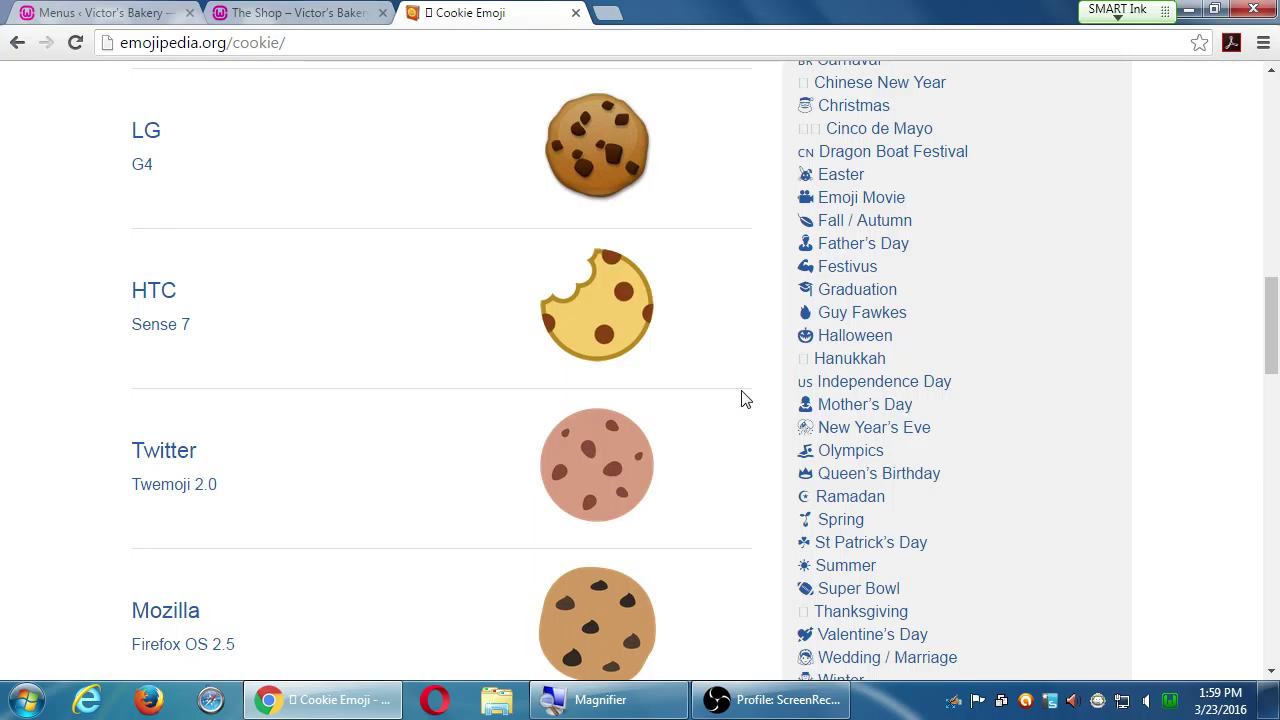
{"action": "scroll", "coordinate": [745, 399], "scroll_direction": "up", "scroll_amount": 4}
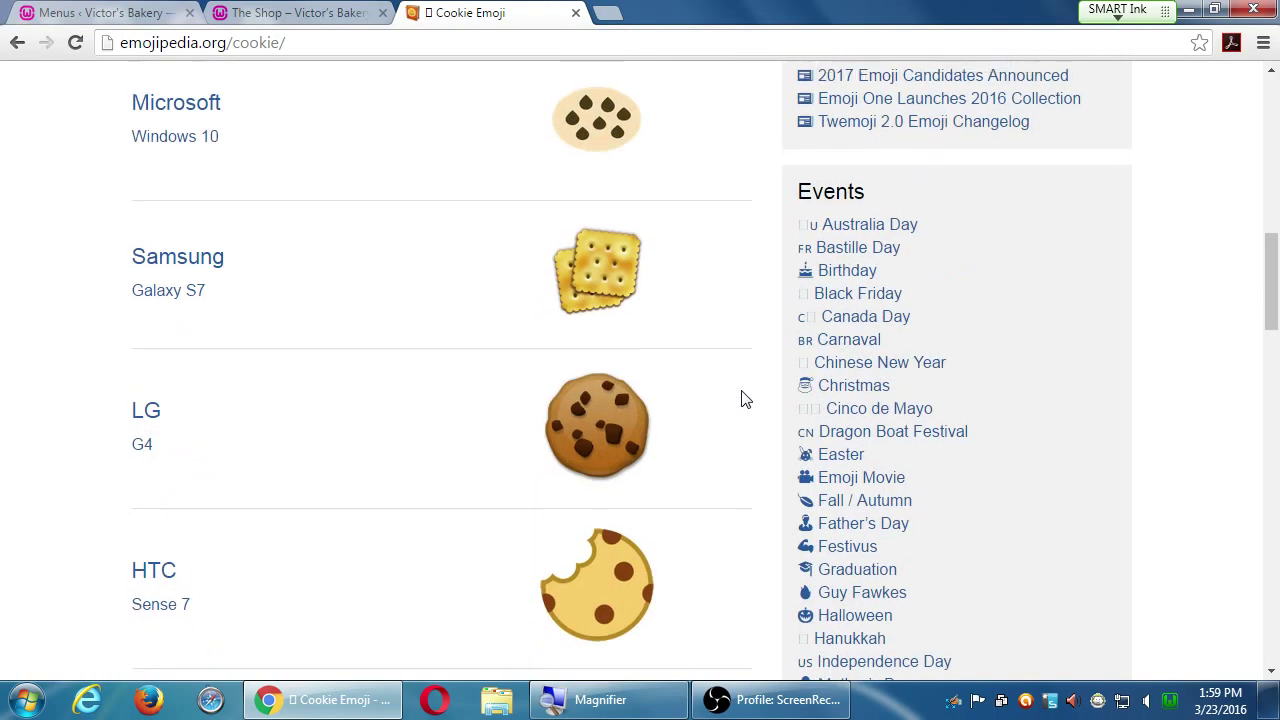
Go back to the WordPress admin, start a new page in a separate browser tab, and title it "Cookies".
{"action": "left_click", "coordinate": [118, 8]}
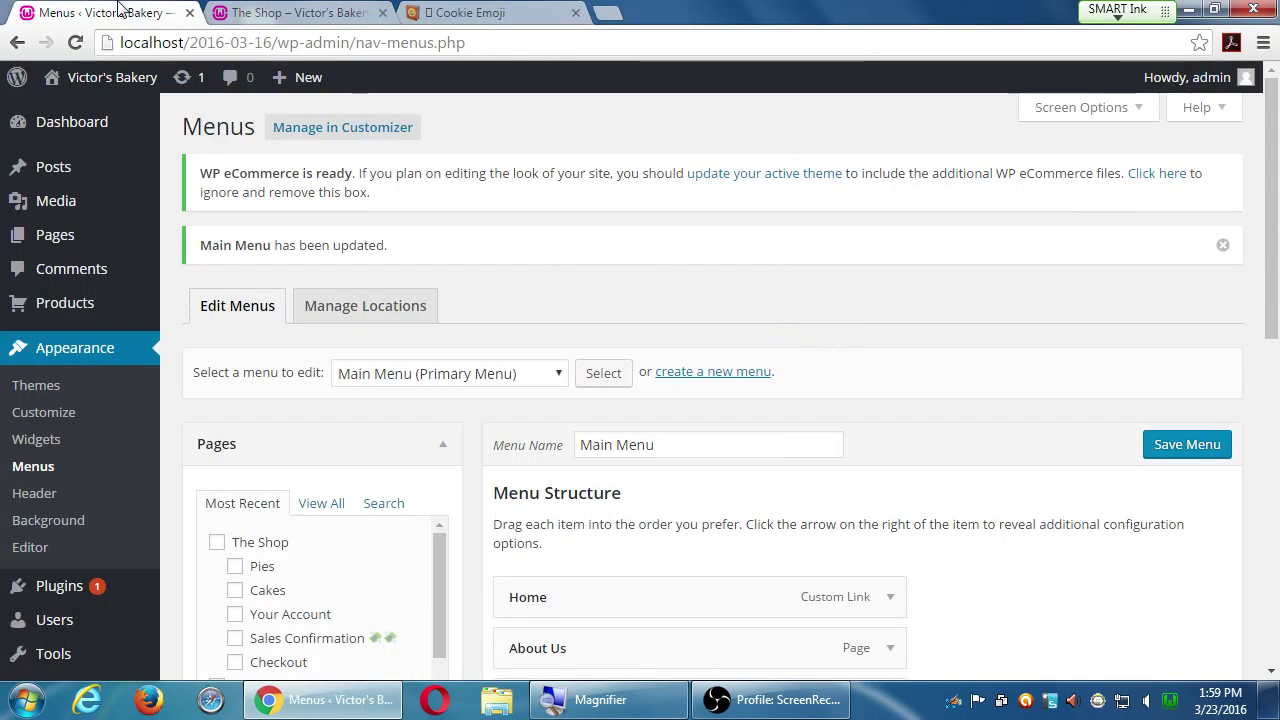
{"action": "mouse_move", "coordinate": [135, 190]}
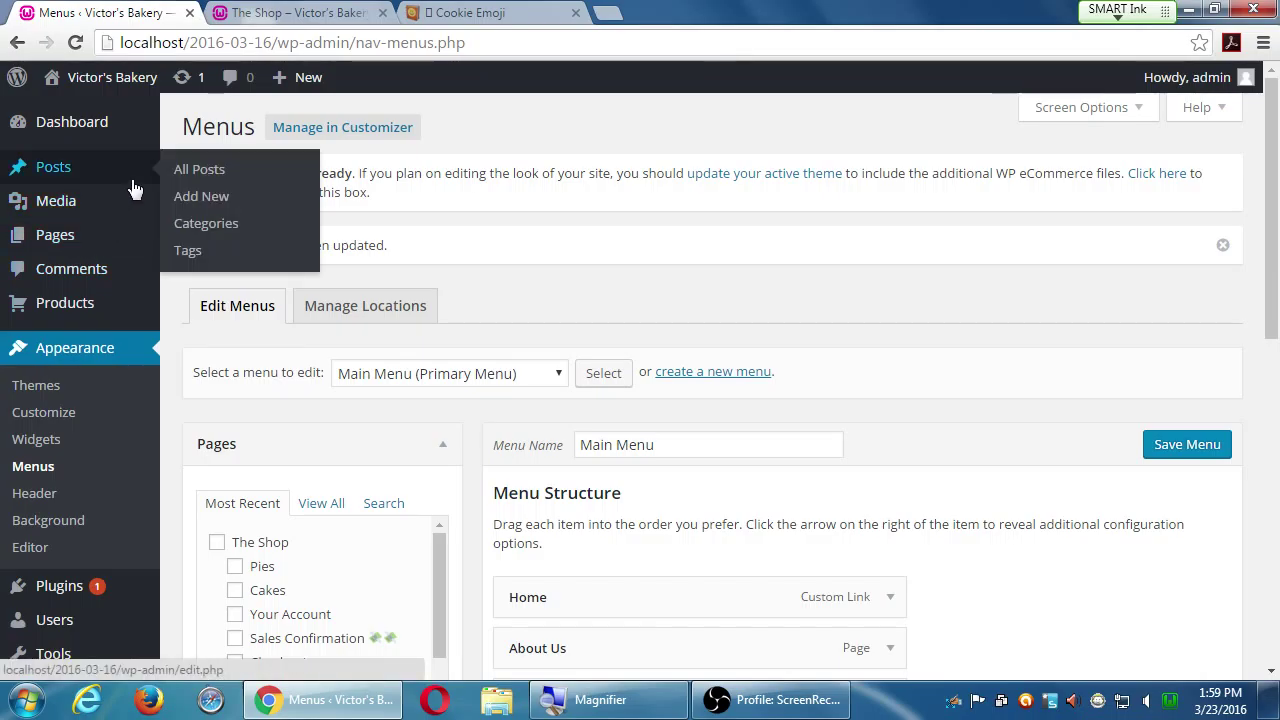
{"action": "mouse_move", "coordinate": [300, 80]}
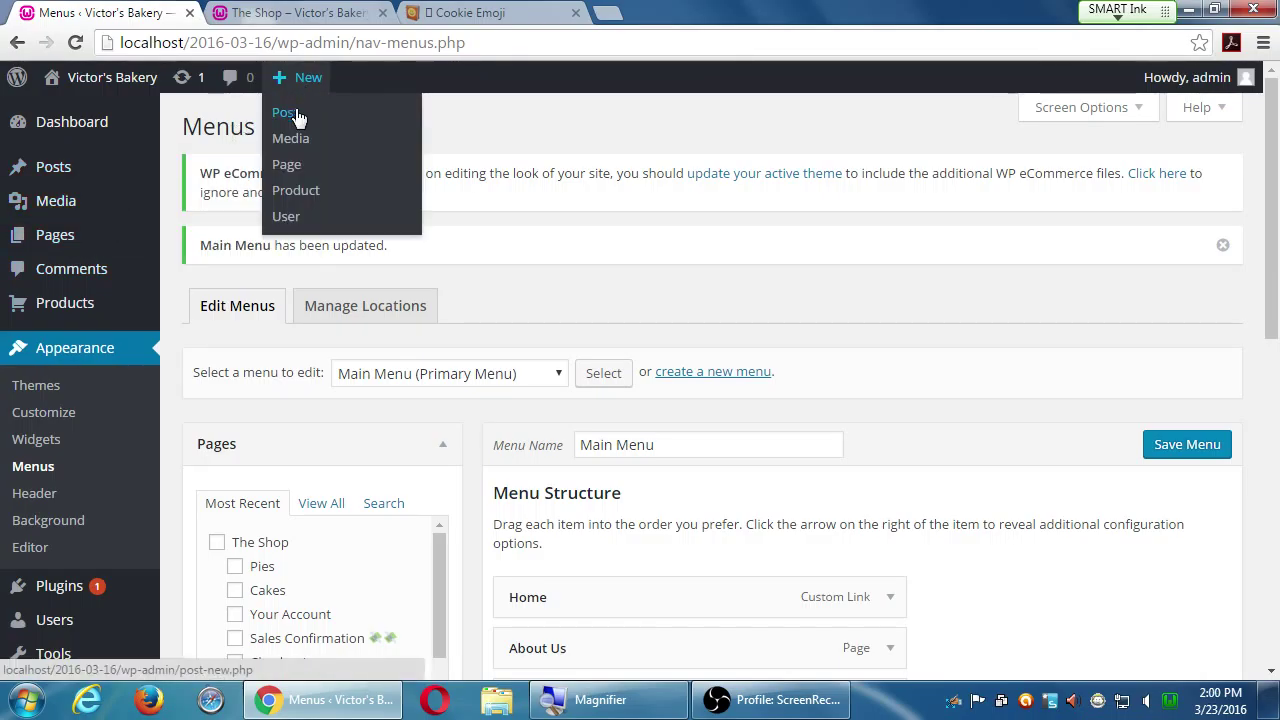
{"action": "middle_click", "coordinate": [287, 164]}
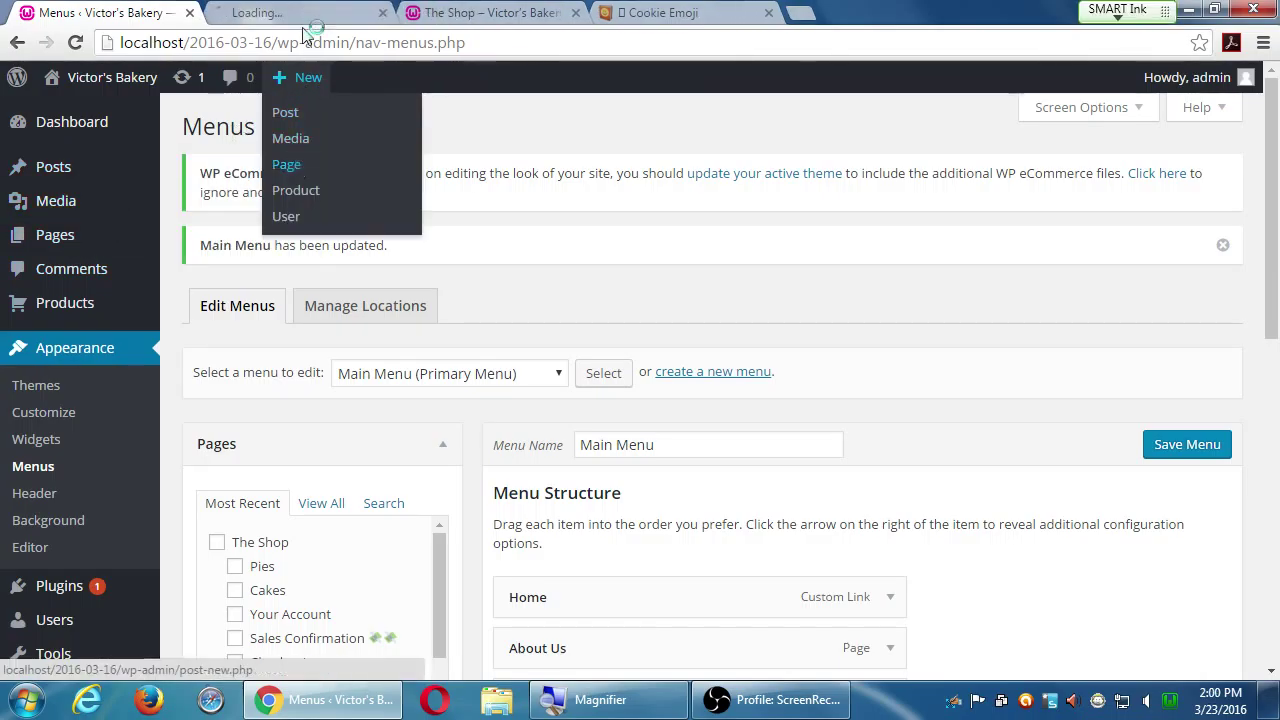
{"action": "left_click", "coordinate": [307, 10]}
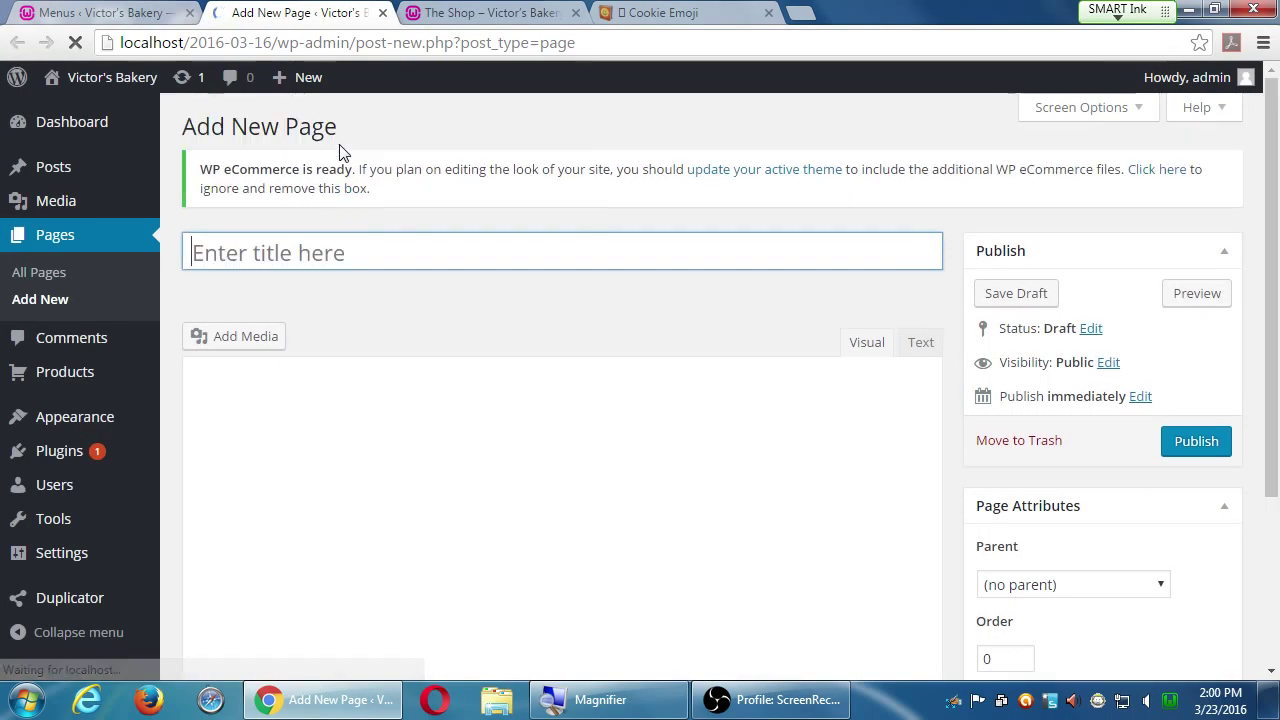
{"action": "type", "text": "Coo"}
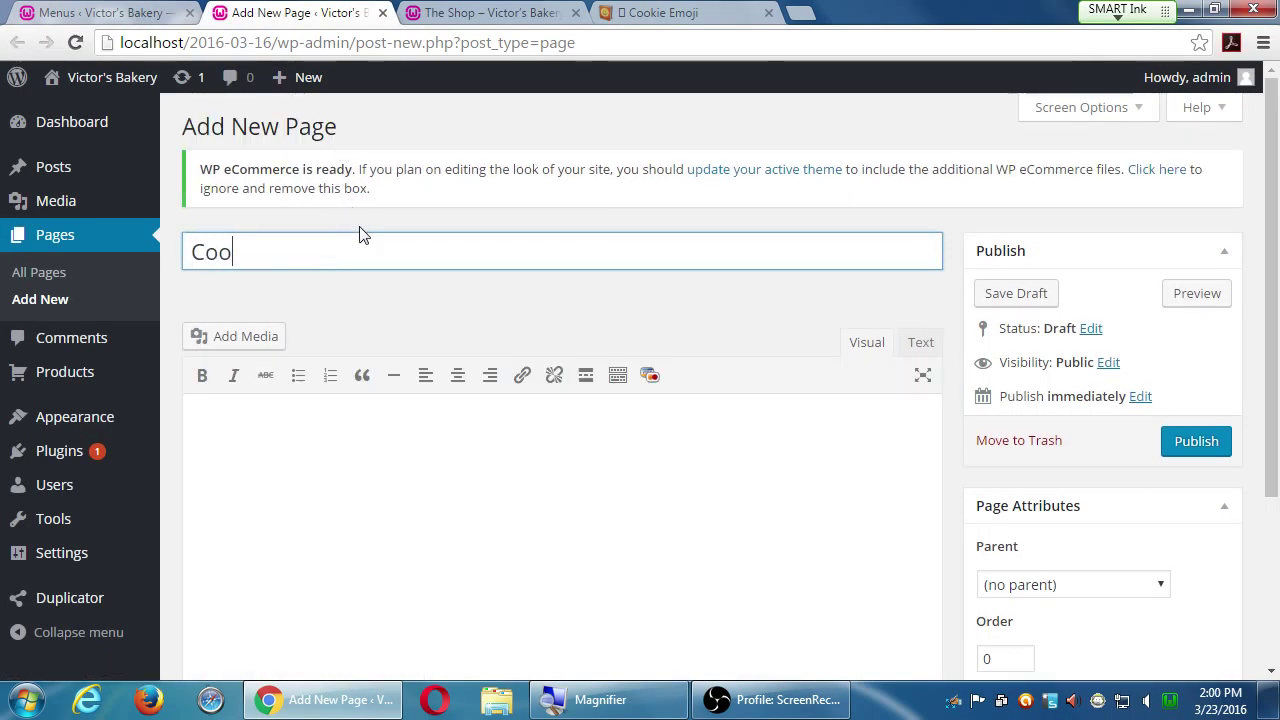
{"action": "type", "text": "kies"}
Insert a WP eCommerce category shortcode in the page body for the Cookies category with 5 products per page.
{"action": "left_click", "coordinate": [423, 491]}
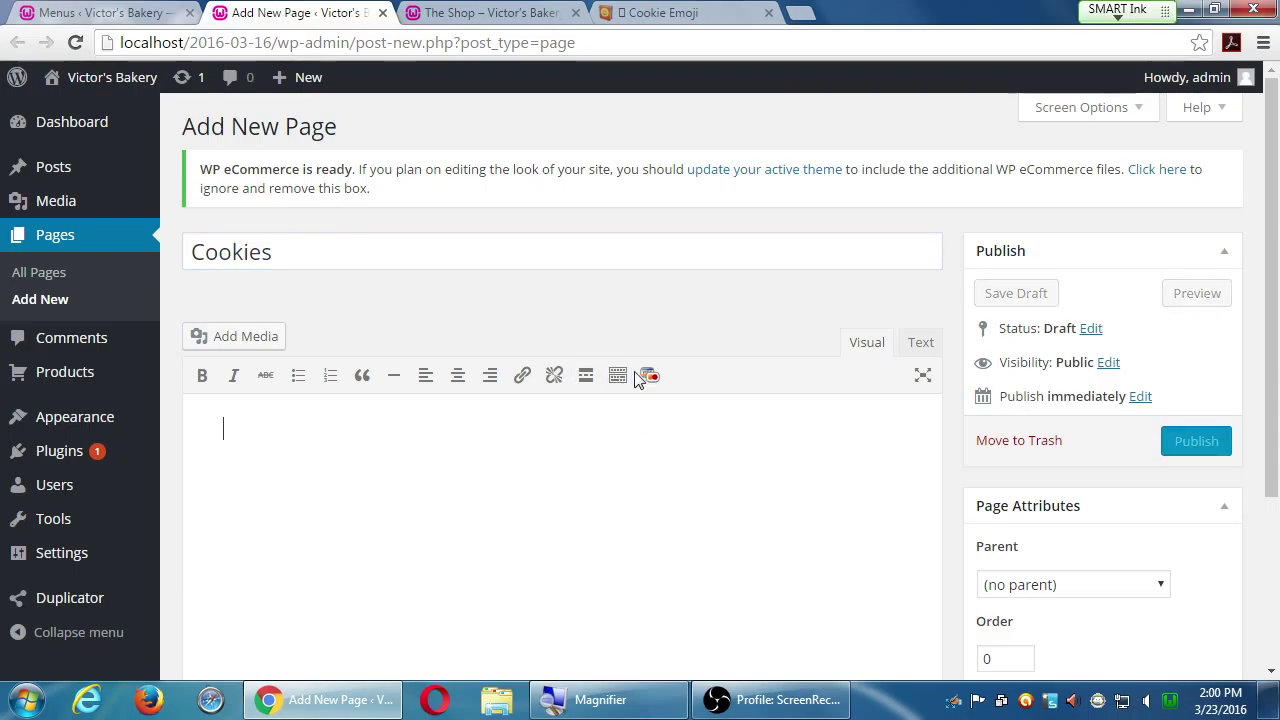
{"action": "left_click", "coordinate": [646, 375]}
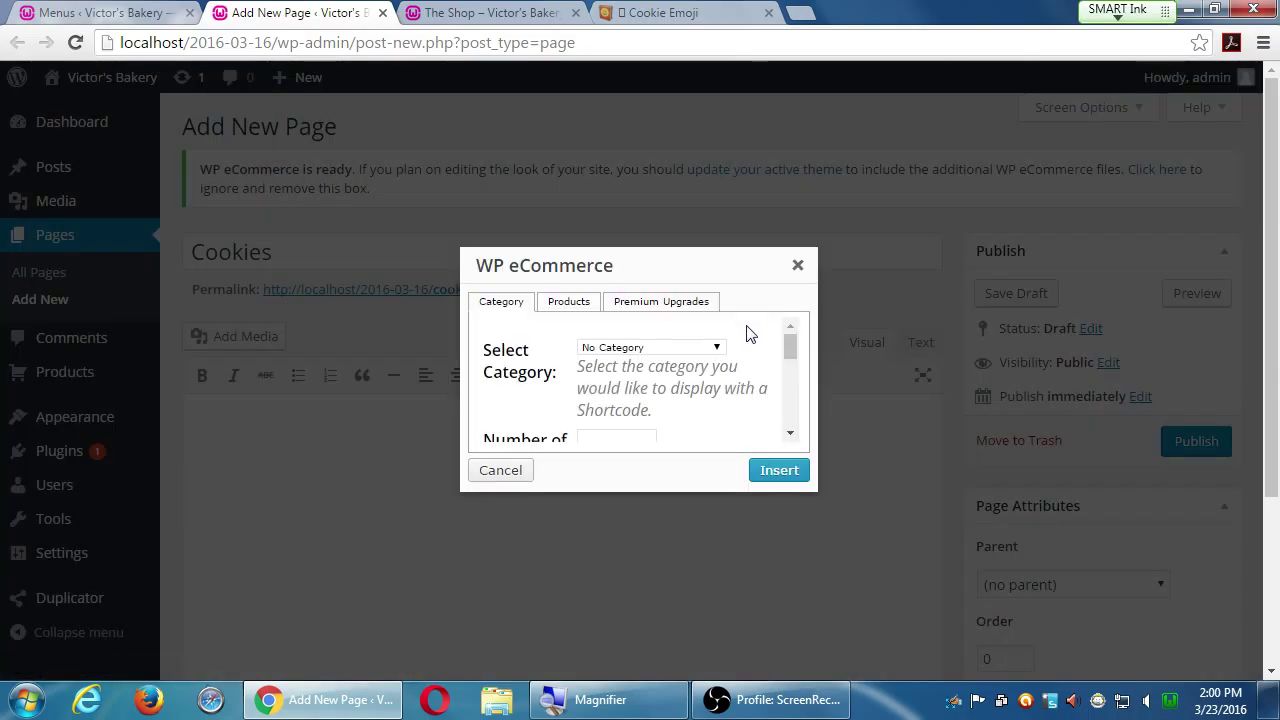
{"action": "left_click", "coordinate": [706, 349]}
{"action": "left_click", "coordinate": [666, 377]}
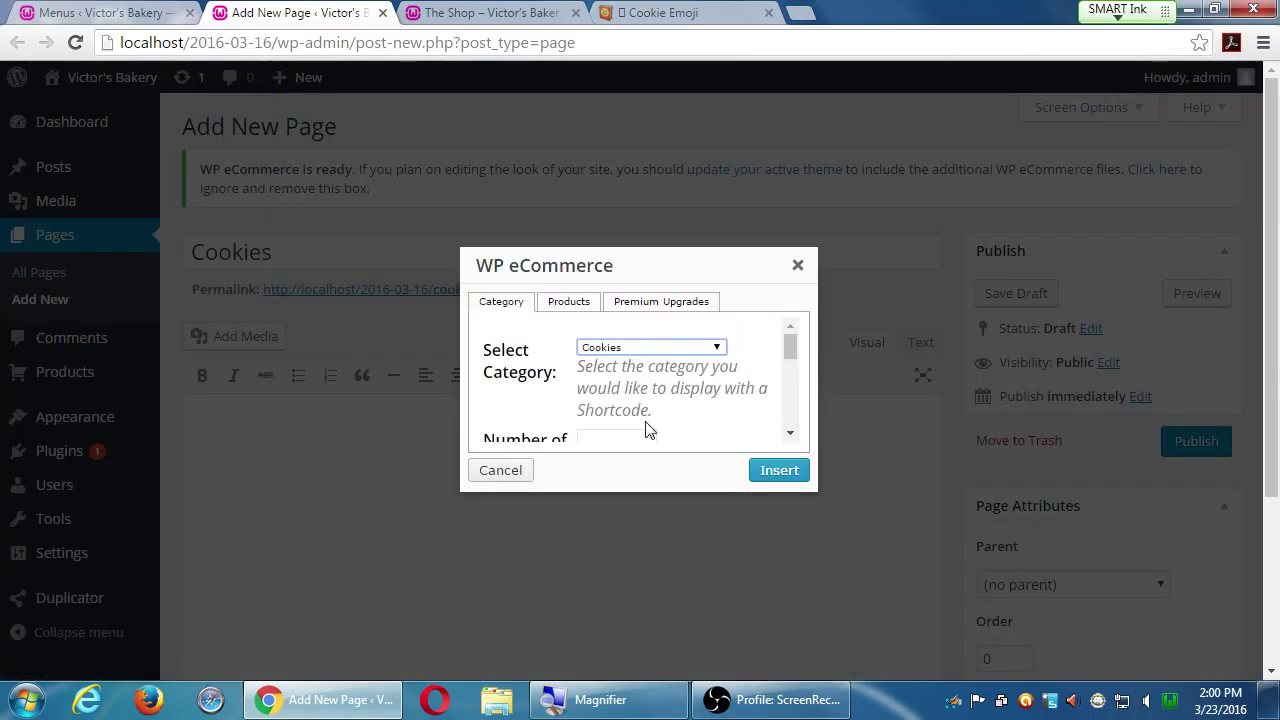
{"action": "left_click", "coordinate": [633, 435]}
{"action": "type", "text": "5"}
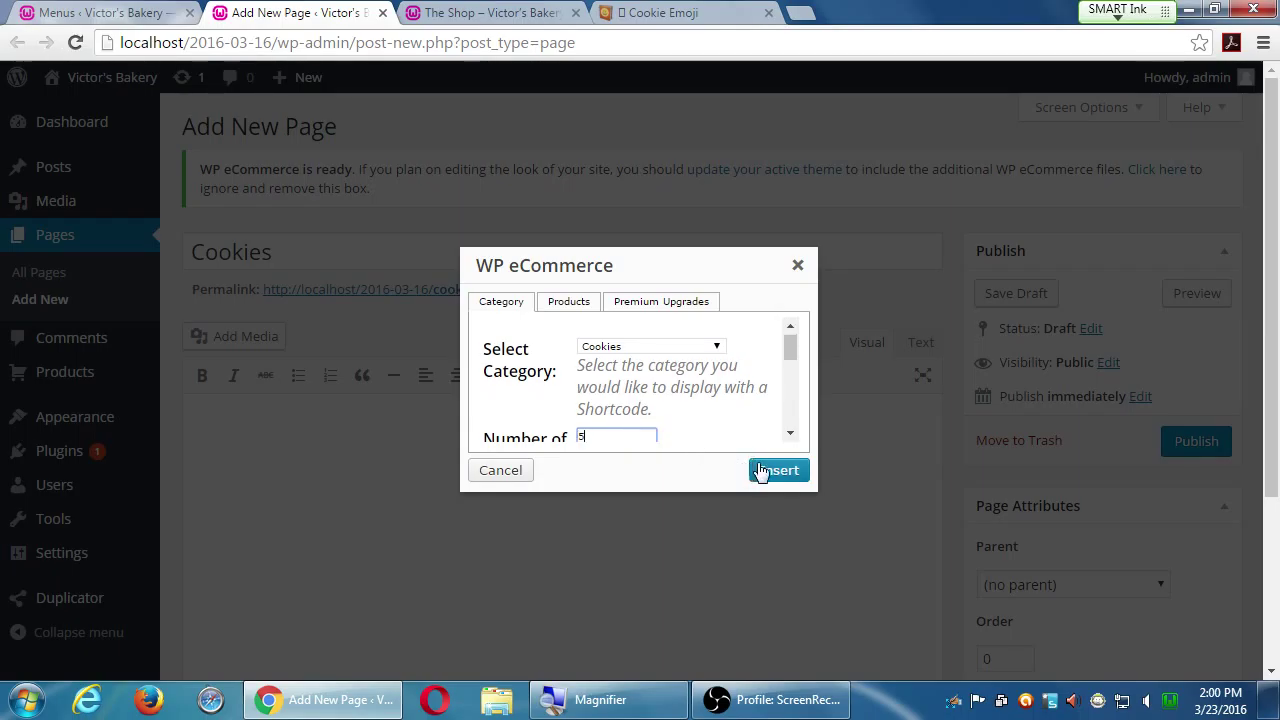
{"action": "left_click", "coordinate": [760, 470]}
Set The Shop as the Cookies page's parent and publish the page.
{"action": "left_click", "coordinate": [995, 588]}
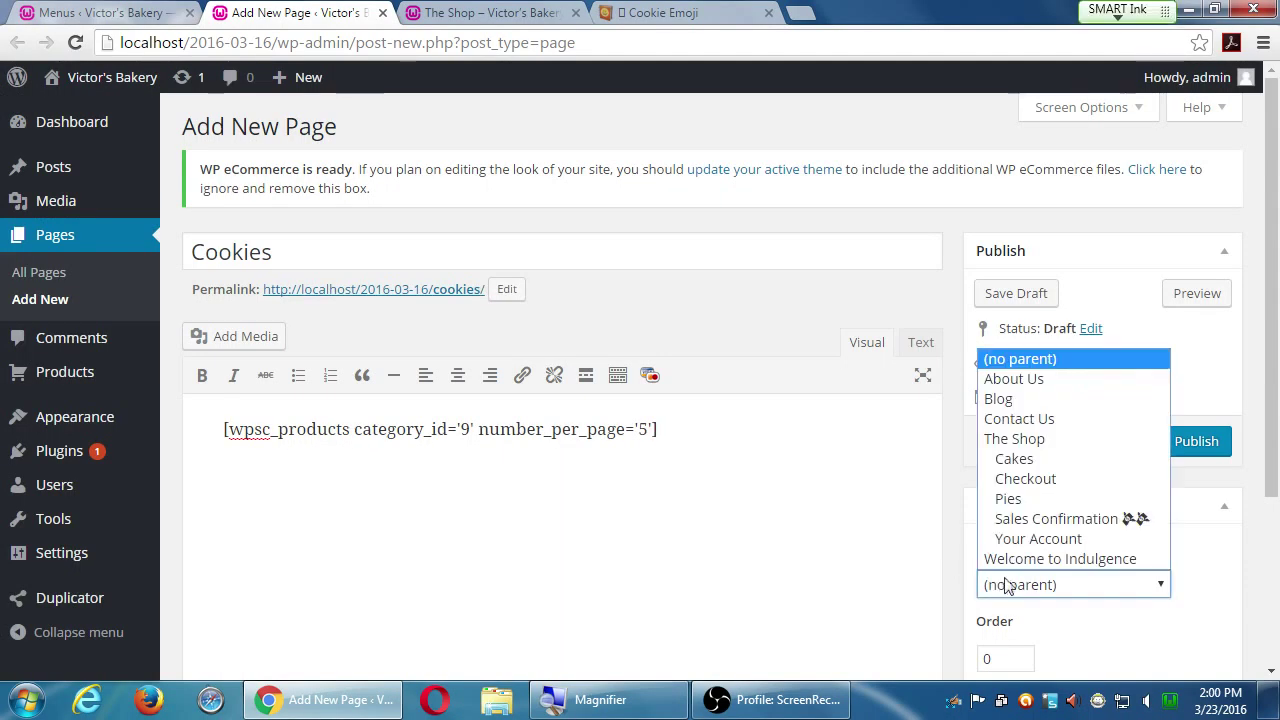
{"action": "left_click", "coordinate": [1025, 442]}
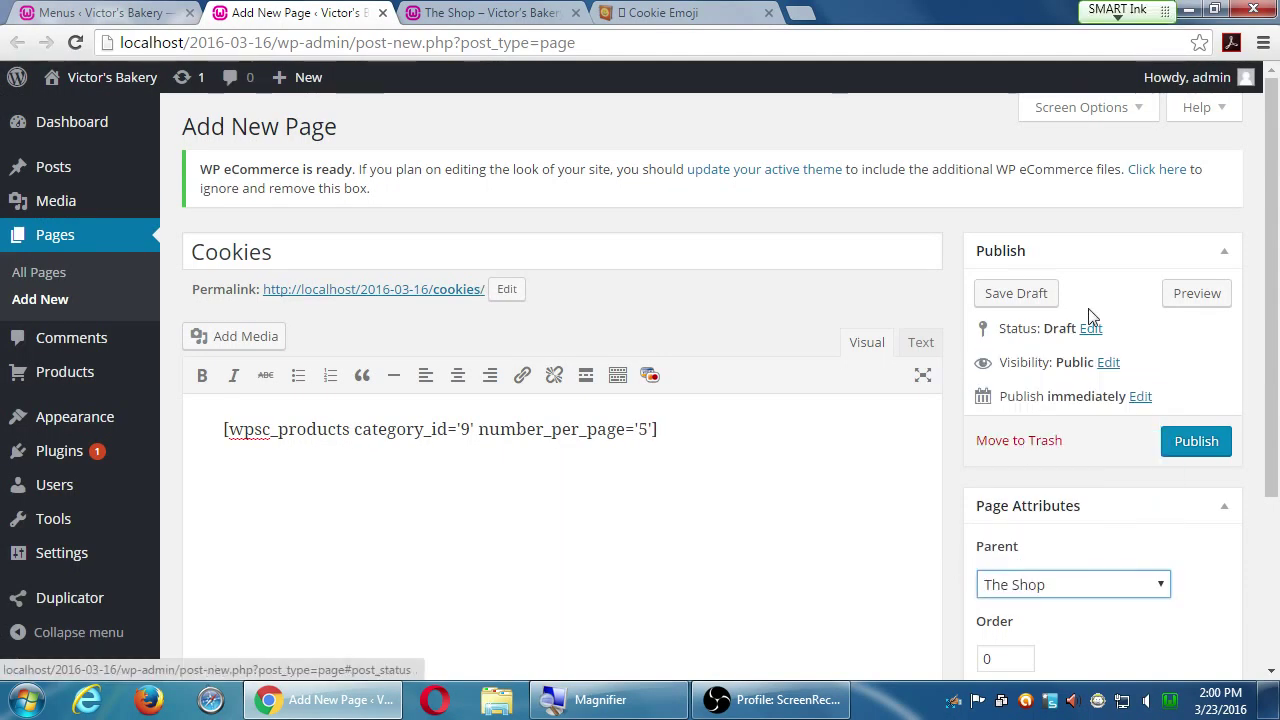
{"action": "left_click", "coordinate": [1194, 438]}
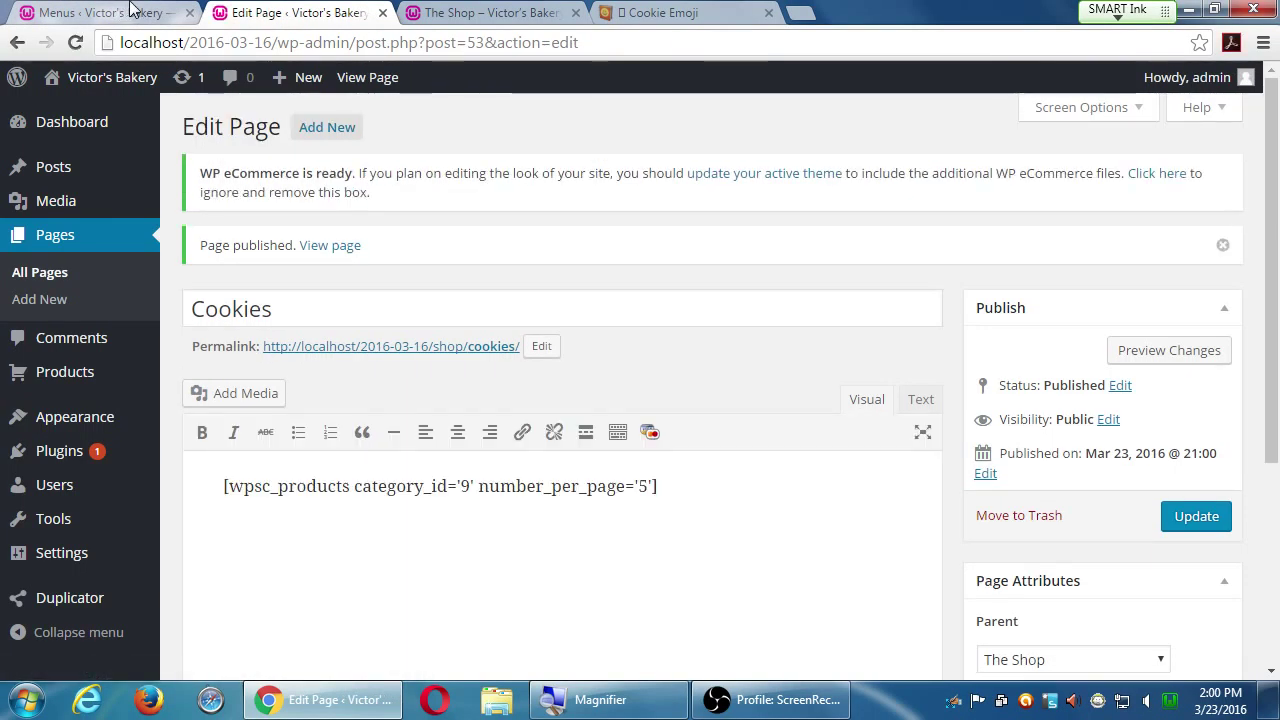
Reload the Menus screen, add the Cookies page to the Main Menu, and place it under The Shop between Pies and Shopping Cart.
{"action": "left_click", "coordinate": [140, 10]}
{"action": "key", "text": "F5"}
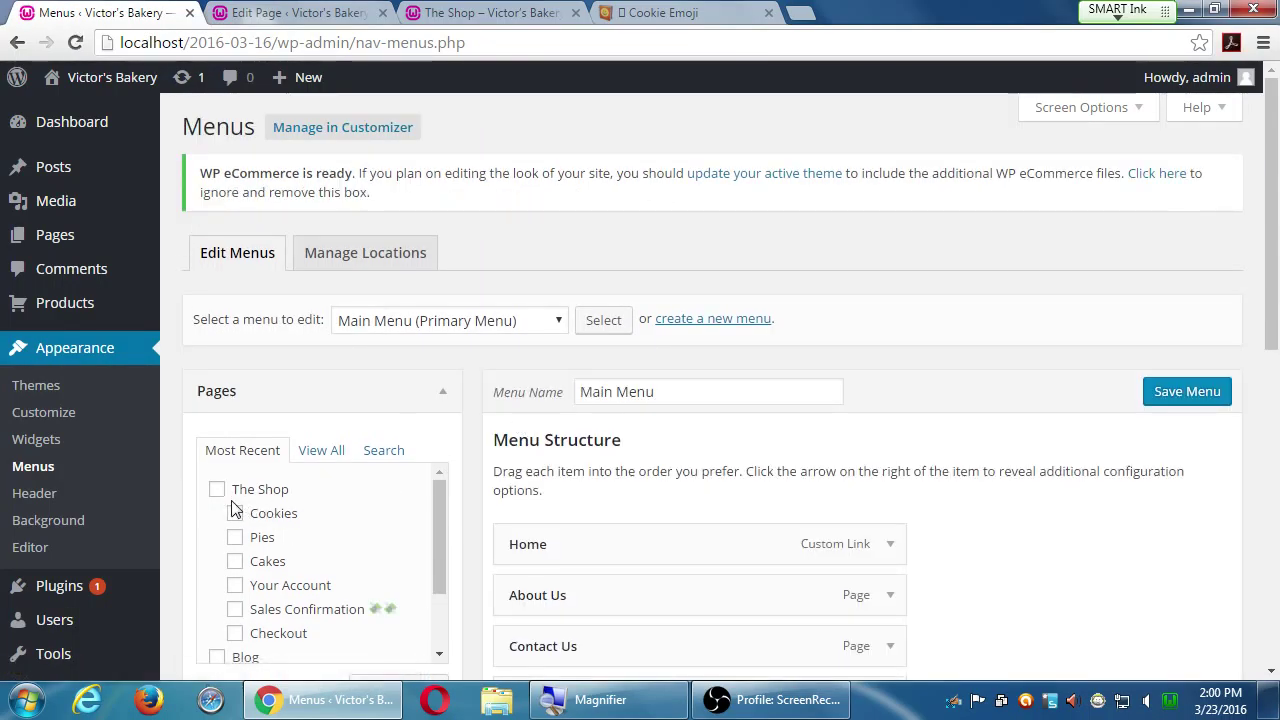
{"action": "left_click", "coordinate": [235, 512]}
{"action": "scroll", "coordinate": [558, 528], "scroll_direction": "down", "scroll_amount": 6}
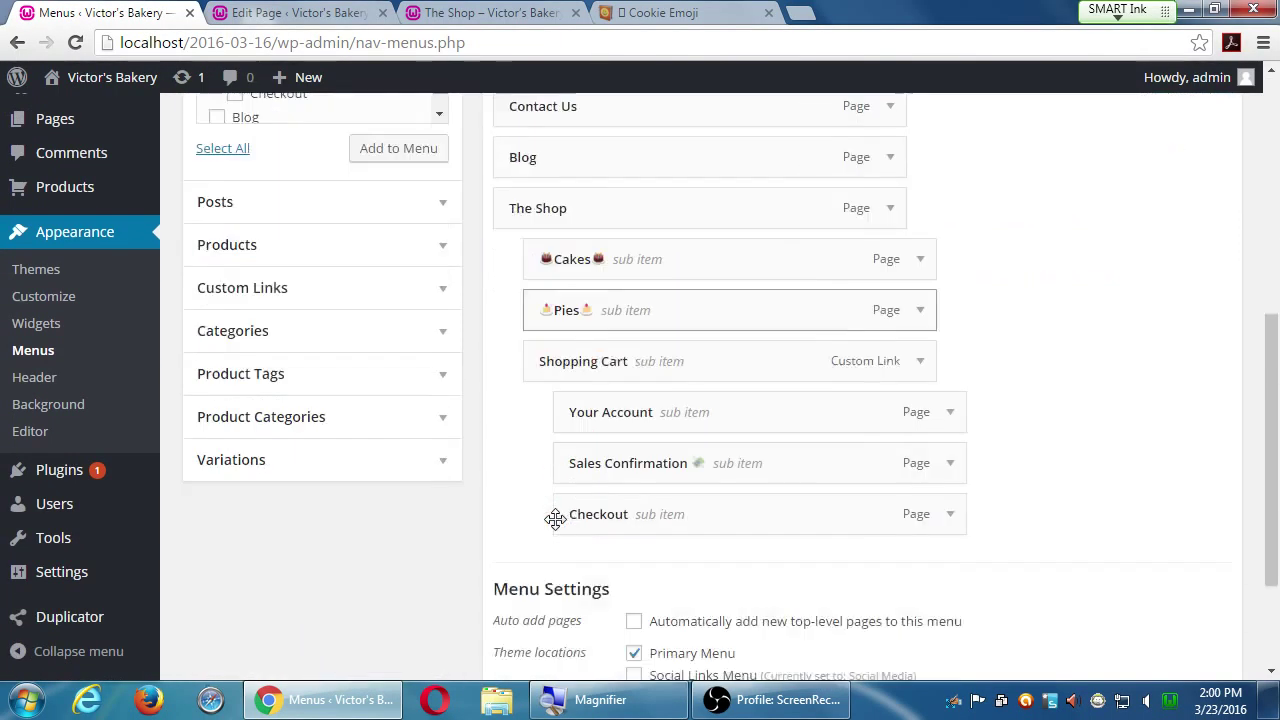
{"action": "left_click", "coordinate": [387, 110]}
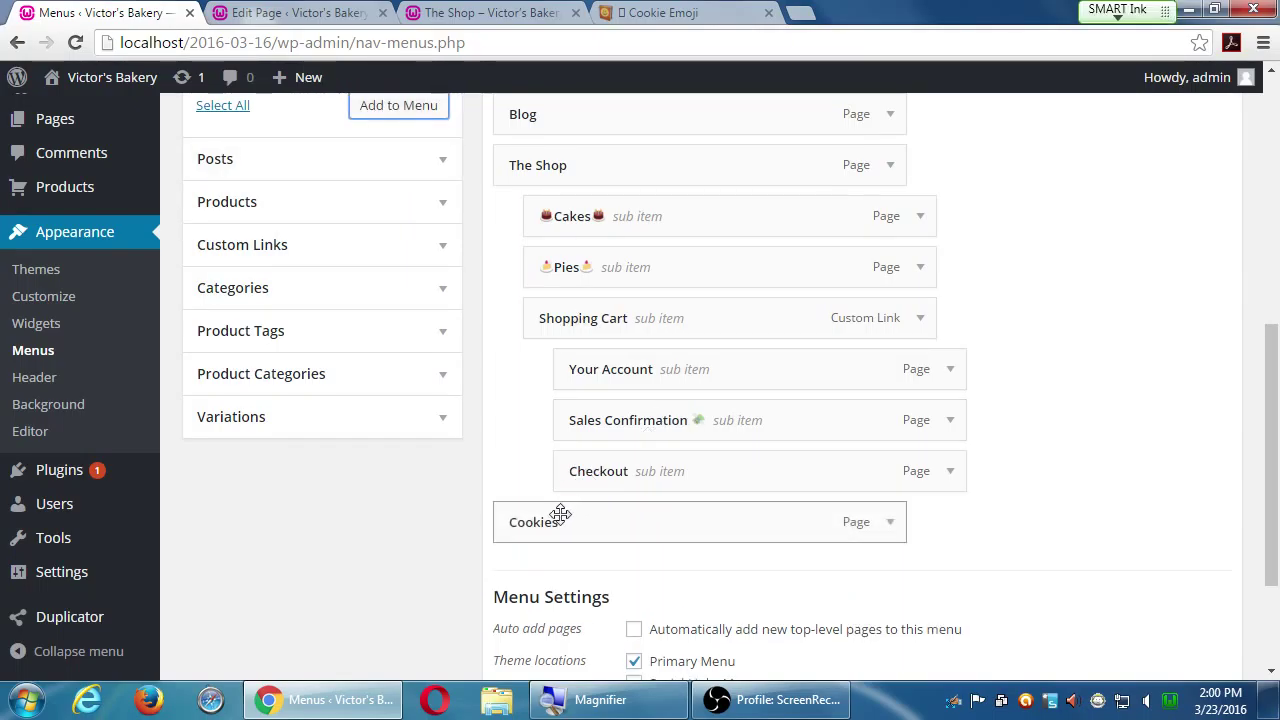
{"action": "left_click_drag", "start_coordinate": [563, 517], "coordinate": [590, 326]}
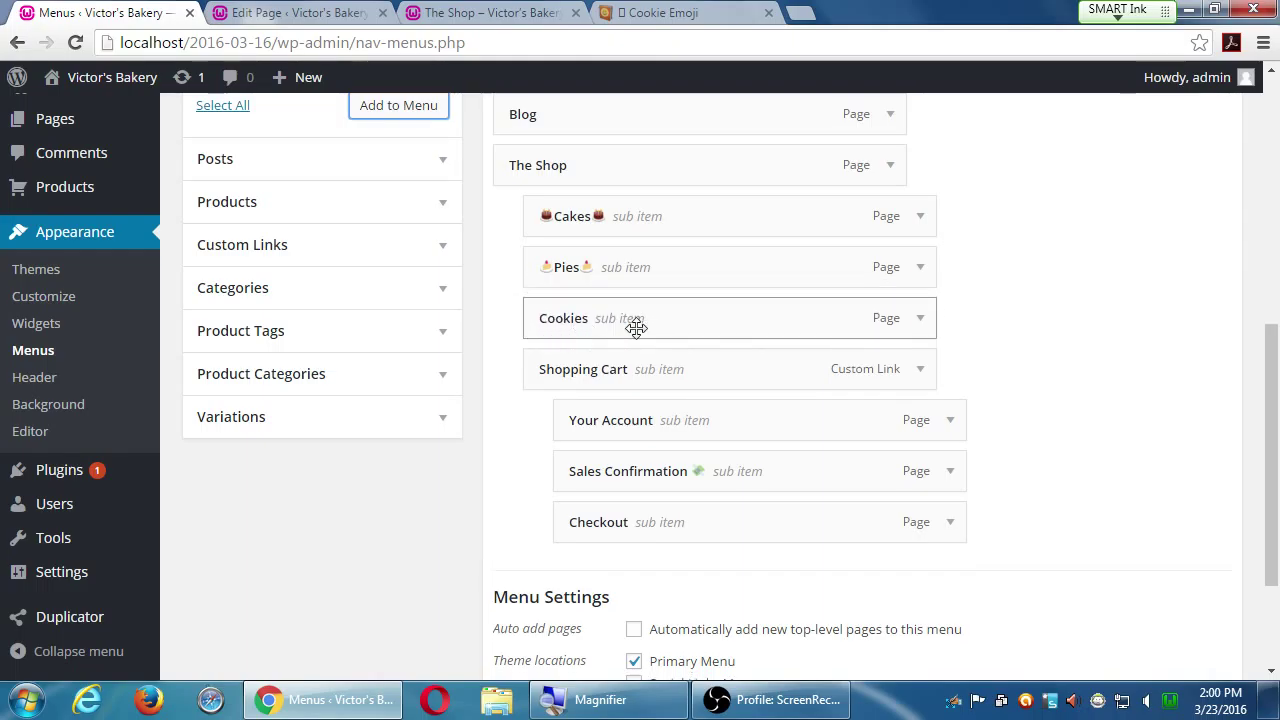
In the Main Menu structure, add the cookie emoji before and after "Cookies" in that item's navigation label.
{"action": "left_click", "coordinate": [921, 322]}
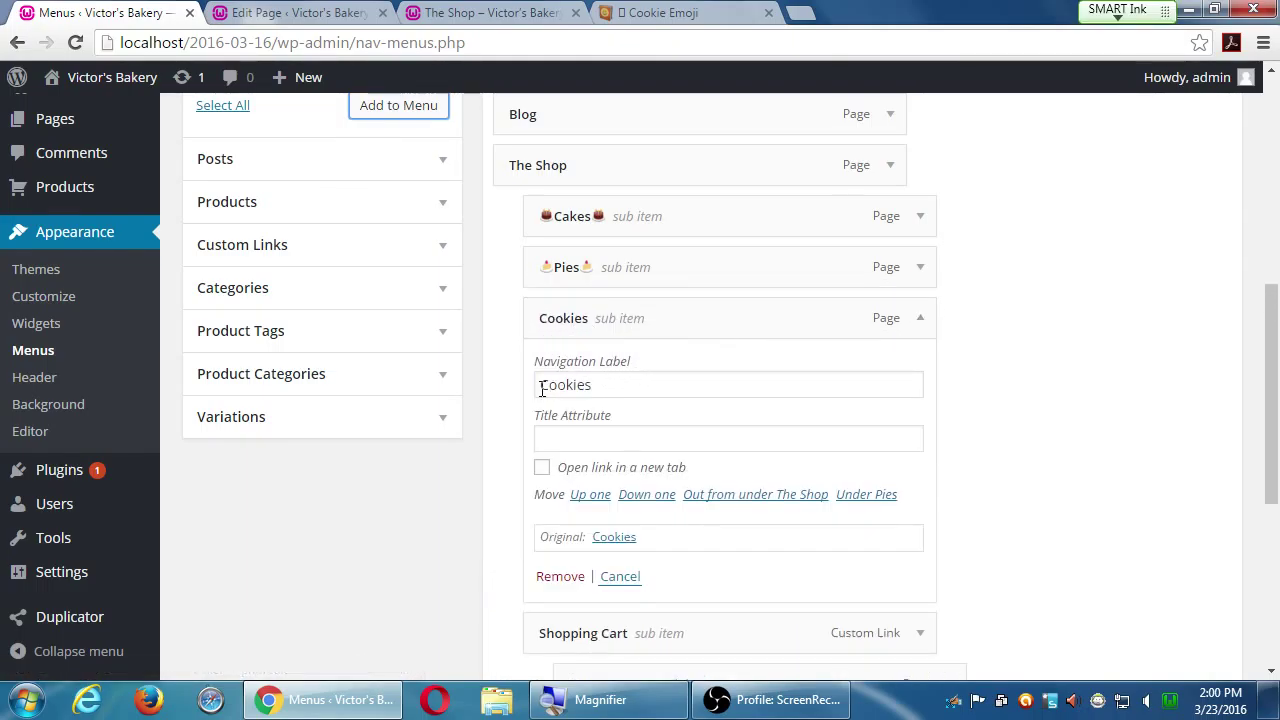
{"action": "left_click", "coordinate": [541, 386]}
{"action": "type", "text": "🍪"}
{"action": "left_click", "coordinate": [612, 385]}
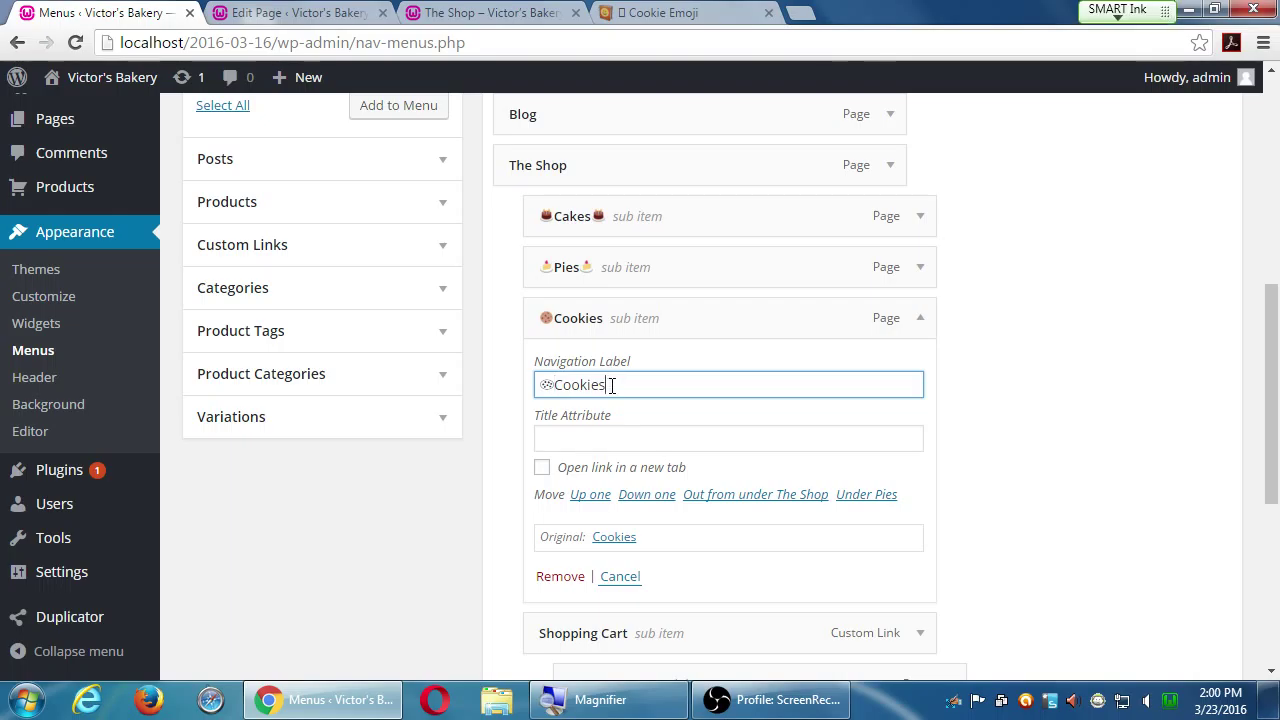
{"action": "type", "text": "🍪"}
{"action": "left_click", "coordinate": [1040, 415]}
{"action": "scroll", "coordinate": [1040, 415], "scroll_direction": "down", "scroll_amount": 5}
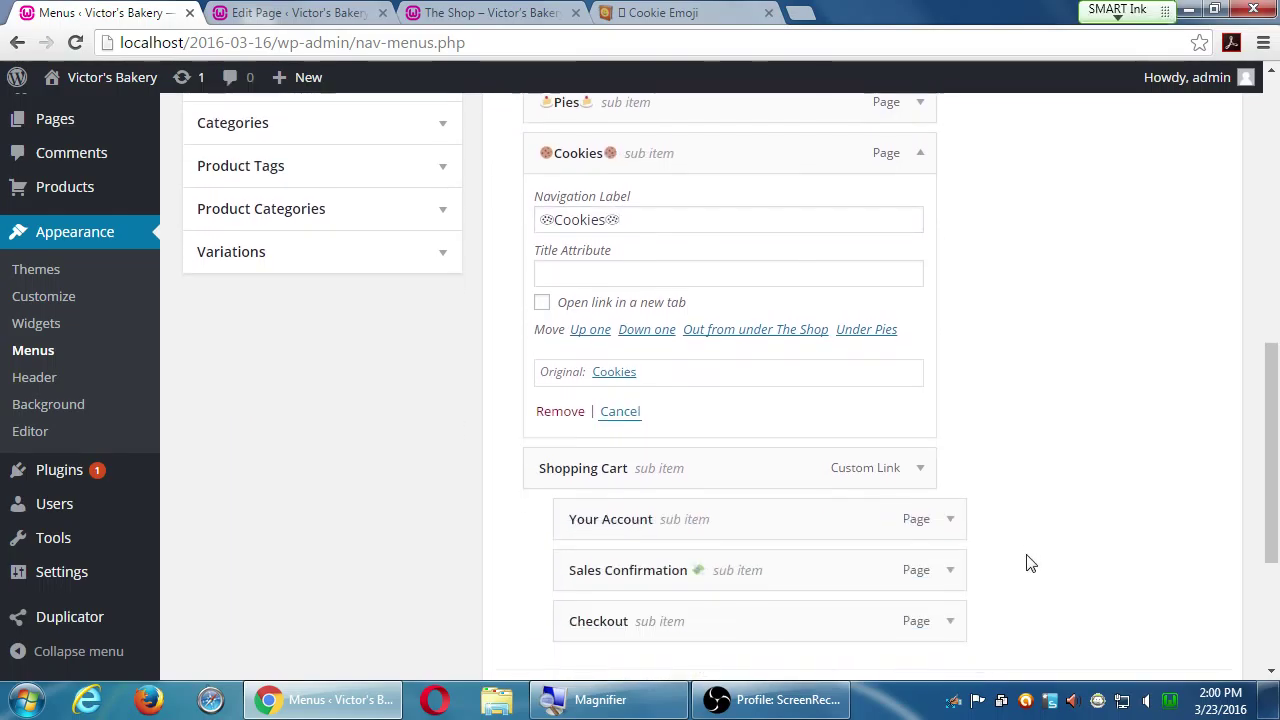
Save the Main Menu and check the expanded The Shop submenu on the live site's home page.
{"action": "left_click", "coordinate": [1174, 575]}
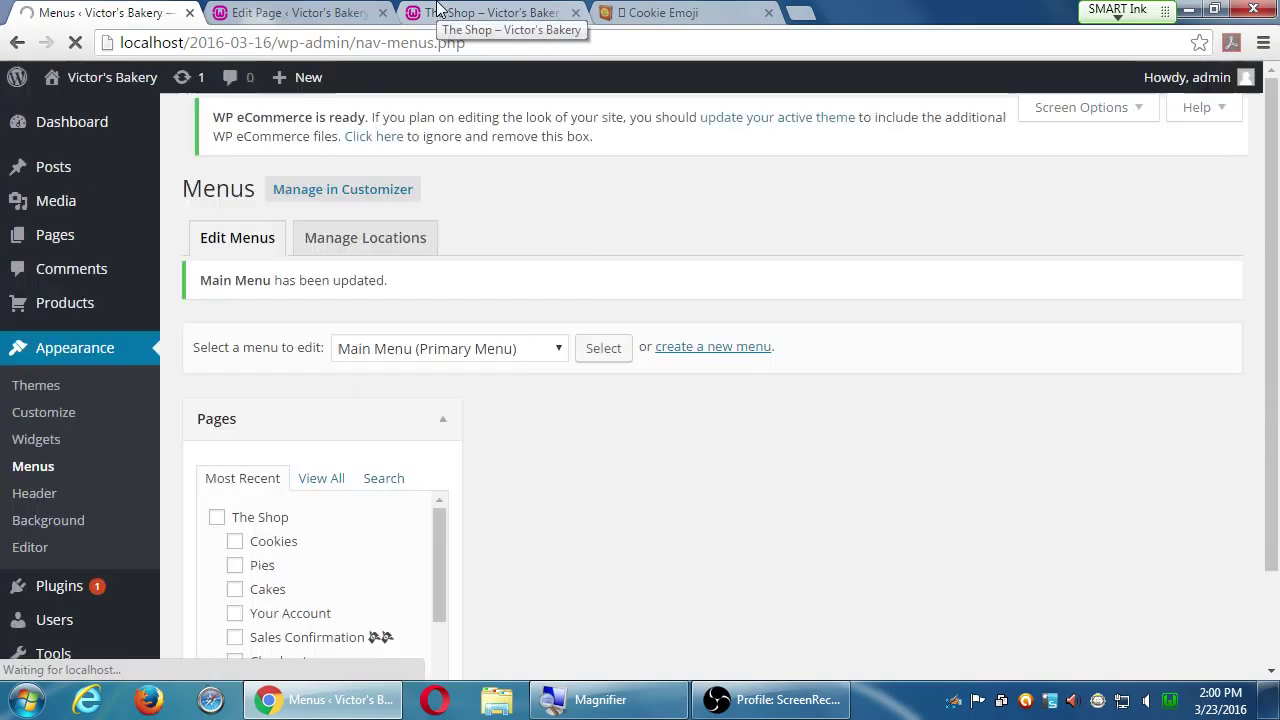
{"action": "left_click", "coordinate": [437, 12]}
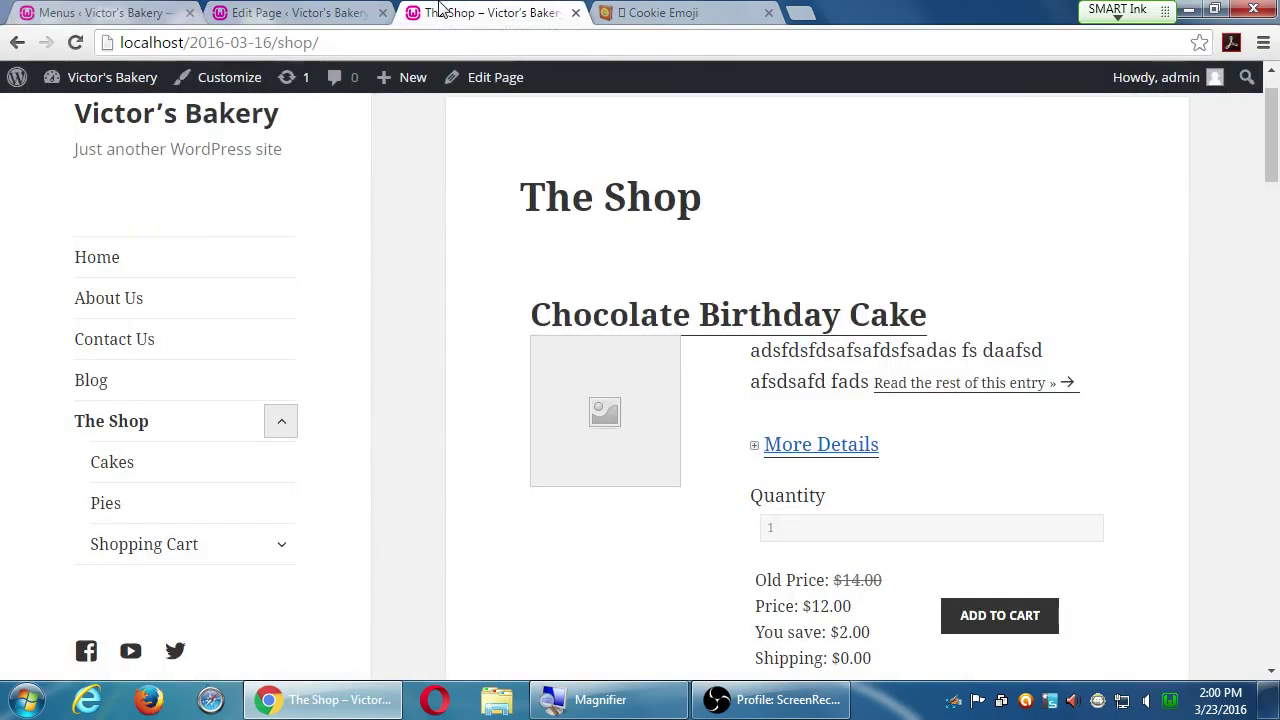
{"action": "left_click", "coordinate": [166, 265]}
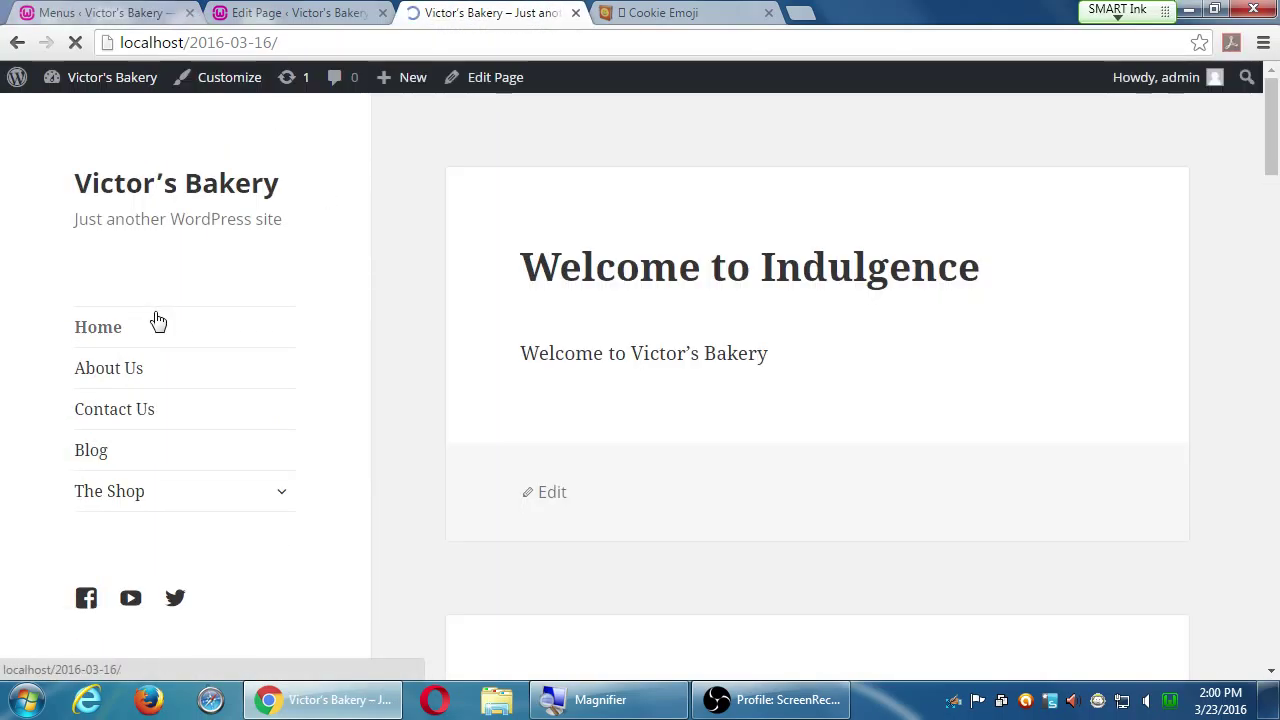
{"action": "left_click", "coordinate": [283, 500]}
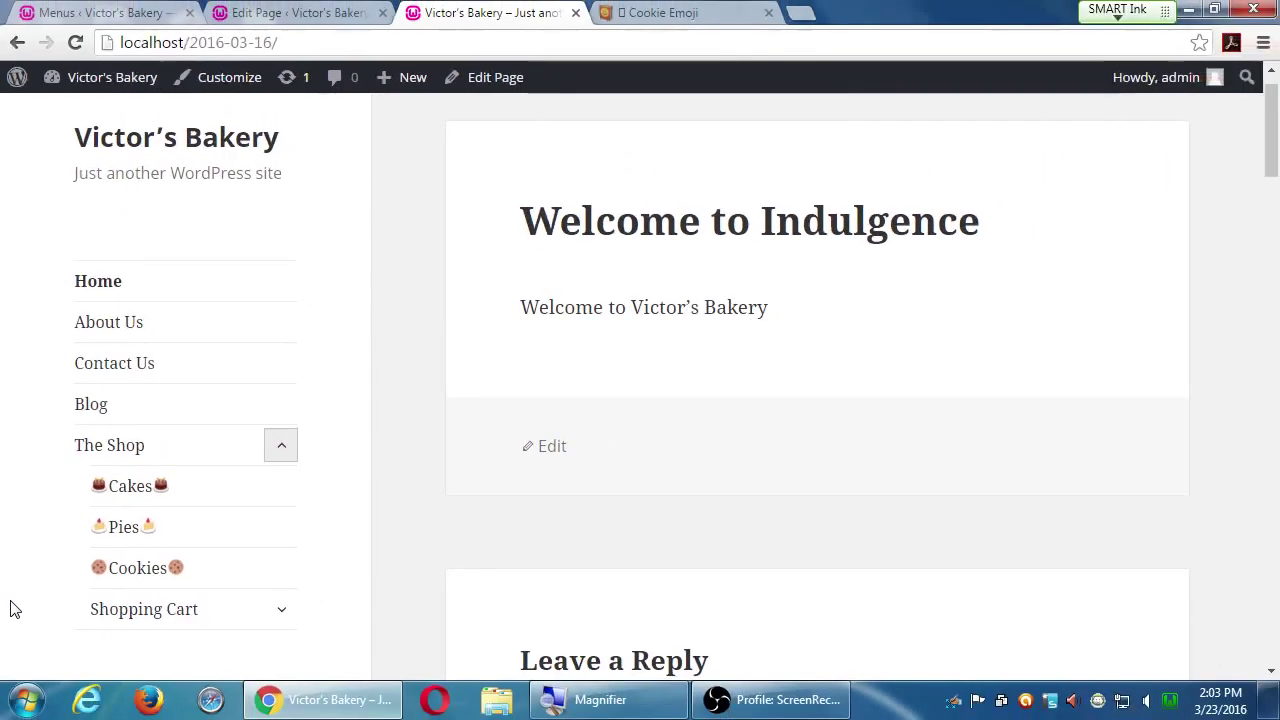
{"action": "left_click", "coordinate": [107, 566]}
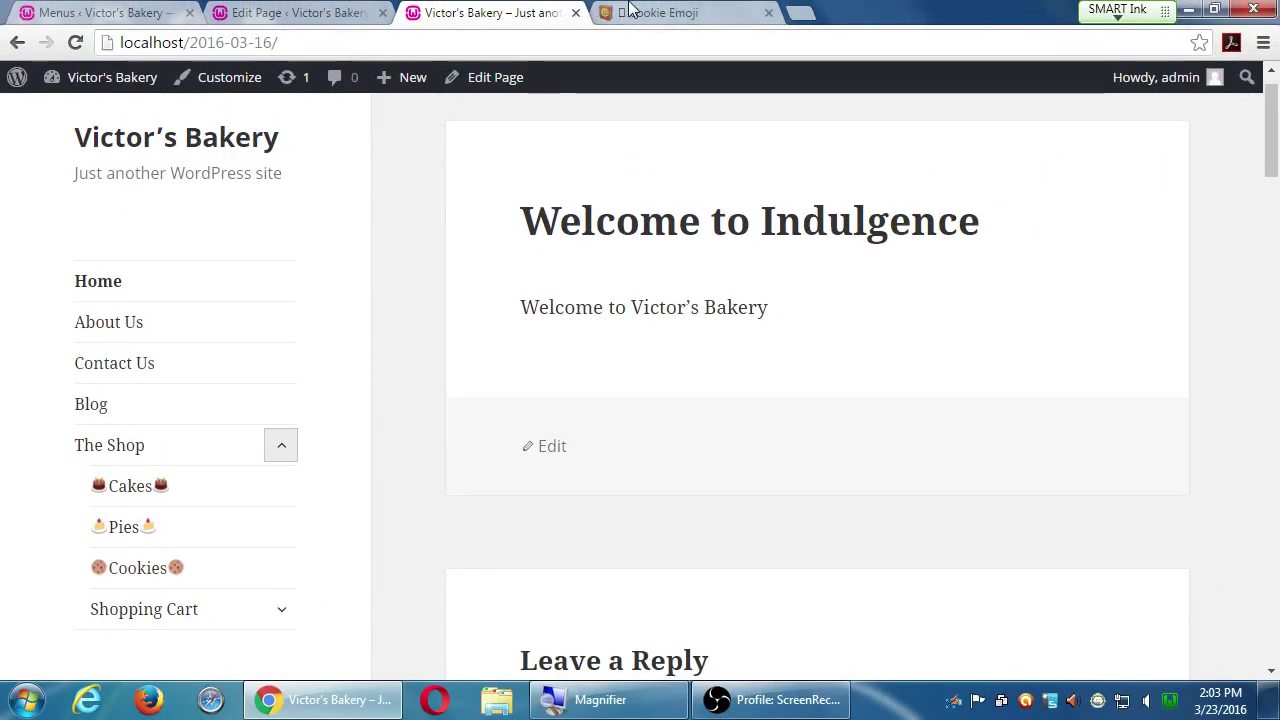
Review the Cookie emoji's designs across platforms on Emojipedia and select the symbol beside the Cookie heading.
{"action": "scroll", "coordinate": [417, 540], "scroll_direction": "up", "scroll_amount": 10}
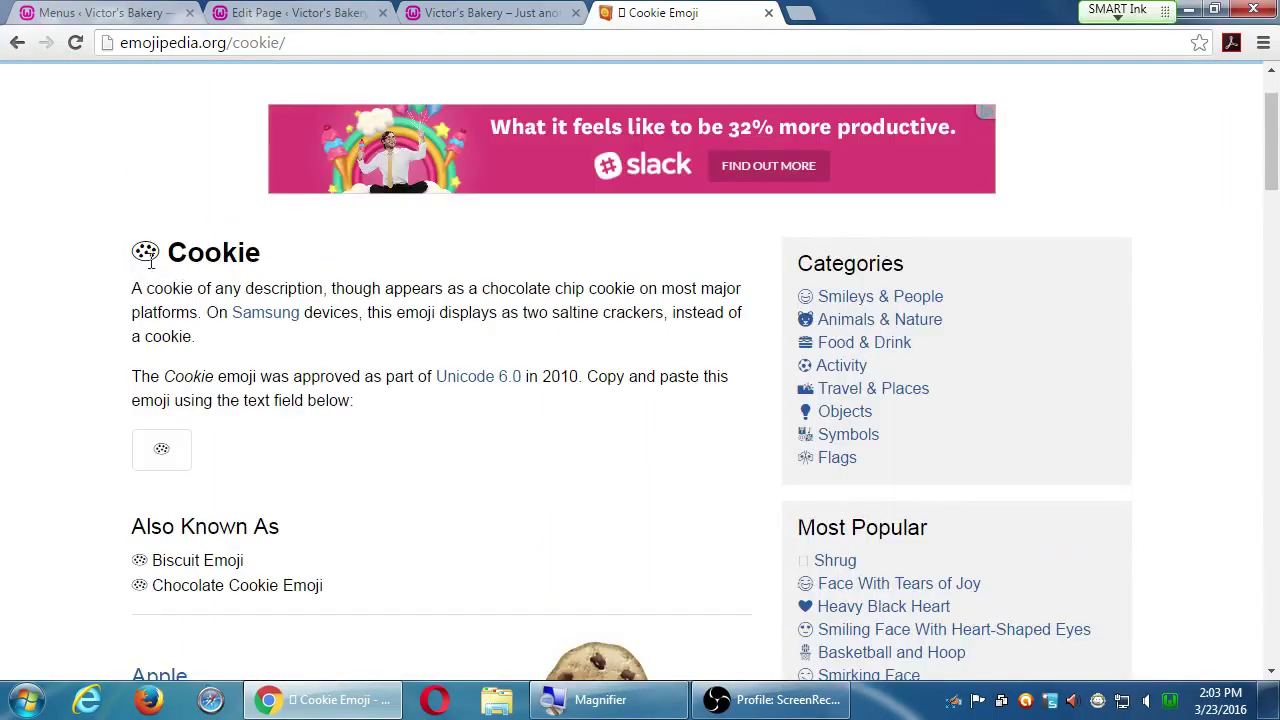
{"action": "scroll", "coordinate": [326, 434], "scroll_direction": "down", "scroll_amount": 5}
{"action": "scroll", "coordinate": [326, 434], "scroll_direction": "down", "scroll_amount": 1}
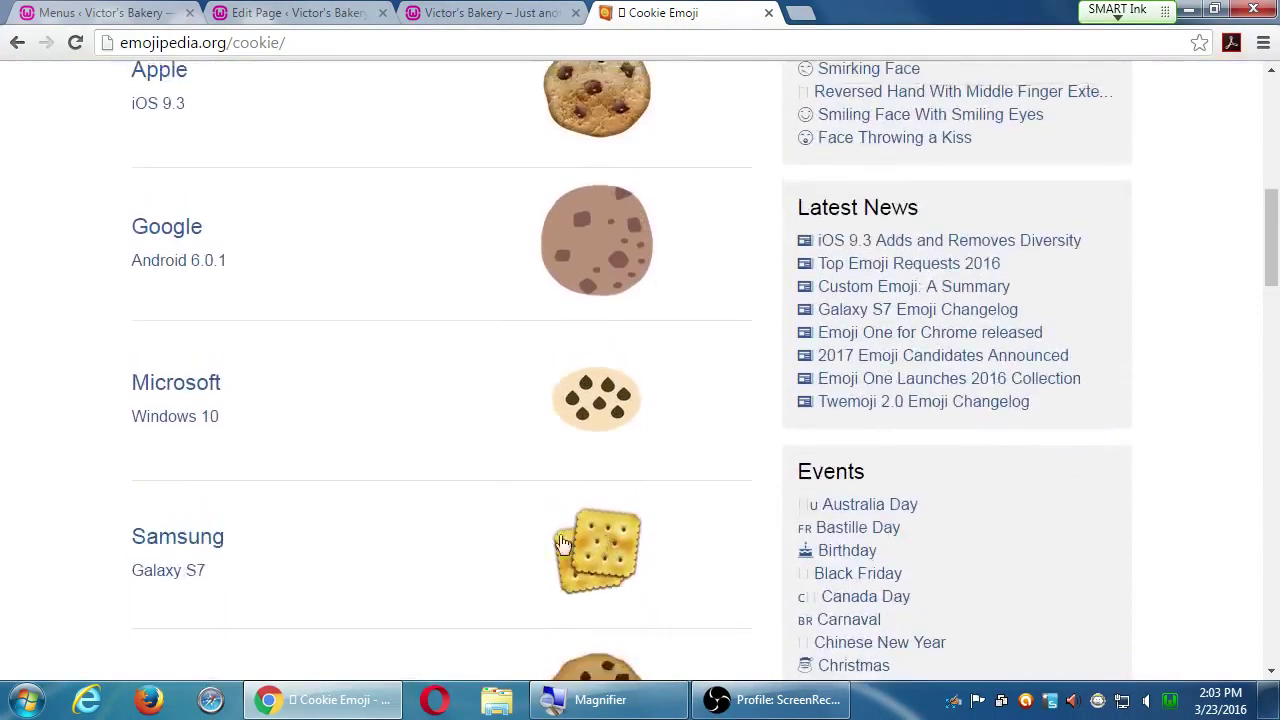
{"action": "scroll", "coordinate": [408, 388], "scroll_direction": "down", "scroll_amount": 3}
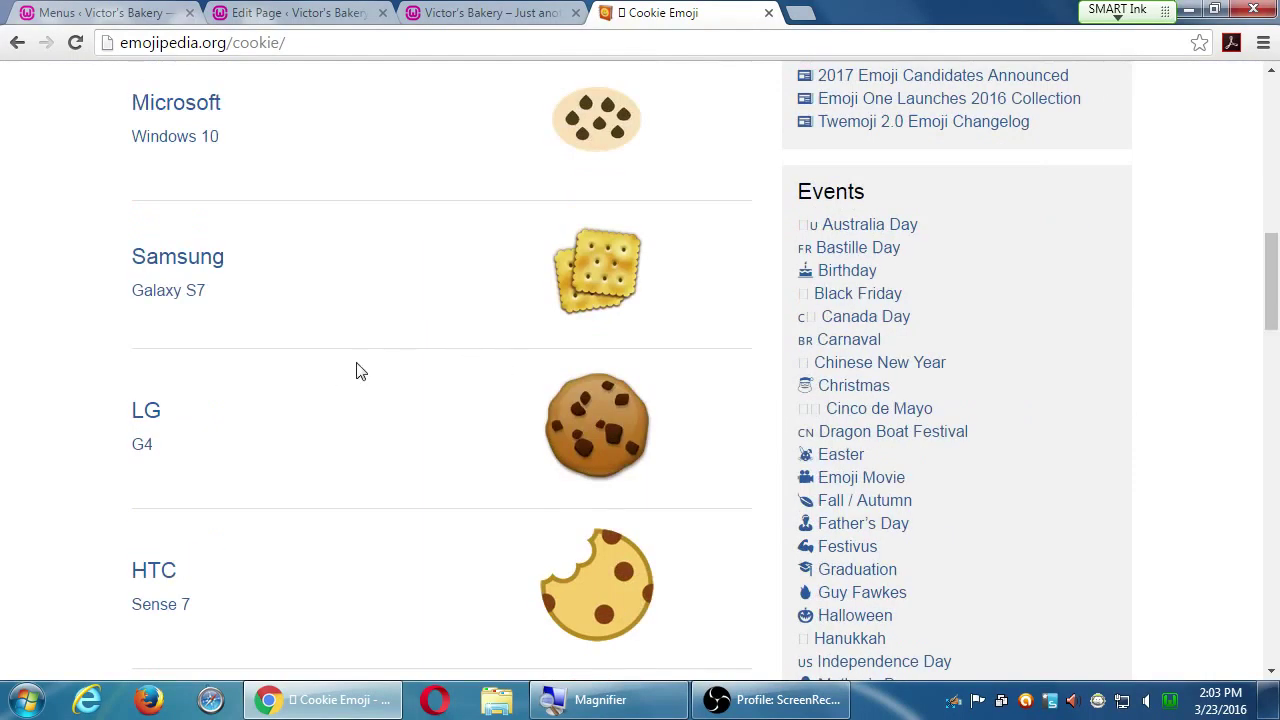
{"action": "scroll", "coordinate": [380, 414], "scroll_direction": "up", "scroll_amount": 3}
{"action": "scroll", "coordinate": [380, 414], "scroll_direction": "up", "scroll_amount": 7}
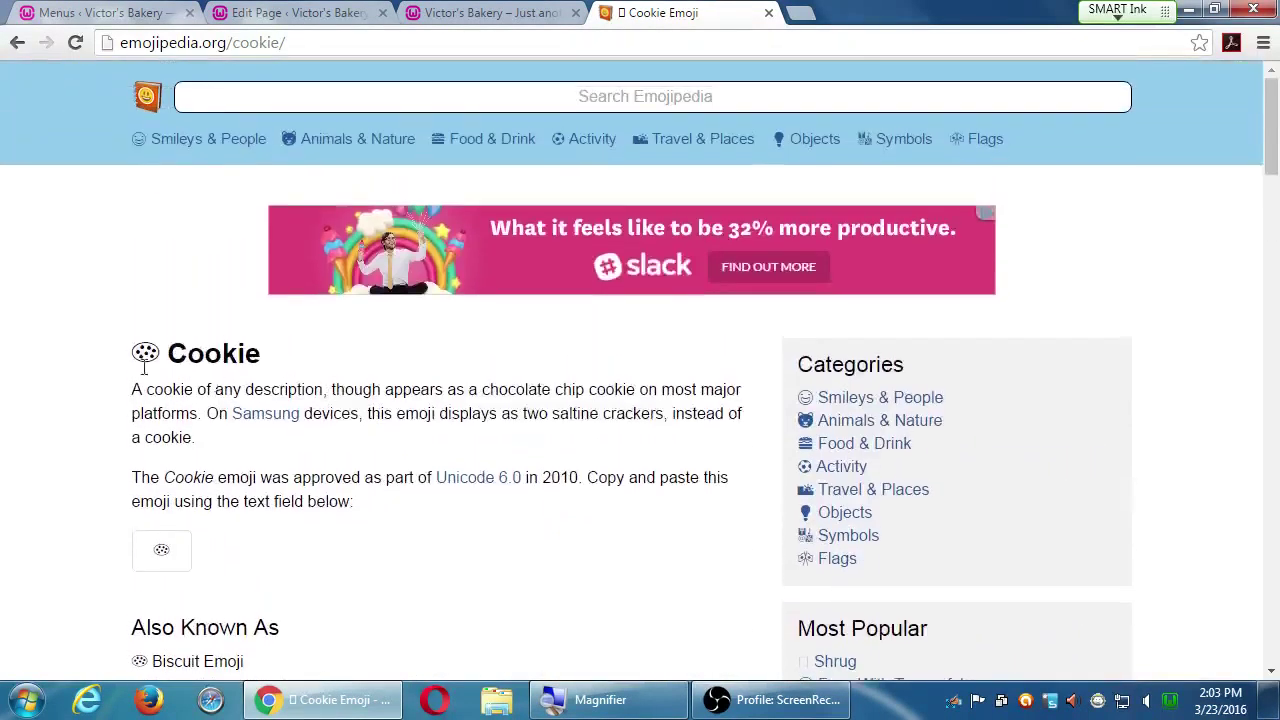
{"action": "left_click_drag", "start_coordinate": [162, 356], "coordinate": [137, 357]}
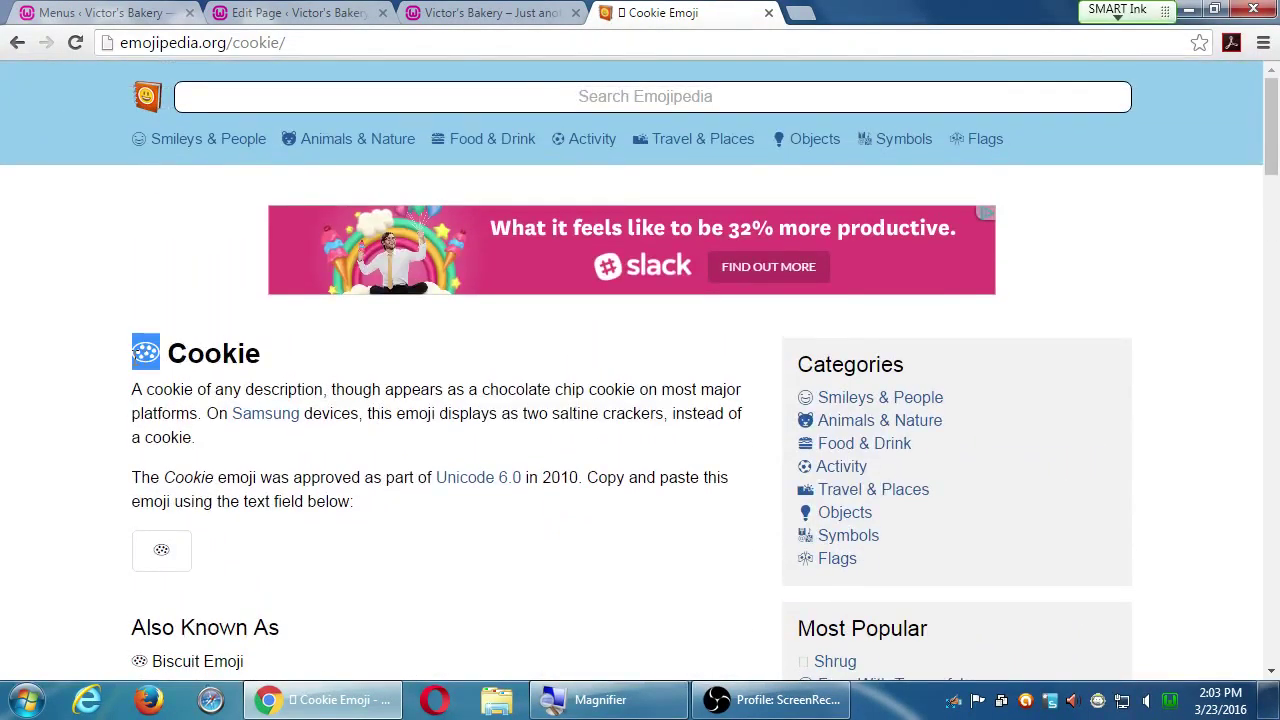
Return to the live home page and magnify The Shop submenu to inspect its emoji labels.
{"action": "left_click", "coordinate": [300, 12]}
{"action": "left_click", "coordinate": [140, 12]}
{"action": "left_click", "coordinate": [490, 12]}
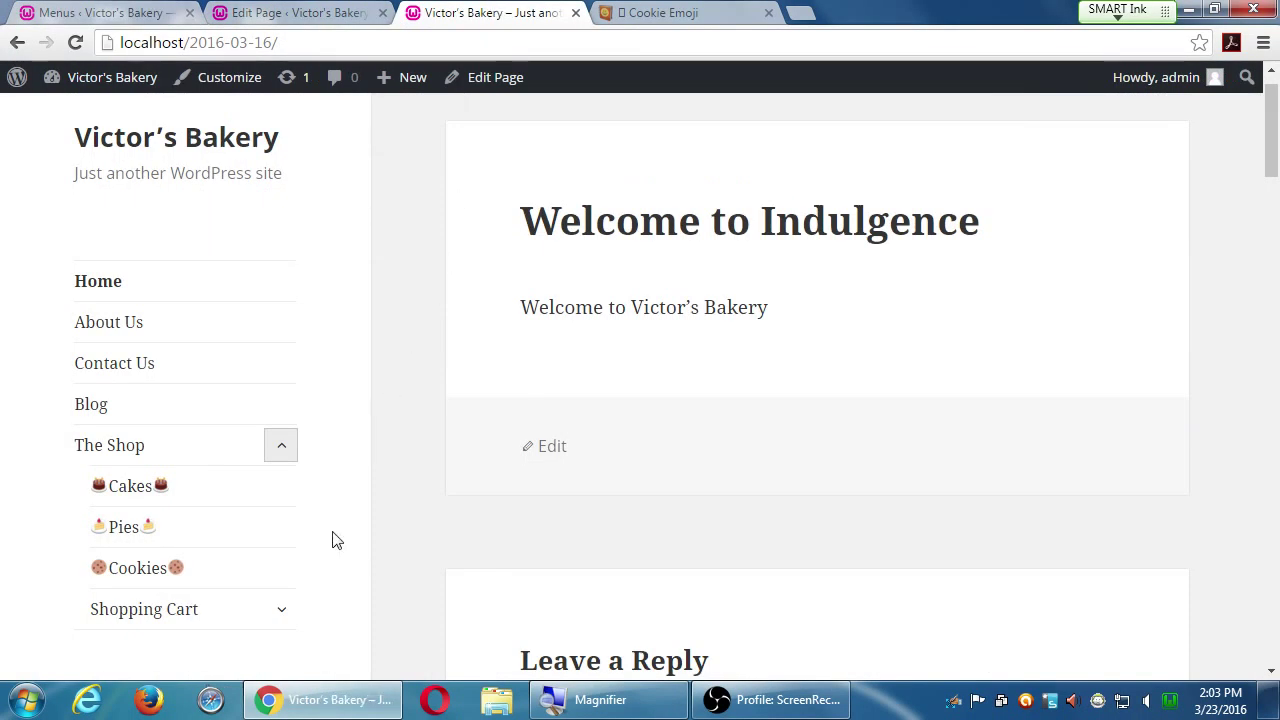
{"action": "key", "text": "super+plus"}
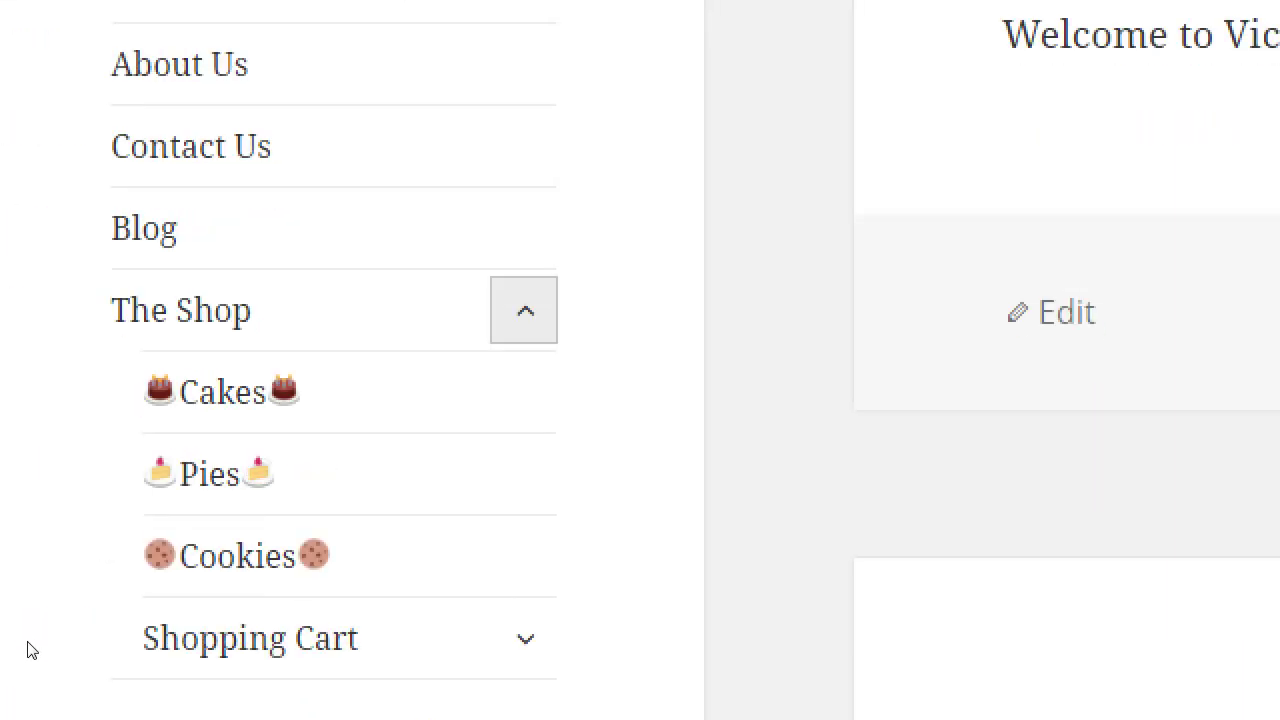
{"action": "key", "text": "super+minus"}
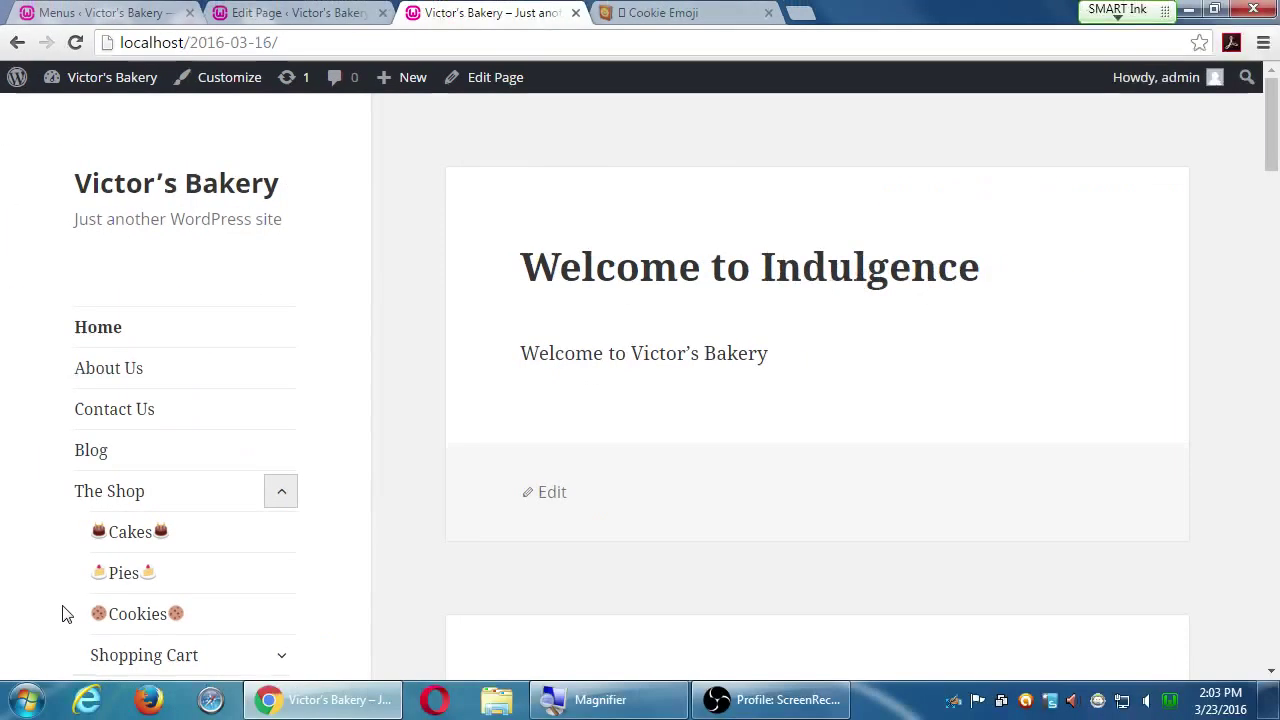
{"action": "scroll", "coordinate": [86, 543], "scroll_direction": "down", "scroll_amount": 2}
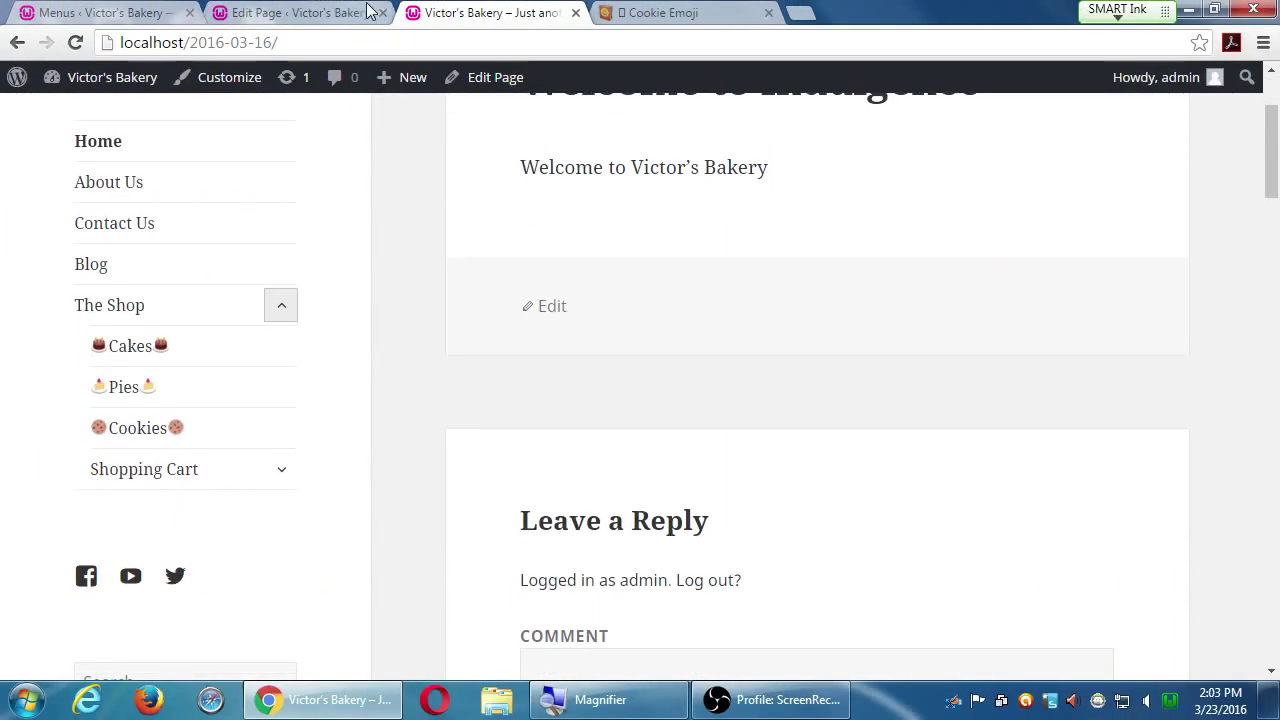
Search Emojipedia for "shop" and look through the matching emoji.
{"action": "left_click", "coordinate": [665, 12]}
{"action": "left_click", "coordinate": [555, 77]}
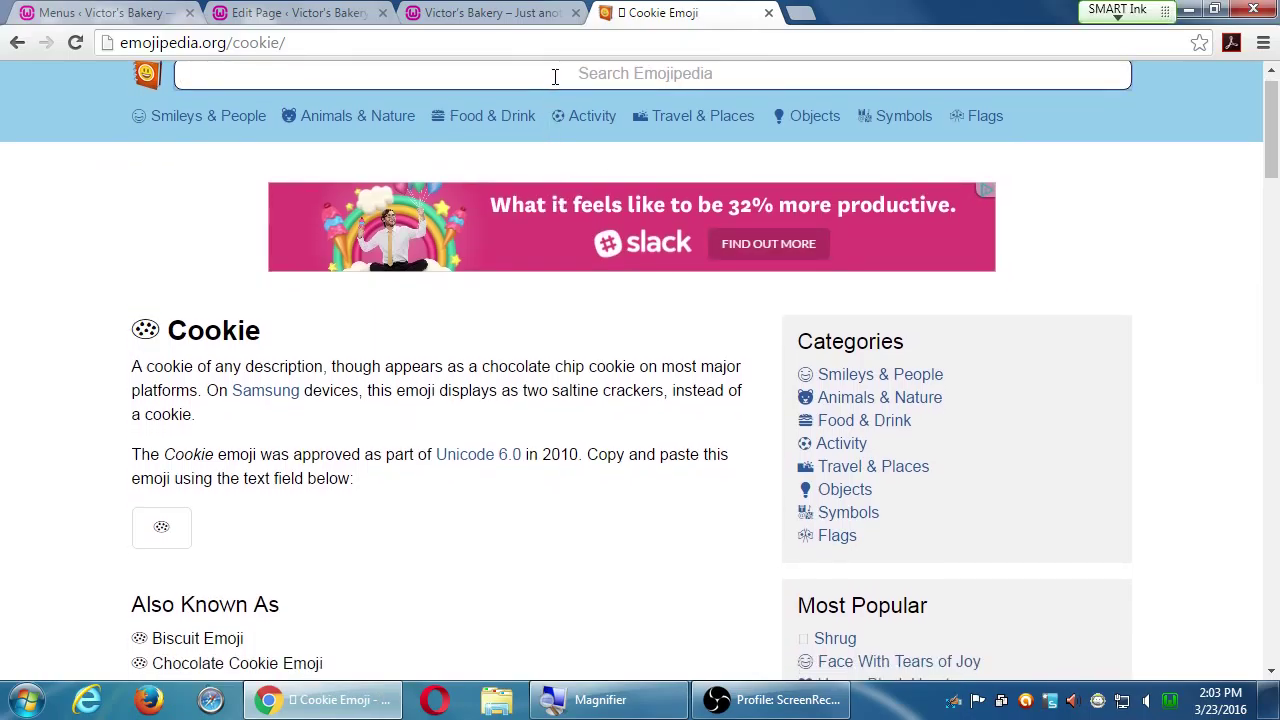
{"action": "type", "text": "shop"}
{"action": "key", "text": "Return"}
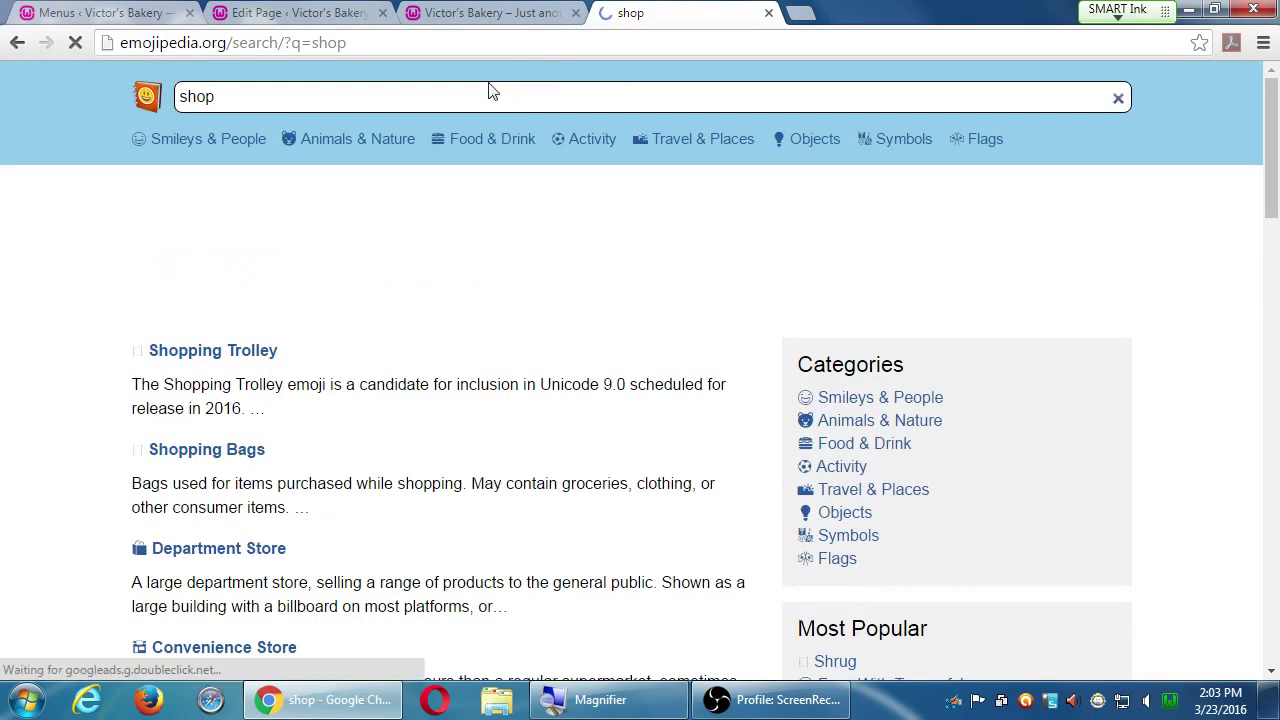
{"action": "scroll", "coordinate": [565, 438], "scroll_direction": "down", "scroll_amount": 1}
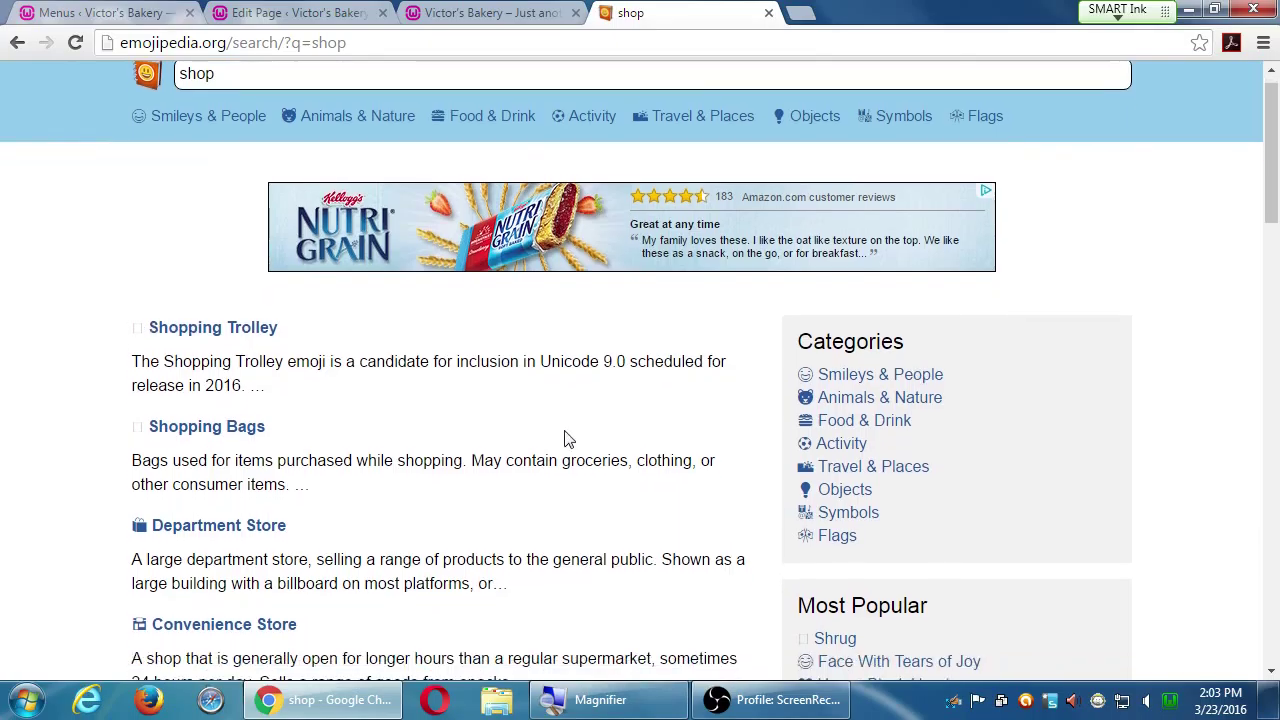
{"action": "scroll", "coordinate": [565, 438], "scroll_direction": "down", "scroll_amount": 5}
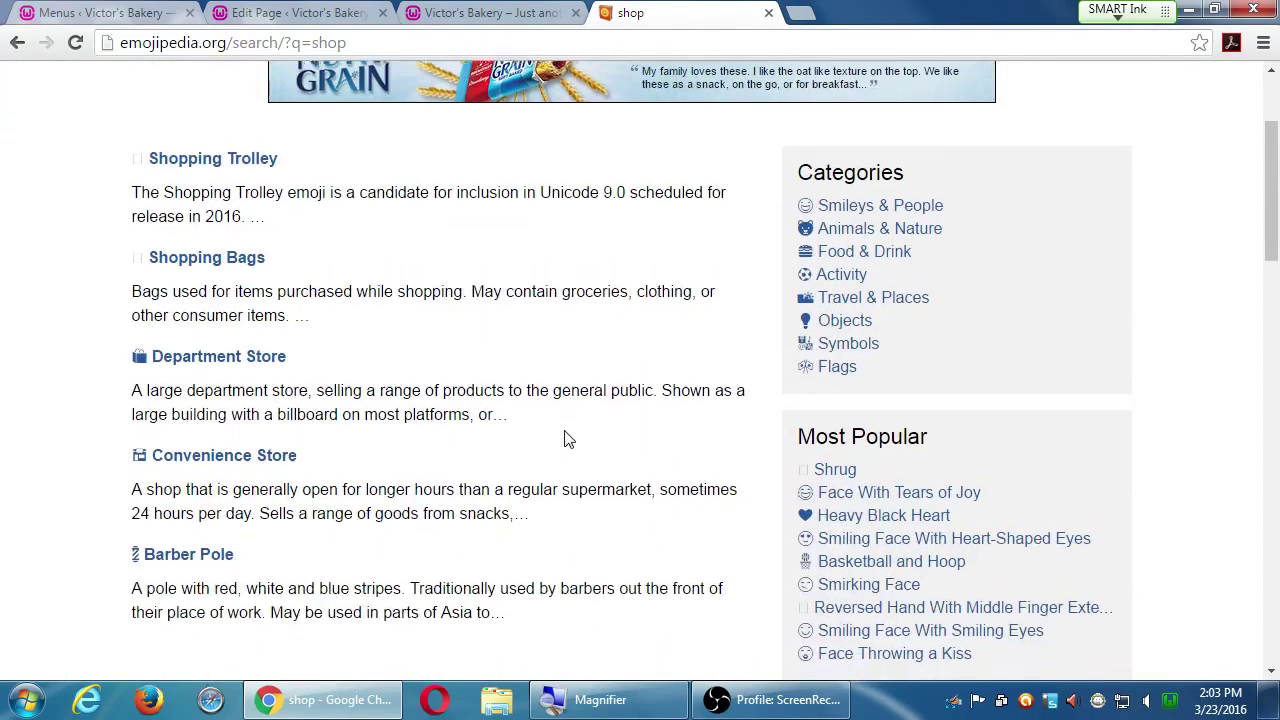
{"action": "scroll", "coordinate": [565, 438], "scroll_direction": "up", "scroll_amount": 2}
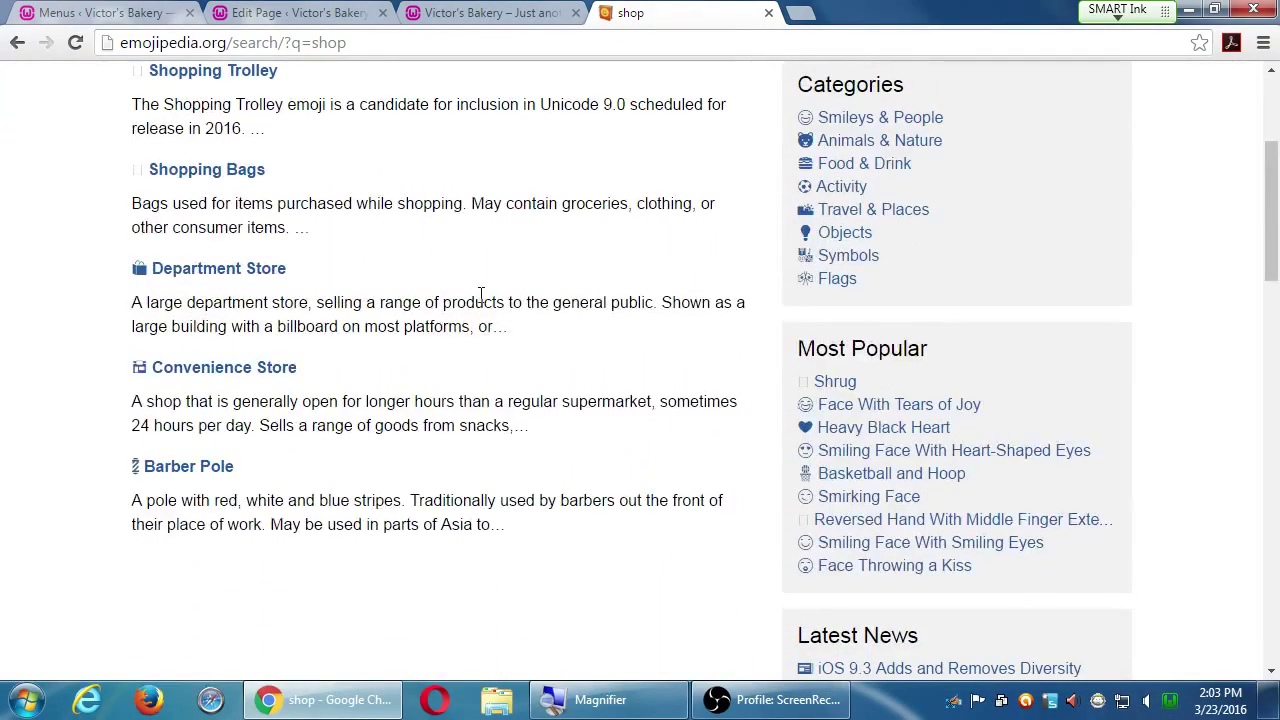
Look at The Shop item in the Main Menu structure and return to the emoji search results.
{"action": "left_click", "coordinate": [129, 11]}
{"action": "scroll", "coordinate": [655, 420], "scroll_direction": "down", "scroll_amount": 4}
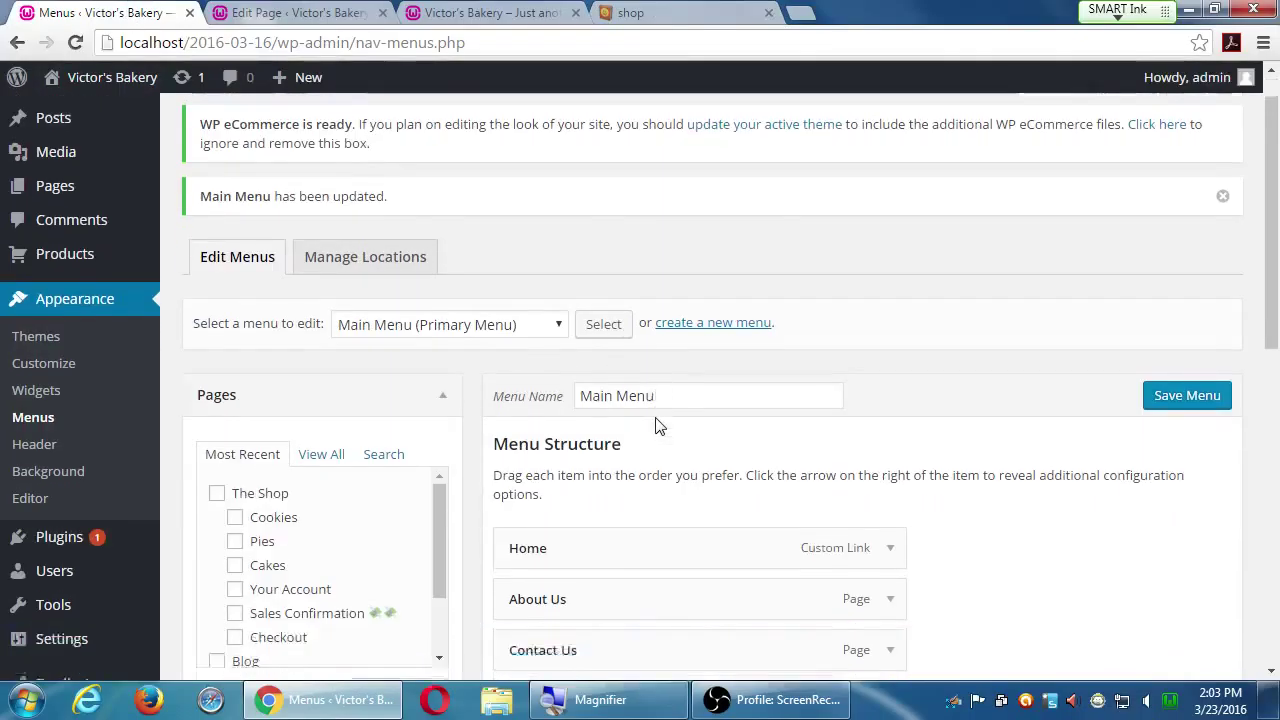
{"action": "scroll", "coordinate": [743, 435], "scroll_direction": "down", "scroll_amount": 2}
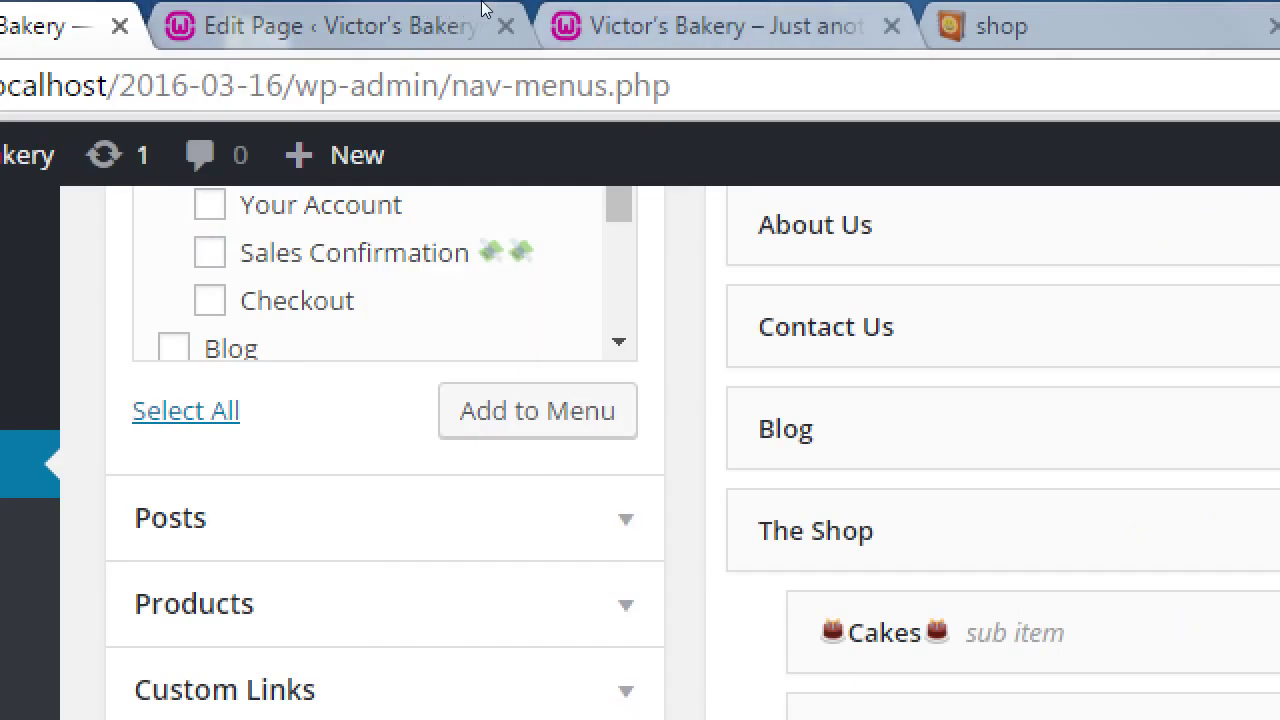
{"action": "key", "text": "ctrl+9"}
{"action": "scroll", "coordinate": [343, 189], "scroll_direction": "up", "scroll_amount": 5}
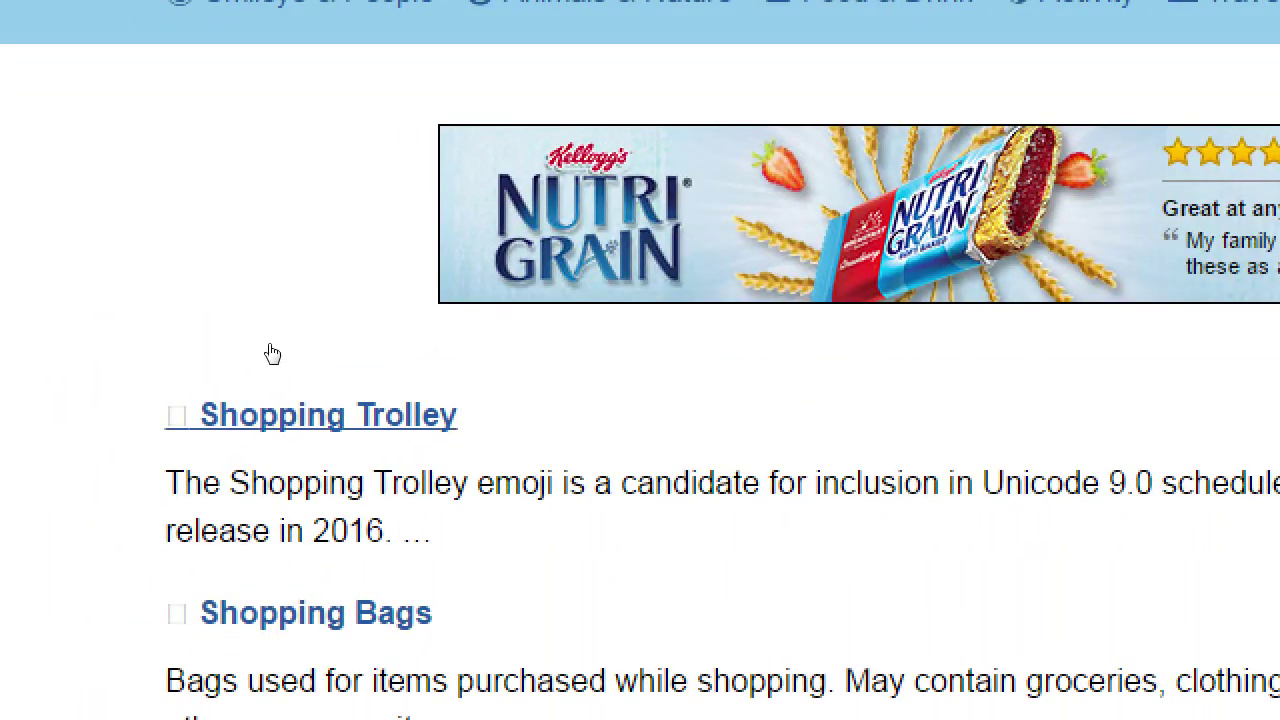
Open the Shopping Trolley emoji page and review its sample image and codepoint.
{"action": "left_click", "coordinate": [139, 367]}
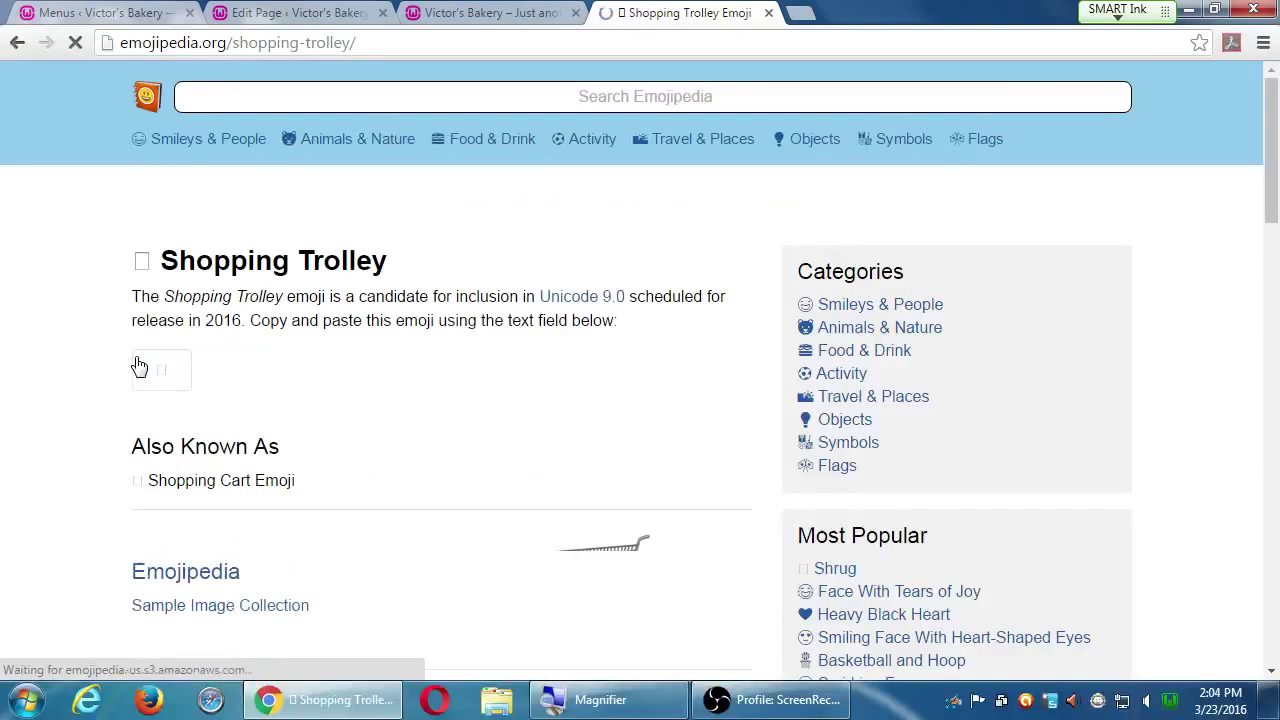
{"action": "scroll", "coordinate": [139, 370], "scroll_direction": "down", "scroll_amount": 2}
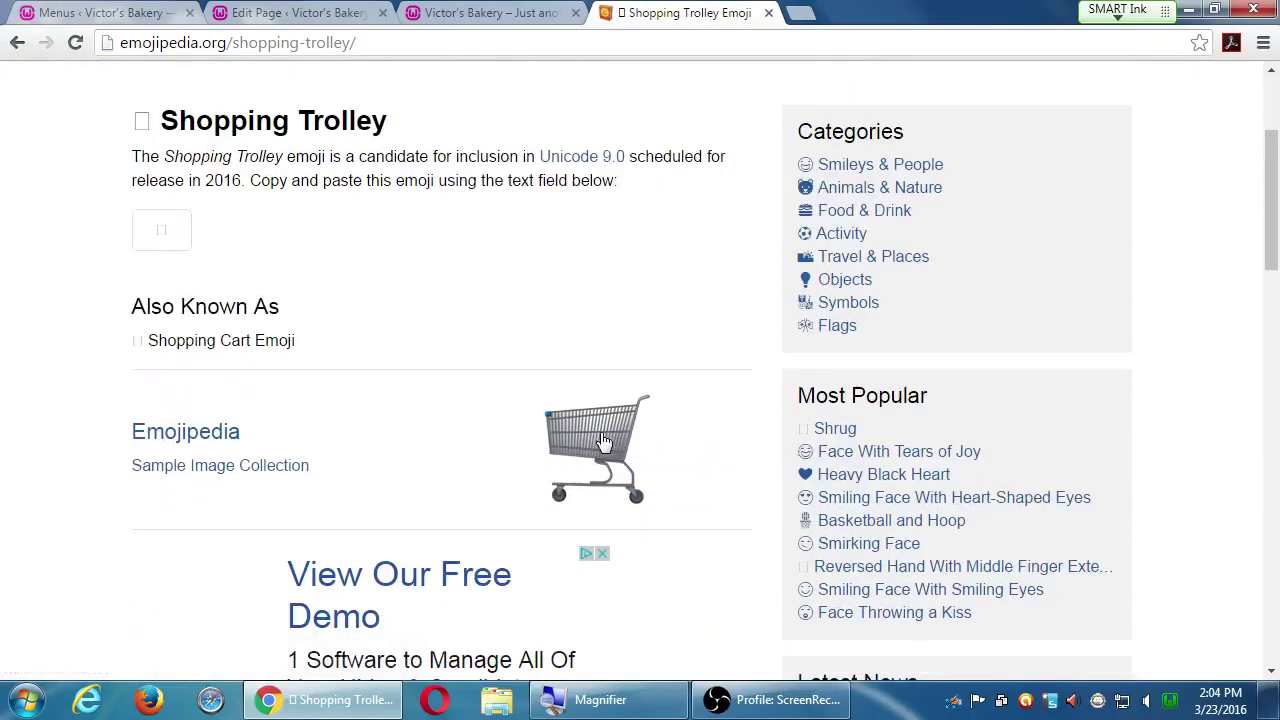
{"action": "scroll", "coordinate": [598, 466], "scroll_direction": "down", "scroll_amount": 1}
{"action": "scroll", "coordinate": [580, 466], "scroll_direction": "down", "scroll_amount": 4}
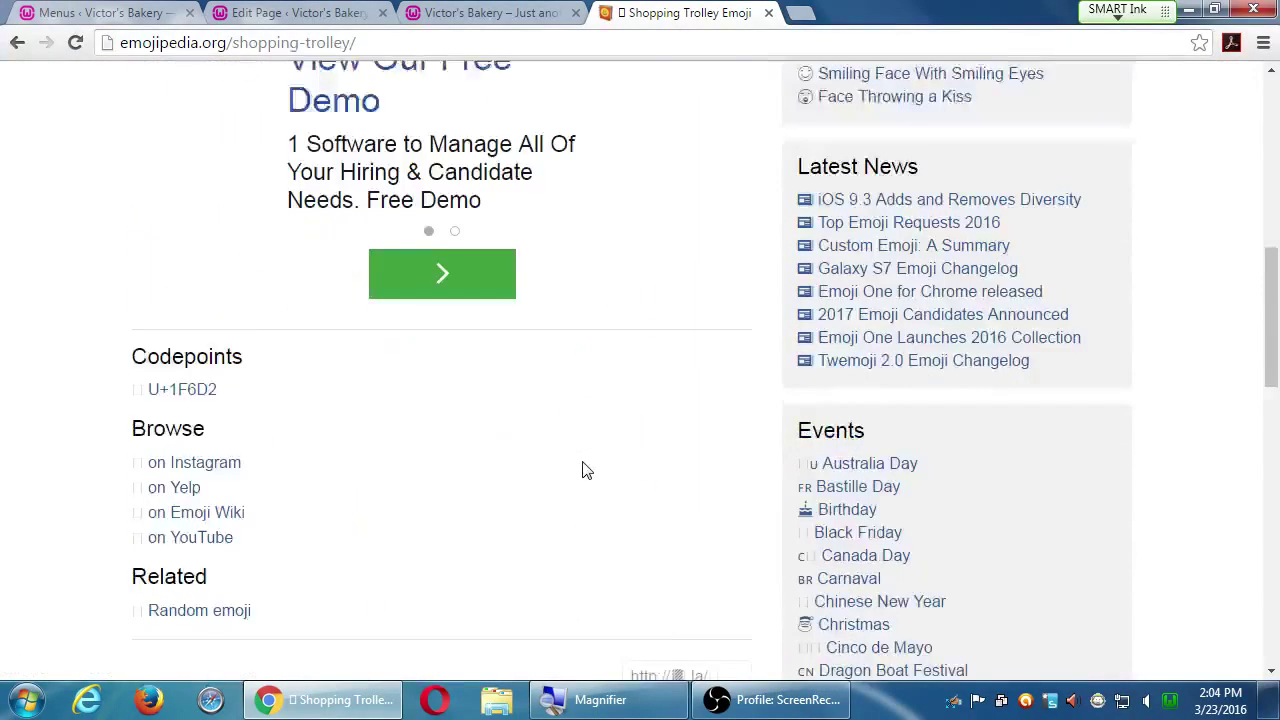
{"action": "scroll", "coordinate": [583, 469], "scroll_direction": "up", "scroll_amount": 5}
{"action": "scroll", "coordinate": [585, 470], "scroll_direction": "up", "scroll_amount": 1}
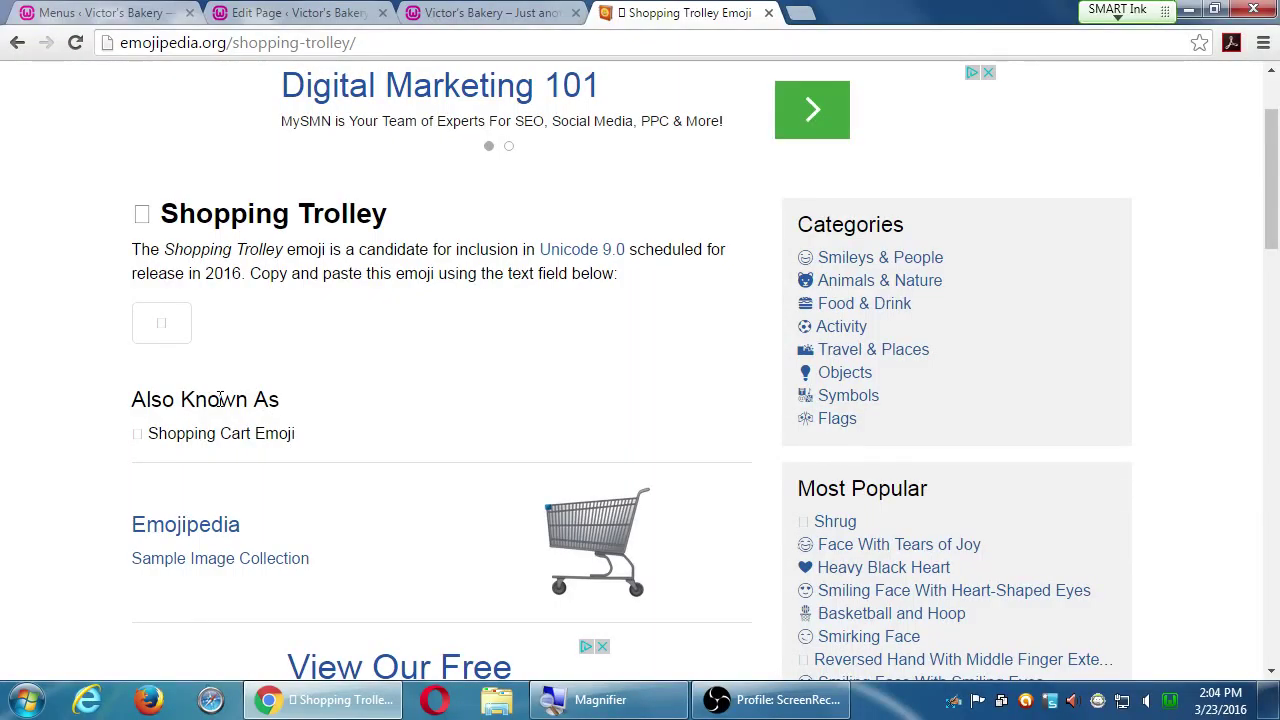
Magnify and select the symbol beside the Shopping Trolley heading, and highlight the release year in its description.
{"action": "key", "text": "super+plus"}
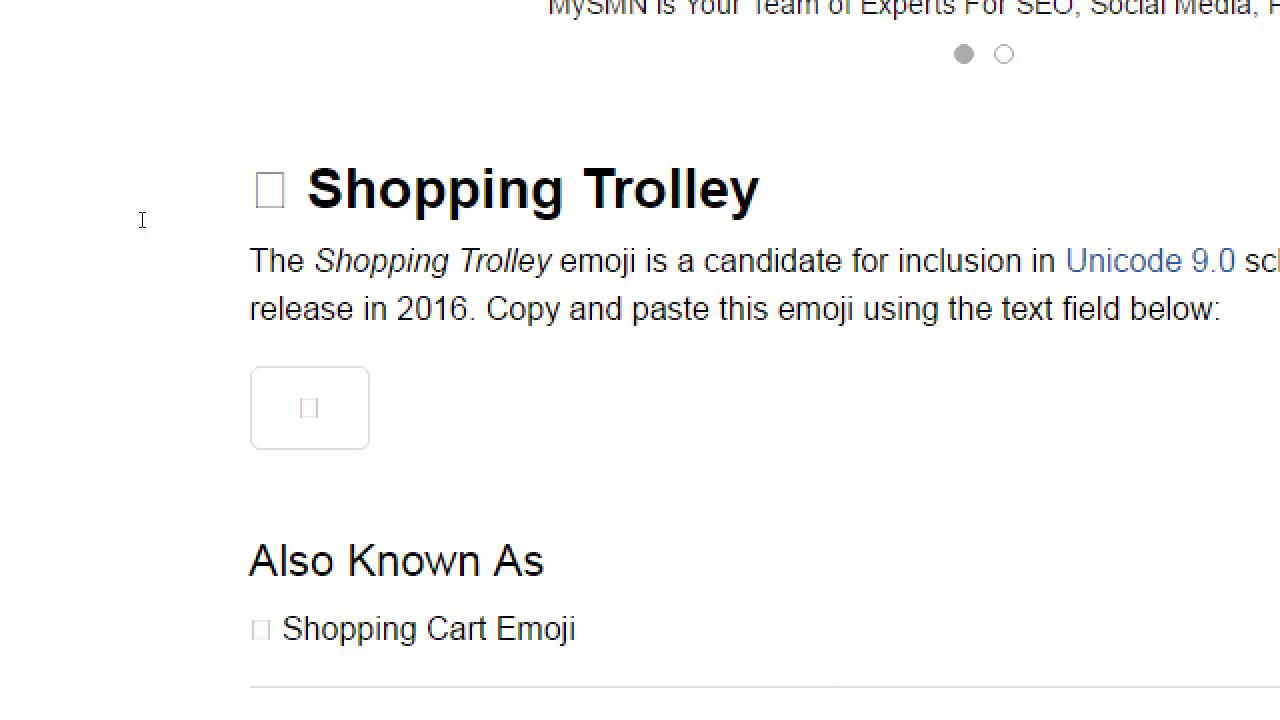
{"action": "double_click", "coordinate": [143, 218]}
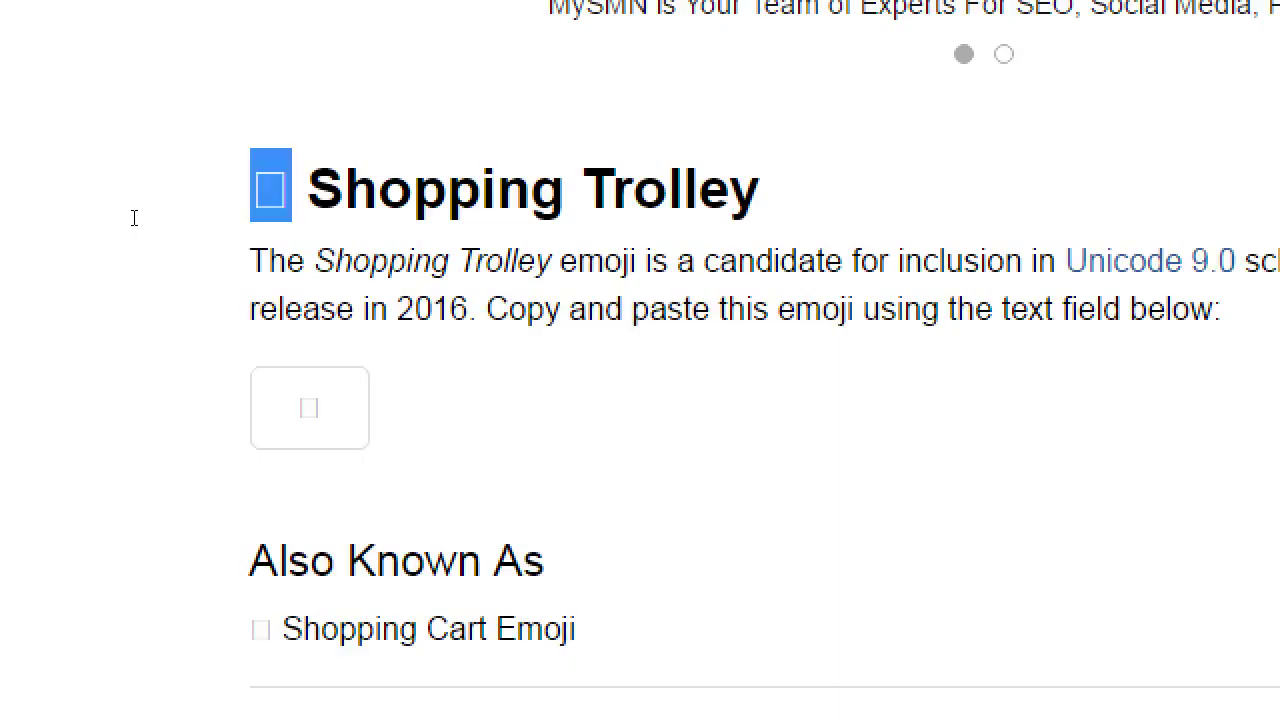
{"action": "key", "text": "super+minus"}
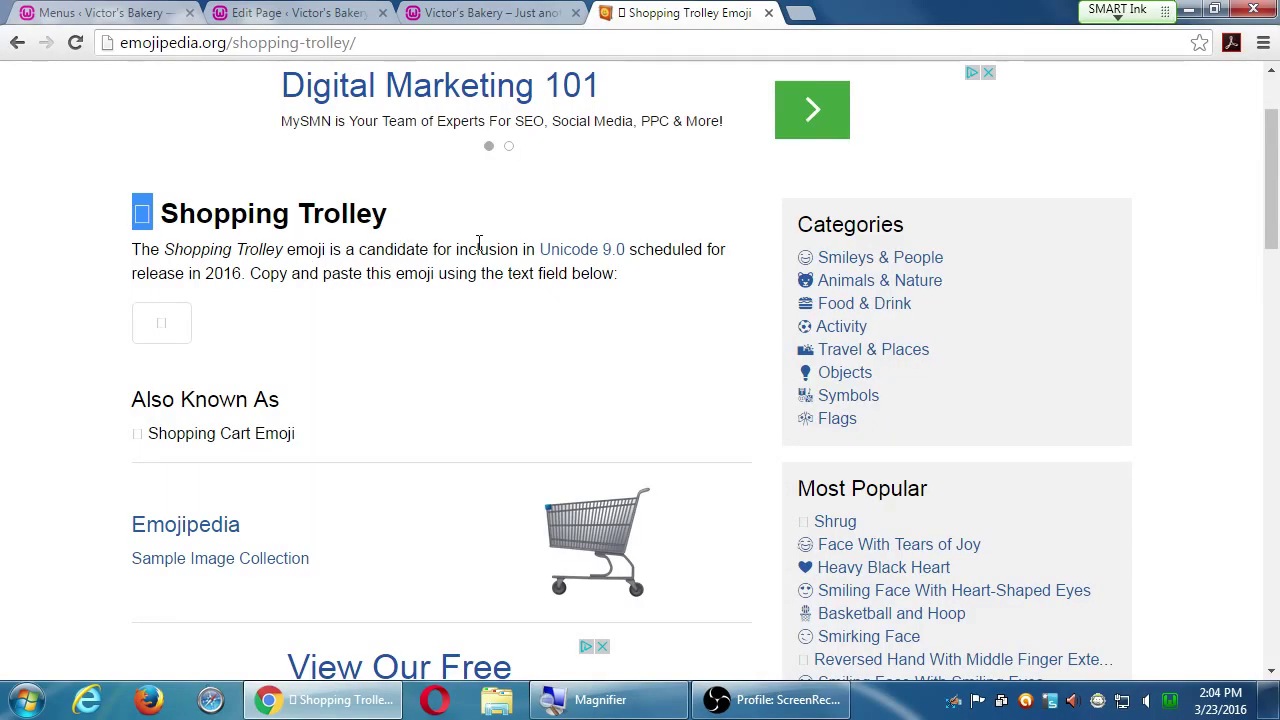
{"action": "double_click", "coordinate": [226, 272]}
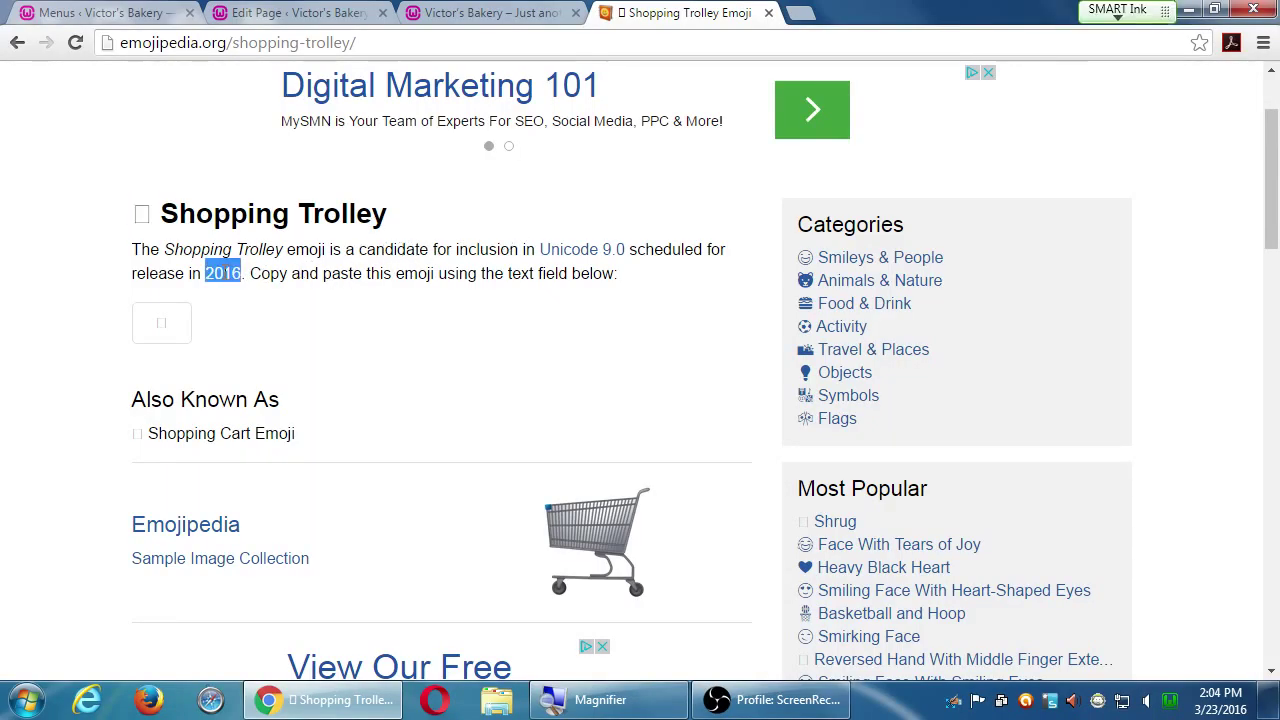
{"action": "scroll", "coordinate": [347, 383], "scroll_direction": "down", "scroll_amount": 1}
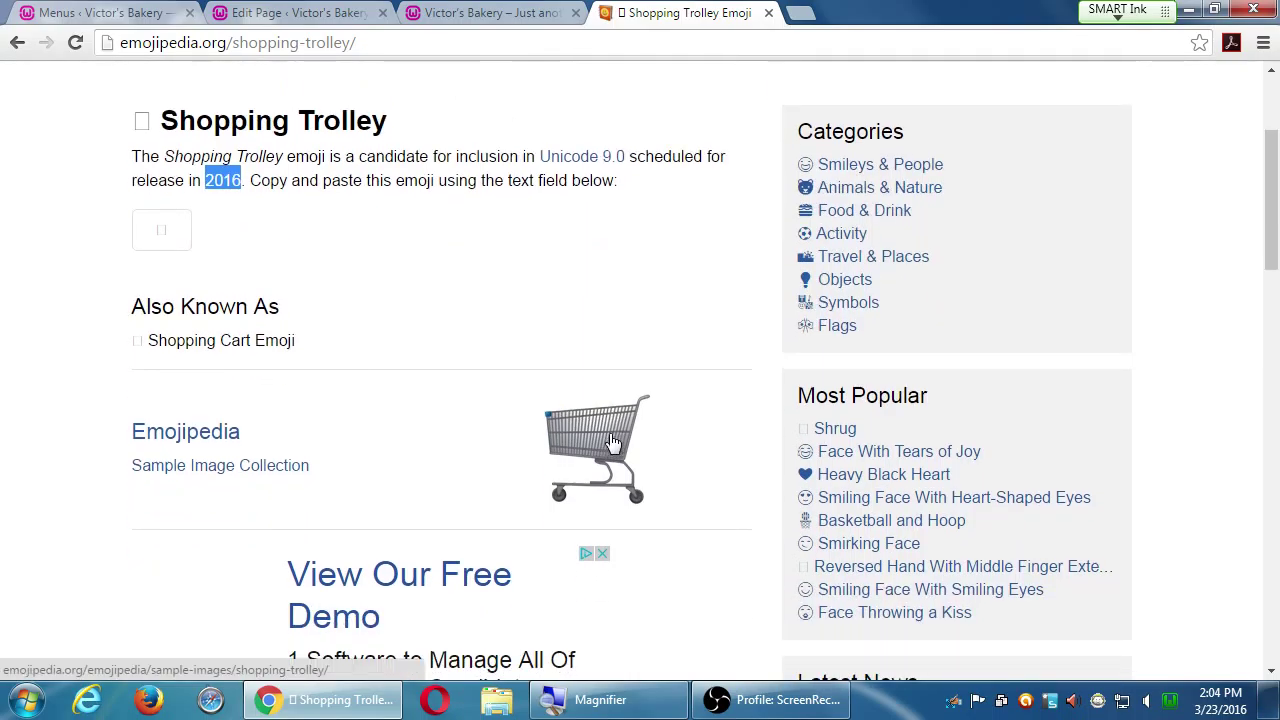
Return to the search results, open the Shopping Bags emoji page and compare its designs across platforms.
{"action": "key", "text": "alt+Left"}
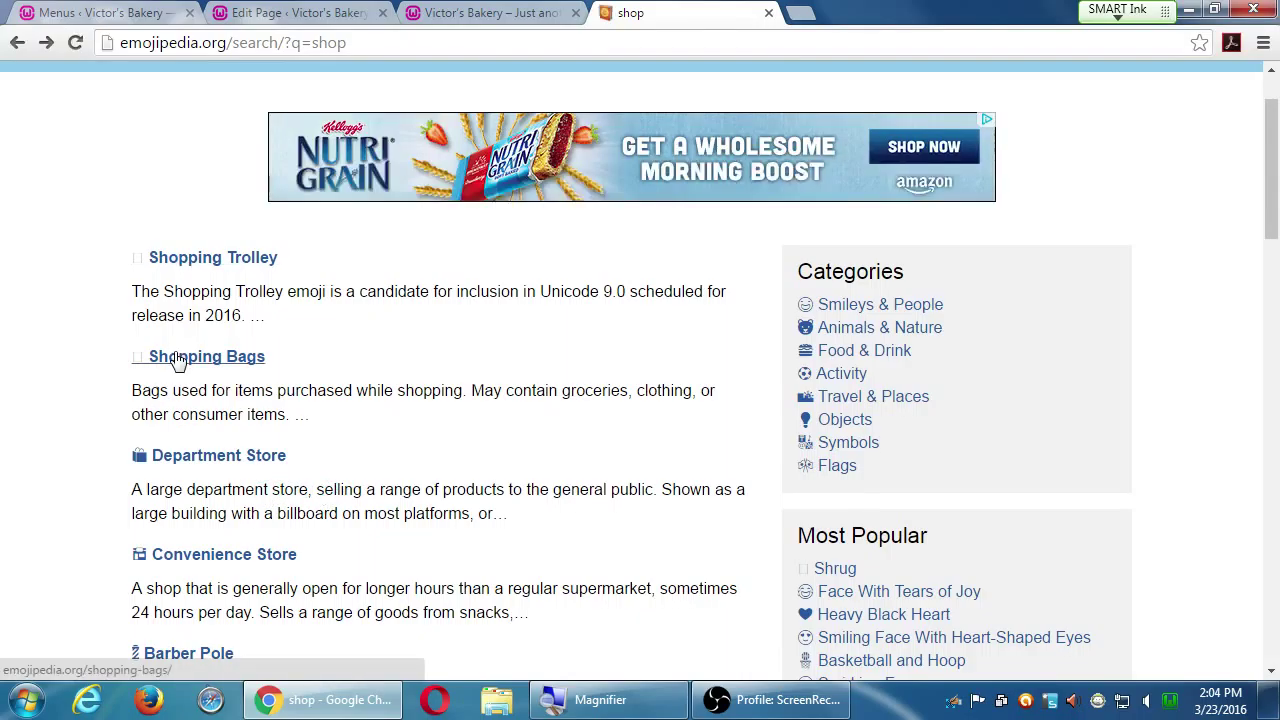
{"action": "left_click", "coordinate": [175, 357]}
{"action": "scroll", "coordinate": [112, 445], "scroll_direction": "down", "scroll_amount": 2}
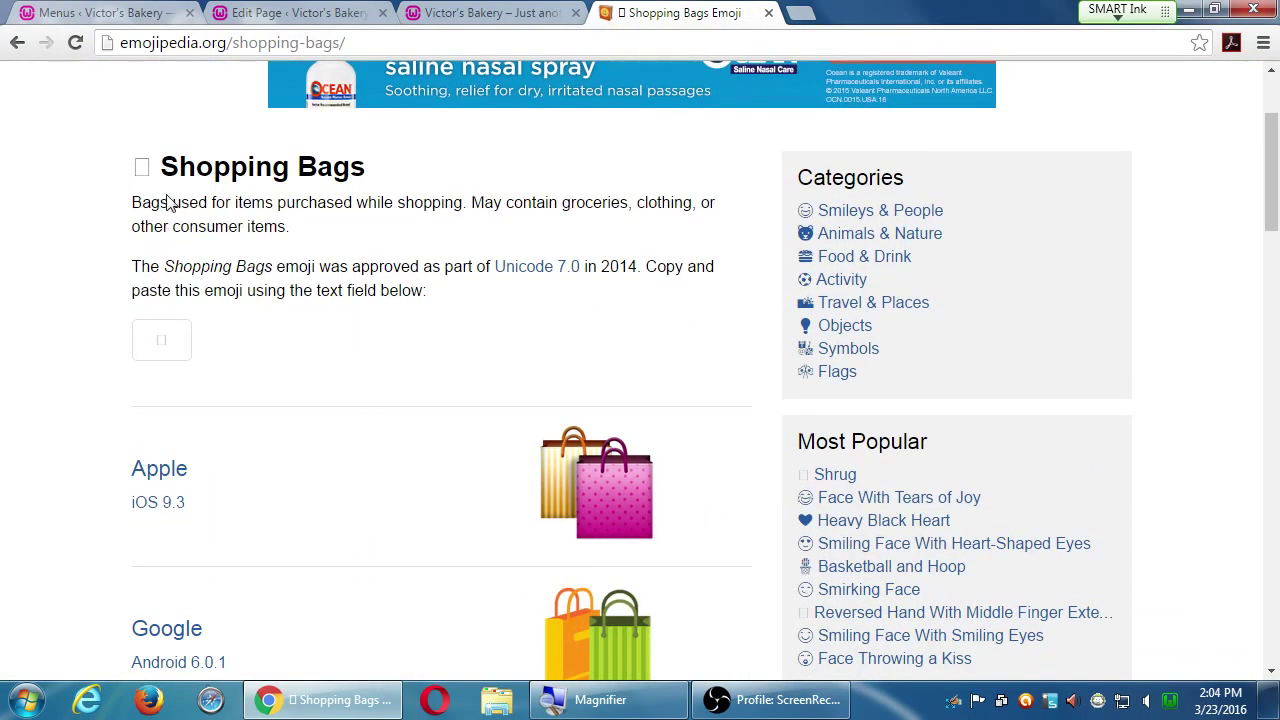
{"action": "scroll", "coordinate": [487, 501], "scroll_direction": "down", "scroll_amount": 4}
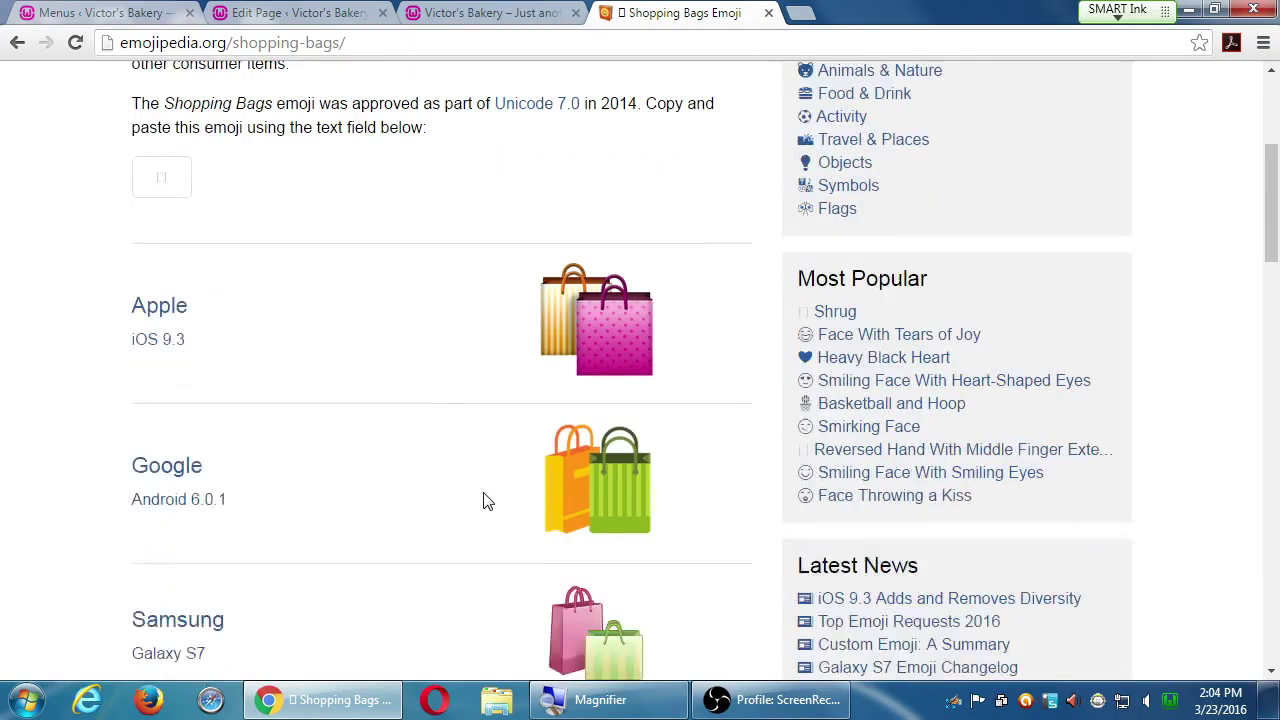
{"action": "scroll", "coordinate": [486, 508], "scroll_direction": "down", "scroll_amount": 5}
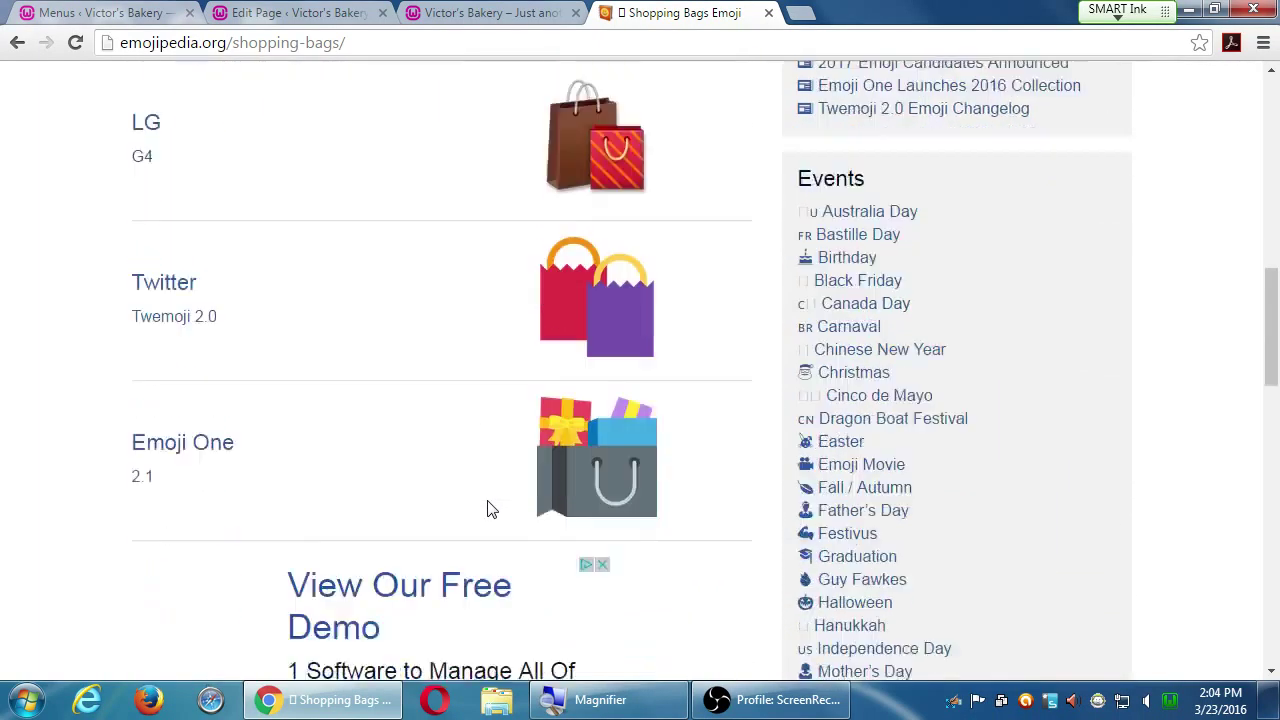
Copy the Shopping Bags emoji from its page's text field and look over its Apple, Google and Samsung designs.
{"action": "scroll", "coordinate": [289, 343], "scroll_direction": "down", "scroll_amount": 3}
{"action": "scroll", "coordinate": [289, 342], "scroll_direction": "up", "scroll_amount": 10}
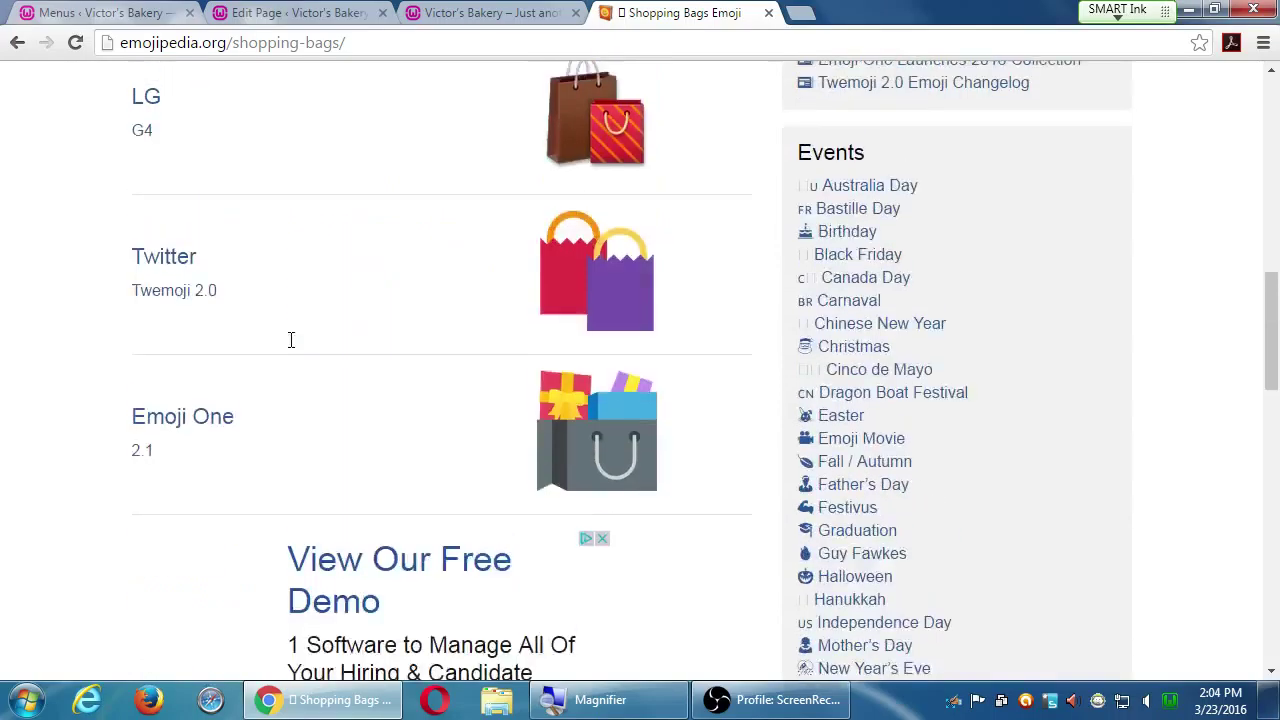
{"action": "scroll", "coordinate": [289, 347], "scroll_direction": "up", "scroll_amount": 3}
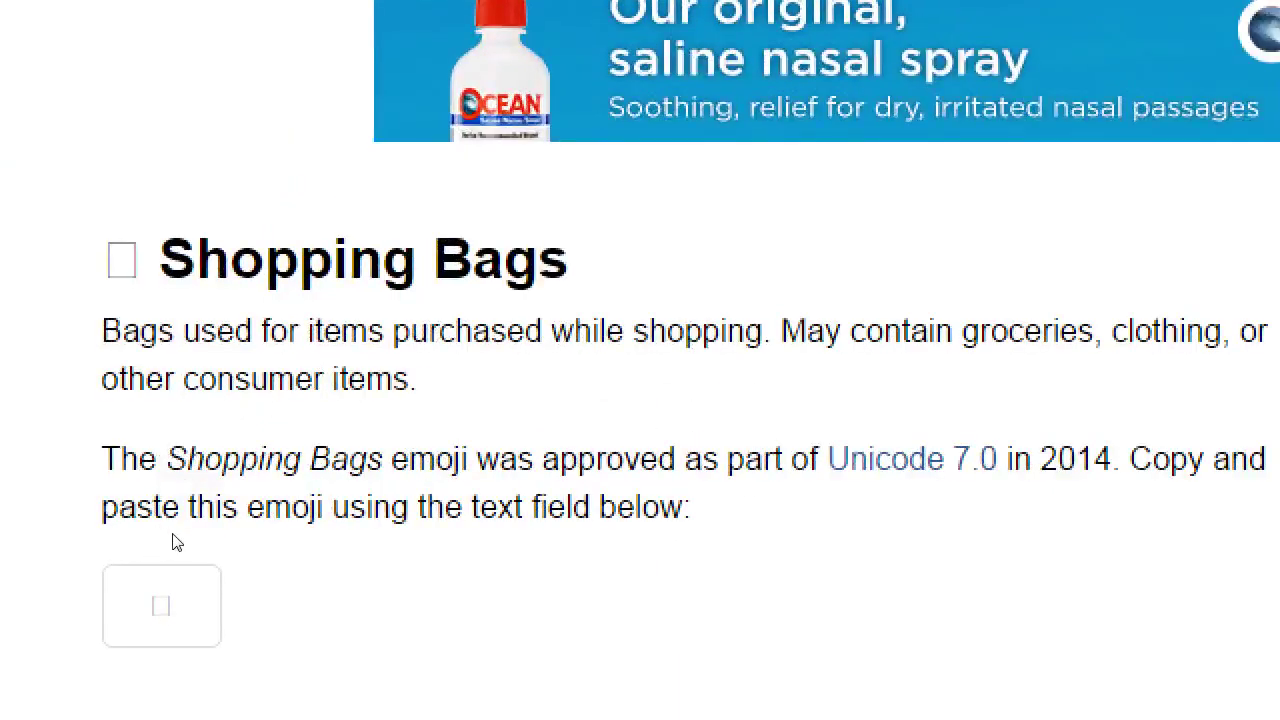
{"action": "left_click_drag", "start_coordinate": [176, 606], "coordinate": [148, 538]}
{"action": "key", "text": "ctrl+c"}
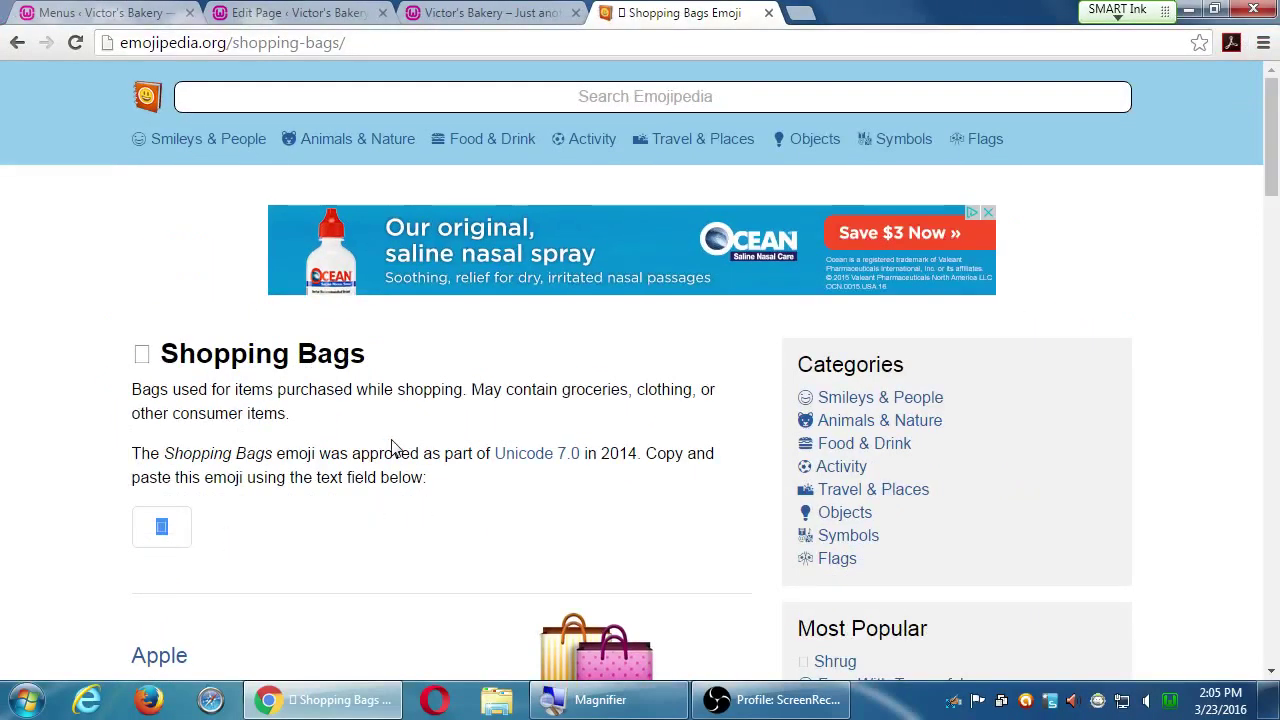
{"action": "scroll", "coordinate": [333, 477], "scroll_direction": "down", "scroll_amount": 1}
{"action": "scroll", "coordinate": [333, 477], "scroll_direction": "down", "scroll_amount": 3}
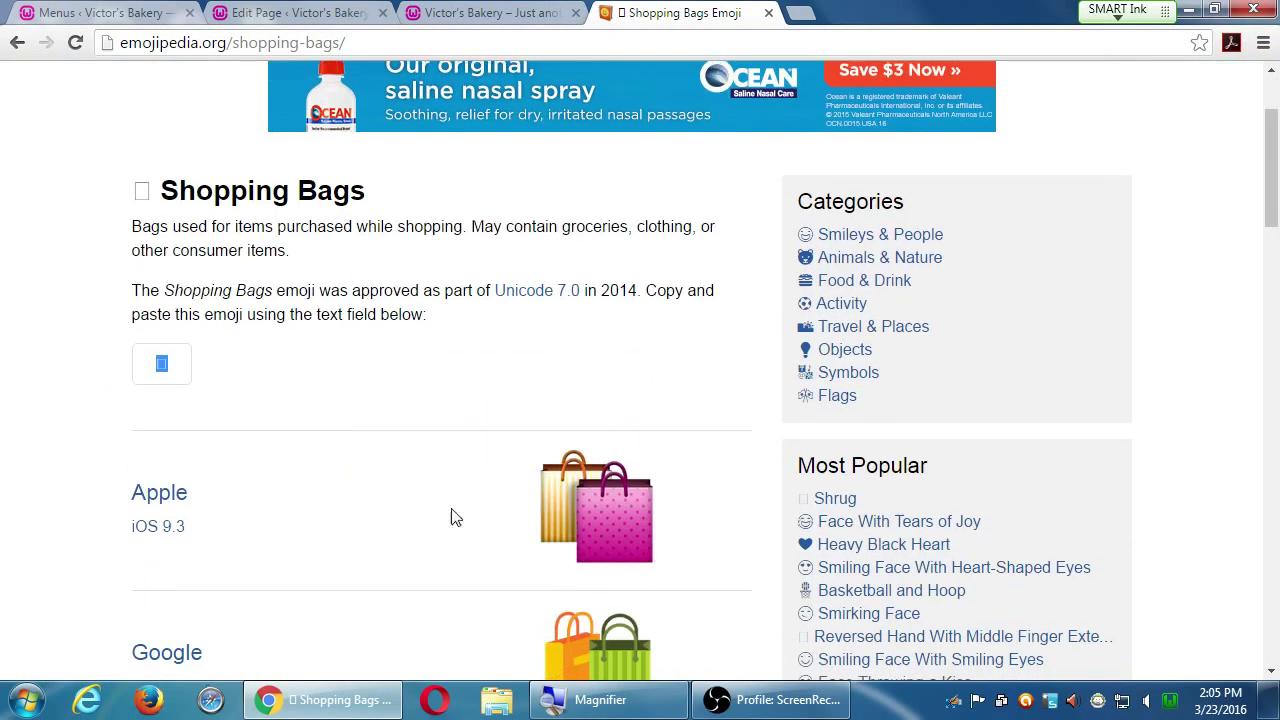
{"action": "scroll", "coordinate": [490, 471], "scroll_direction": "down", "scroll_amount": 4}
{"action": "scroll", "coordinate": [476, 474], "scroll_direction": "down", "scroll_amount": 1}
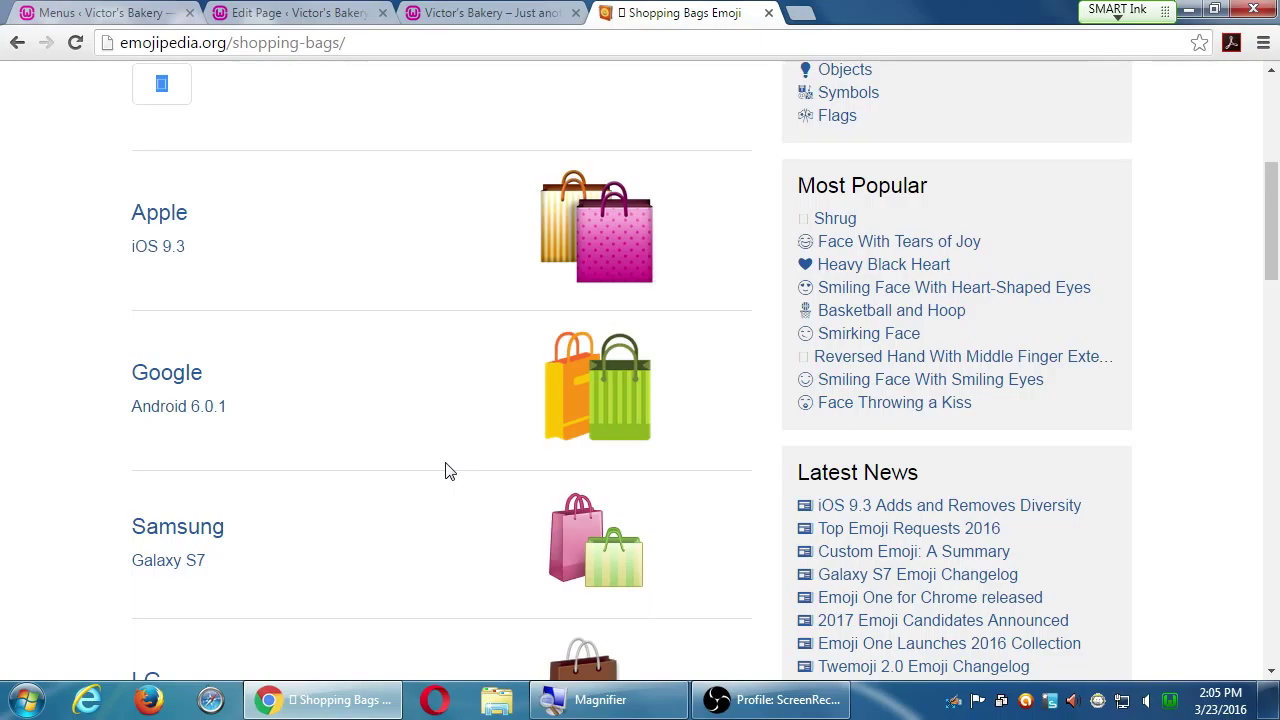
{"action": "scroll", "coordinate": [449, 471], "scroll_direction": "up", "scroll_amount": 5}
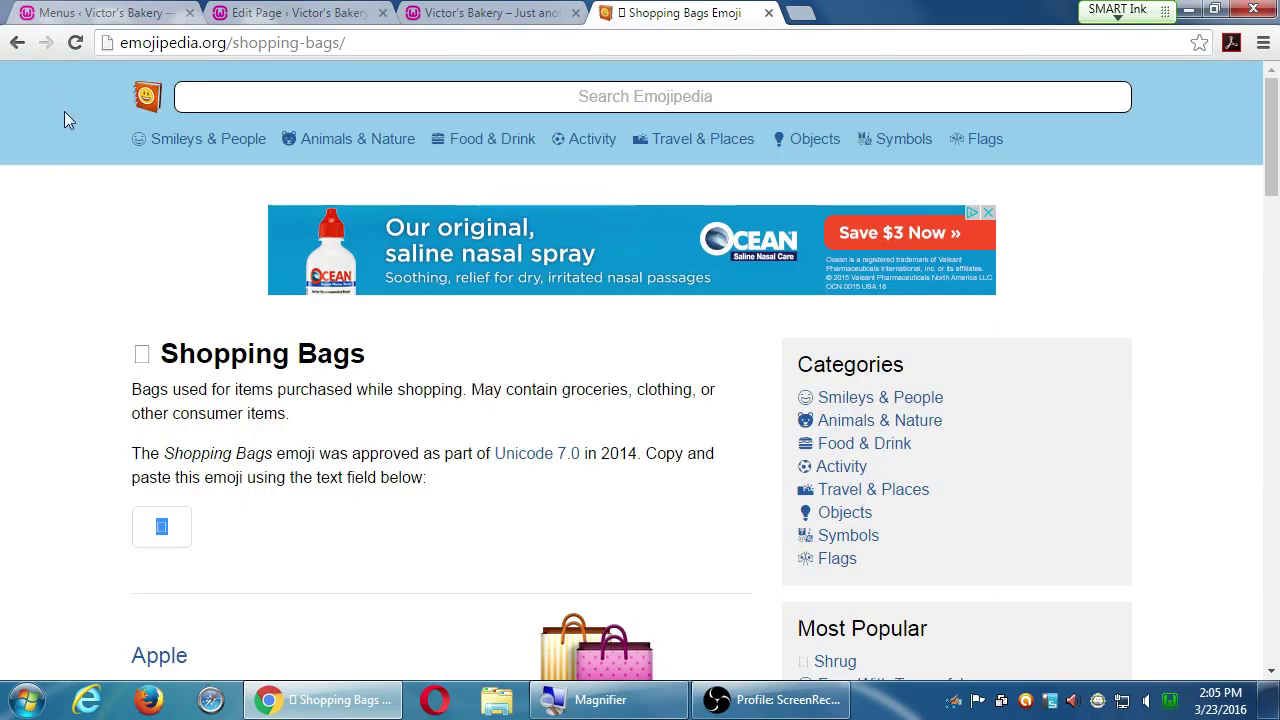
Try the copied Shopping Bags emoji at the end of the Shopping Cart item's navigation label and remove it again.
{"action": "left_click", "coordinate": [70, 12]}
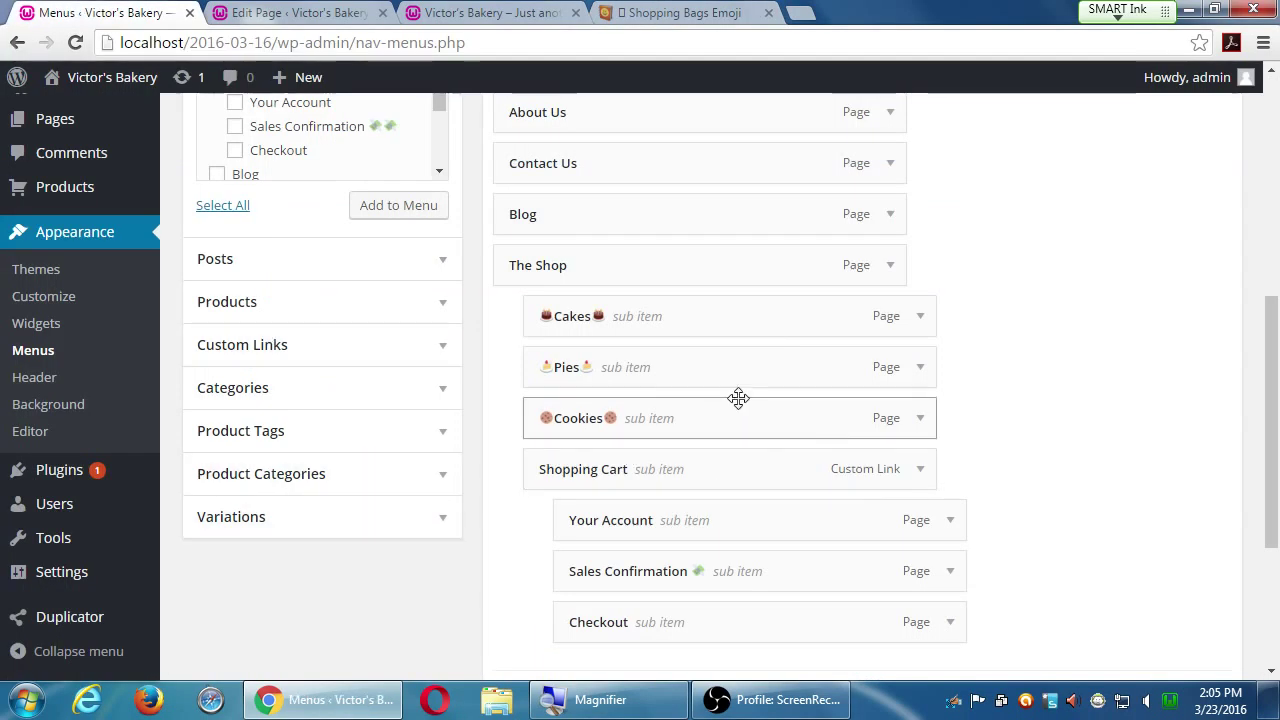
{"action": "left_click", "coordinate": [920, 470]}
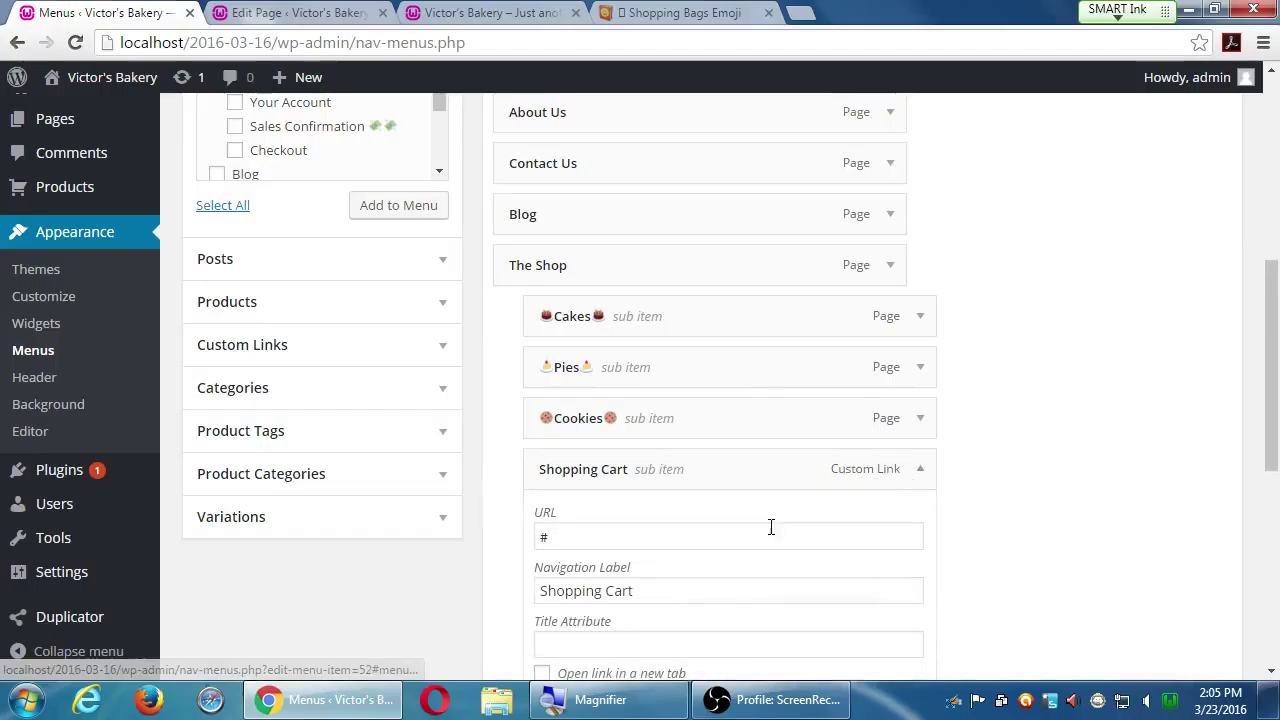
{"action": "left_click", "coordinate": [764, 583]}
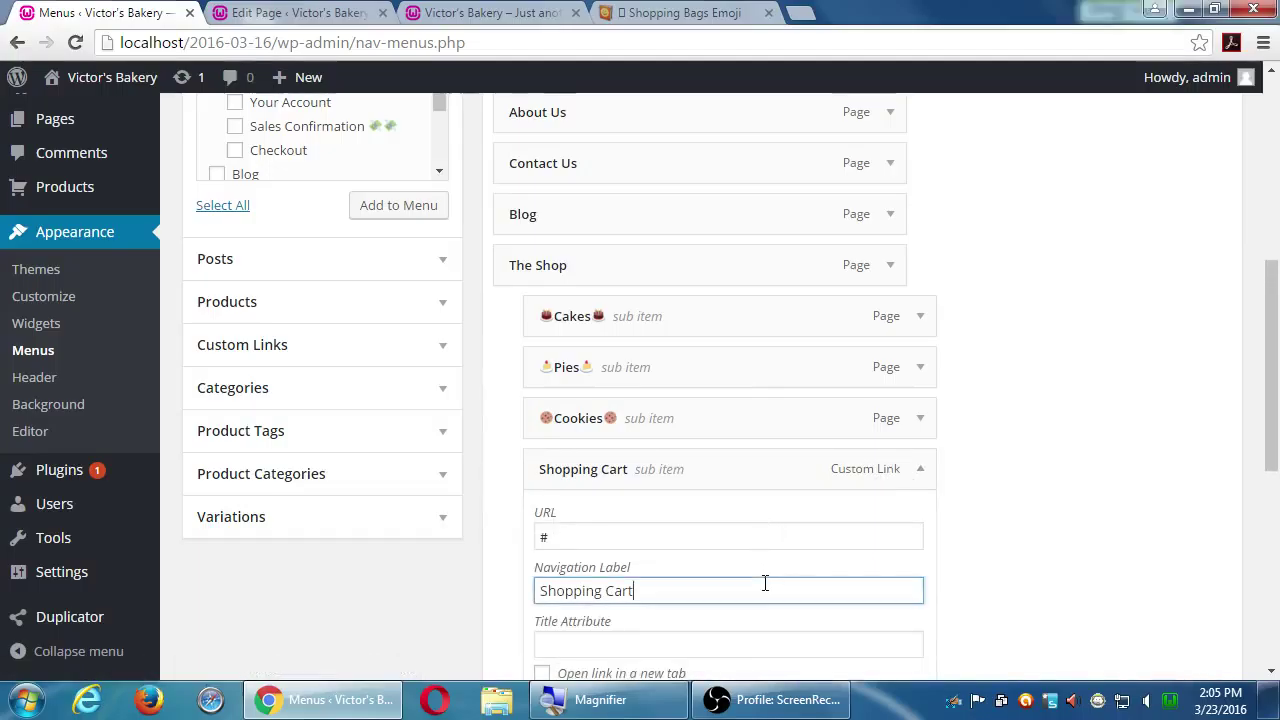
{"action": "key", "text": "ctrl+v"}
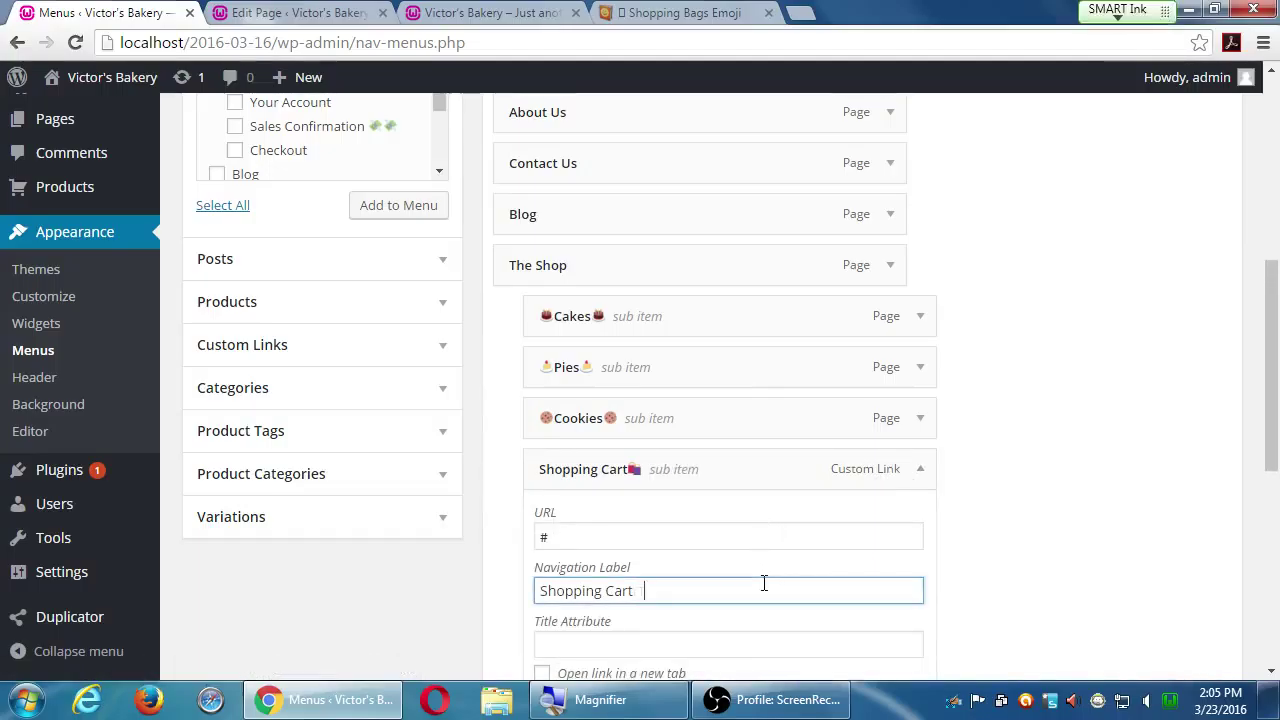
{"action": "key", "text": "BackSpace"}
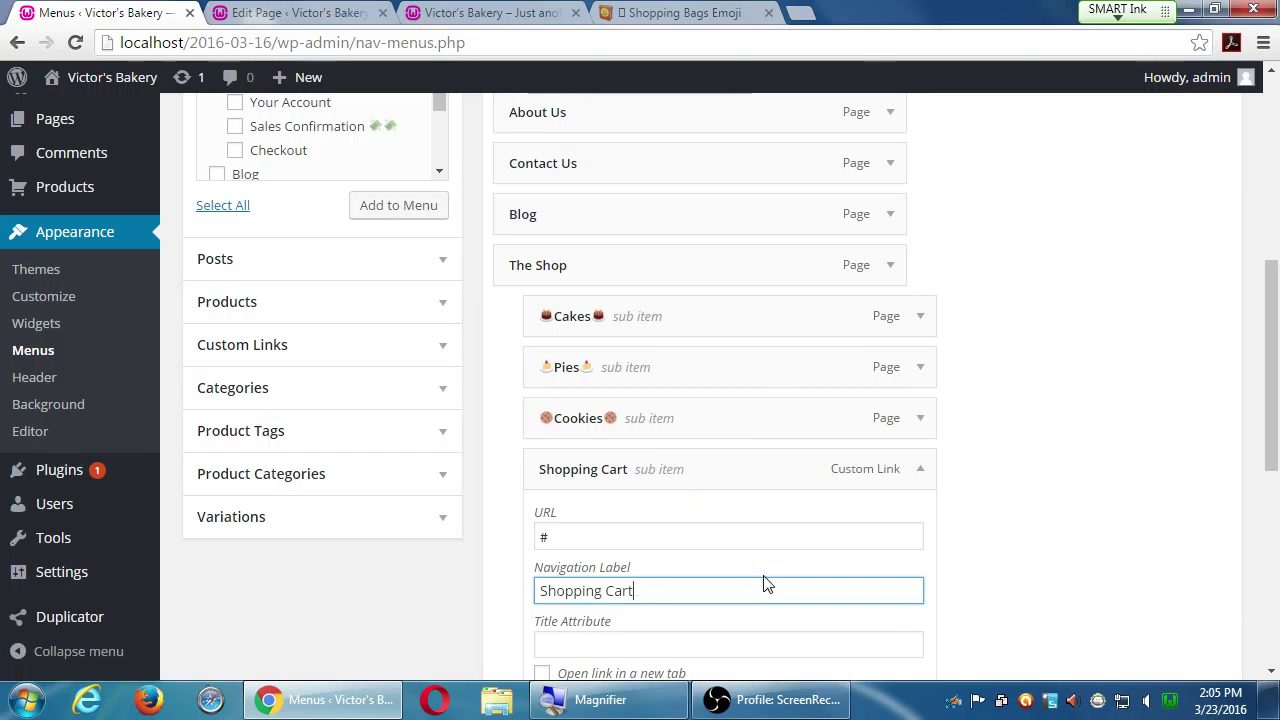
{"action": "left_click", "coordinate": [1048, 463]}
{"action": "left_click", "coordinate": [912, 469]}
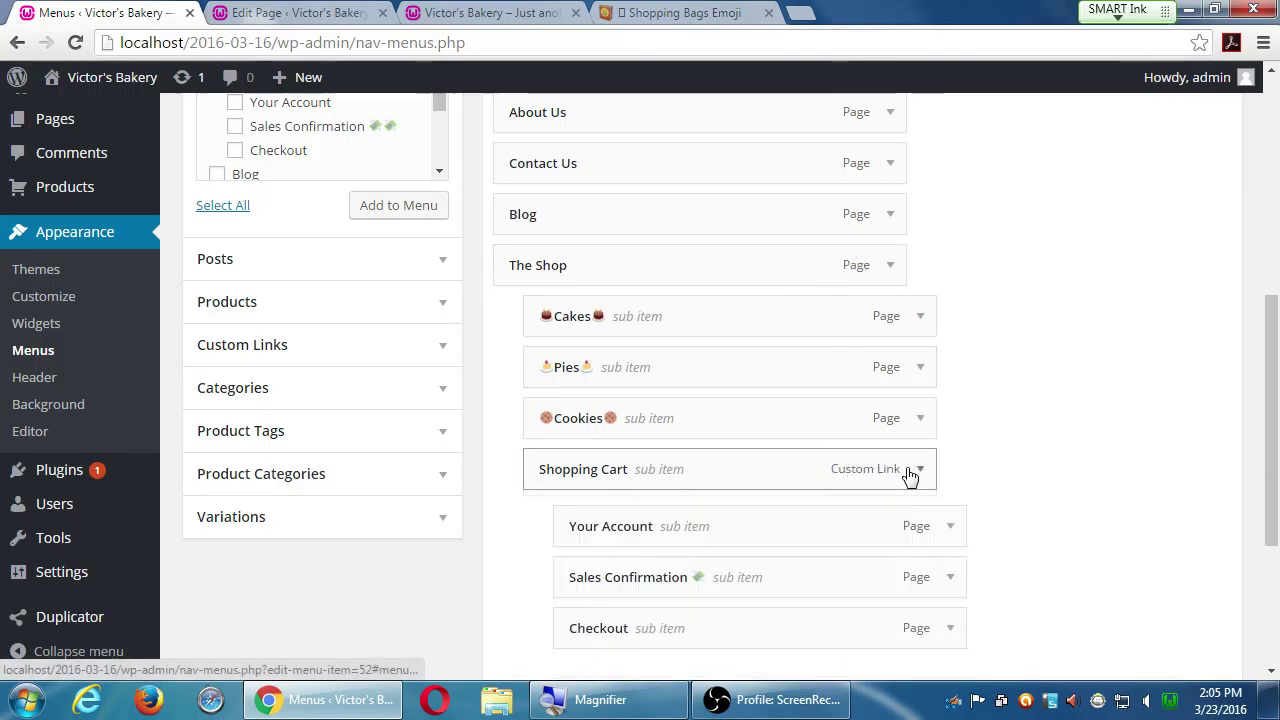
Save the menu and check the expanded The Shop submenu on the reloaded bakery home page.
{"action": "scroll", "coordinate": [979, 513], "scroll_direction": "down", "scroll_amount": 3}
{"action": "left_click", "coordinate": [1168, 603]}
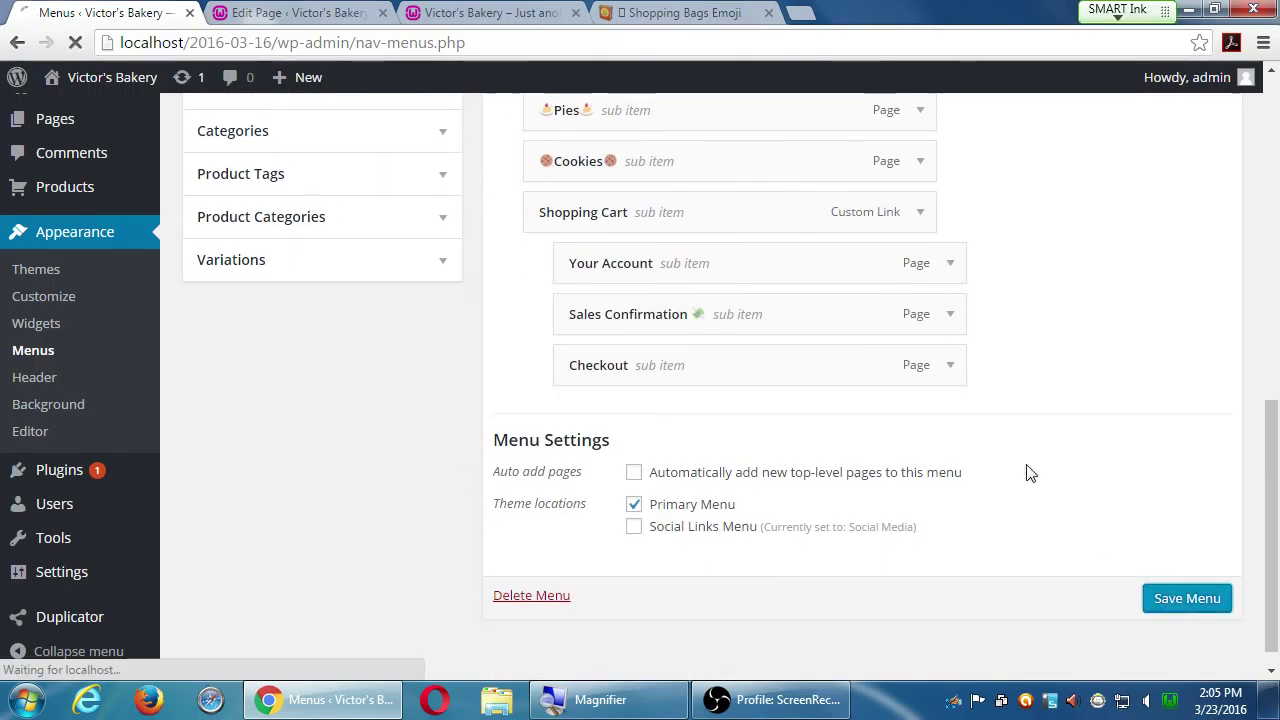
{"action": "left_click", "coordinate": [537, 9]}
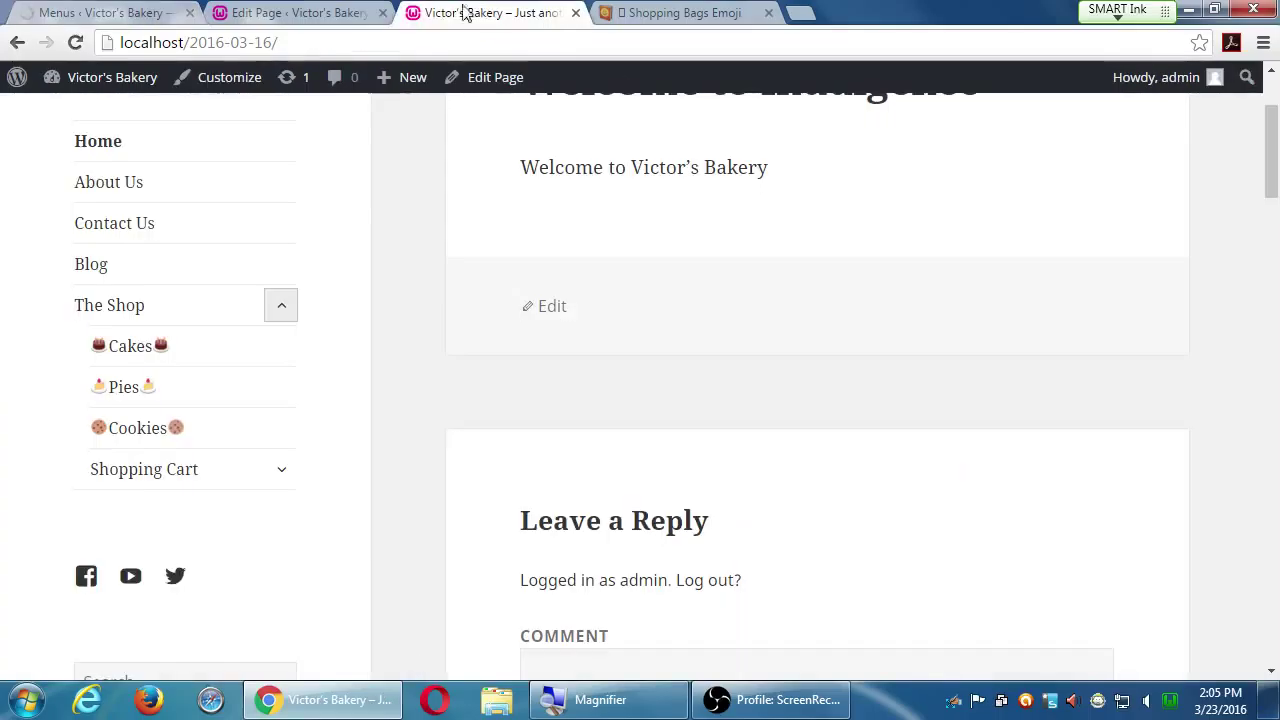
{"action": "left_click", "coordinate": [113, 143]}
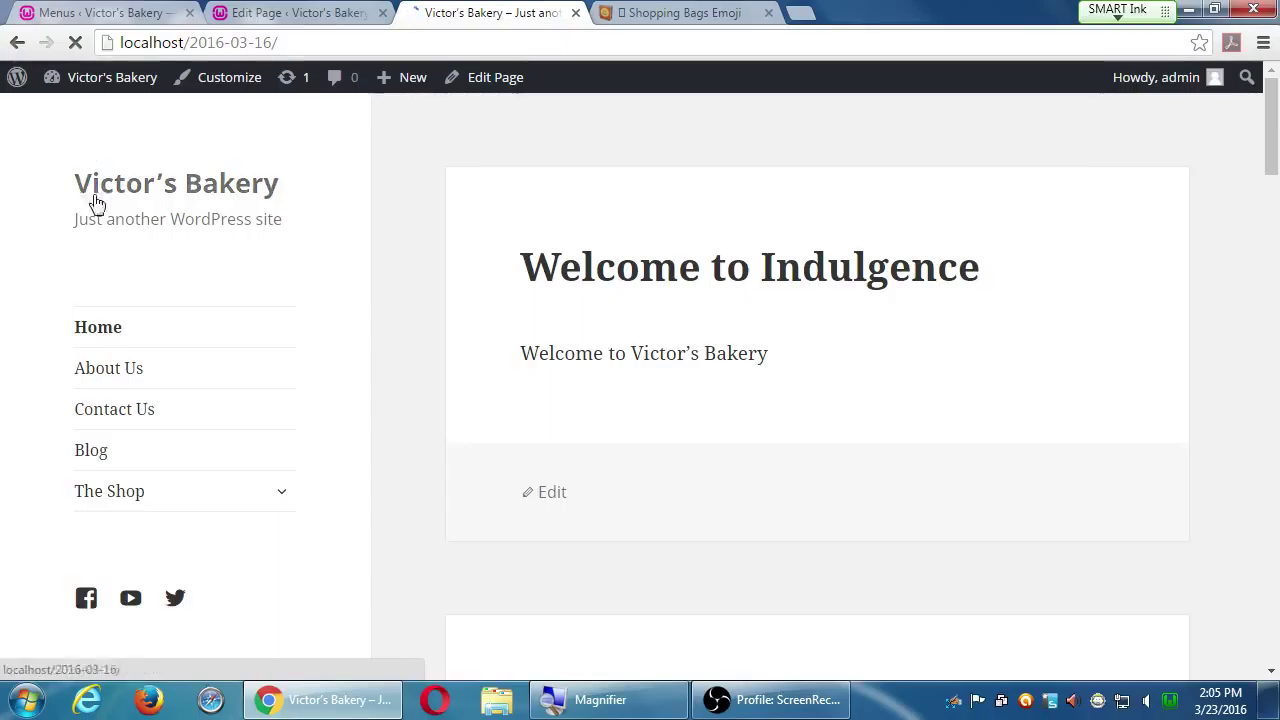
{"action": "left_click", "coordinate": [288, 502]}
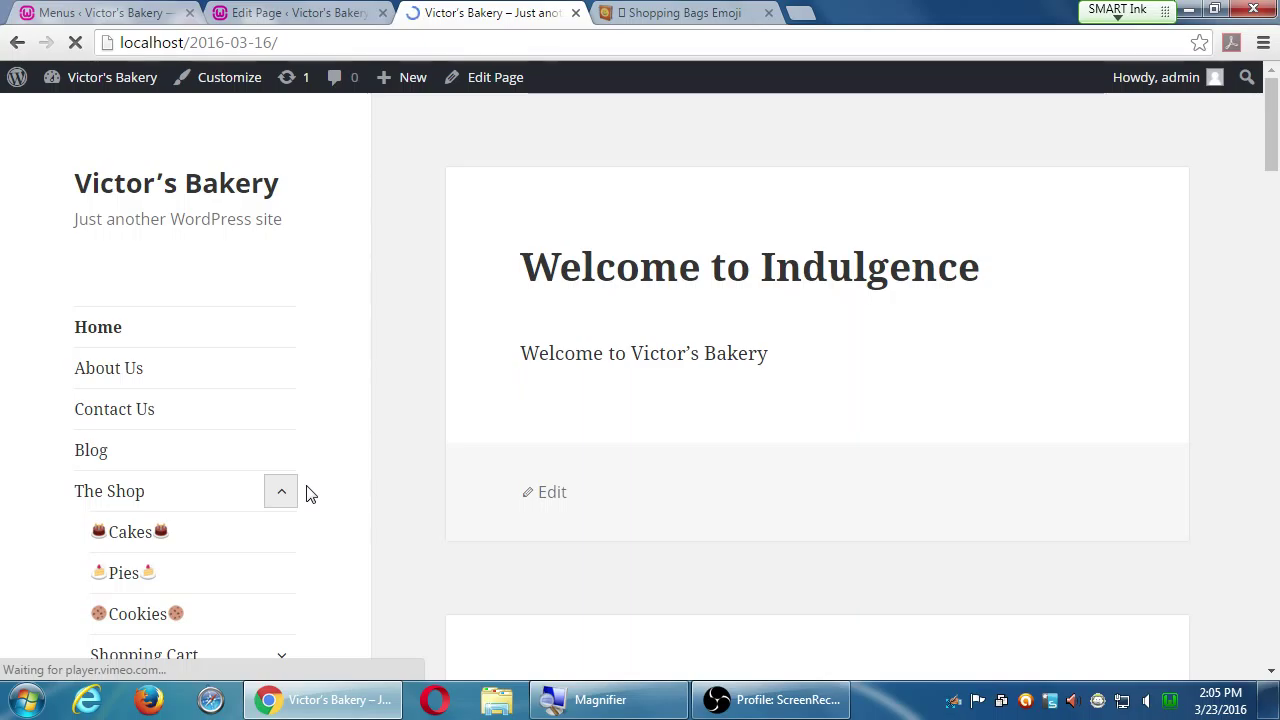
{"action": "scroll", "coordinate": [311, 492], "scroll_direction": "down", "scroll_amount": 1}
{"action": "scroll", "coordinate": [311, 492], "scroll_direction": "down", "scroll_amount": 1}
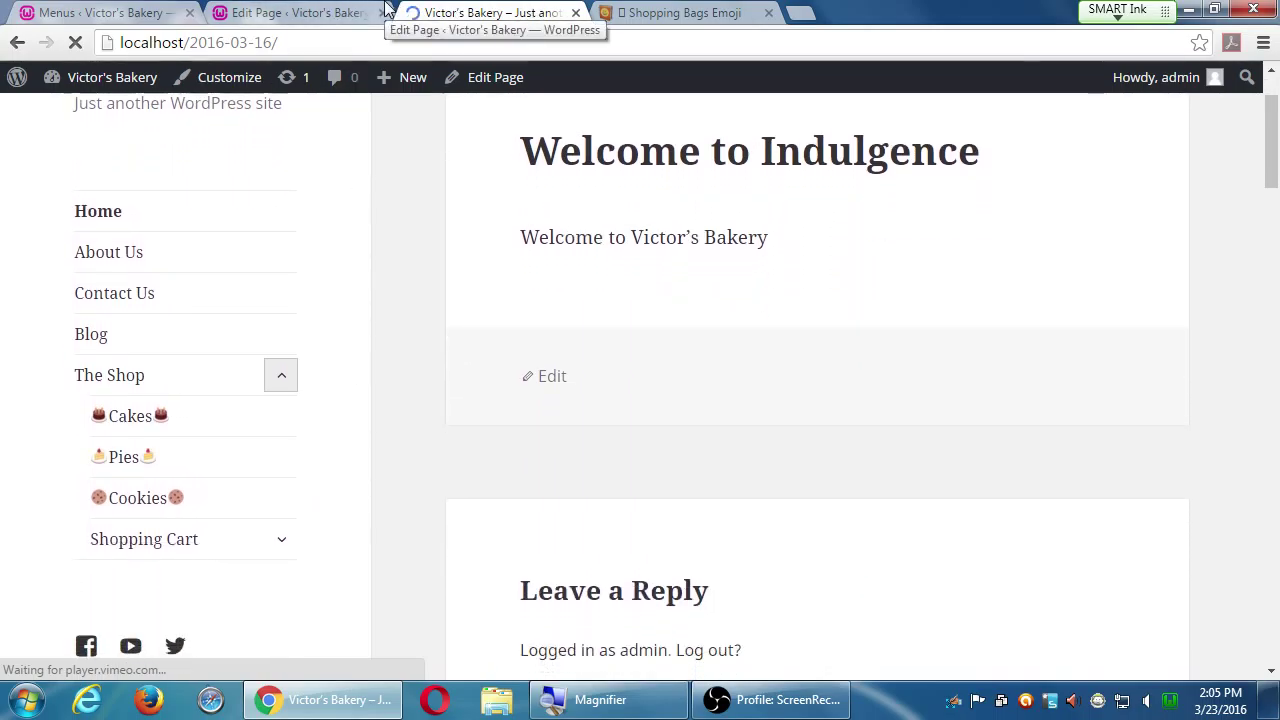
Look at the Cookies page editor and the live site menu, and return to the Shopping Bags emoji page.
{"action": "left_click", "coordinate": [300, 12]}
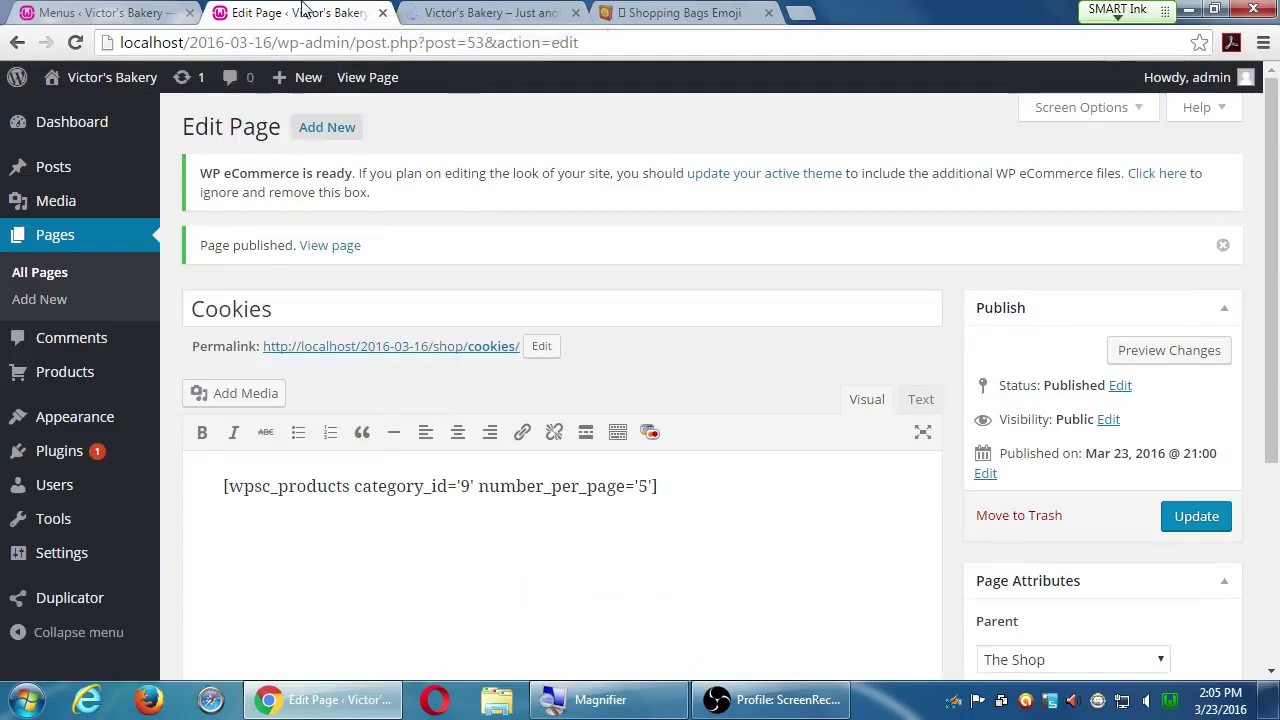
{"action": "left_click", "coordinate": [484, 12]}
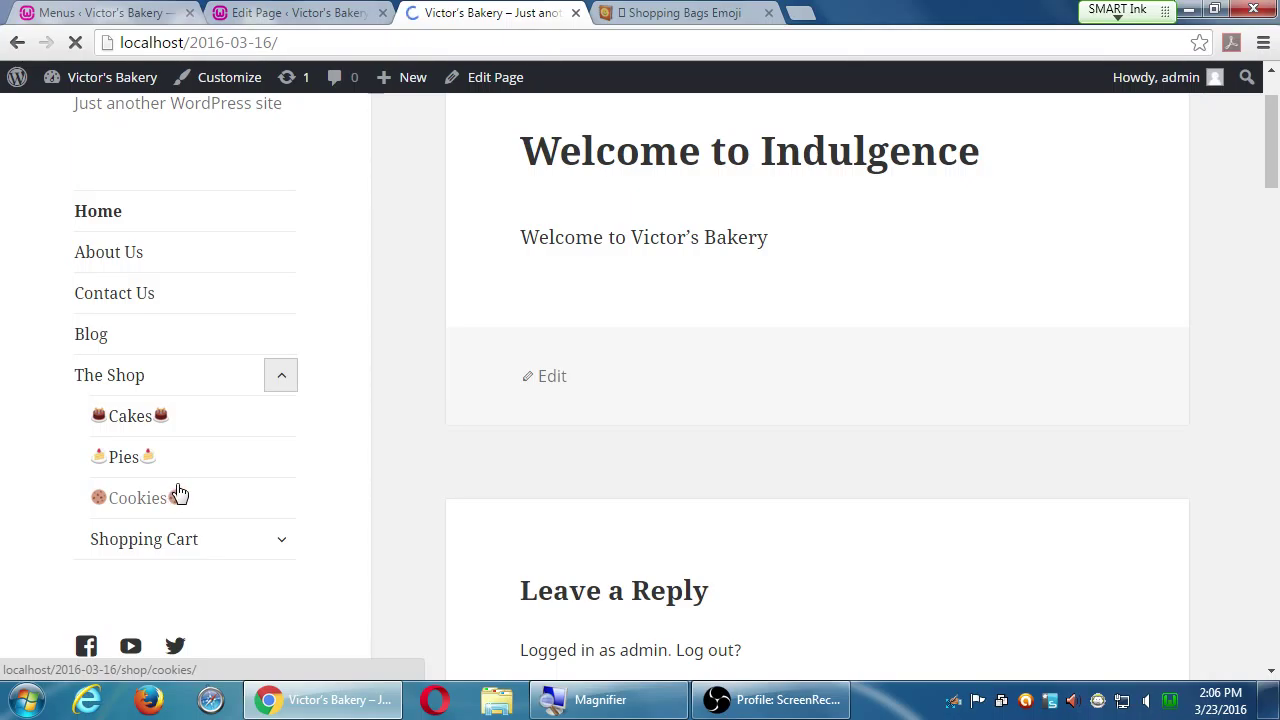
{"action": "left_click", "coordinate": [660, 12]}
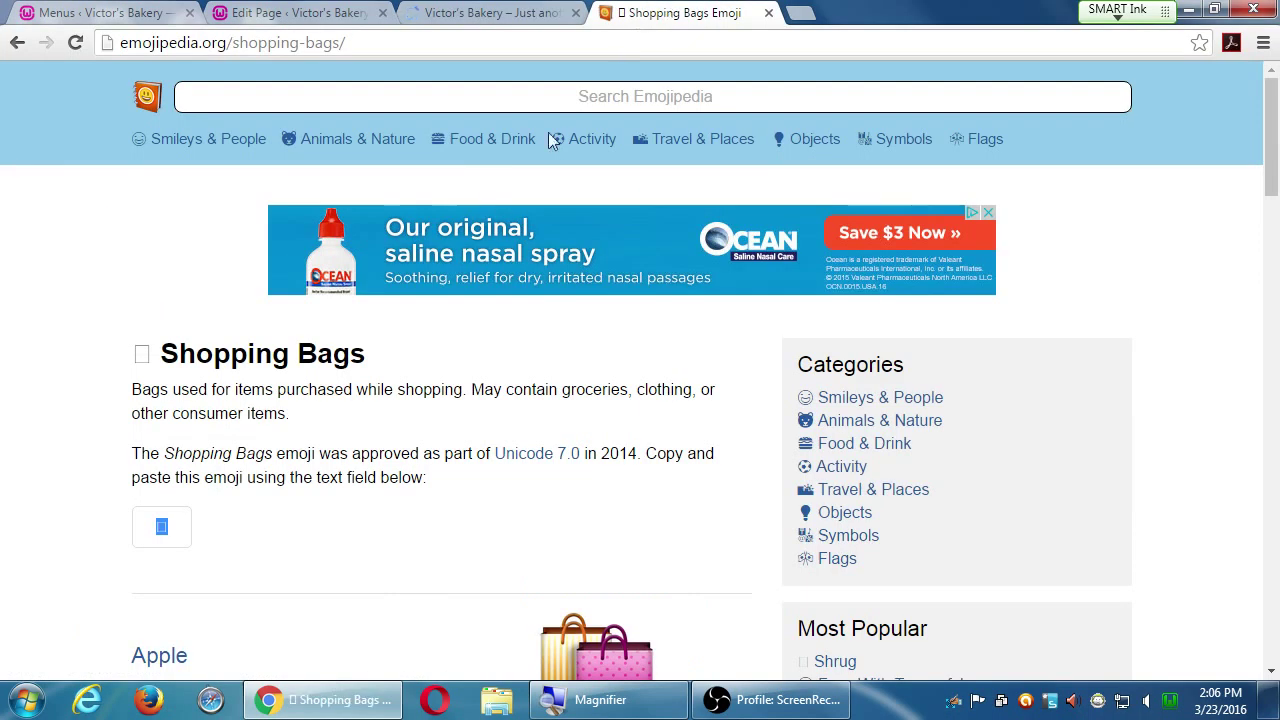
{"action": "scroll", "coordinate": [600, 352], "scroll_direction": "down", "scroll_amount": 3}
{"action": "left_click_drag", "start_coordinate": [600, 345], "coordinate": [505, 338]}
{"action": "scroll", "coordinate": [506, 360], "scroll_direction": "up", "scroll_amount": 3}
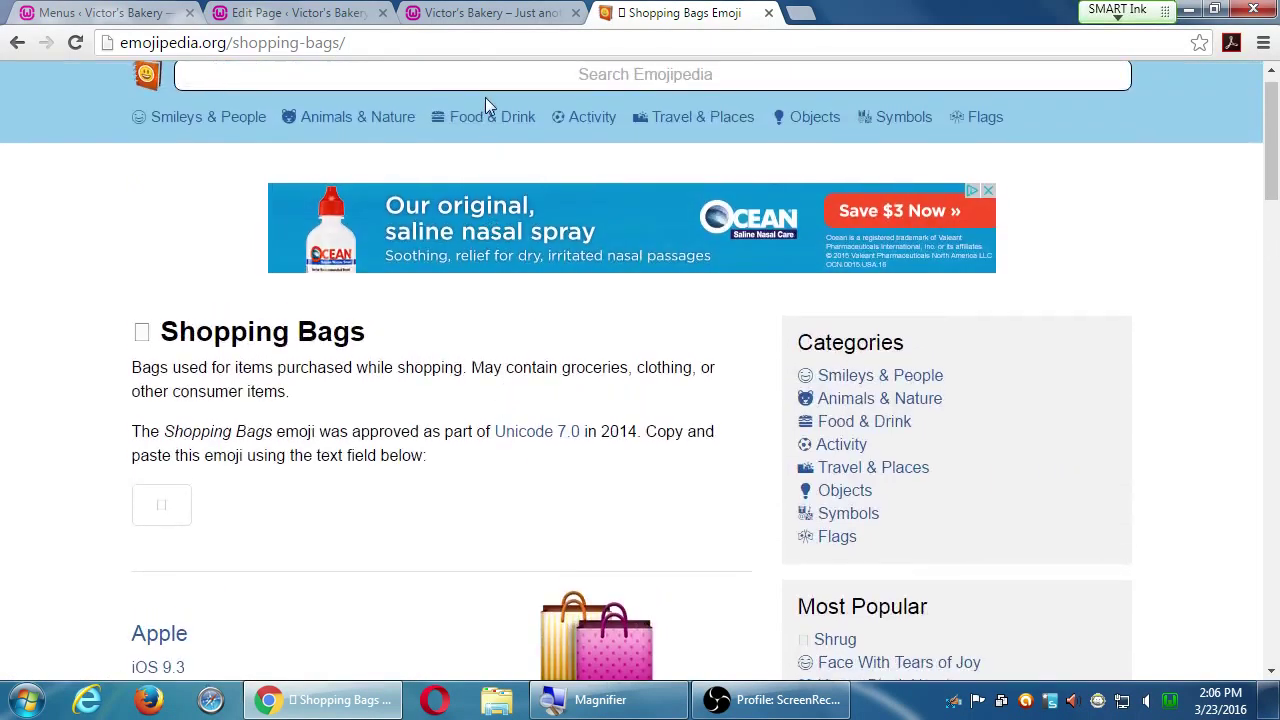
Search Emojipedia for "smiley" and open the Smiling Face With Open Mouth page.
{"action": "left_click", "coordinate": [491, 78]}
{"action": "type", "text": "smiley"}
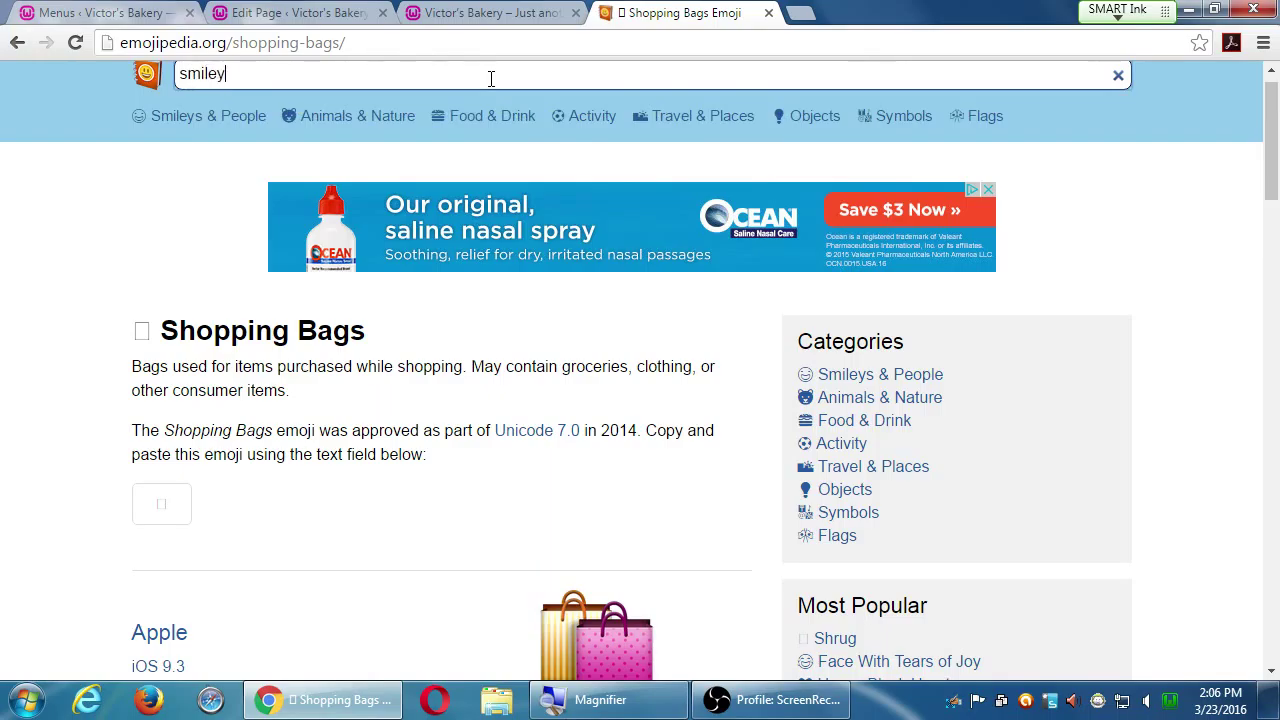
{"action": "key", "text": "Return"}
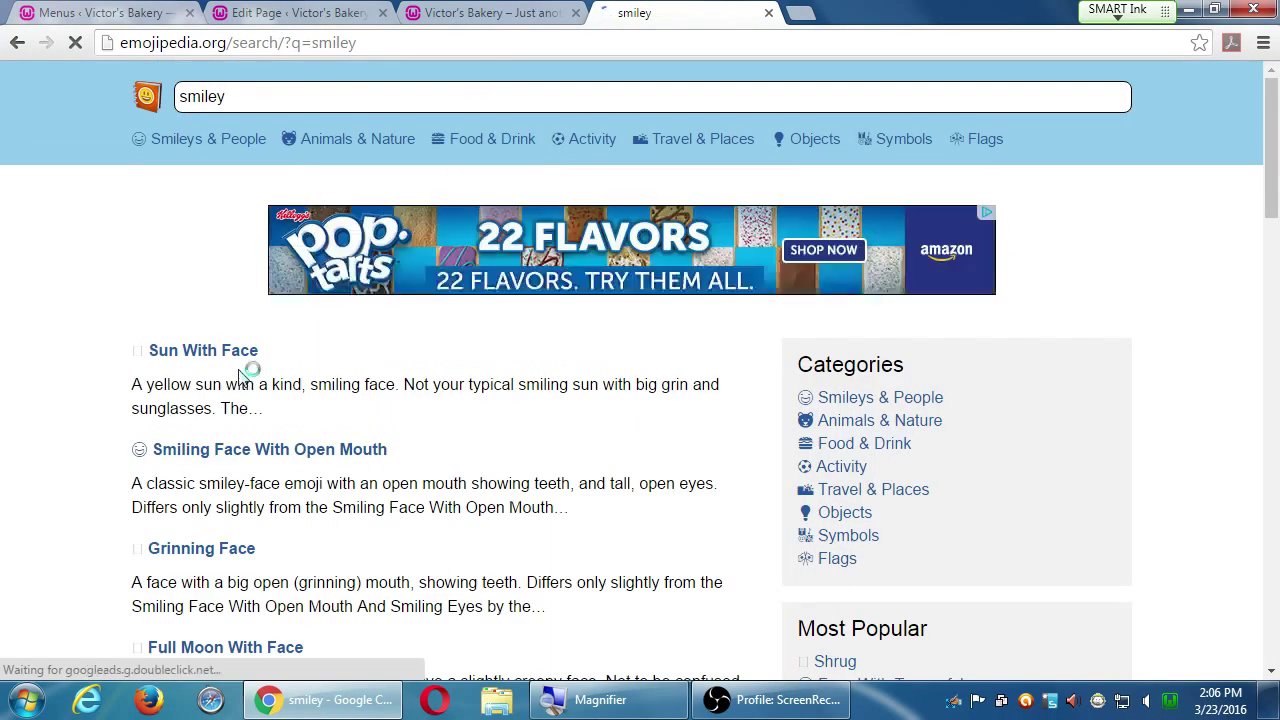
{"action": "left_click", "coordinate": [229, 458]}
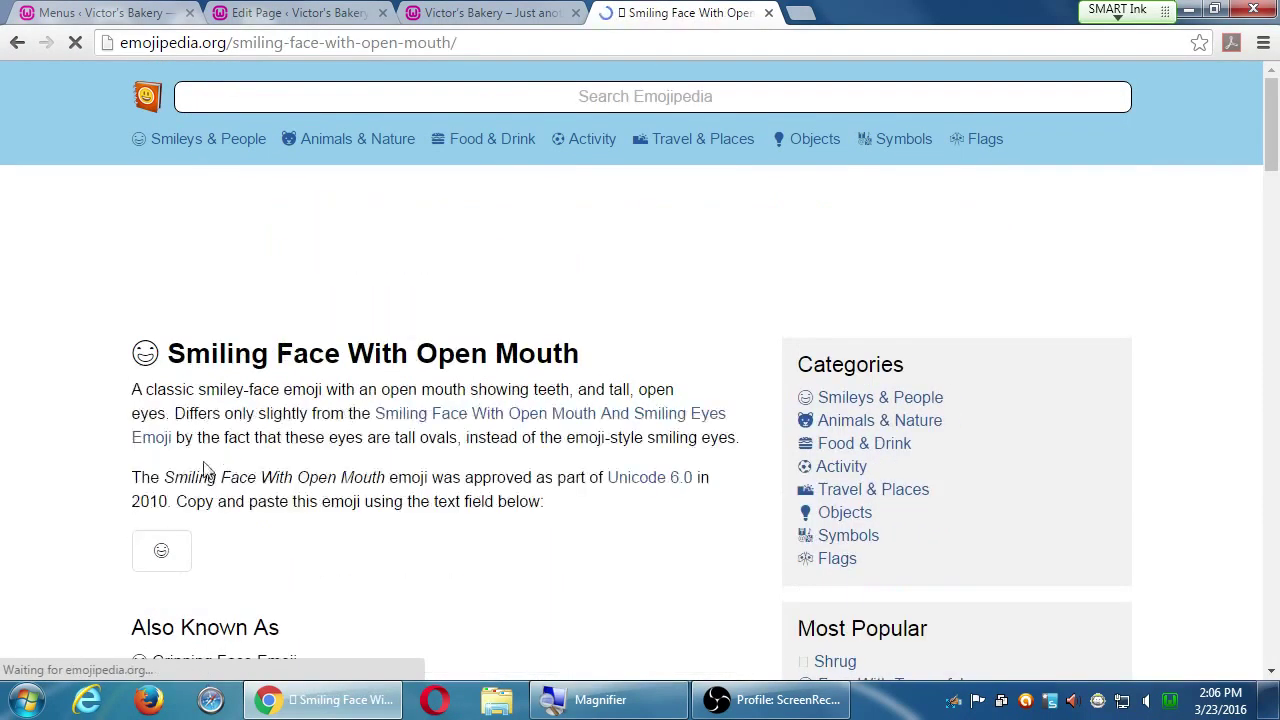
Compare the Smiling Face With Open Mouth designs across platforms from Apple to HTC.
{"action": "scroll", "coordinate": [77, 477], "scroll_direction": "down", "scroll_amount": 4}
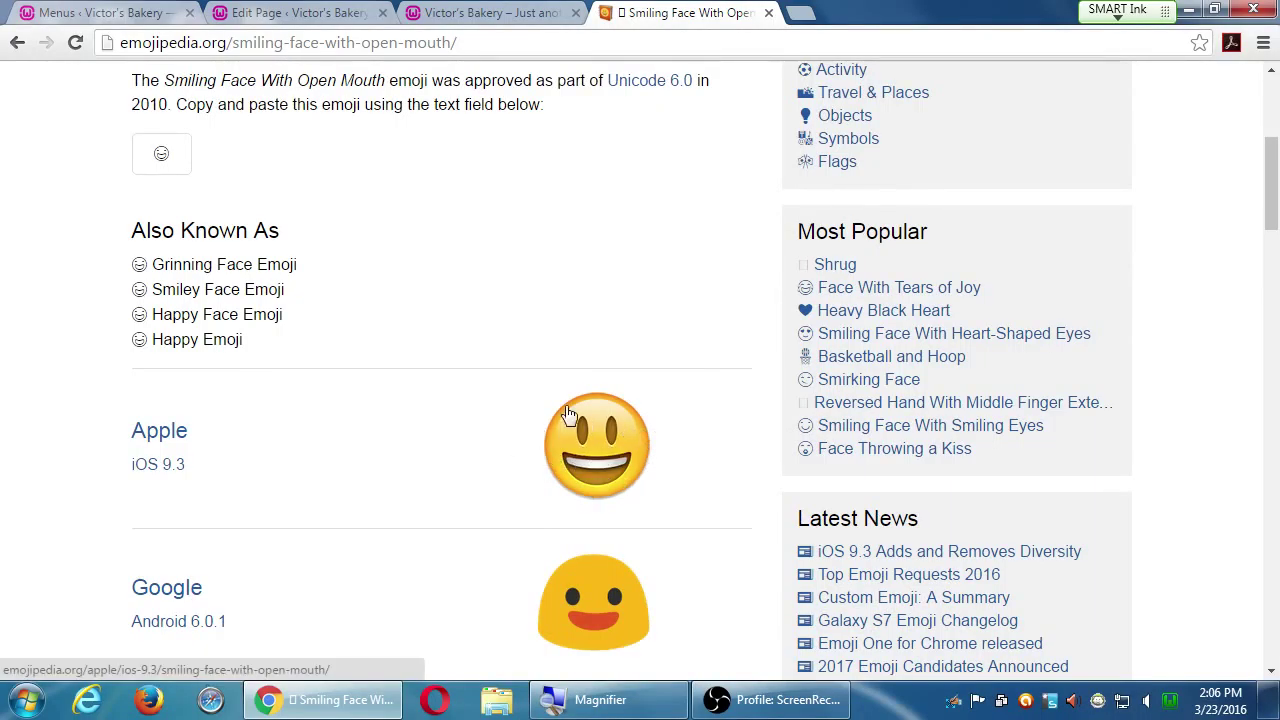
{"action": "scroll", "coordinate": [495, 457], "scroll_direction": "down", "scroll_amount": 1}
{"action": "scroll", "coordinate": [503, 459], "scroll_direction": "down", "scroll_amount": 1}
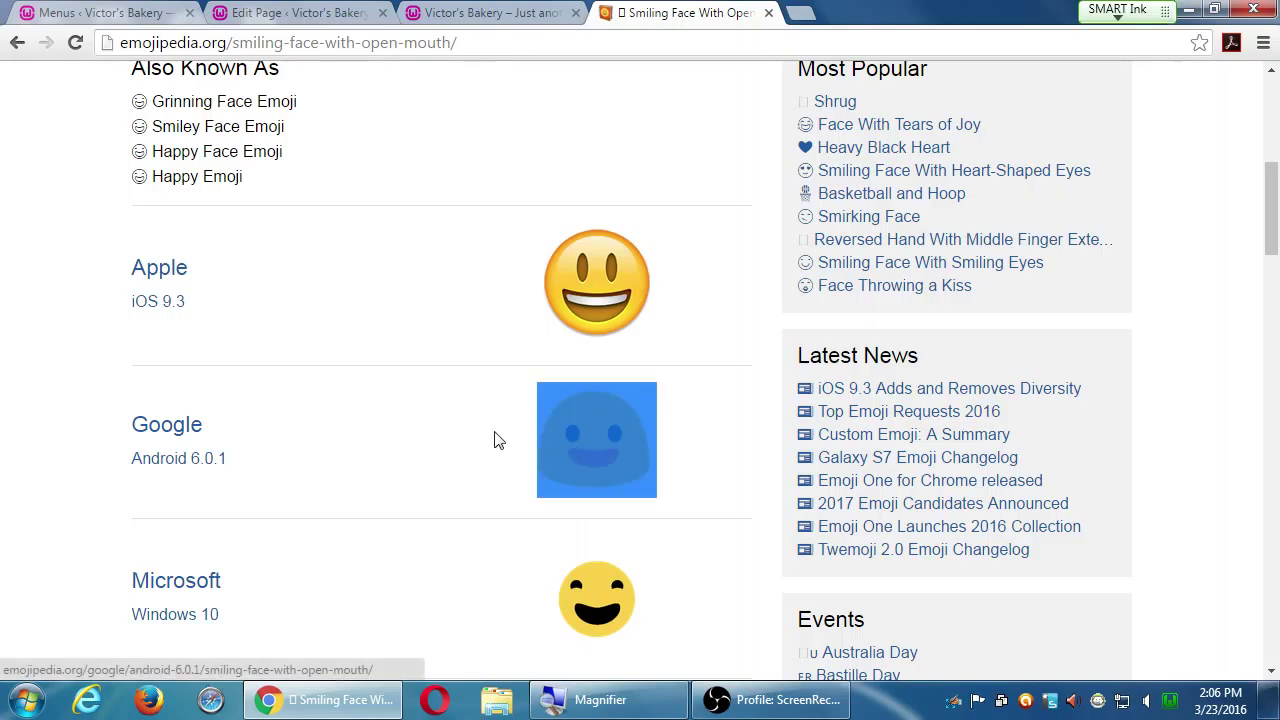
{"action": "scroll", "coordinate": [405, 506], "scroll_direction": "down", "scroll_amount": 5}
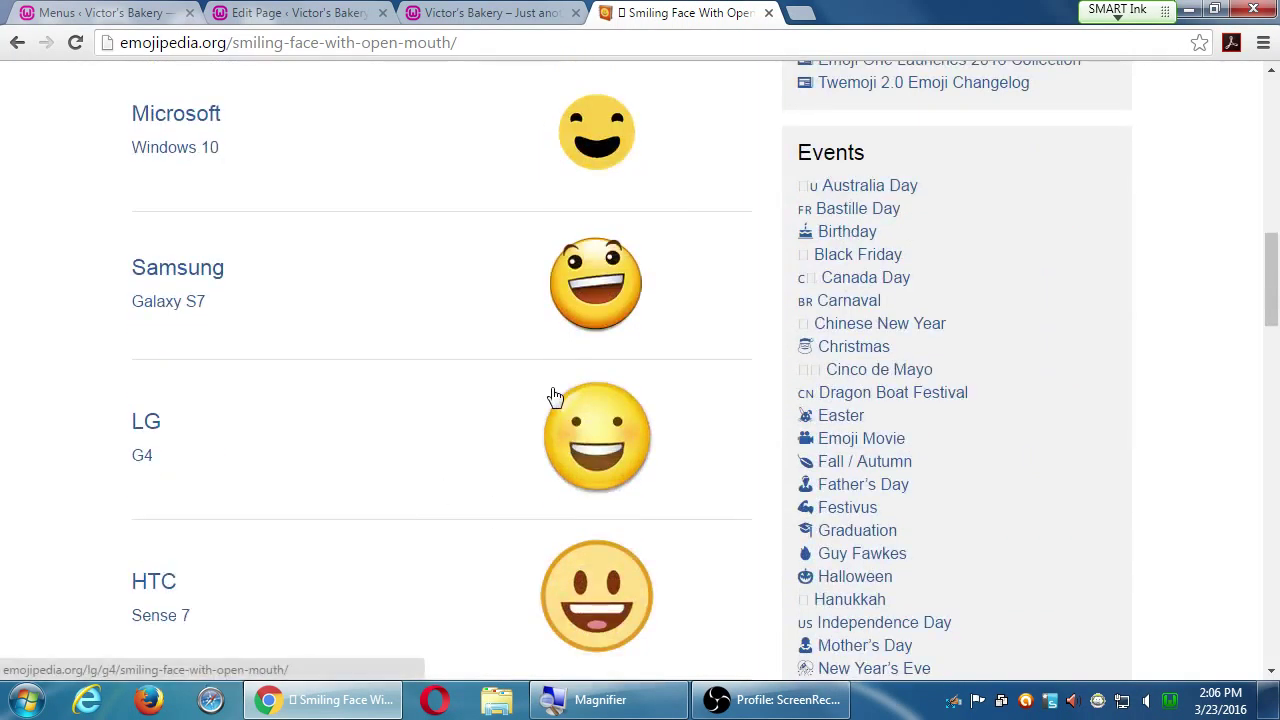
Compare the vendor designs of the smiling face with open mouth emoji on Emojipedia.
{"action": "scroll", "coordinate": [553, 395], "scroll_direction": "up", "scroll_amount": 1}
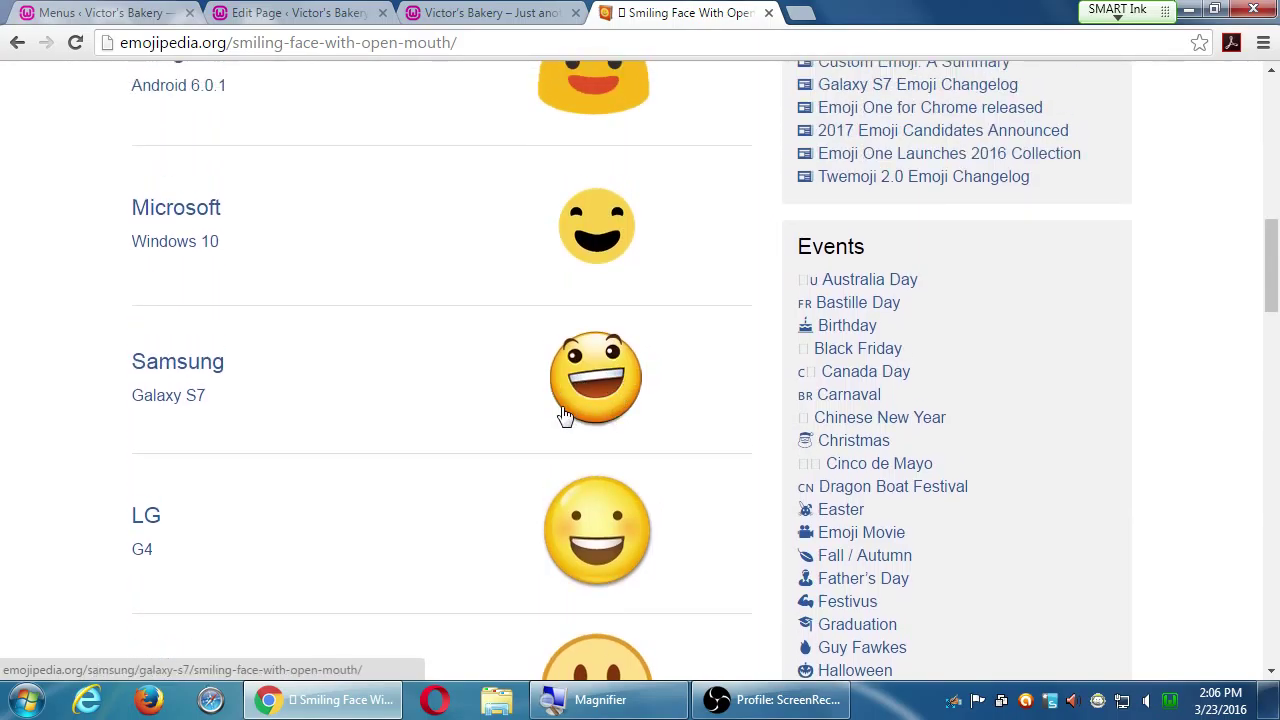
{"action": "scroll", "coordinate": [520, 400], "scroll_direction": "down", "scroll_amount": 2}
{"action": "scroll", "coordinate": [489, 392], "scroll_direction": "down", "scroll_amount": 2}
{"action": "scroll", "coordinate": [486, 391], "scroll_direction": "down", "scroll_amount": 4}
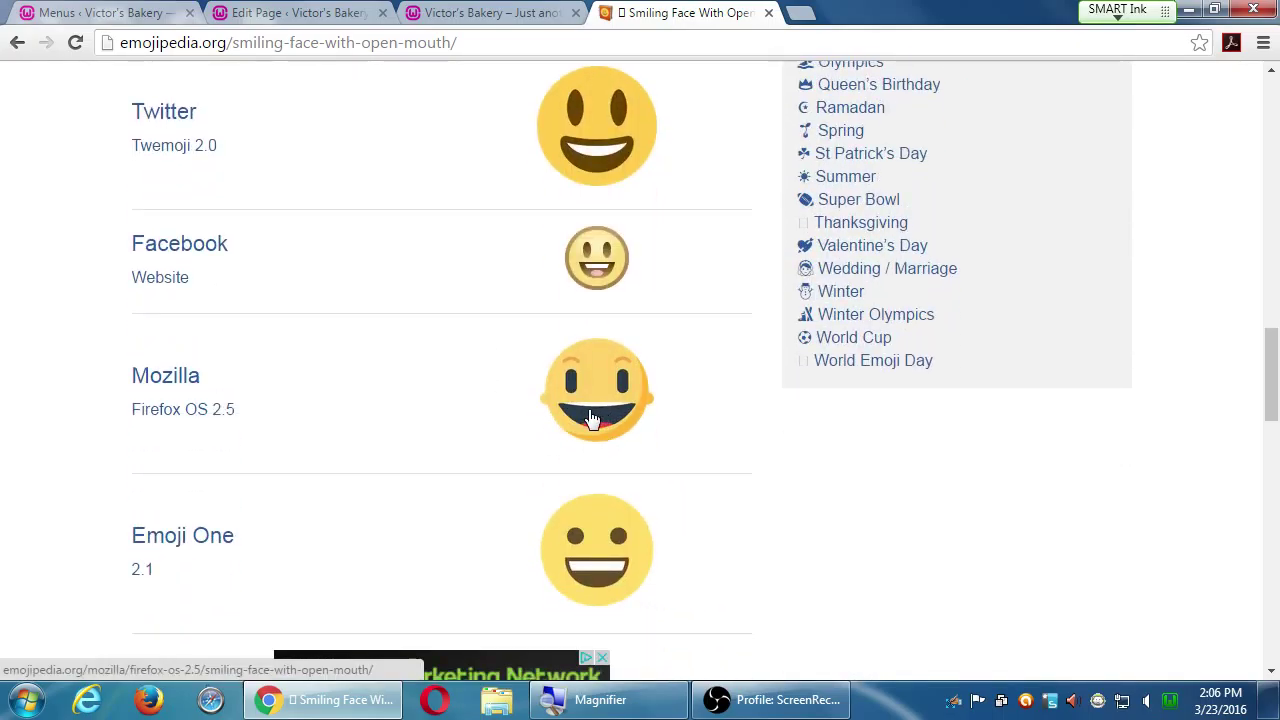
{"action": "scroll", "coordinate": [517, 410], "scroll_direction": "up", "scroll_amount": 2}
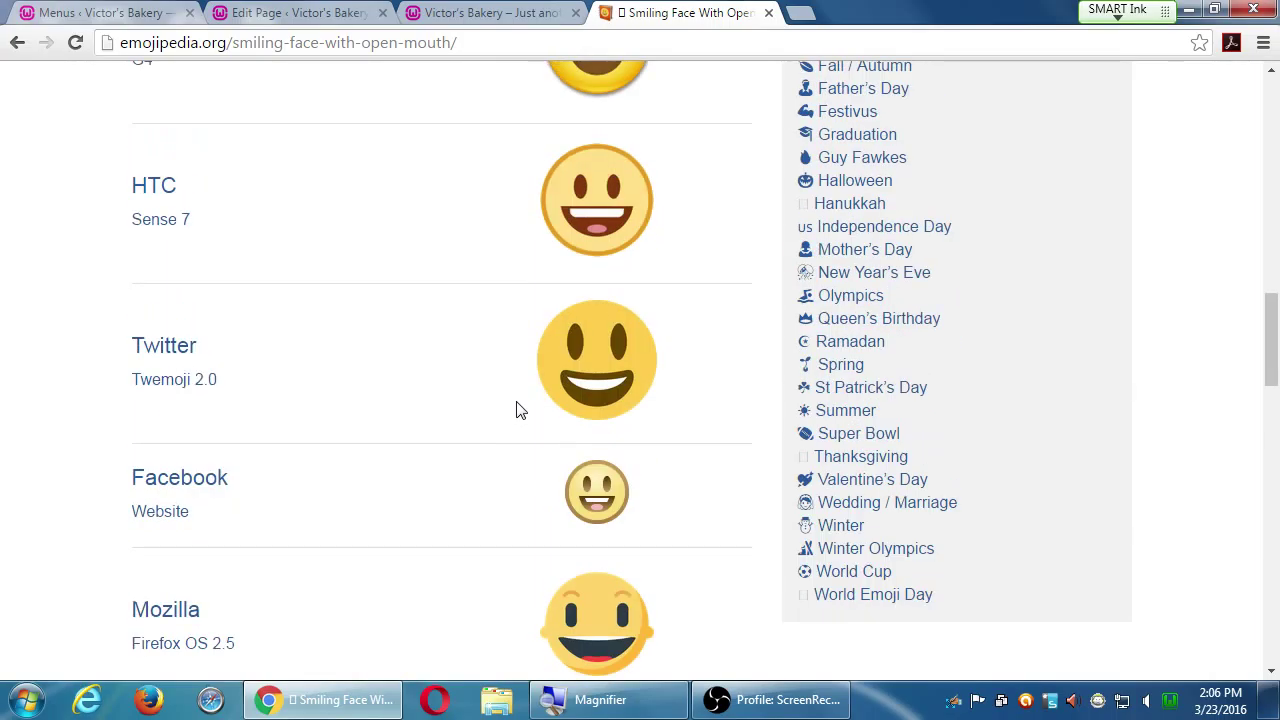
Open the Man and Woman Holding Hands emoji from the Wedding / Marriage list and compare its vendor designs.
{"action": "left_click", "coordinate": [848, 504]}
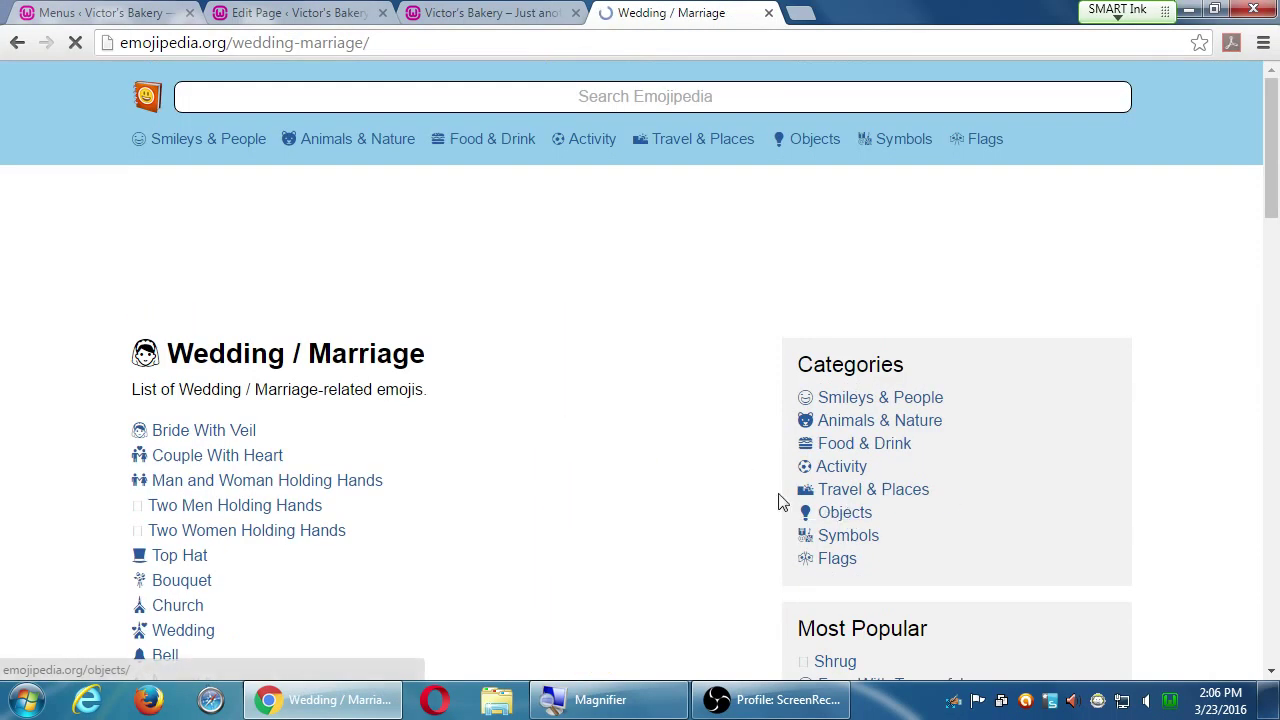
{"action": "scroll", "coordinate": [421, 410], "scroll_direction": "down", "scroll_amount": 1}
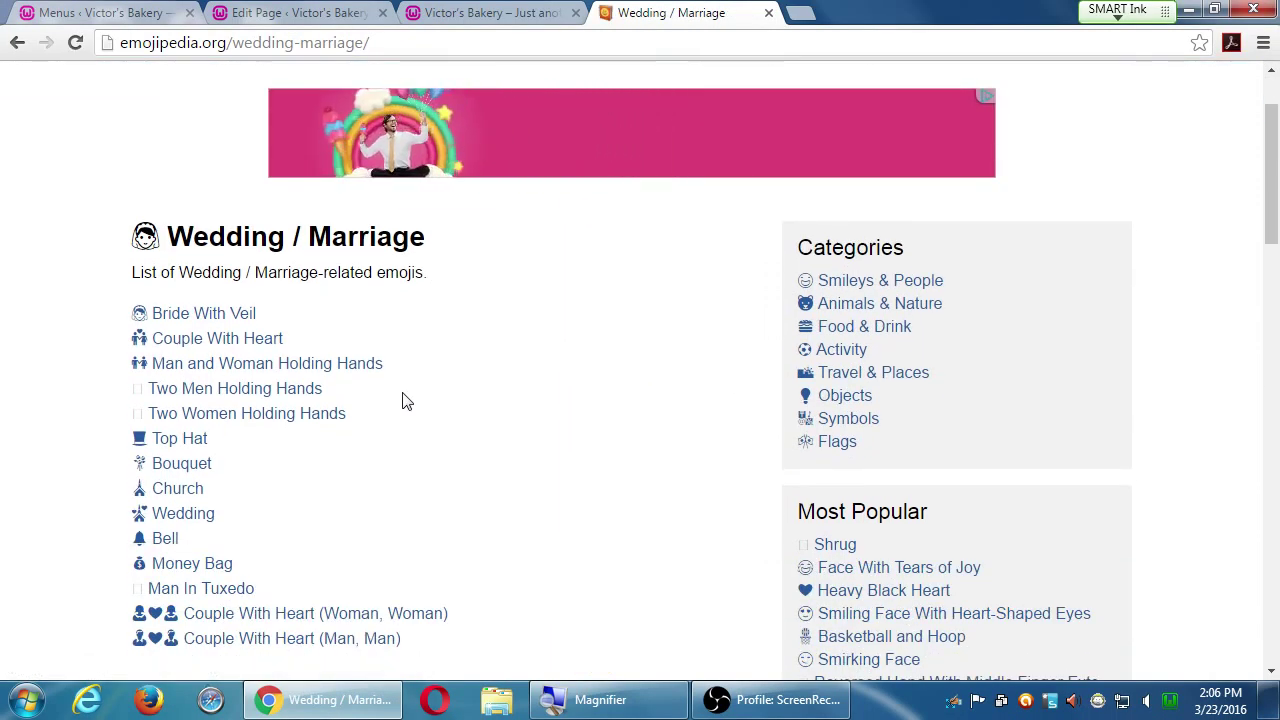
{"action": "left_click", "coordinate": [220, 366]}
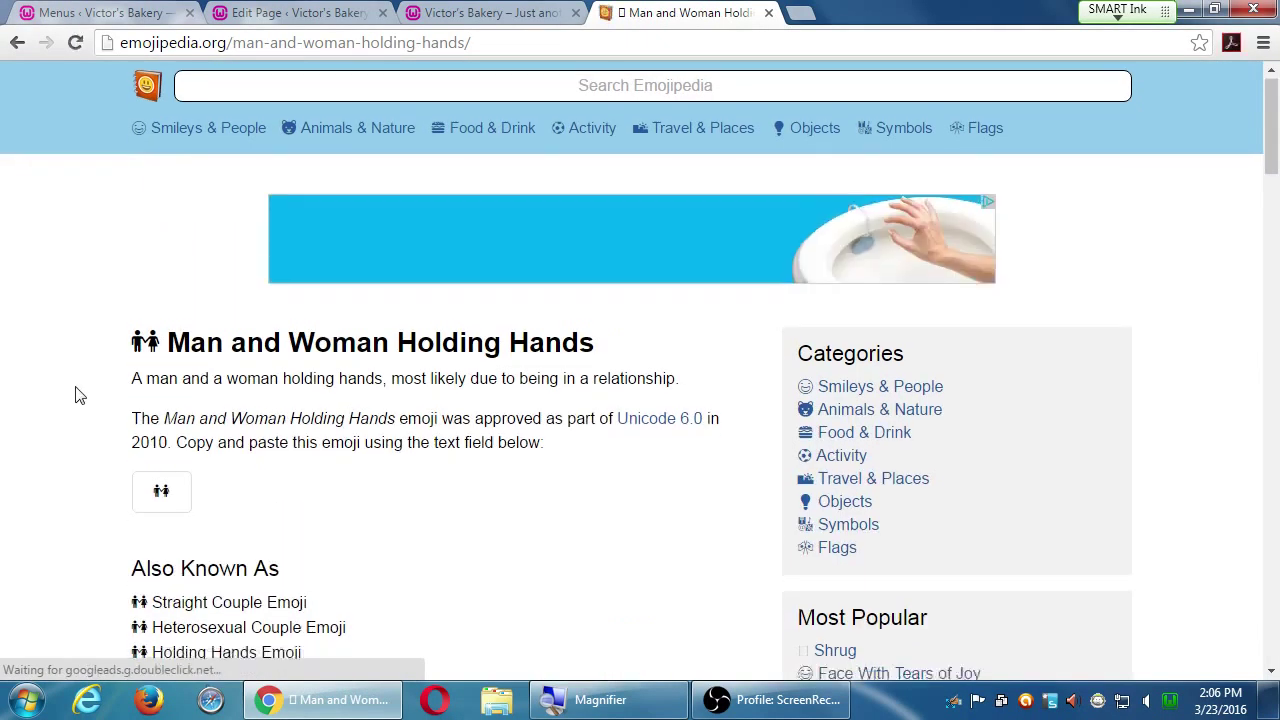
{"action": "scroll", "coordinate": [88, 388], "scroll_direction": "down", "scroll_amount": 1}
{"action": "scroll", "coordinate": [88, 388], "scroll_direction": "down", "scroll_amount": 5}
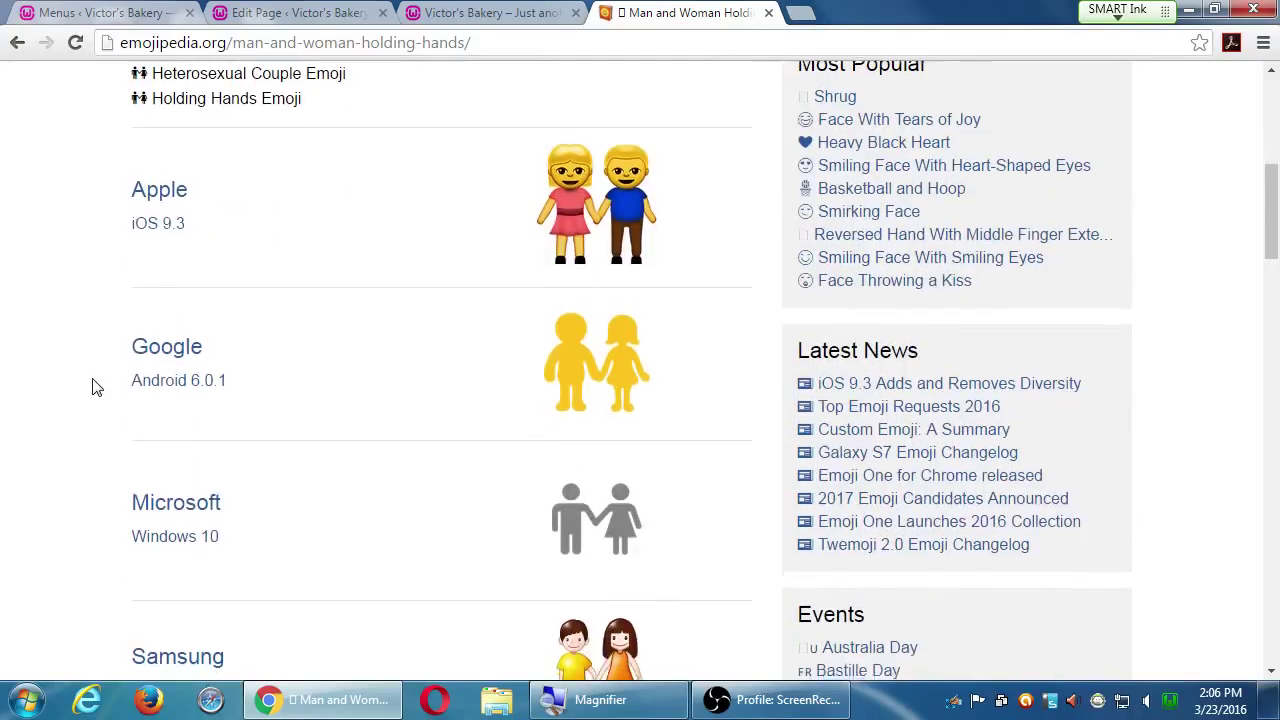
{"action": "scroll", "coordinate": [96, 388], "scroll_direction": "down", "scroll_amount": 4}
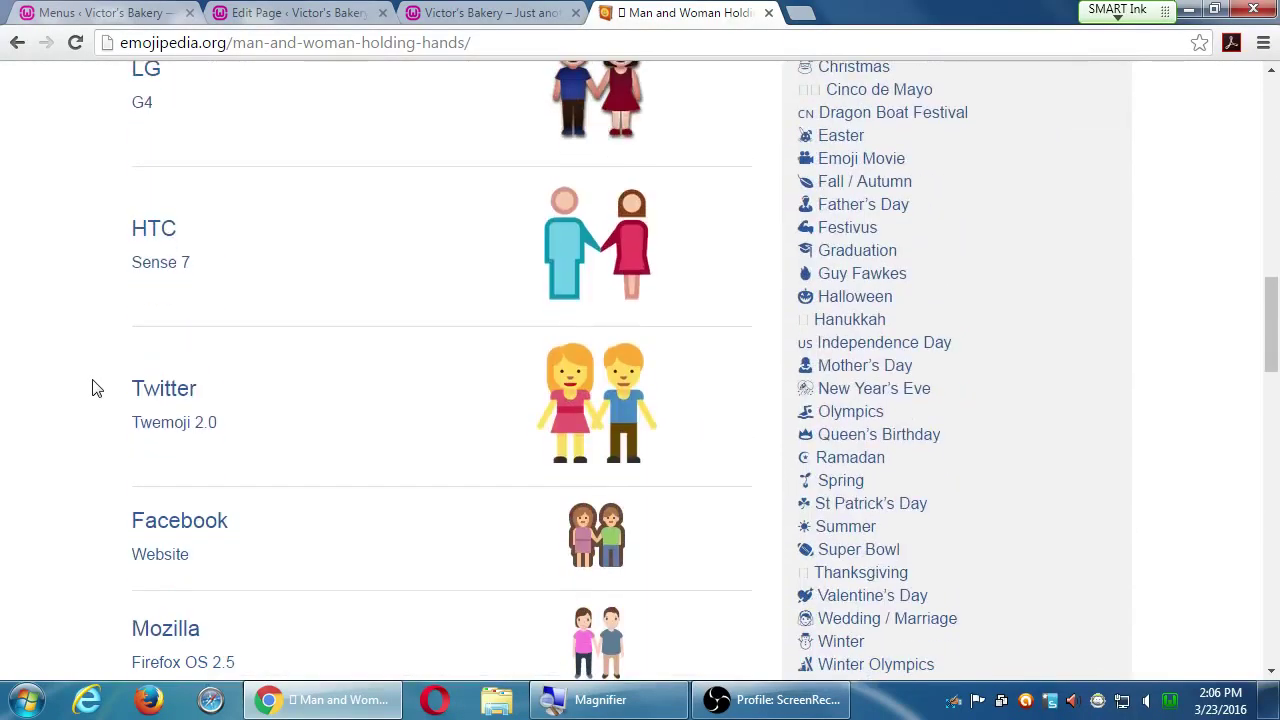
{"action": "scroll", "coordinate": [96, 388], "scroll_direction": "down", "scroll_amount": 4}
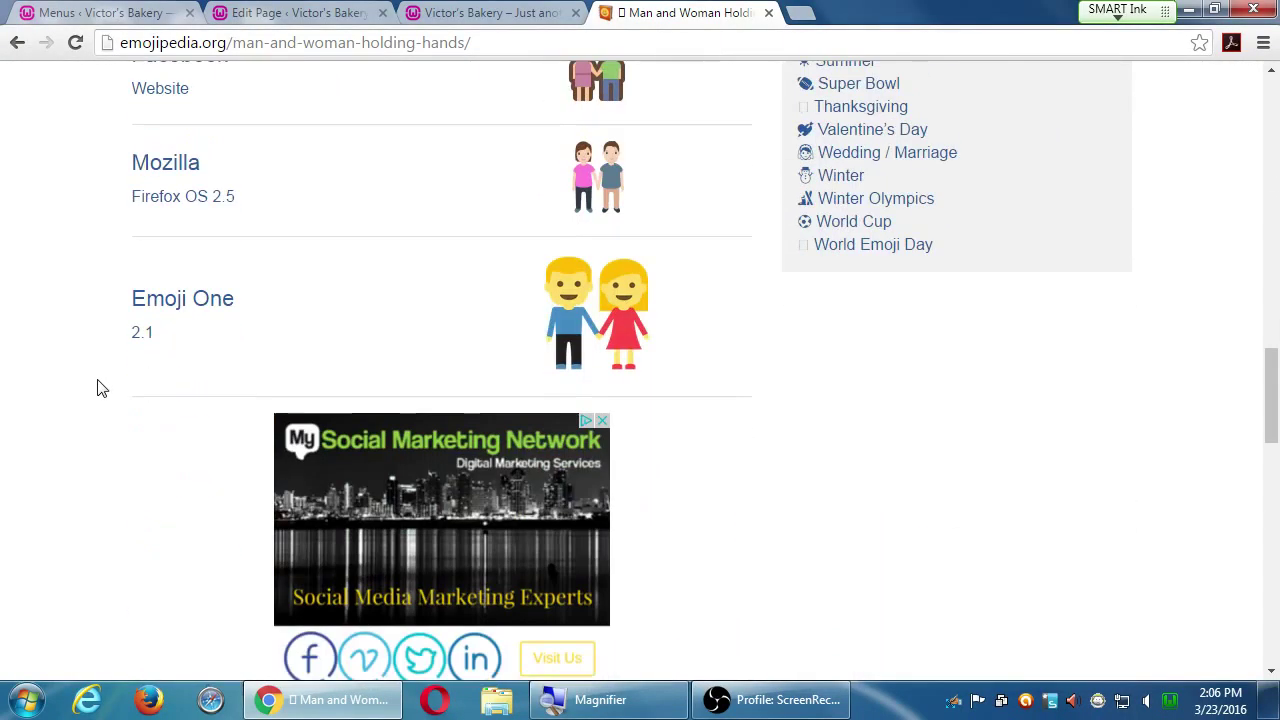
Return to the bakery site, open The Shop page and look through its product listings.
{"action": "left_click", "coordinate": [110, 12]}
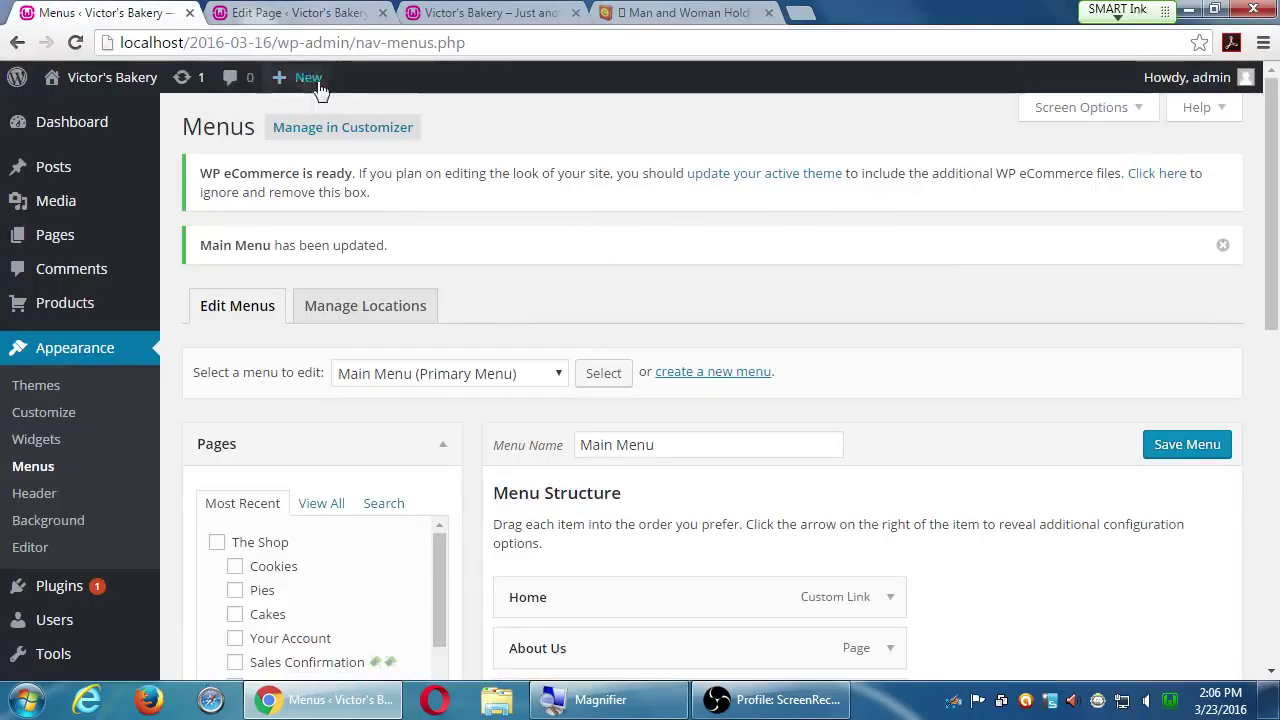
{"action": "left_click", "coordinate": [430, 12]}
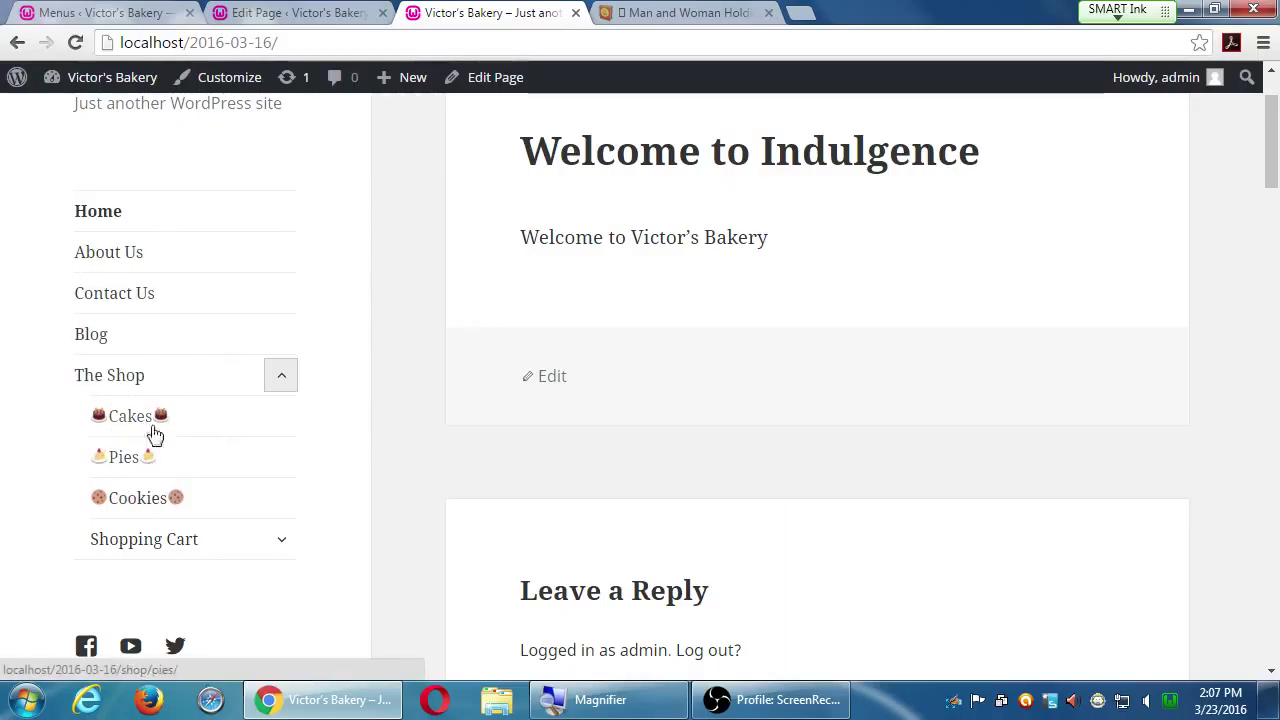
{"action": "scroll", "coordinate": [282, 400], "scroll_direction": "up", "scroll_amount": 1}
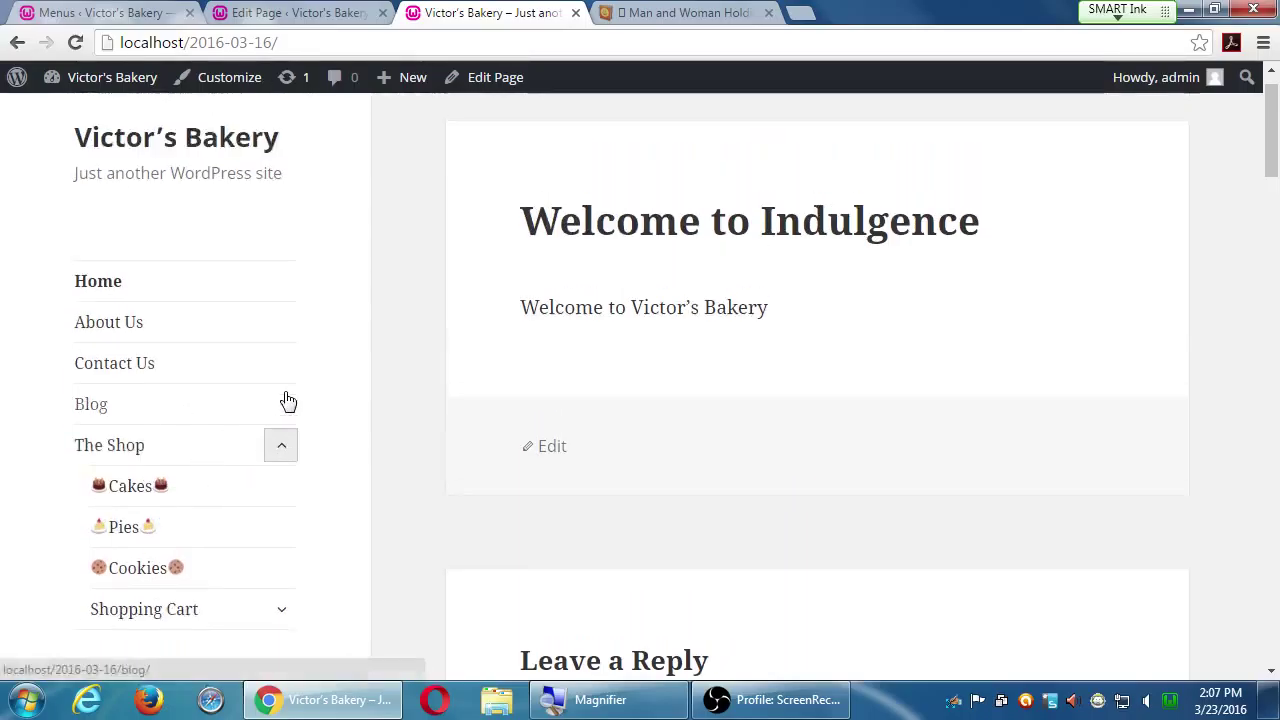
{"action": "left_click", "coordinate": [129, 449]}
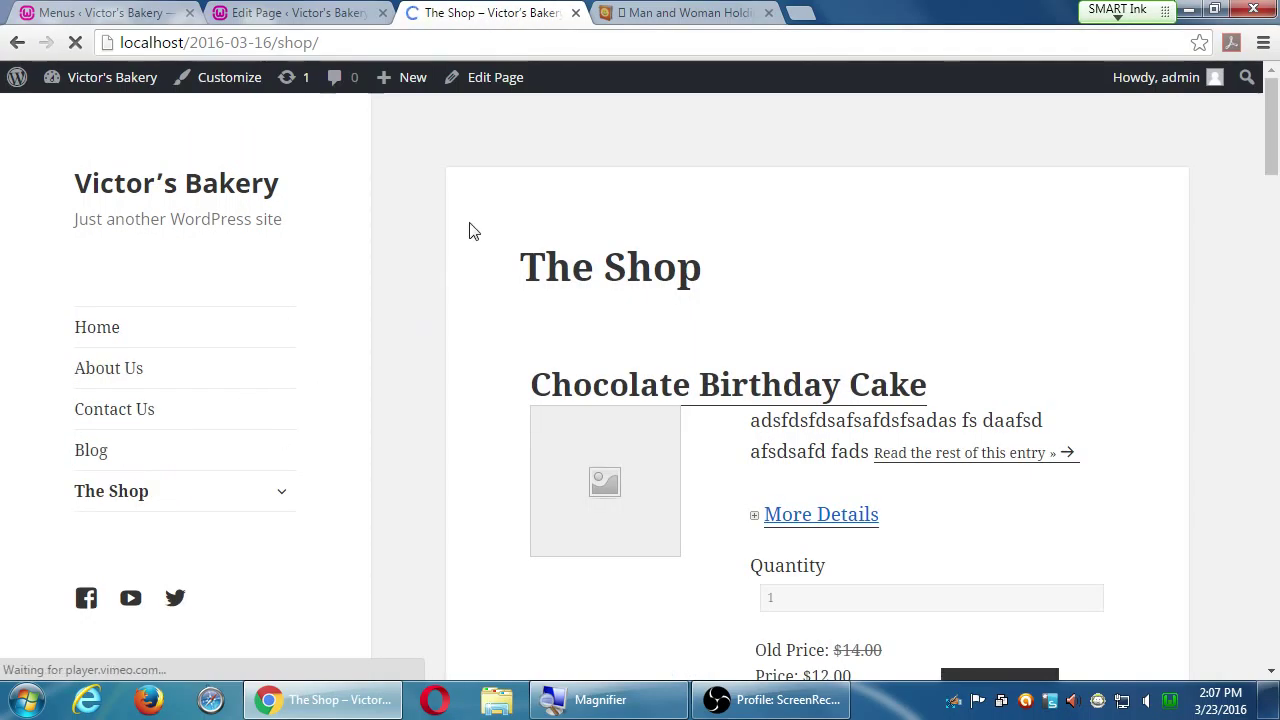
{"action": "scroll", "coordinate": [524, 240], "scroll_direction": "down", "scroll_amount": 15}
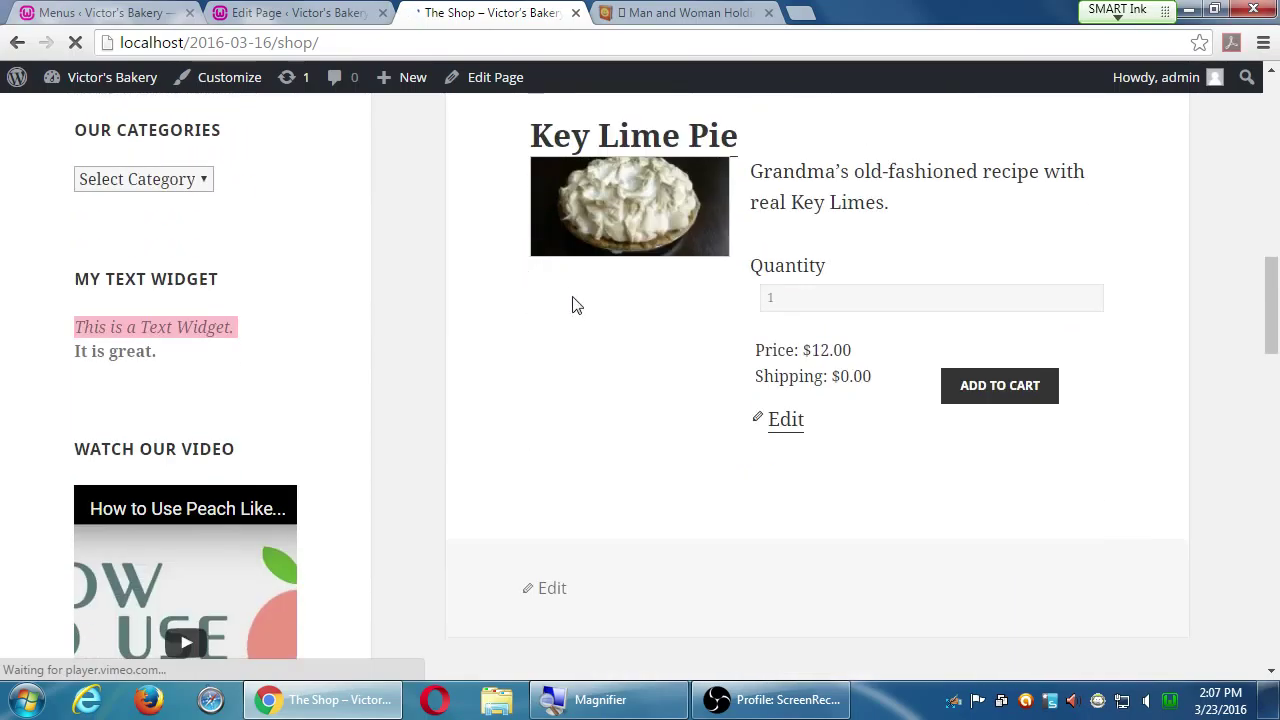
{"action": "scroll", "coordinate": [716, 390], "scroll_direction": "up", "scroll_amount": 10}
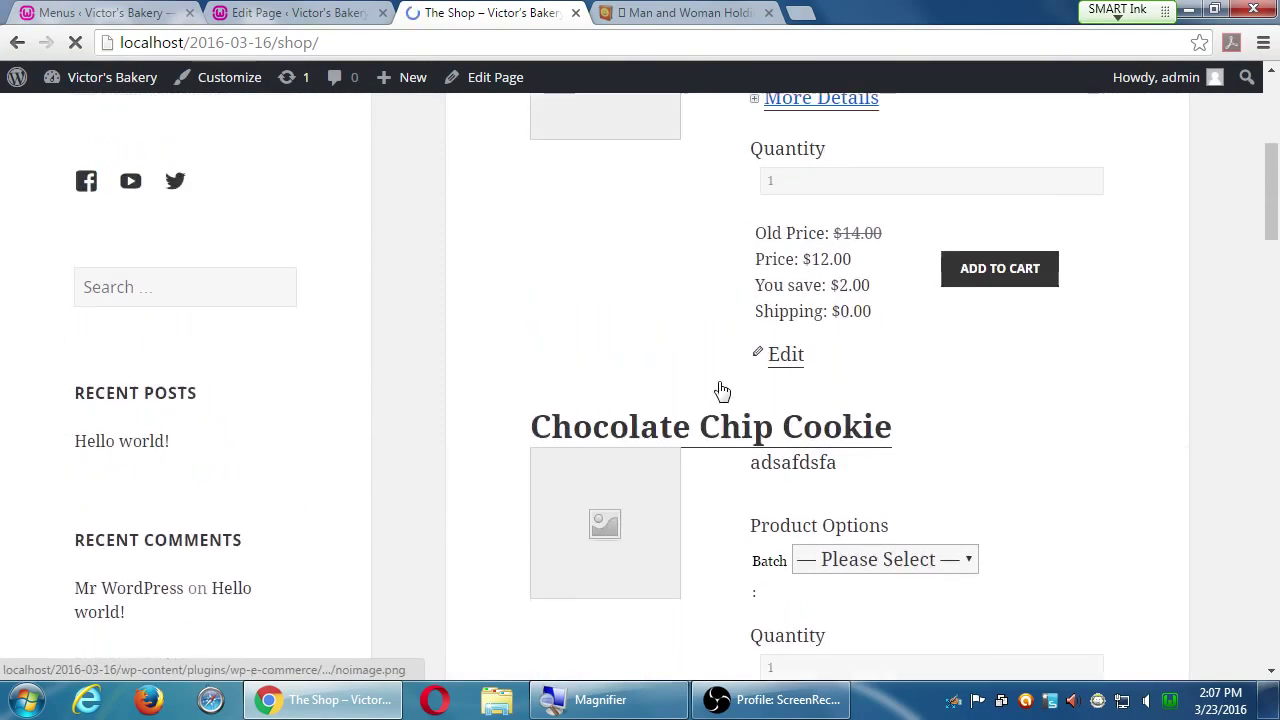
{"action": "scroll", "coordinate": [805, 323], "scroll_direction": "up", "scroll_amount": 4}
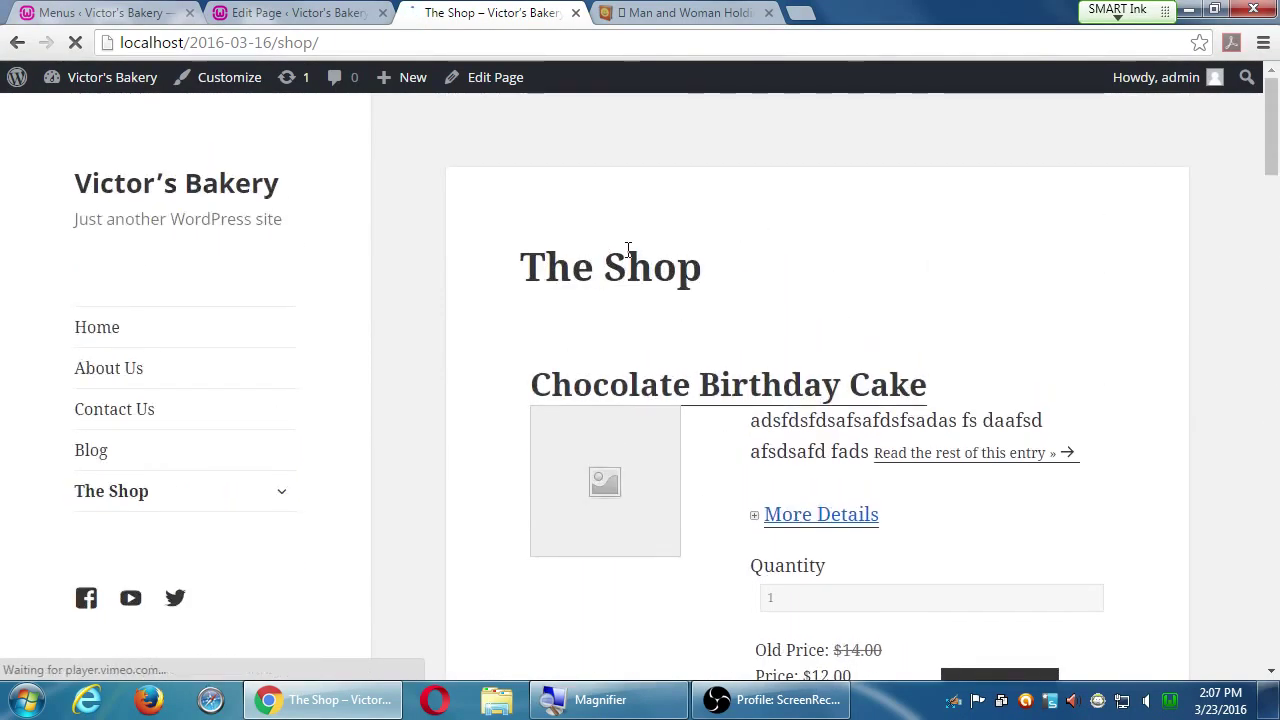
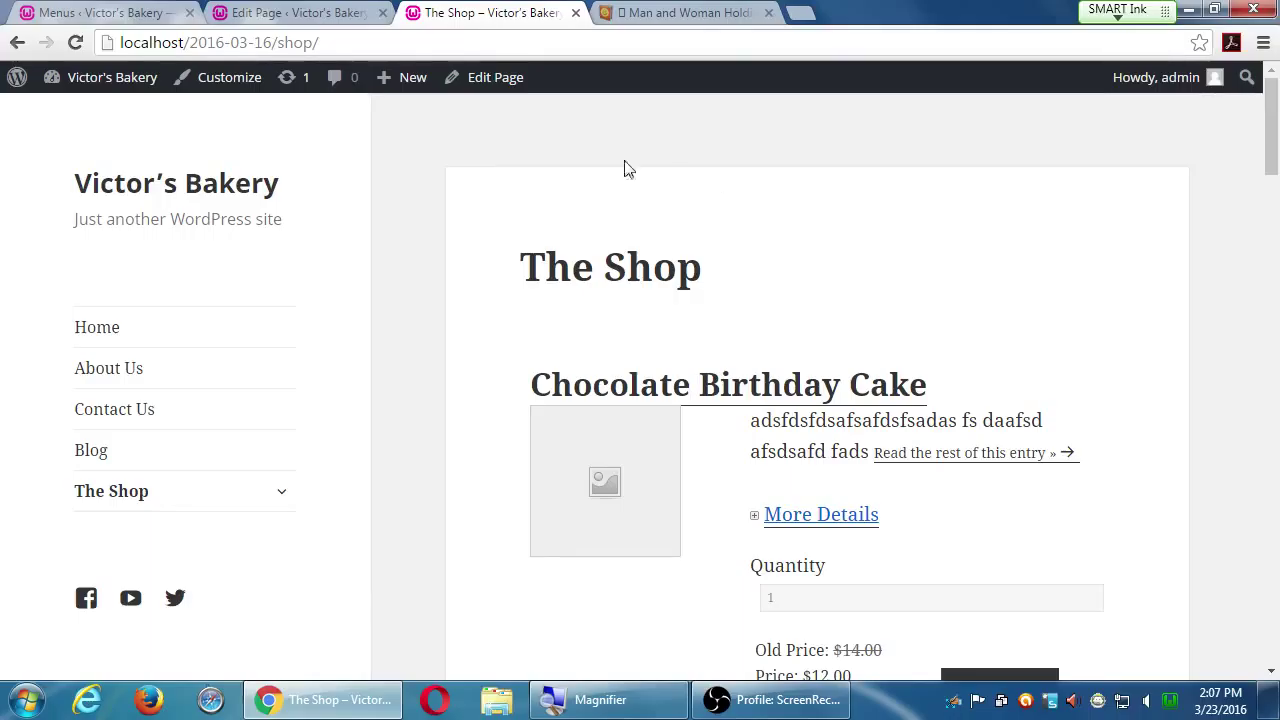
Close the Edit Page browser tab and activate the Omega theme for the bakery site.
{"action": "middle_click", "coordinate": [285, 12]}
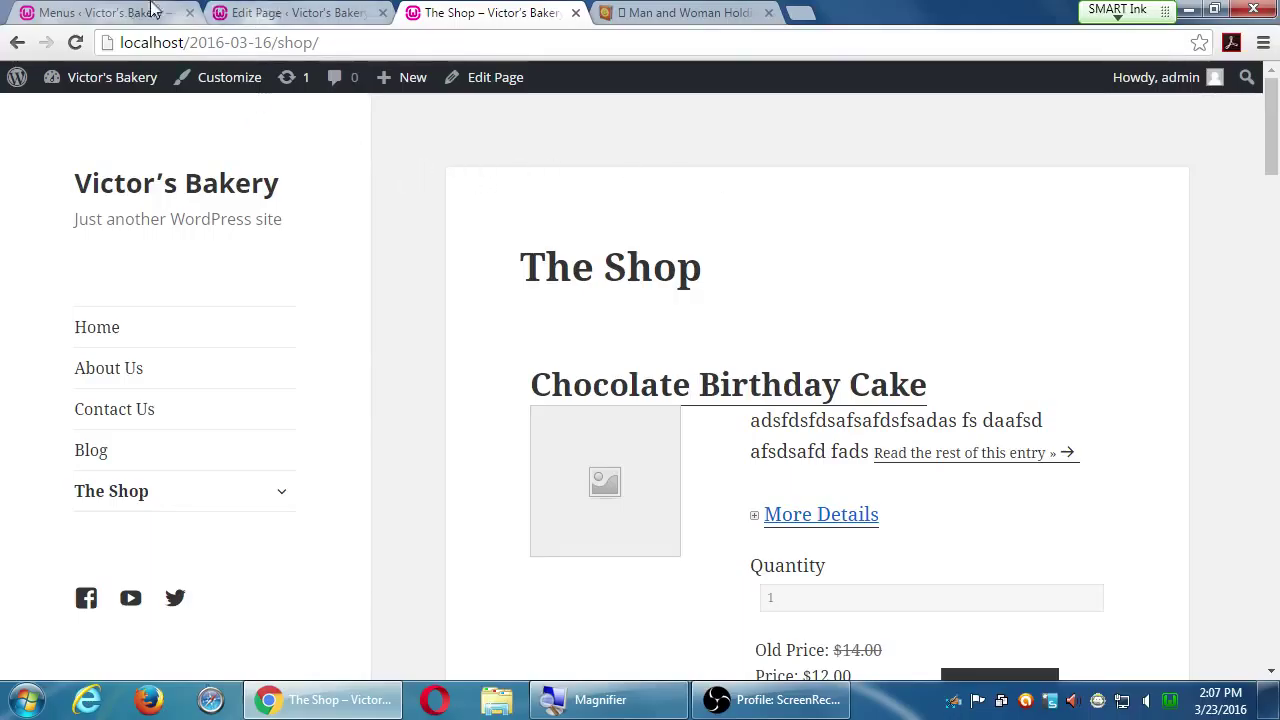
{"action": "left_click", "coordinate": [122, 10]}
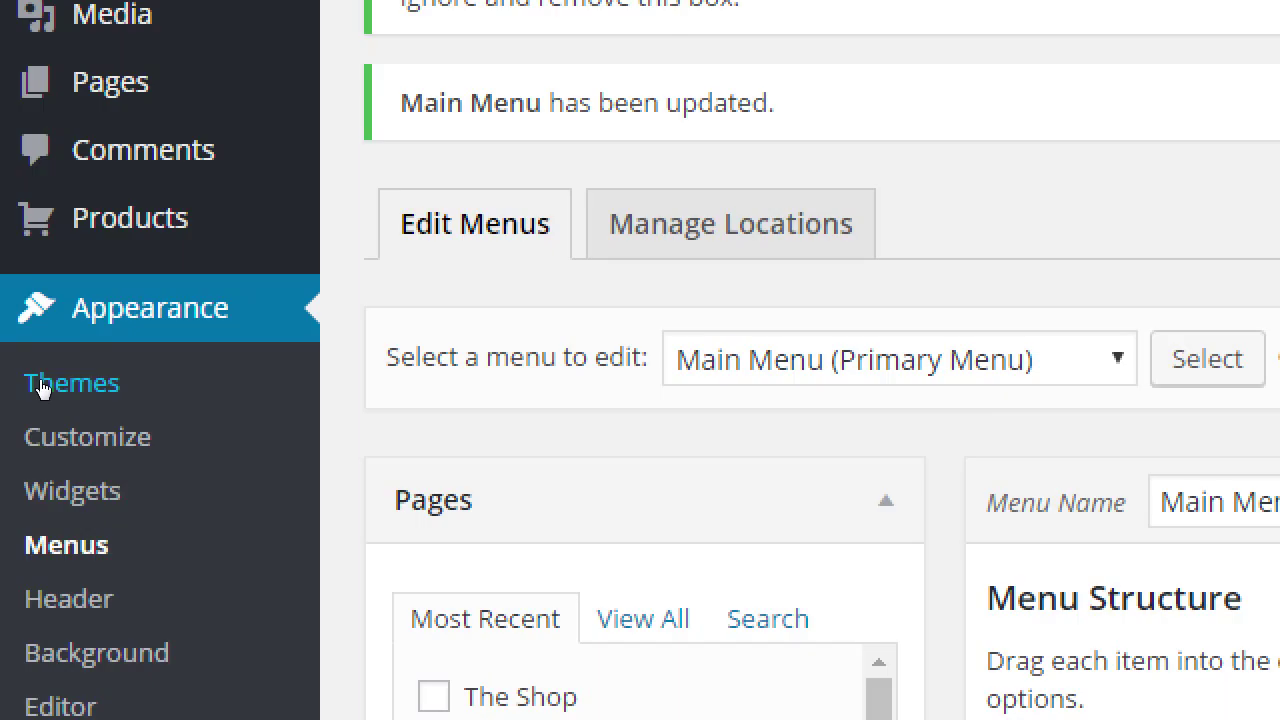
{"action": "left_click", "coordinate": [40, 388]}
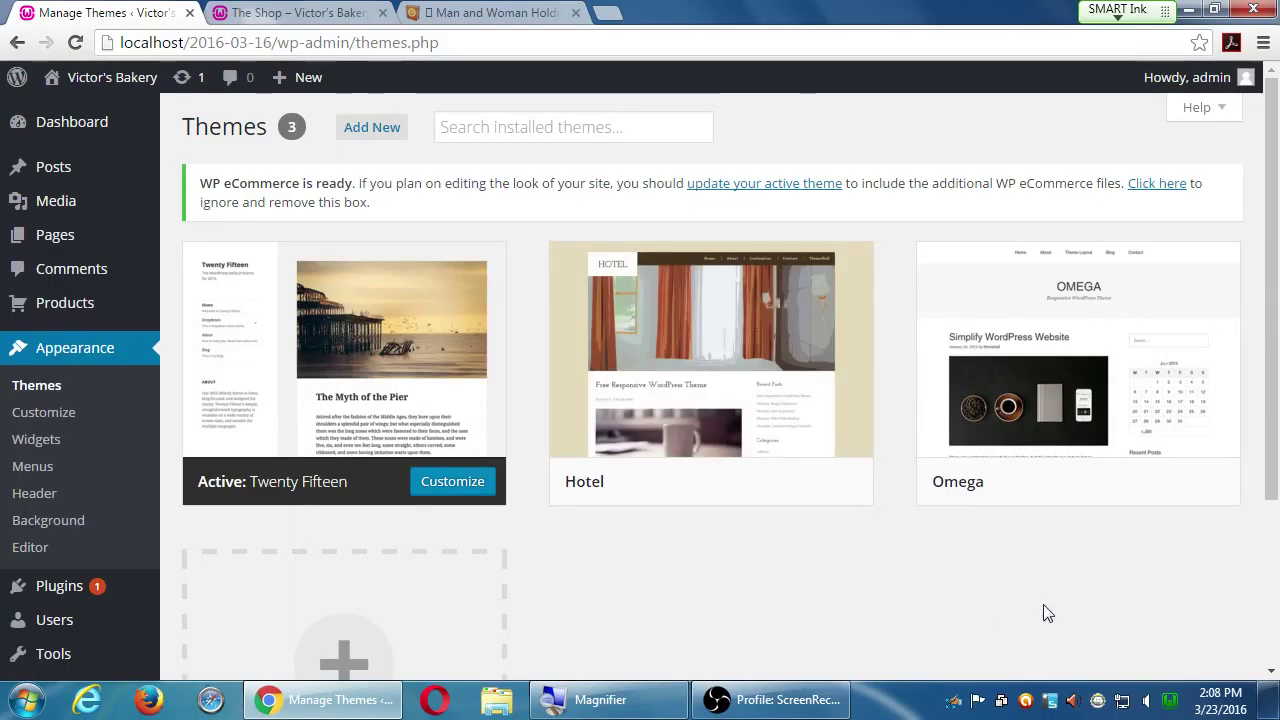
{"action": "scroll", "coordinate": [1043, 611], "scroll_direction": "down", "scroll_amount": 3}
{"action": "scroll", "coordinate": [1043, 611], "scroll_direction": "up", "scroll_amount": 3}
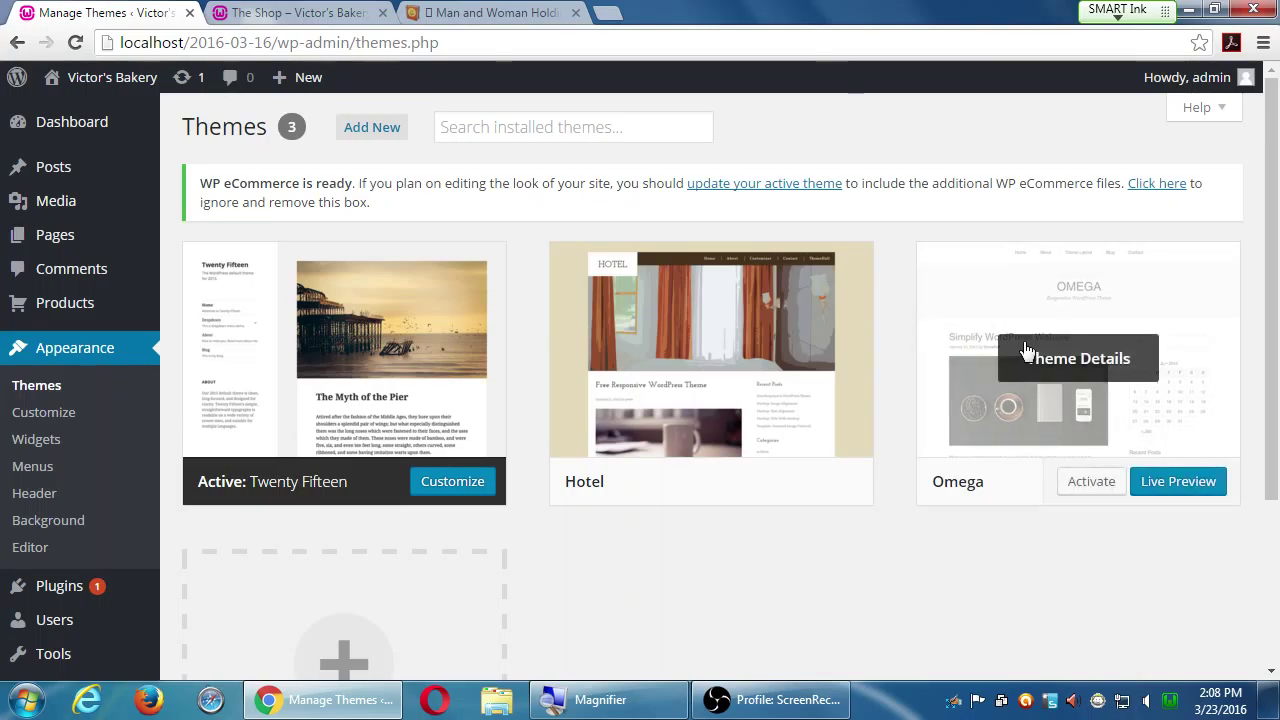
{"action": "left_click", "coordinate": [1064, 485]}
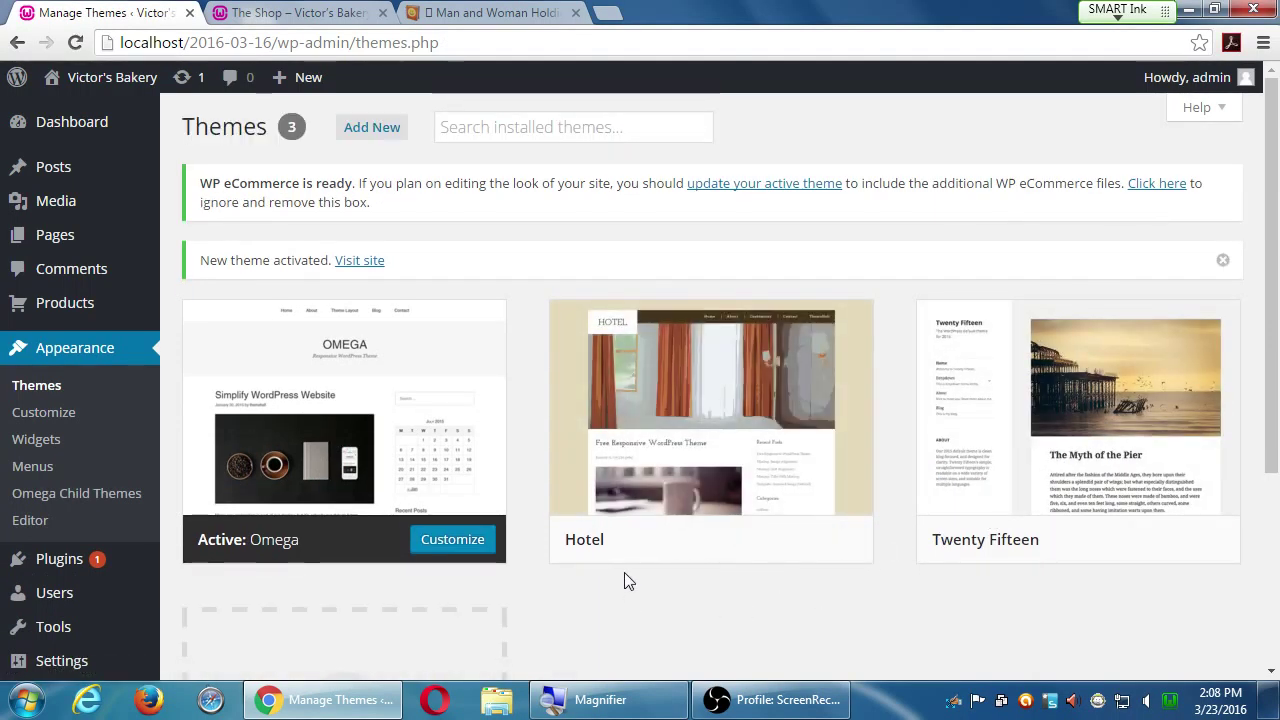
Reload The Shop page and examine its layout, products and sidebar widgets in the Omega theme.
{"action": "left_click", "coordinate": [283, 10]}
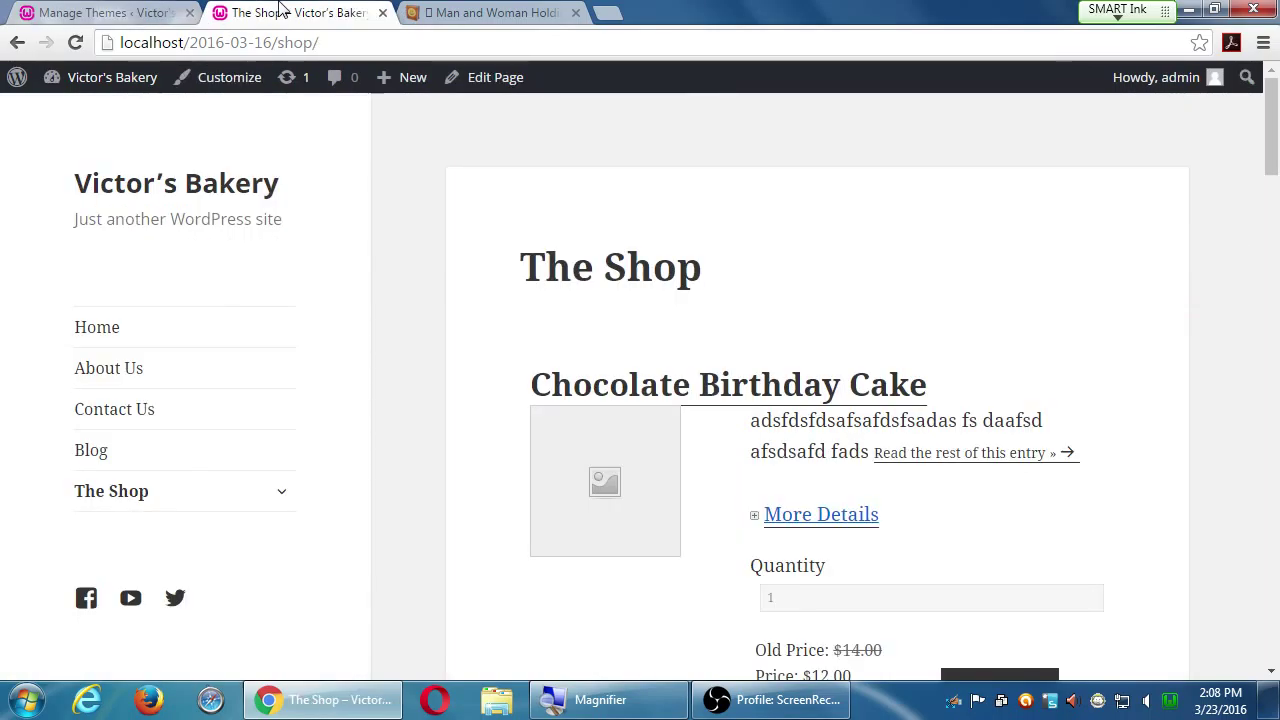
{"action": "key", "text": "F5"}
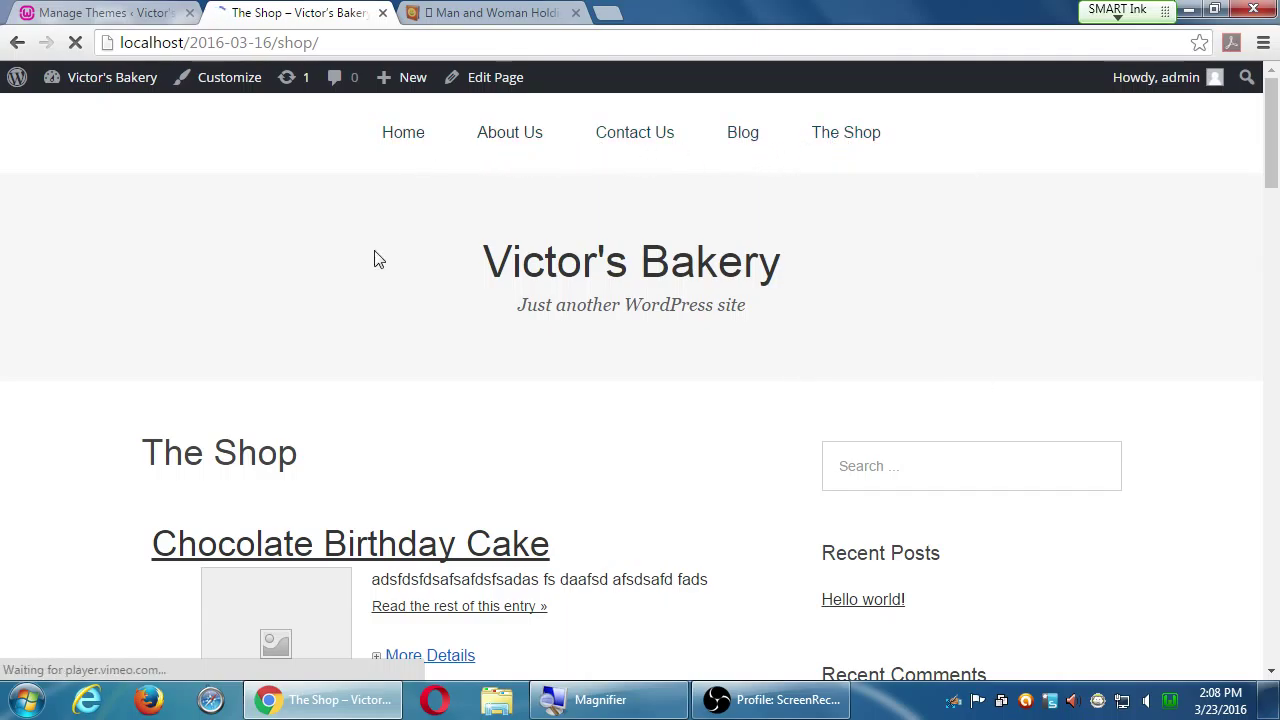
{"action": "scroll", "coordinate": [210, 268], "scroll_direction": "down", "scroll_amount": 1}
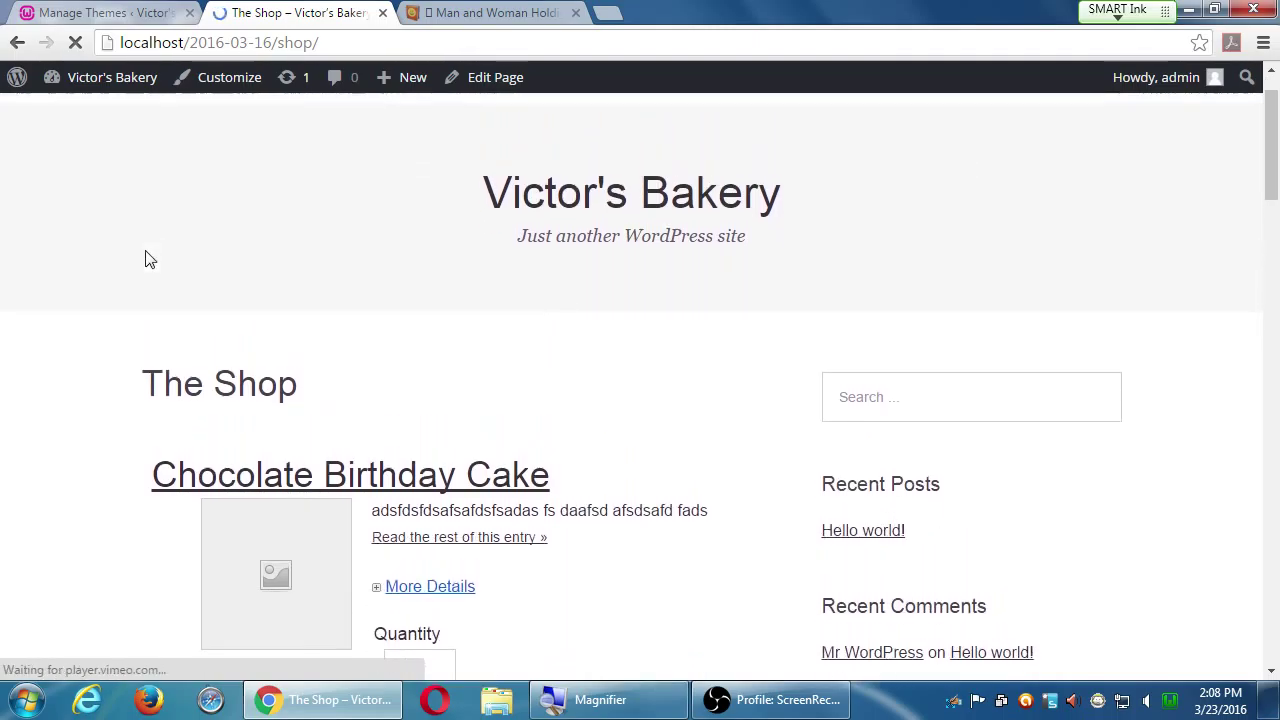
{"action": "scroll", "coordinate": [150, 258], "scroll_direction": "down", "scroll_amount": 4}
{"action": "scroll", "coordinate": [155, 258], "scroll_direction": "down", "scroll_amount": 9}
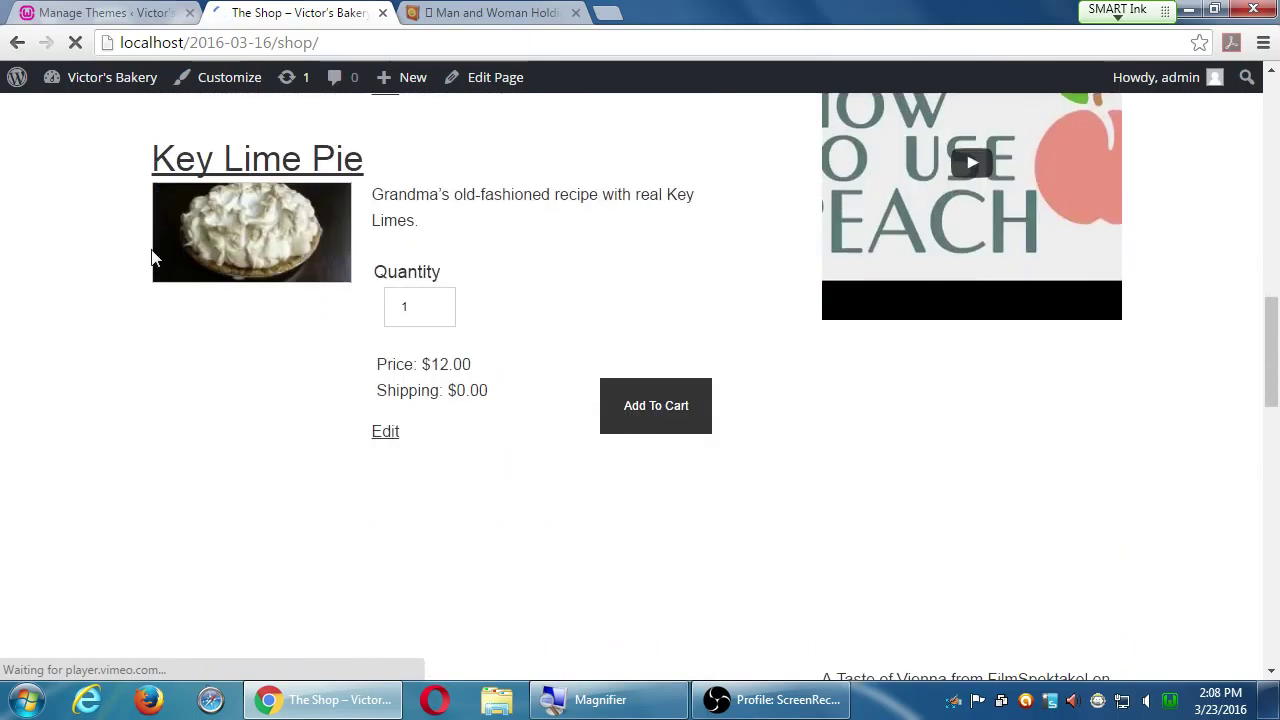
{"action": "scroll", "coordinate": [157, 255], "scroll_direction": "down", "scroll_amount": 10}
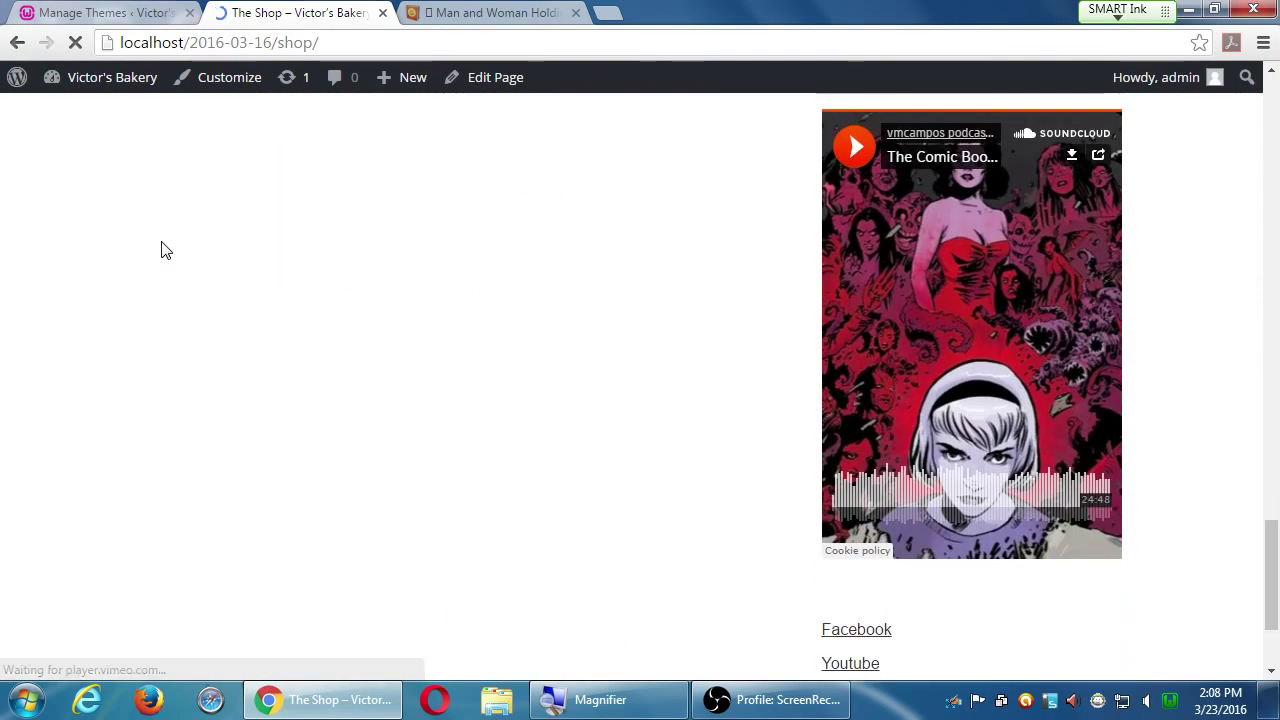
{"action": "scroll", "coordinate": [168, 245], "scroll_direction": "up", "scroll_amount": 4}
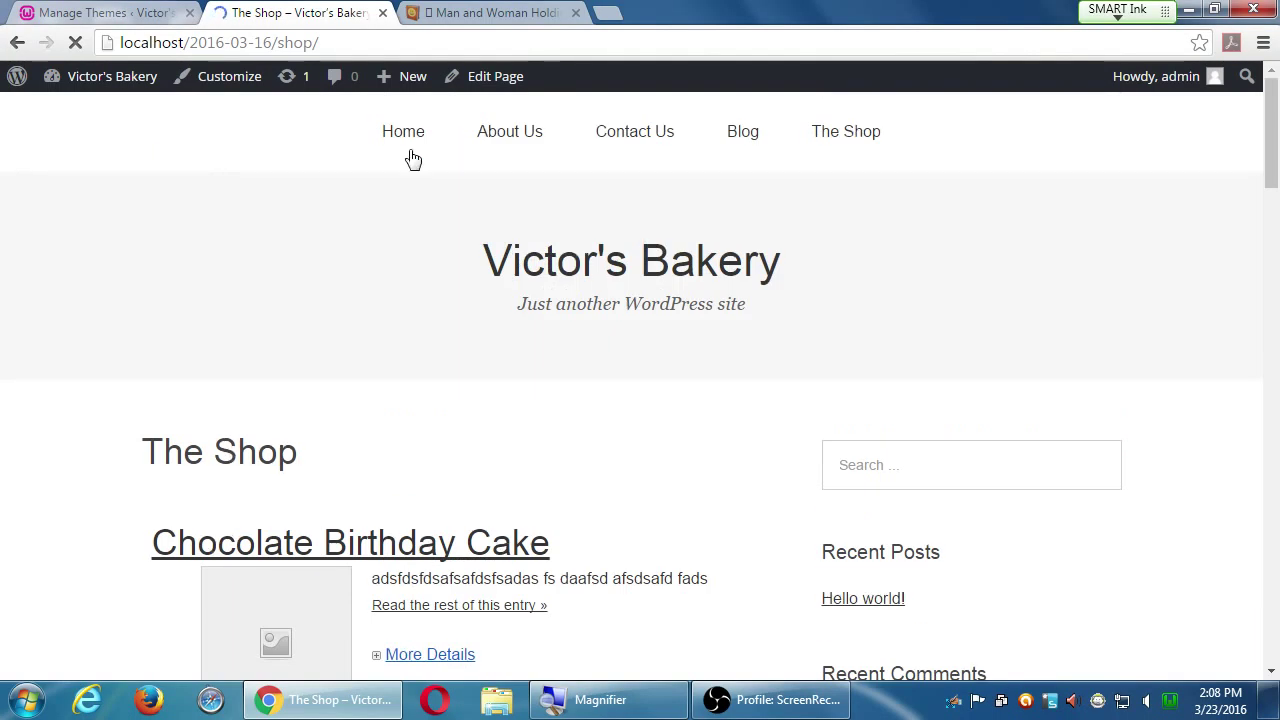
Look through the Home, About Us, Contact Us and Blog pages in the Omega theme.
{"action": "left_click", "coordinate": [412, 137]}
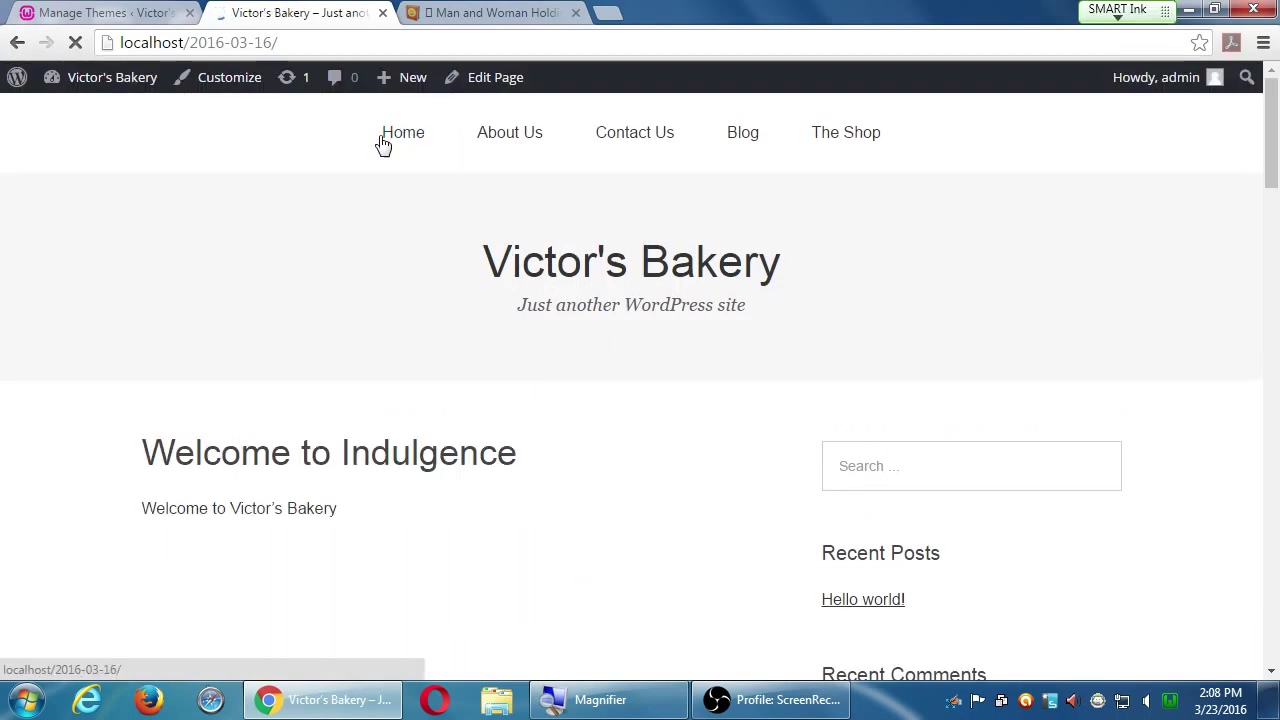
{"action": "scroll", "coordinate": [281, 360], "scroll_direction": "down", "scroll_amount": 3}
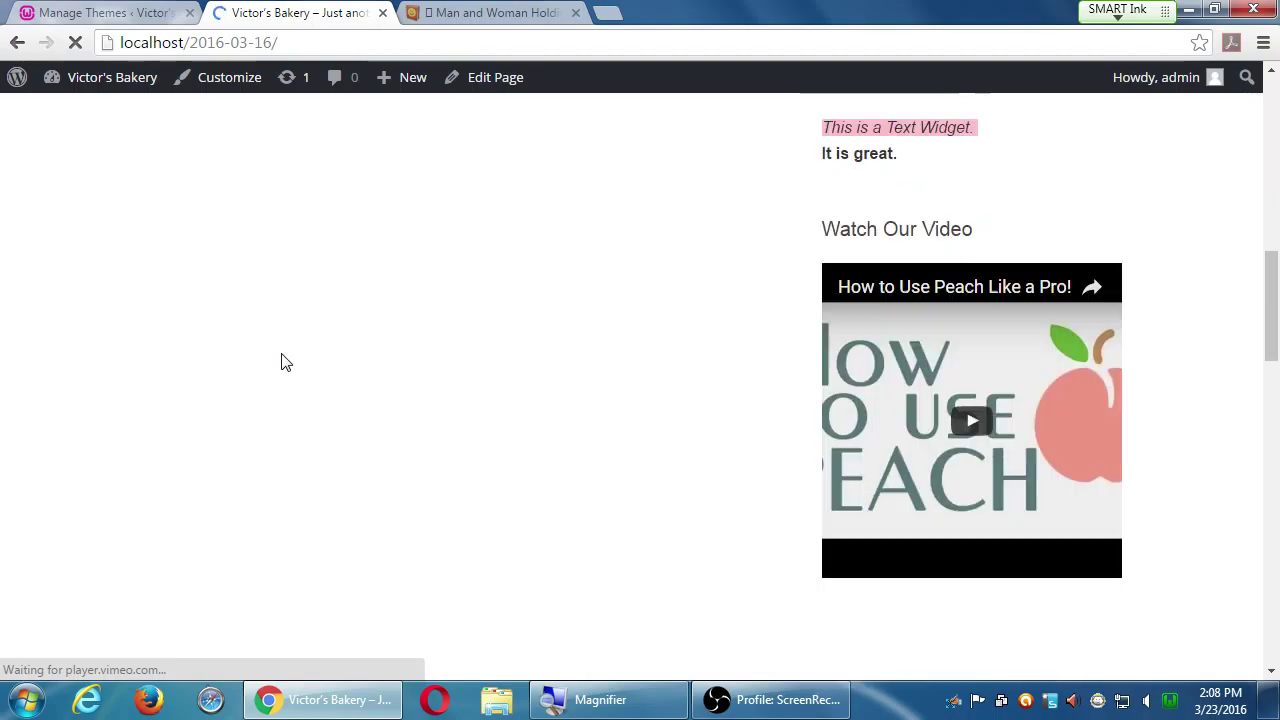
{"action": "scroll", "coordinate": [283, 362], "scroll_direction": "up", "scroll_amount": 5}
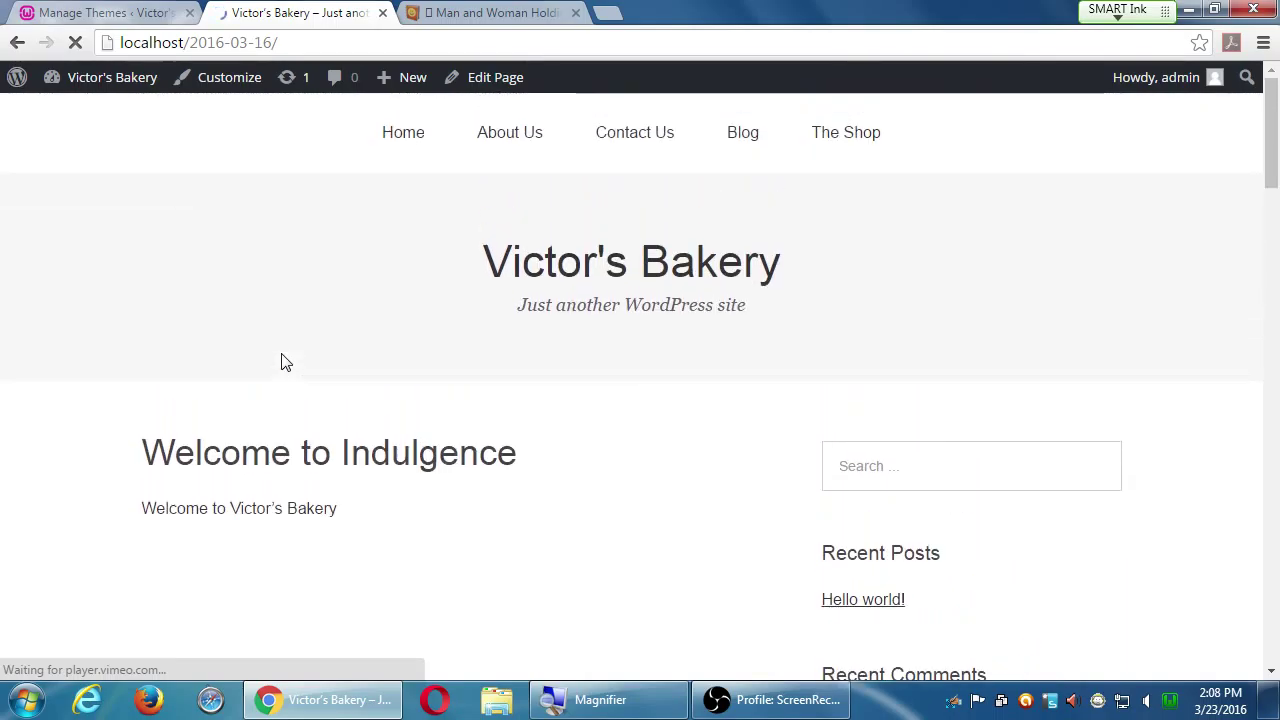
{"action": "left_click", "coordinate": [513, 137]}
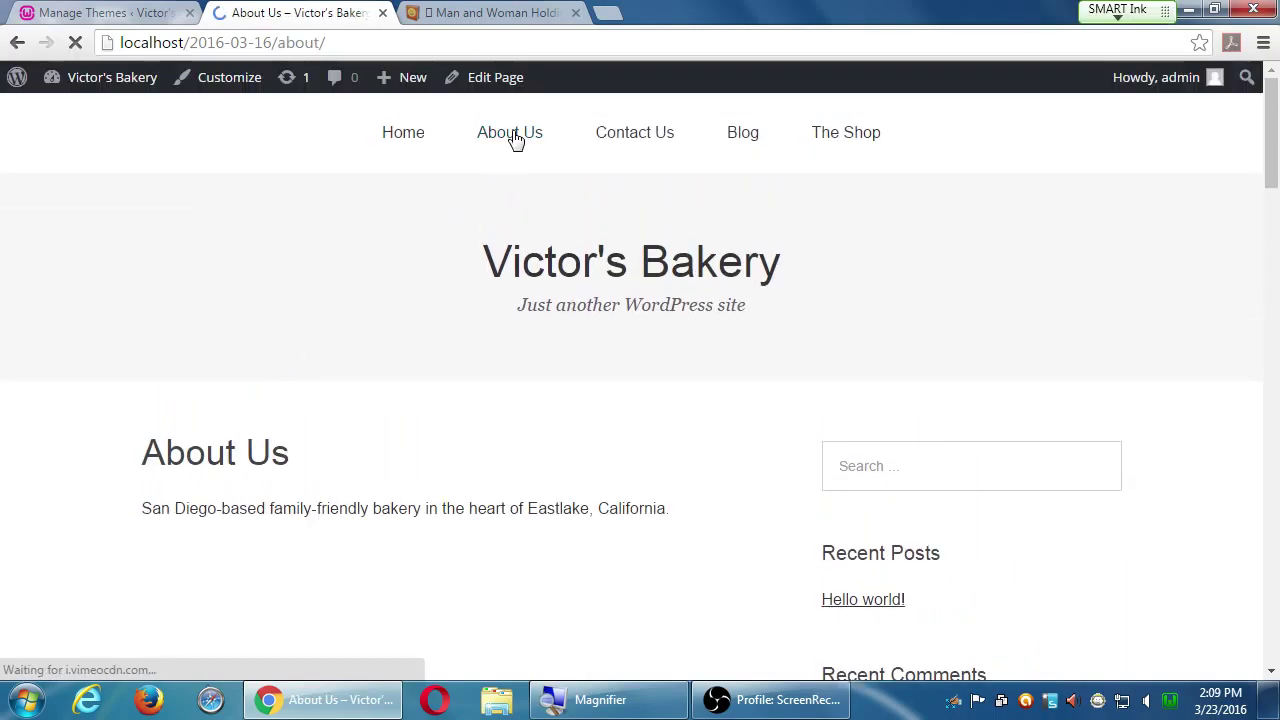
{"action": "left_click", "coordinate": [645, 141]}
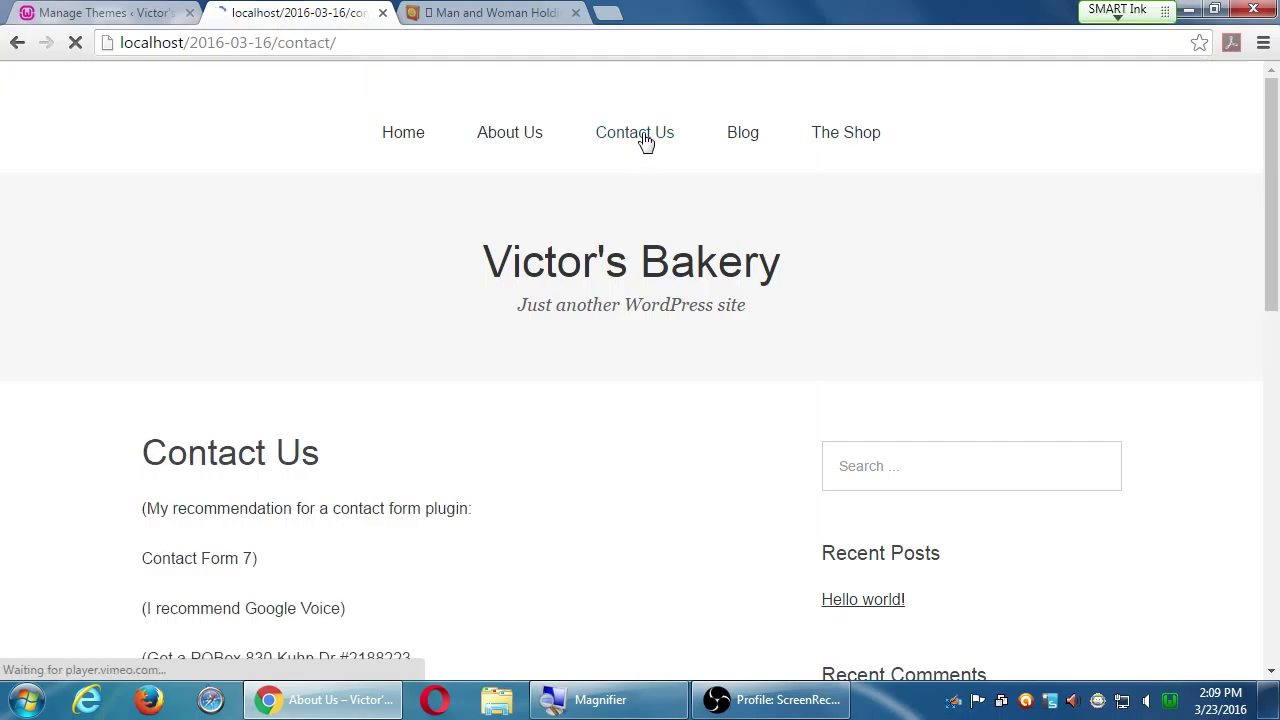
{"action": "scroll", "coordinate": [720, 428], "scroll_direction": "down", "scroll_amount": 2}
{"action": "scroll", "coordinate": [714, 428], "scroll_direction": "down", "scroll_amount": 1}
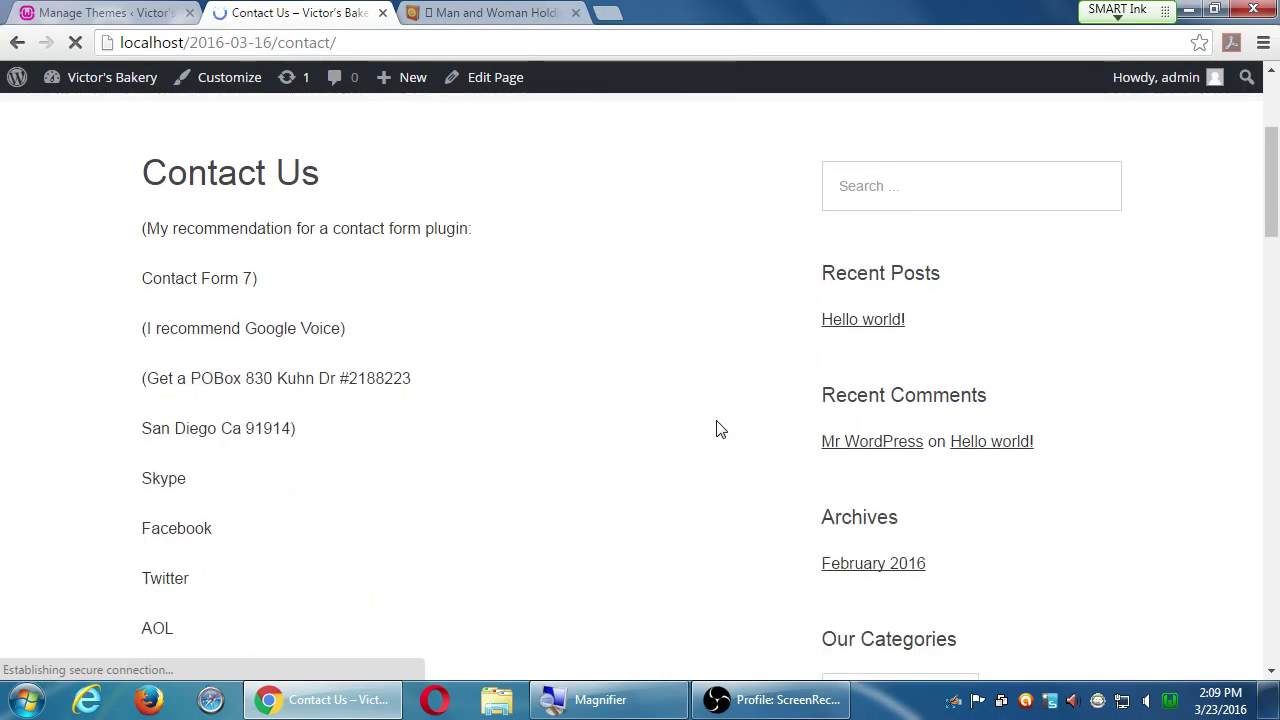
{"action": "scroll", "coordinate": [710, 424], "scroll_direction": "up", "scroll_amount": 3}
{"action": "left_click", "coordinate": [737, 148]}
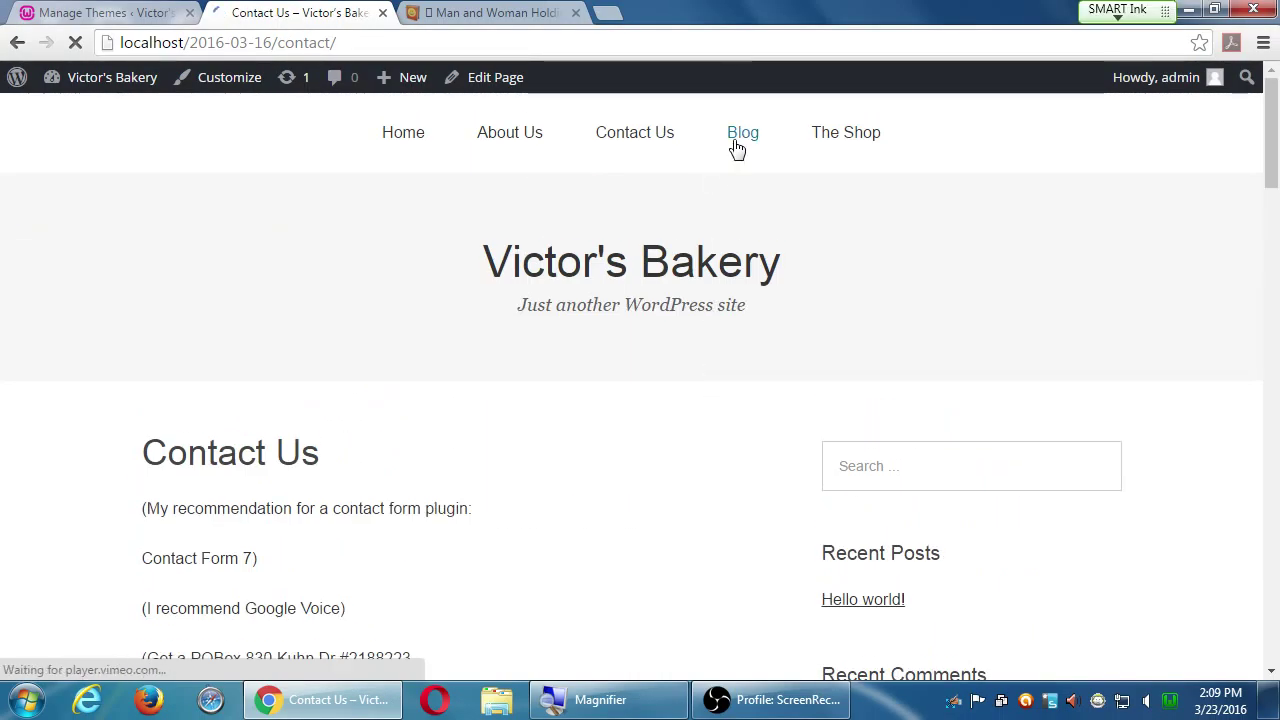
Add the Chocolate Birthday Cake from The Shop page to the cart and go to checkout.
{"action": "left_click", "coordinate": [856, 144]}
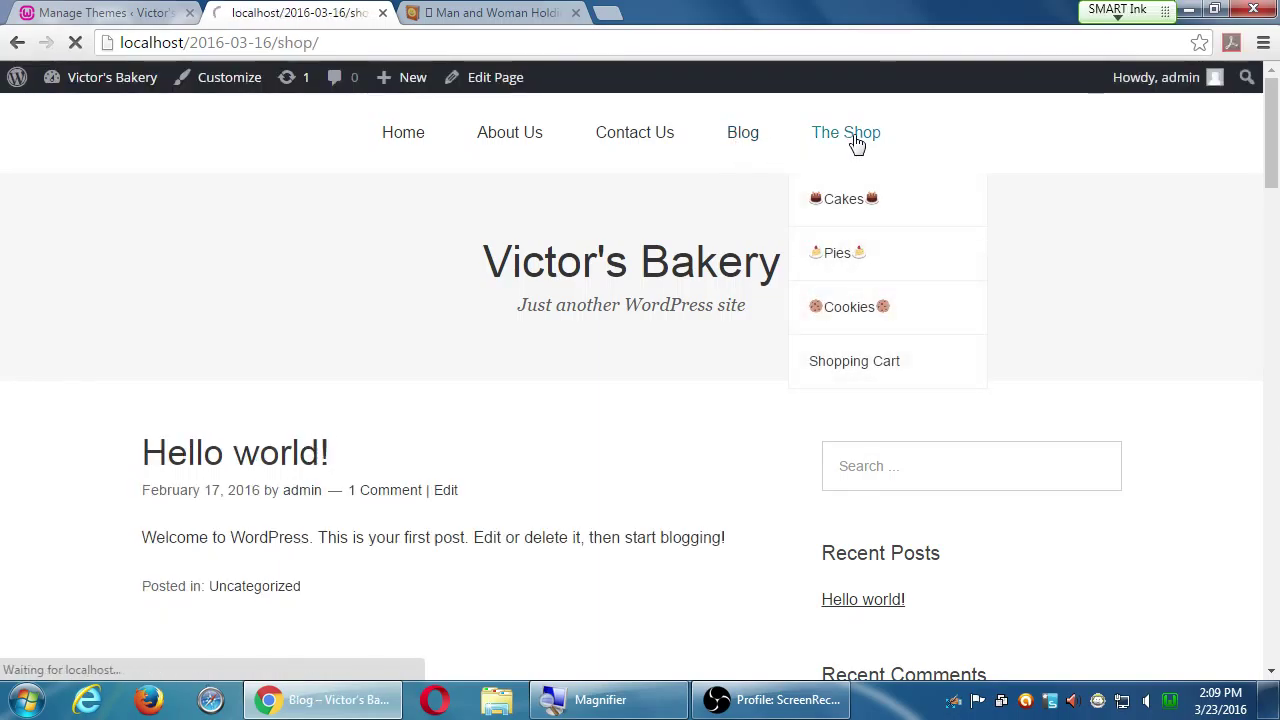
{"action": "scroll", "coordinate": [698, 385], "scroll_direction": "down", "scroll_amount": 3}
{"action": "scroll", "coordinate": [698, 385], "scroll_direction": "down", "scroll_amount": 1}
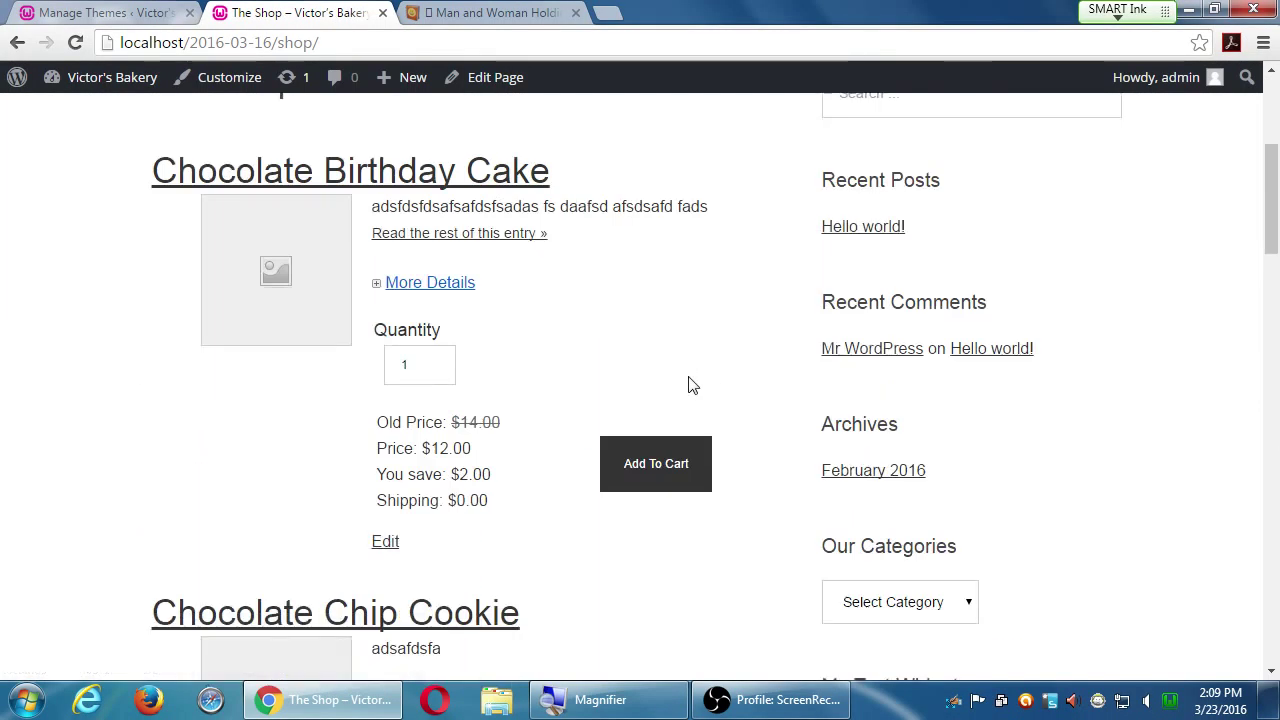
{"action": "scroll", "coordinate": [689, 386], "scroll_direction": "up", "scroll_amount": 2}
{"action": "left_click", "coordinate": [636, 620]}
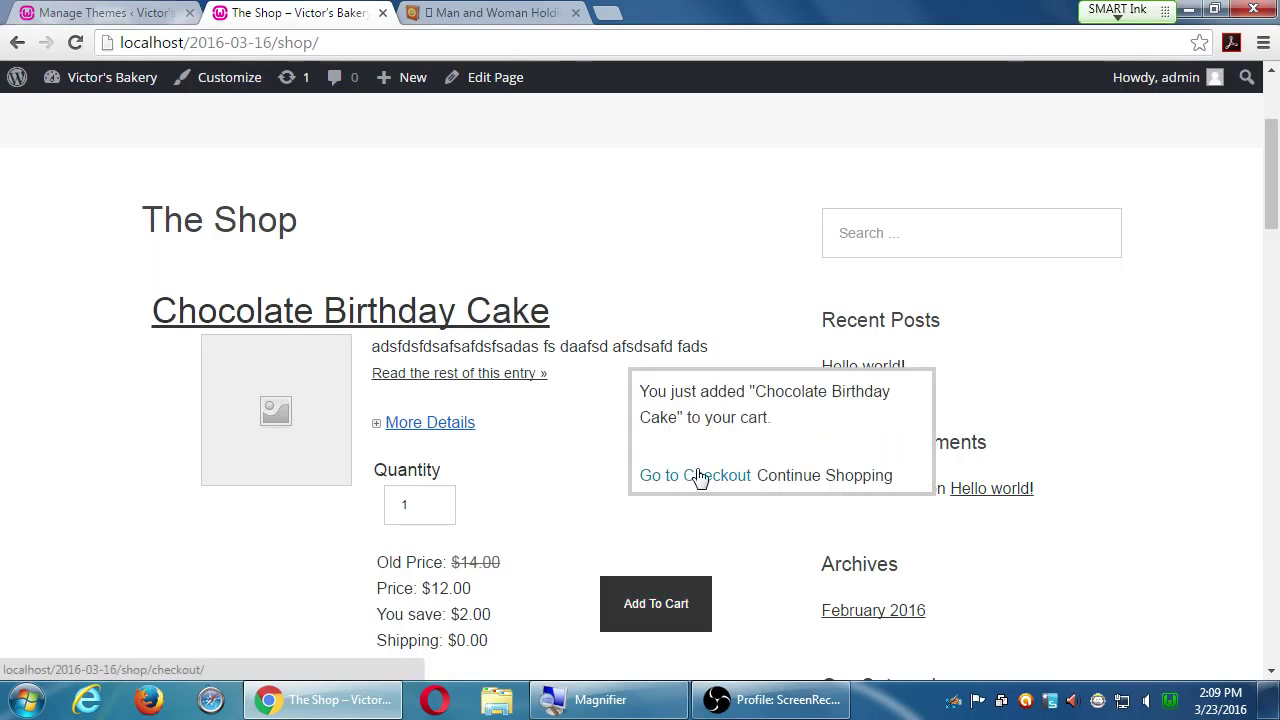
{"action": "left_click", "coordinate": [700, 476]}
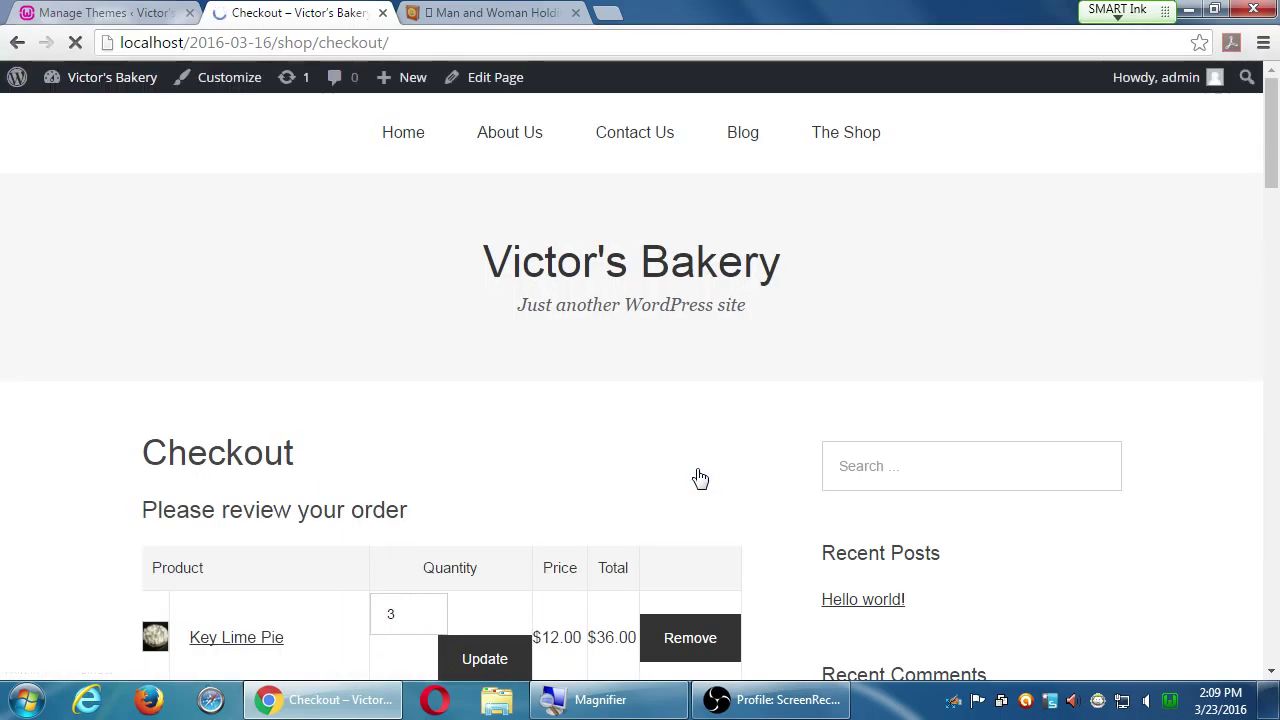
Examine the Checkout page's order table and shipping section, comparing the layout at different zoom levels.
{"action": "scroll", "coordinate": [750, 487], "scroll_direction": "down", "scroll_amount": 2}
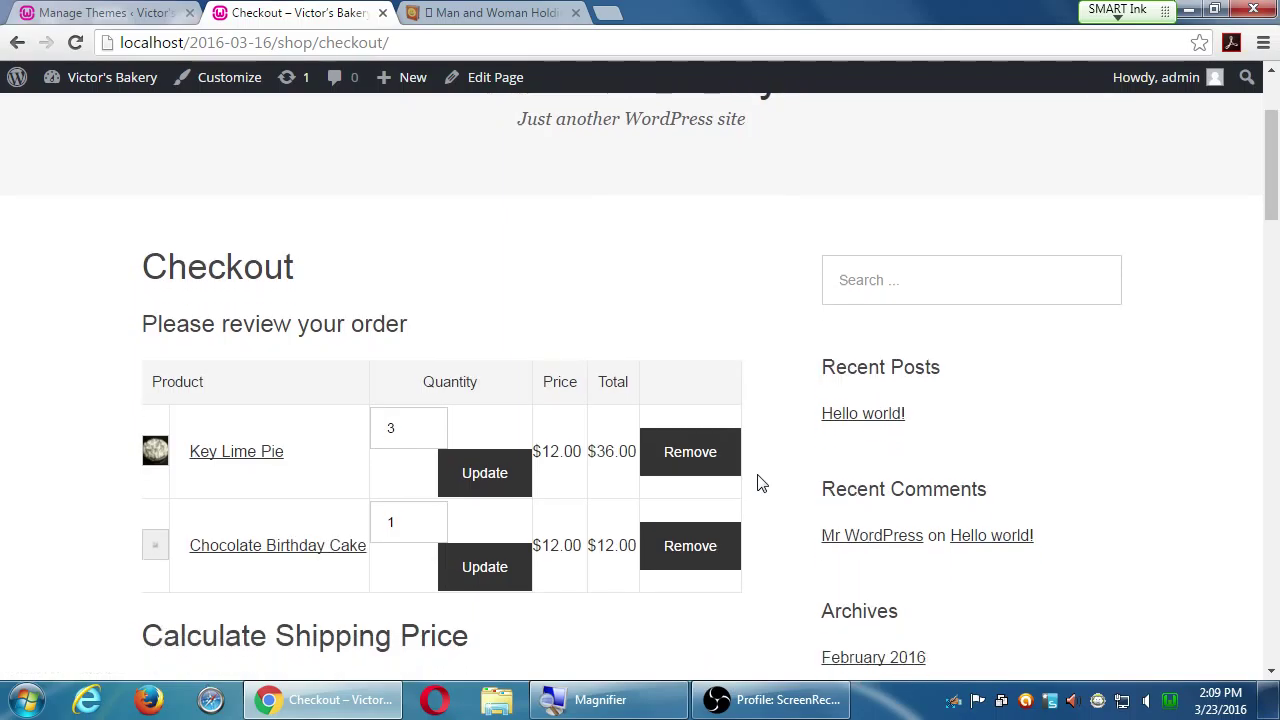
{"action": "scroll", "coordinate": [758, 483], "scroll_direction": "down", "scroll_amount": 1}
{"action": "key", "text": "ctrl+minus"}
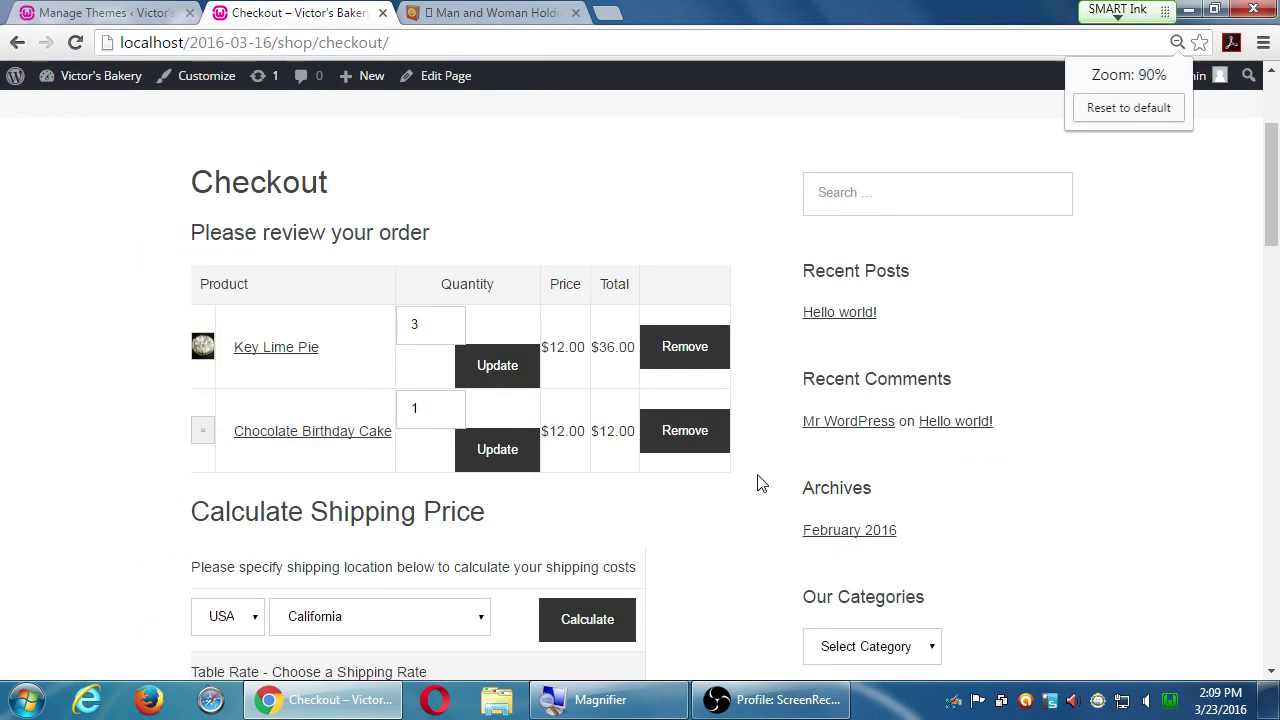
{"action": "key", "text": "ctrl+minus"}
{"action": "key", "text": "ctrl+plus"}
{"action": "key", "text": "ctrl+plus"}
{"action": "key", "text": "ctrl+minus"}
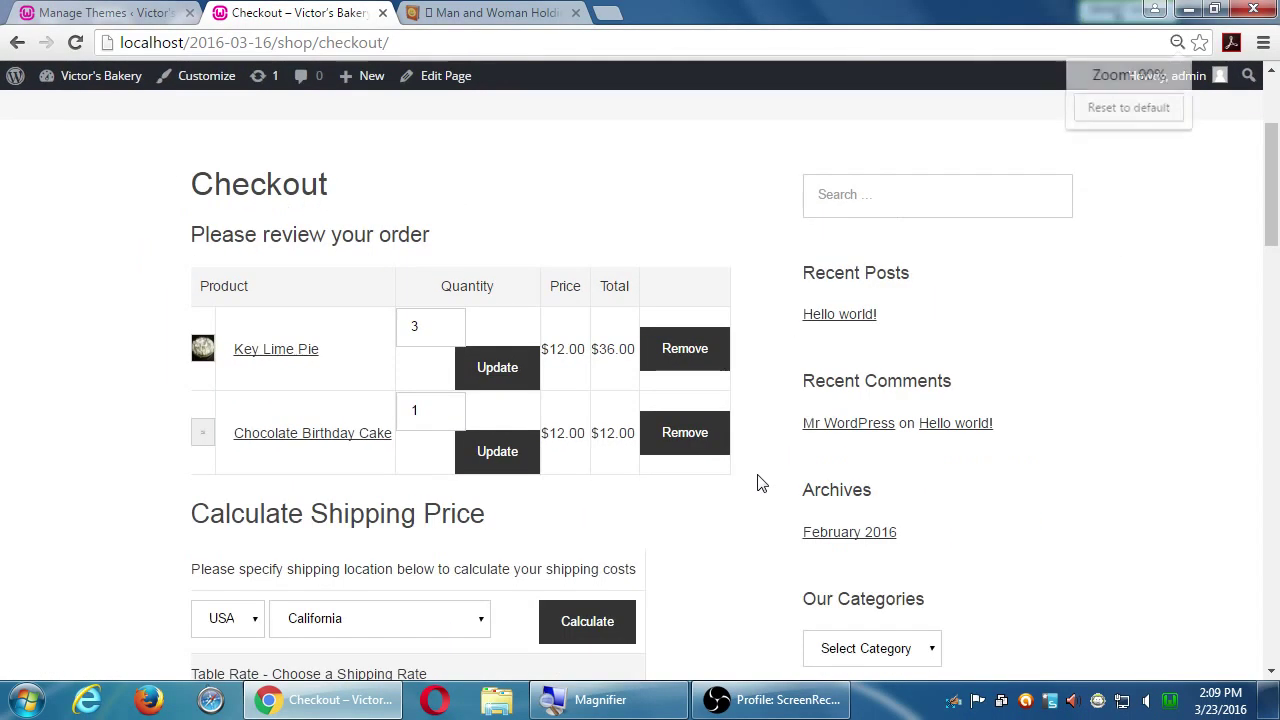
{"action": "key", "text": "ctrl+plus"}
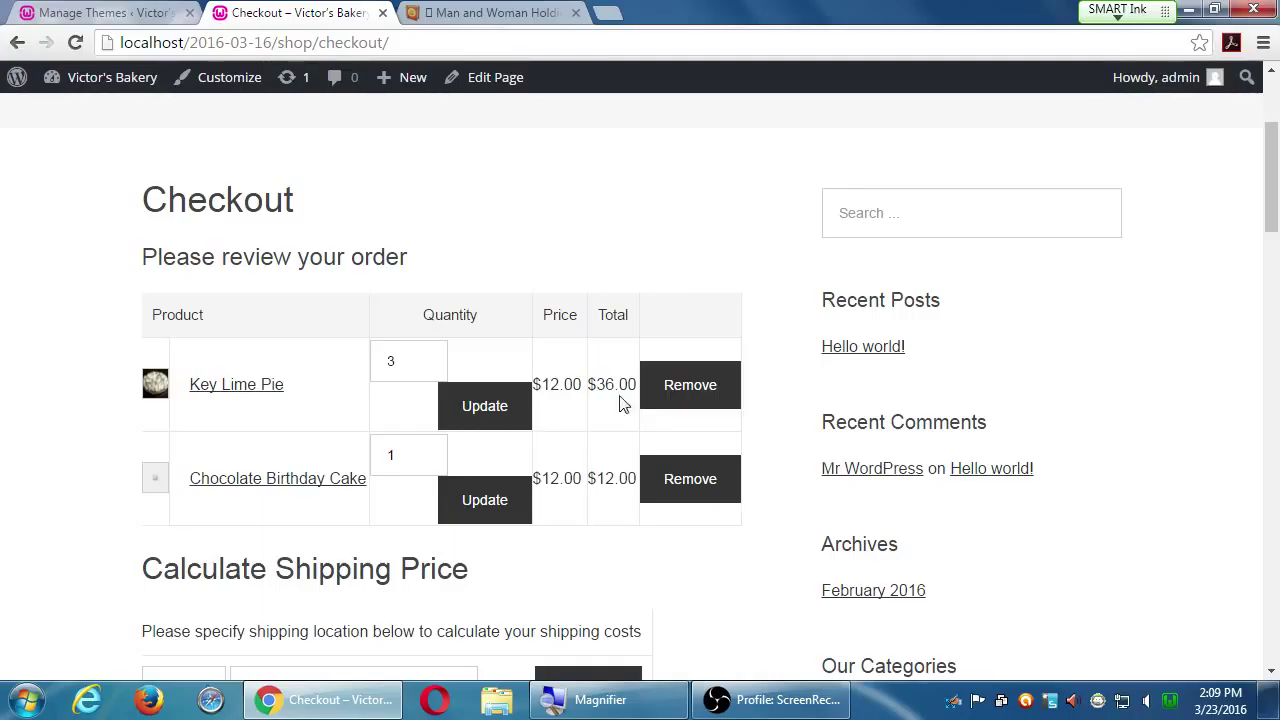
{"action": "scroll", "coordinate": [626, 406], "scroll_direction": "up", "scroll_amount": 3}
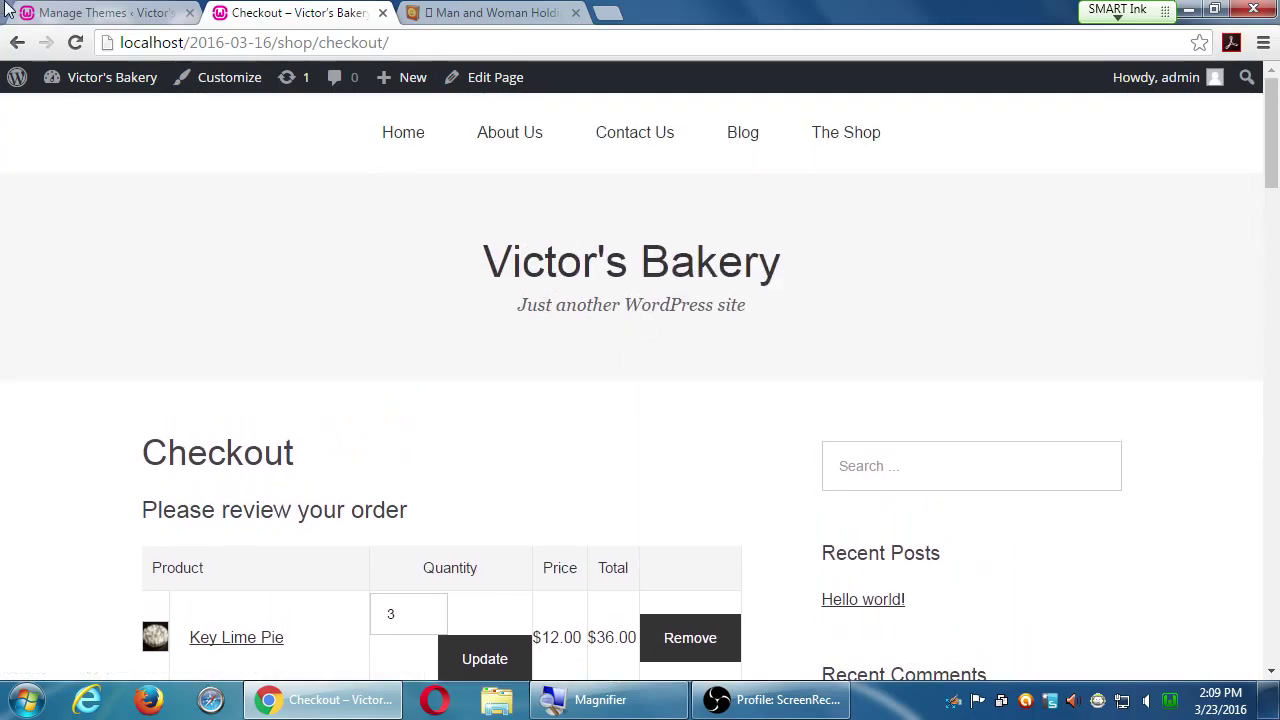
Return to the Manage Themes page, start adding a new theme and search the theme directory for "shop".
{"action": "left_click", "coordinate": [86, 12]}
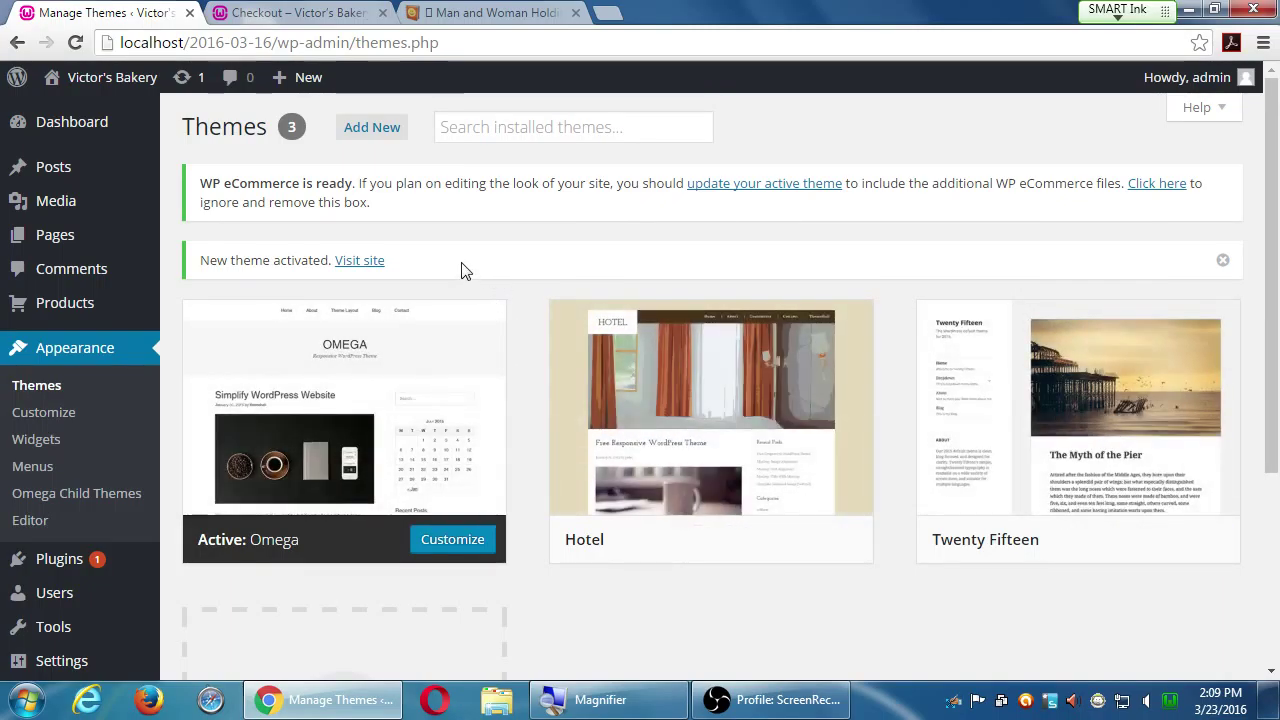
{"action": "left_click", "coordinate": [380, 141]}
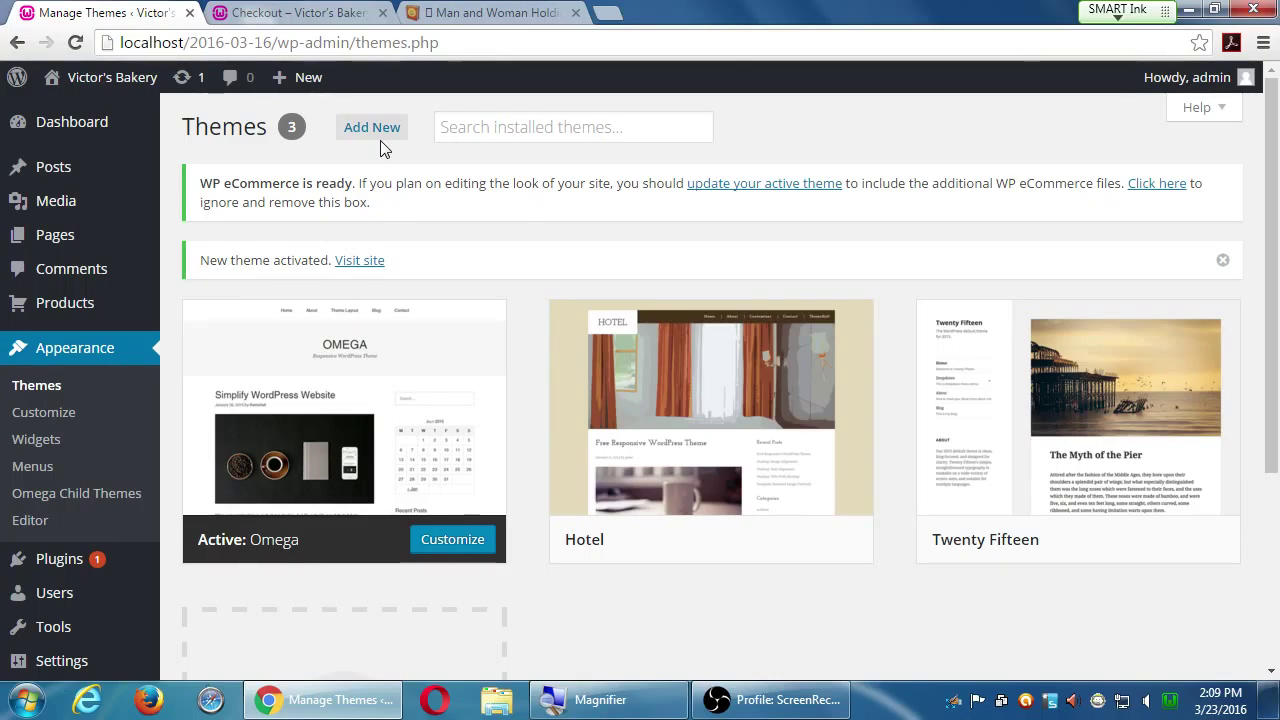
{"action": "scroll", "coordinate": [377, 135], "scroll_direction": "down", "scroll_amount": 1}
{"action": "left_click", "coordinate": [375, 111]}
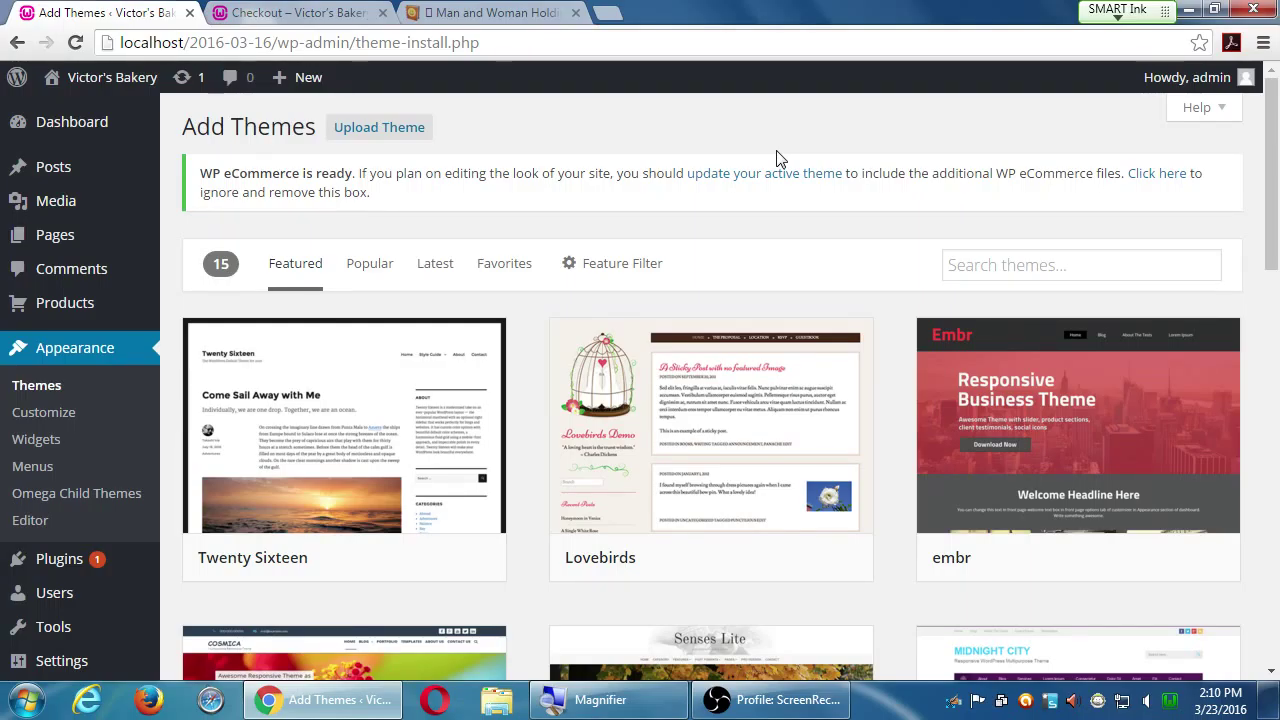
{"action": "left_click", "coordinate": [998, 265]}
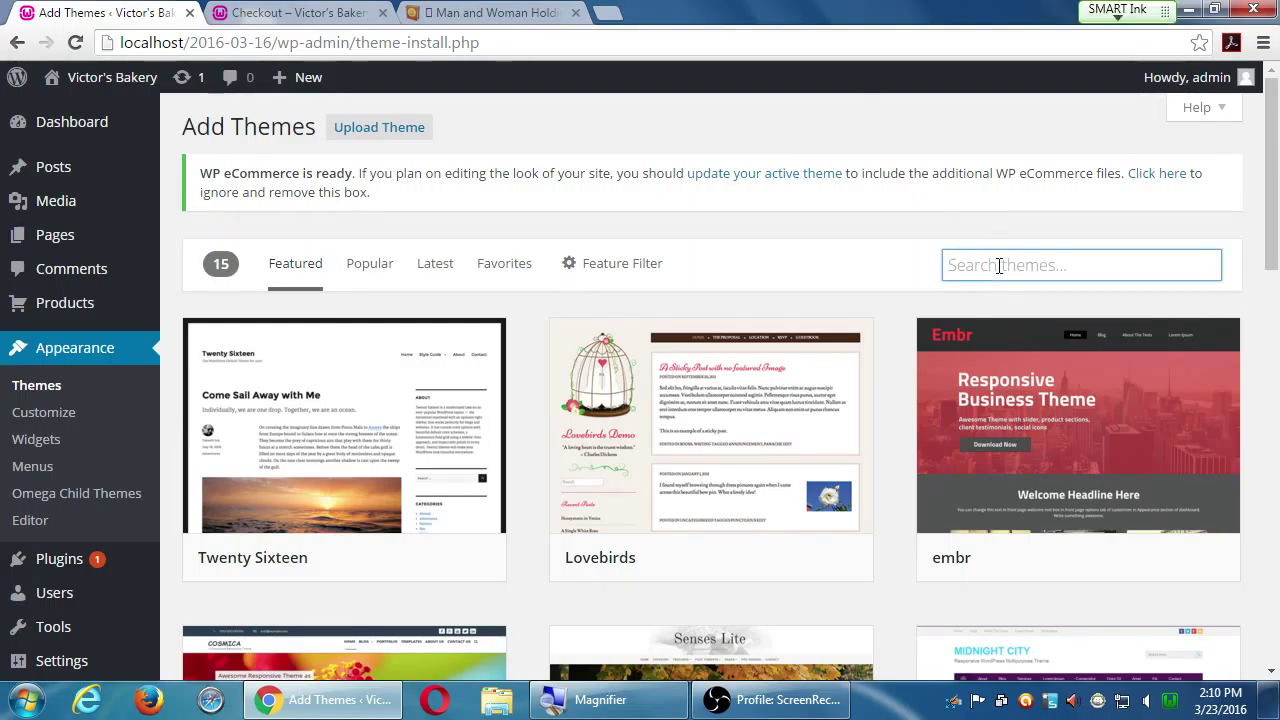
{"action": "type", "text": "shop"}
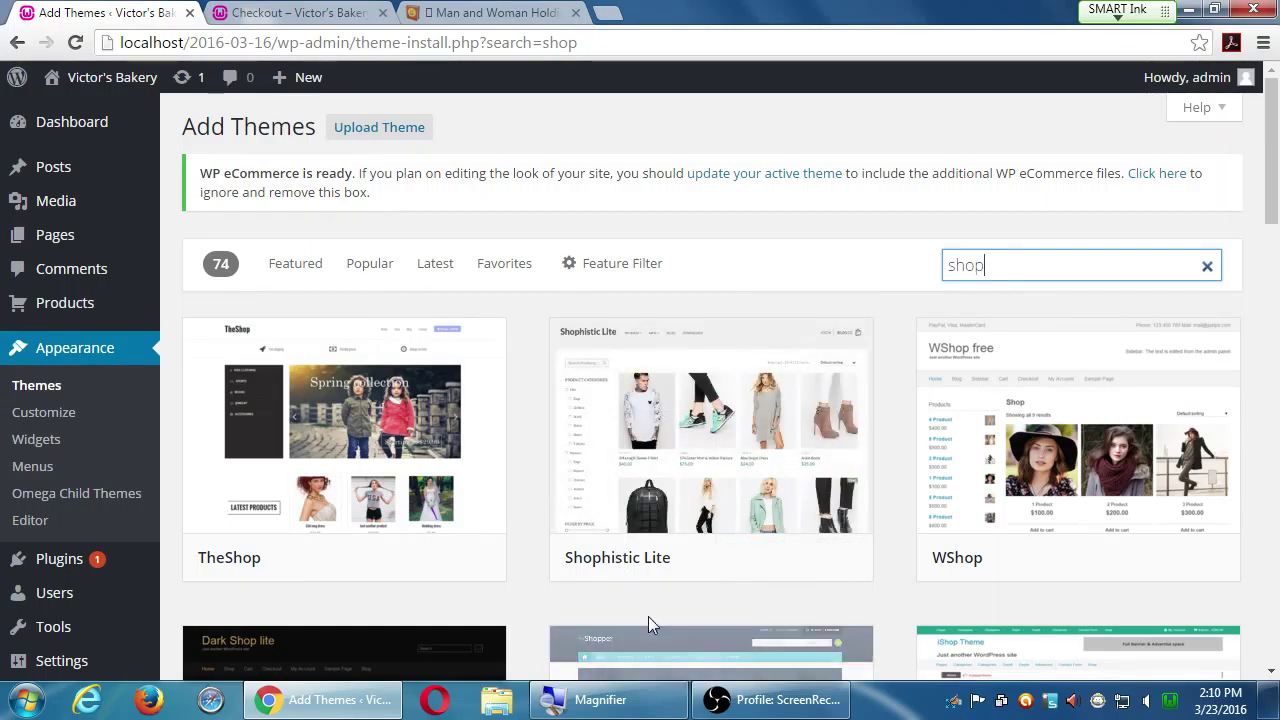
Preview the Shophistic Lite theme from the search results, then close the preview.
{"action": "mouse_move", "coordinate": [686, 508]}
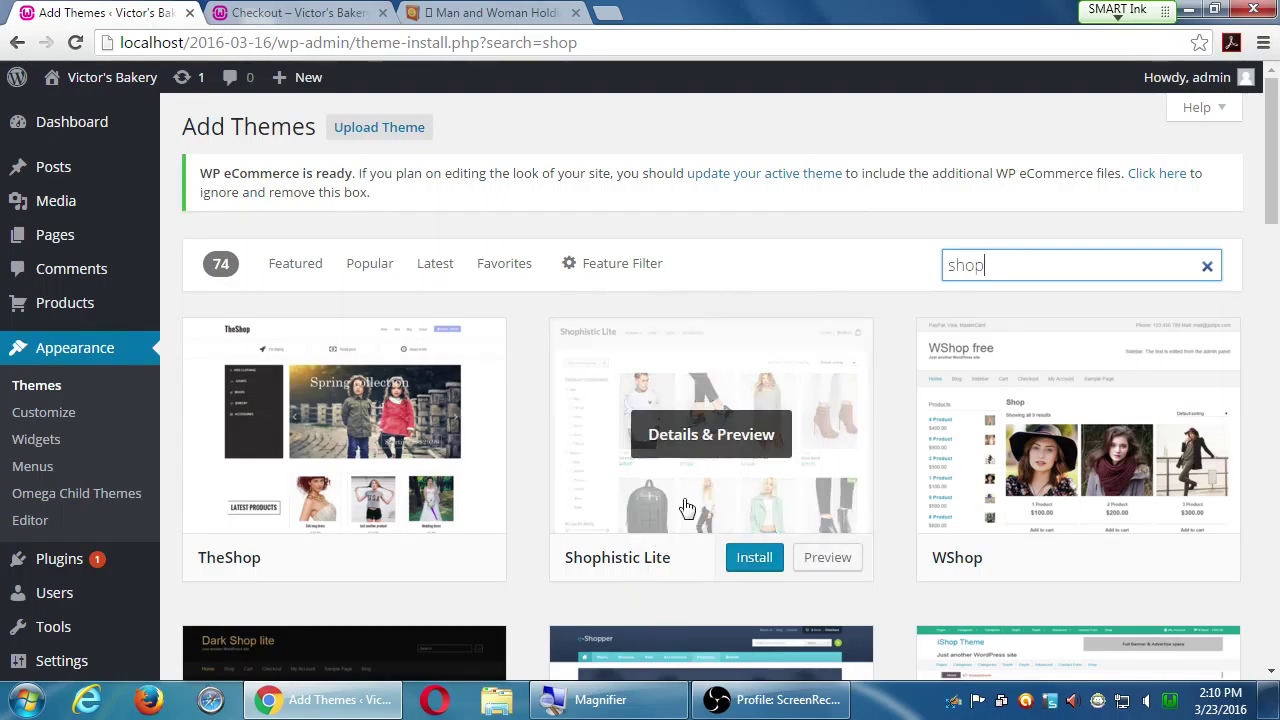
{"action": "left_click", "coordinate": [737, 447]}
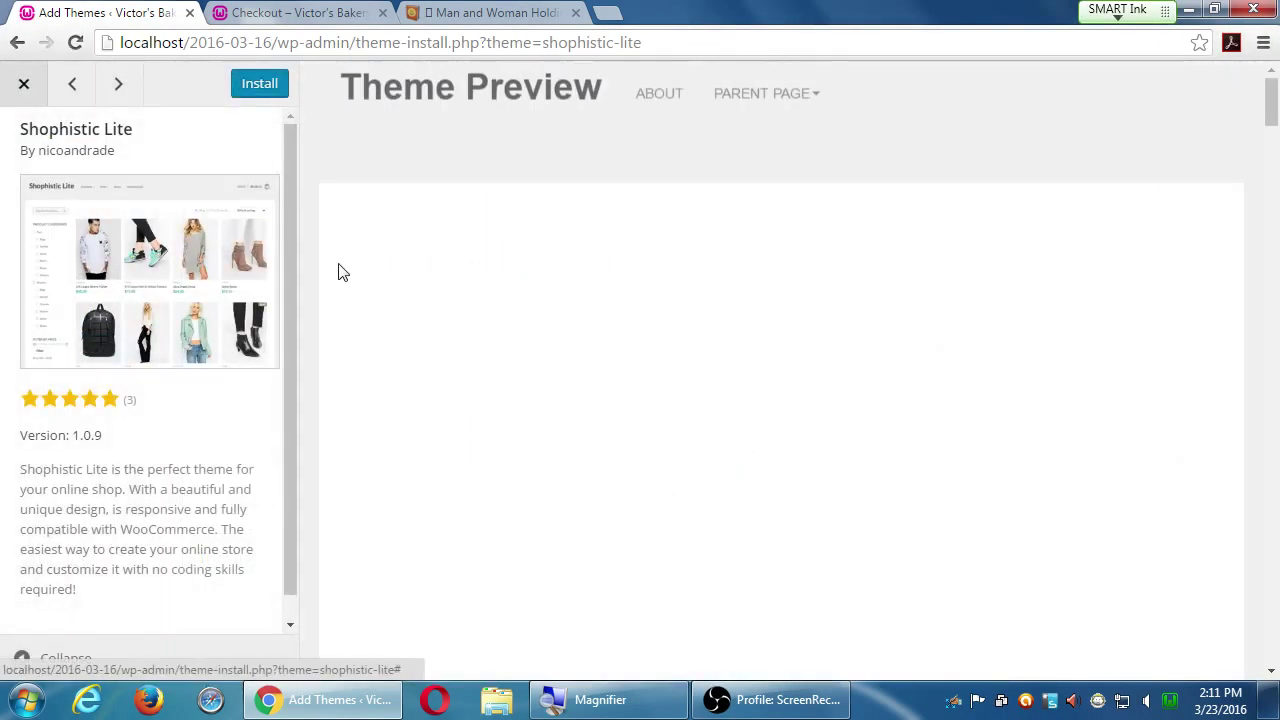
{"action": "left_click", "coordinate": [24, 83]}
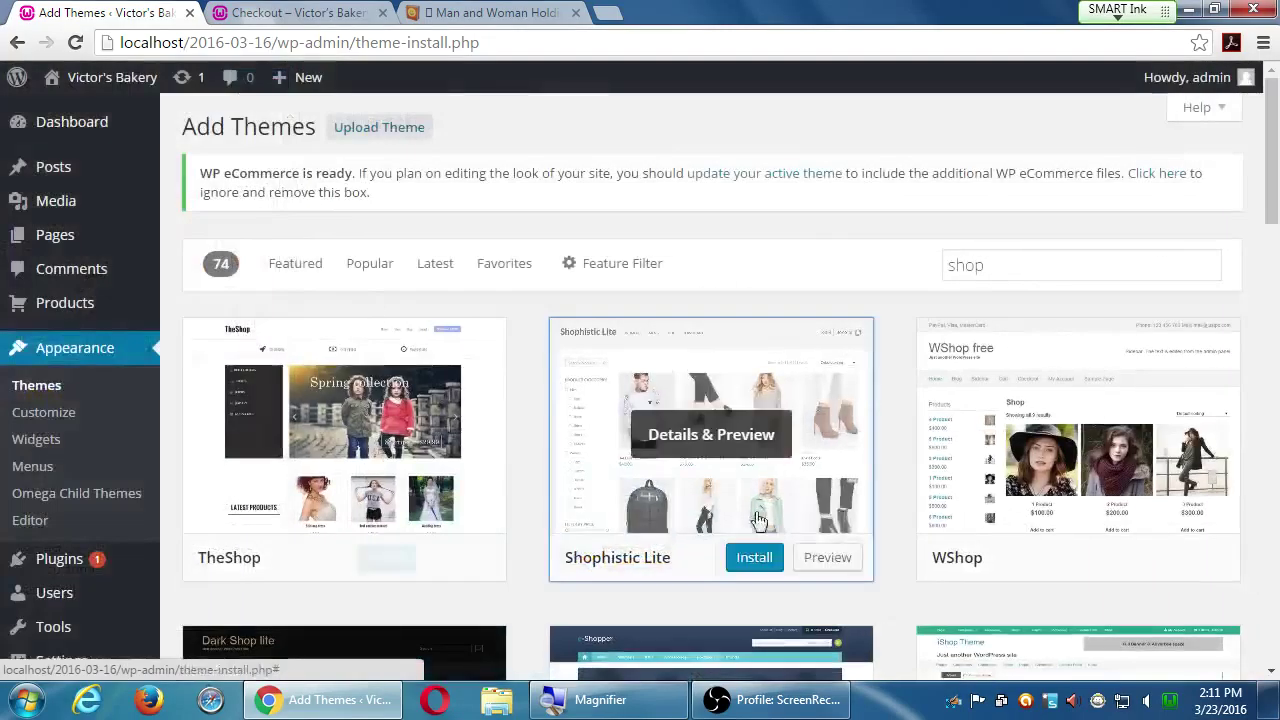
{"action": "left_click", "coordinate": [831, 552]}
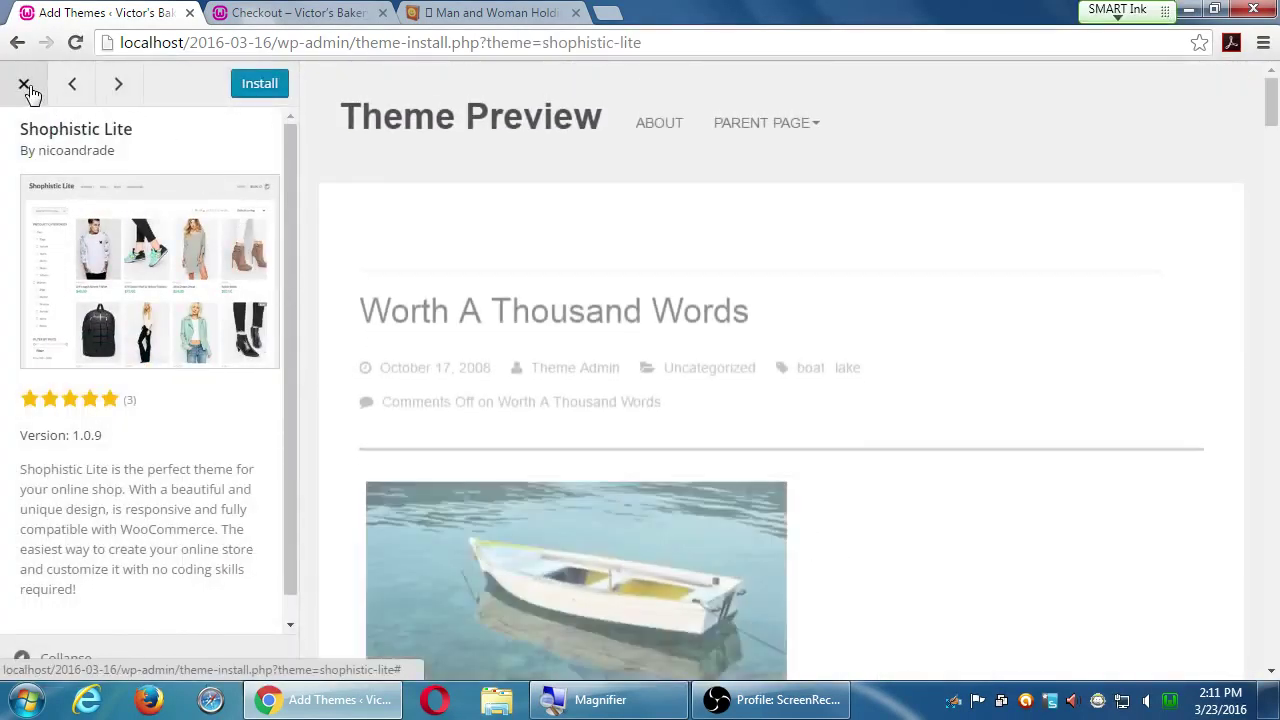
{"action": "left_click", "coordinate": [24, 86]}
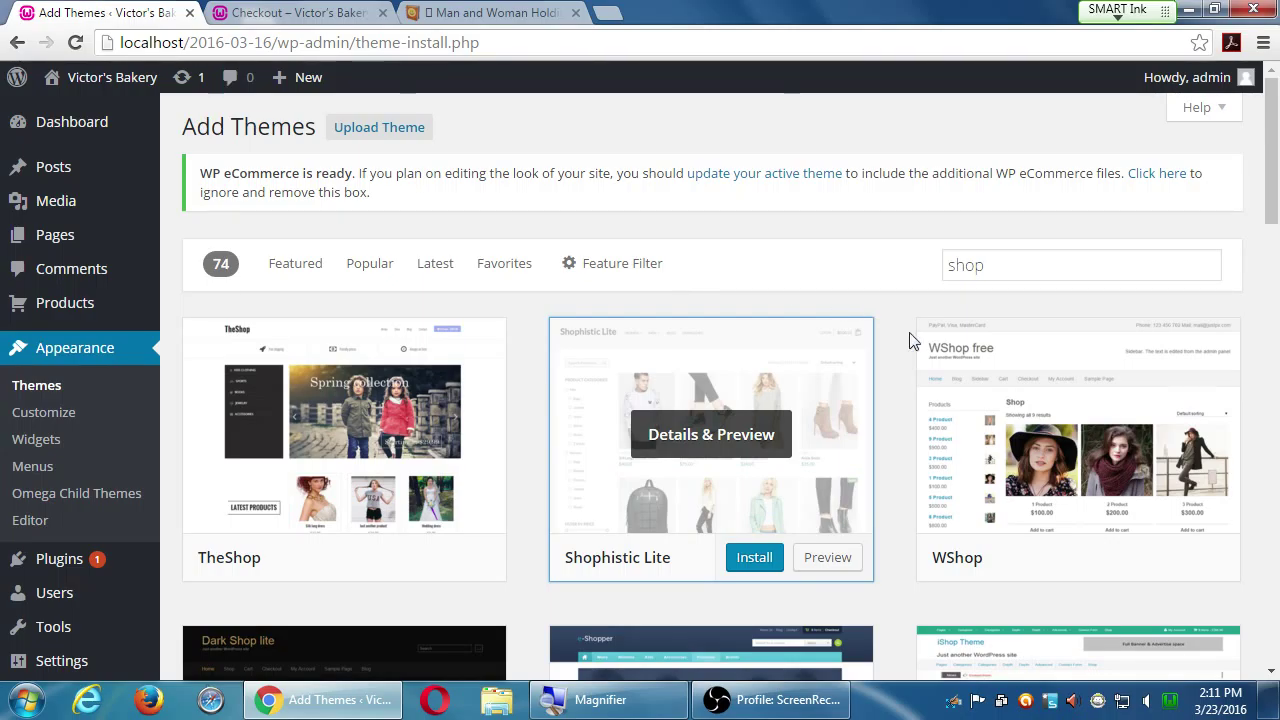
Browse the other shop themes in the search results and install Shophistic Lite.
{"action": "scroll", "coordinate": [912, 345], "scroll_direction": "down", "scroll_amount": 2}
{"action": "scroll", "coordinate": [895, 360], "scroll_direction": "down", "scroll_amount": 3}
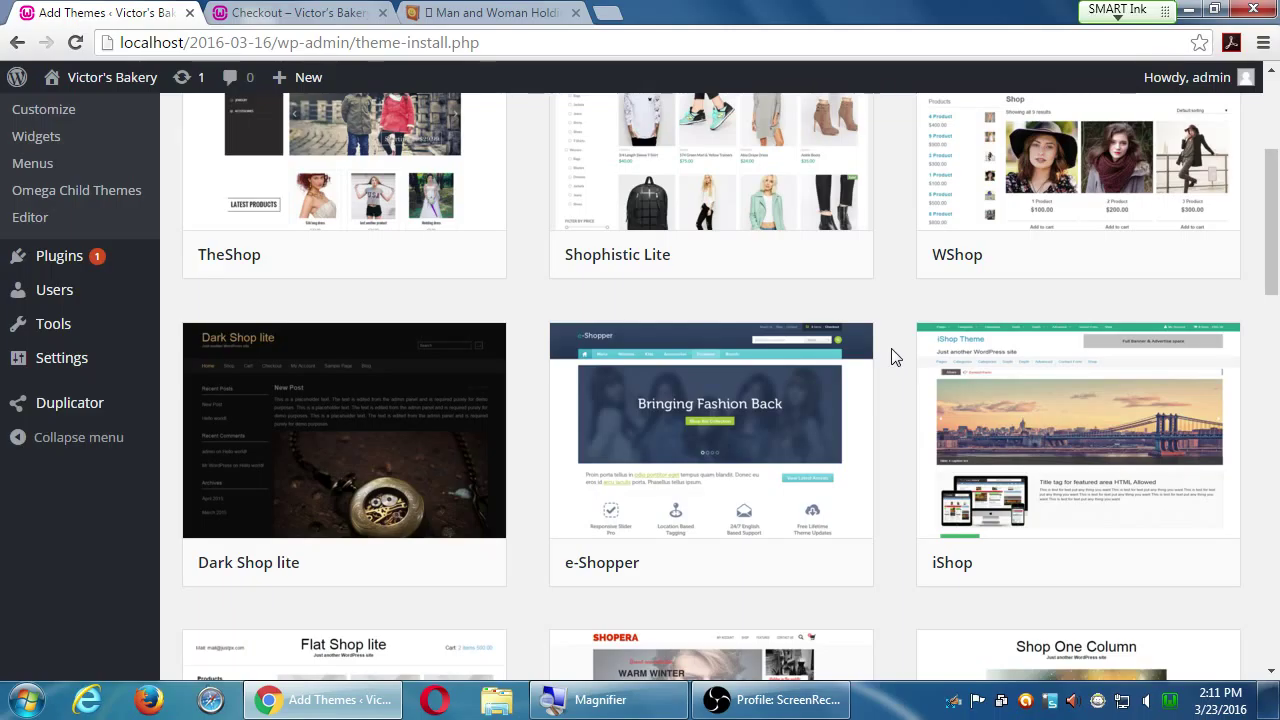
{"action": "scroll", "coordinate": [895, 358], "scroll_direction": "up", "scroll_amount": 3}
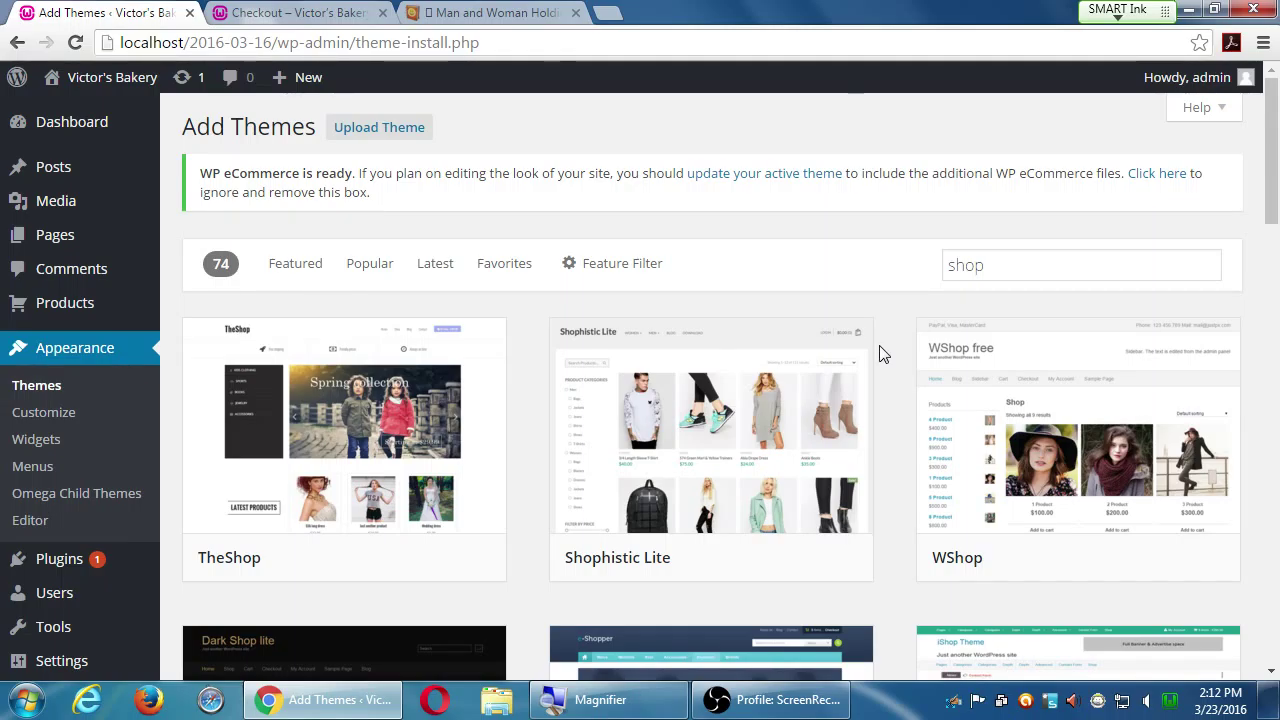
{"action": "mouse_move", "coordinate": [863, 357]}
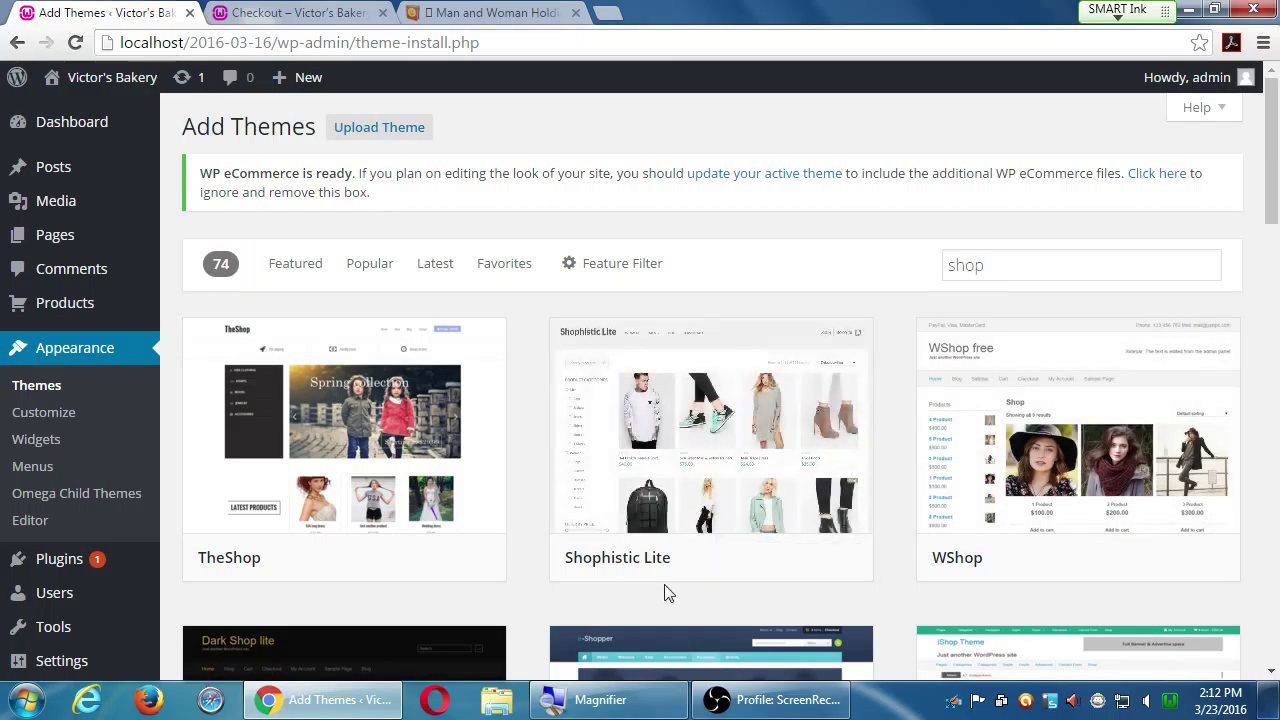
{"action": "mouse_move", "coordinate": [757, 569]}
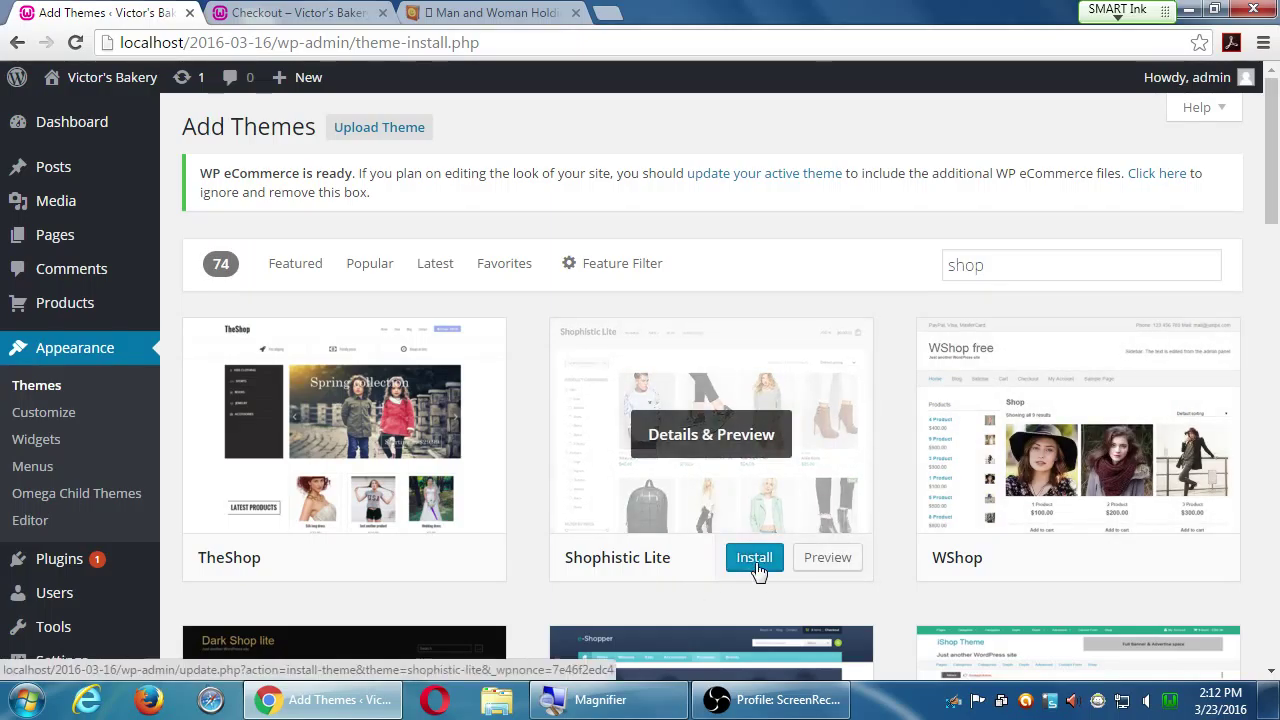
{"action": "left_click", "coordinate": [755, 562]}
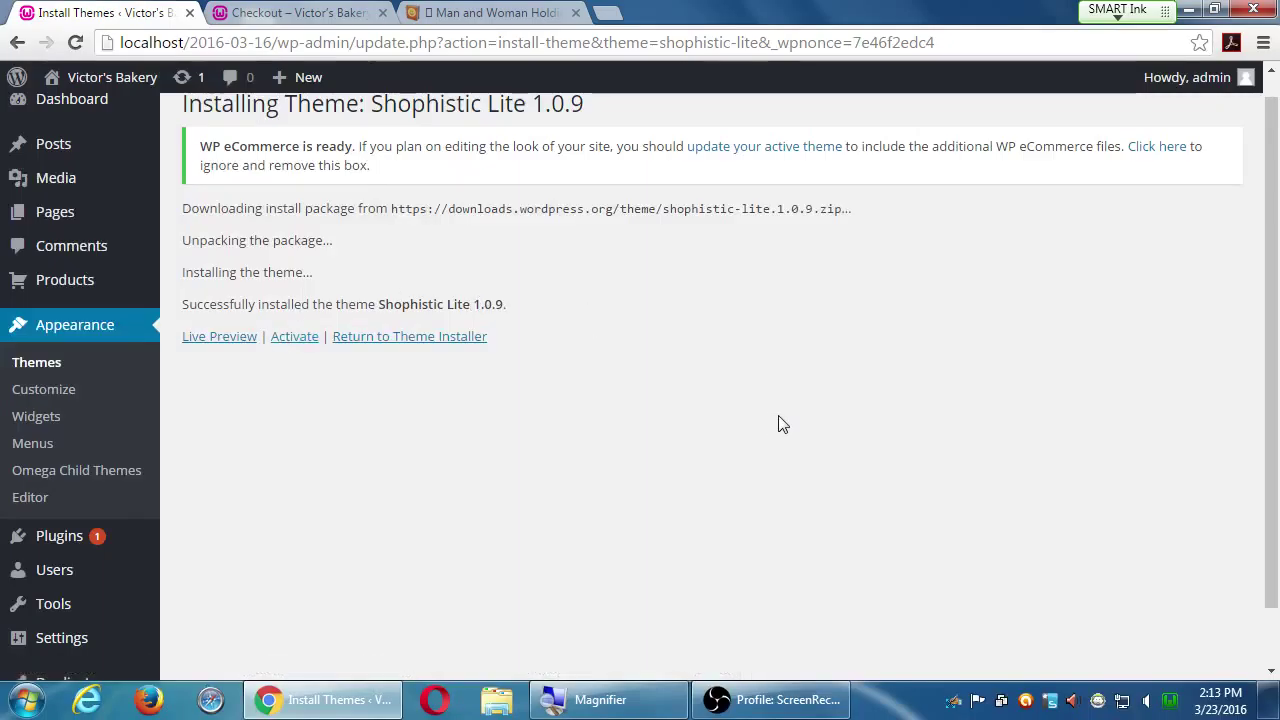
Activate the newly installed Shophistic Lite theme for the bakery site.
{"action": "scroll", "coordinate": [780, 424], "scroll_direction": "up", "scroll_amount": 1}
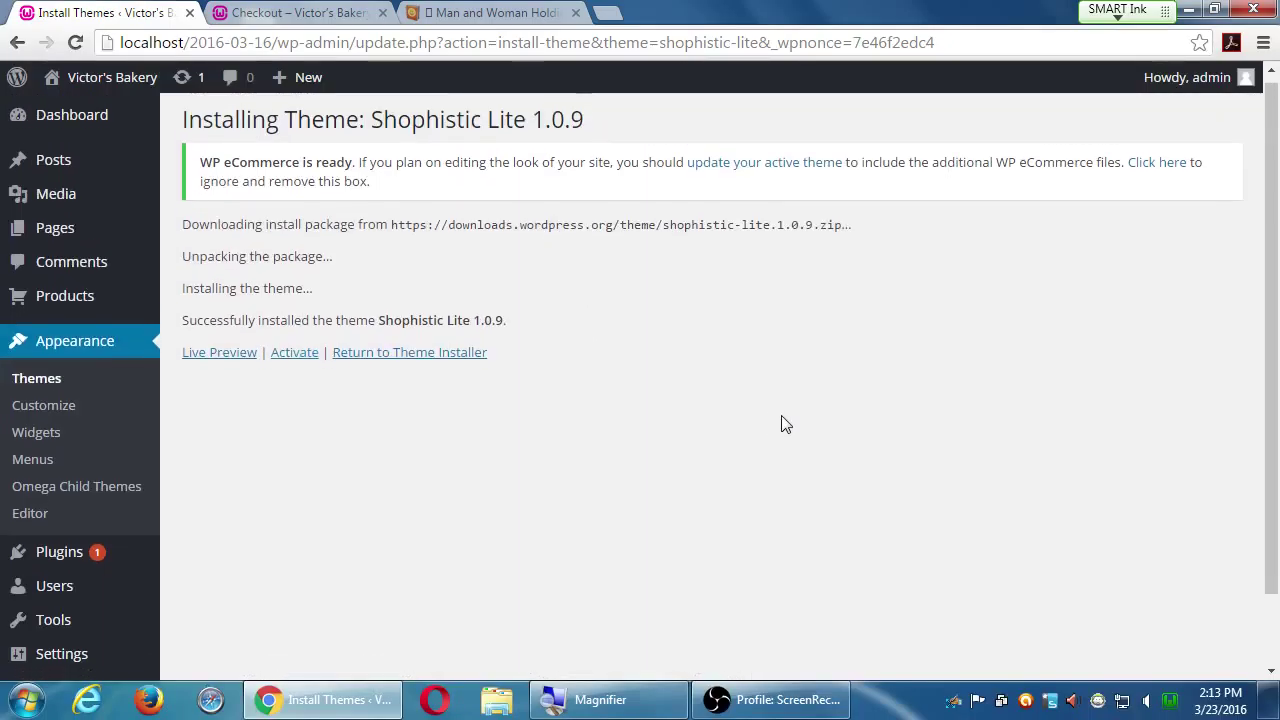
{"action": "scroll", "coordinate": [770, 425], "scroll_direction": "down", "scroll_amount": 1}
{"action": "scroll", "coordinate": [757, 426], "scroll_direction": "up", "scroll_amount": 1}
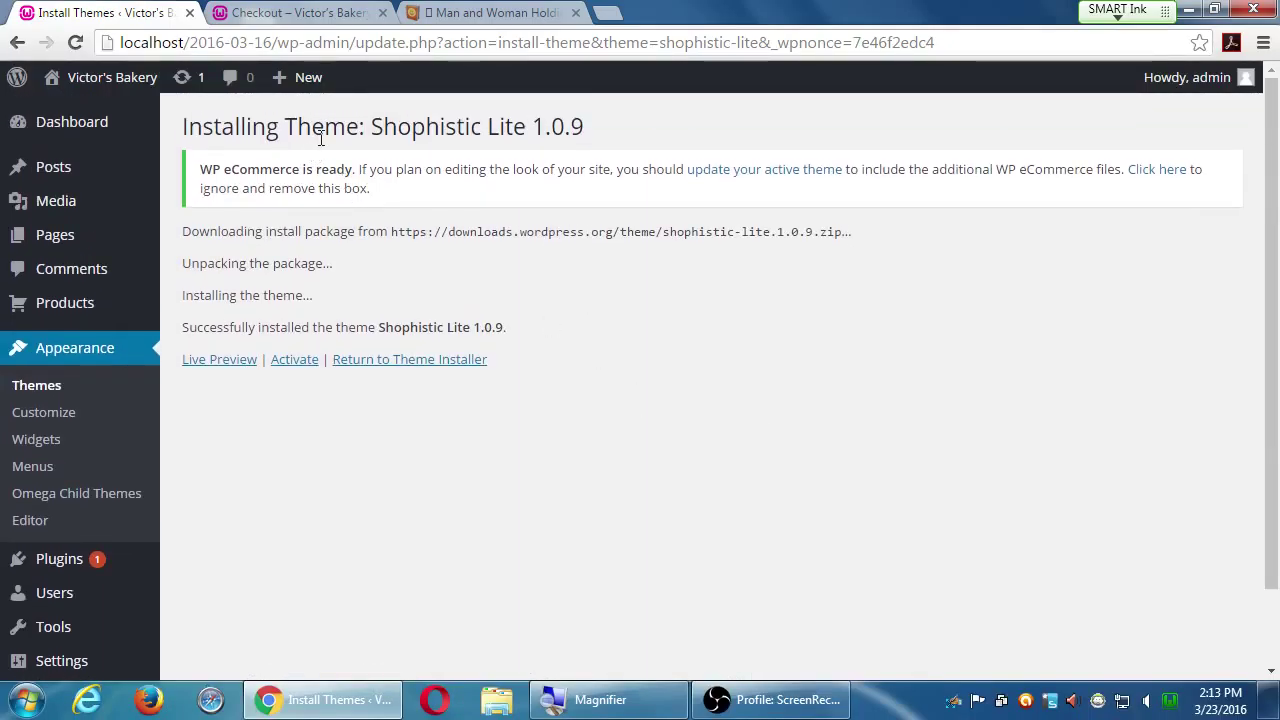
{"action": "left_click", "coordinate": [289, 366]}
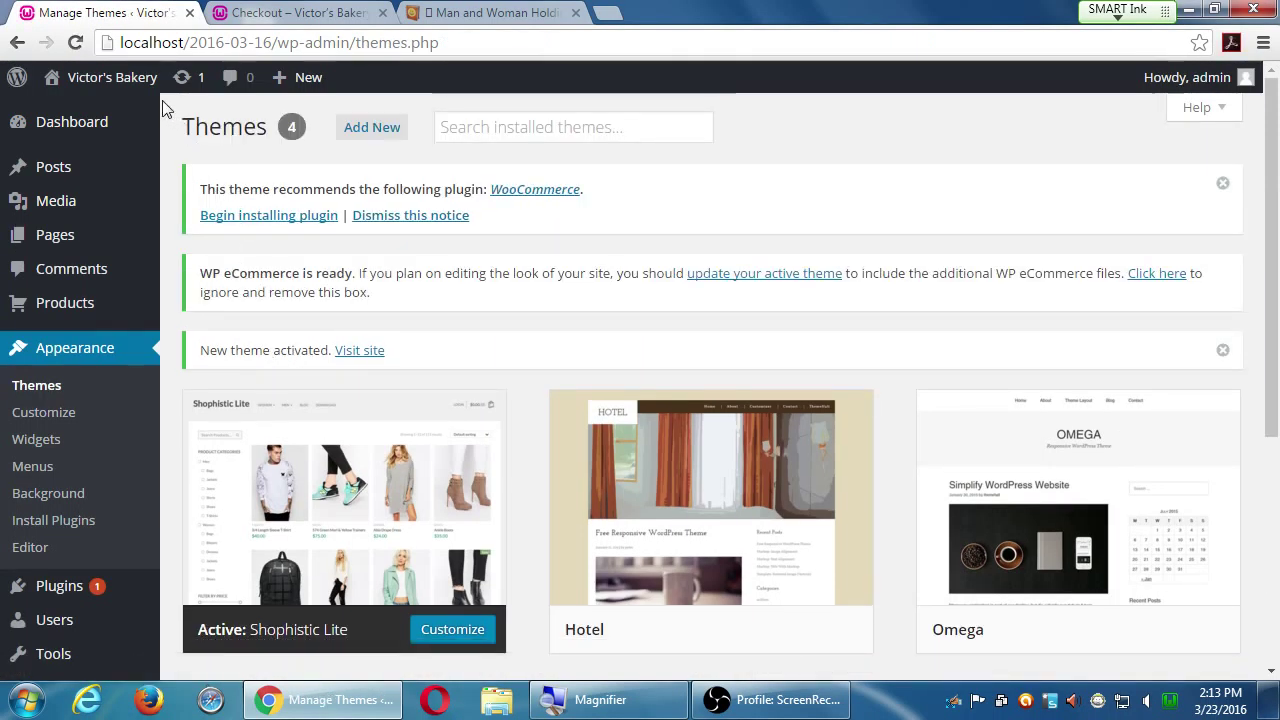
{"action": "mouse_move", "coordinate": [148, 95]}
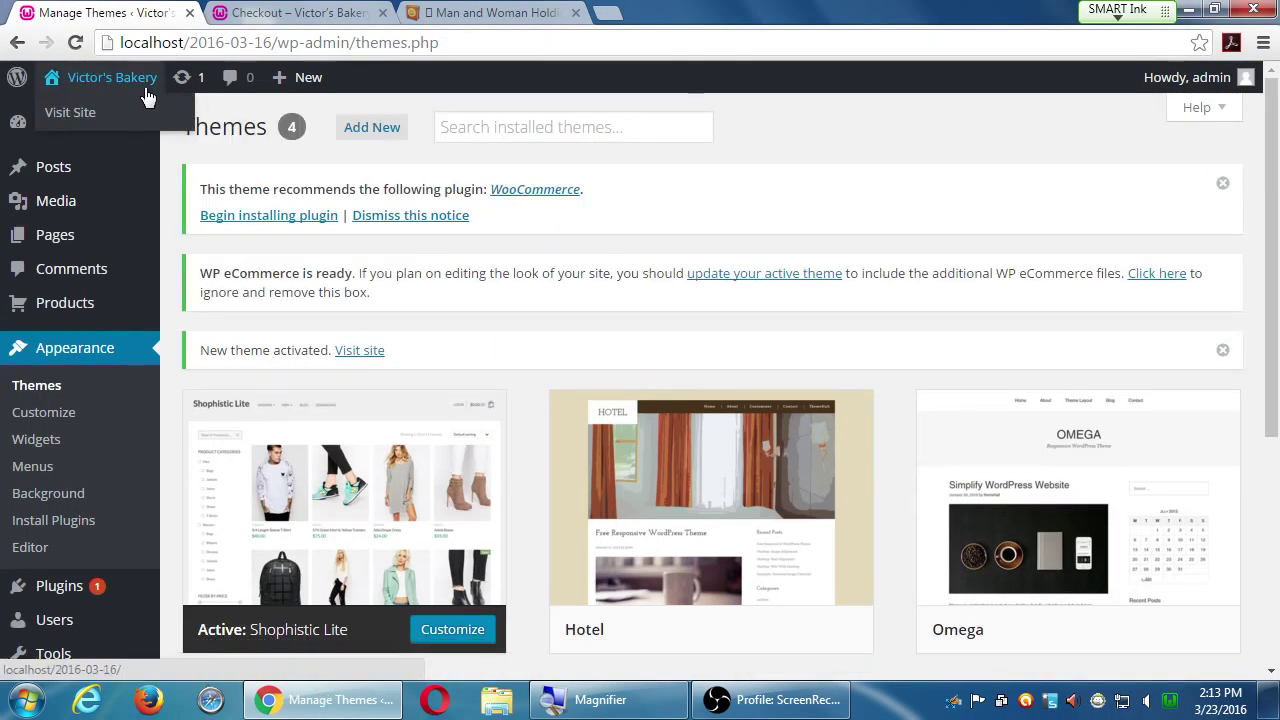
Visit the bakery site and examine how its home page and widgets look under the new theme.
{"action": "left_click", "coordinate": [126, 120]}
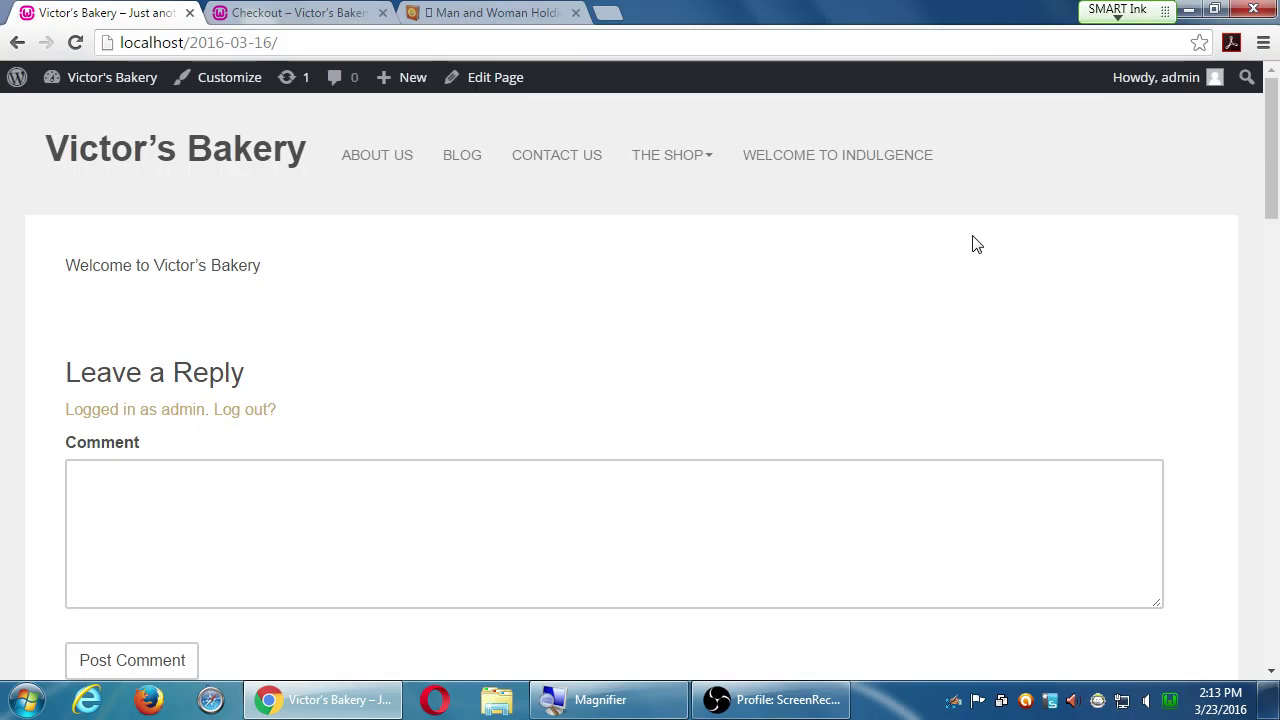
{"action": "scroll", "coordinate": [976, 244], "scroll_direction": "down", "scroll_amount": 8}
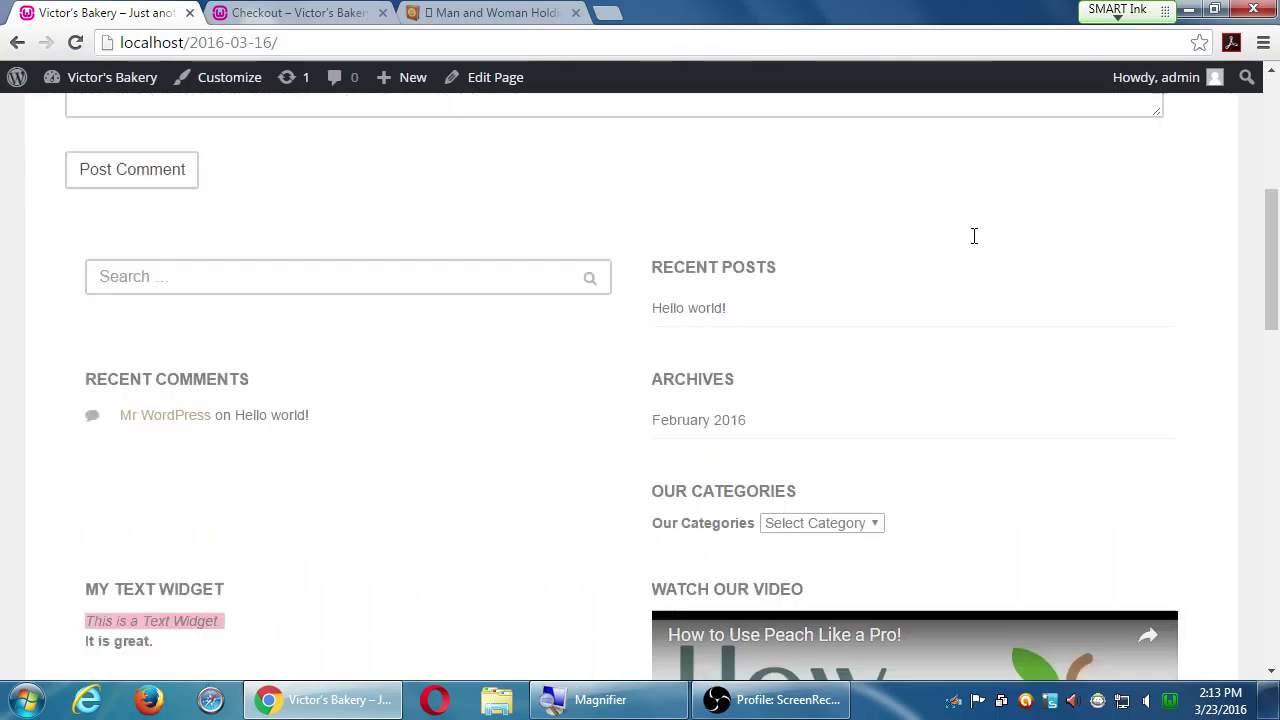
{"action": "scroll", "coordinate": [976, 244], "scroll_direction": "down", "scroll_amount": 10}
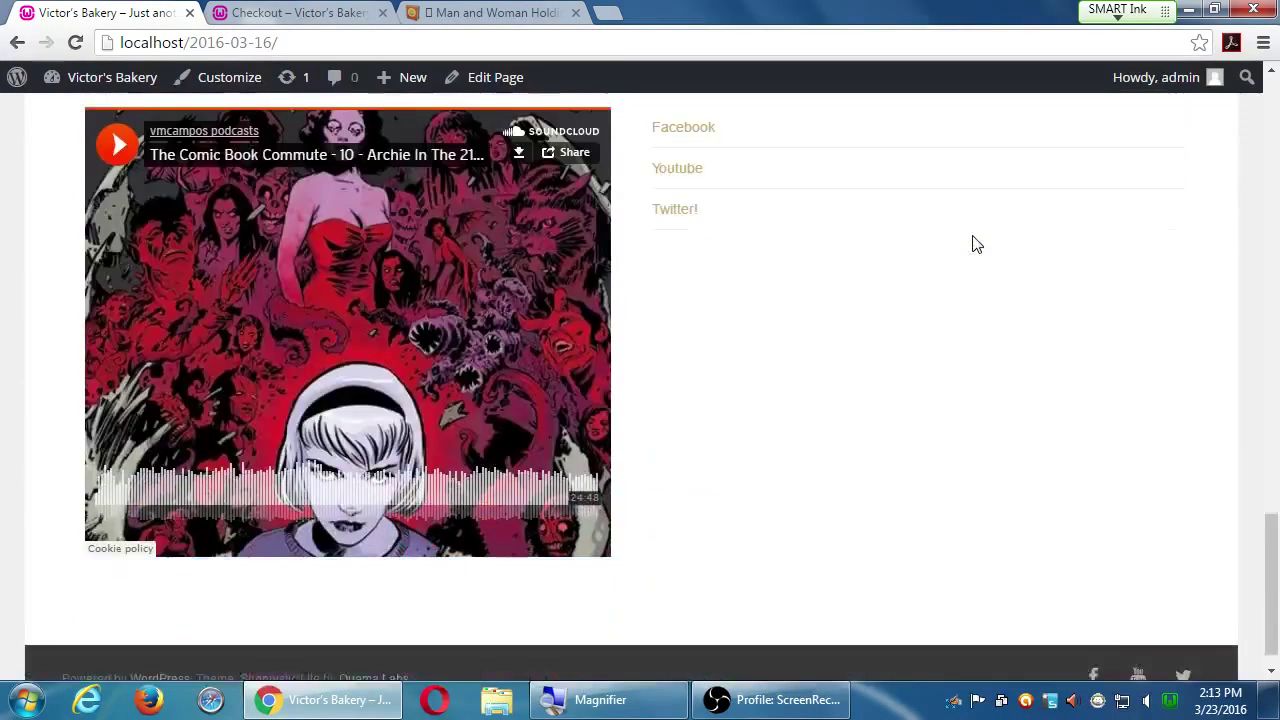
{"action": "scroll", "coordinate": [976, 244], "scroll_direction": "up", "scroll_amount": 10}
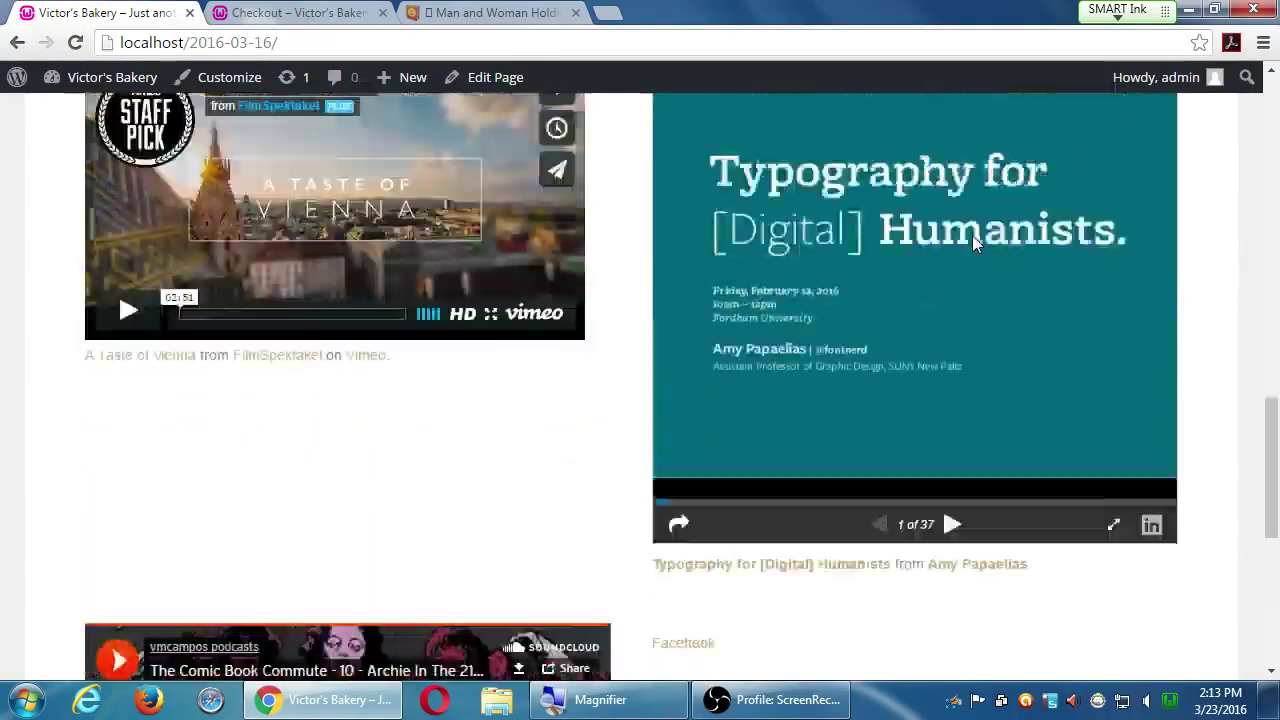
{"action": "scroll", "coordinate": [976, 244], "scroll_direction": "up", "scroll_amount": 10}
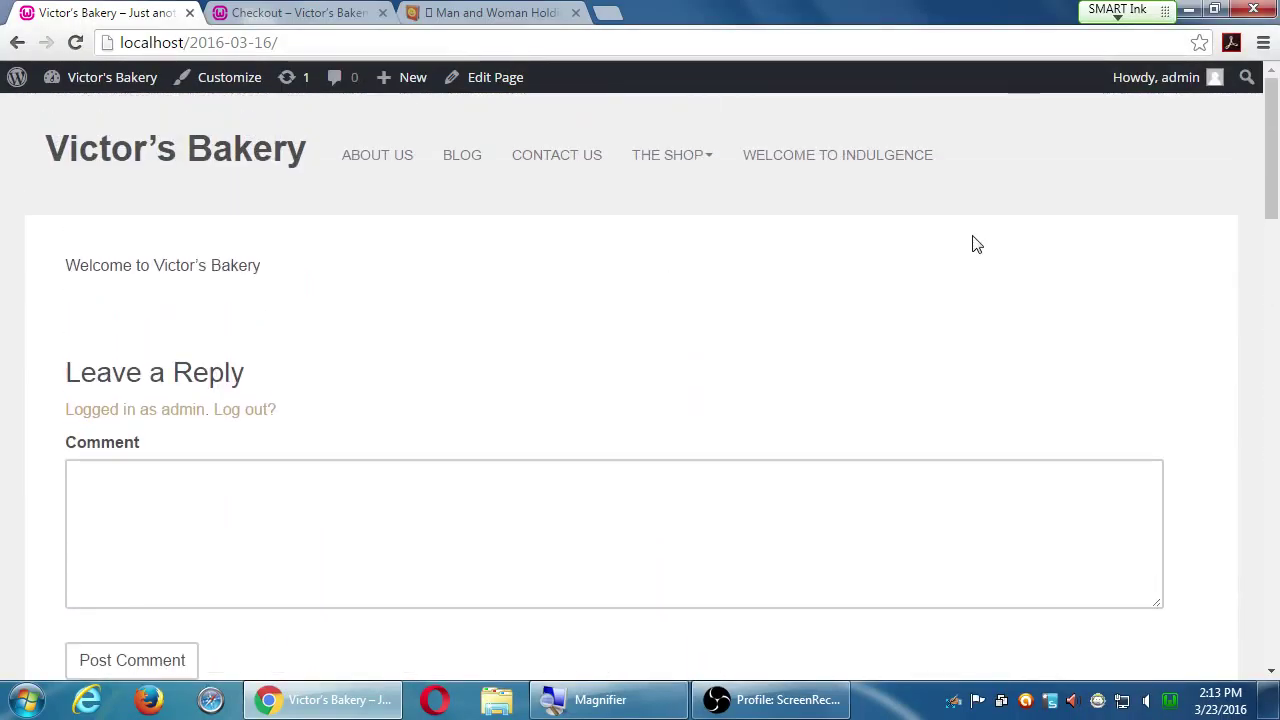
Open the shop's Cakes category and examine the product listing's layout.
{"action": "mouse_move", "coordinate": [665, 164]}
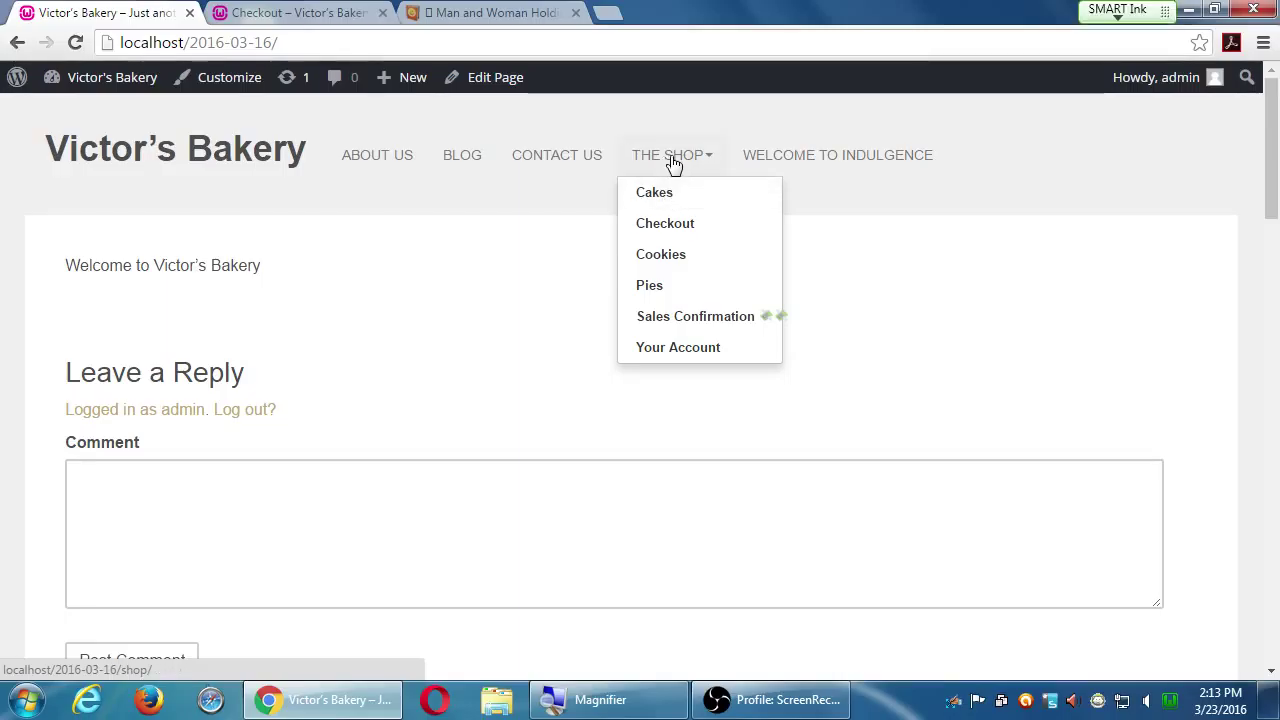
{"action": "left_click", "coordinate": [665, 198]}
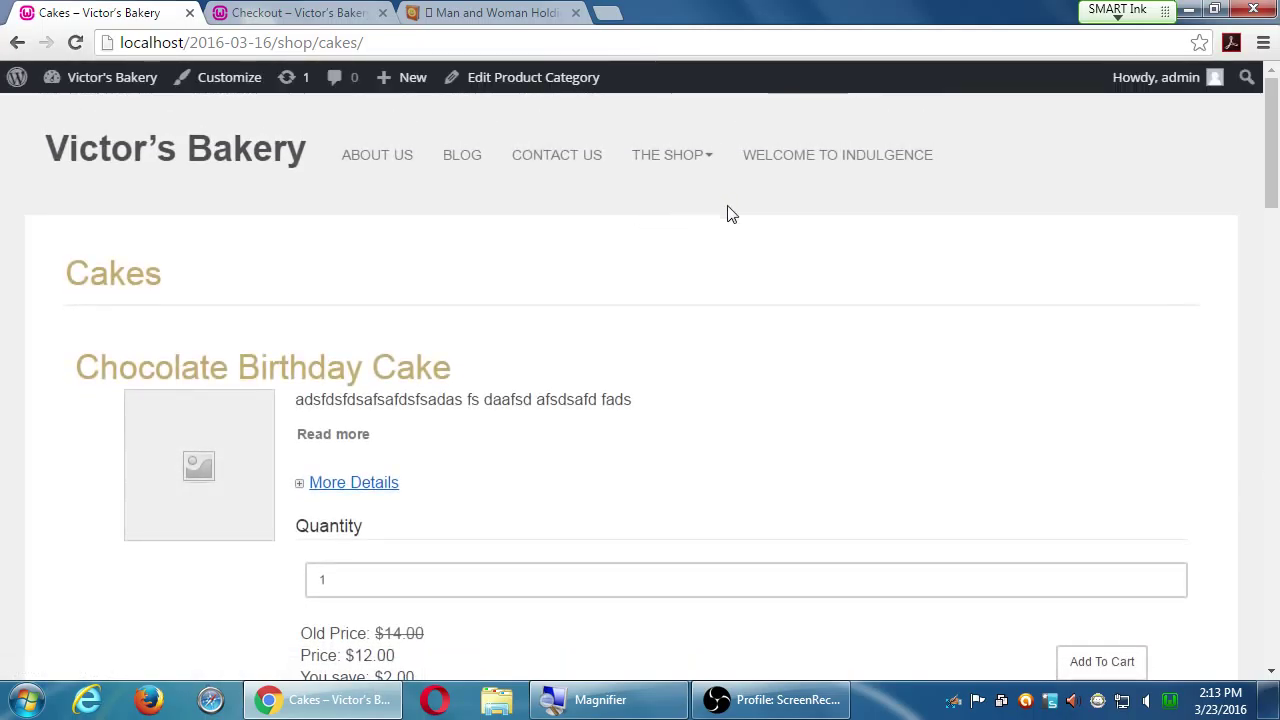
{"action": "scroll", "coordinate": [785, 230], "scroll_direction": "down", "scroll_amount": 2}
{"action": "scroll", "coordinate": [785, 230], "scroll_direction": "down", "scroll_amount": 4}
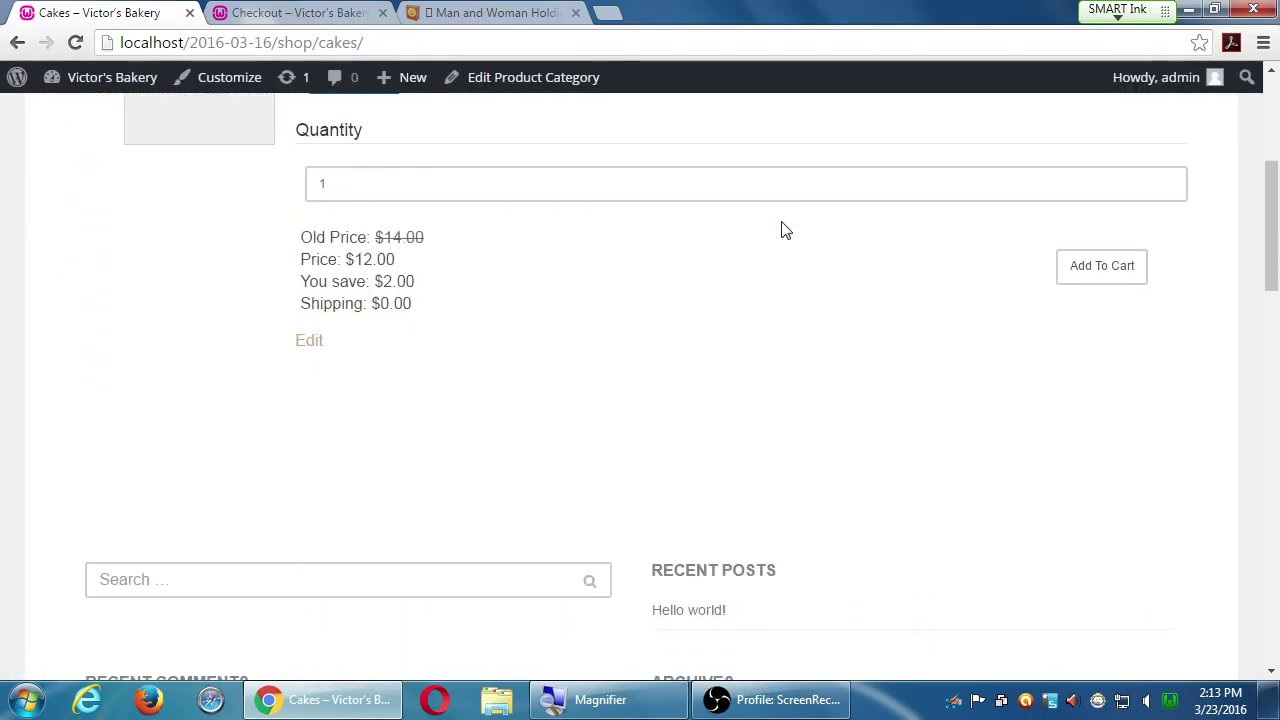
{"action": "scroll", "coordinate": [785, 230], "scroll_direction": "down", "scroll_amount": 3}
{"action": "scroll", "coordinate": [785, 230], "scroll_direction": "up", "scroll_amount": 8}
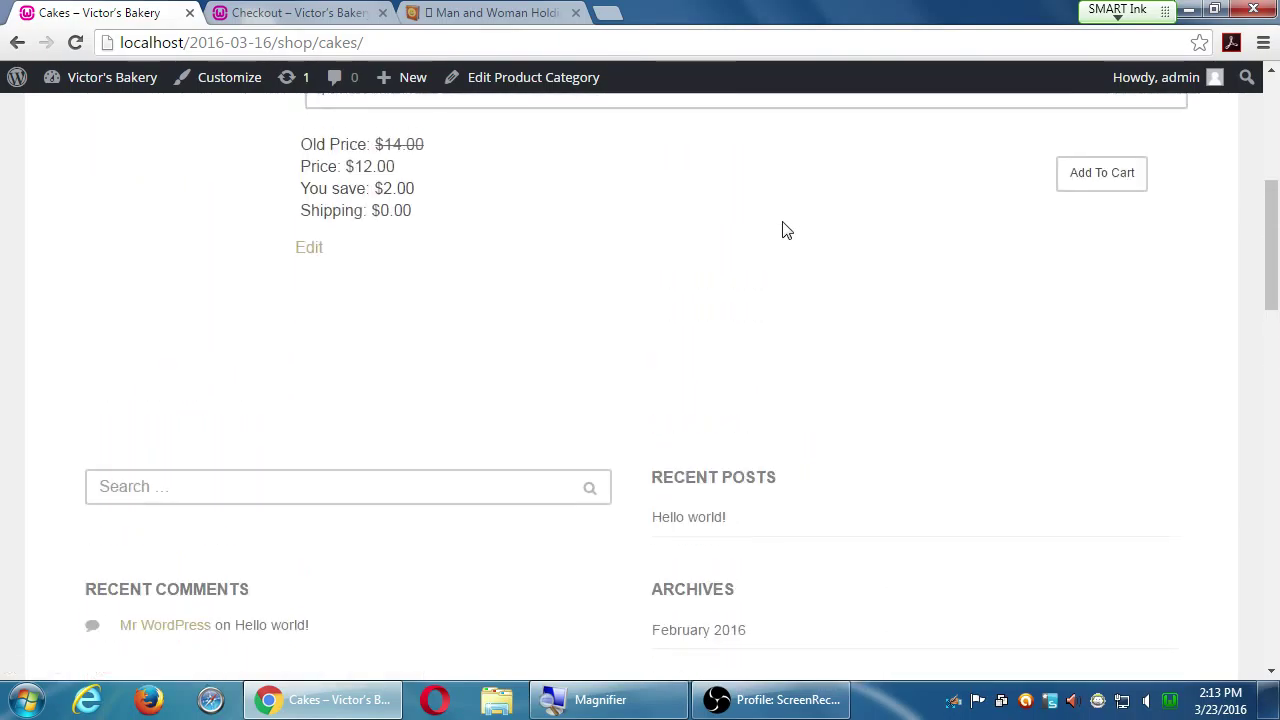
Add the Chocolate Birthday Cake to the cart and review the order table on the checkout page.
{"action": "left_click", "coordinate": [1094, 618]}
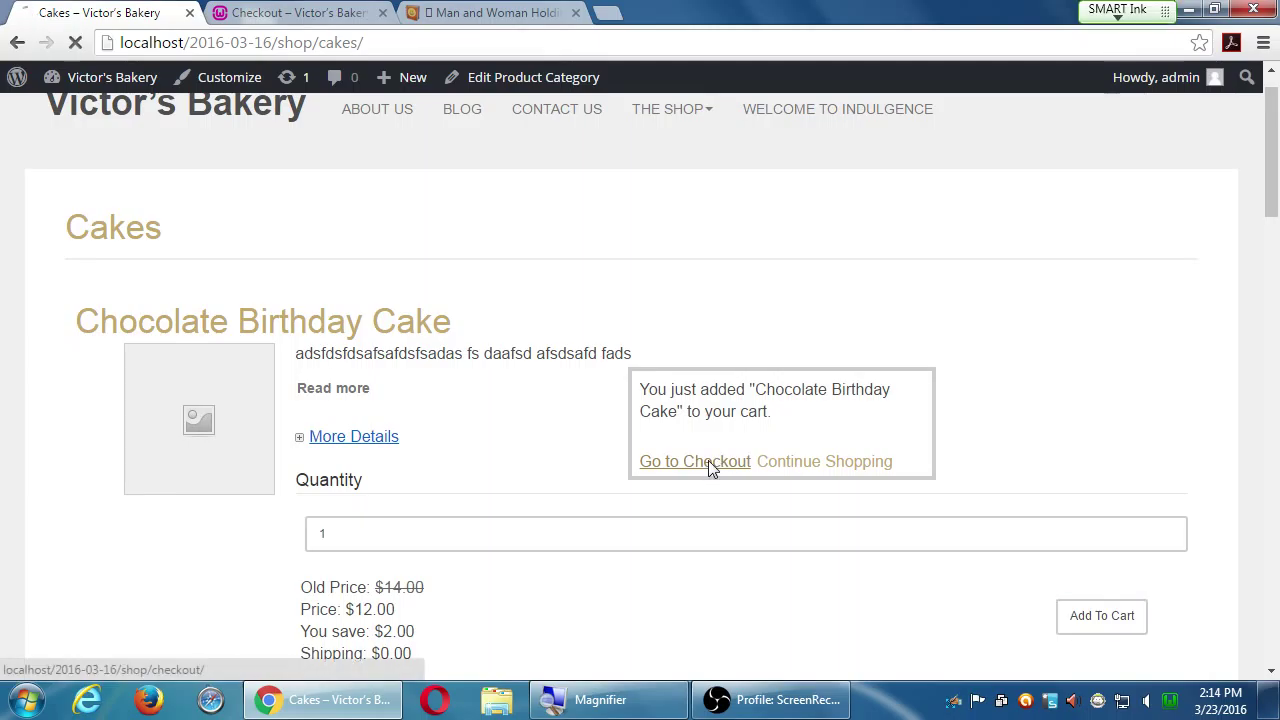
{"action": "left_click", "coordinate": [708, 461]}
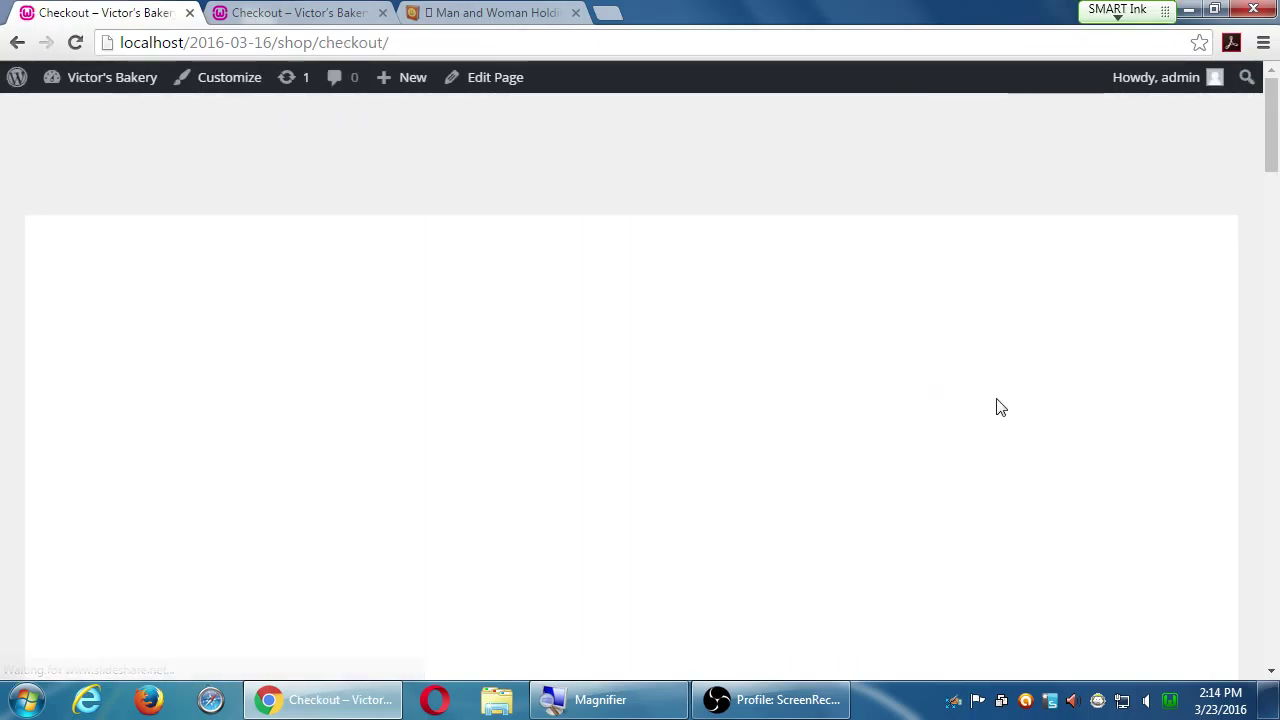
{"action": "scroll", "coordinate": [998, 388], "scroll_direction": "down", "scroll_amount": 2}
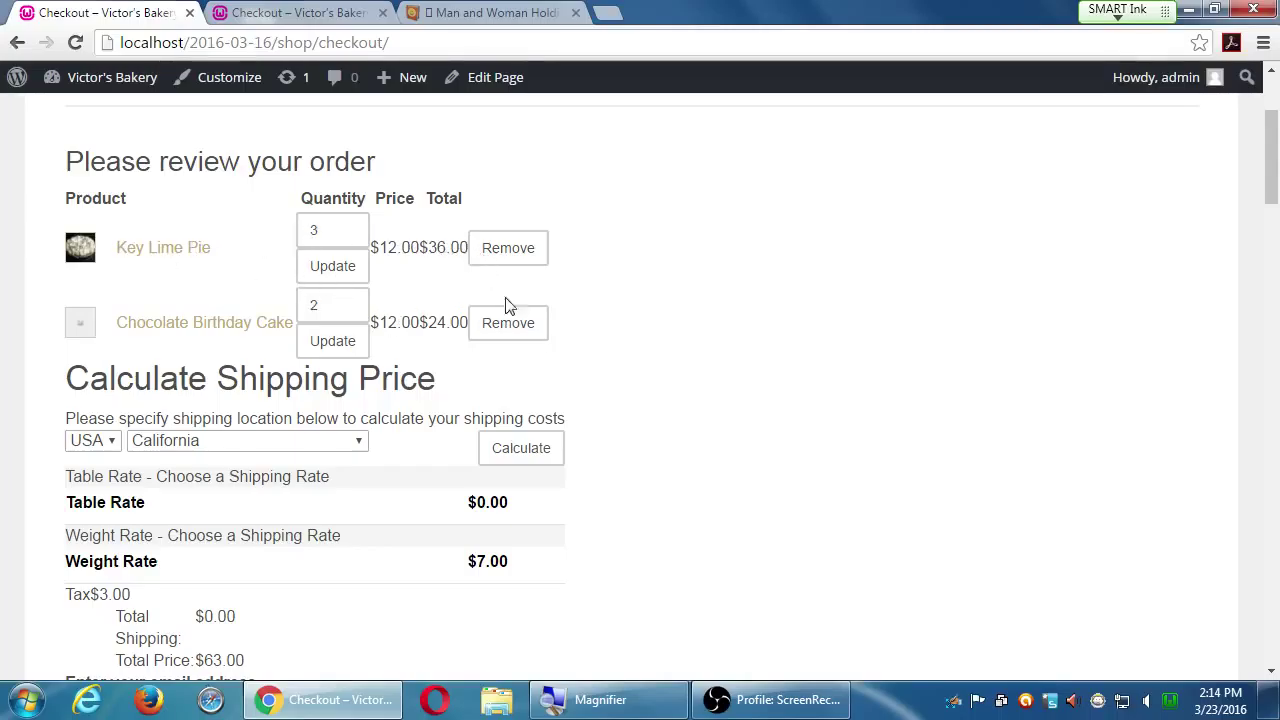
{"action": "double_click", "coordinate": [432, 248]}
{"action": "scroll", "coordinate": [651, 391], "scroll_direction": "up", "scroll_amount": 2}
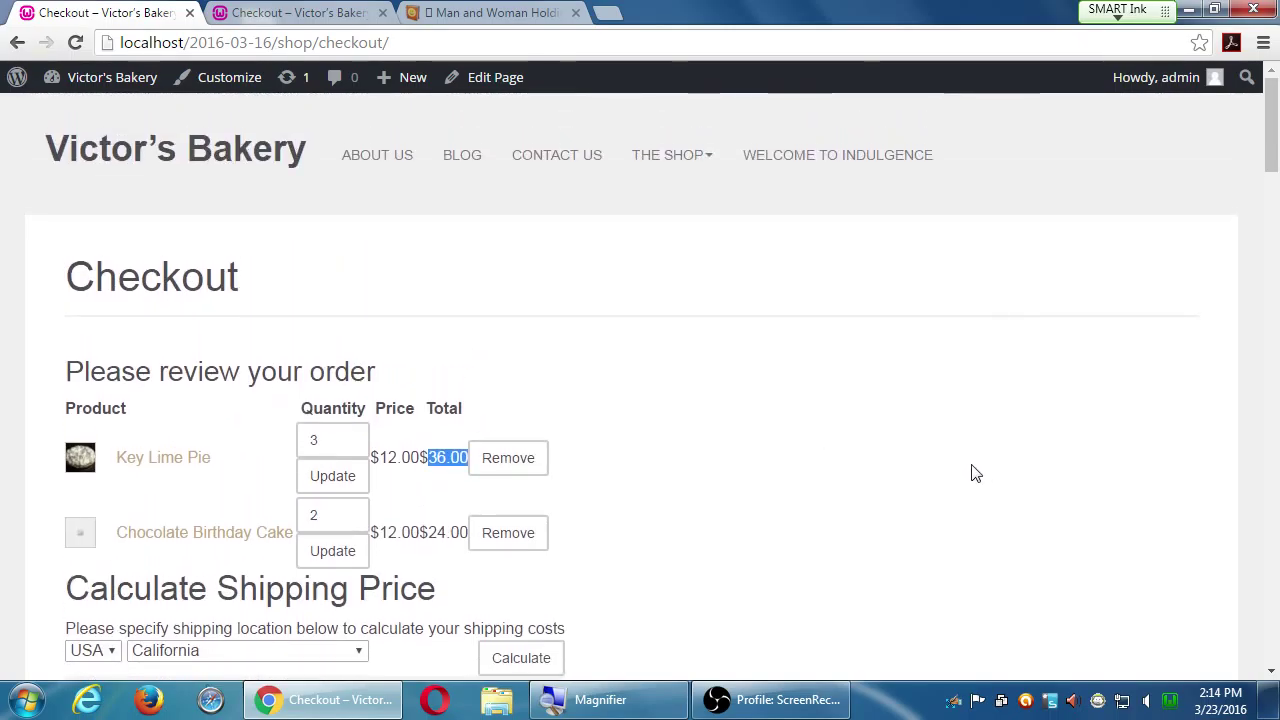
{"action": "scroll", "coordinate": [971, 471], "scroll_direction": "down", "scroll_amount": 2}
{"action": "scroll", "coordinate": [954, 471], "scroll_direction": "up", "scroll_amount": 2}
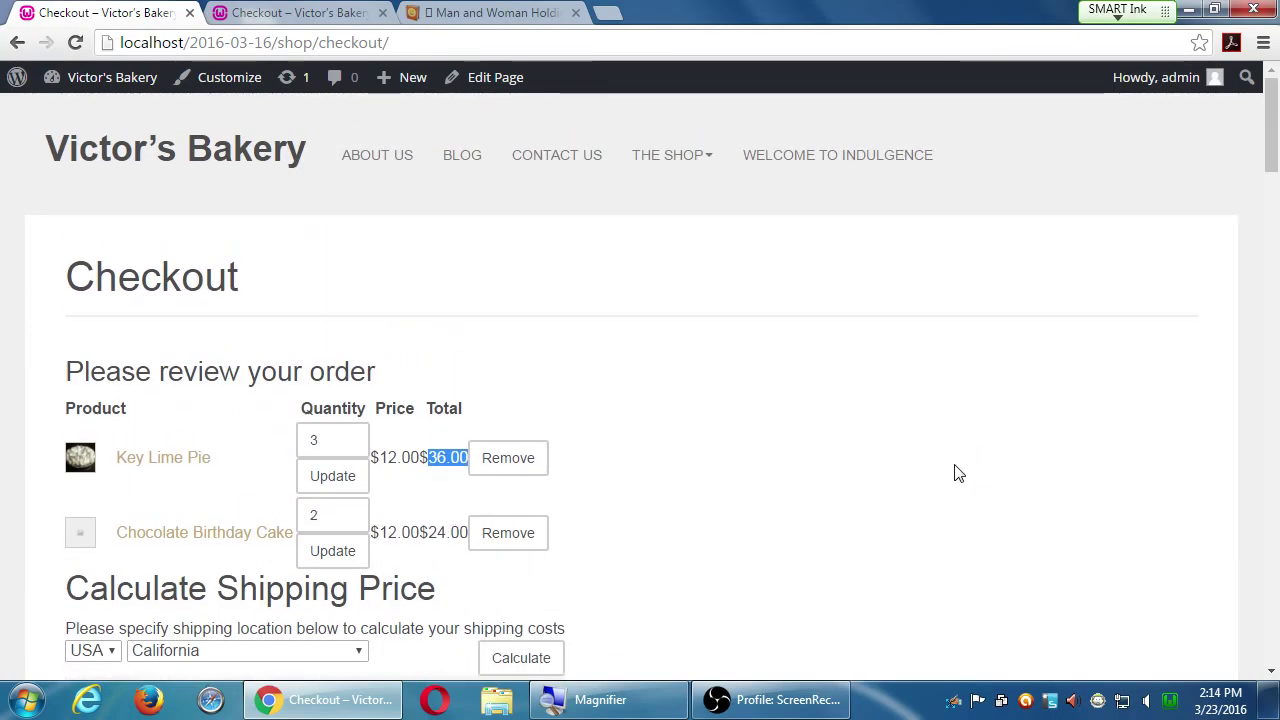
{"action": "left_click", "coordinate": [912, 482]}
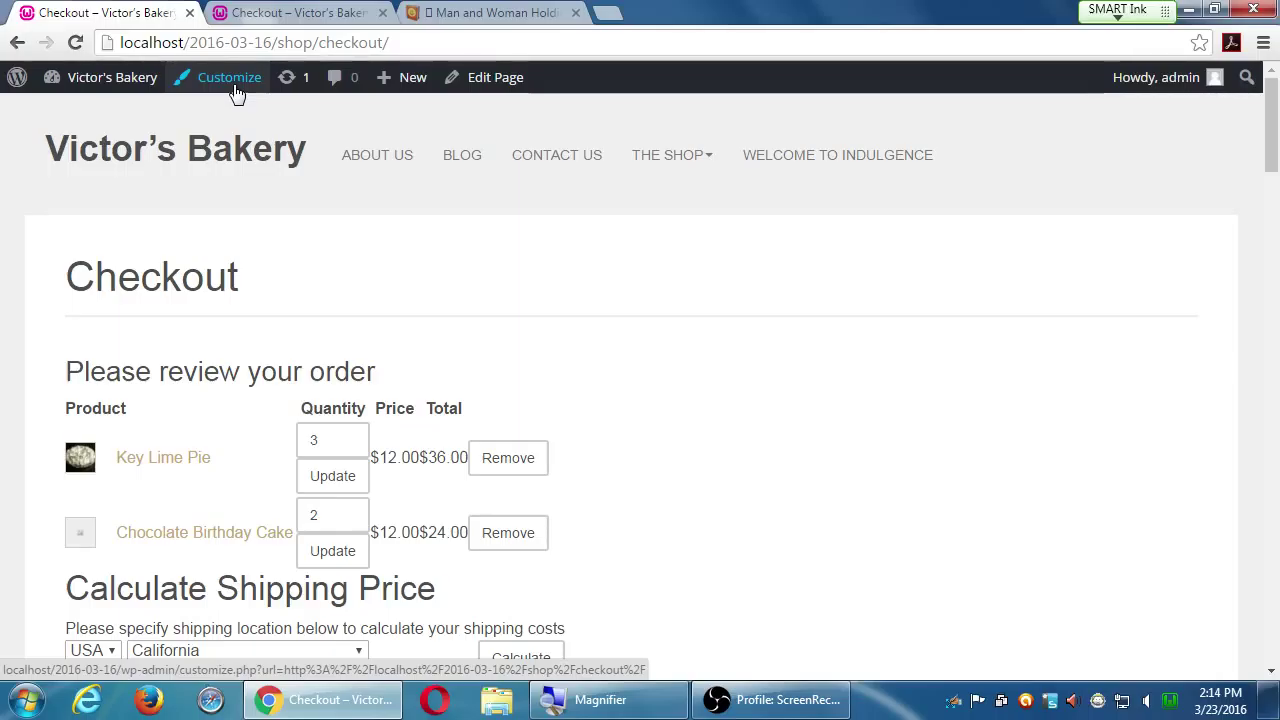
Open the theme editor from the dashboard in the second browser tab and examine Shophistic Lite's stylesheet and template files.
{"action": "key", "text": "ctrl+Tab"}
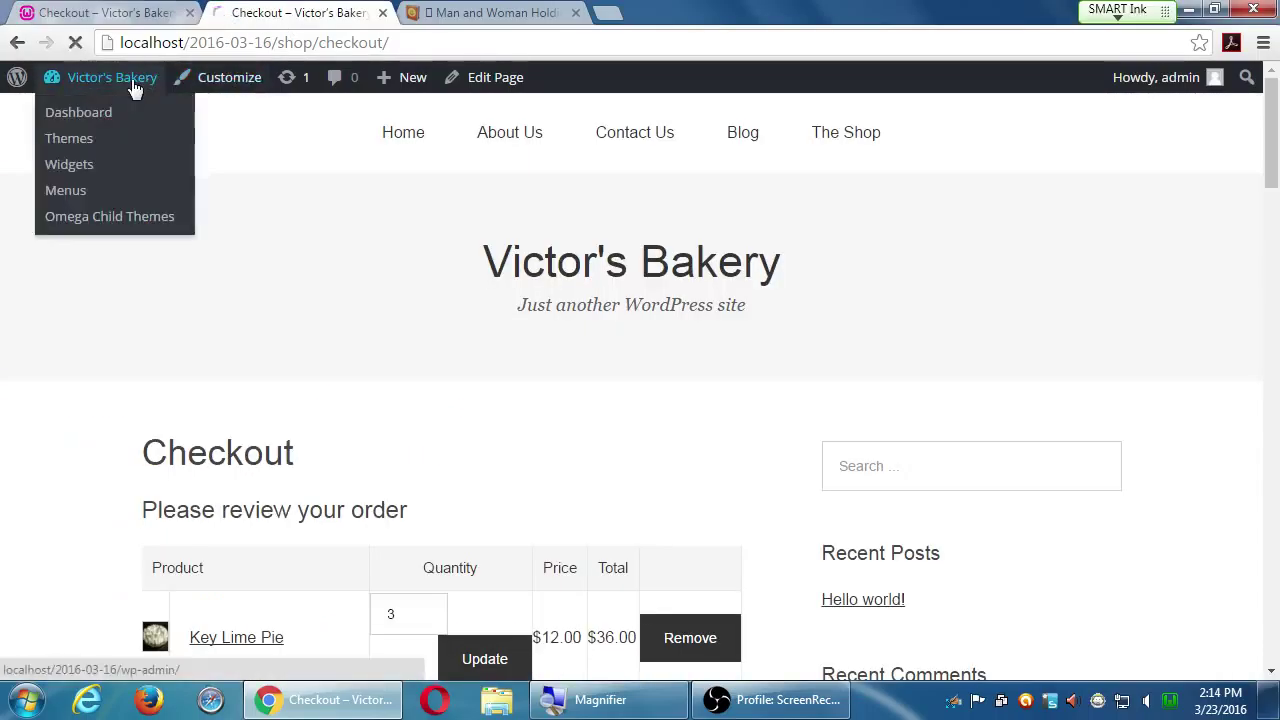
{"action": "left_click", "coordinate": [134, 86]}
{"action": "mouse_move", "coordinate": [110, 476]}
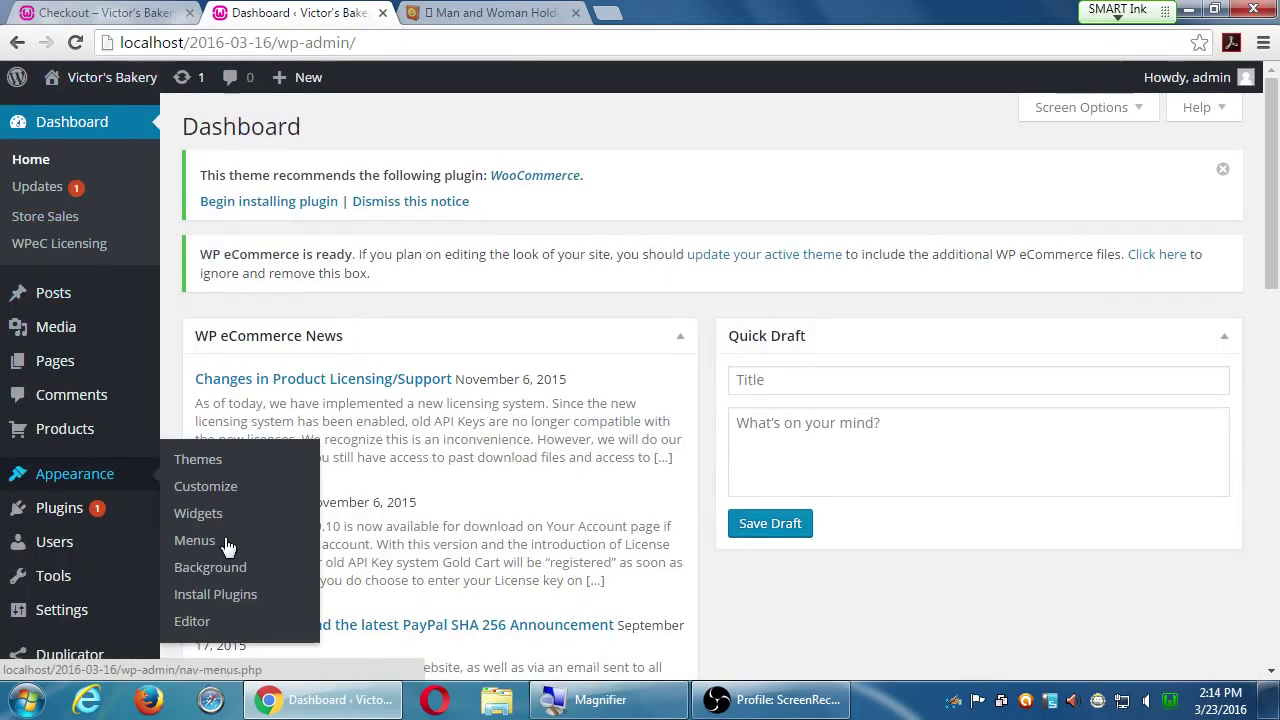
{"action": "left_click", "coordinate": [193, 621]}
{"action": "scroll", "coordinate": [427, 506], "scroll_direction": "down", "scroll_amount": 3}
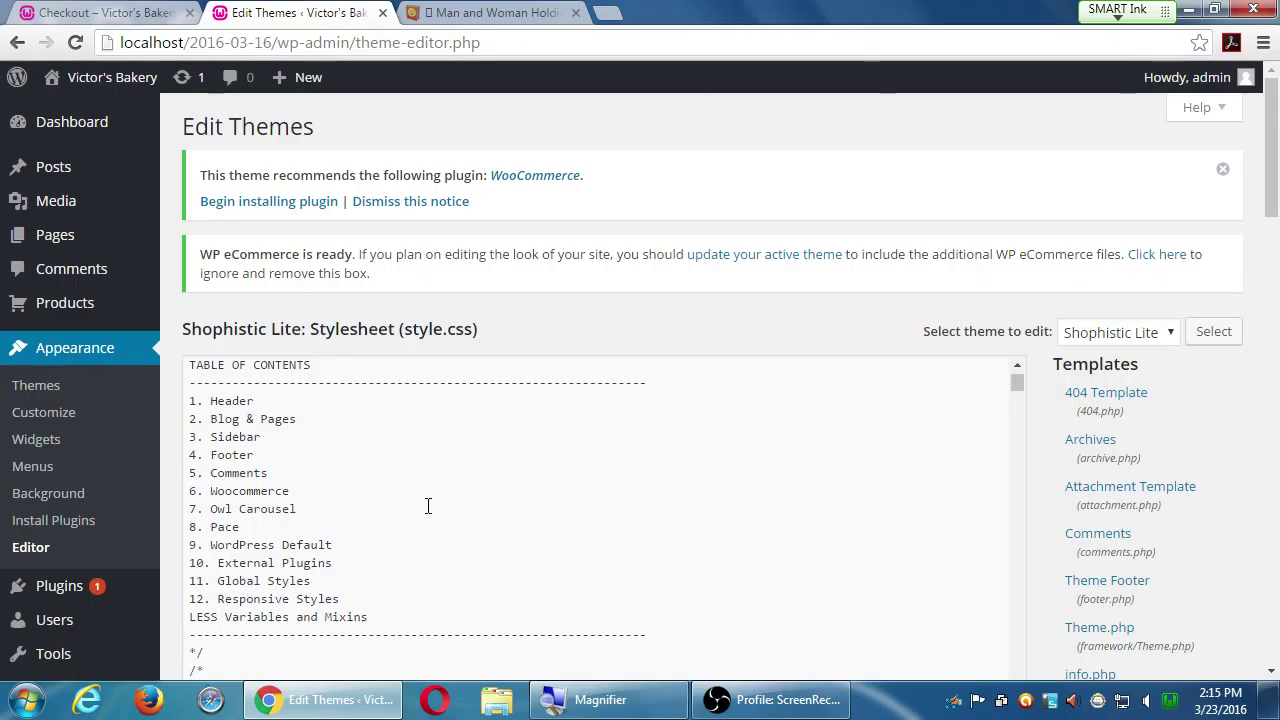
{"action": "scroll", "coordinate": [1045, 450], "scroll_direction": "down", "scroll_amount": 3}
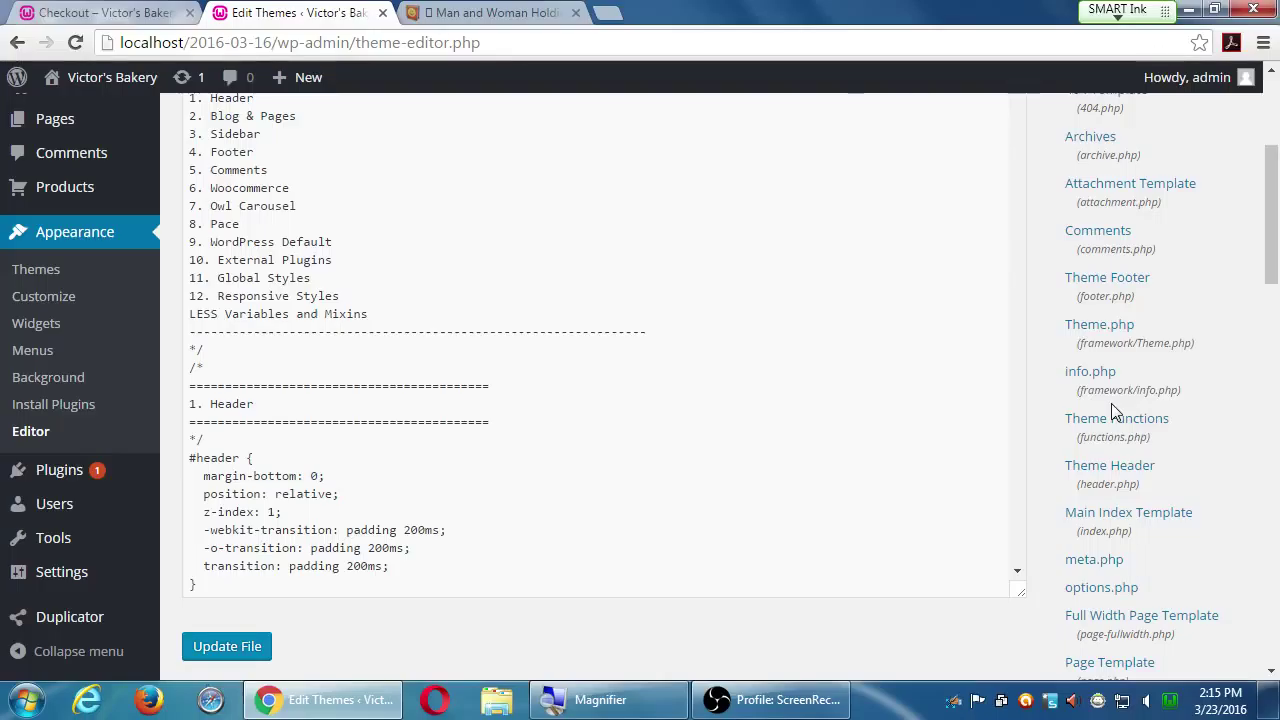
Leave the theme editor for the live site and look over the home page's content and widgets again.
{"action": "left_click", "coordinate": [141, 82]}
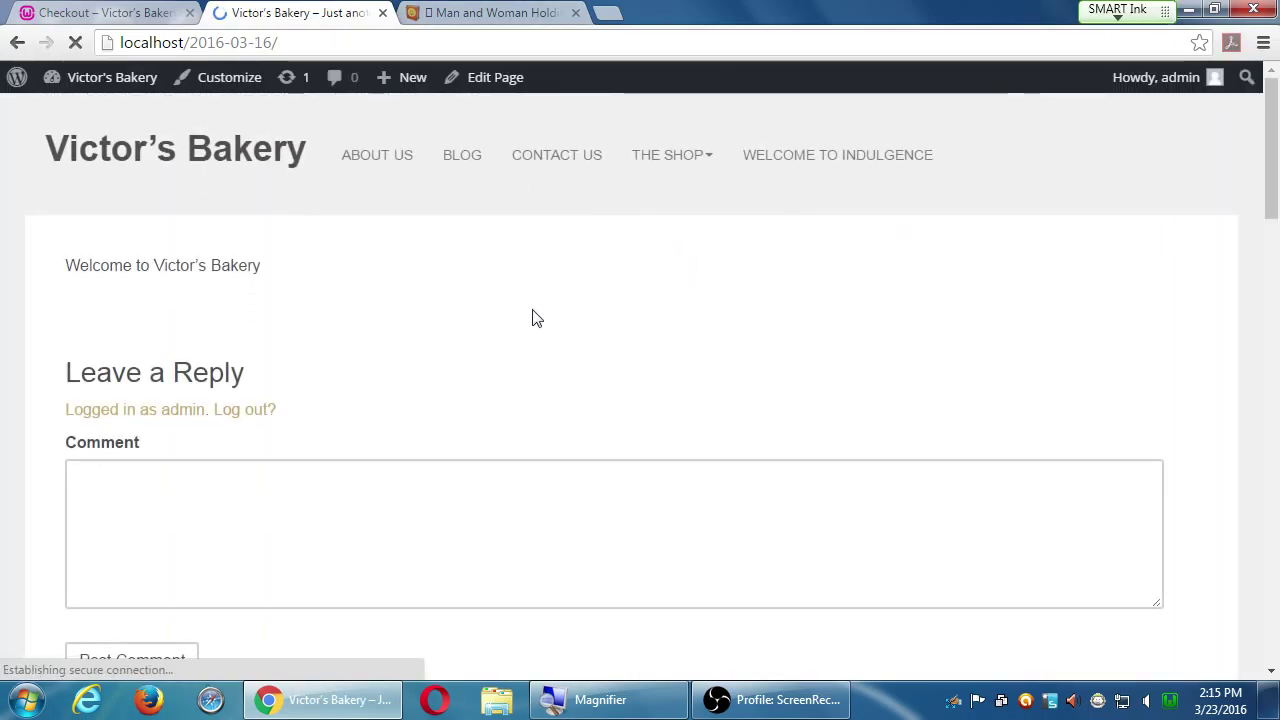
{"action": "scroll", "coordinate": [469, 300], "scroll_direction": "down", "scroll_amount": 9}
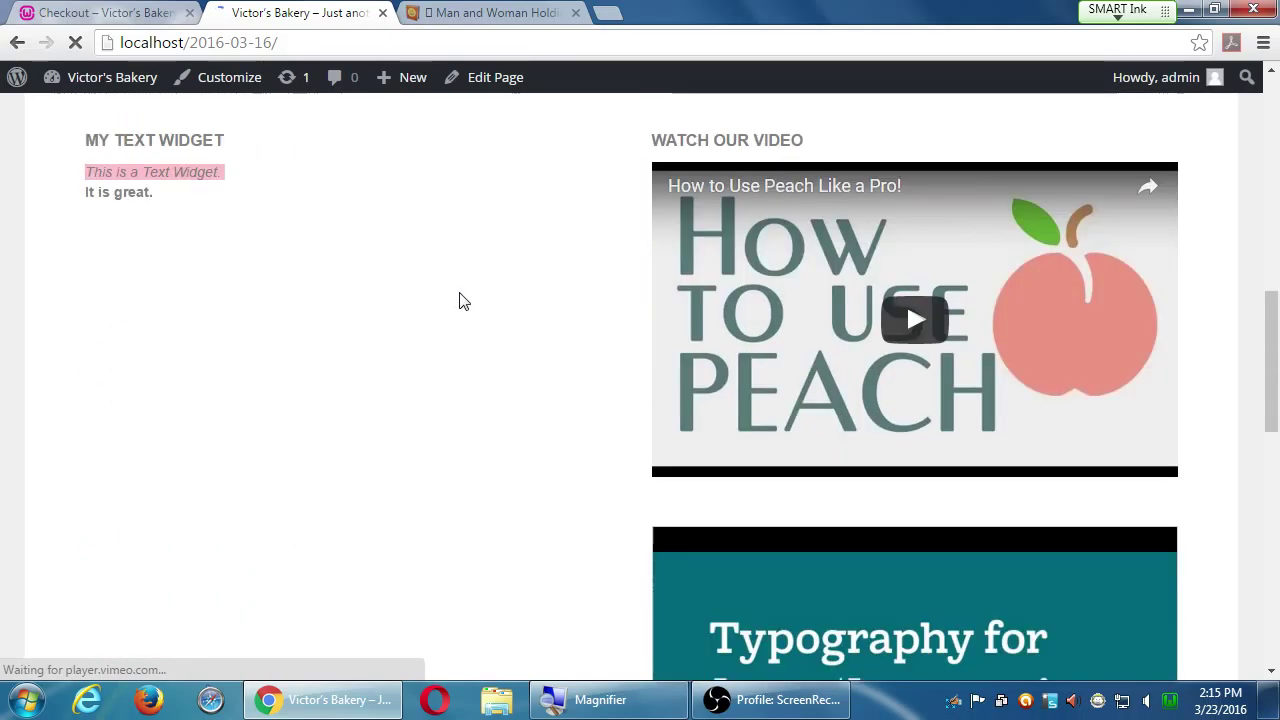
{"action": "scroll", "coordinate": [462, 301], "scroll_direction": "up", "scroll_amount": 10}
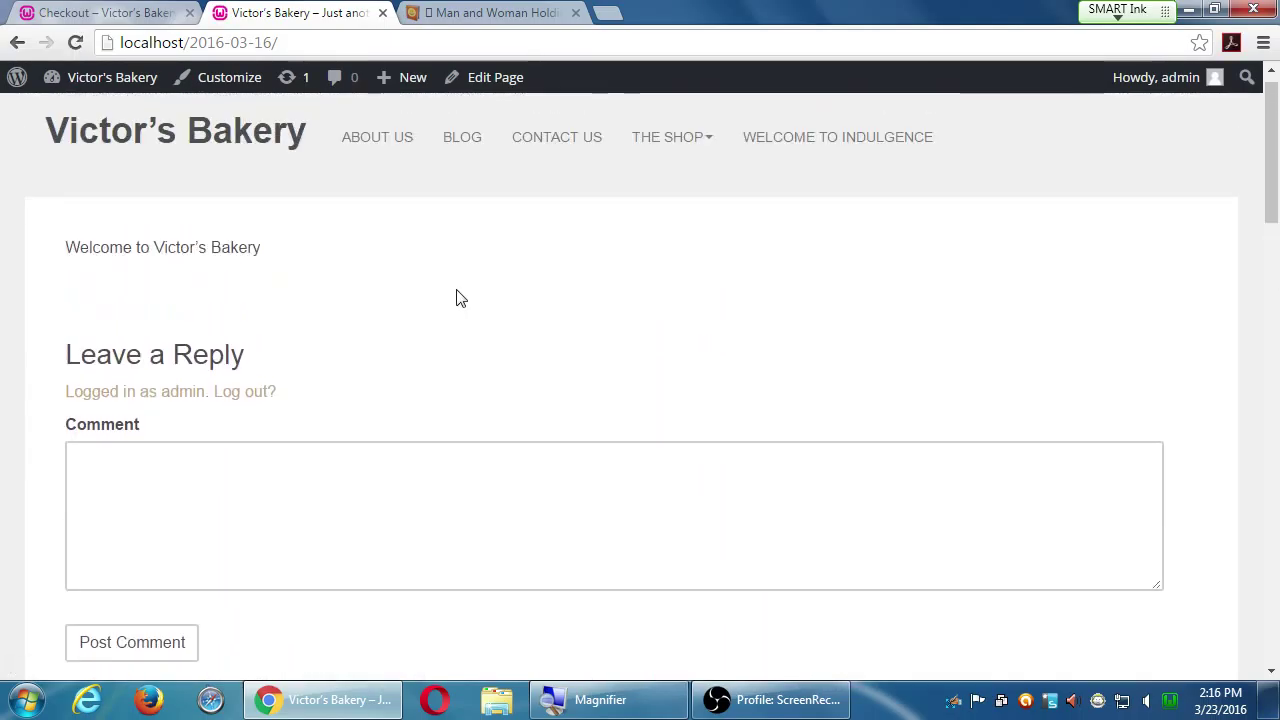
{"action": "scroll", "coordinate": [460, 298], "scroll_direction": "up", "scroll_amount": 1}
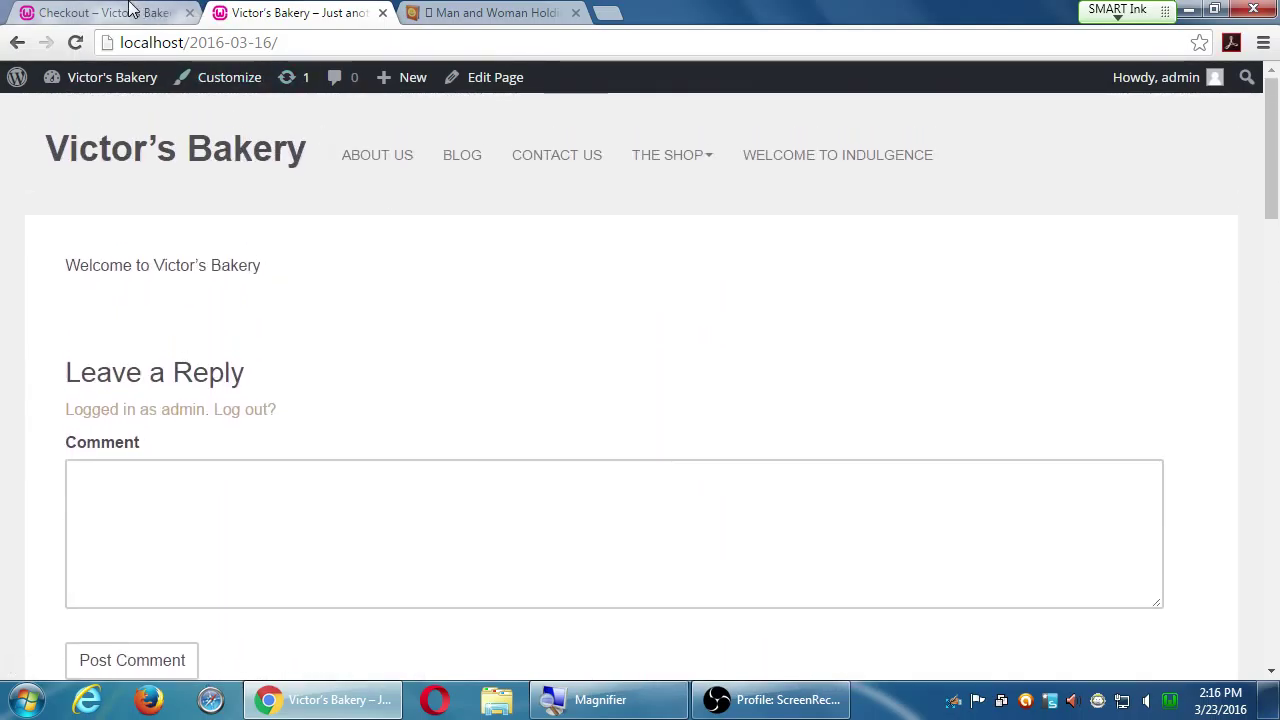
Go from the checkout page in the first browser tab to the dashboard and open the theme customizer.
{"action": "left_click", "coordinate": [131, 9]}
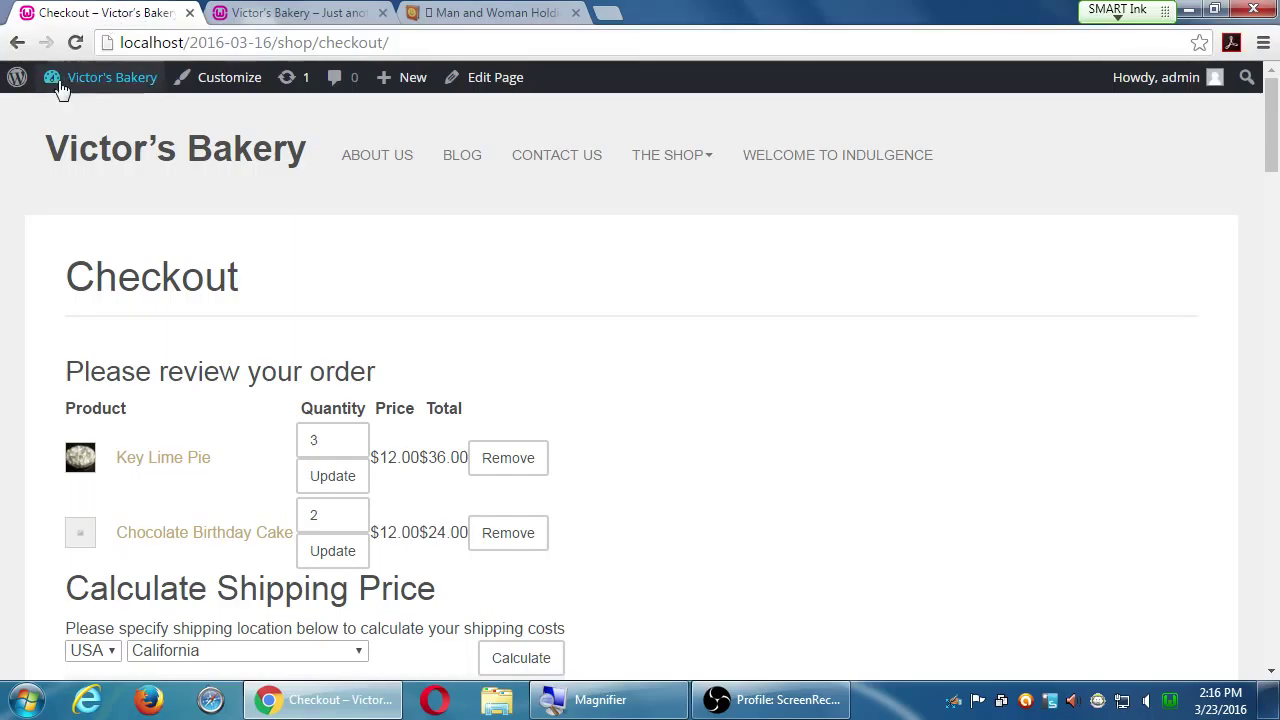
{"action": "mouse_move", "coordinate": [62, 88]}
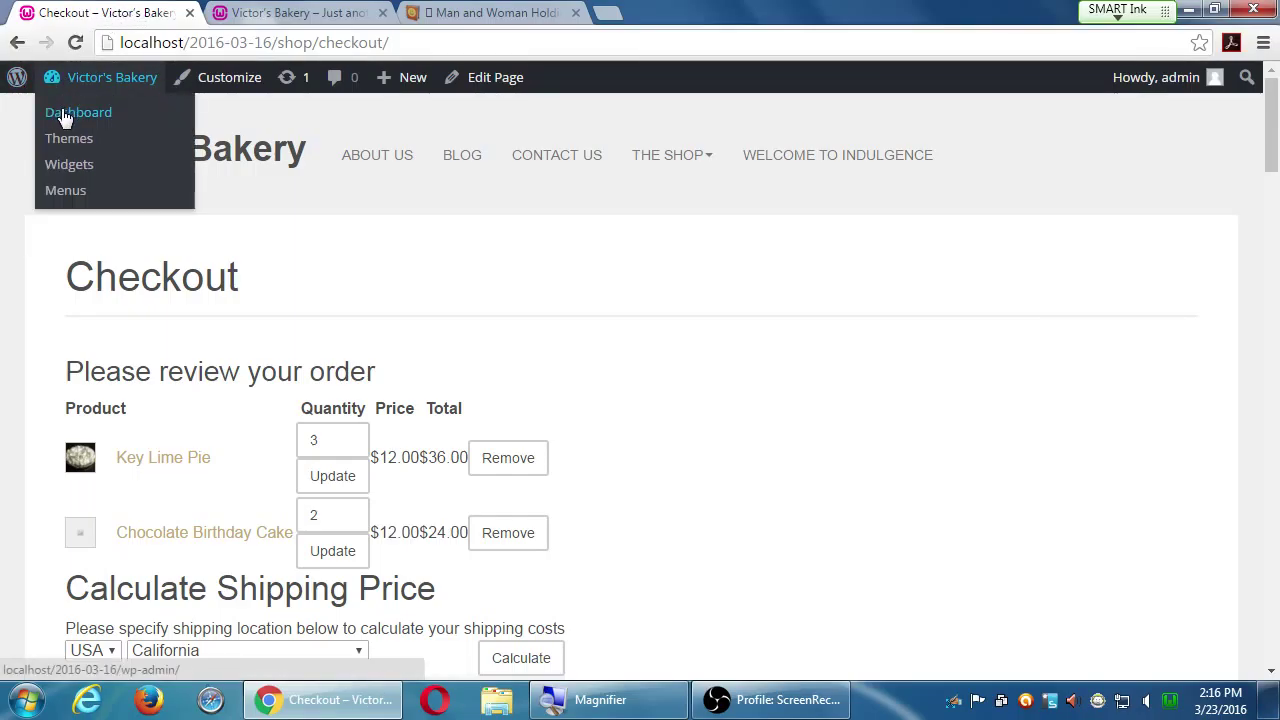
{"action": "left_click", "coordinate": [62, 117]}
{"action": "scroll", "coordinate": [150, 495], "scroll_direction": "down", "scroll_amount": 1}
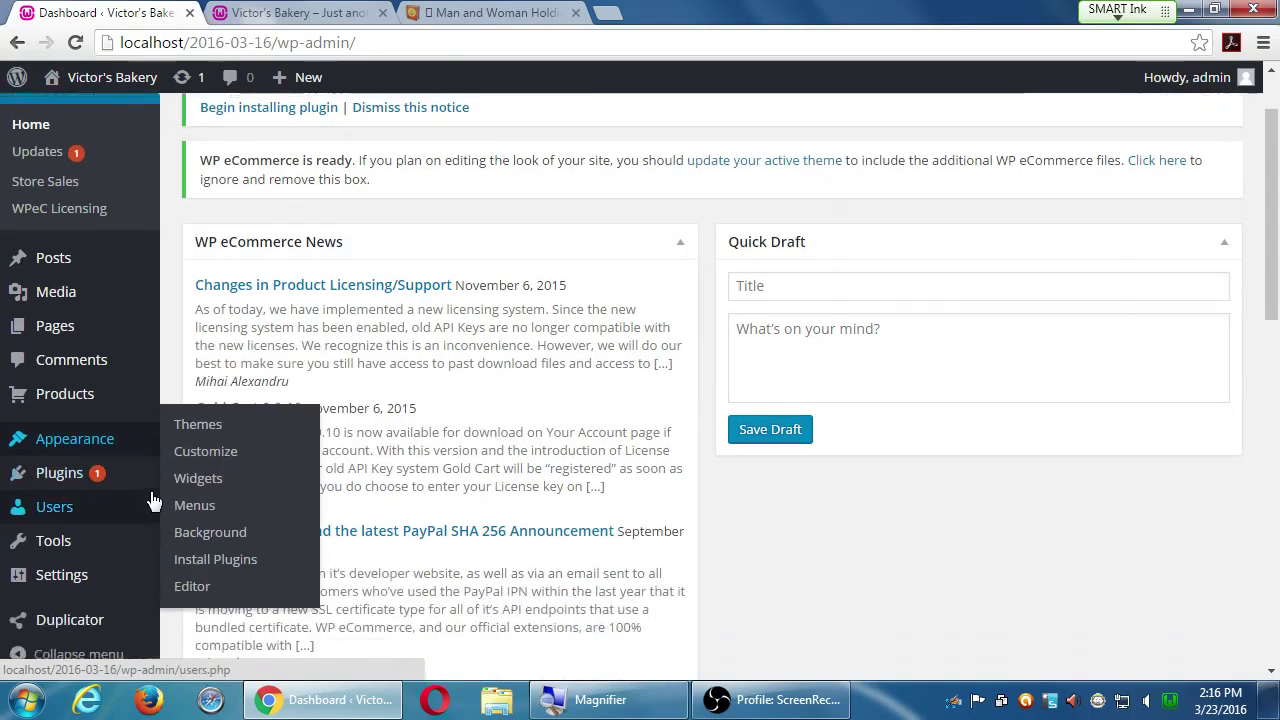
{"action": "scroll", "coordinate": [150, 490], "scroll_direction": "down", "scroll_amount": 3}
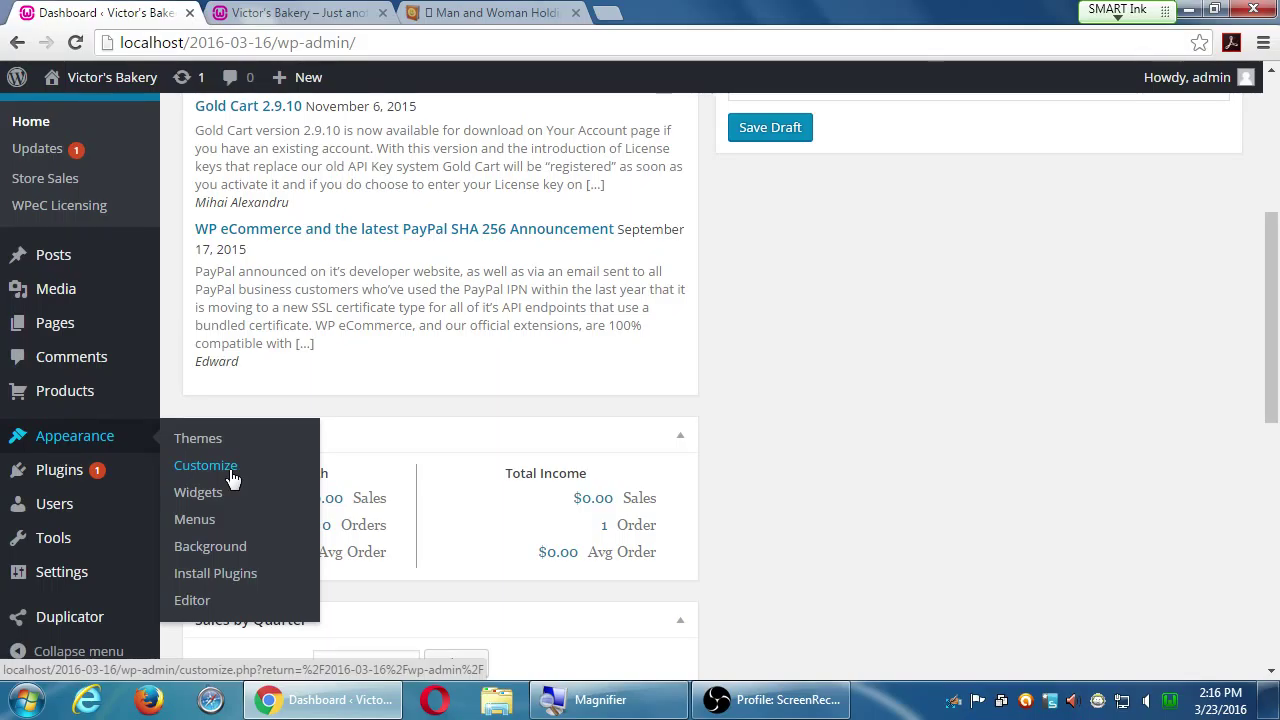
{"action": "scroll", "coordinate": [186, 491], "scroll_direction": "up", "scroll_amount": 3}
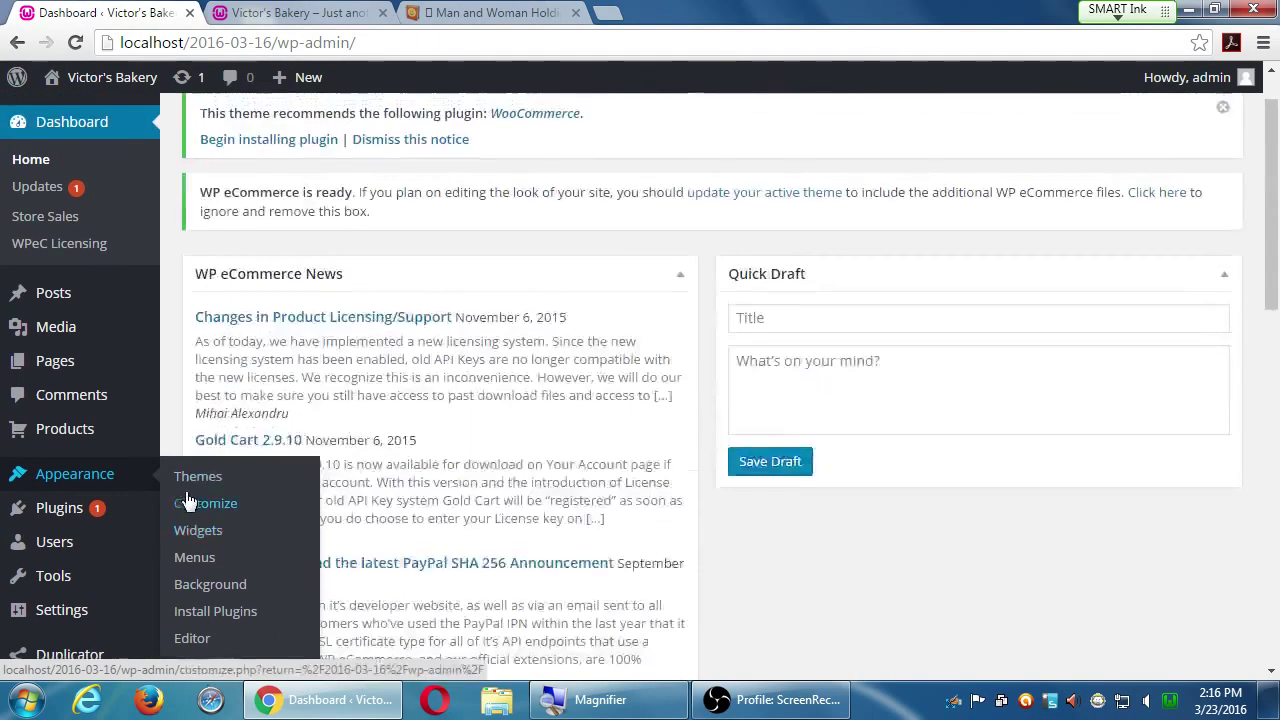
{"action": "scroll", "coordinate": [186, 500], "scroll_direction": "up", "scroll_amount": 1}
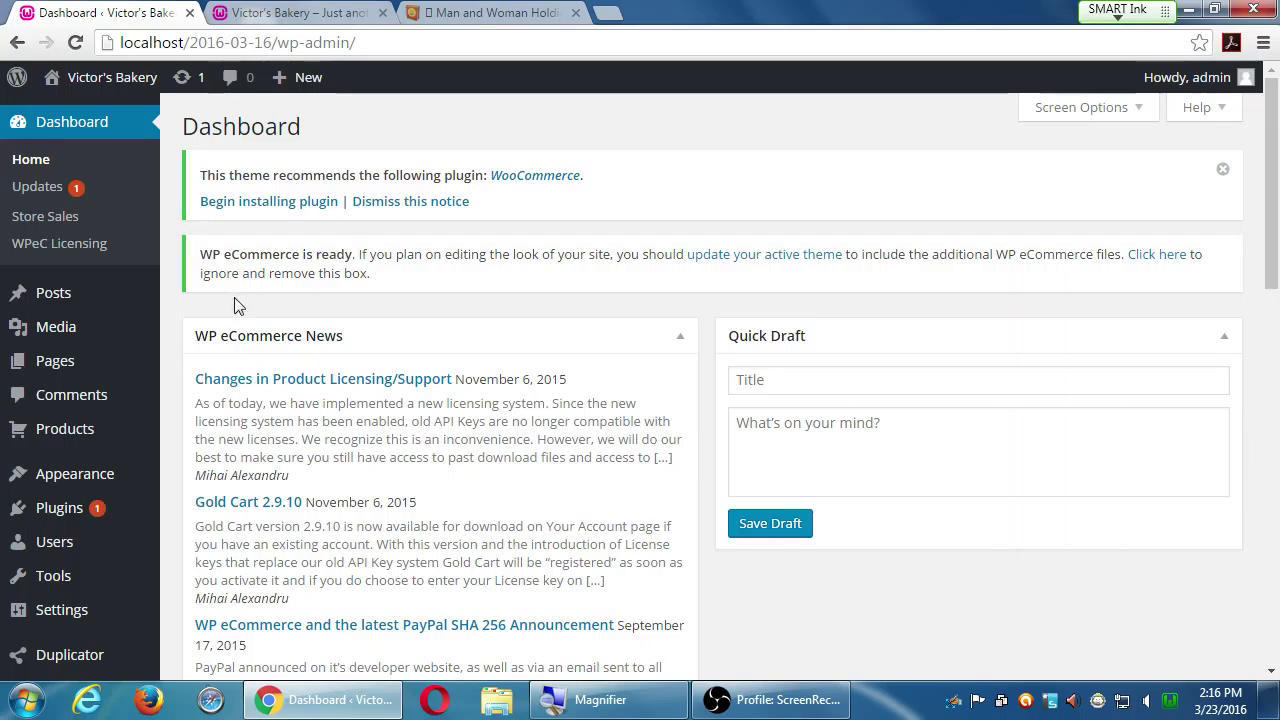
{"action": "key", "text": "super+plus"}
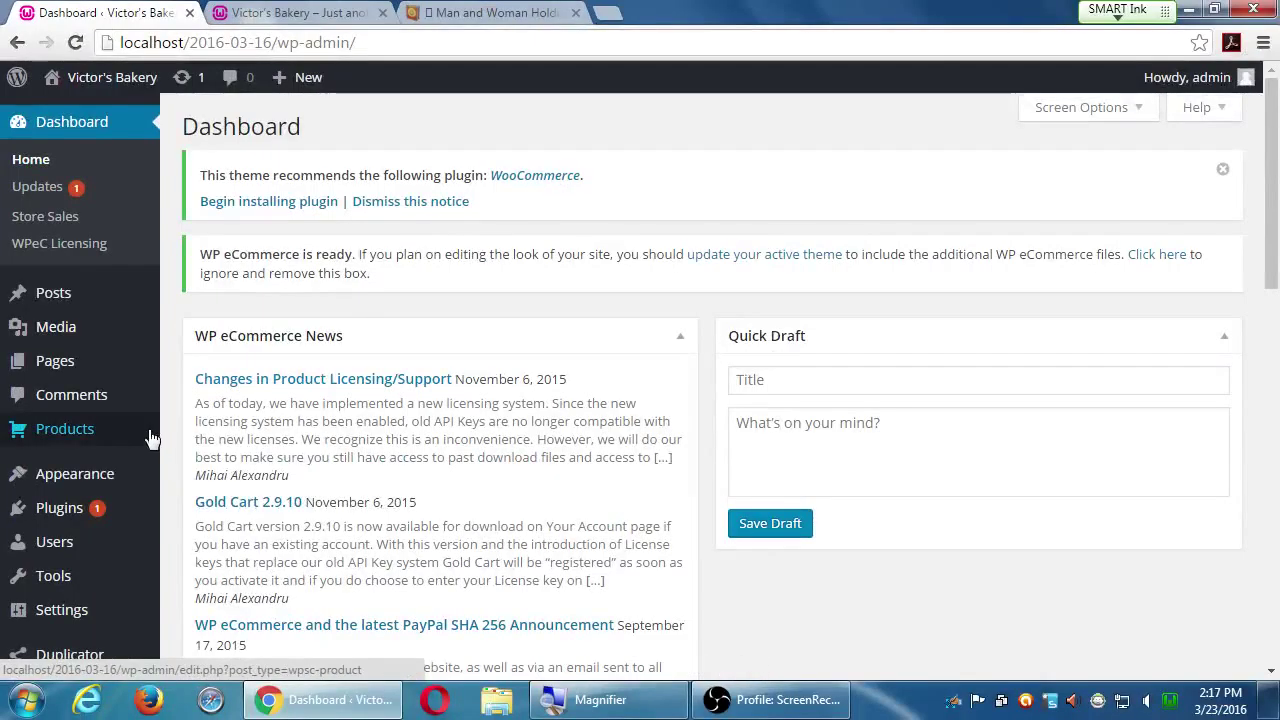
{"action": "mouse_move", "coordinate": [109, 719]}
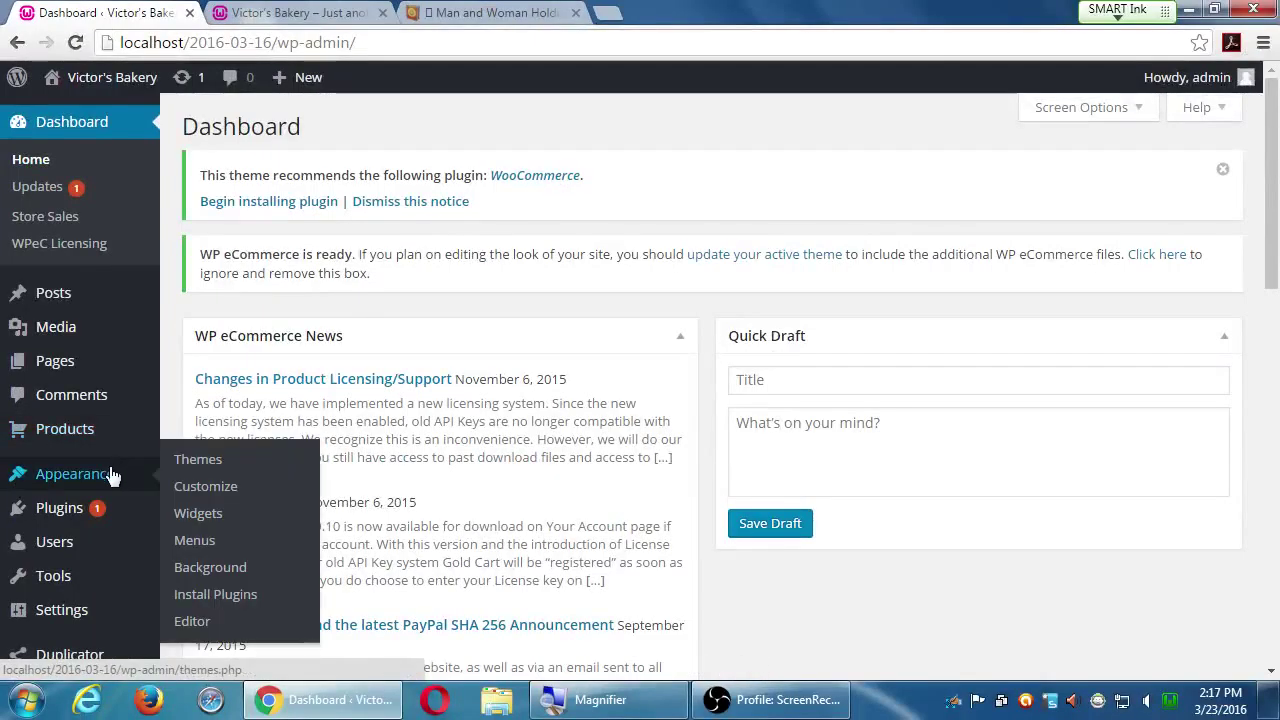
{"action": "left_click", "coordinate": [205, 488]}
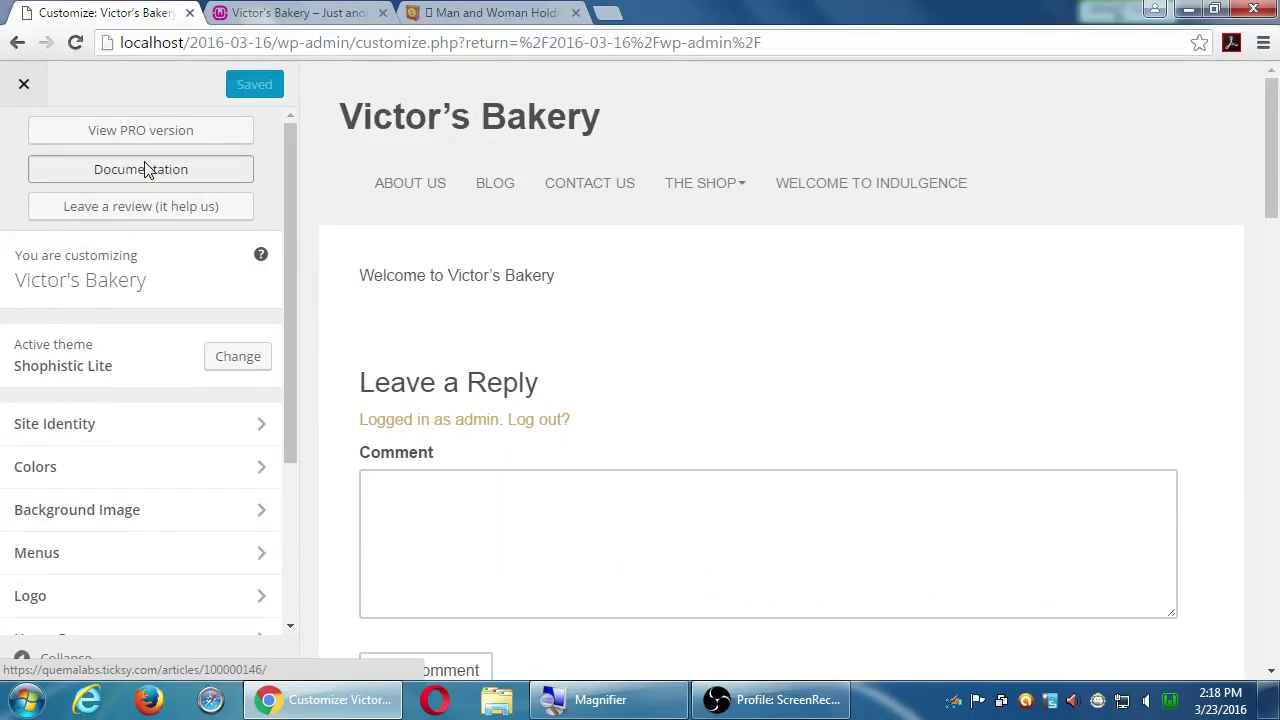
Look over the Shophistic Lite documentation page, then return to the customizer and browse its settings sections.
{"action": "left_click", "coordinate": [290, 157]}
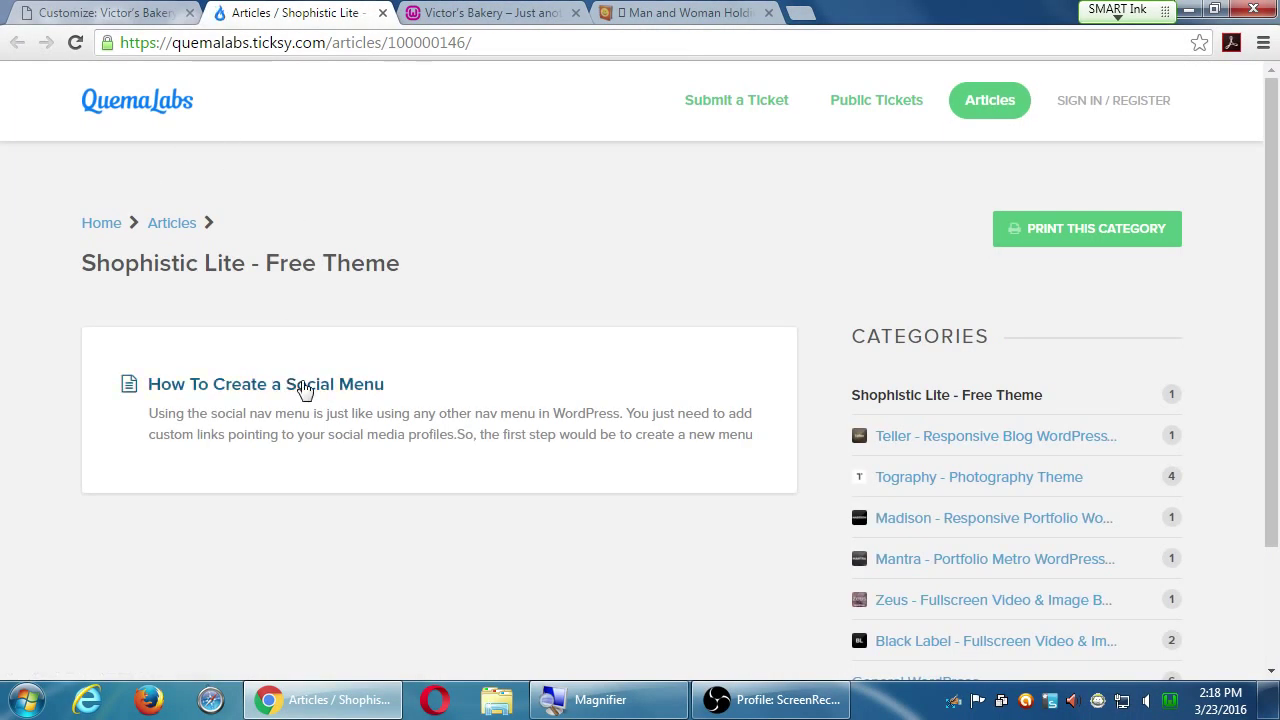
{"action": "scroll", "coordinate": [302, 389], "scroll_direction": "down", "scroll_amount": 2}
{"action": "scroll", "coordinate": [305, 350], "scroll_direction": "up", "scroll_amount": 2}
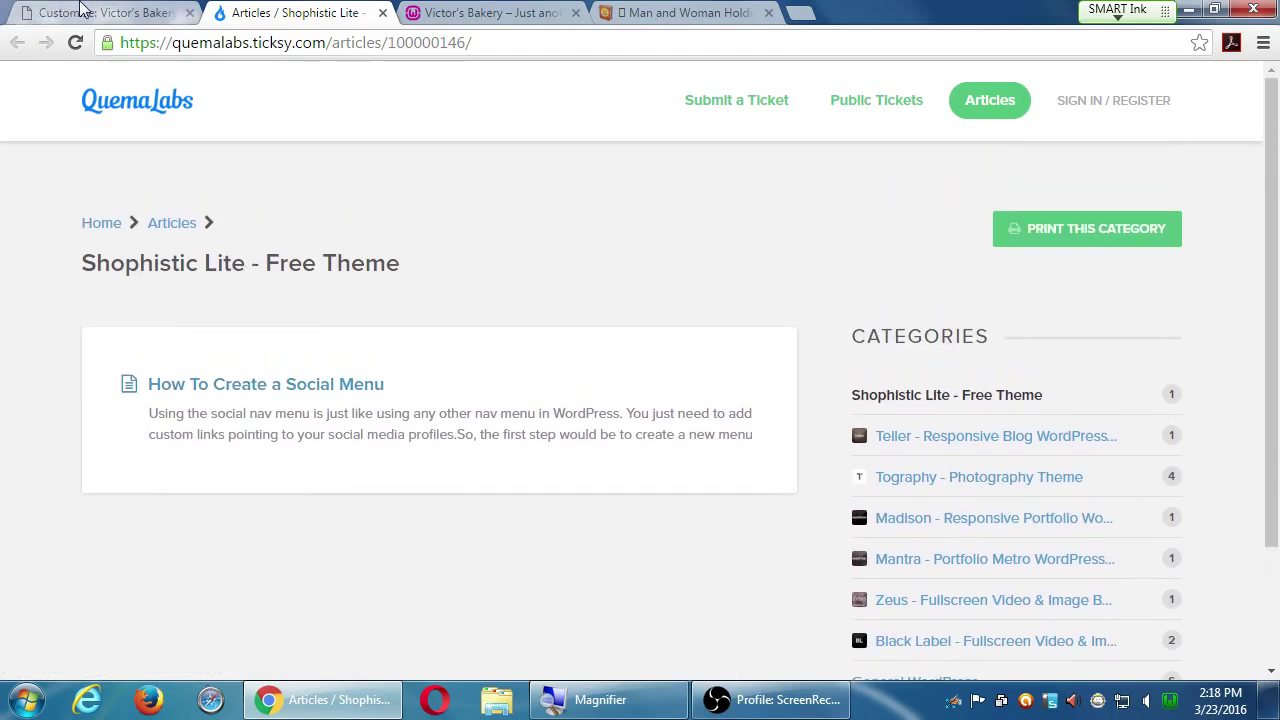
{"action": "left_click", "coordinate": [83, 8]}
{"action": "scroll", "coordinate": [30, 360], "scroll_direction": "down", "scroll_amount": 2}
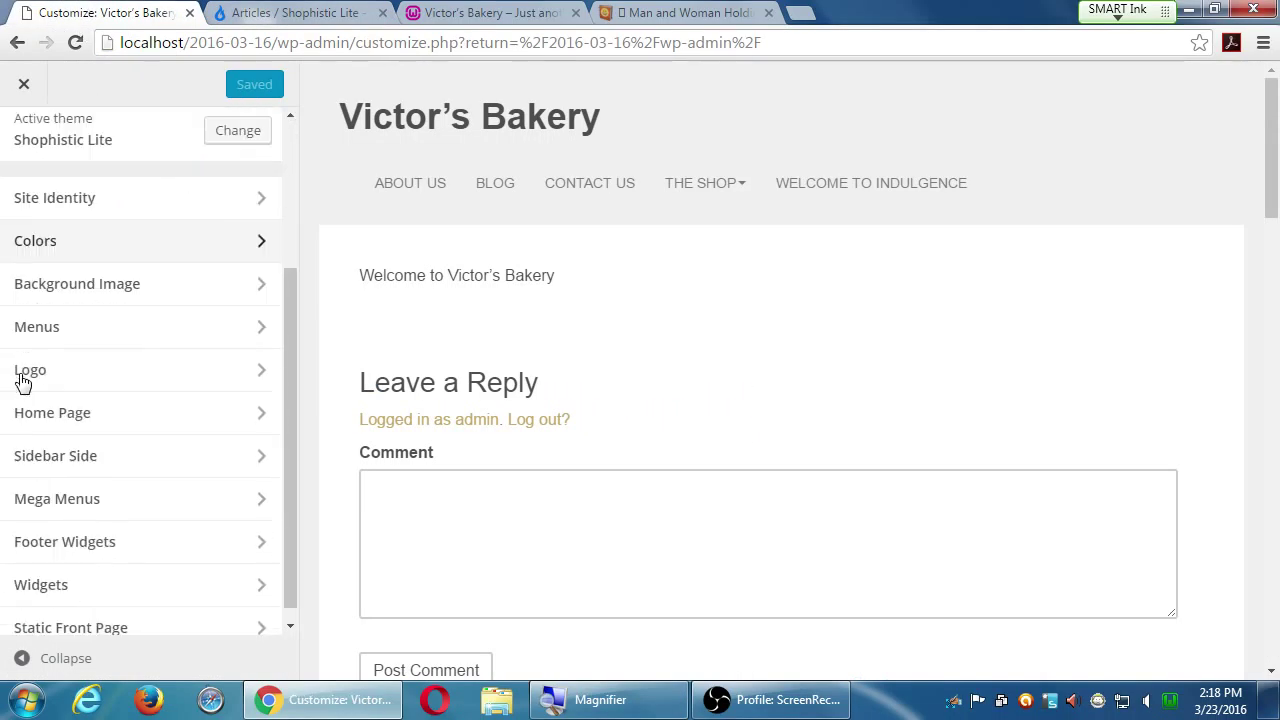
Look over the customizer's section list and the Site Identity settings, and return to the section list.
{"action": "scroll", "coordinate": [23, 363], "scroll_direction": "up", "scroll_amount": 1}
{"action": "scroll", "coordinate": [37, 340], "scroll_direction": "down", "scroll_amount": 1}
{"action": "scroll", "coordinate": [40, 340], "scroll_direction": "up", "scroll_amount": 1}
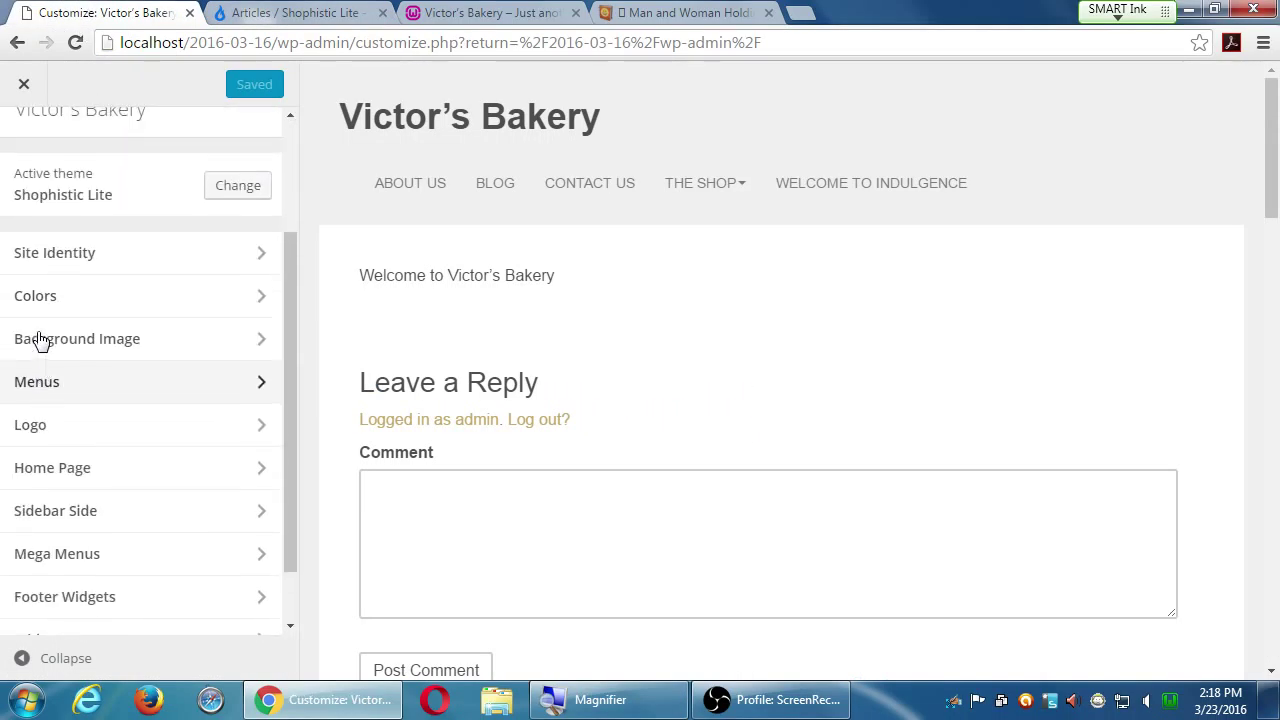
{"action": "scroll", "coordinate": [40, 340], "scroll_direction": "down", "scroll_amount": 1}
{"action": "left_click", "coordinate": [88, 238]}
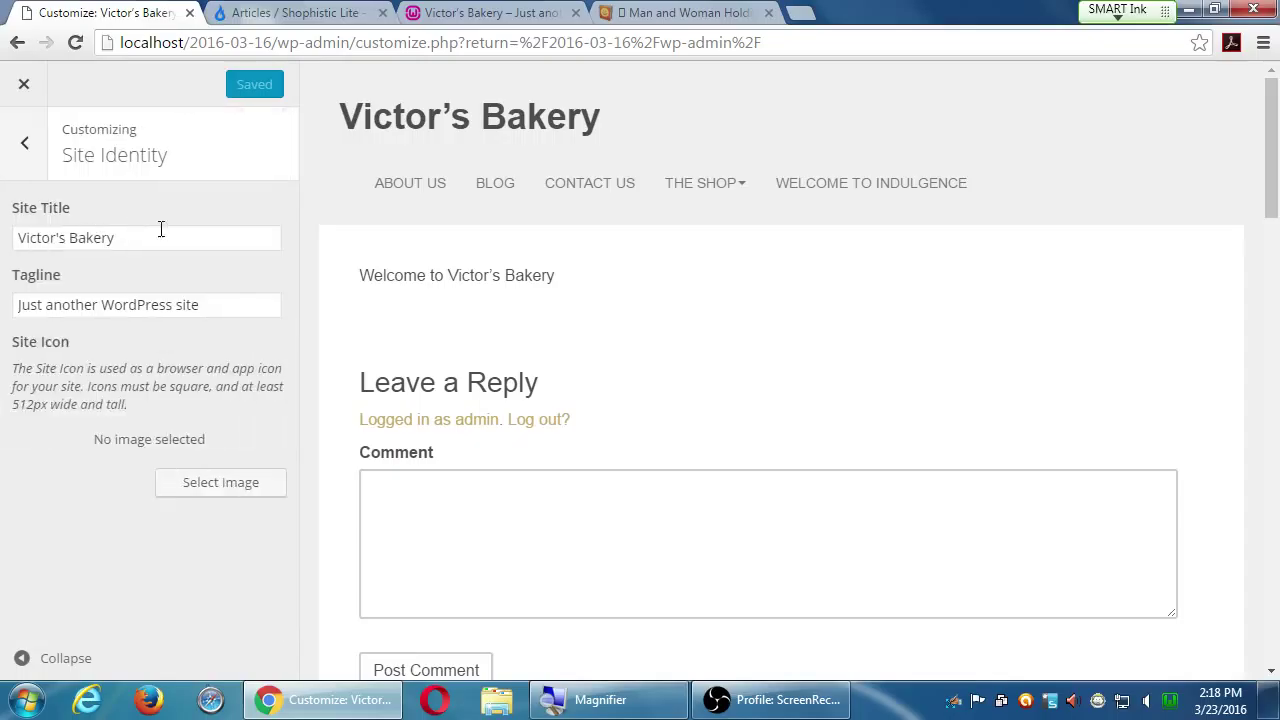
{"action": "left_click", "coordinate": [26, 168]}
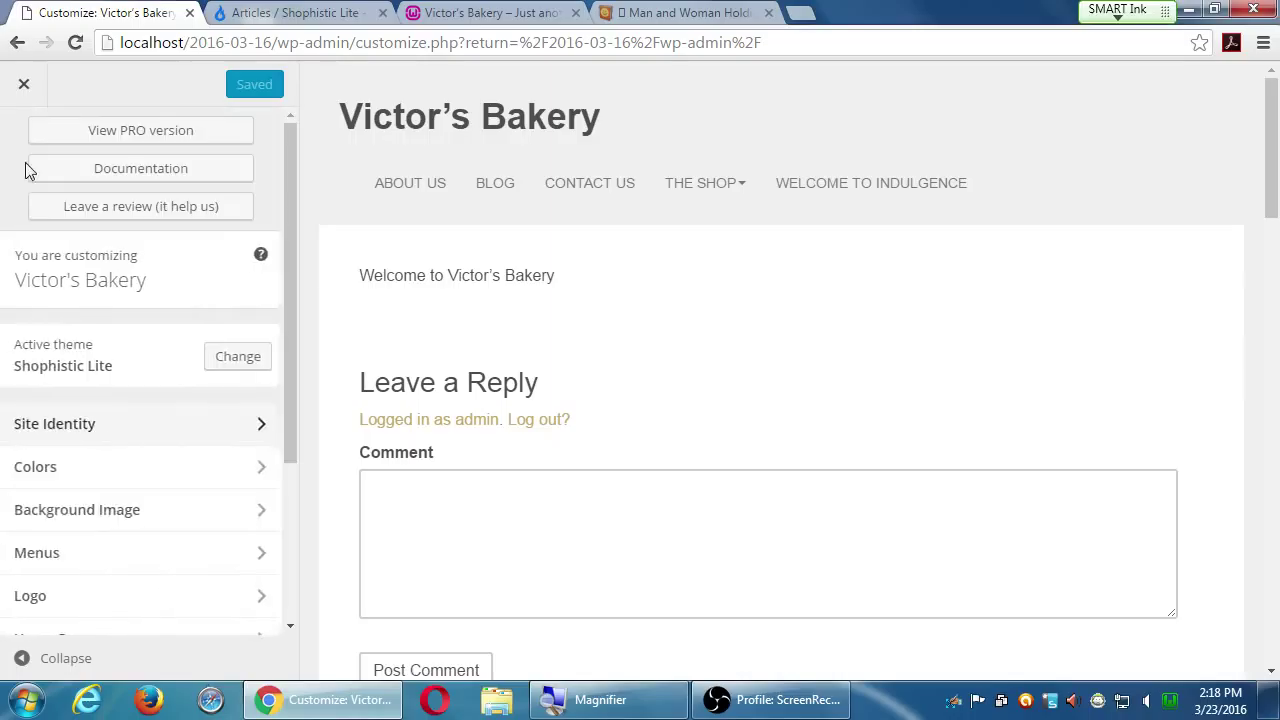
Set Penguins.jpg from the media library as the site's background image and look over the previewed page.
{"action": "left_click", "coordinate": [123, 510]}
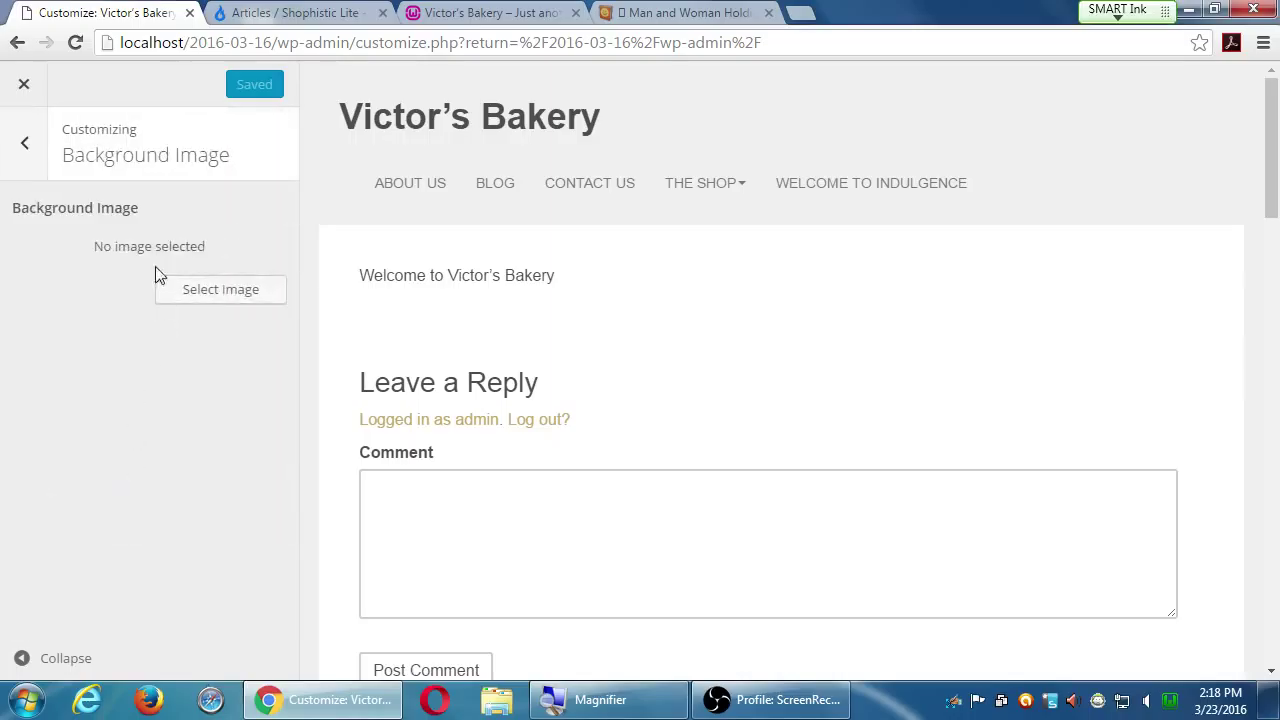
{"action": "left_click", "coordinate": [255, 296]}
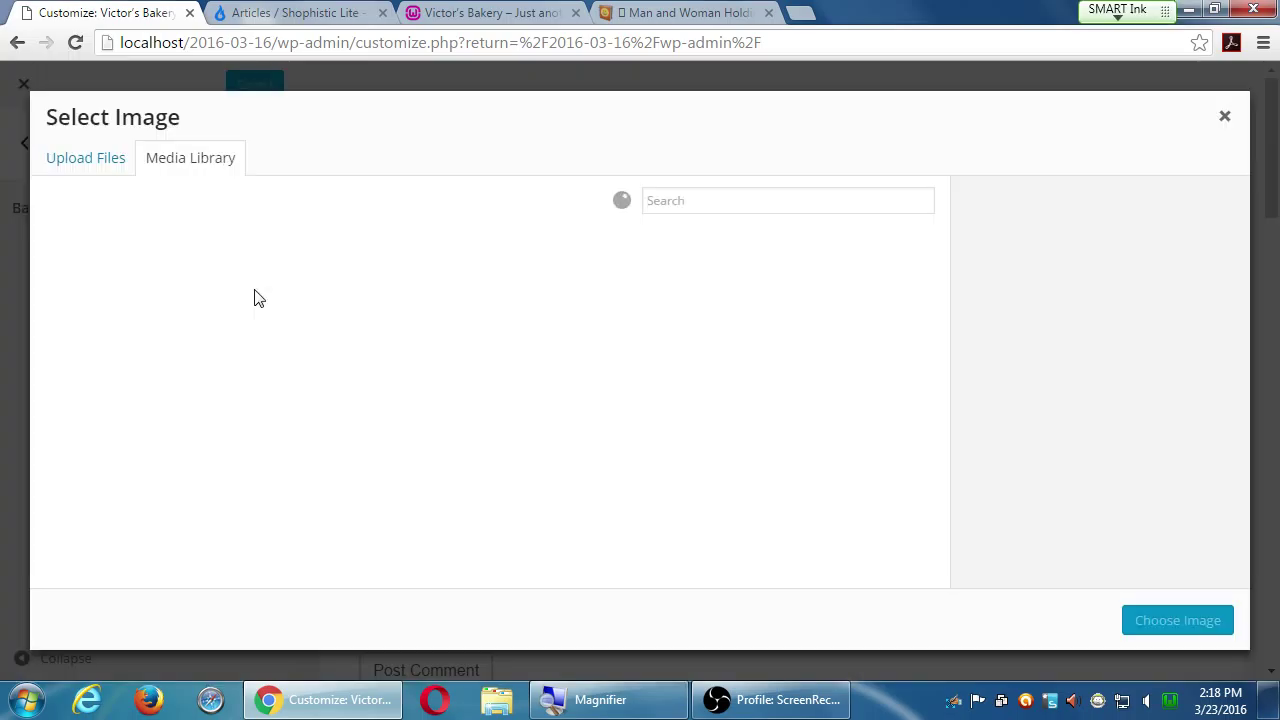
{"action": "left_click", "coordinate": [300, 298]}
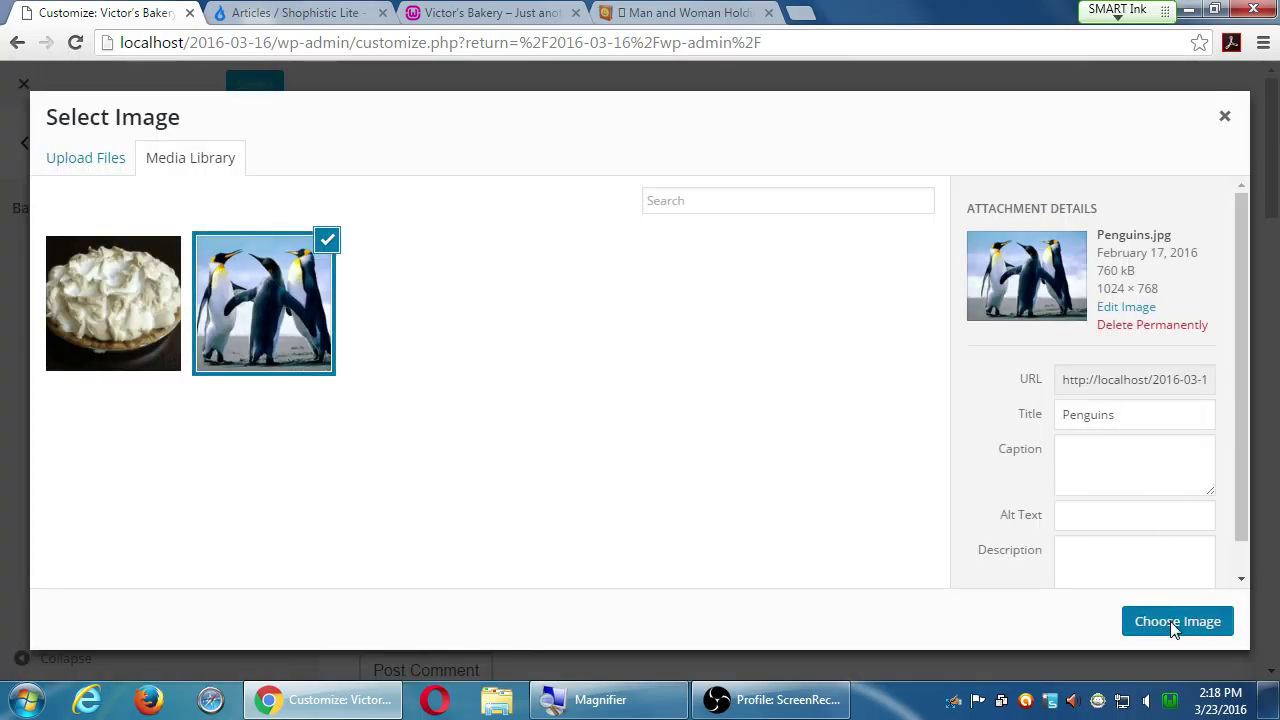
{"action": "left_click", "coordinate": [1172, 624]}
{"action": "scroll", "coordinate": [869, 449], "scroll_direction": "down", "scroll_amount": 4}
{"action": "scroll", "coordinate": [845, 480], "scroll_direction": "down", "scroll_amount": 3}
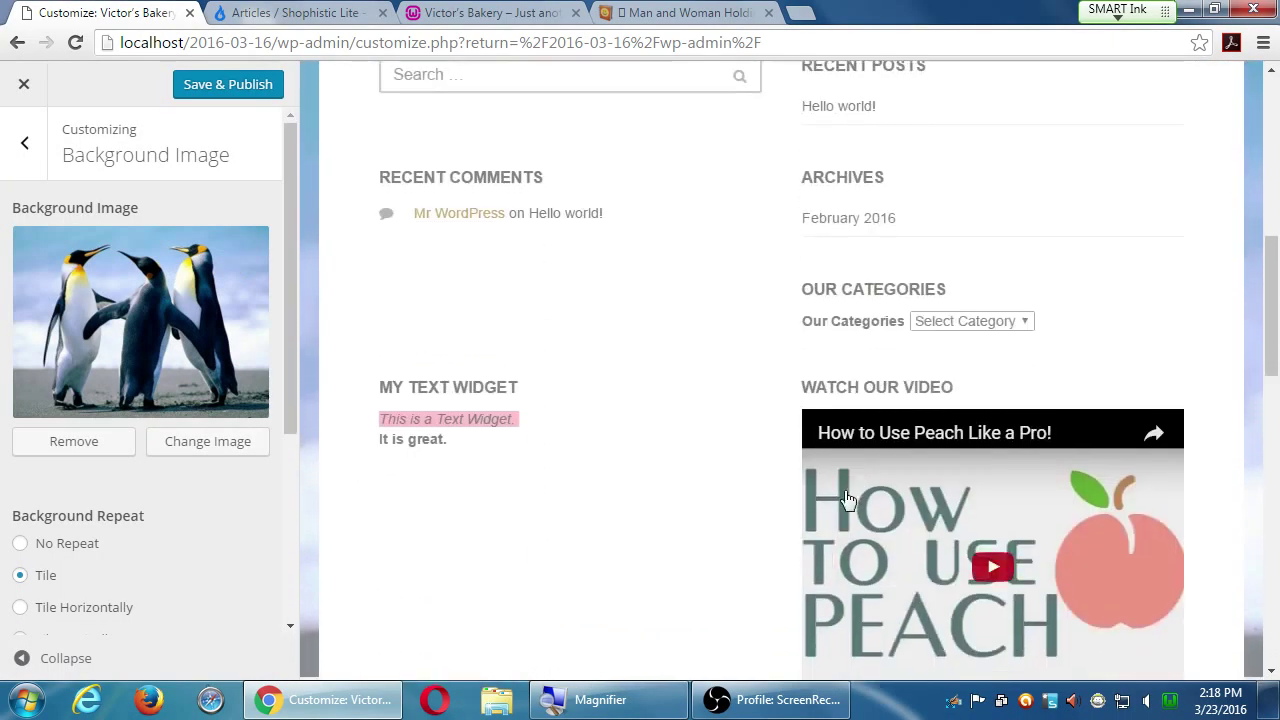
{"action": "scroll", "coordinate": [845, 500], "scroll_direction": "up", "scroll_amount": 7}
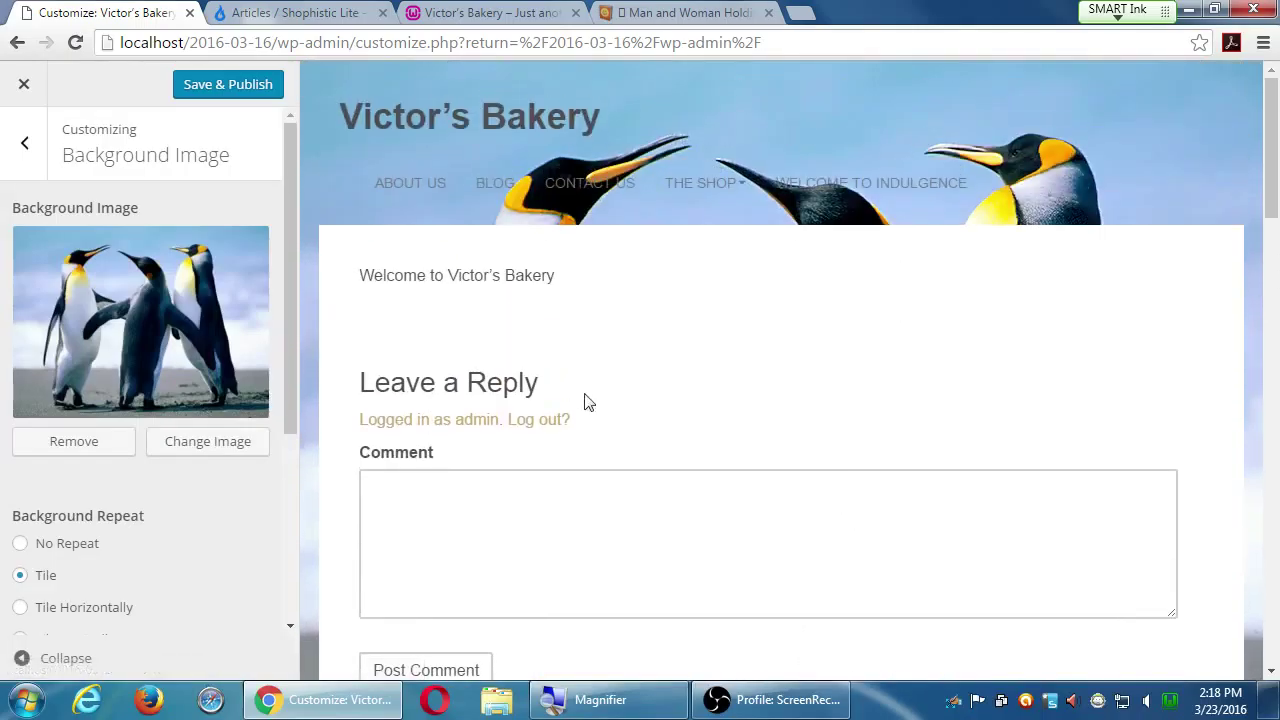
Review the background repeat, position and attachment options, and remove the penguin background image.
{"action": "scroll", "coordinate": [143, 477], "scroll_direction": "down", "scroll_amount": 1}
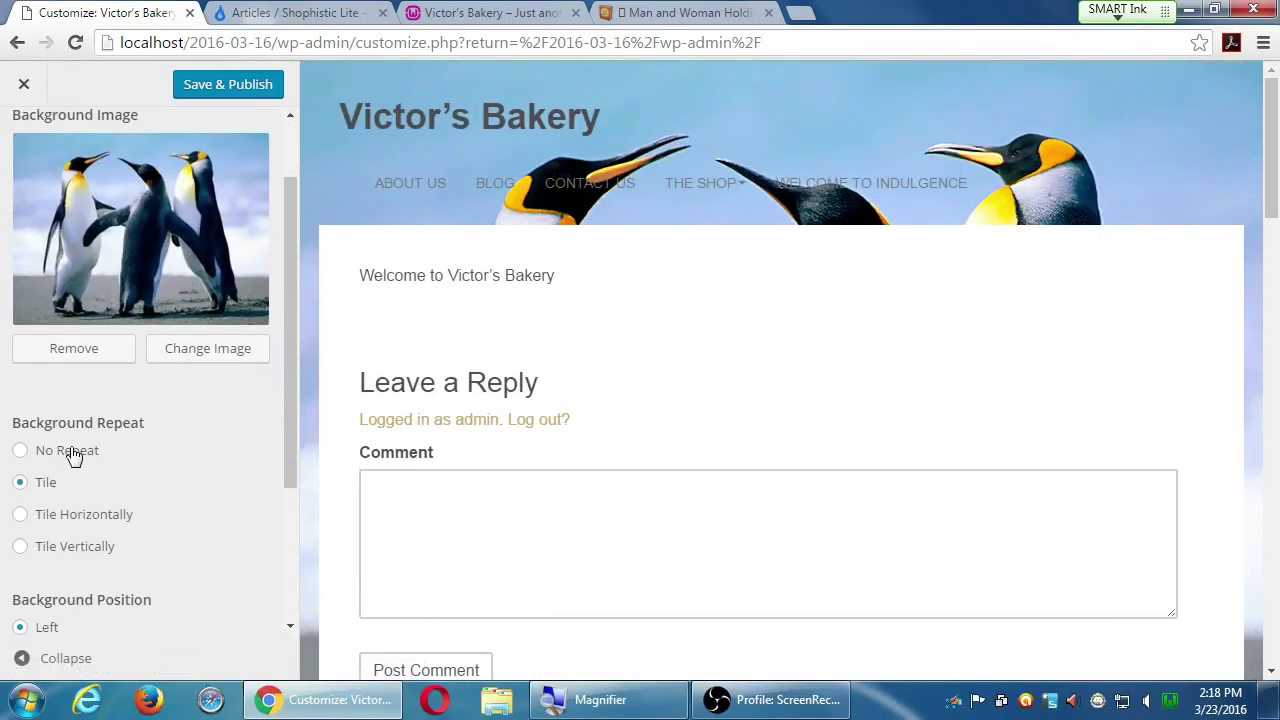
{"action": "scroll", "coordinate": [140, 534], "scroll_direction": "down", "scroll_amount": 2}
{"action": "scroll", "coordinate": [152, 530], "scroll_direction": "up", "scroll_amount": 1}
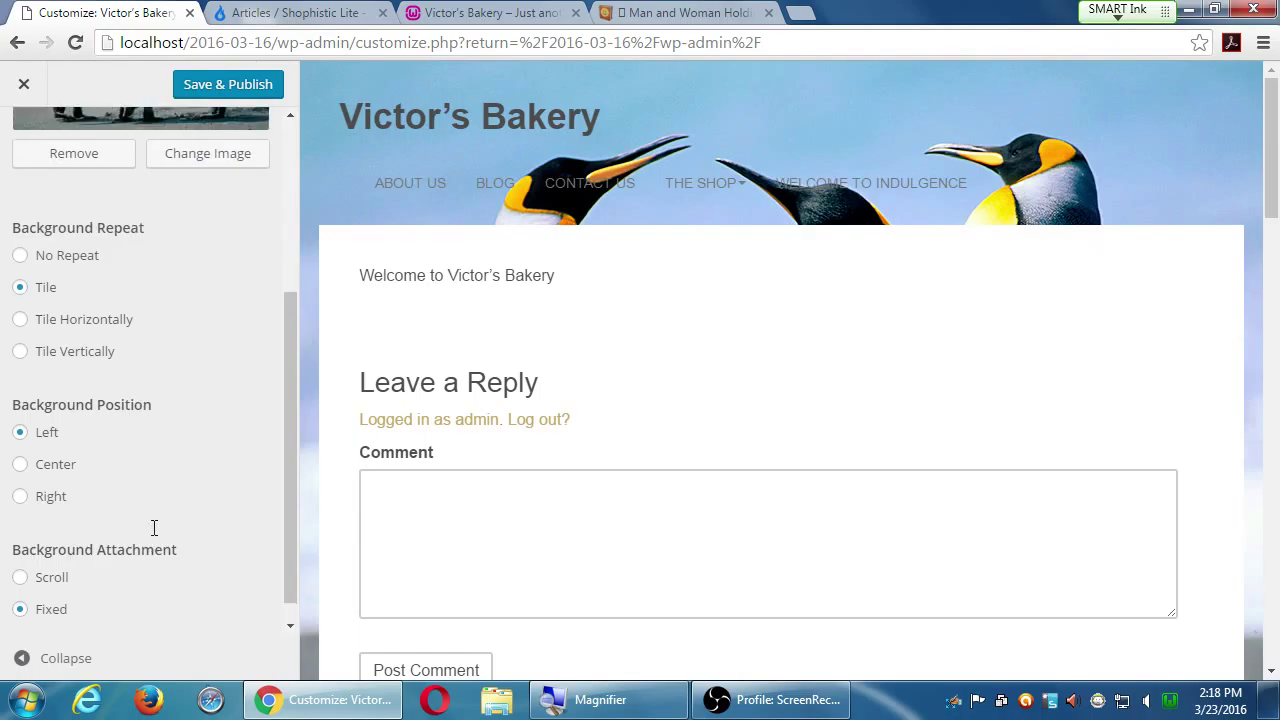
{"action": "scroll", "coordinate": [154, 534], "scroll_direction": "down", "scroll_amount": 1}
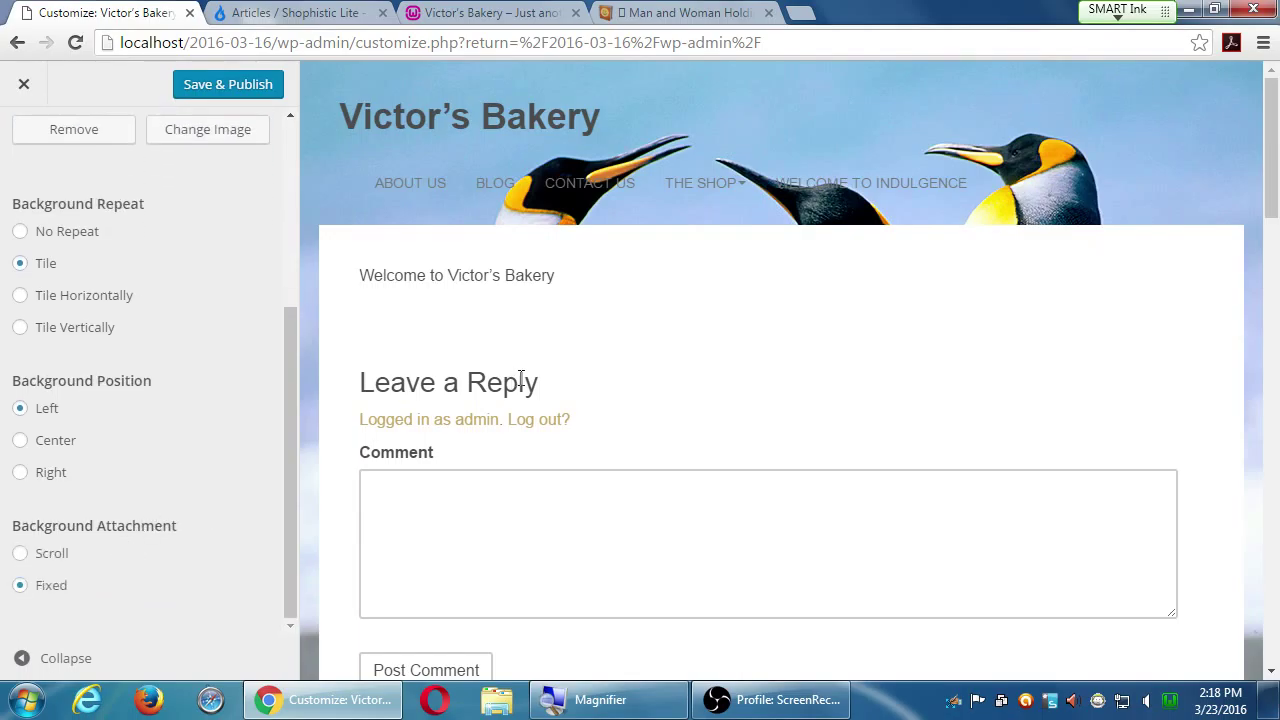
{"action": "scroll", "coordinate": [520, 380], "scroll_direction": "down", "scroll_amount": 2}
{"action": "scroll", "coordinate": [520, 376], "scroll_direction": "up", "scroll_amount": 2}
{"action": "scroll", "coordinate": [157, 278], "scroll_direction": "up", "scroll_amount": 3}
{"action": "left_click", "coordinate": [86, 437]}
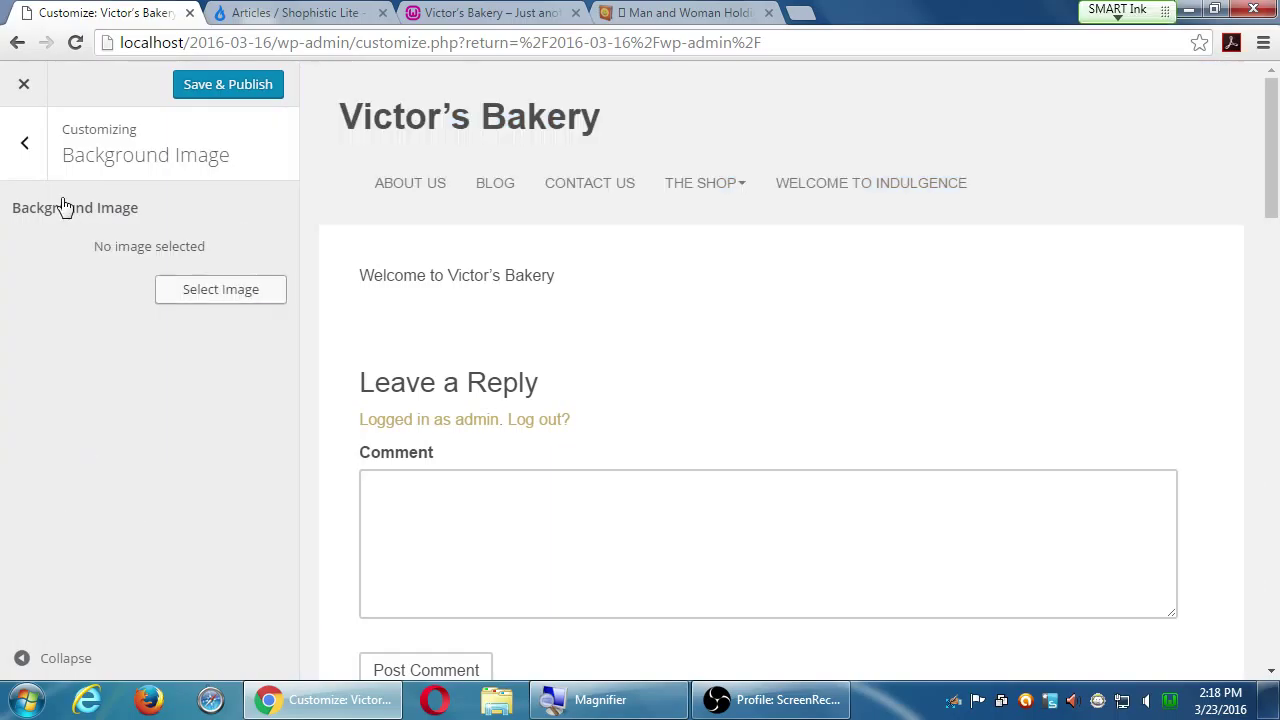
Assign the Main Menu to the Navigation Menu location in the customizer's menu settings.
{"action": "left_click", "coordinate": [24, 142]}
{"action": "left_click", "coordinate": [145, 552]}
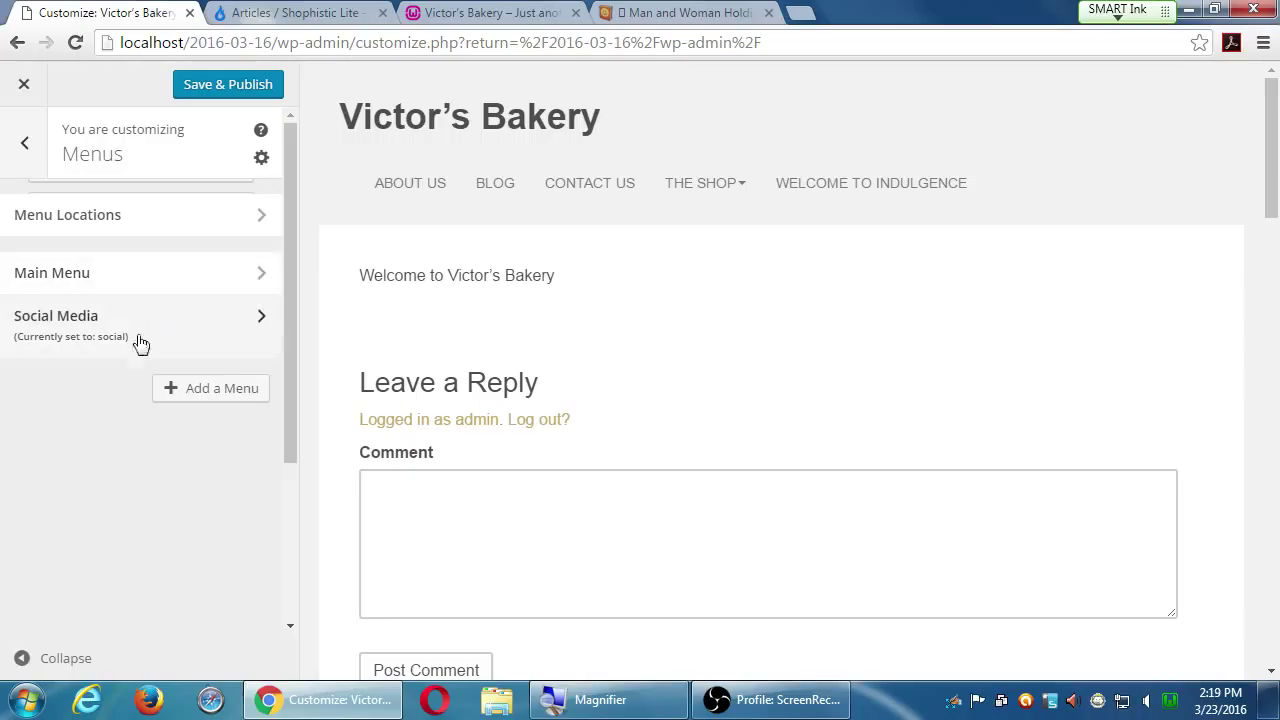
{"action": "left_click", "coordinate": [139, 272]}
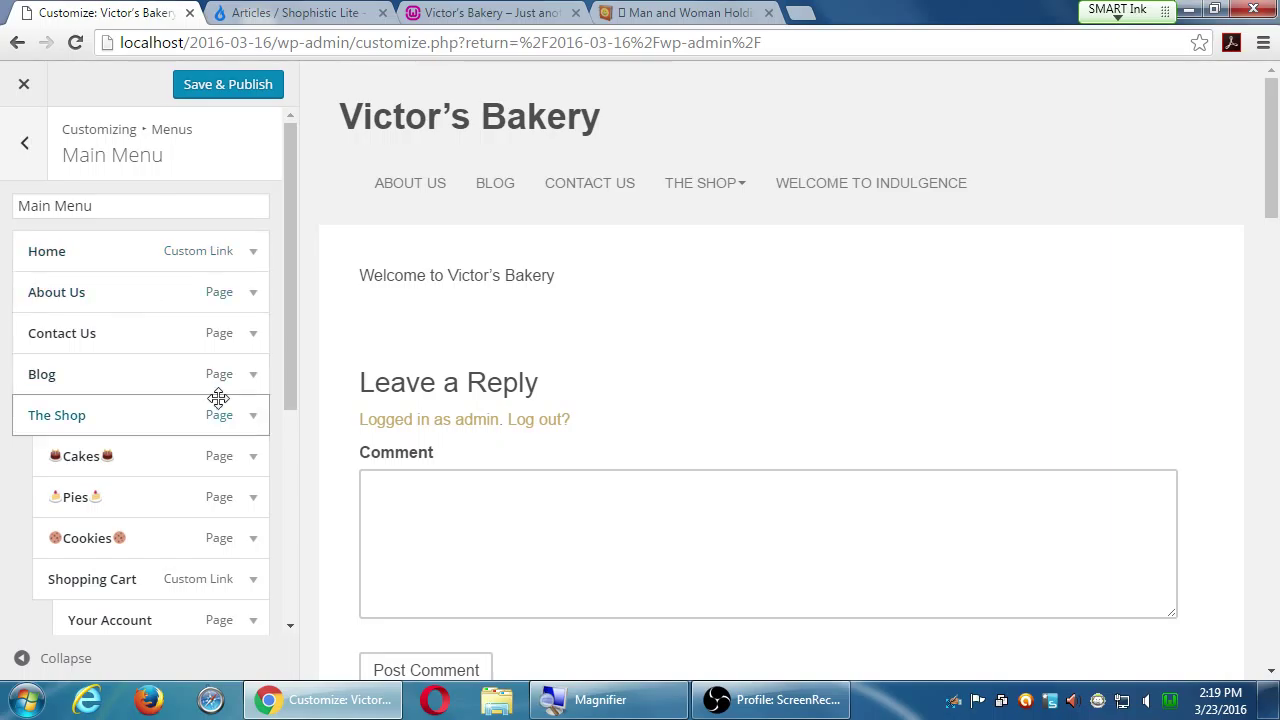
{"action": "left_click_drag", "start_coordinate": [293, 331], "coordinate": [265, 598]}
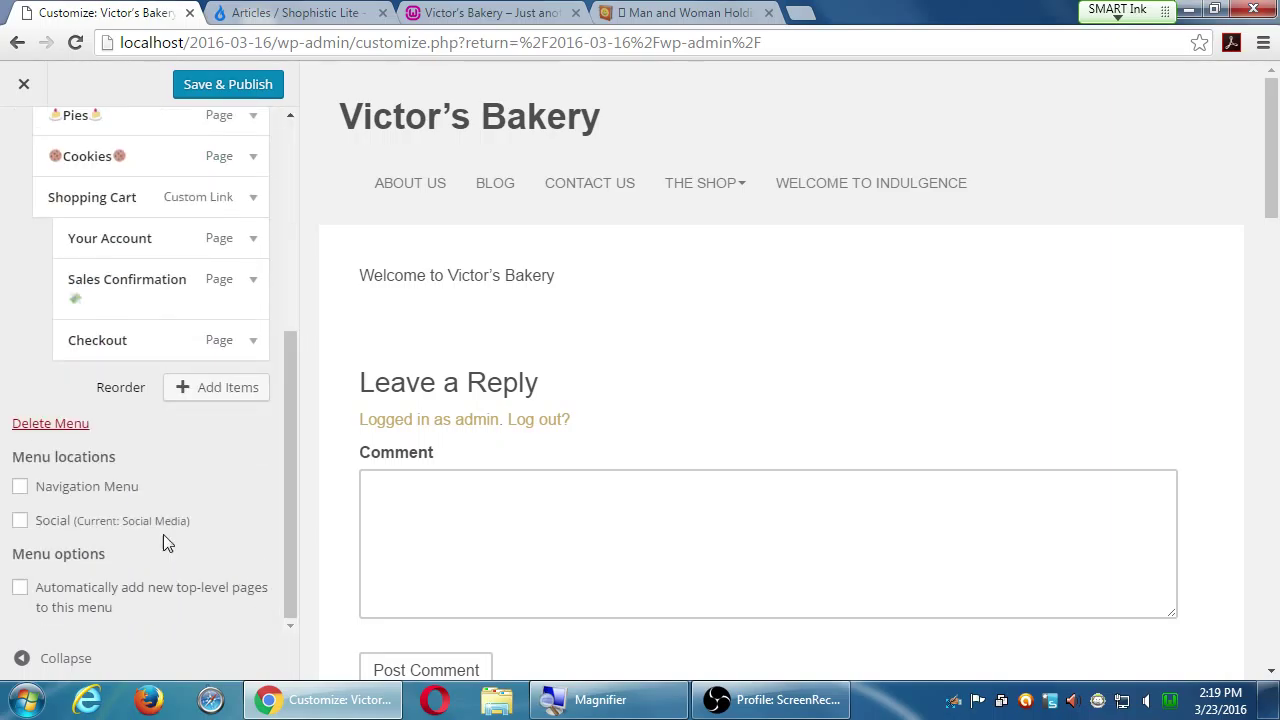
{"action": "left_click", "coordinate": [94, 490]}
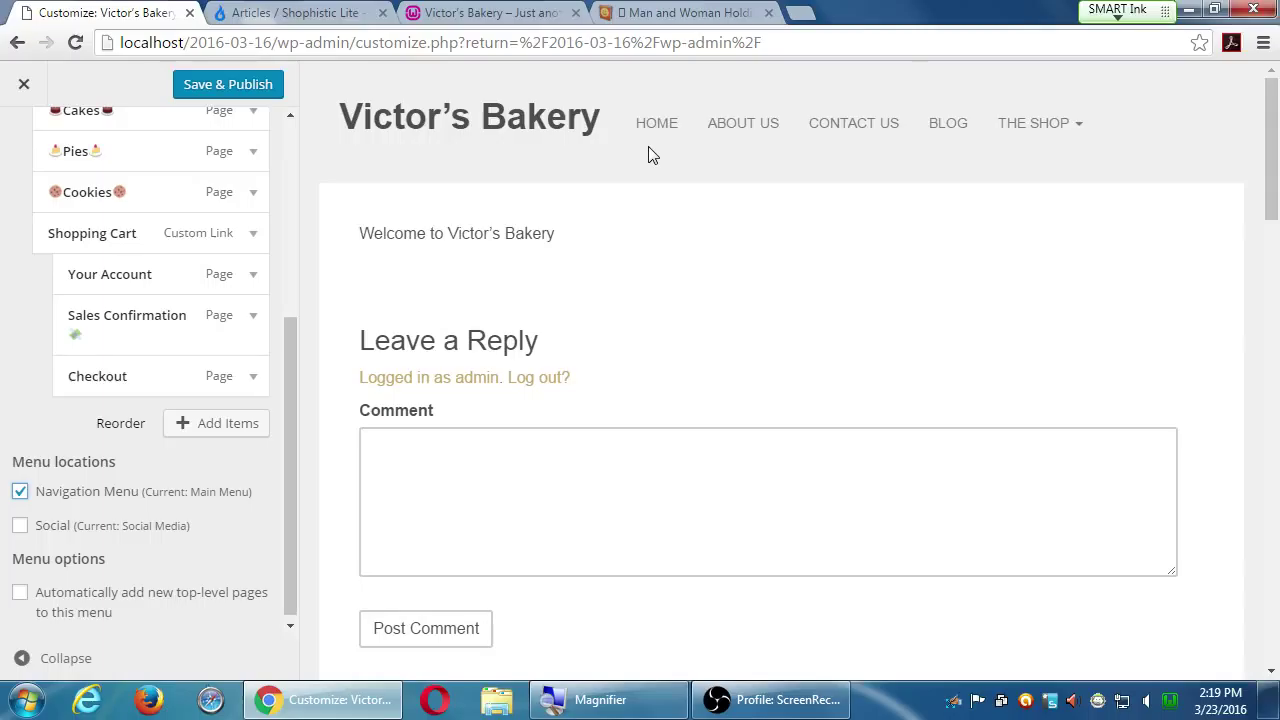
Review the Main Menu's items and location settings, and return to the customizer's section list.
{"action": "scroll", "coordinate": [189, 271], "scroll_direction": "up", "scroll_amount": 4}
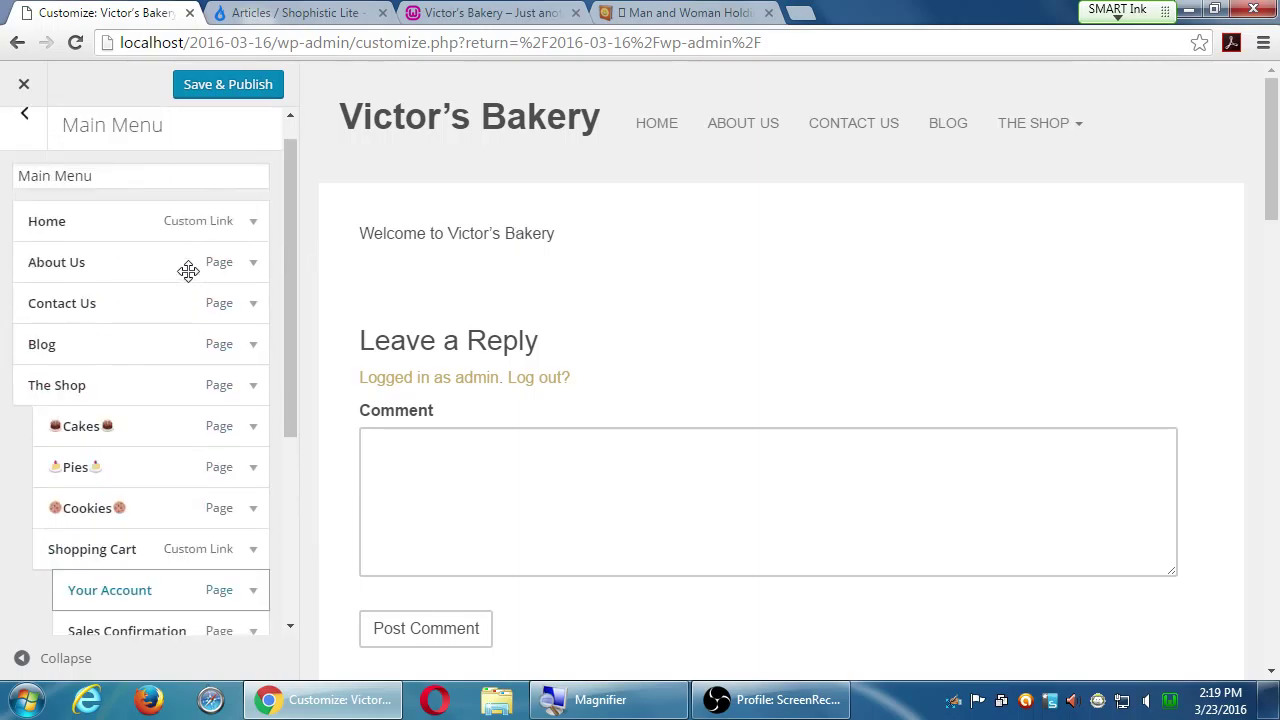
{"action": "scroll", "coordinate": [214, 400], "scroll_direction": "down", "scroll_amount": 3}
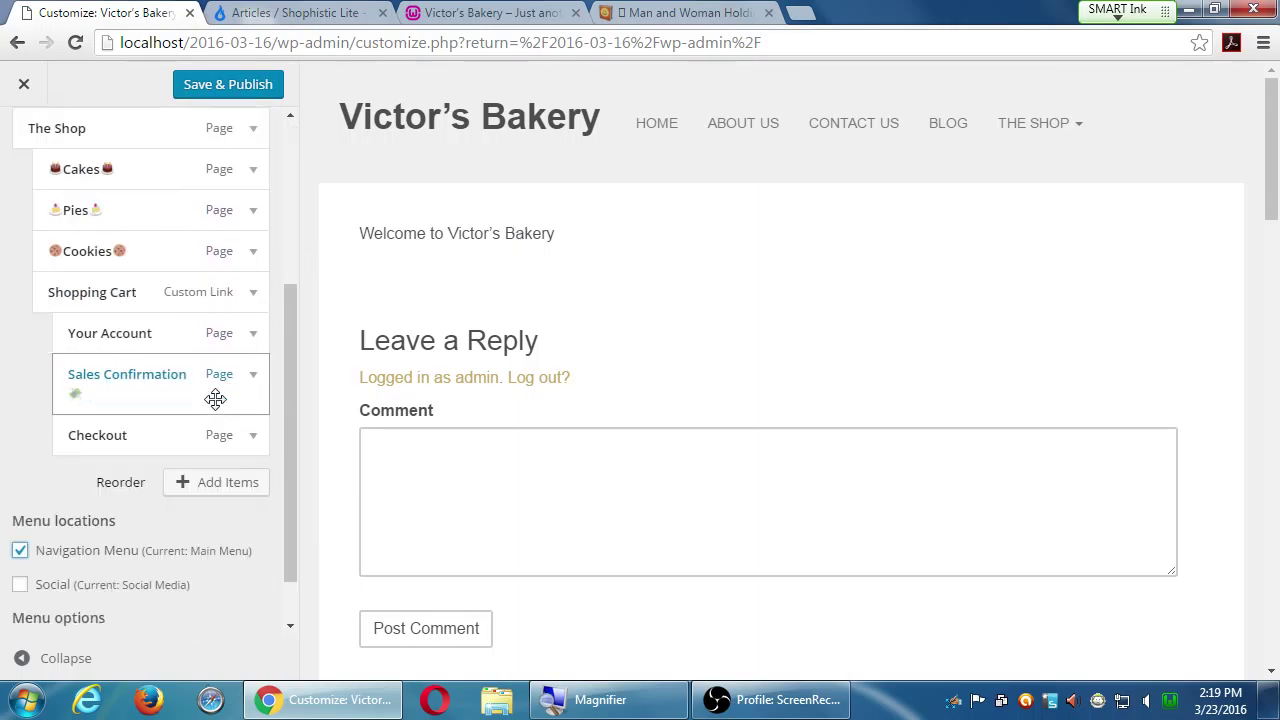
{"action": "scroll", "coordinate": [166, 351], "scroll_direction": "up", "scroll_amount": 3}
{"action": "scroll", "coordinate": [166, 351], "scroll_direction": "down", "scroll_amount": 4}
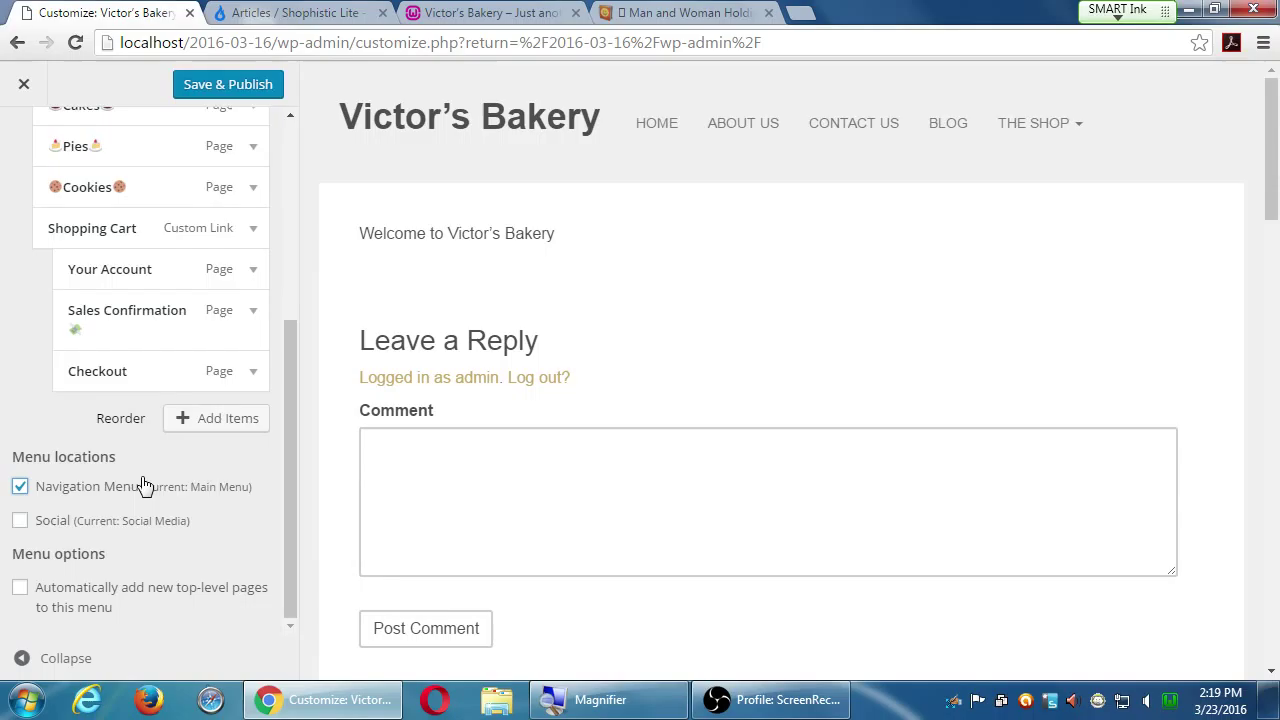
{"action": "scroll", "coordinate": [169, 455], "scroll_direction": "up", "scroll_amount": 3}
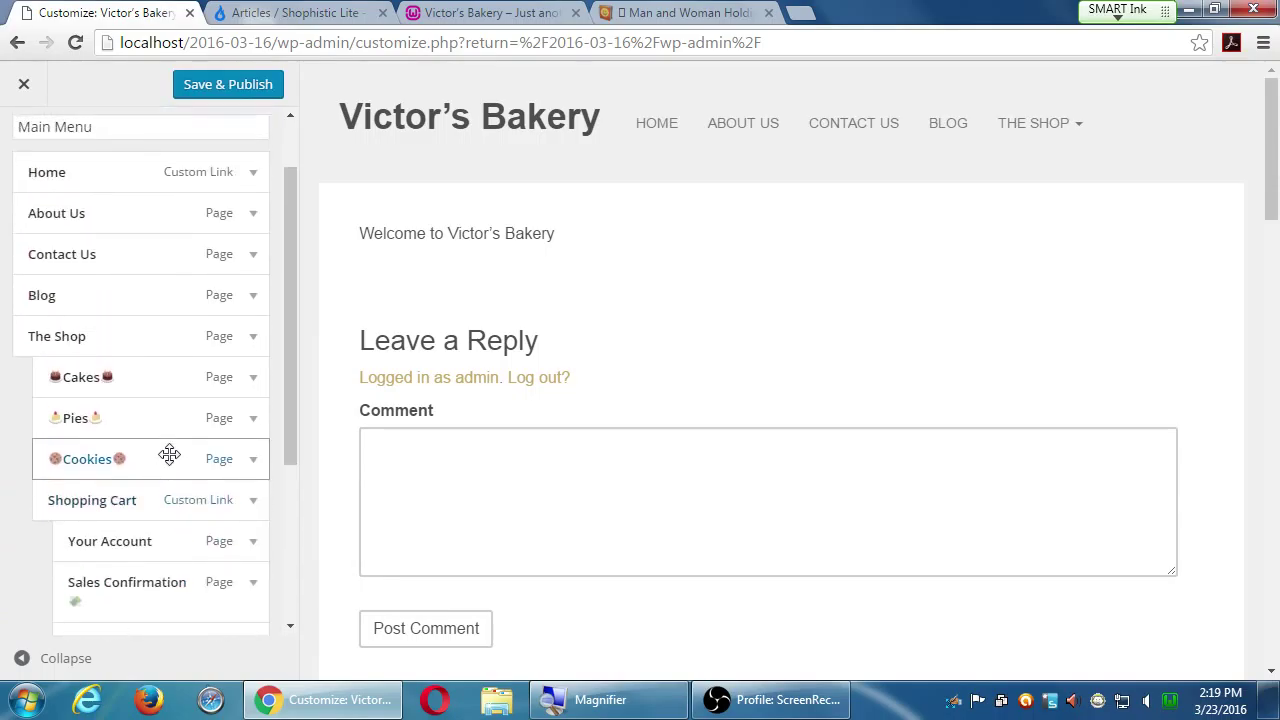
{"action": "scroll", "coordinate": [160, 400], "scroll_direction": "up", "scroll_amount": 2}
{"action": "left_click", "coordinate": [28, 143]}
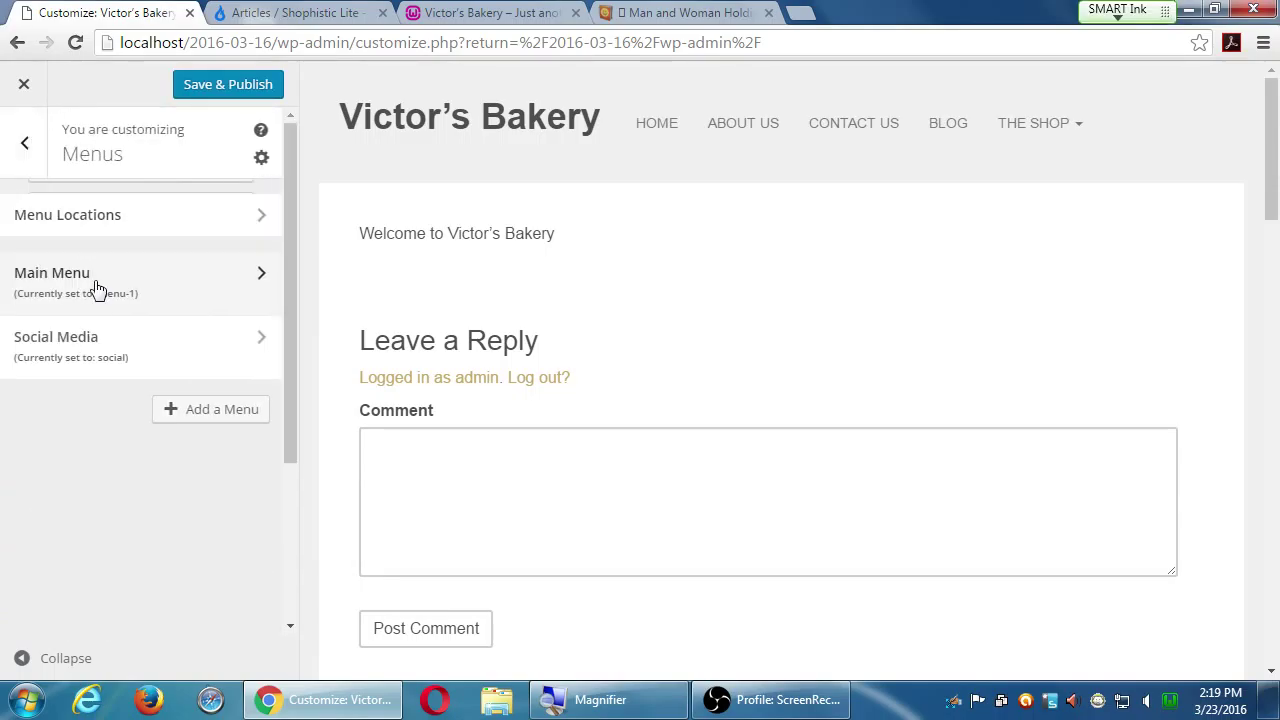
{"action": "left_click", "coordinate": [18, 141]}
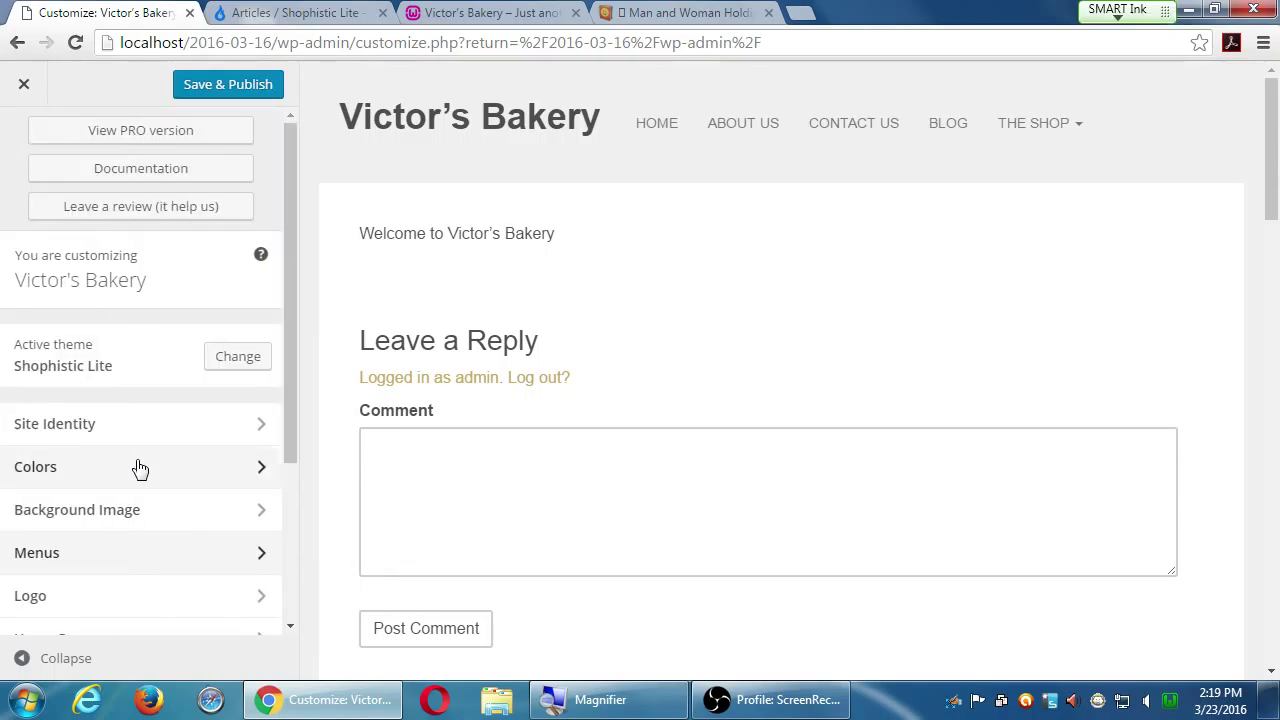
Check the theme's Logo settings and follow the PRO version link to the Shophistic Lite product page.
{"action": "scroll", "coordinate": [140, 468], "scroll_direction": "down", "scroll_amount": 2}
{"action": "left_click", "coordinate": [123, 426]}
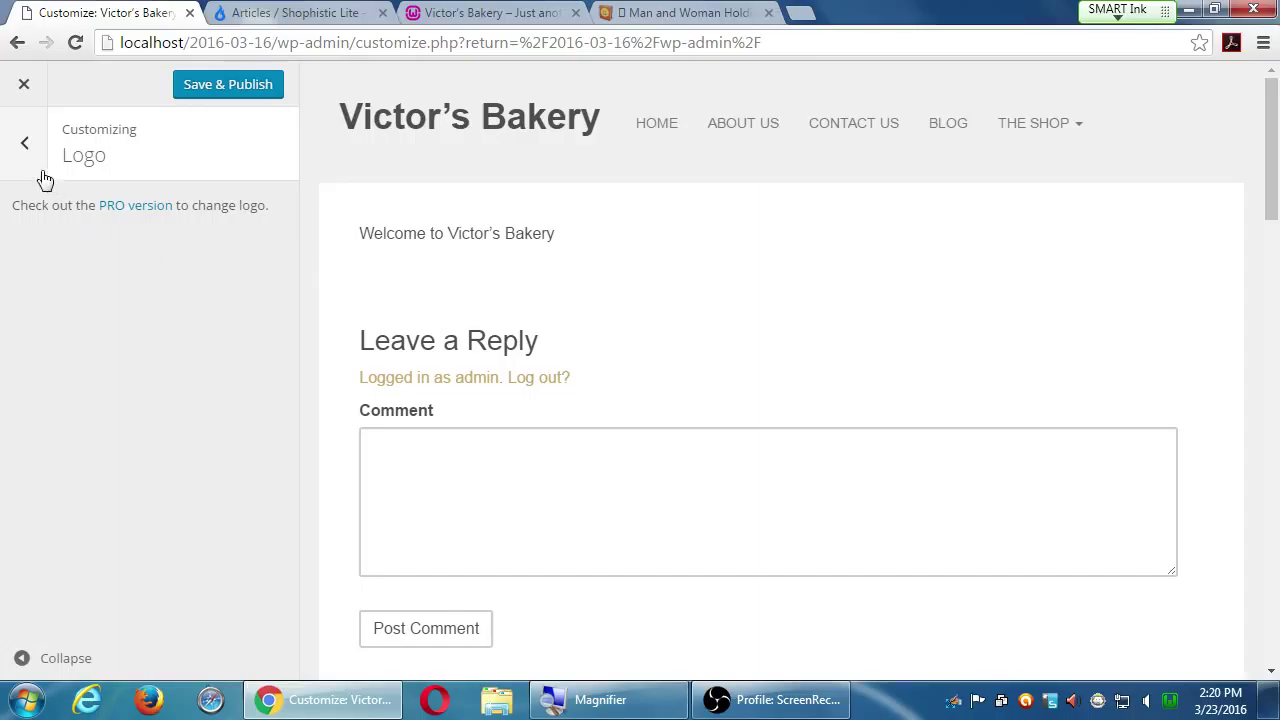
{"action": "left_click", "coordinate": [134, 214]}
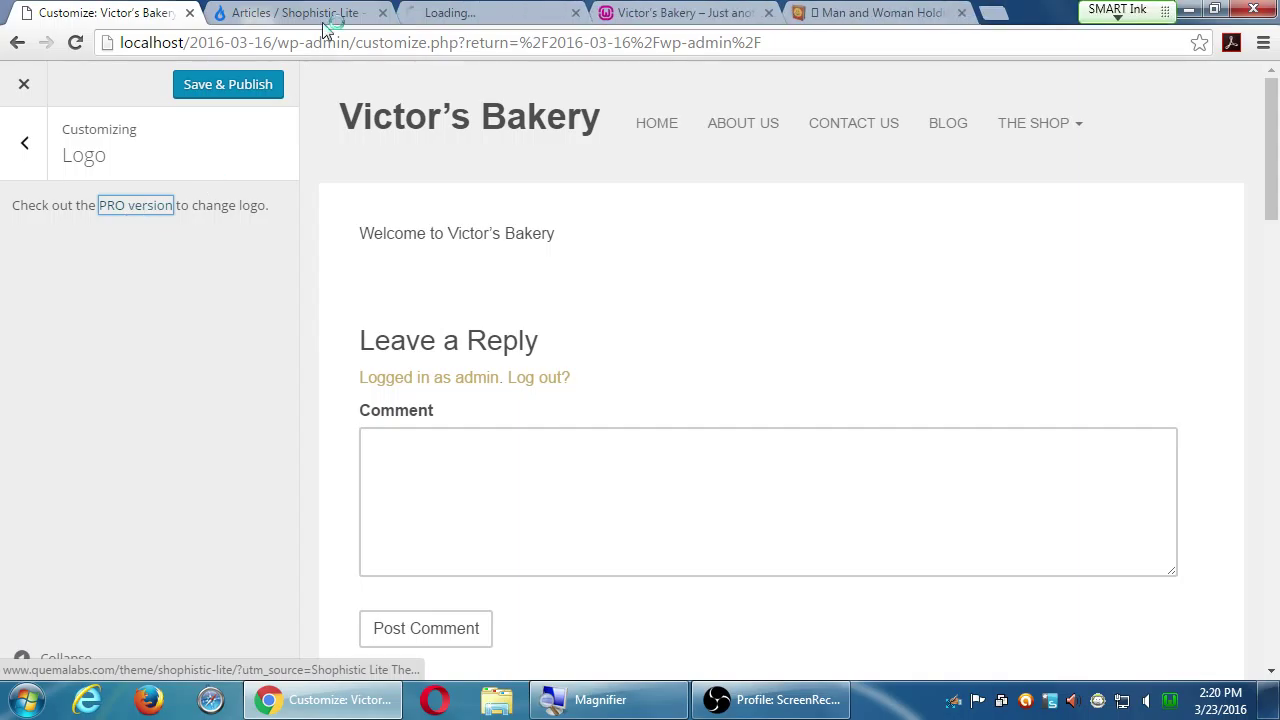
{"action": "left_click", "coordinate": [453, 10]}
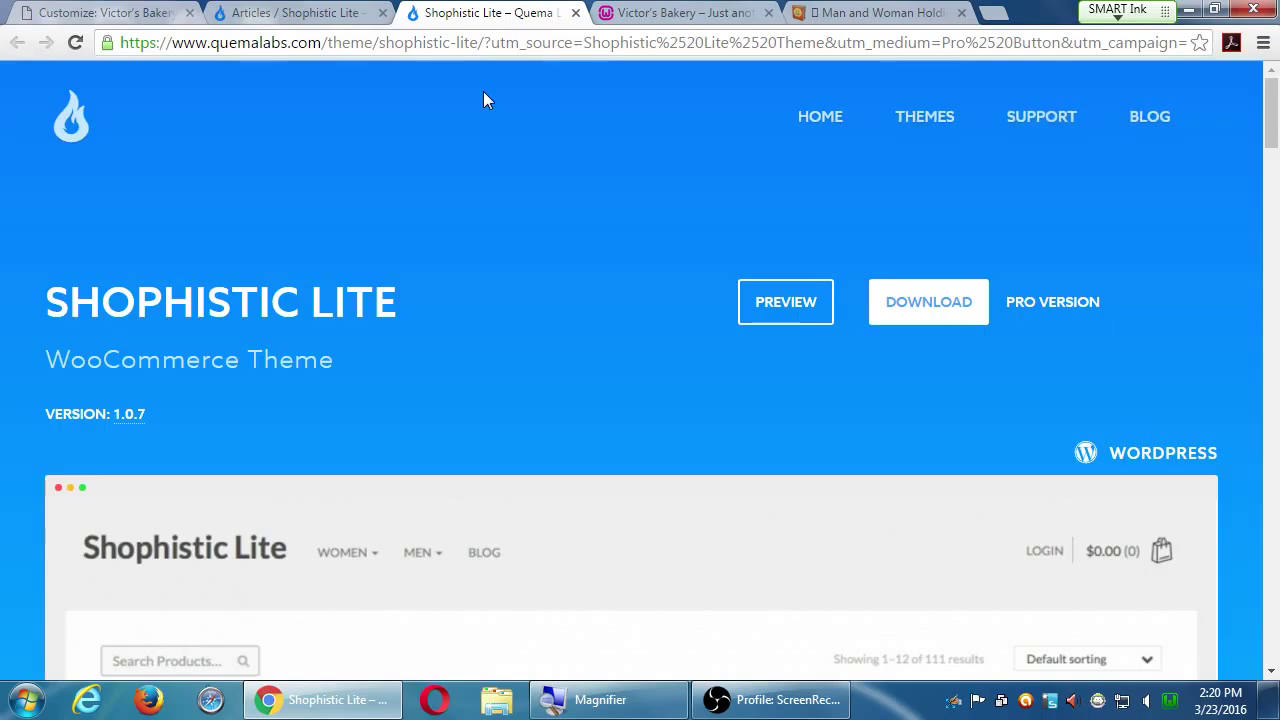
Examine the product page's feature comparison and pricing for the Free and Pro versions of the theme.
{"action": "scroll", "coordinate": [502, 186], "scroll_direction": "down", "scroll_amount": 1}
{"action": "scroll", "coordinate": [560, 275], "scroll_direction": "down", "scroll_amount": 1}
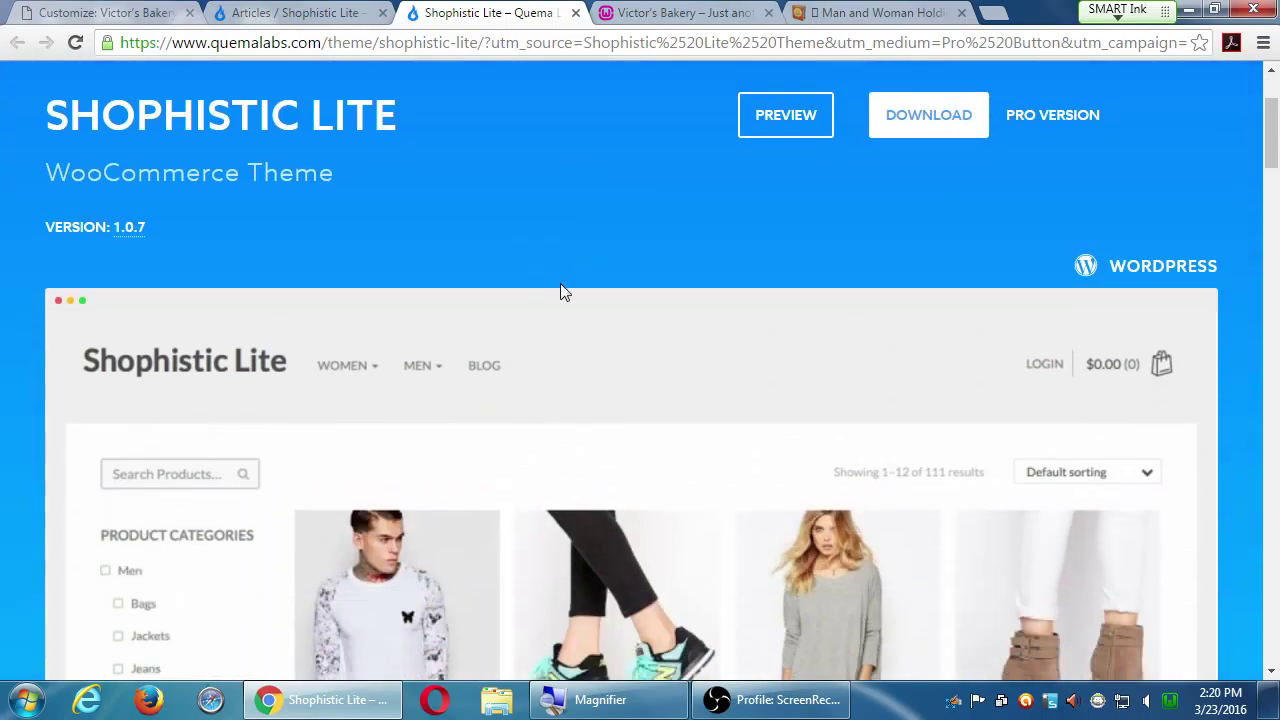
{"action": "scroll", "coordinate": [565, 289], "scroll_direction": "down", "scroll_amount": 10}
{"action": "scroll", "coordinate": [570, 289], "scroll_direction": "down", "scroll_amount": 10}
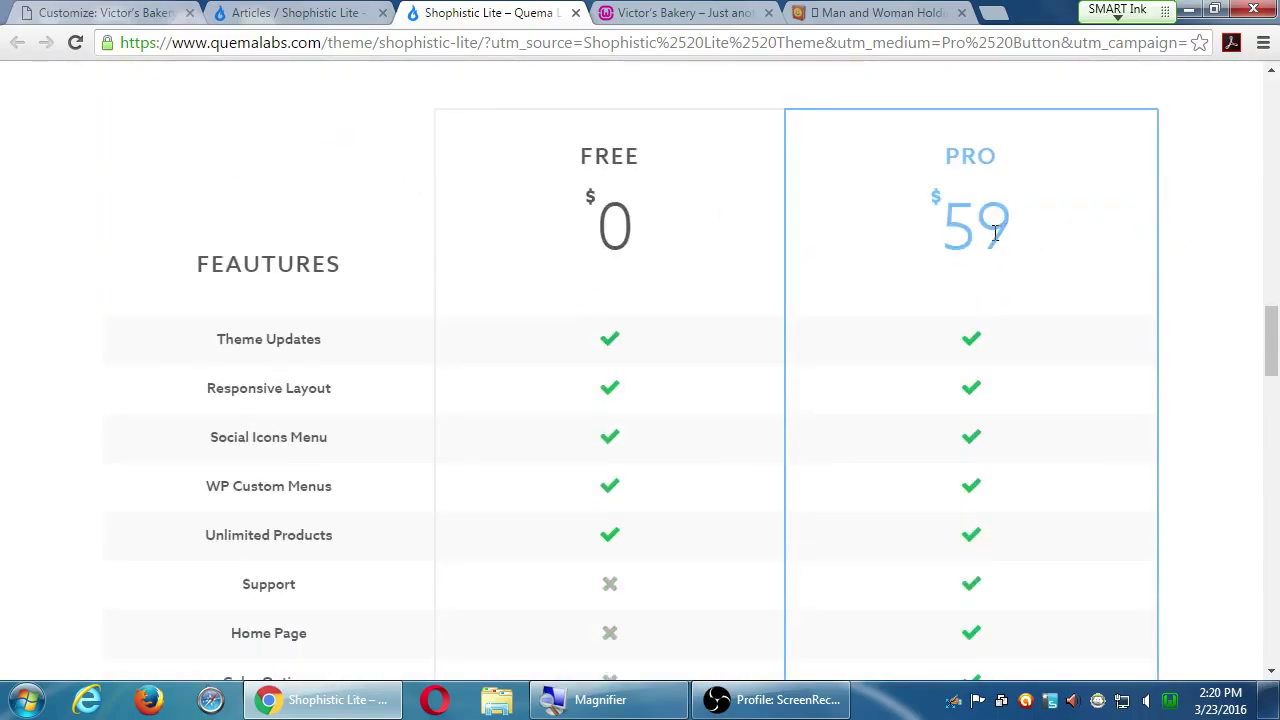
{"action": "left_click_drag", "start_coordinate": [1274, 340], "coordinate": [1274, 375]}
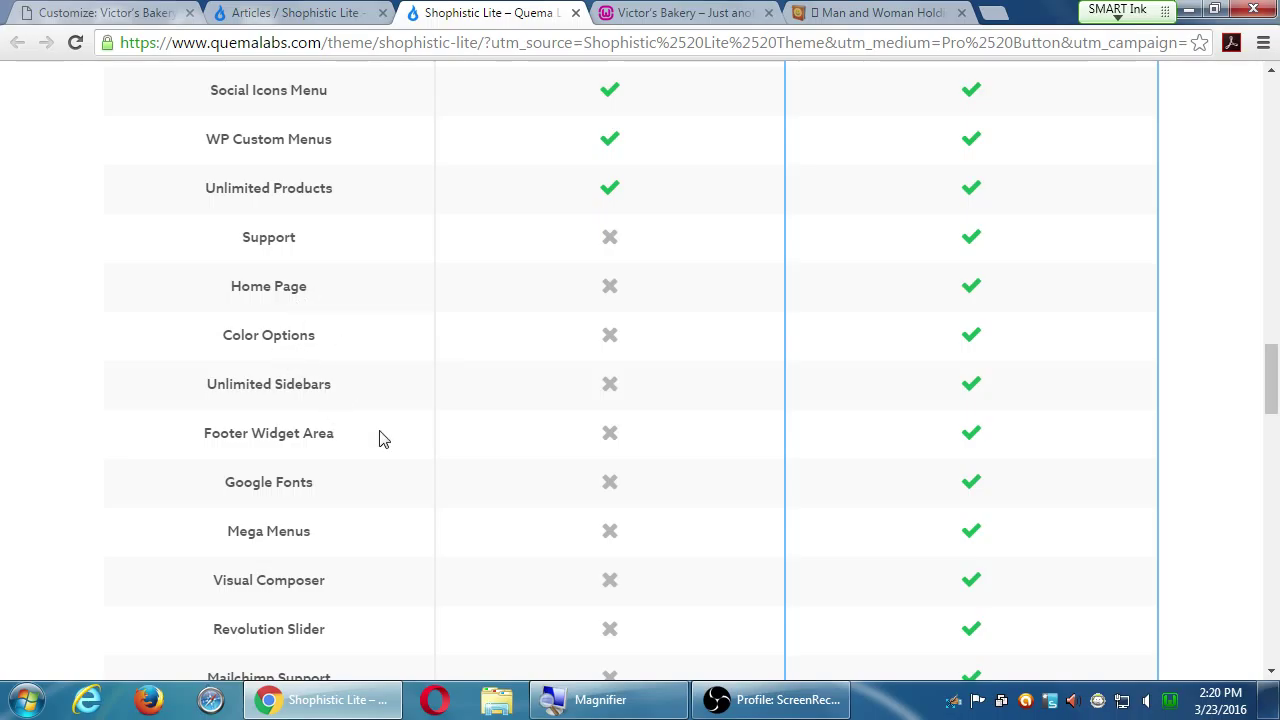
{"action": "scroll", "coordinate": [380, 437], "scroll_direction": "up", "scroll_amount": 6}
{"action": "left_click_drag", "start_coordinate": [1043, 465], "coordinate": [921, 482]}
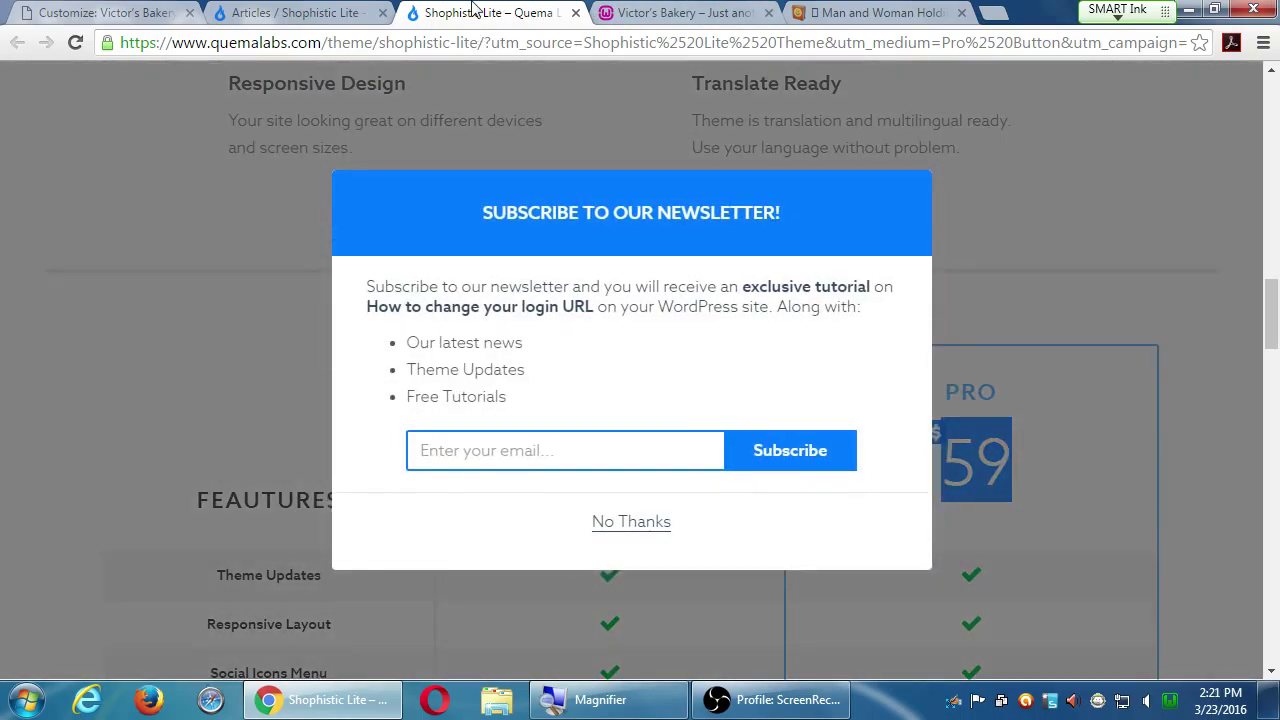
Close the theme's product page, return to the customizer and publish the changes.
{"action": "left_click", "coordinate": [324, 4]}
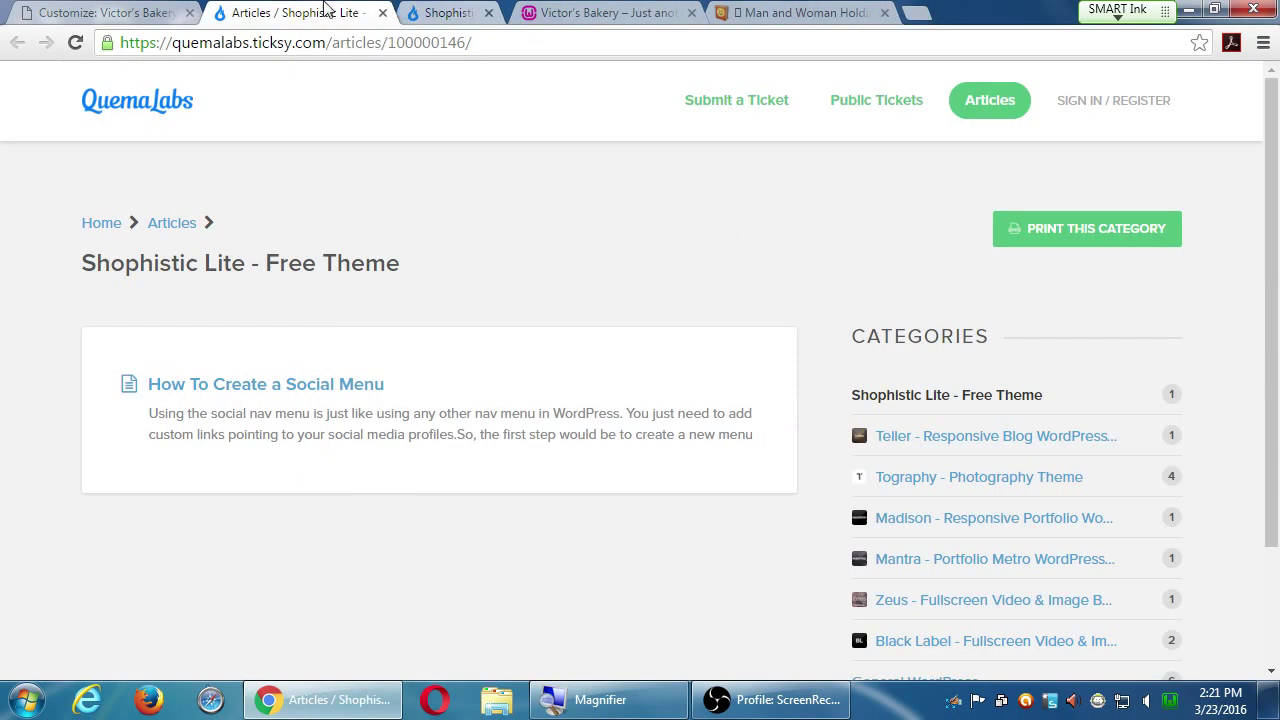
{"action": "left_click", "coordinate": [149, 10]}
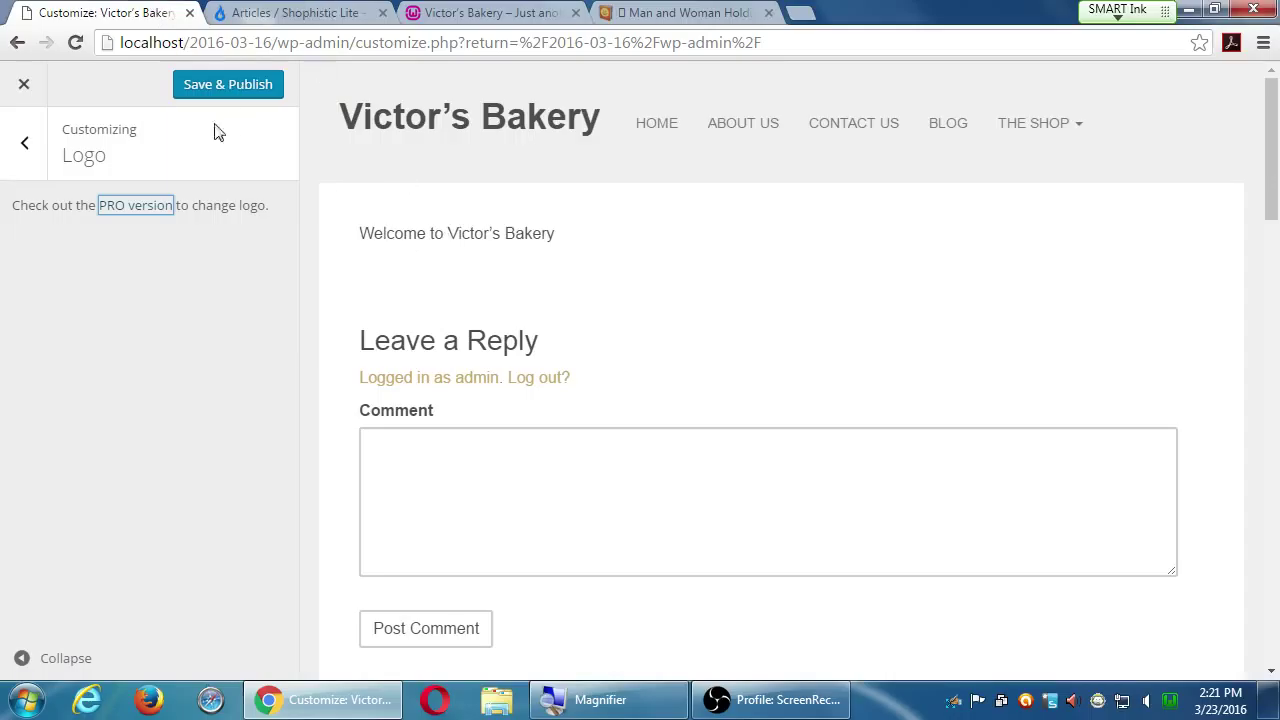
{"action": "left_click", "coordinate": [26, 144]}
{"action": "scroll", "coordinate": [134, 406], "scroll_direction": "down", "scroll_amount": 1}
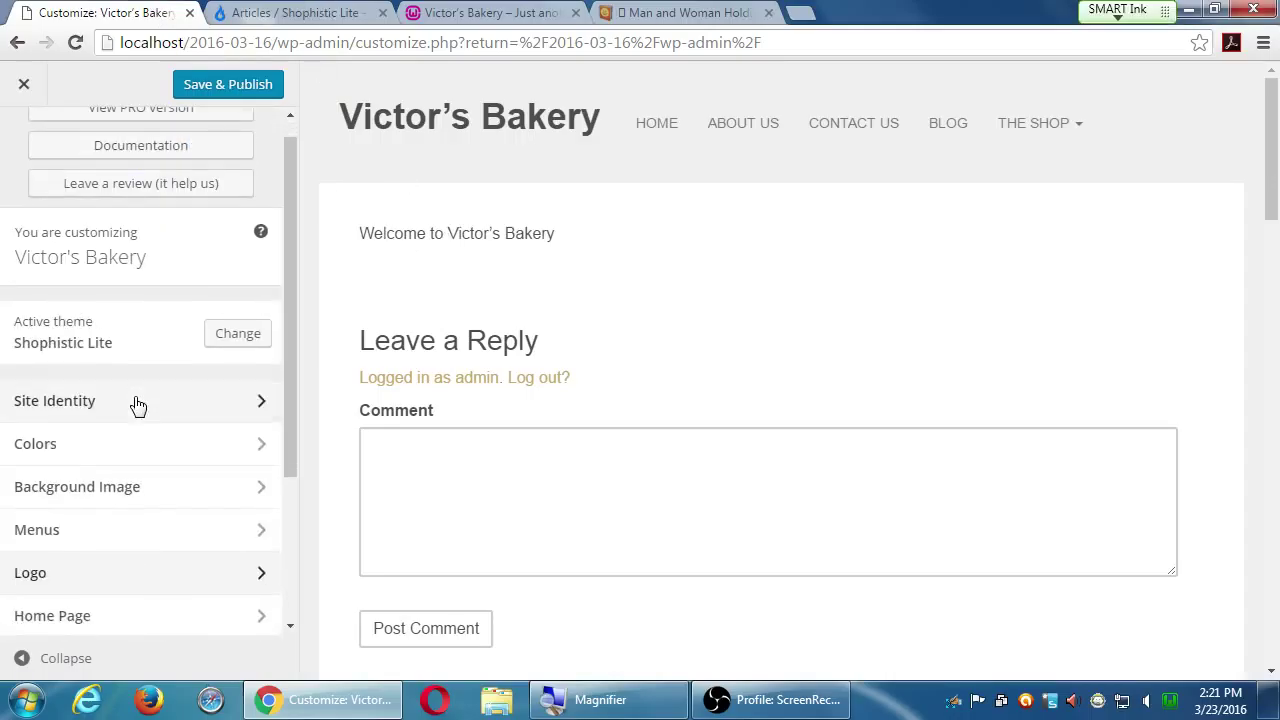
{"action": "left_click", "coordinate": [91, 574]}
{"action": "left_click", "coordinate": [230, 88]}
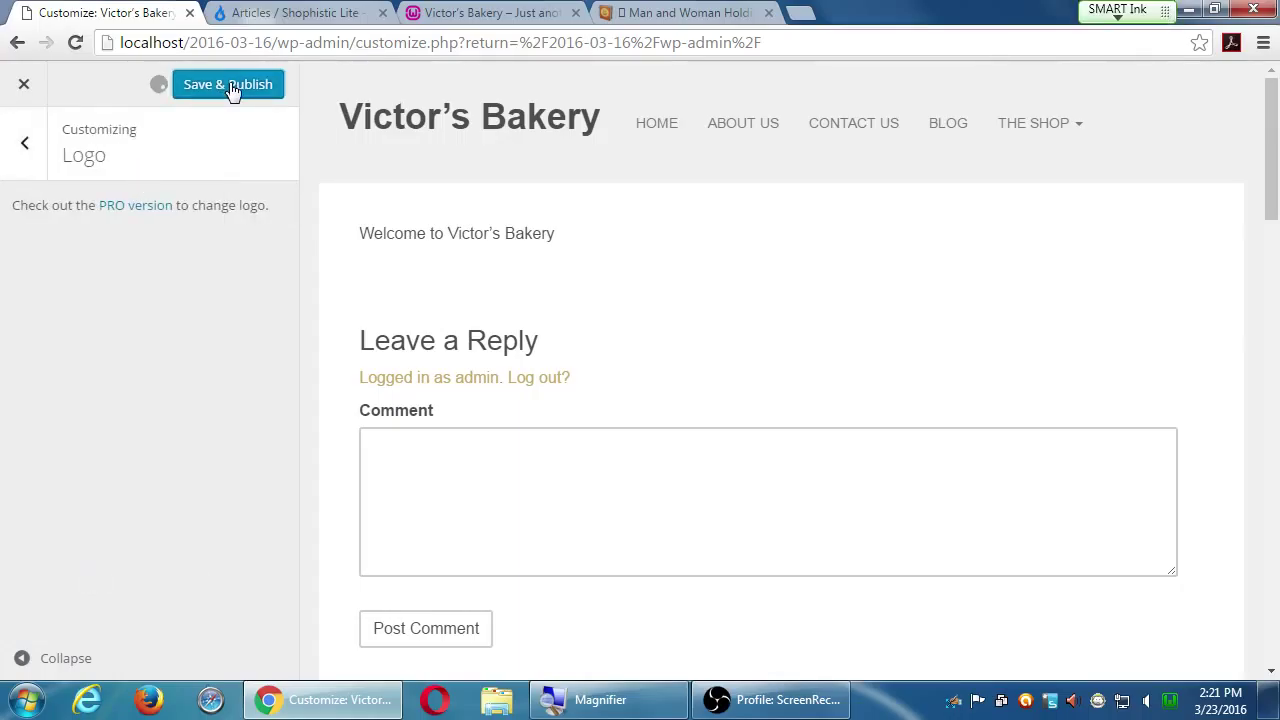
Leave the customizer for the dashboard and open the theme editor for Shophistic Lite.
{"action": "left_click", "coordinate": [26, 86]}
{"action": "mouse_move", "coordinate": [95, 476]}
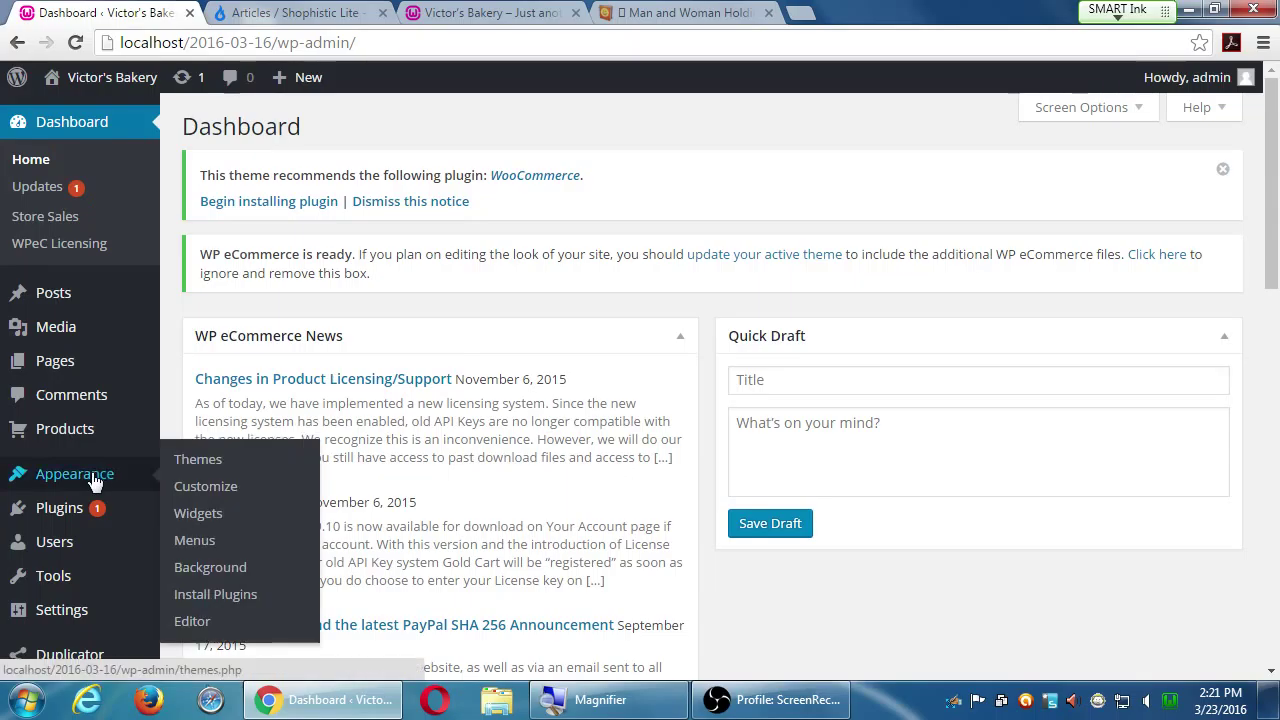
{"action": "left_click", "coordinate": [204, 633]}
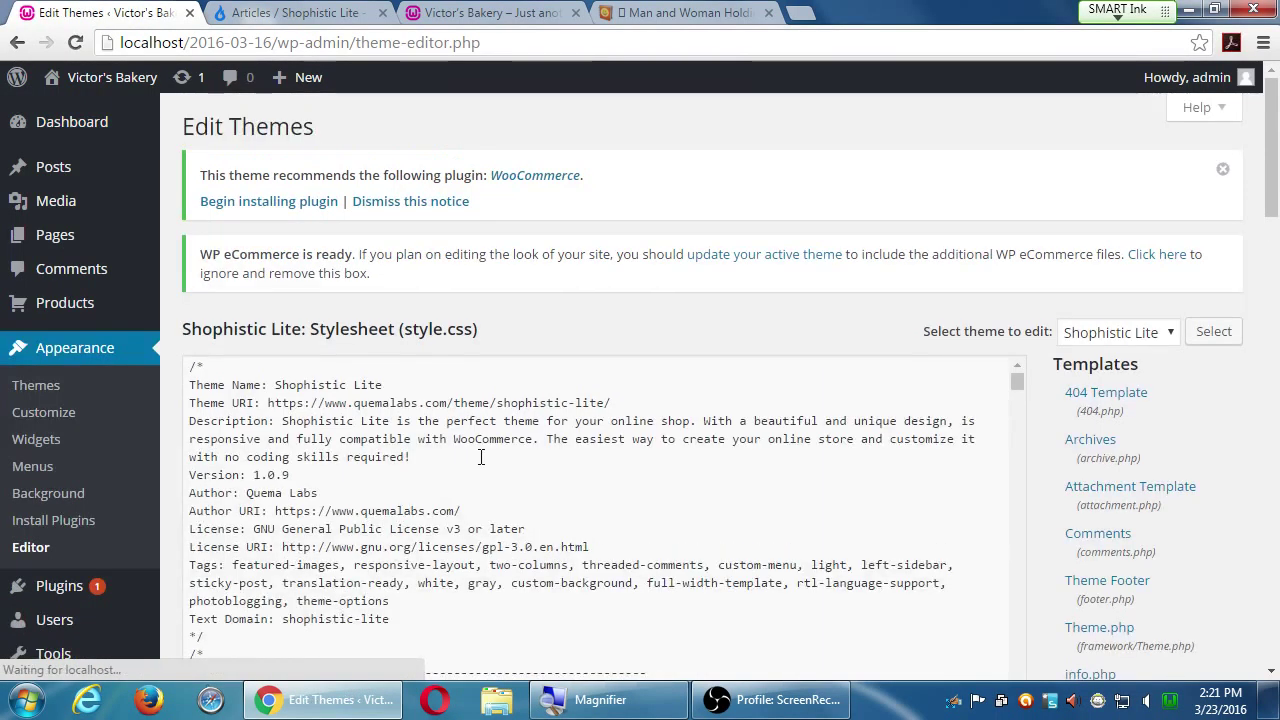
Look through the code of the Shophistic Lite stylesheet (style.css) in the theme editor.
{"action": "scroll", "coordinate": [483, 464], "scroll_direction": "down", "scroll_amount": 15}
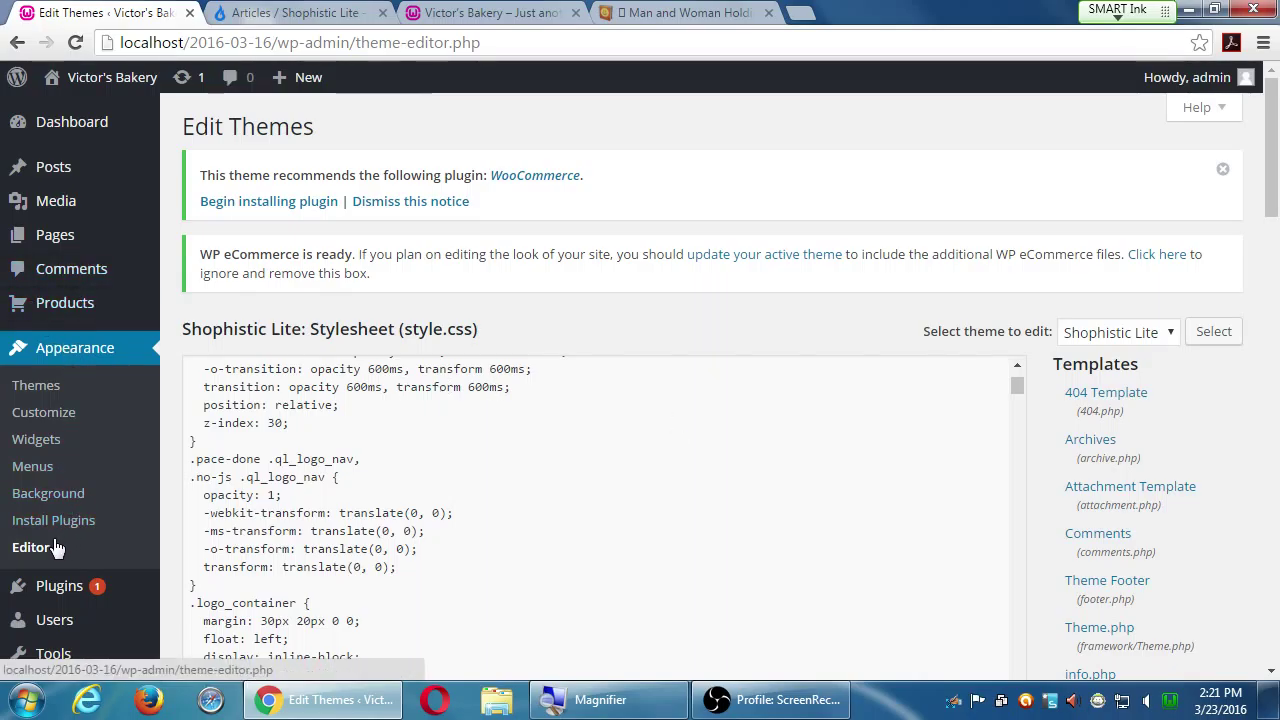
{"action": "scroll", "coordinate": [236, 476], "scroll_direction": "down", "scroll_amount": 1}
{"action": "scroll", "coordinate": [1265, 514], "scroll_direction": "down", "scroll_amount": 2}
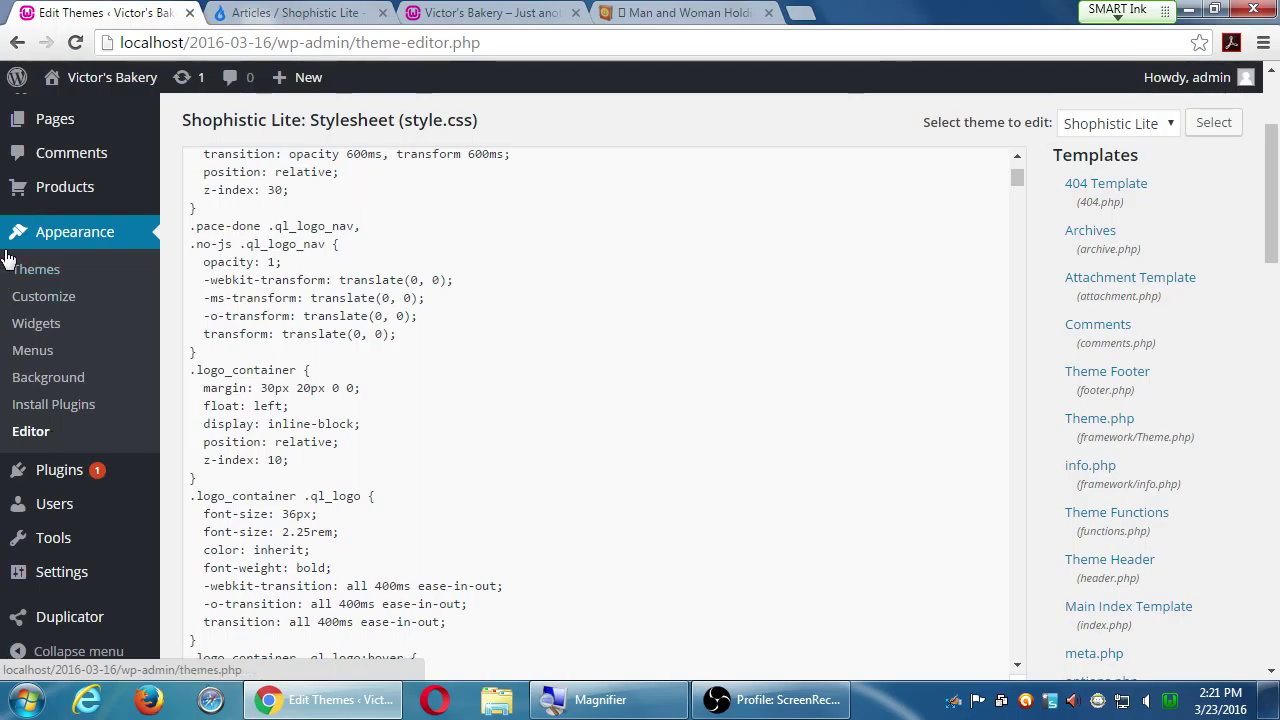
{"action": "left_click", "coordinate": [50, 298]}
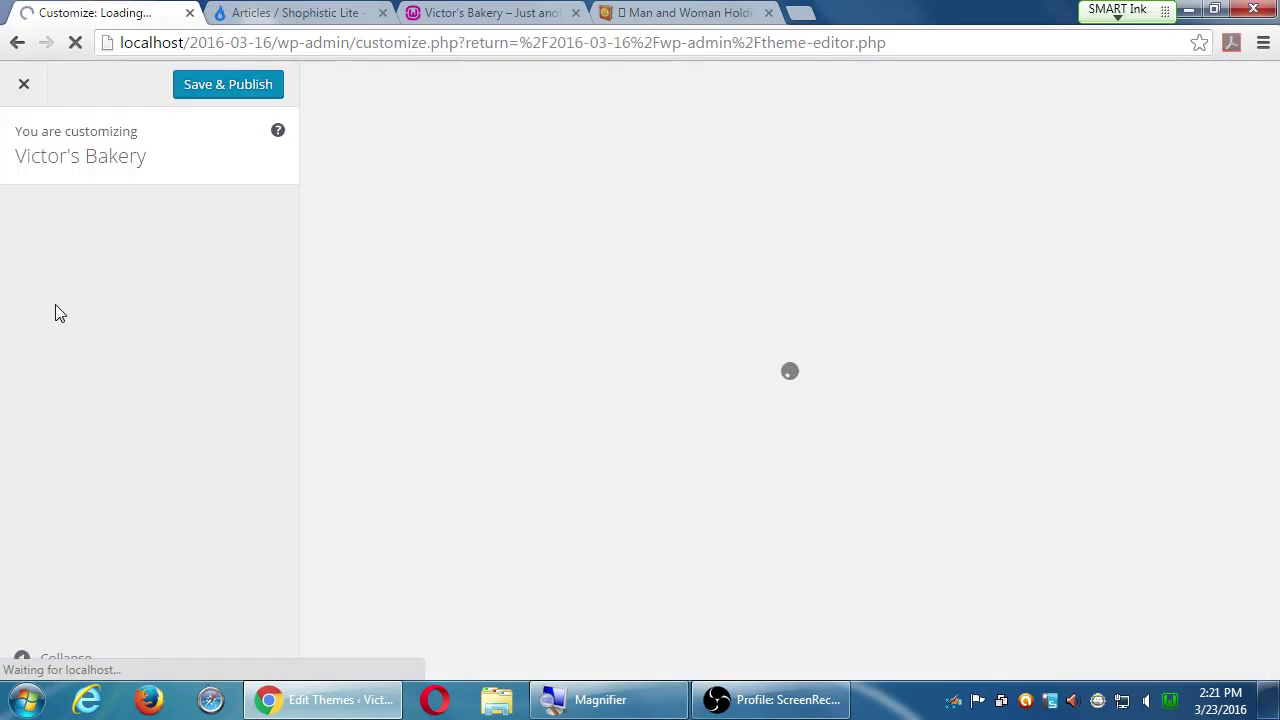
{"action": "scroll", "coordinate": [146, 386], "scroll_direction": "down", "scroll_amount": 3}
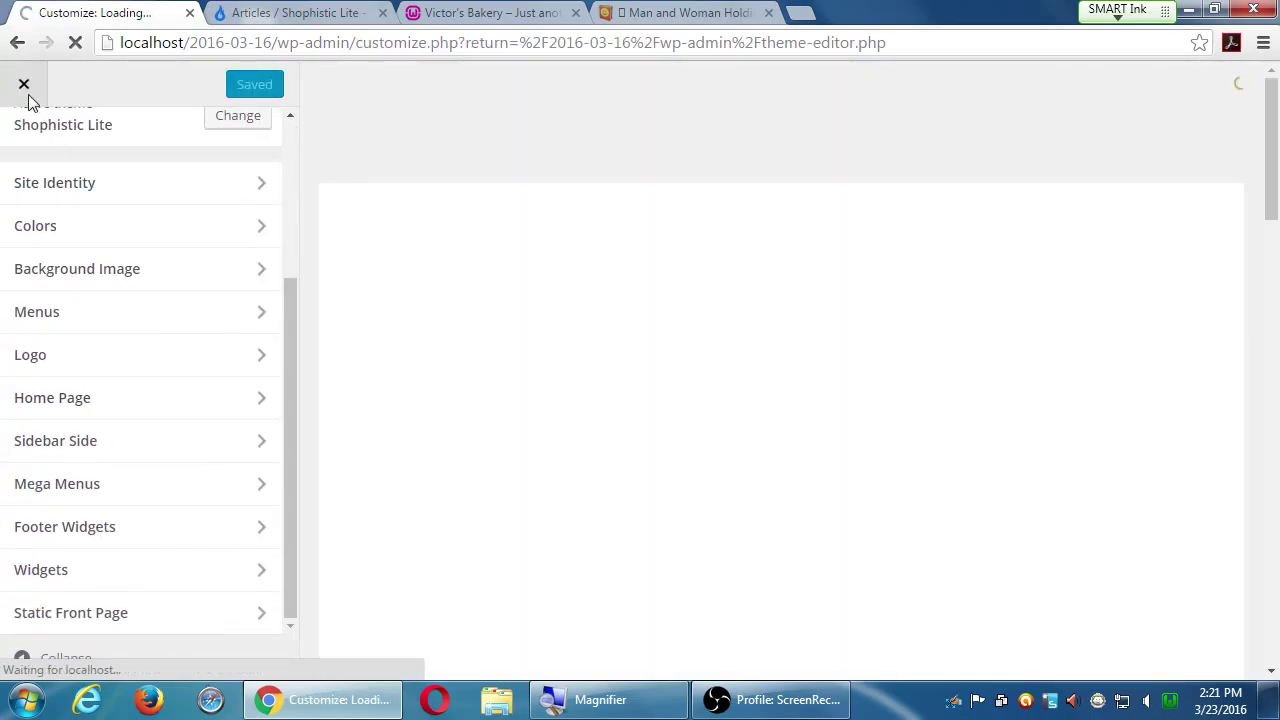
{"action": "key", "text": "alt+Left"}
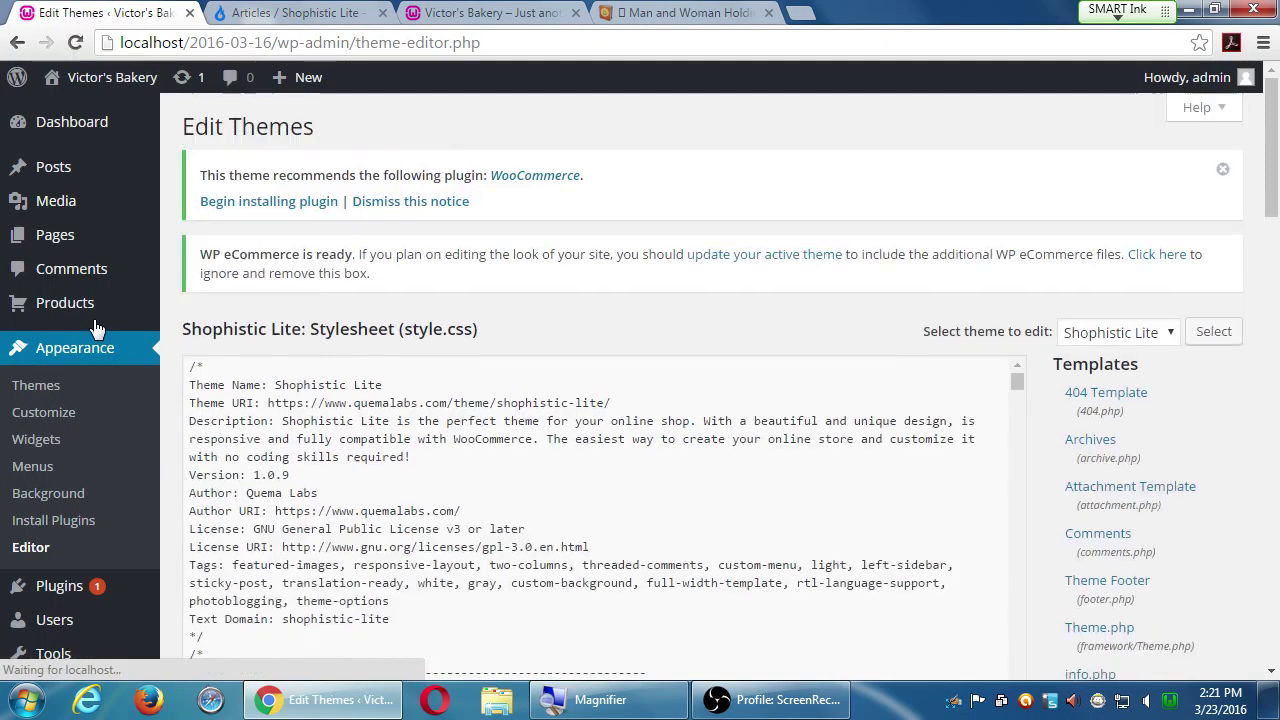
Open the theme customizer and check its Home Page and Sidebar Side settings.
{"action": "mouse_move", "coordinate": [96, 329]}
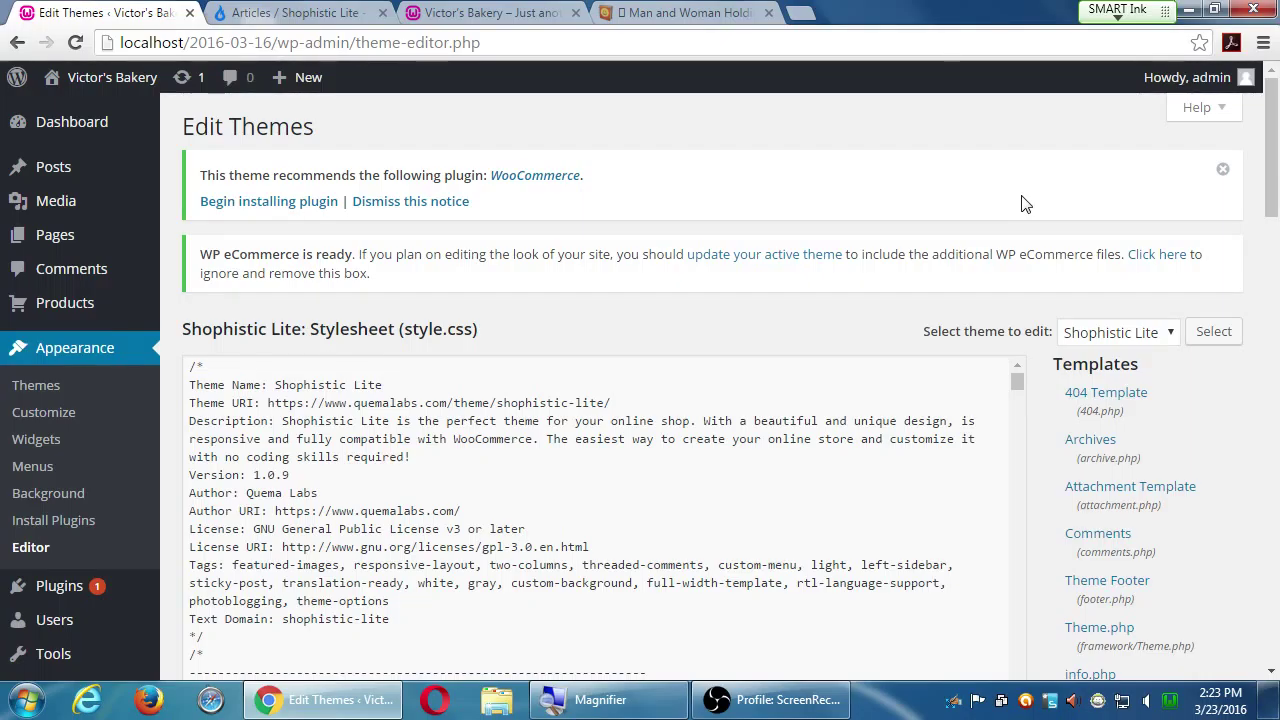
{"action": "left_click", "coordinate": [68, 413]}
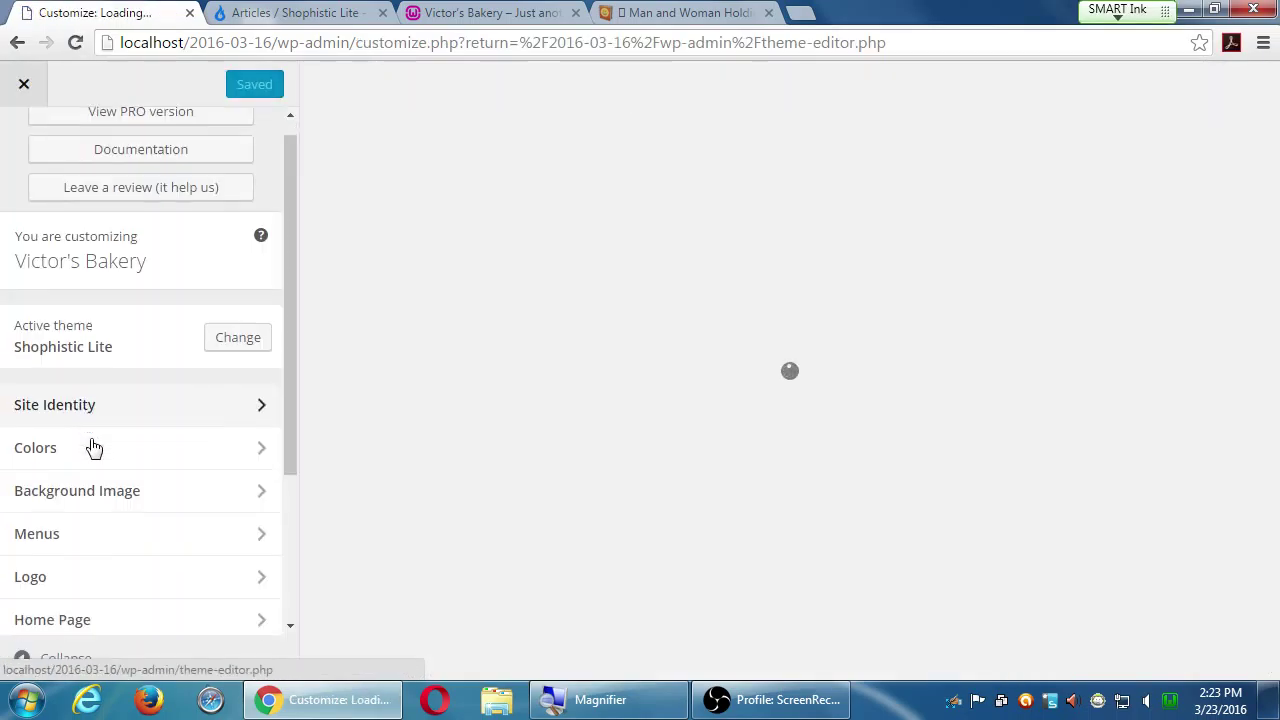
{"action": "scroll", "coordinate": [93, 447], "scroll_direction": "down", "scroll_amount": 3}
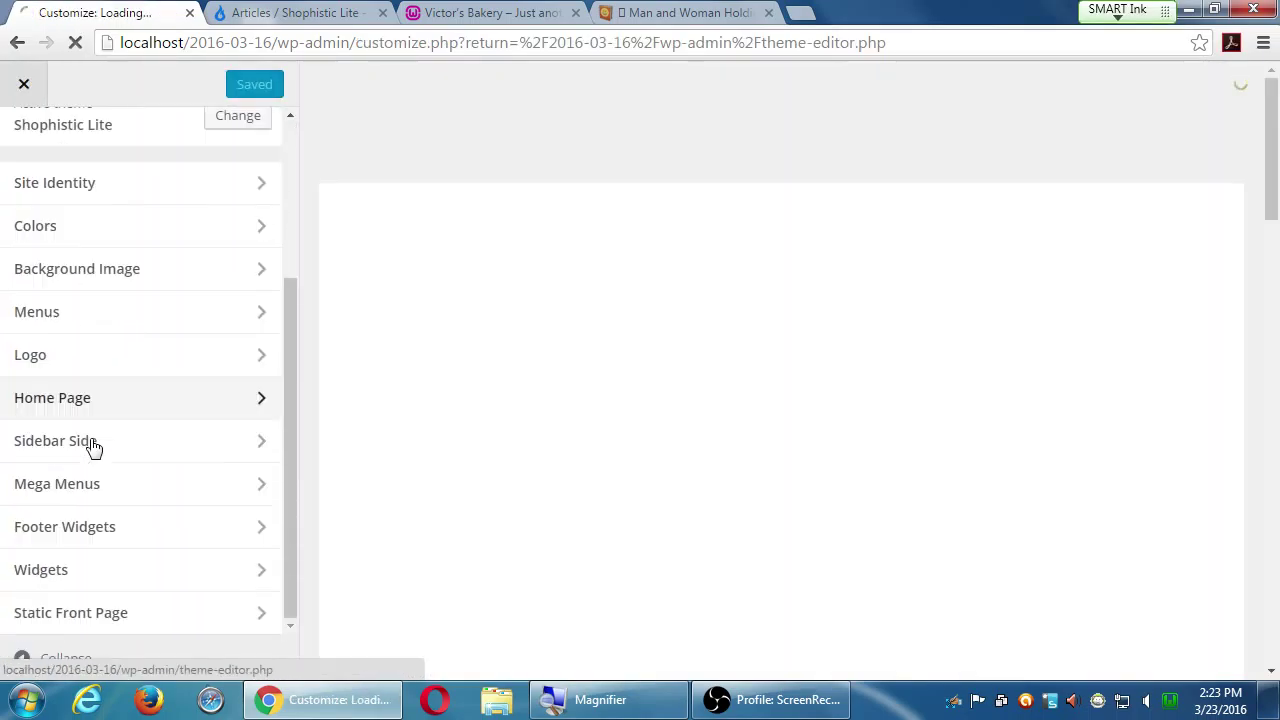
{"action": "left_click", "coordinate": [140, 406]}
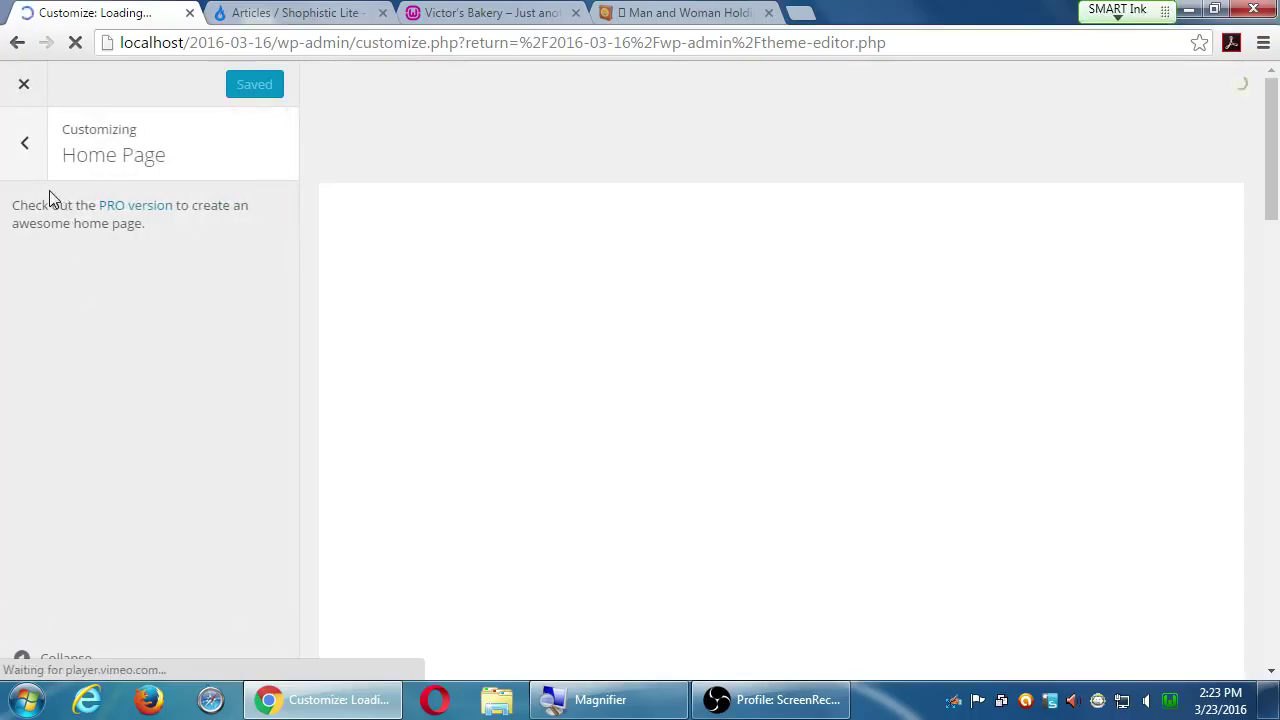
{"action": "left_click", "coordinate": [36, 166]}
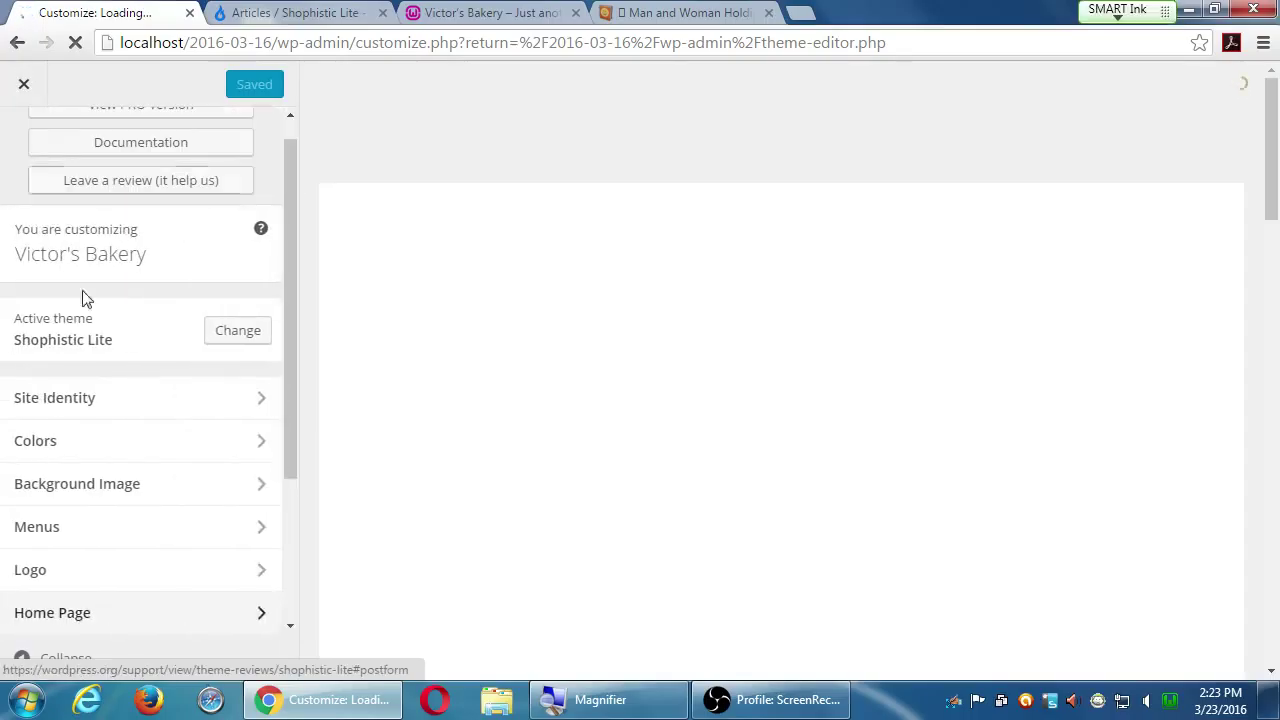
{"action": "scroll", "coordinate": [222, 508], "scroll_direction": "down", "scroll_amount": 2}
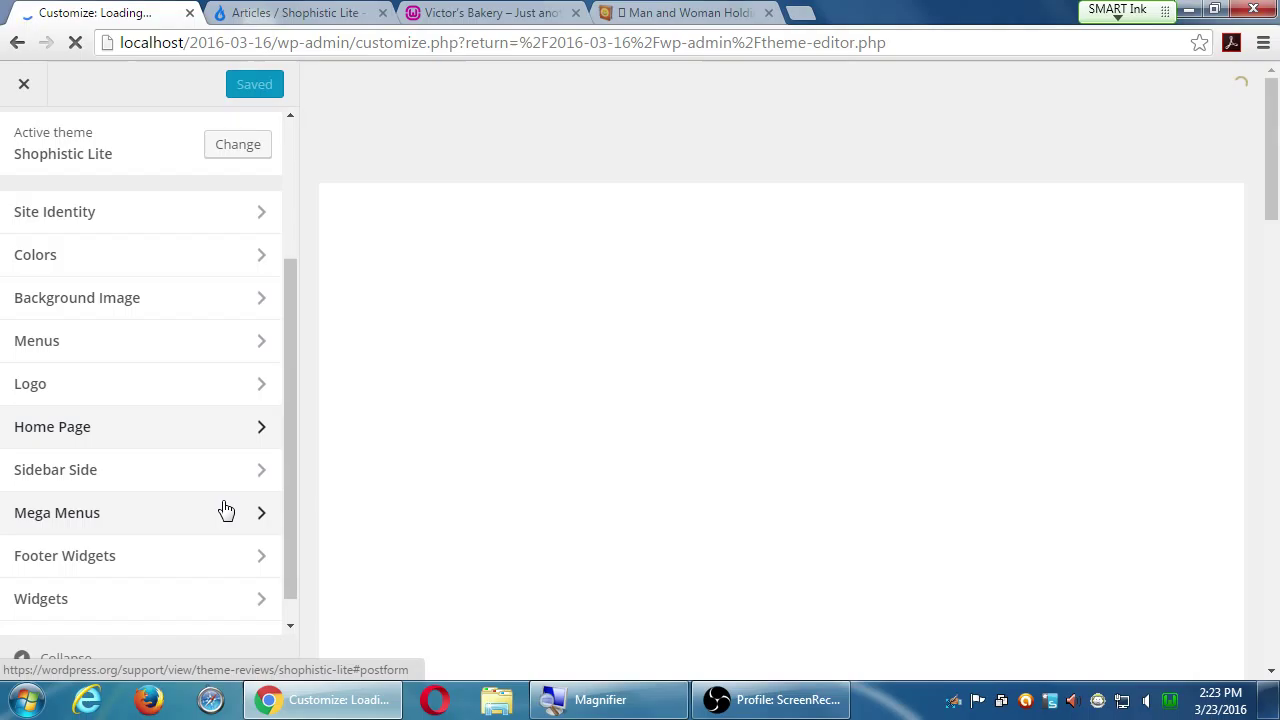
{"action": "left_click", "coordinate": [176, 480]}
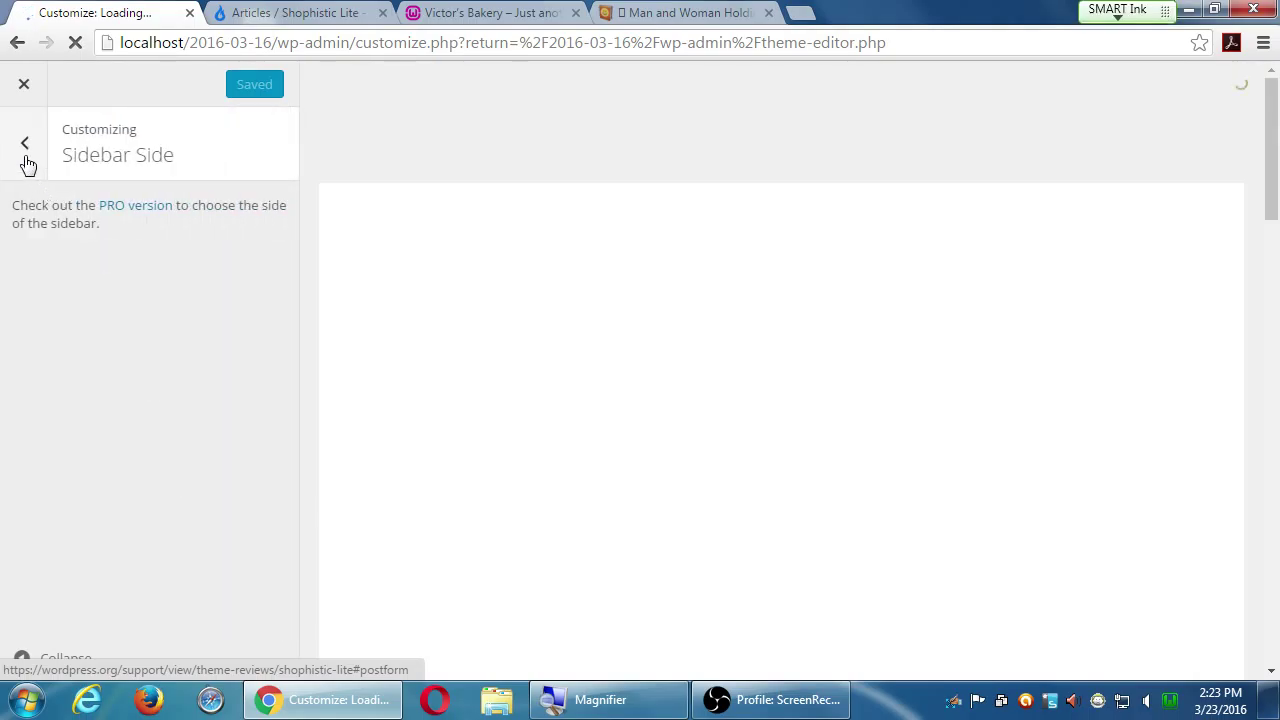
{"action": "left_click", "coordinate": [27, 160]}
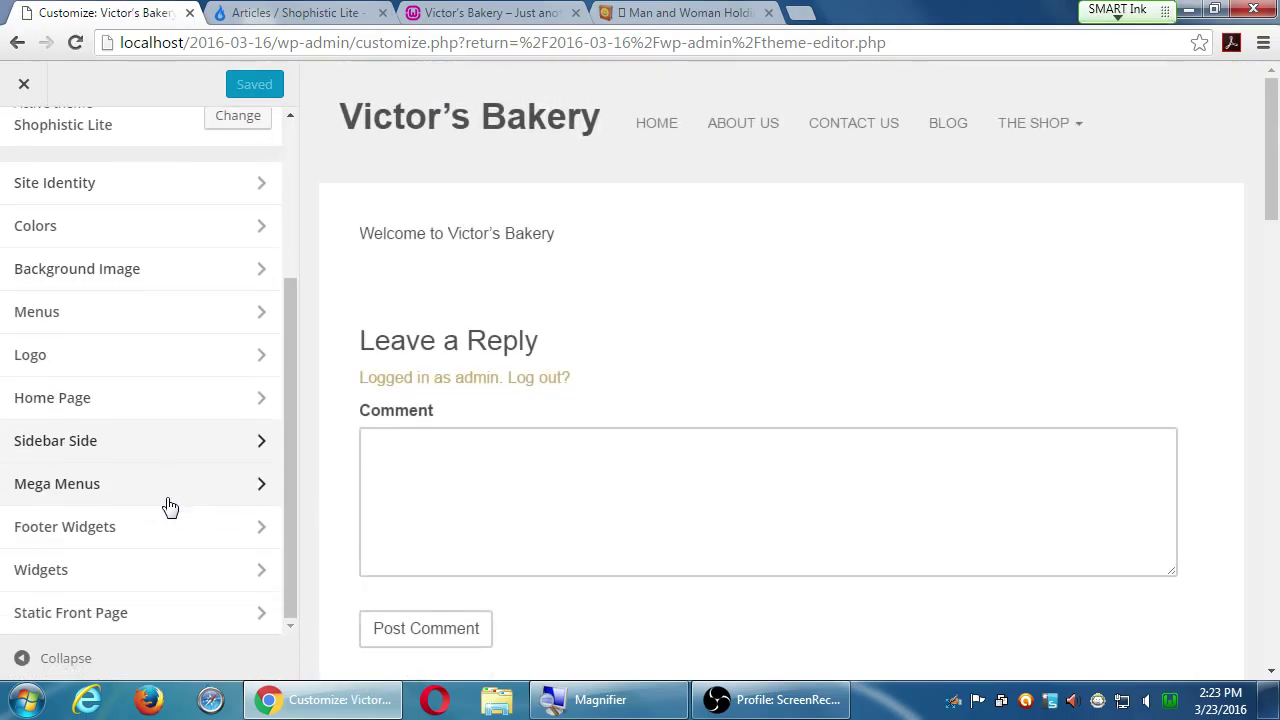
Check the customizer's Mega Menus and Footer Widgets settings.
{"action": "left_click", "coordinate": [207, 492]}
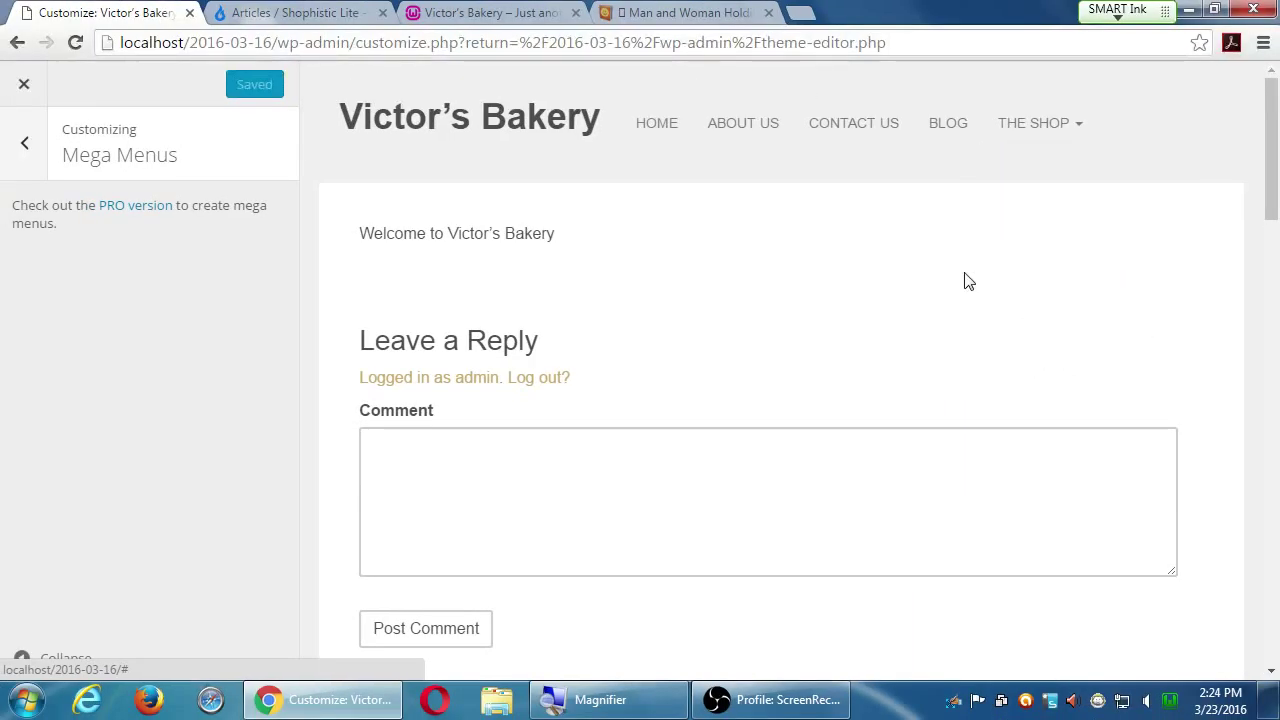
{"action": "left_click", "coordinate": [22, 140]}
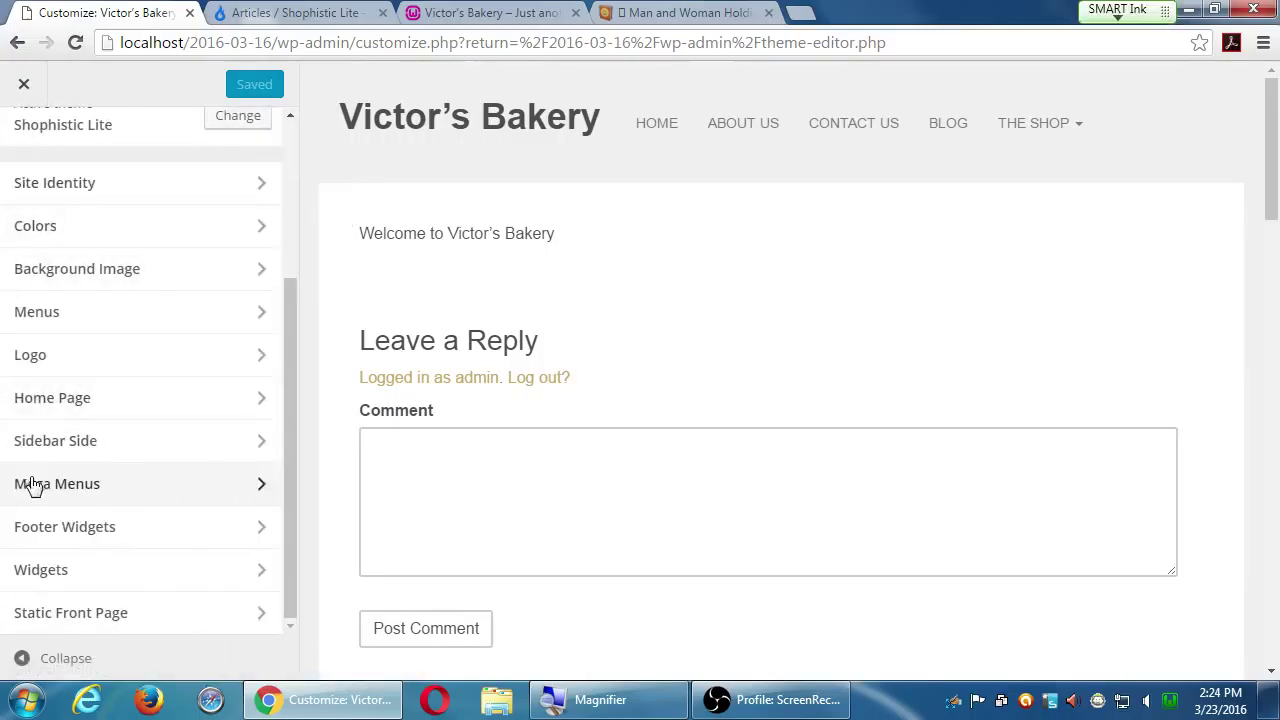
{"action": "left_click", "coordinate": [77, 520]}
{"action": "left_click", "coordinate": [22, 140]}
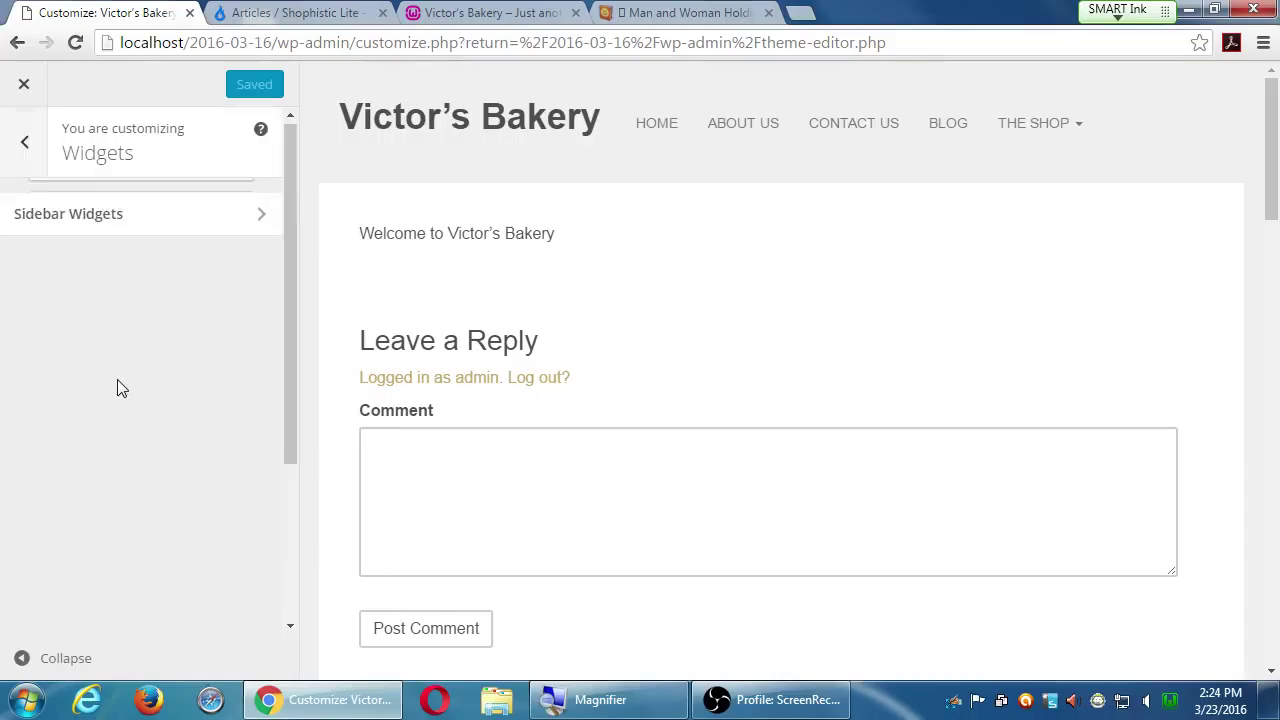
Review the list of sidebar widgets and return to the customizer's main options.
{"action": "left_click", "coordinate": [77, 220]}
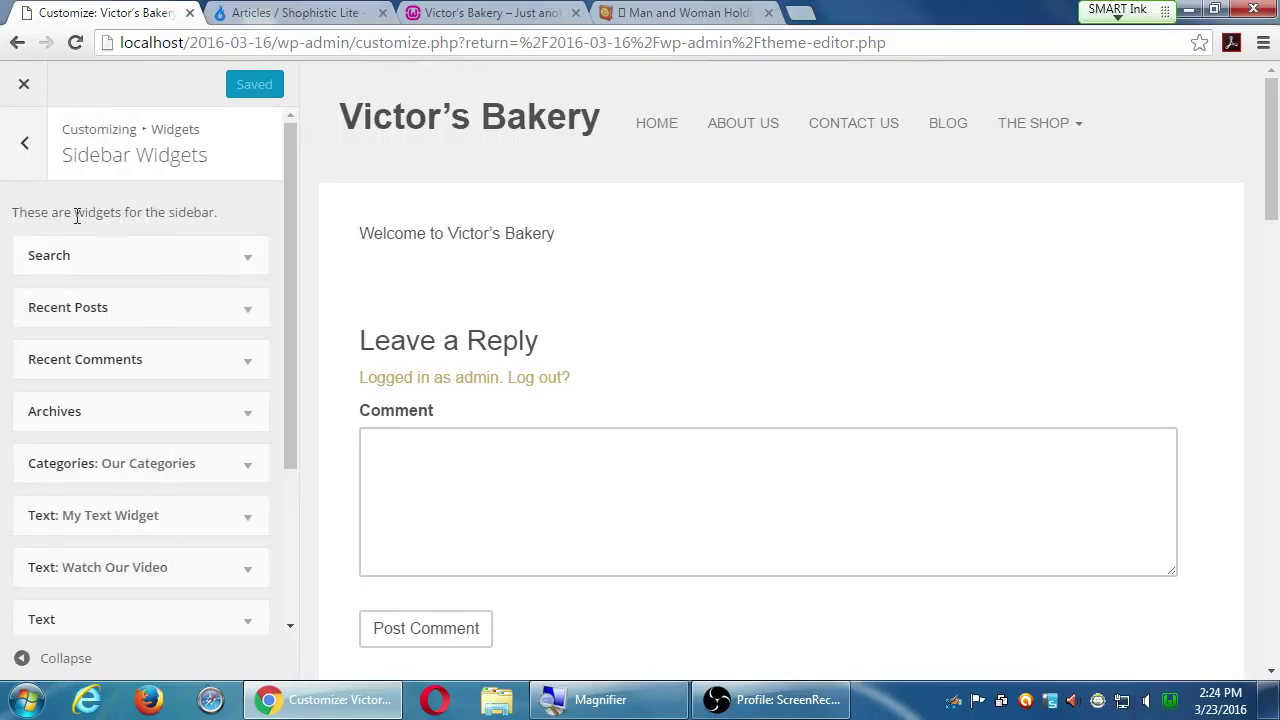
{"action": "left_click", "coordinate": [33, 152]}
{"action": "left_click", "coordinate": [30, 150]}
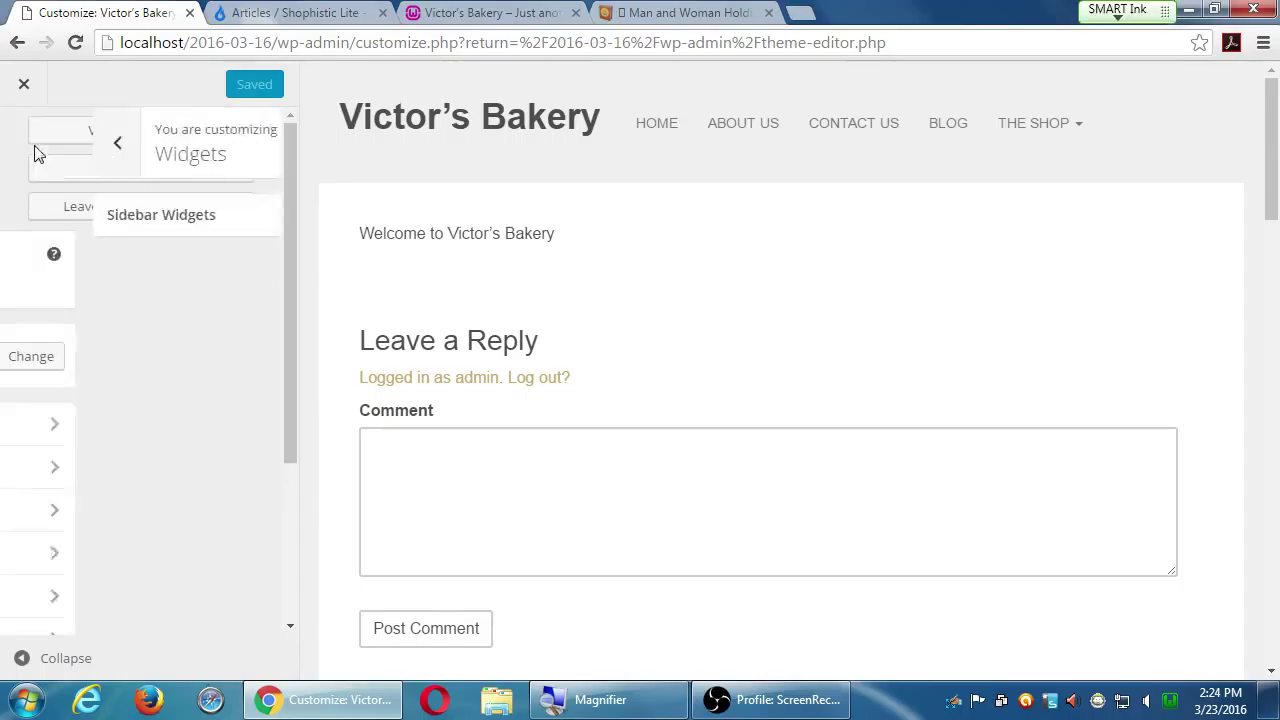
{"action": "scroll", "coordinate": [137, 617], "scroll_direction": "down", "scroll_amount": 3}
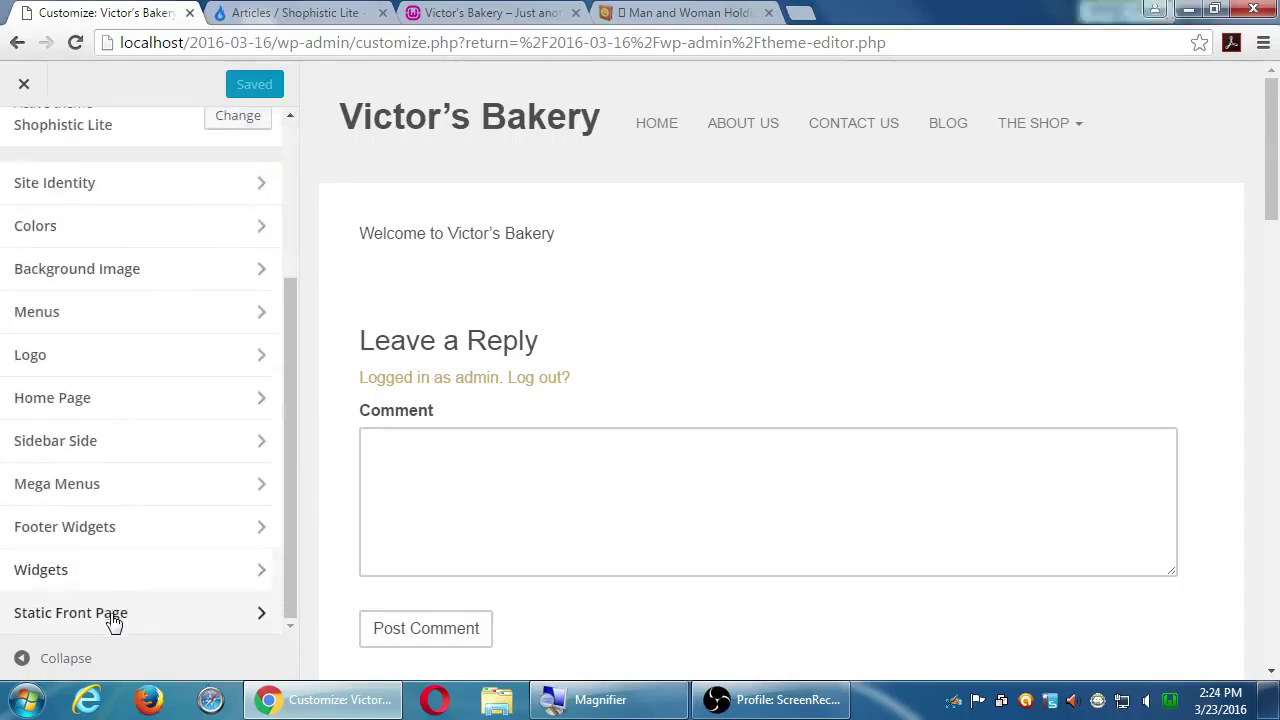
Check the Static Front Page settings and close the customizer.
{"action": "left_click", "coordinate": [114, 614]}
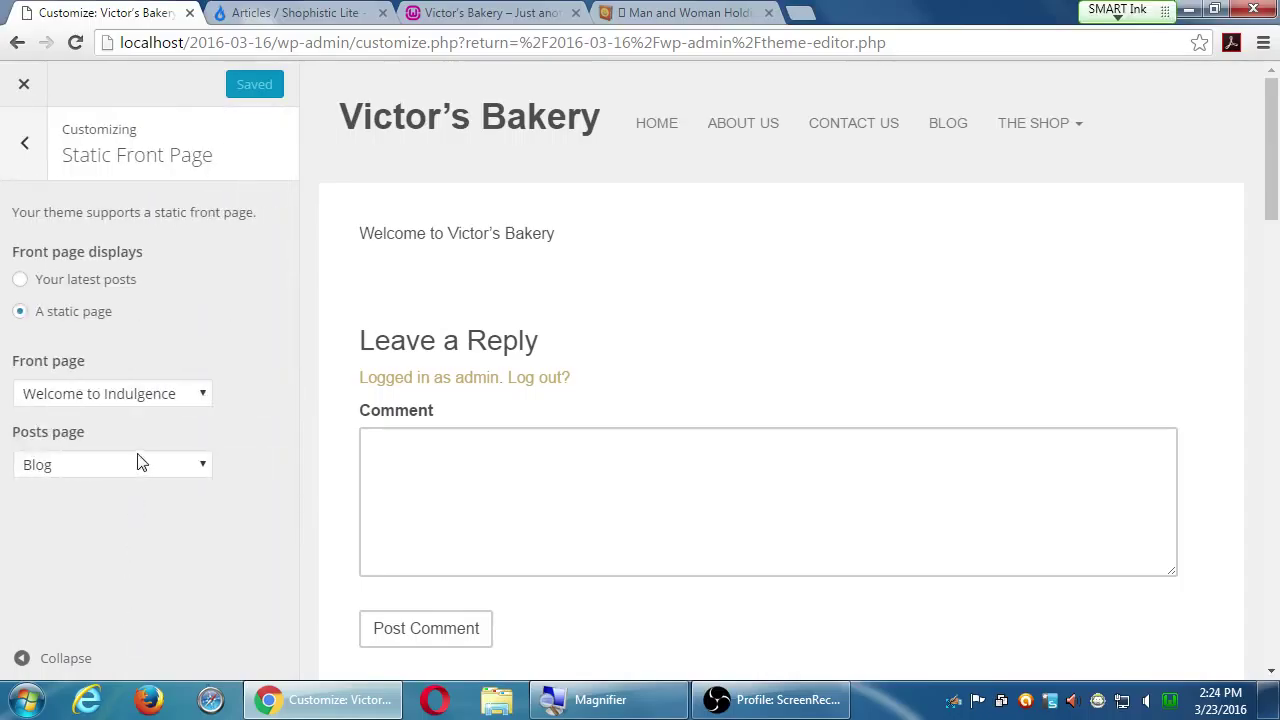
{"action": "left_click", "coordinate": [25, 148]}
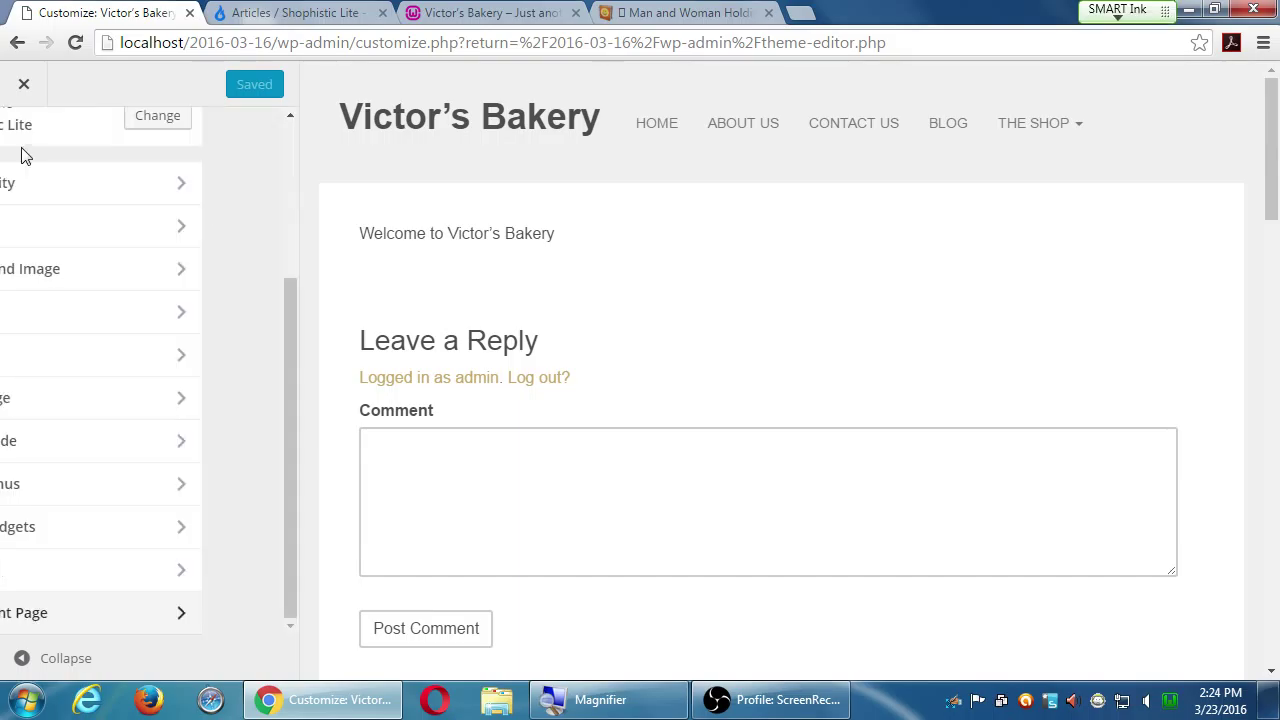
{"action": "left_click", "coordinate": [24, 84]}
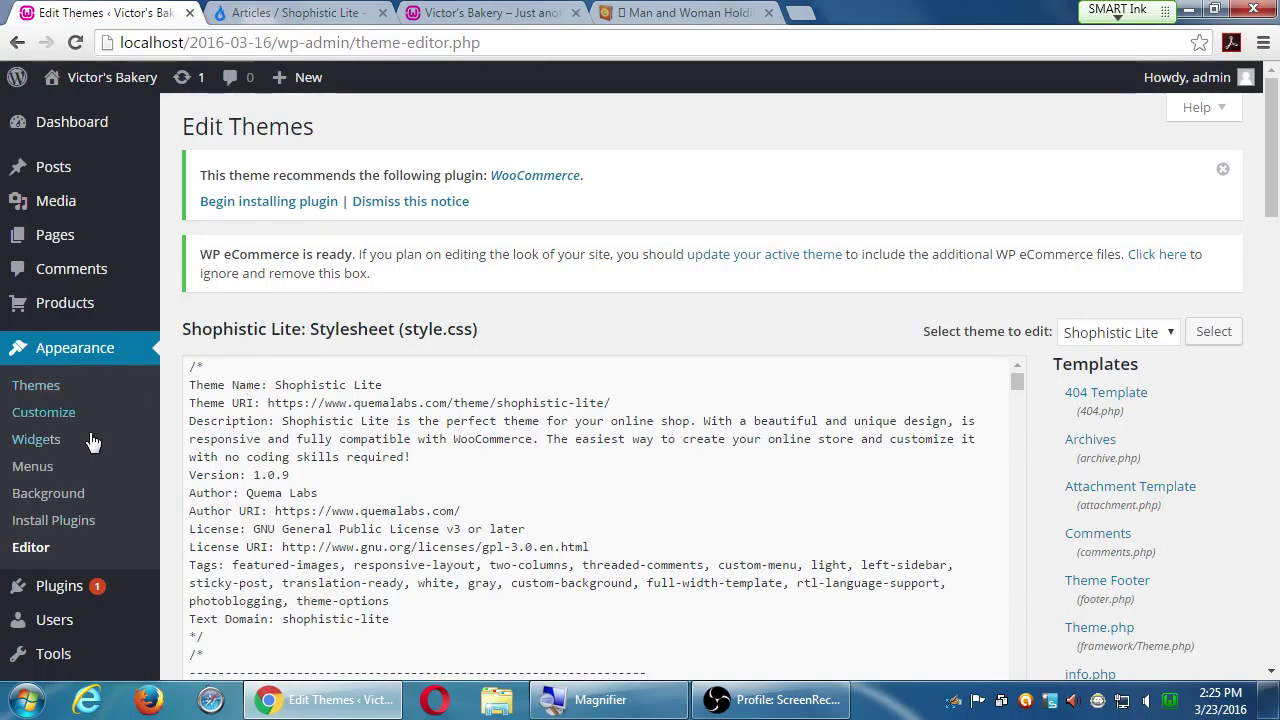
Review the installed themes and the theme editor, ending on the installed themes page.
{"action": "left_click", "coordinate": [61, 395]}
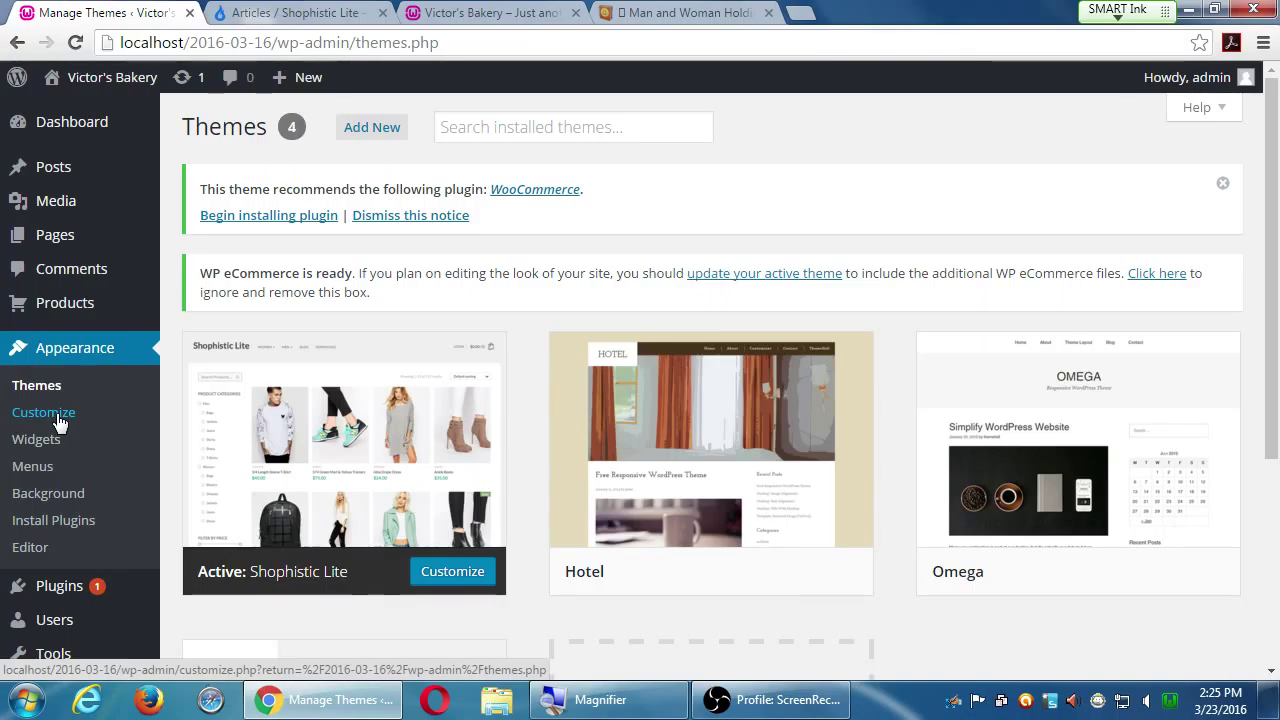
{"action": "left_click", "coordinate": [40, 546]}
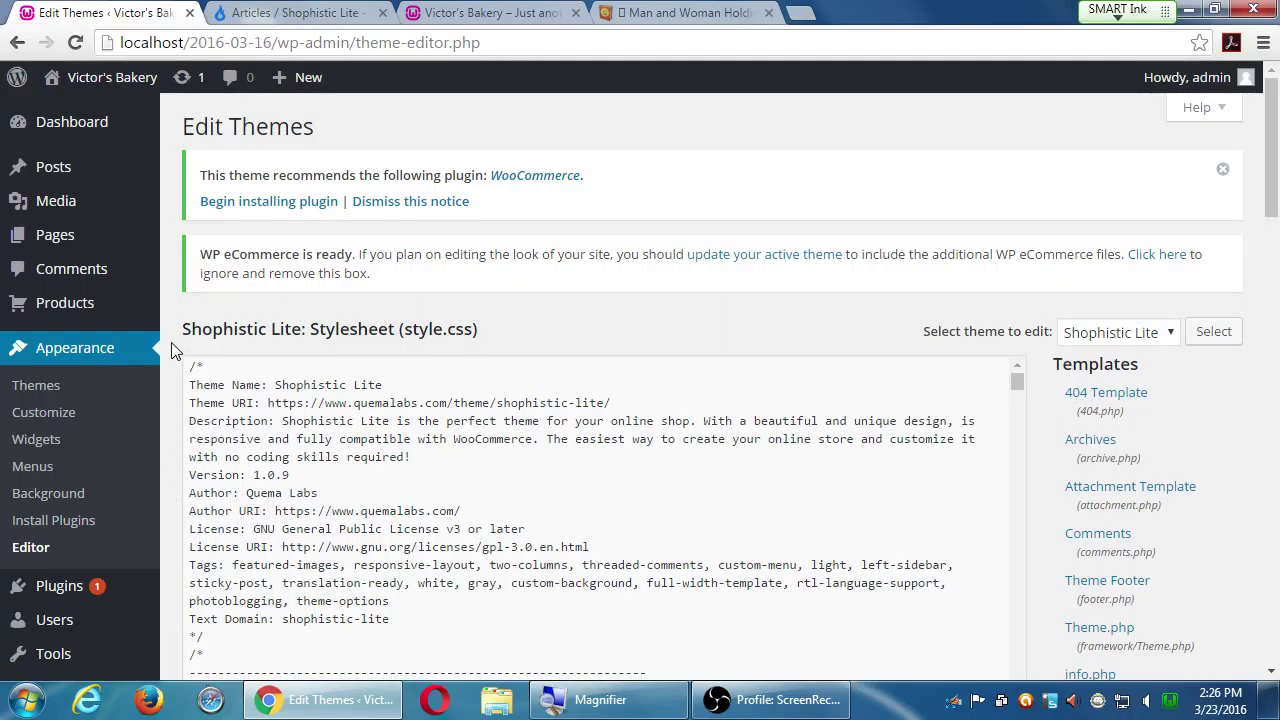
{"action": "left_click", "coordinate": [55, 398]}
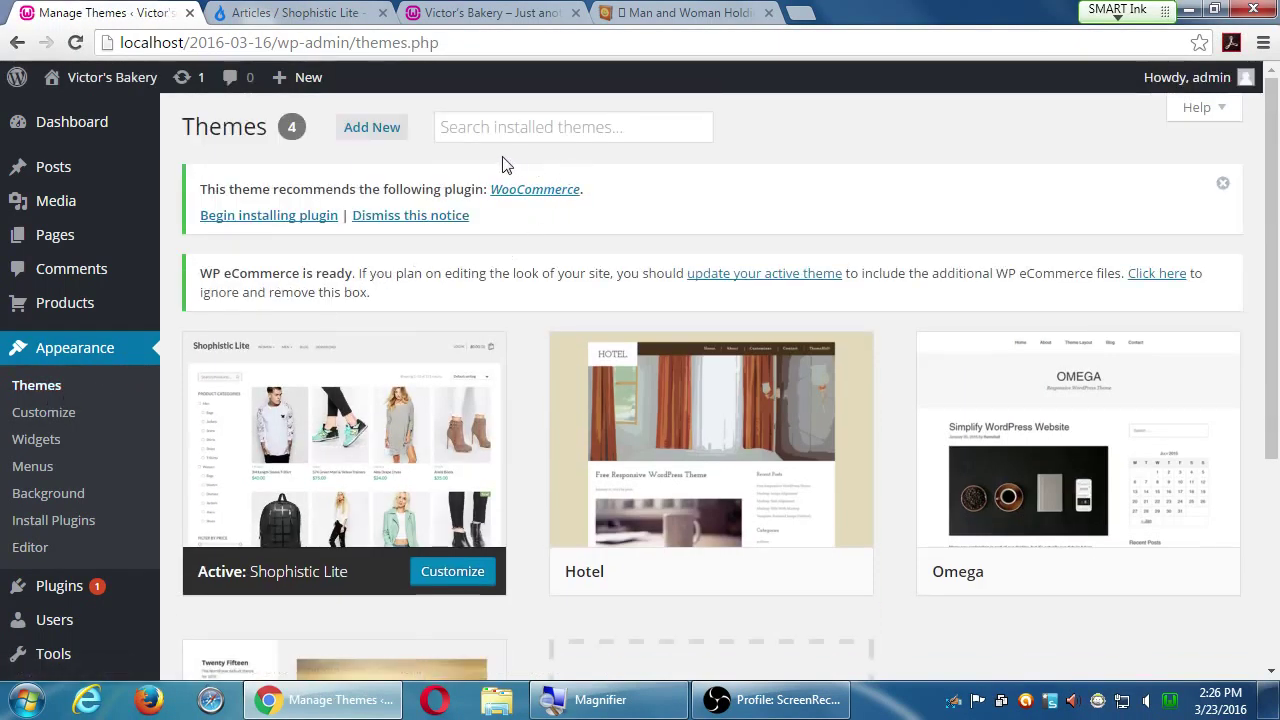
Search the WordPress theme directory for new themes matching "shop" and browse the results.
{"action": "left_click", "coordinate": [378, 132]}
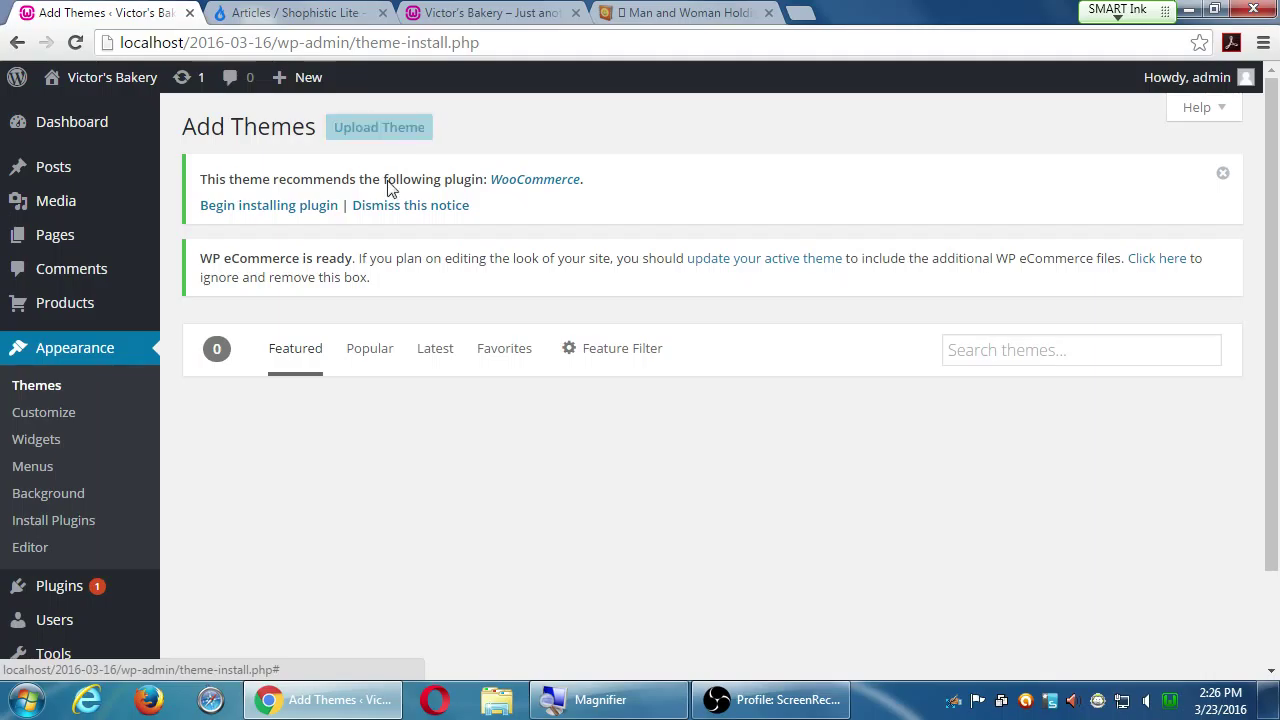
{"action": "left_click", "coordinate": [951, 351]}
{"action": "type", "text": "shop"}
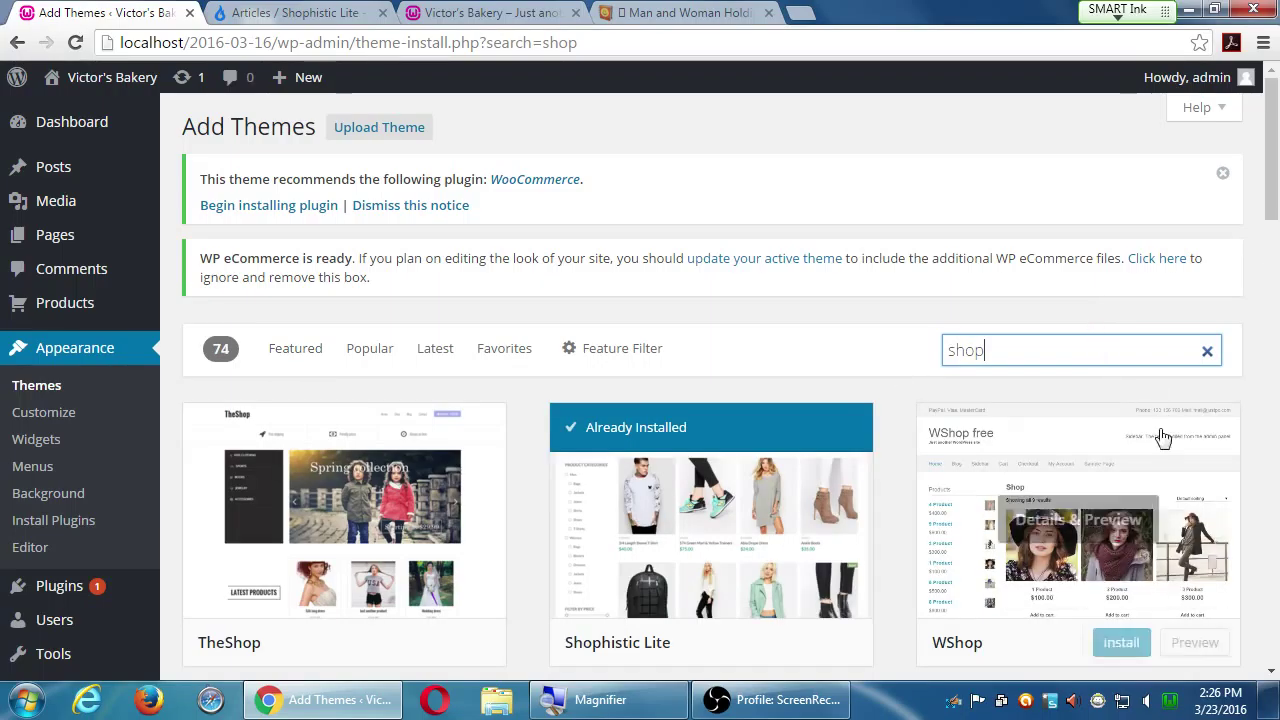
{"action": "scroll", "coordinate": [1140, 460], "scroll_direction": "down", "scroll_amount": 2}
{"action": "scroll", "coordinate": [906, 519], "scroll_direction": "down", "scroll_amount": 9}
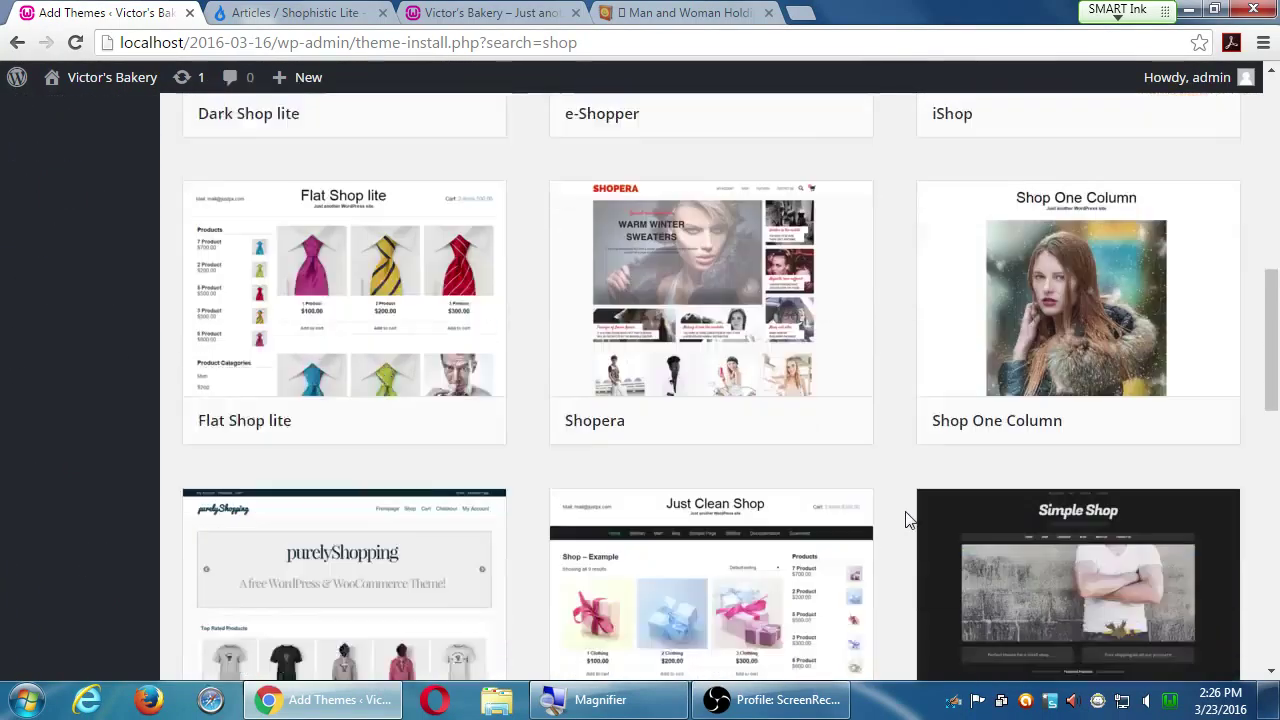
{"action": "scroll", "coordinate": [906, 519], "scroll_direction": "down", "scroll_amount": 3}
{"action": "scroll", "coordinate": [900, 520], "scroll_direction": "up", "scroll_amount": 14}
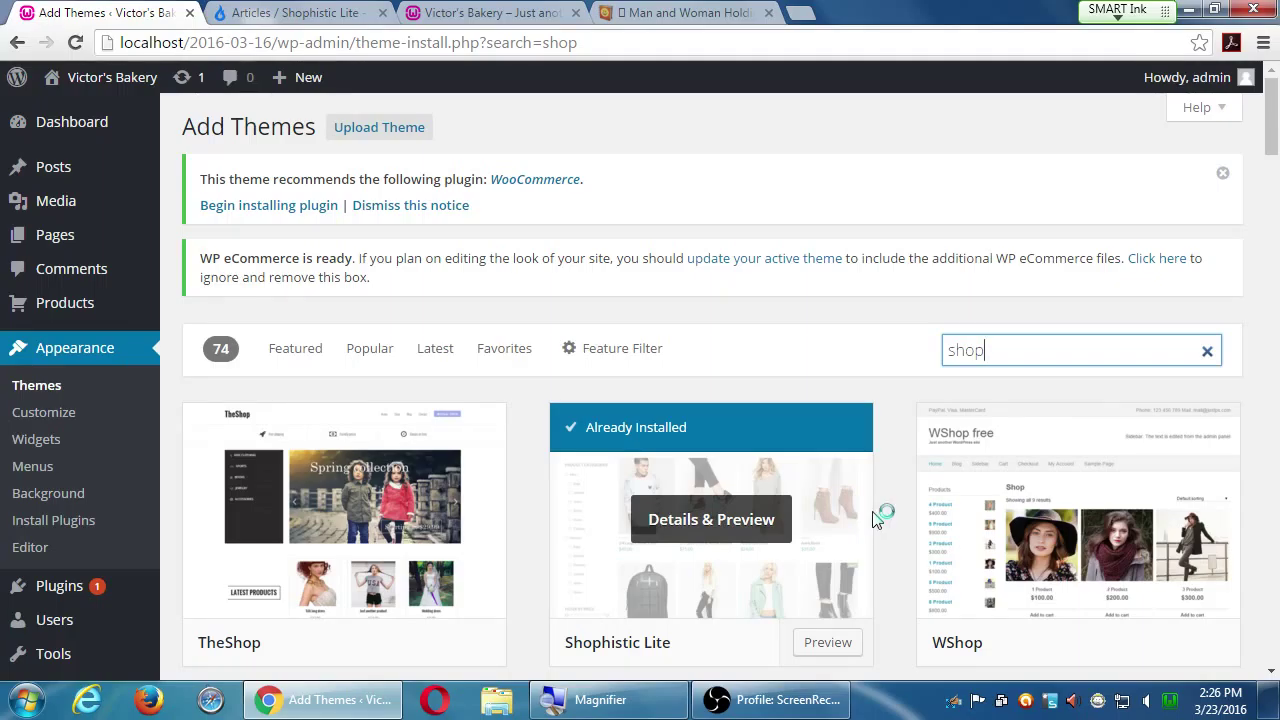
Open bing.com in a new browser tab and search the web for "wordpress ecommerce themes".
{"action": "key", "text": "ctrl+t"}
{"action": "type", "text": "bing.com"}
{"action": "key", "text": "Return"}
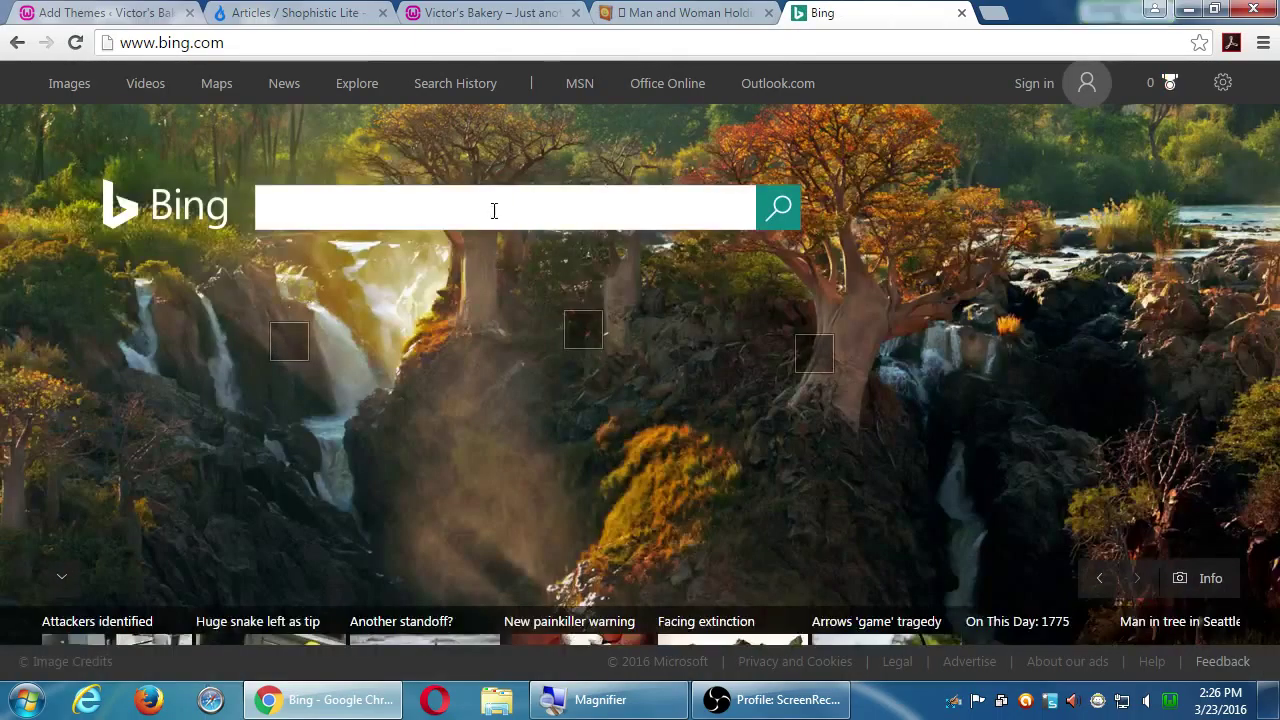
{"action": "left_click", "coordinate": [493, 210]}
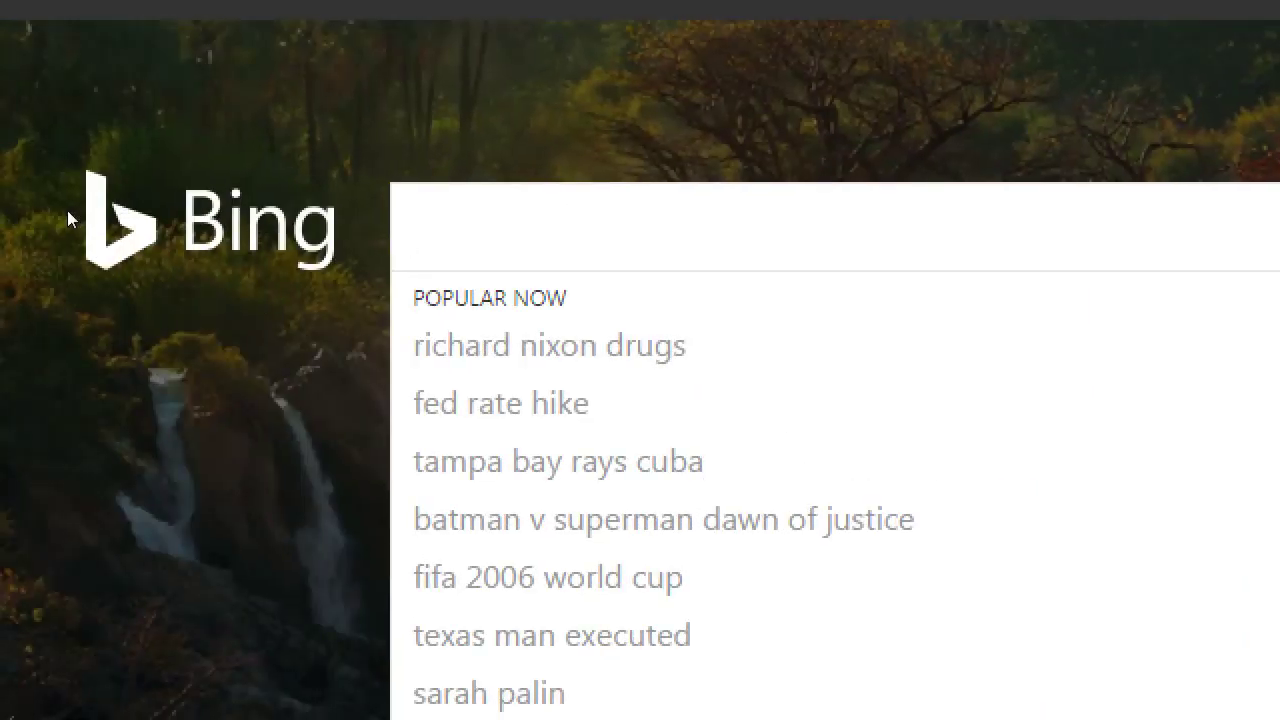
{"action": "type", "text": "wordpre"}
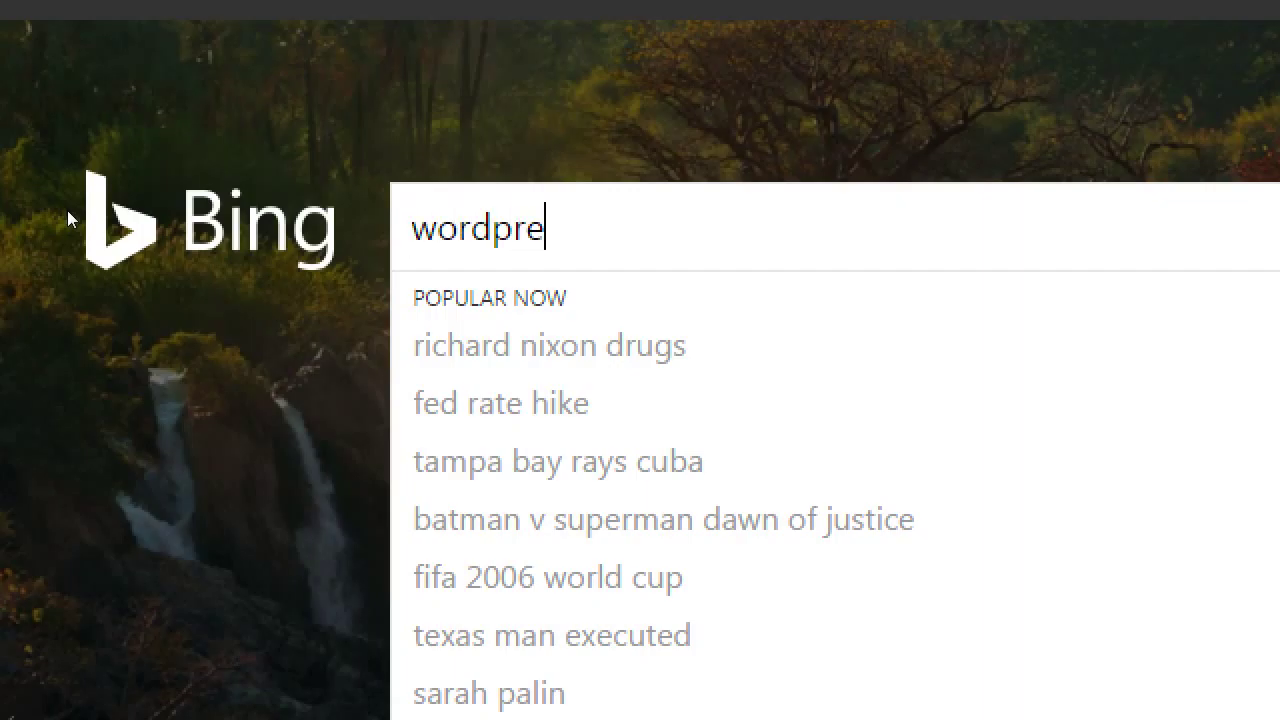
{"action": "type", "text": "ss ecomm"}
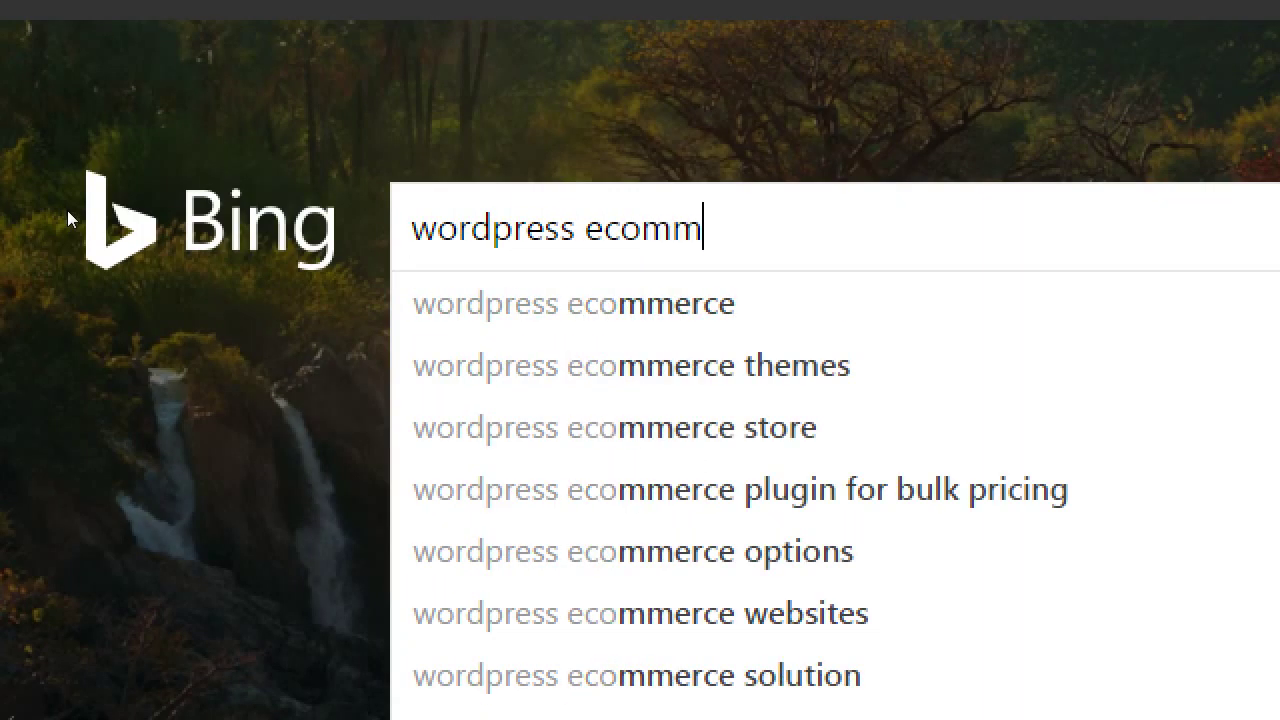
{"action": "type", "text": "erce theme"}
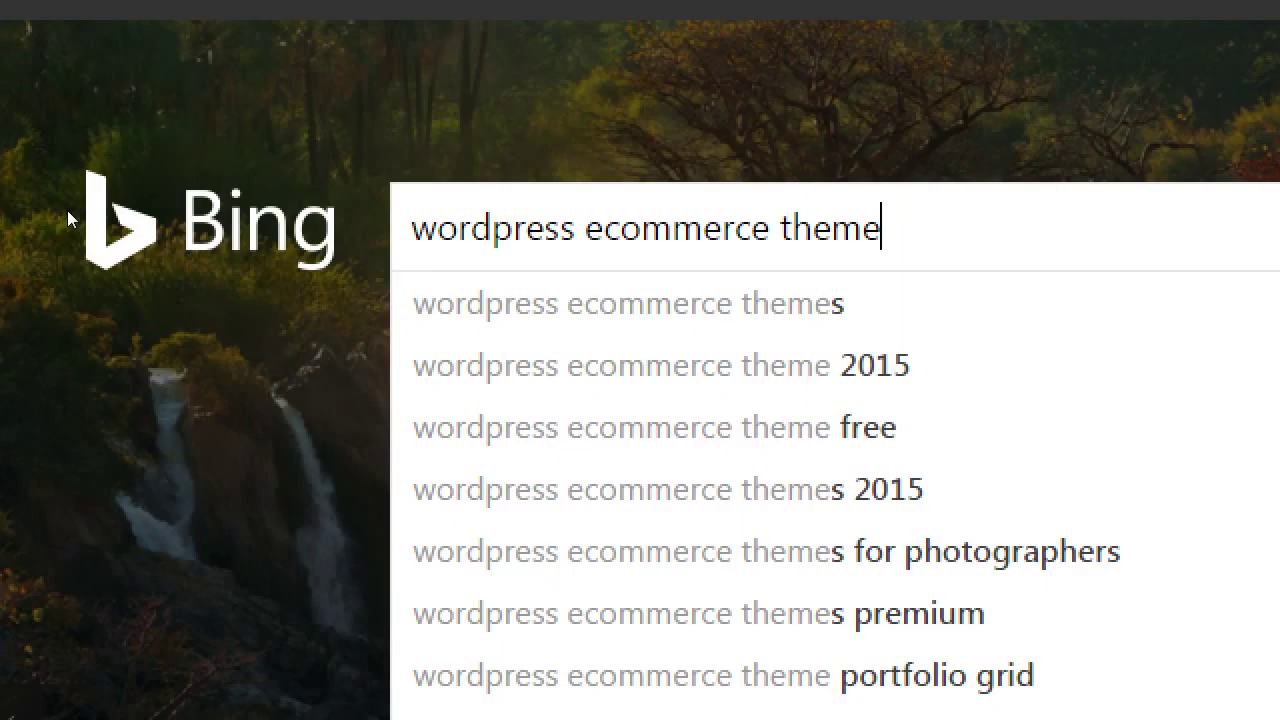
{"action": "type", "text": "s"}
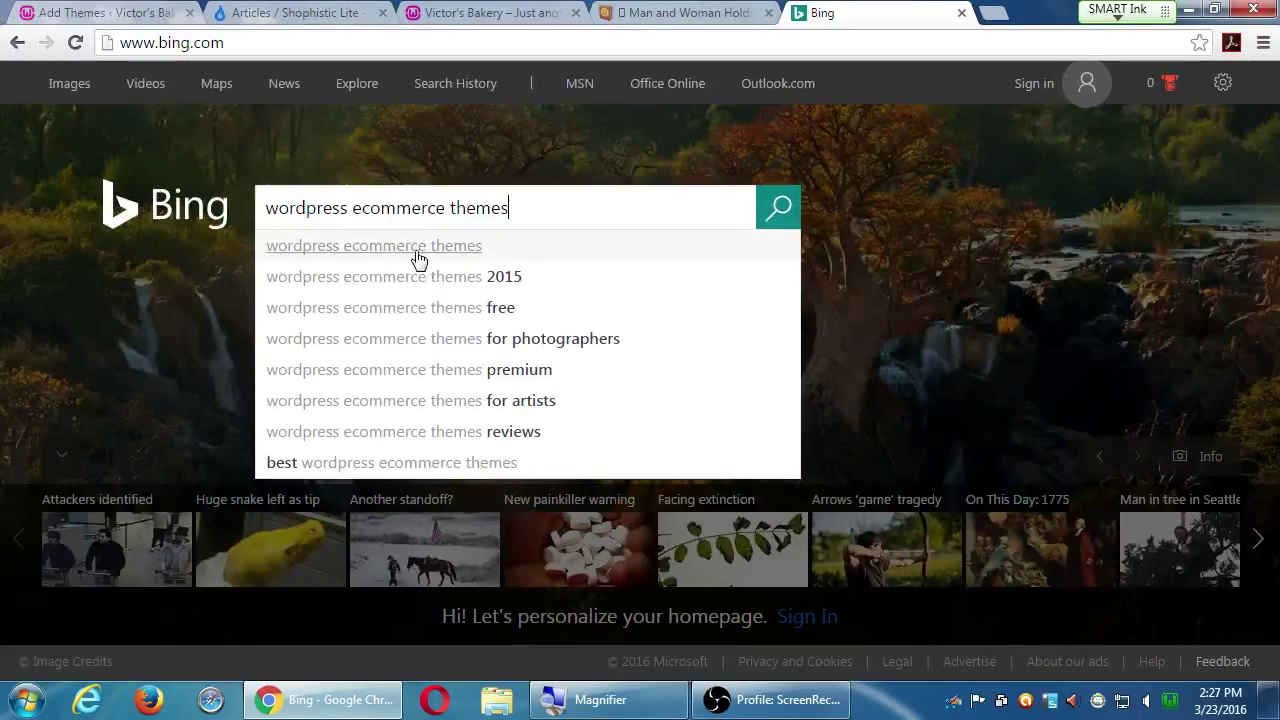
{"action": "left_click", "coordinate": [418, 259]}
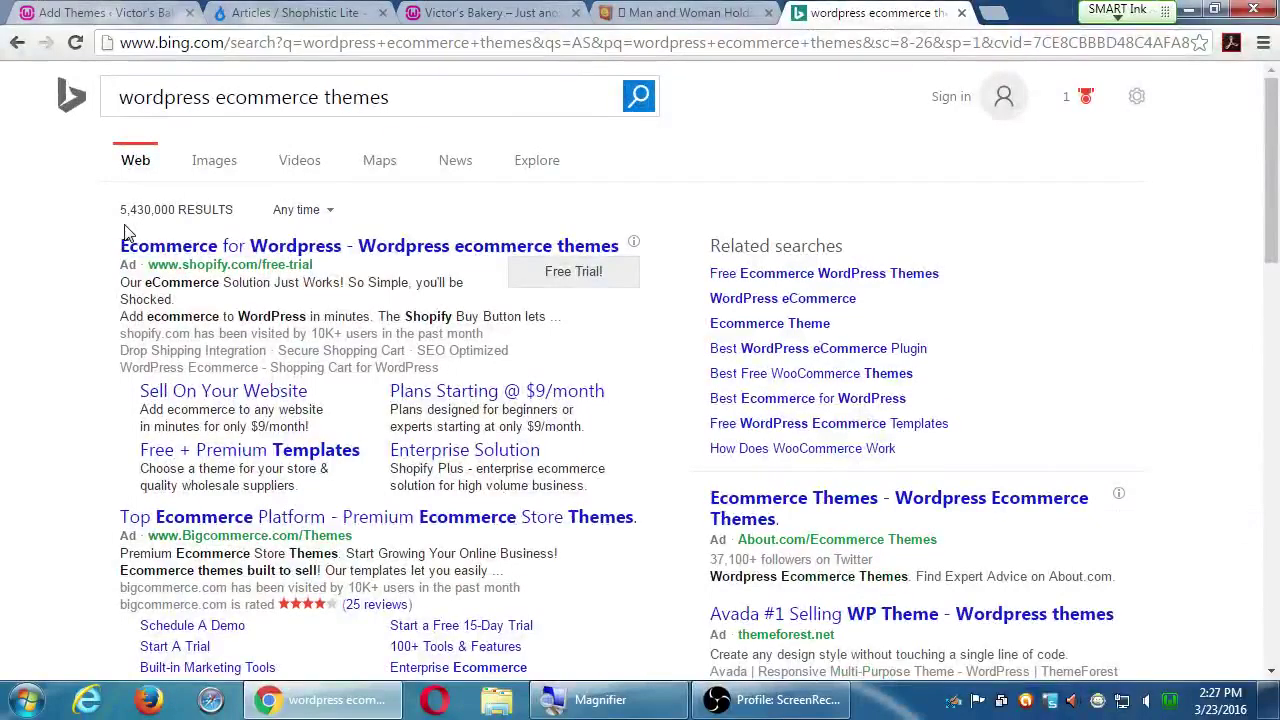
Look through the search results and open tripwire magazine's "60+ Best WordPress eCommerce Themes" article.
{"action": "left_click", "coordinate": [140, 12]}
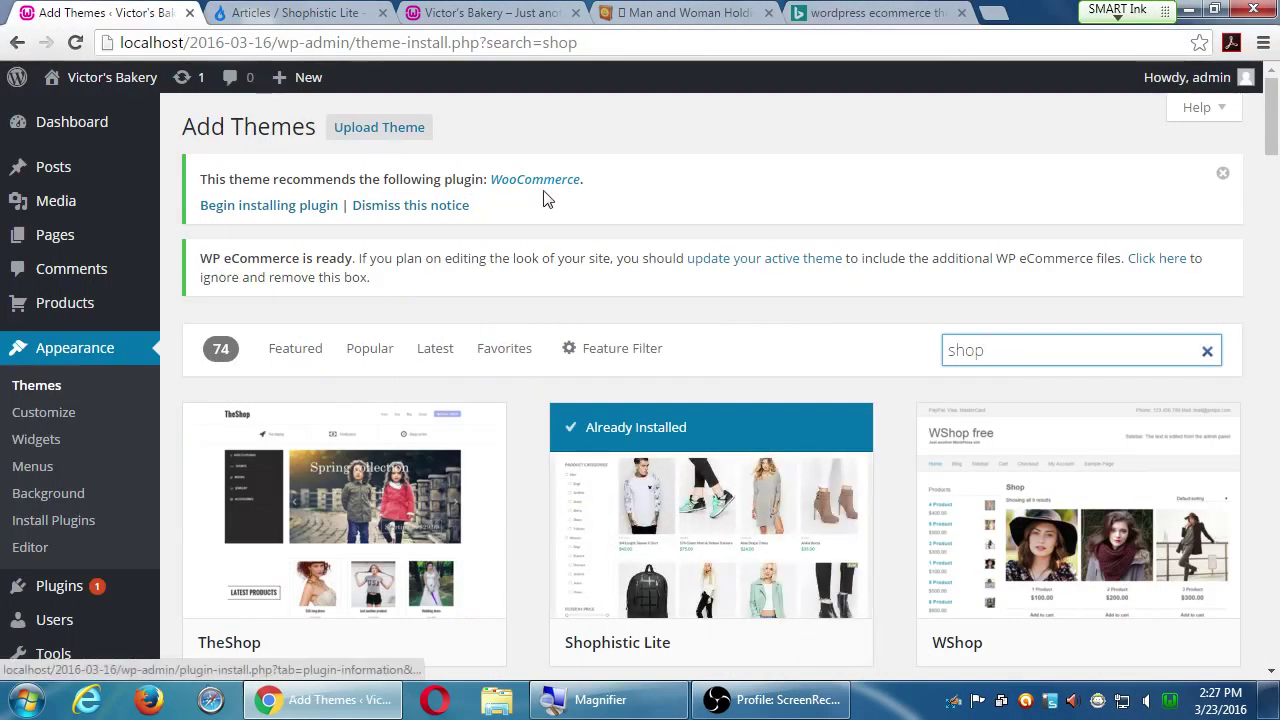
{"action": "left_click", "coordinate": [868, 14]}
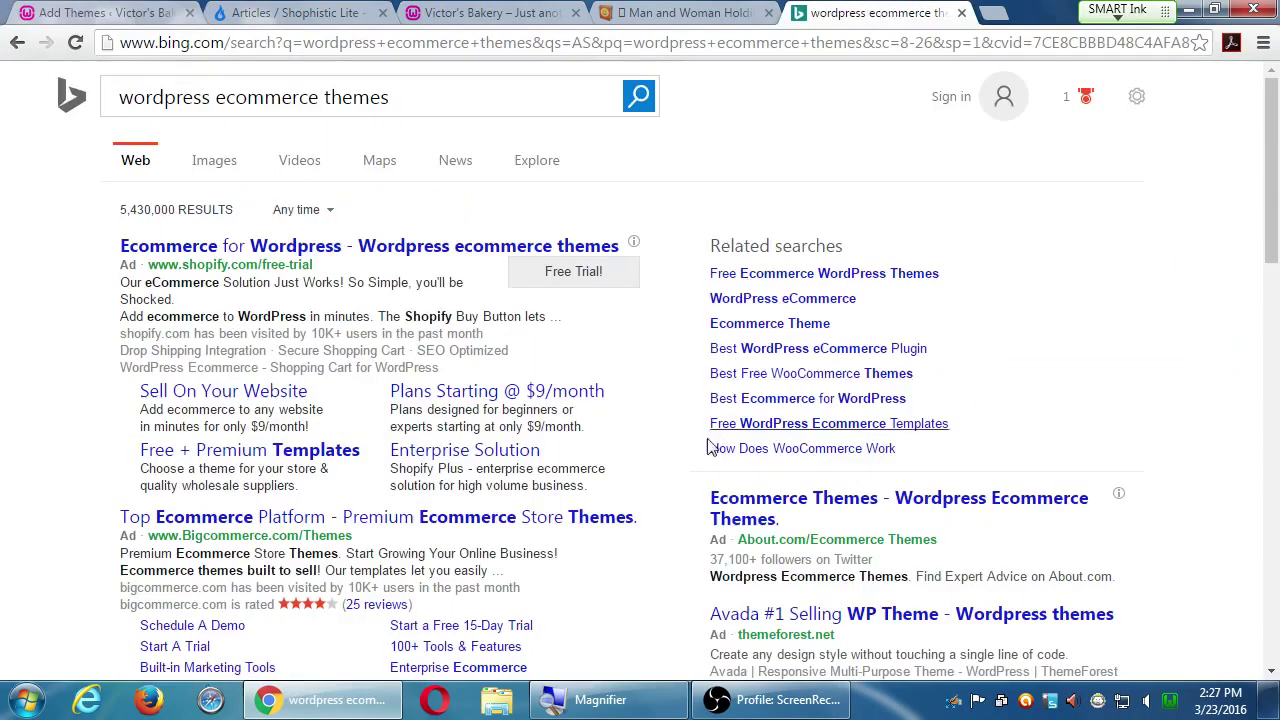
{"action": "scroll", "coordinate": [697, 450], "scroll_direction": "down", "scroll_amount": 3}
{"action": "scroll", "coordinate": [697, 453], "scroll_direction": "down", "scroll_amount": 3}
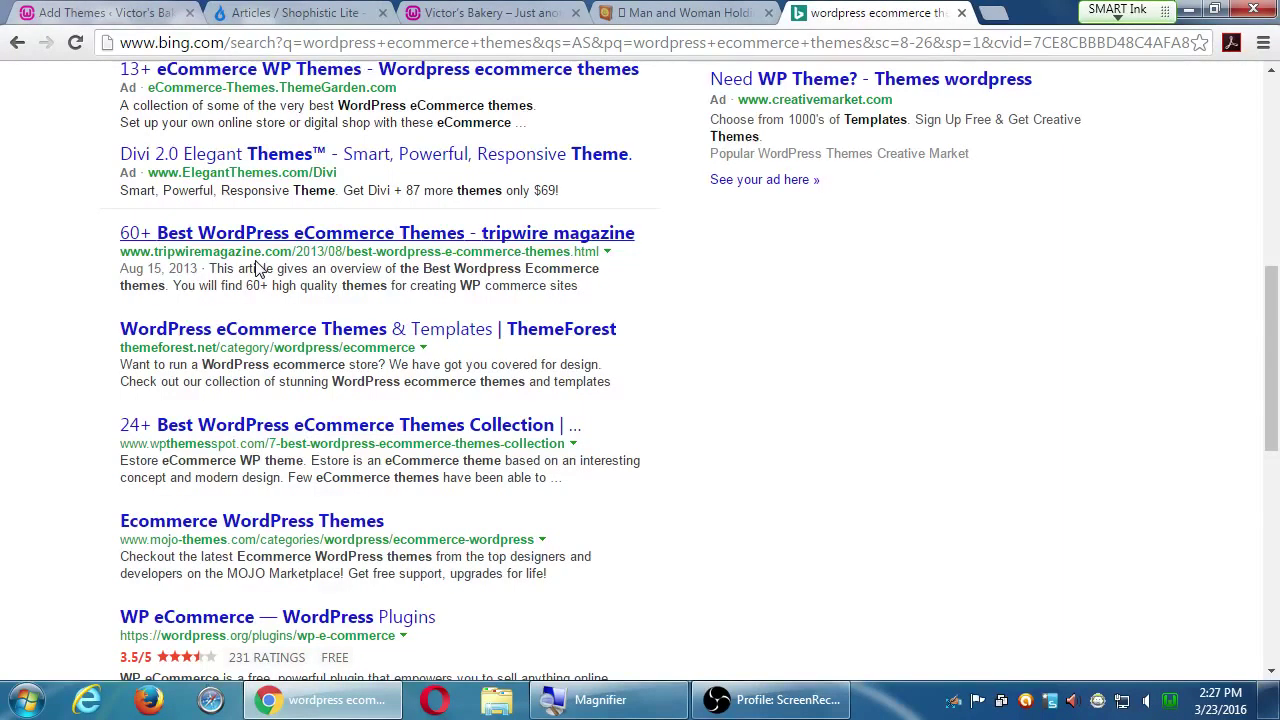
{"action": "left_click", "coordinate": [418, 241]}
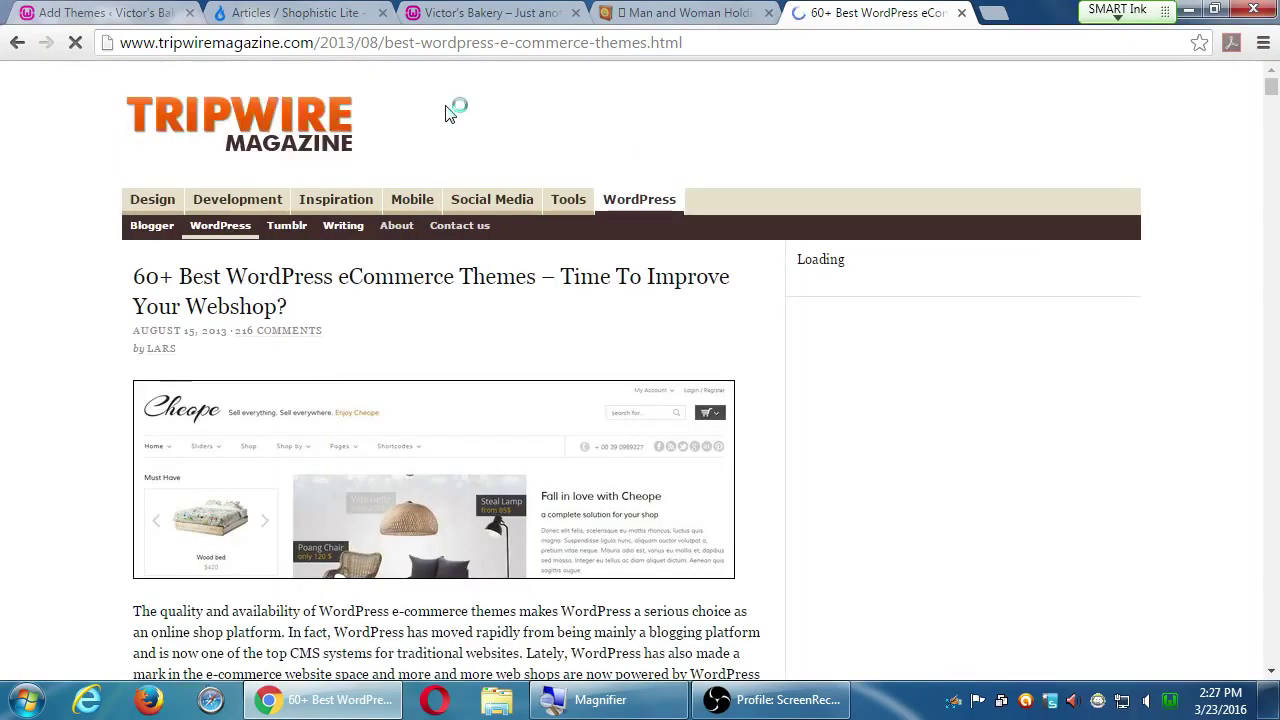
Browse the article's responsive themes as far as IDStore and open that theme's information page.
{"action": "scroll", "coordinate": [428, 328], "scroll_direction": "down", "scroll_amount": 15}
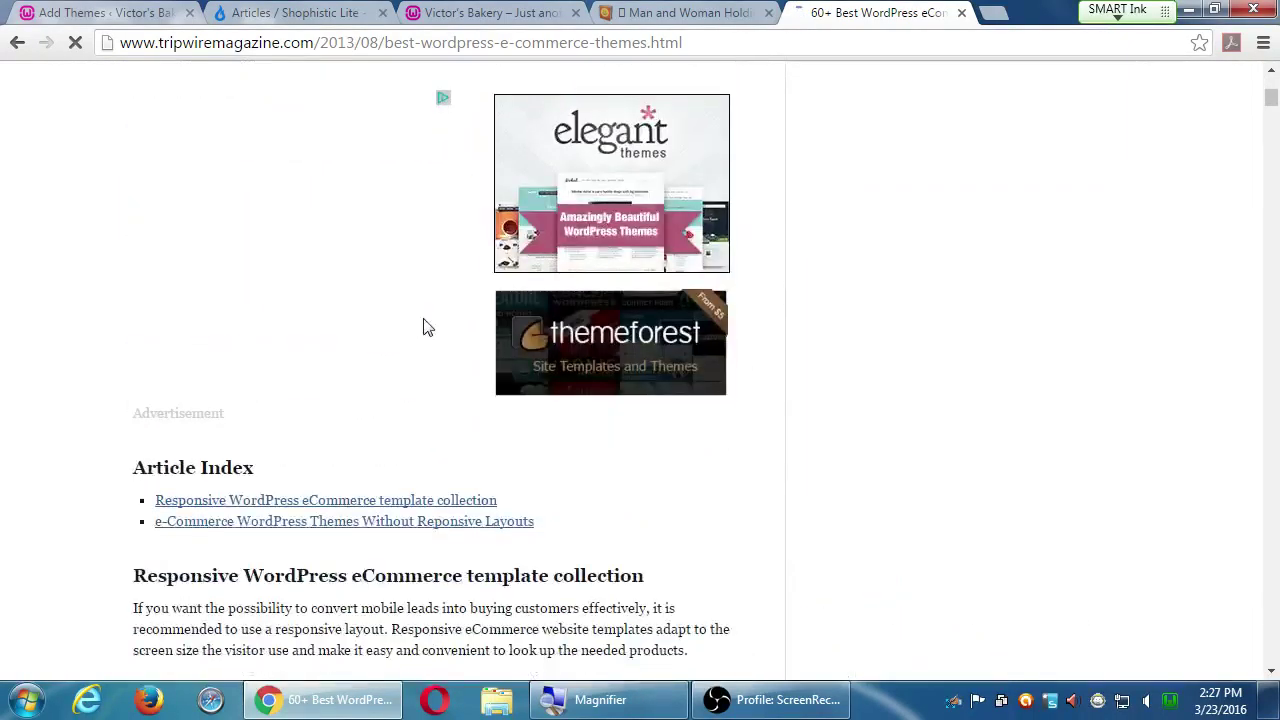
{"action": "scroll", "coordinate": [428, 328], "scroll_direction": "down", "scroll_amount": 5}
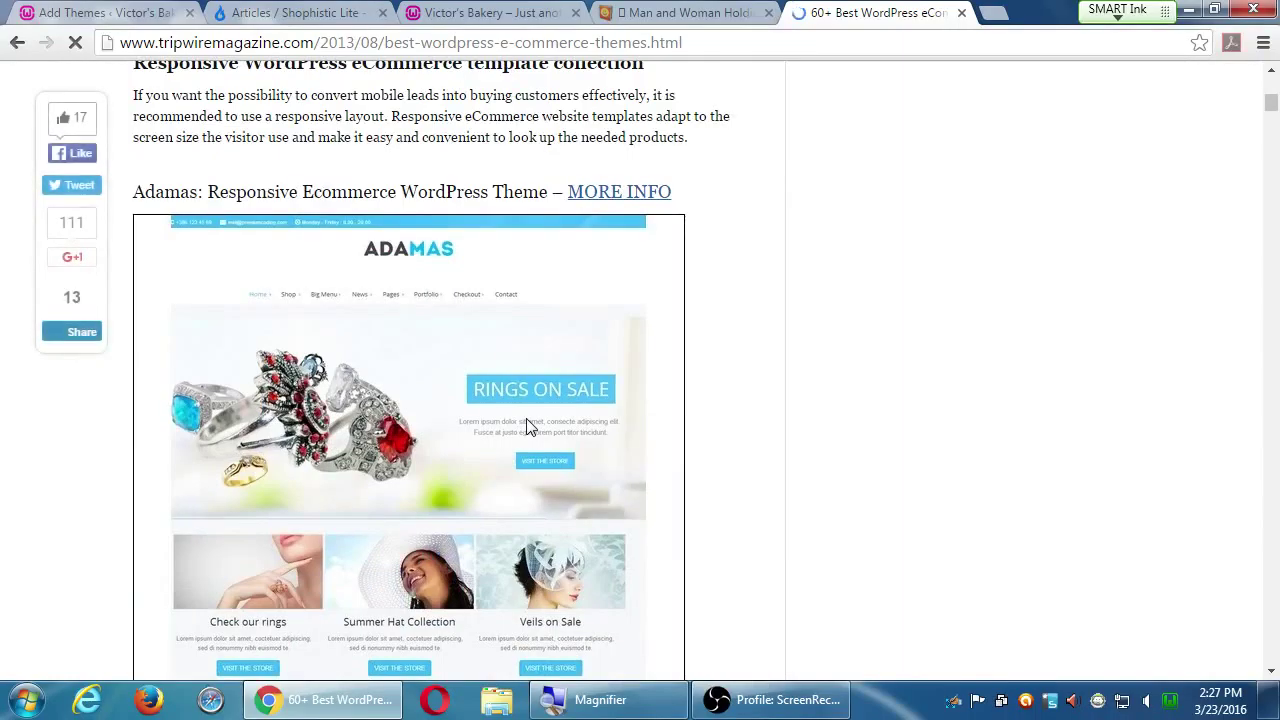
{"action": "scroll", "coordinate": [528, 422], "scroll_direction": "down", "scroll_amount": 9}
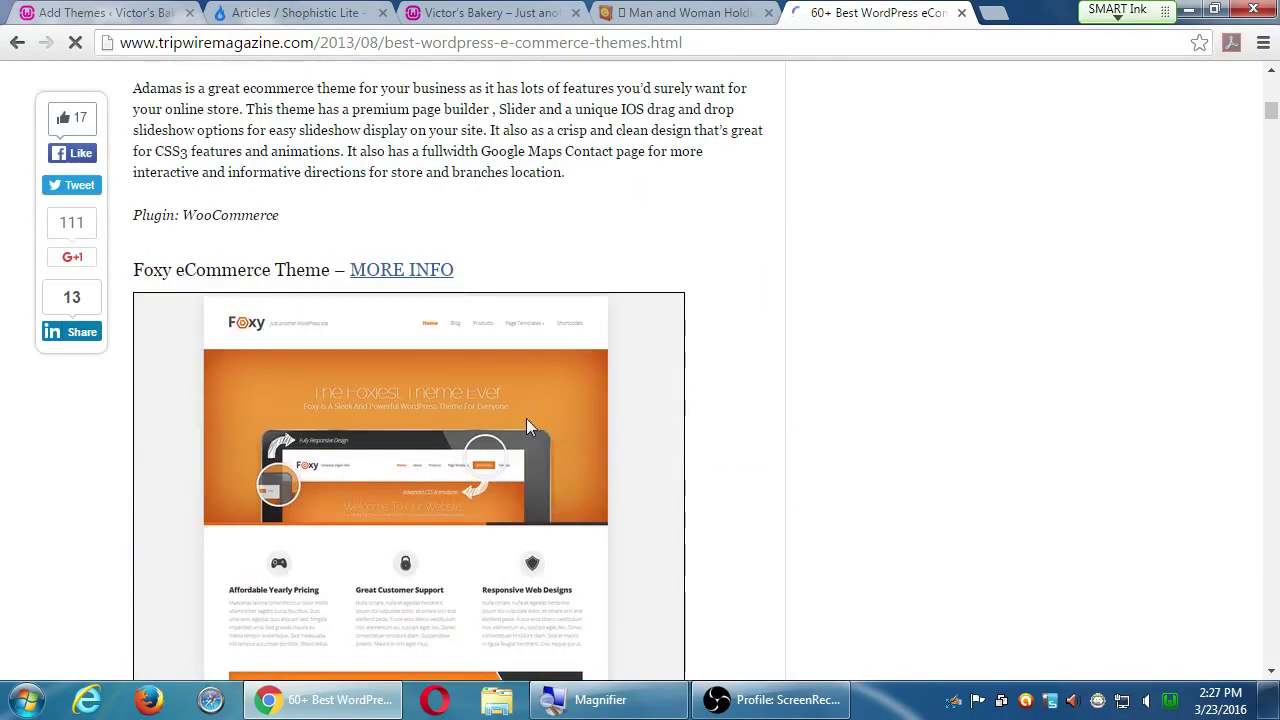
{"action": "scroll", "coordinate": [530, 428], "scroll_direction": "down", "scroll_amount": 8}
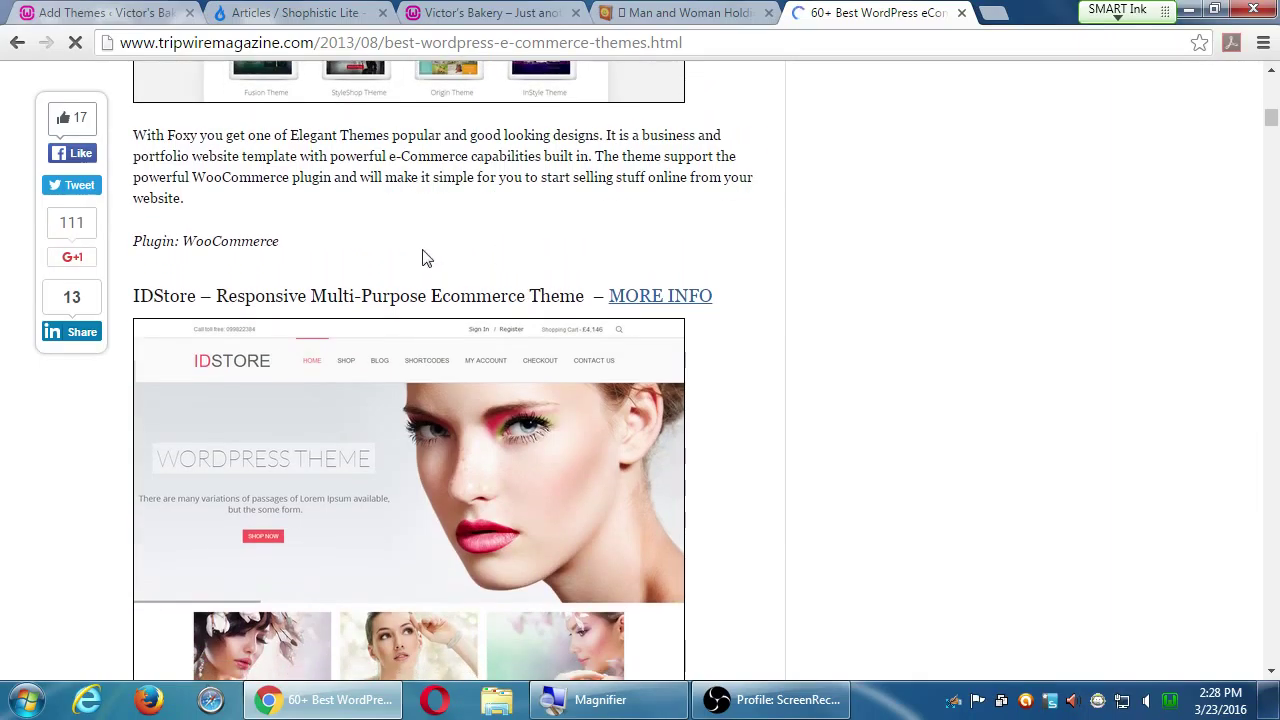
{"action": "left_click", "coordinate": [648, 300]}
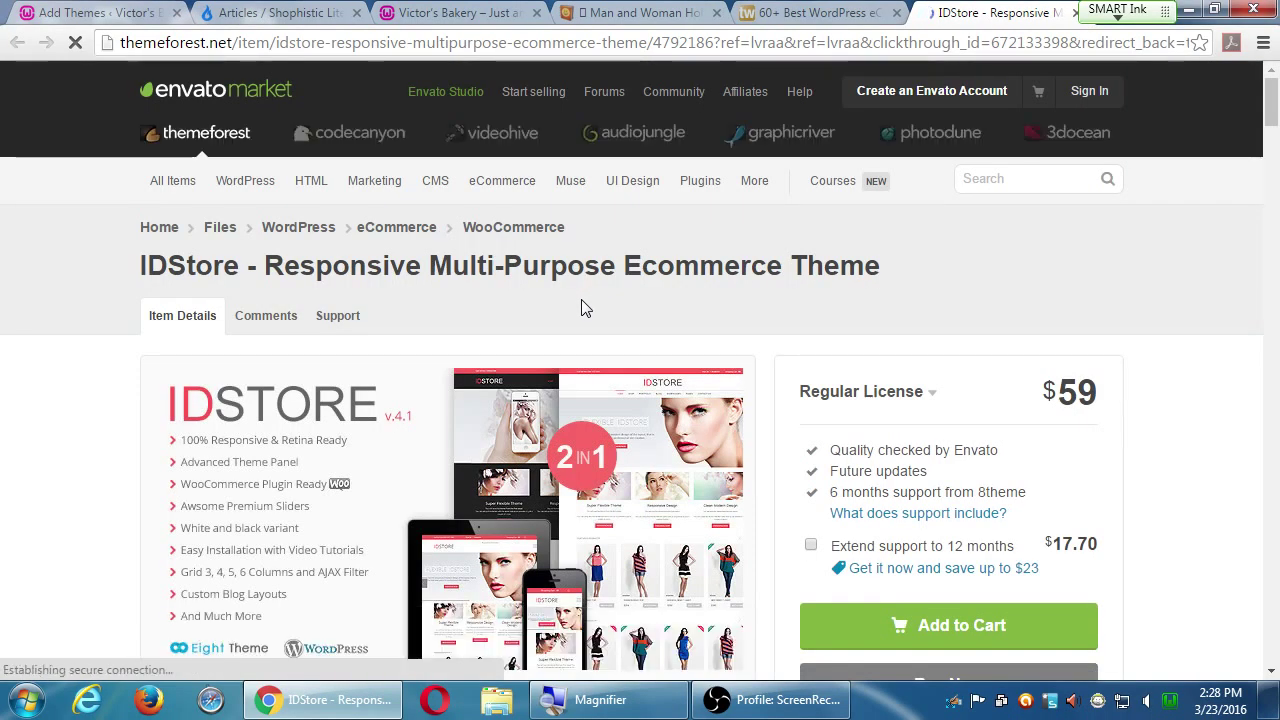
Close the IDStore page and continue through the article's themes to StyleShop.
{"action": "key", "text": "ctrl+w"}
{"action": "scroll", "coordinate": [262, 360], "scroll_direction": "down", "scroll_amount": 15}
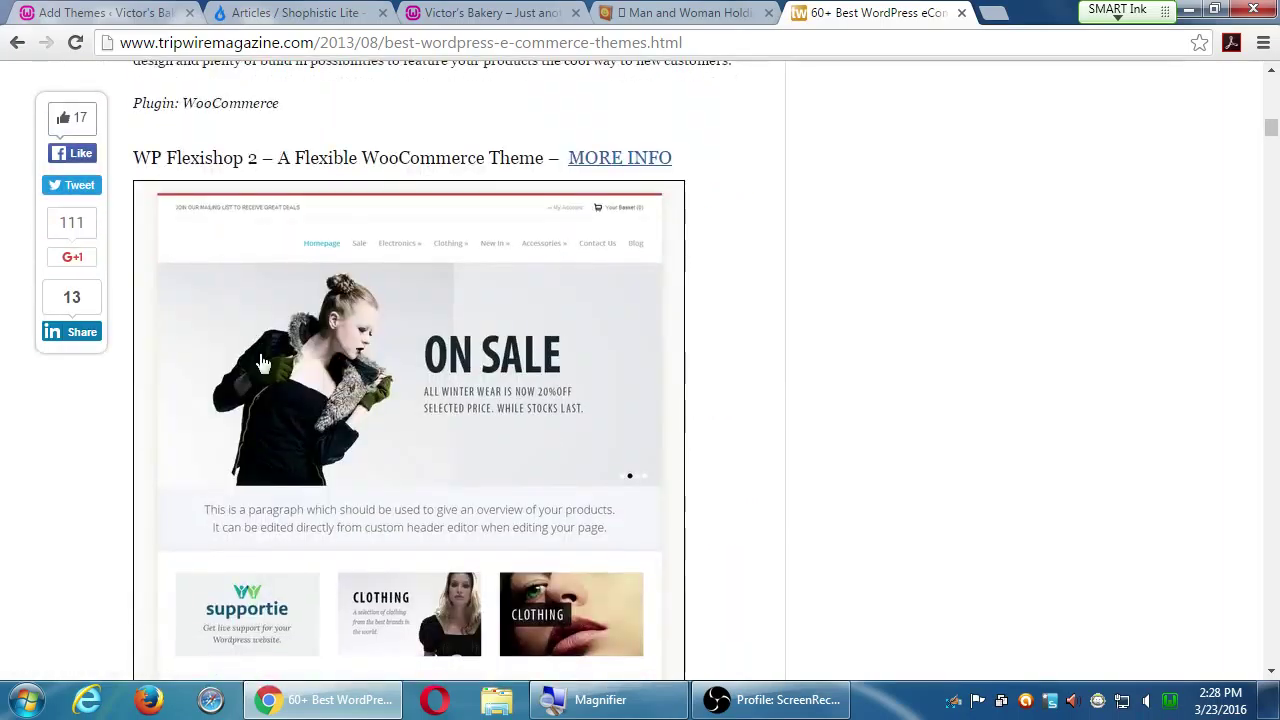
{"action": "scroll", "coordinate": [265, 360], "scroll_direction": "down", "scroll_amount": 6}
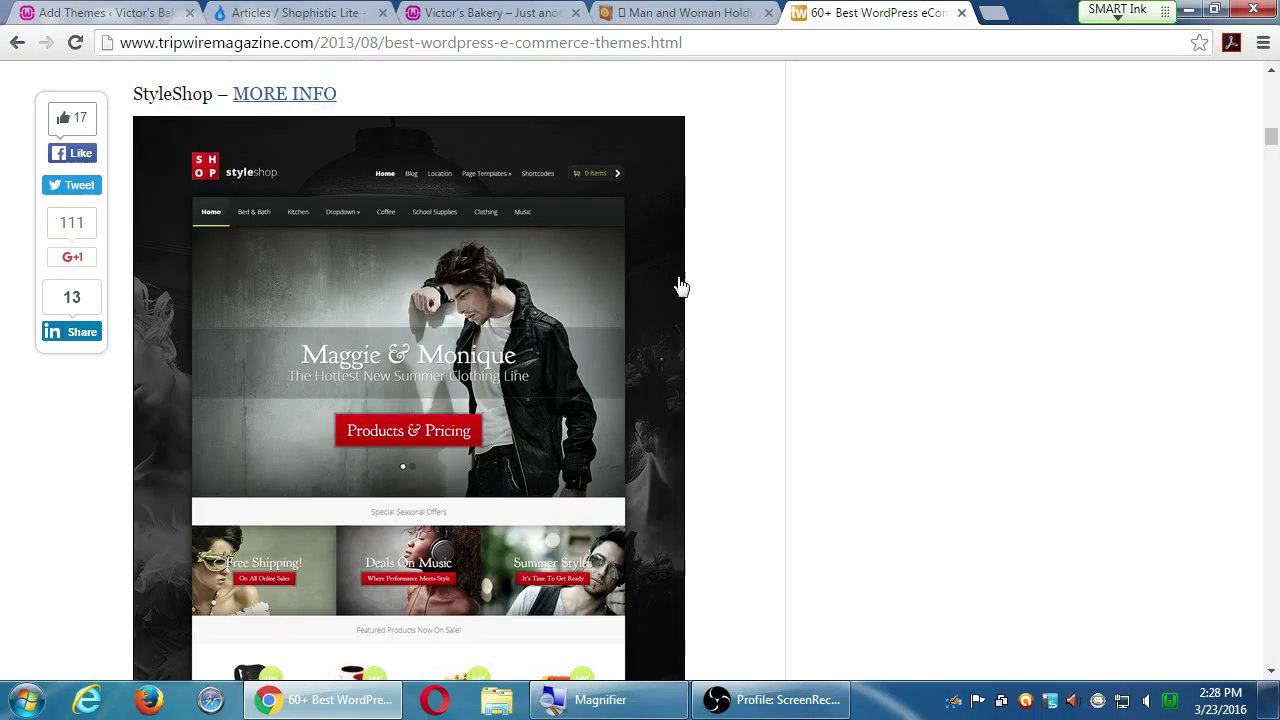
Check the theme upload option on WordPress's Add Themes page, and return to the tripwire article.
{"action": "left_click", "coordinate": [104, 12]}
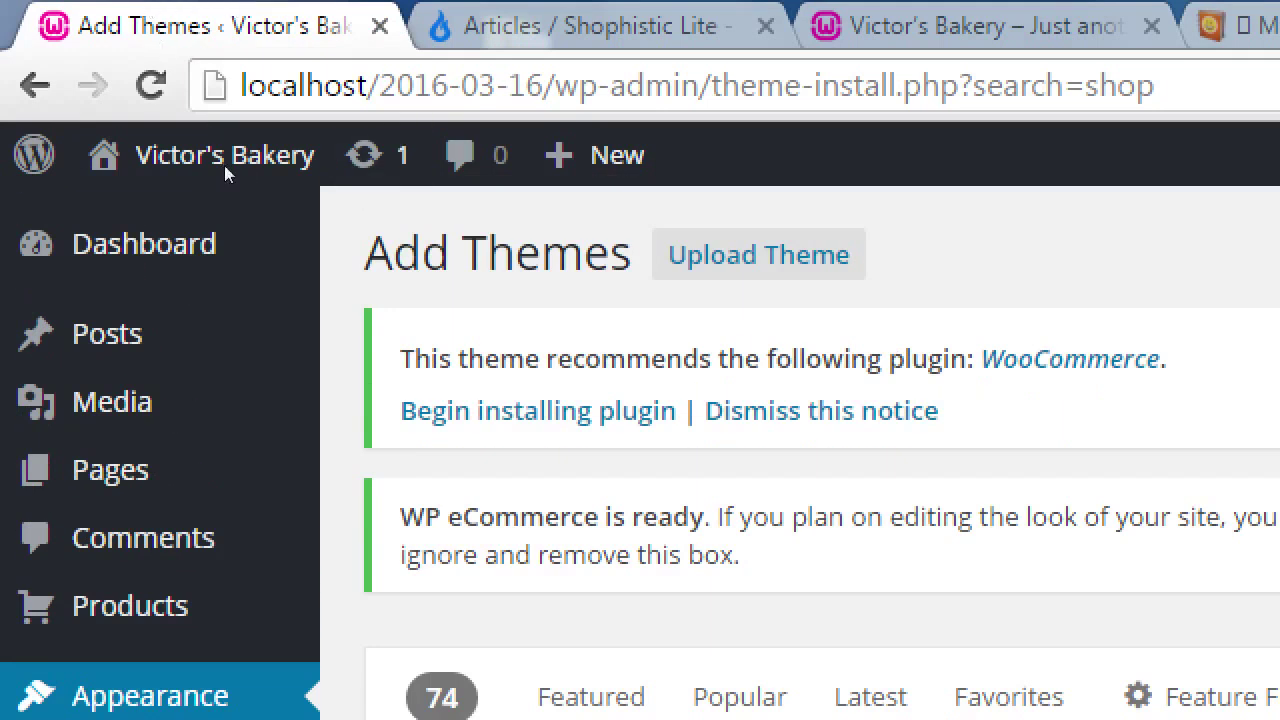
{"action": "left_click_drag", "start_coordinate": [422, 252], "coordinate": [516, 252]}
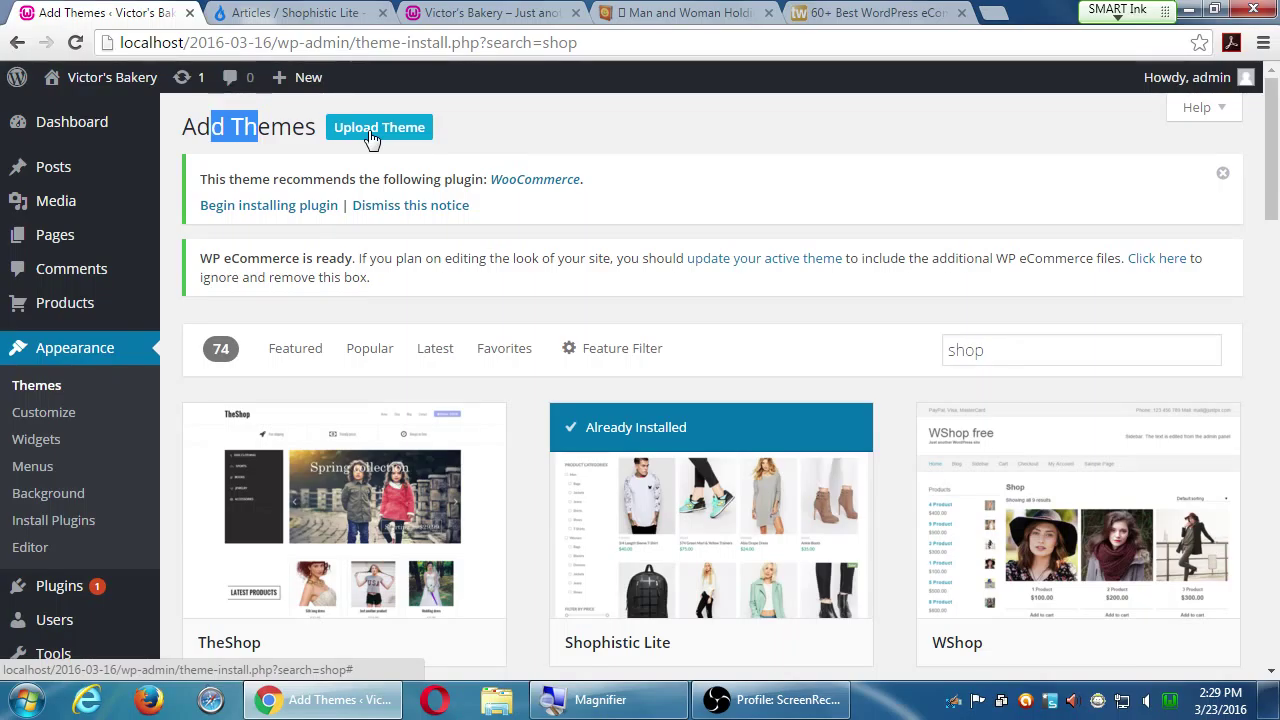
{"action": "left_click", "coordinate": [893, 14]}
Review the article's theme previews again, along with its introduction and article index.
{"action": "scroll", "coordinate": [844, 338], "scroll_direction": "up", "scroll_amount": 4}
{"action": "scroll", "coordinate": [844, 338], "scroll_direction": "up", "scroll_amount": 3}
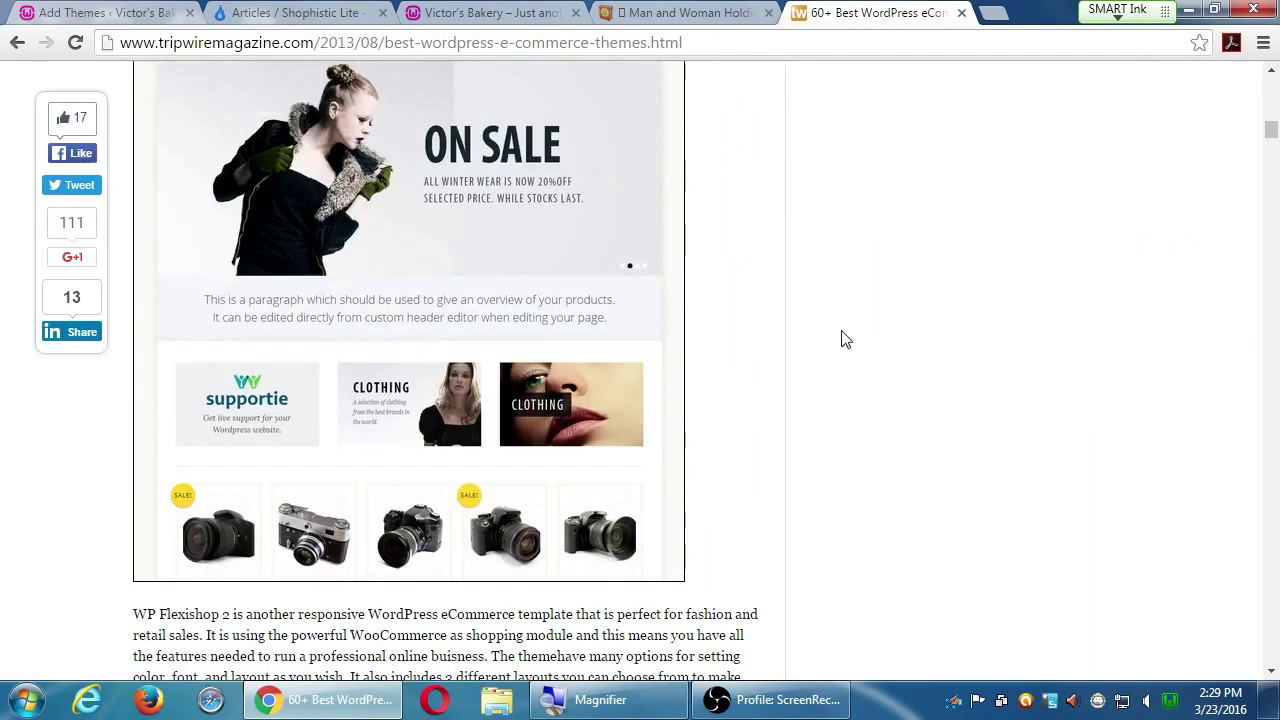
{"action": "scroll", "coordinate": [844, 338], "scroll_direction": "down", "scroll_amount": 5}
{"action": "scroll", "coordinate": [844, 338], "scroll_direction": "down", "scroll_amount": 5}
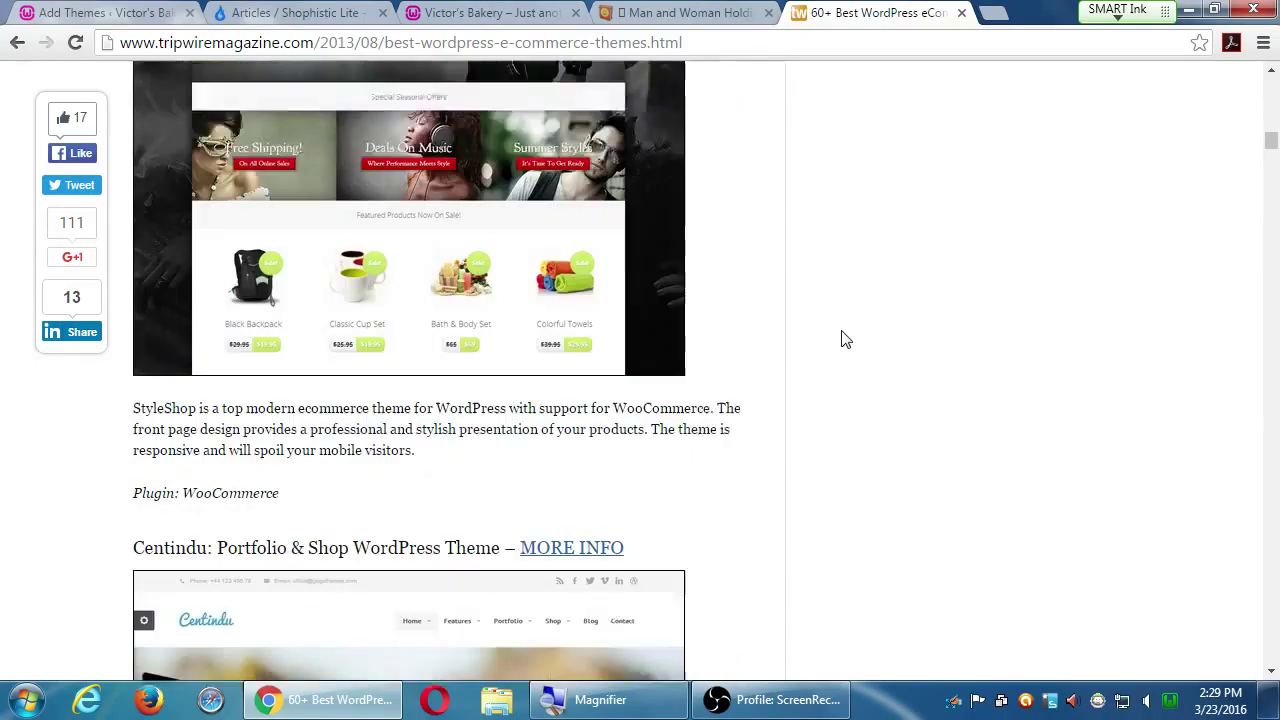
{"action": "scroll", "coordinate": [844, 338], "scroll_direction": "up", "scroll_amount": 15}
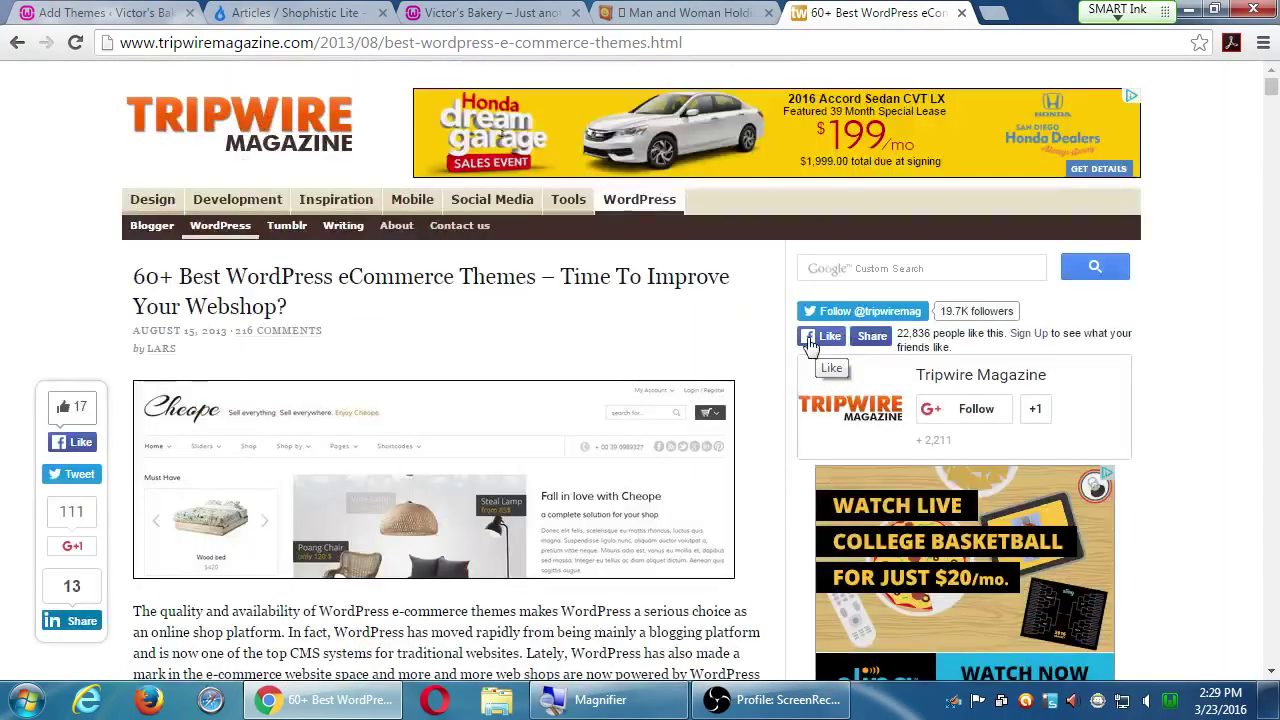
{"action": "scroll", "coordinate": [527, 452], "scroll_direction": "down", "scroll_amount": 6}
{"action": "scroll", "coordinate": [527, 452], "scroll_direction": "down", "scroll_amount": 6}
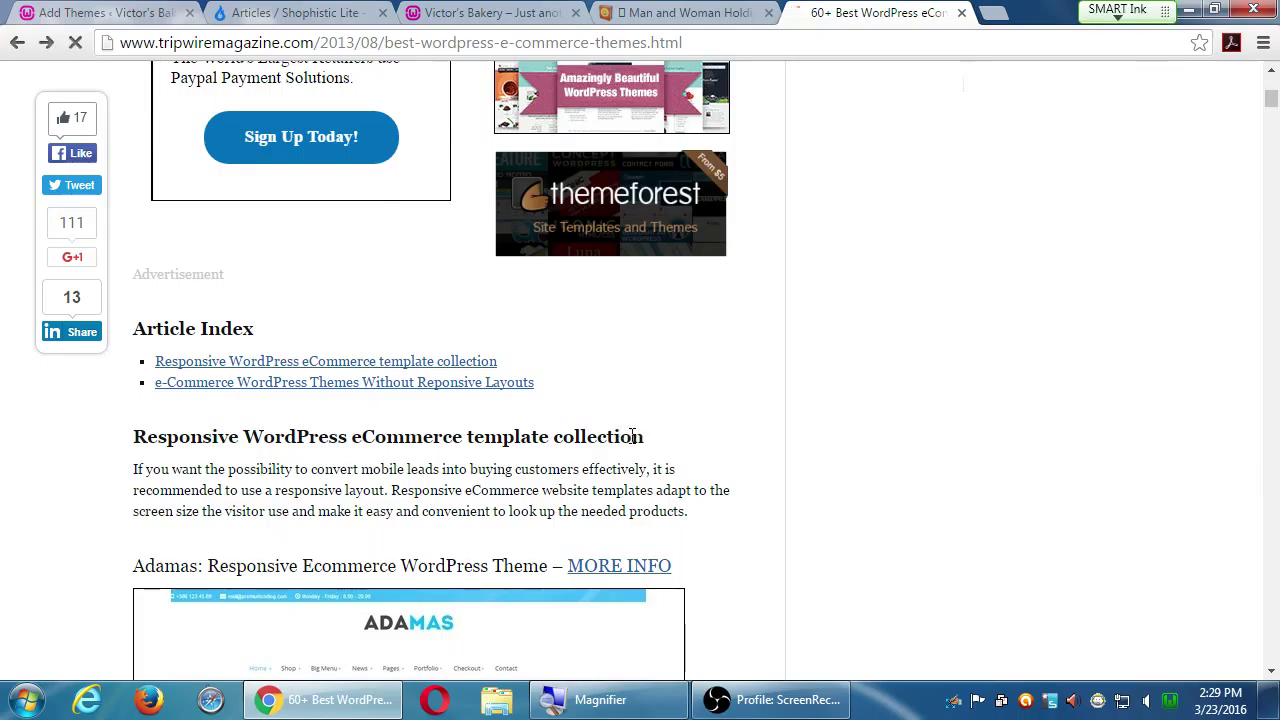
Leave the article, open elegantthemes.com and dismiss the newsletter discount offer.
{"action": "key", "text": "alt+Left"}
{"action": "scroll", "coordinate": [509, 457], "scroll_direction": "up", "scroll_amount": 7}
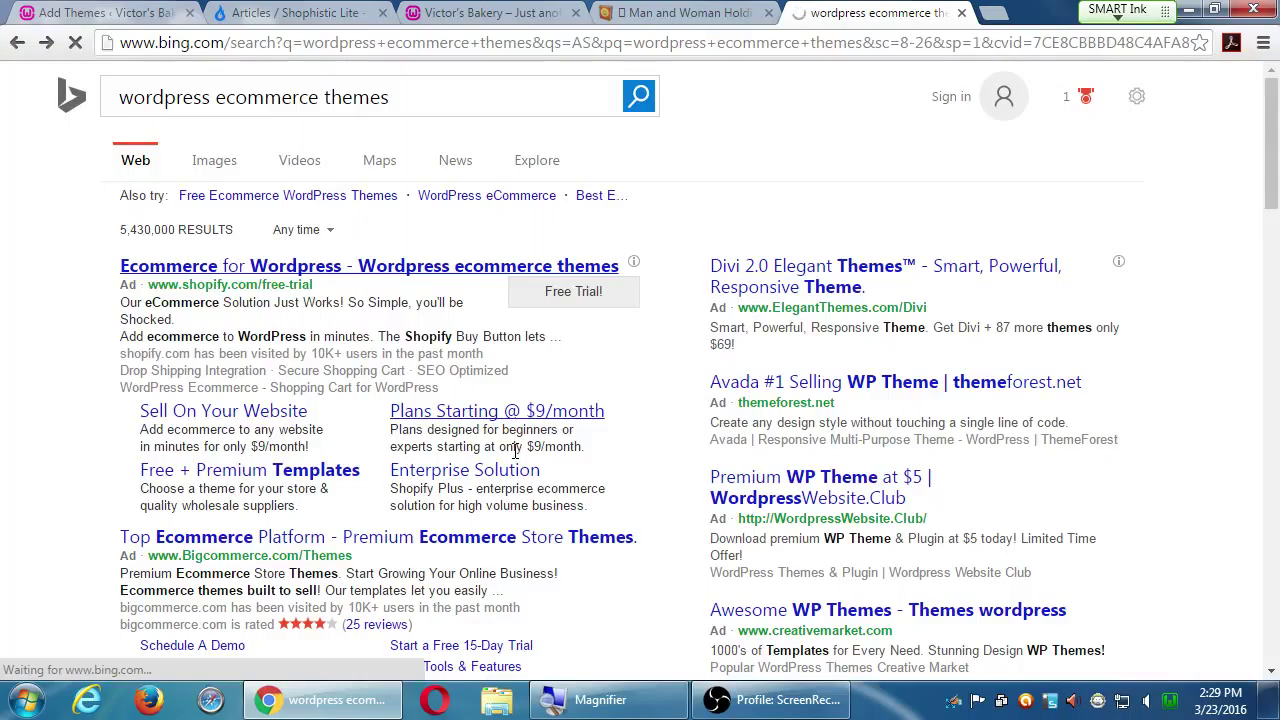
{"action": "key", "text": "ctrl+l"}
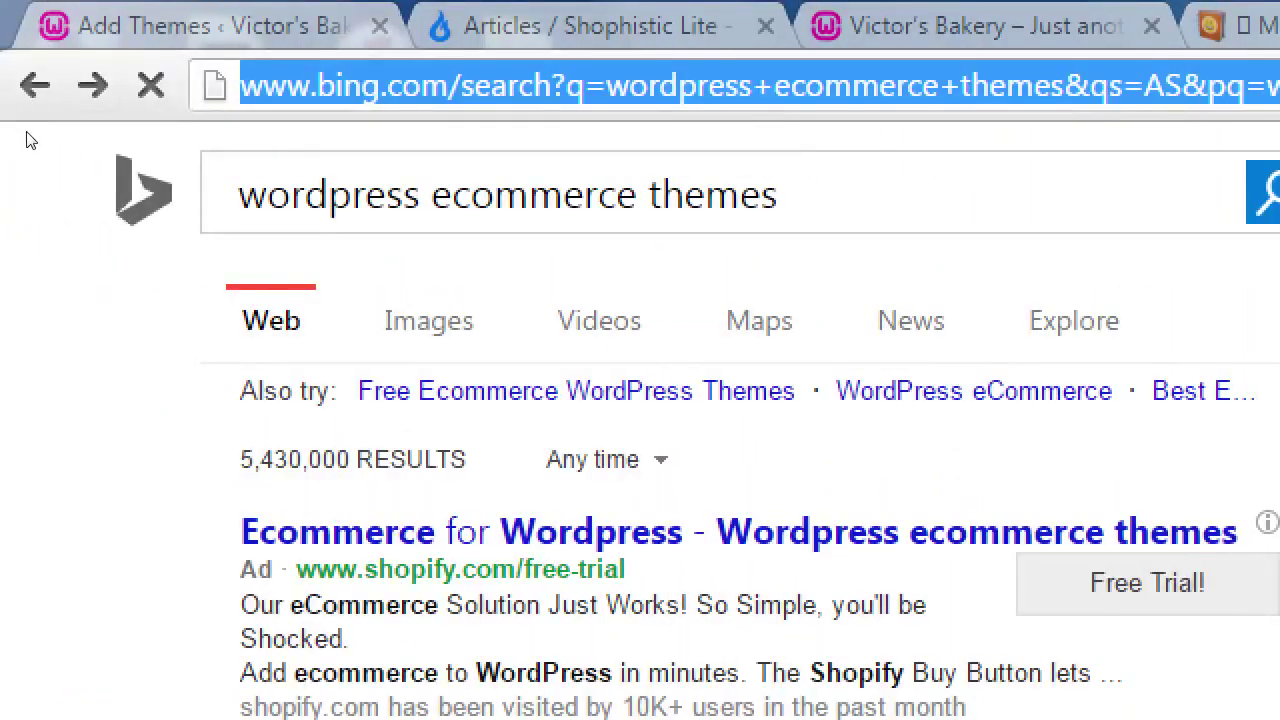
{"action": "type", "text": "elegant"}
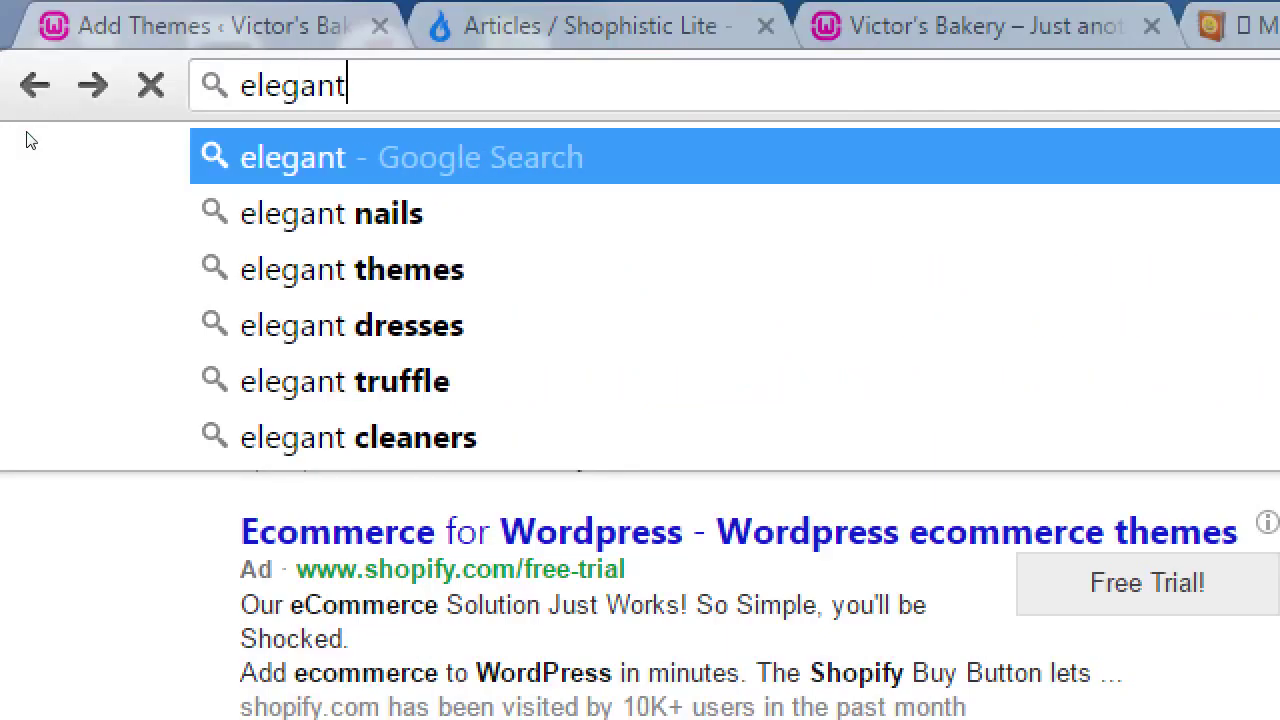
{"action": "type", "text": "themes.c"}
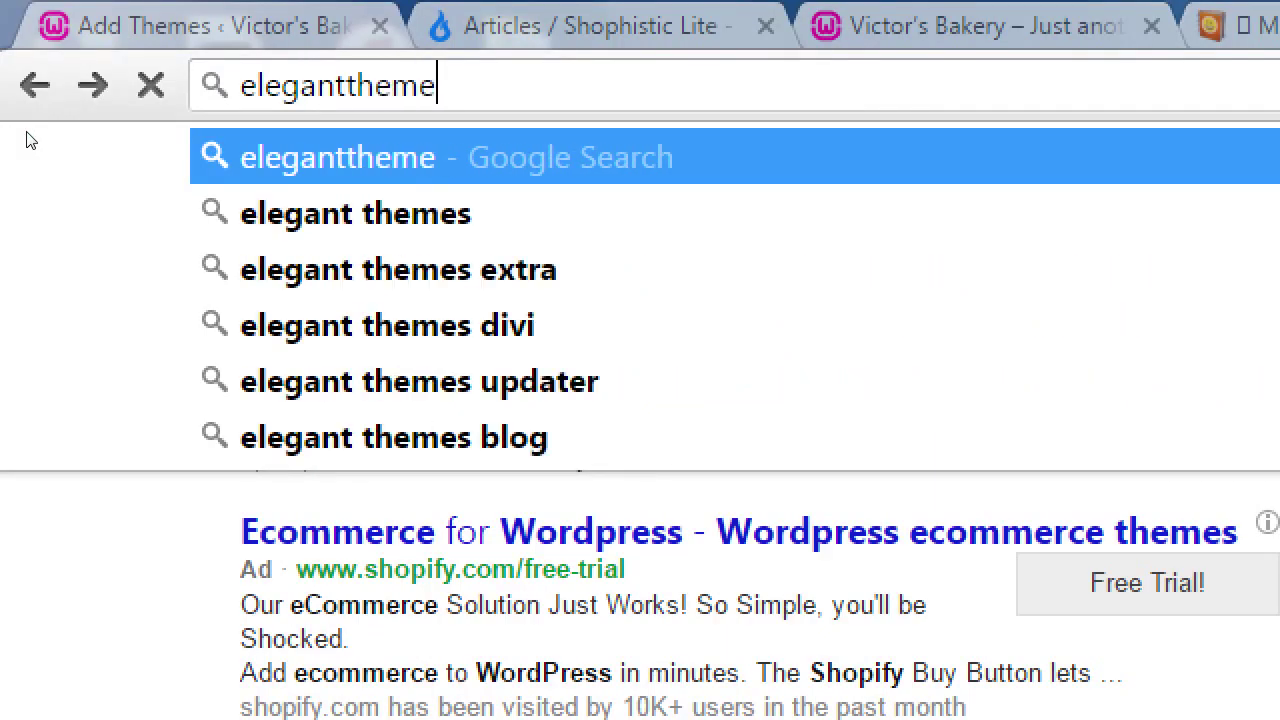
{"action": "key", "text": "Escape"}
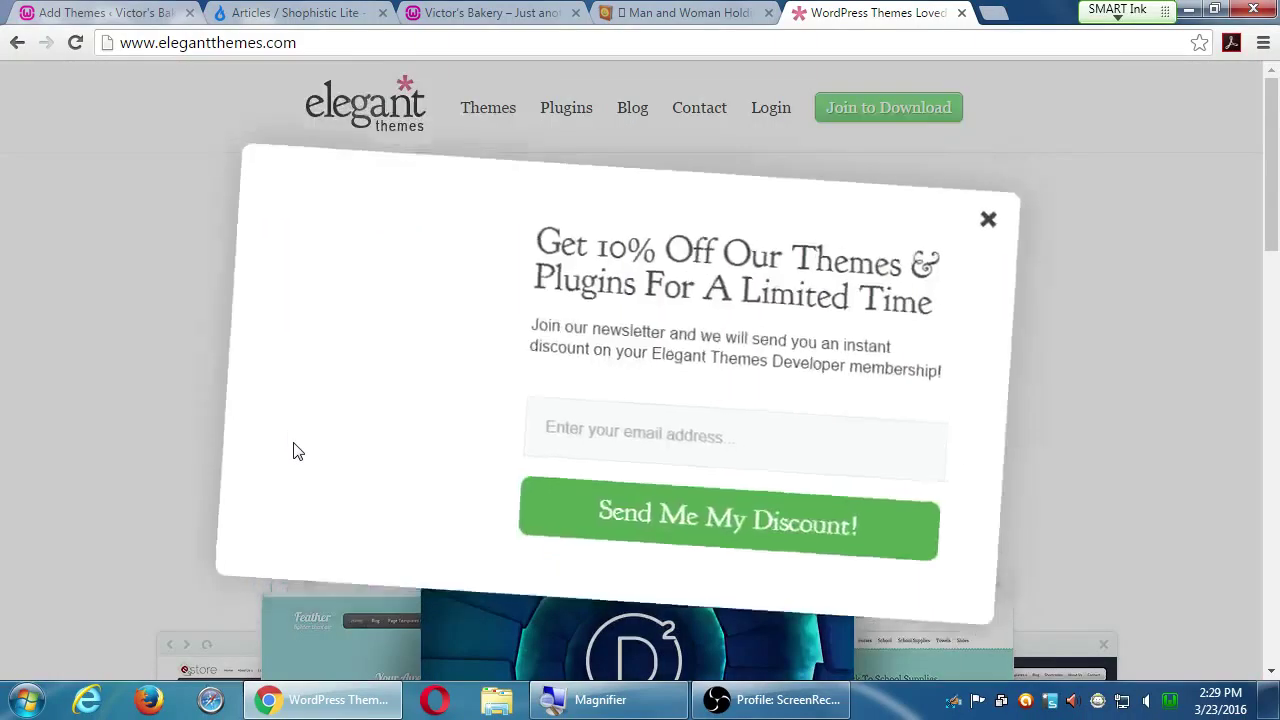
{"action": "left_click", "coordinate": [991, 195]}
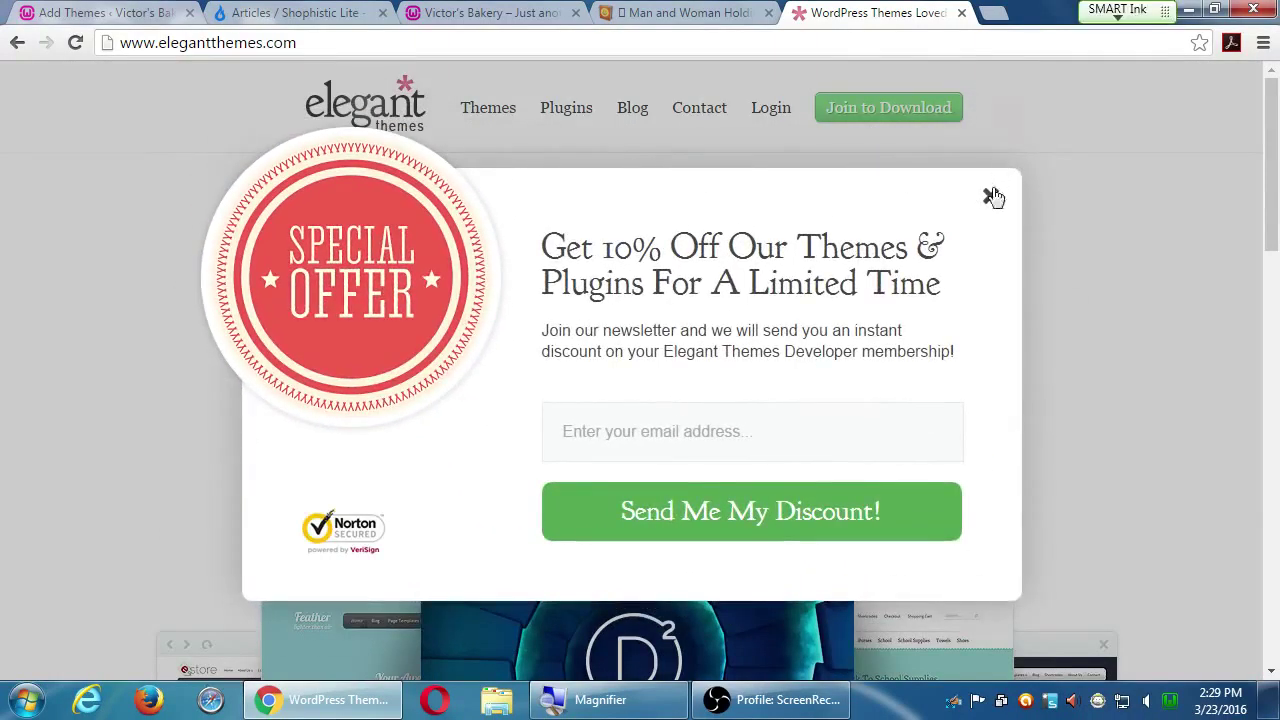
Examine the Elegant Themes home page, including its theme previews, feature descriptions and membership offer.
{"action": "scroll", "coordinate": [415, 385], "scroll_direction": "down", "scroll_amount": 3}
{"action": "scroll", "coordinate": [415, 385], "scroll_direction": "down", "scroll_amount": 3}
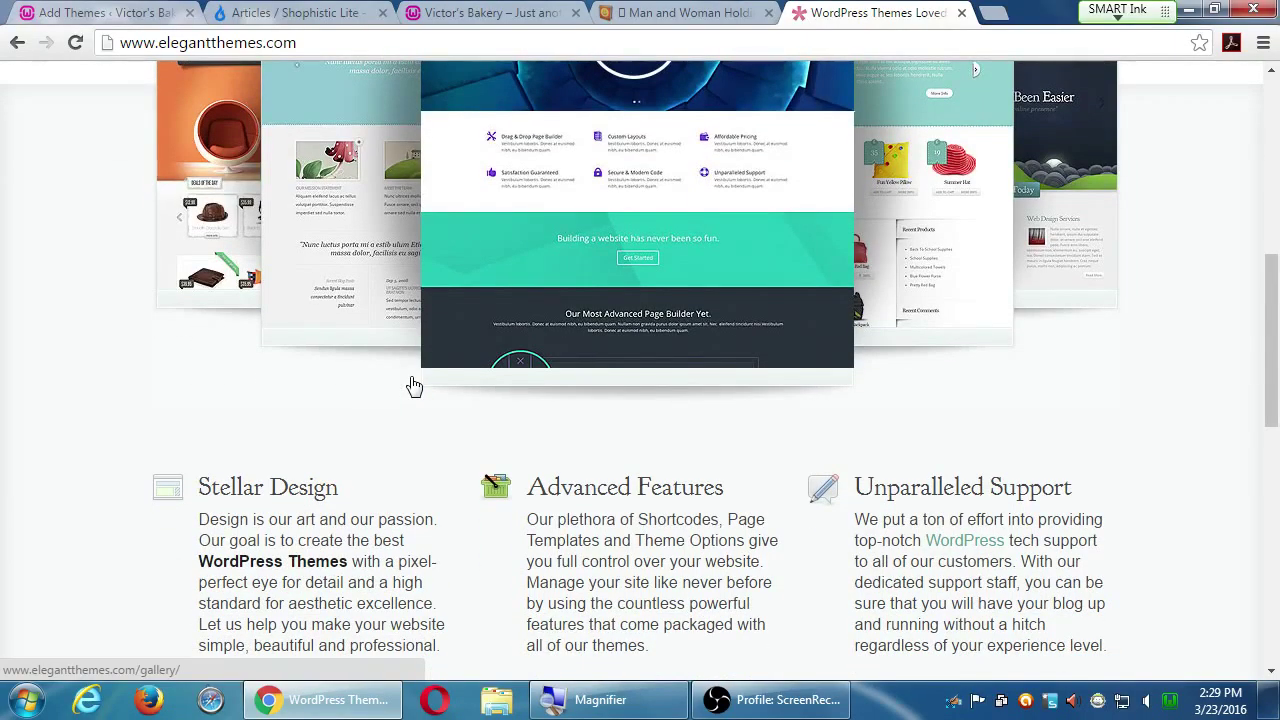
{"action": "scroll", "coordinate": [415, 386], "scroll_direction": "down", "scroll_amount": 8}
{"action": "scroll", "coordinate": [415, 385], "scroll_direction": "down", "scroll_amount": 1}
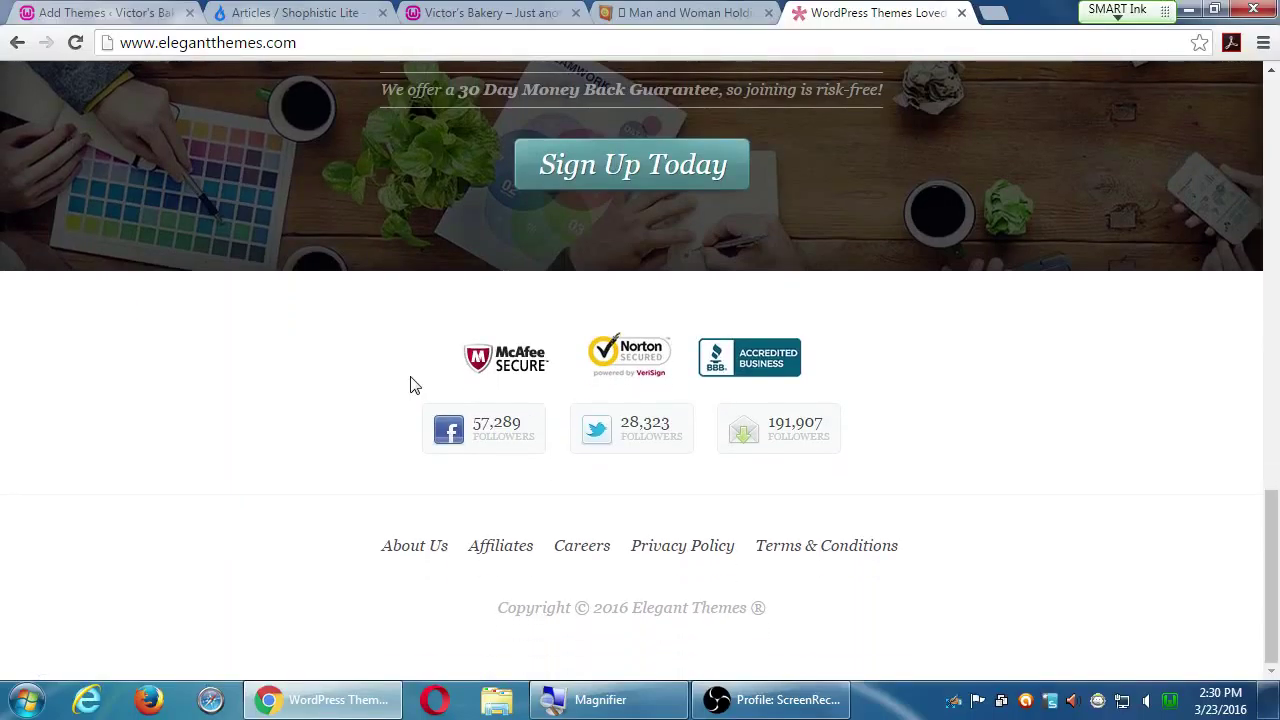
{"action": "scroll", "coordinate": [466, 406], "scroll_direction": "up", "scroll_amount": 8}
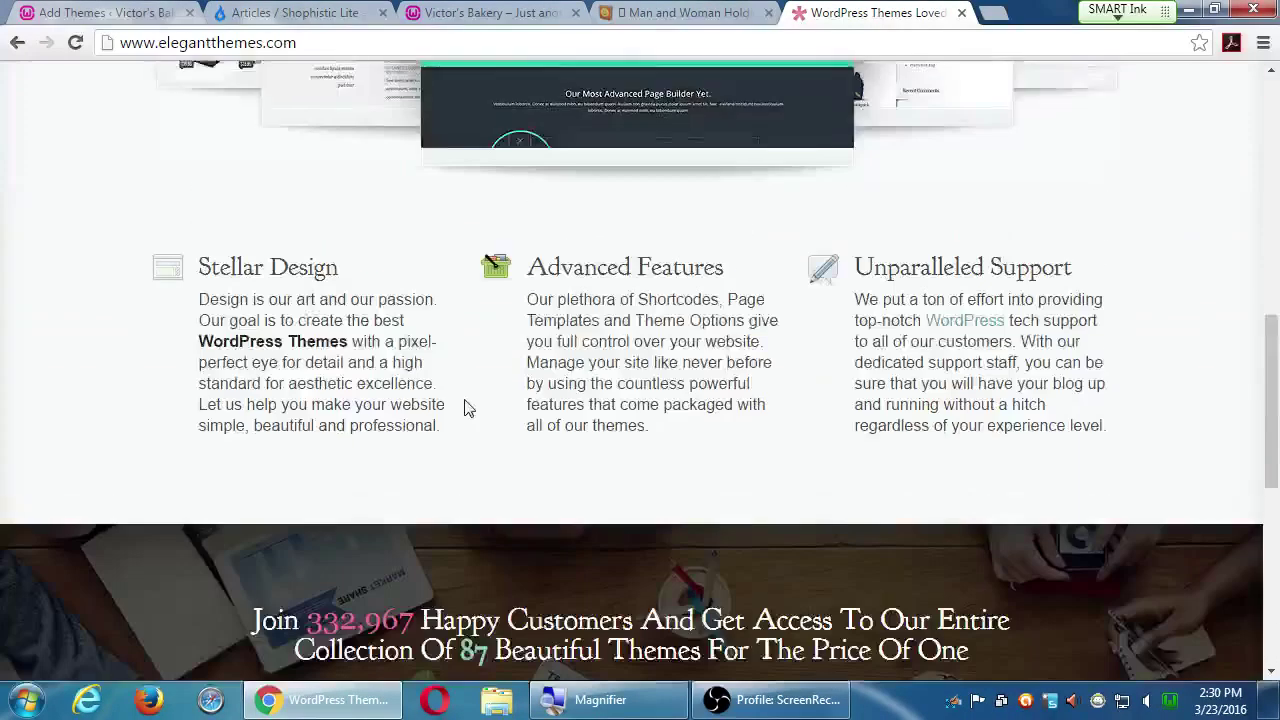
{"action": "scroll", "coordinate": [468, 408], "scroll_direction": "up", "scroll_amount": 3}
{"action": "scroll", "coordinate": [466, 408], "scroll_direction": "up", "scroll_amount": 2}
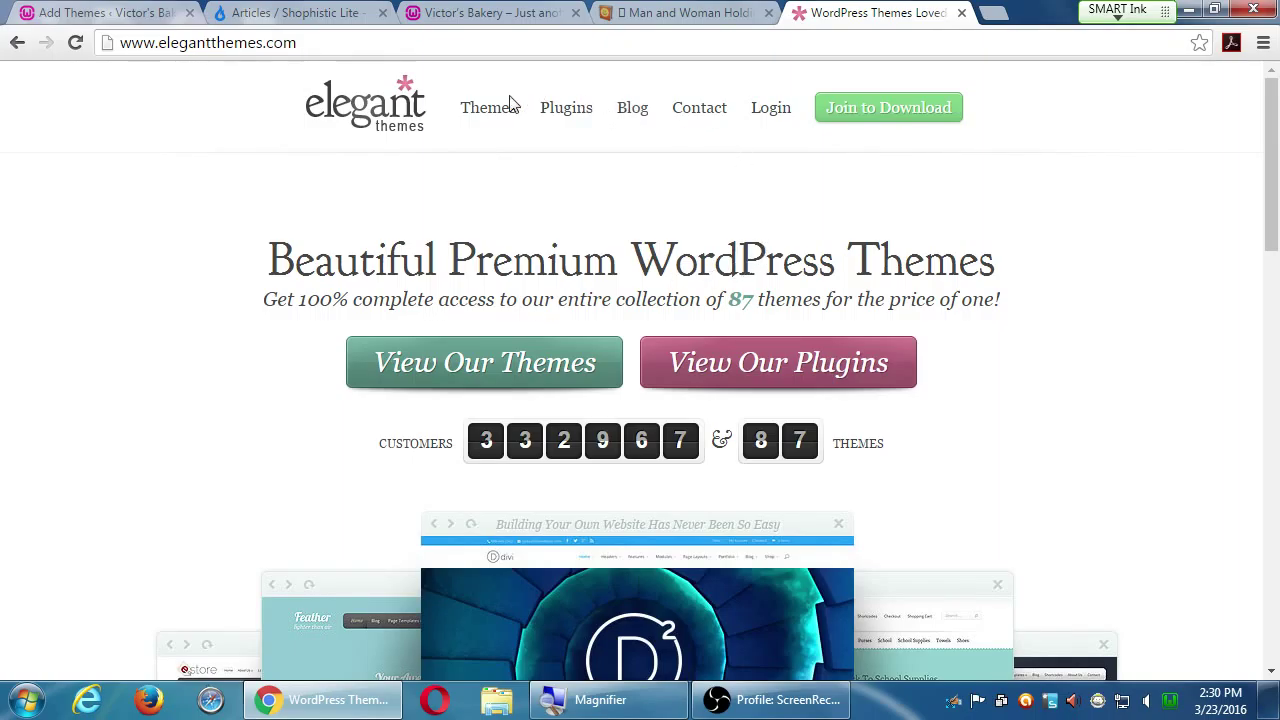
{"action": "scroll", "coordinate": [679, 175], "scroll_direction": "down", "scroll_amount": 3}
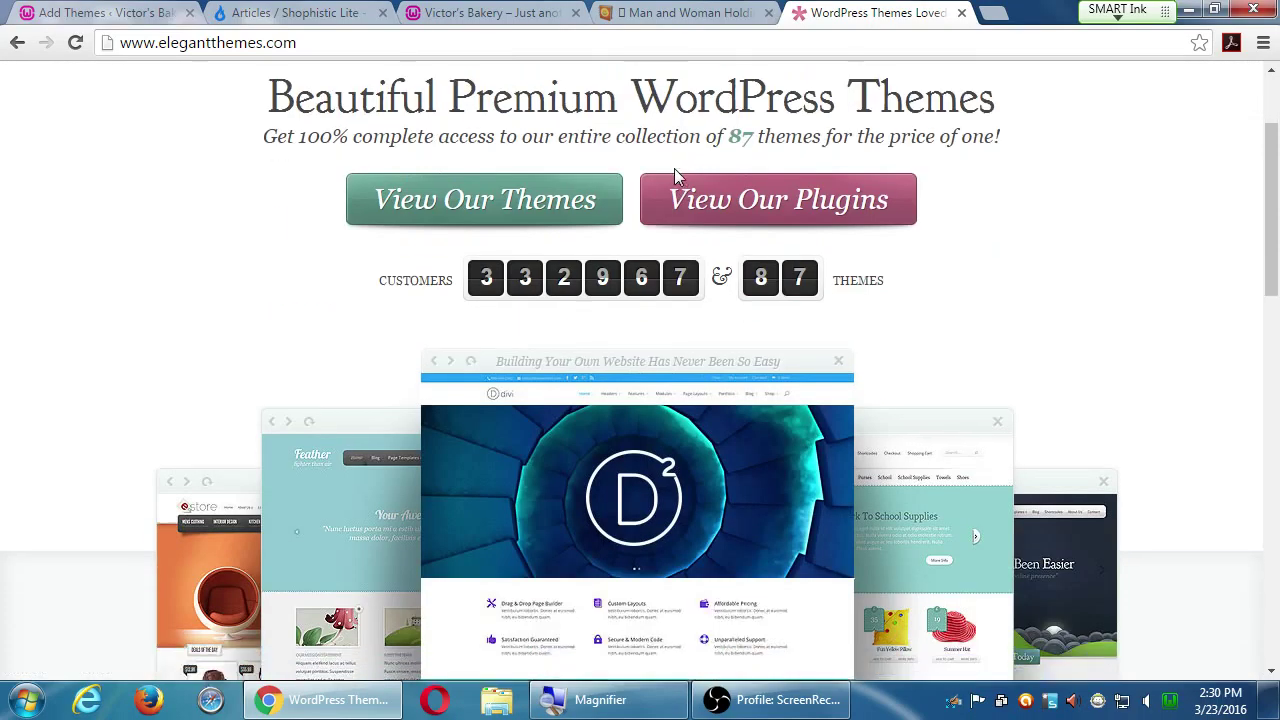
Open the Elegant Themes gallery of WordPress themes and browse its theme previews down to the membership offer.
{"action": "scroll", "coordinate": [679, 175], "scroll_direction": "up", "scroll_amount": 1}
{"action": "left_click", "coordinate": [557, 150]}
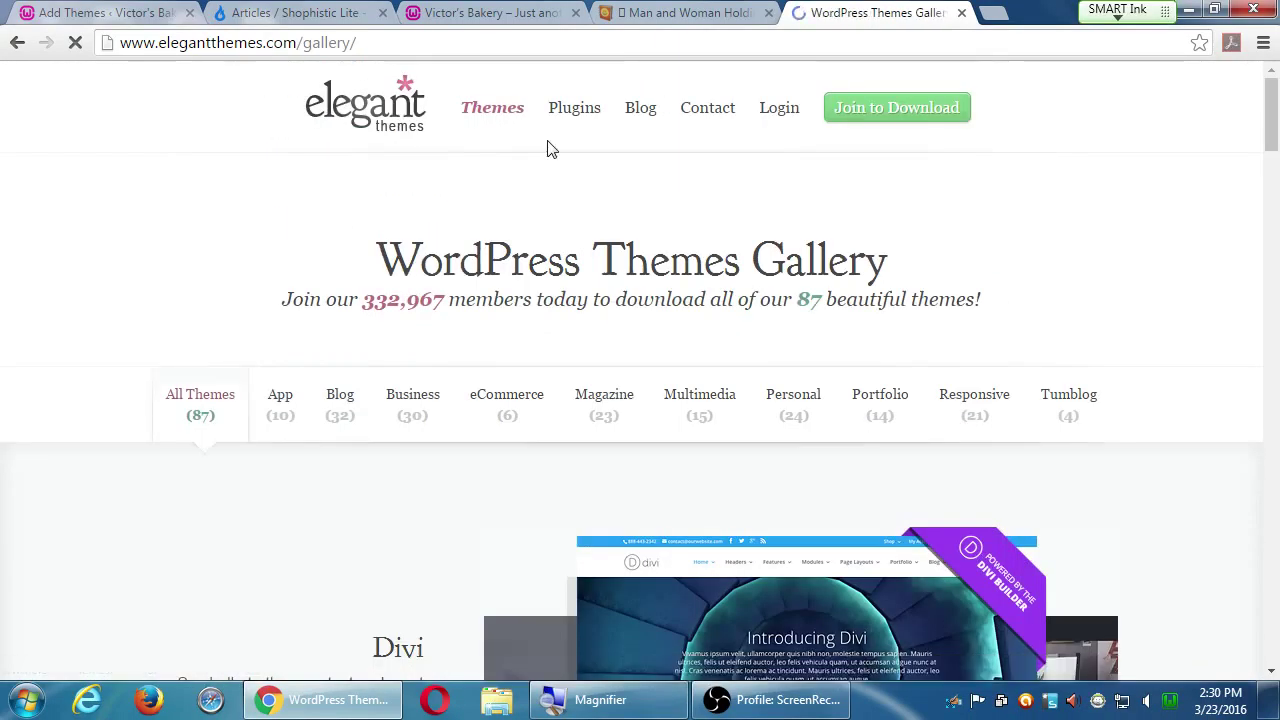
{"action": "scroll", "coordinate": [489, 257], "scroll_direction": "down", "scroll_amount": 15}
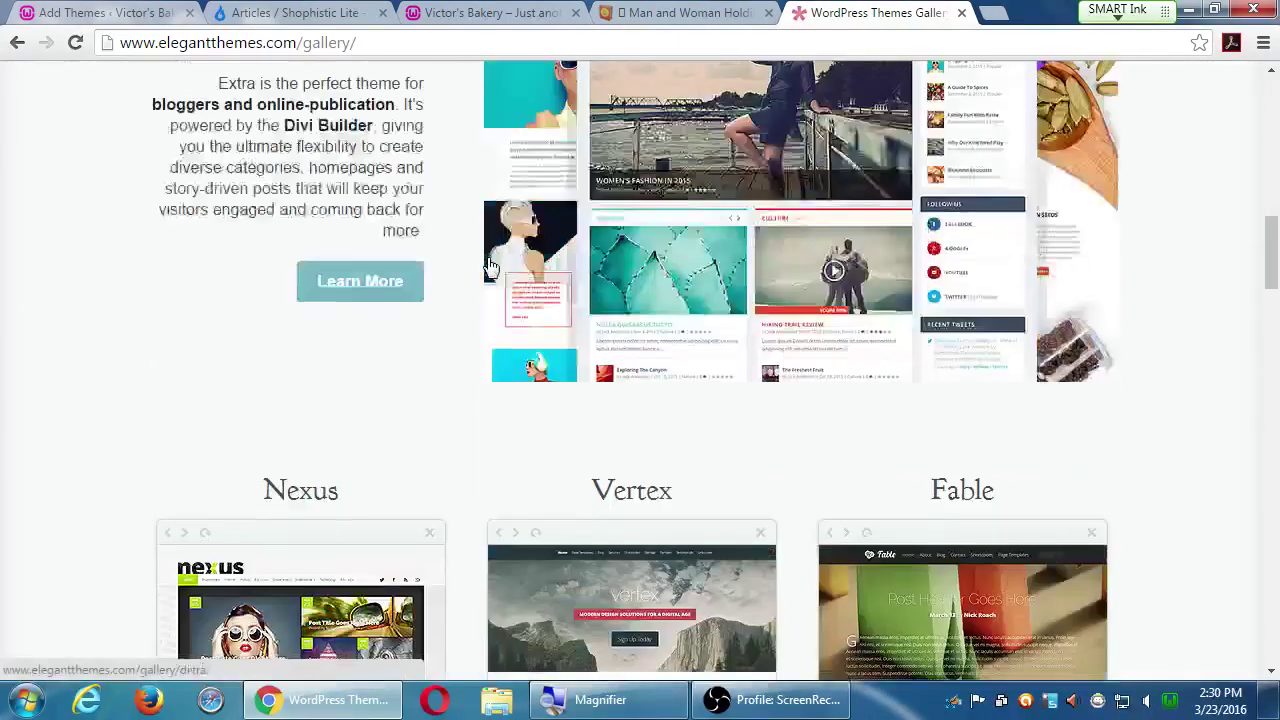
{"action": "scroll", "coordinate": [489, 266], "scroll_direction": "down", "scroll_amount": 10}
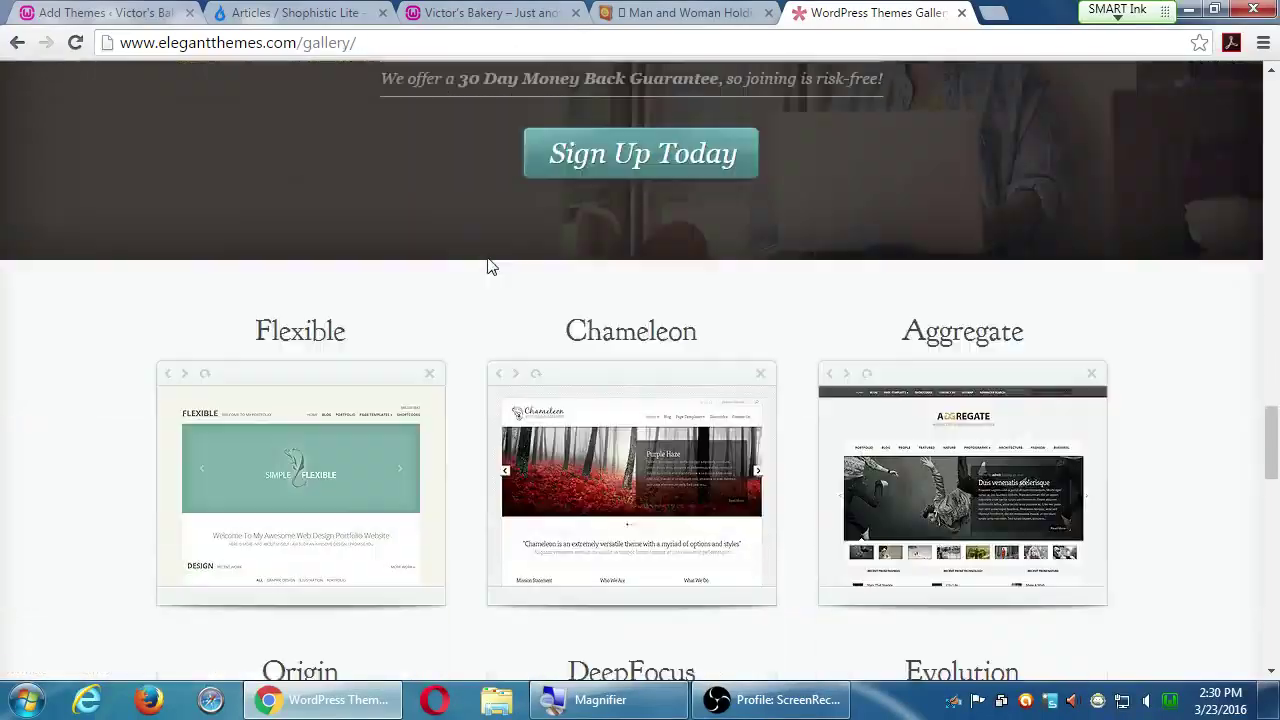
{"action": "scroll", "coordinate": [489, 266], "scroll_direction": "down", "scroll_amount": 6}
{"action": "scroll", "coordinate": [489, 266], "scroll_direction": "up", "scroll_amount": 7}
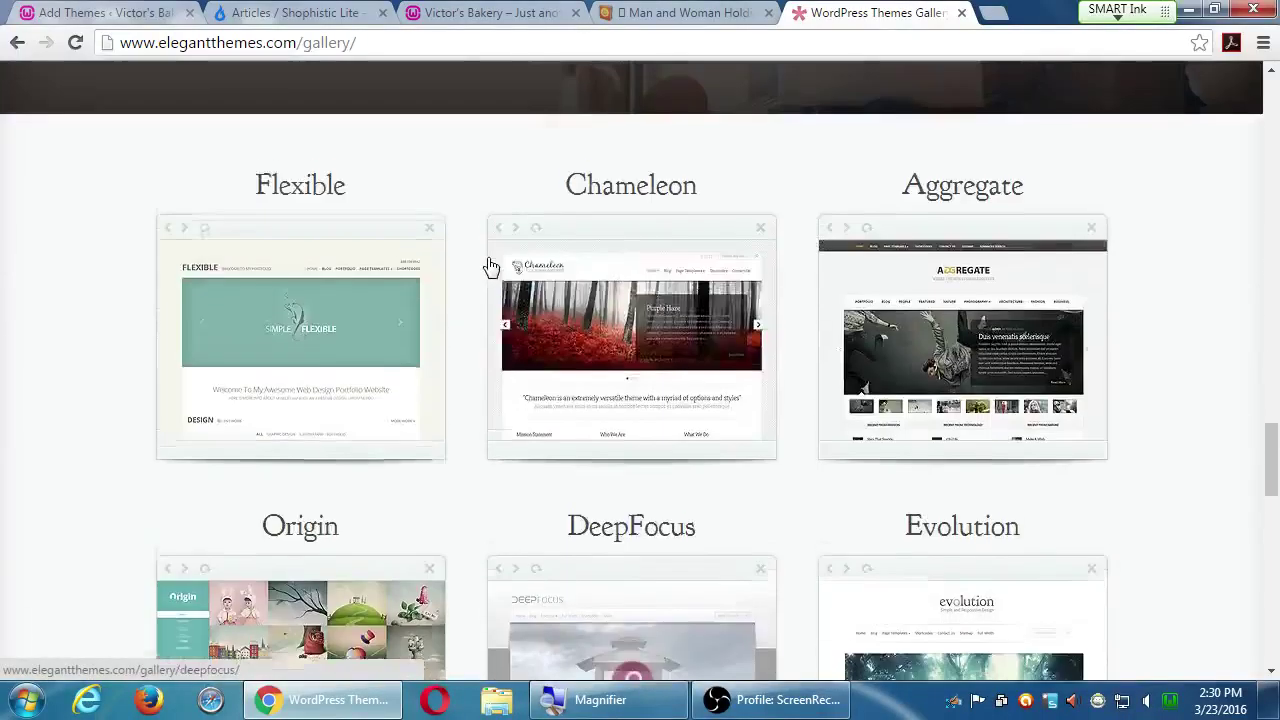
{"action": "scroll", "coordinate": [489, 266], "scroll_direction": "up", "scroll_amount": 1}
Open the Elegant Themes sign-up page and compare the features and prices of the Personal, Developer and Lifetime Access plans.
{"action": "left_click", "coordinate": [603, 337]}
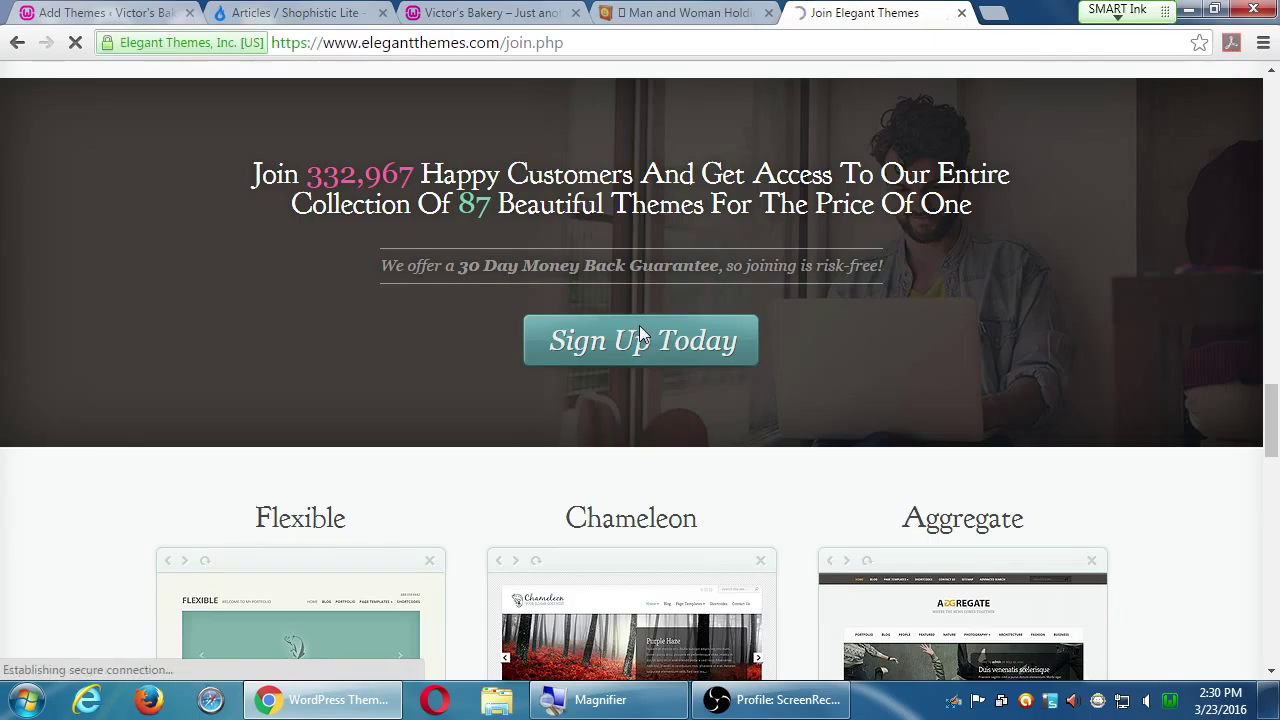
{"action": "scroll", "coordinate": [408, 372], "scroll_direction": "down", "scroll_amount": 5}
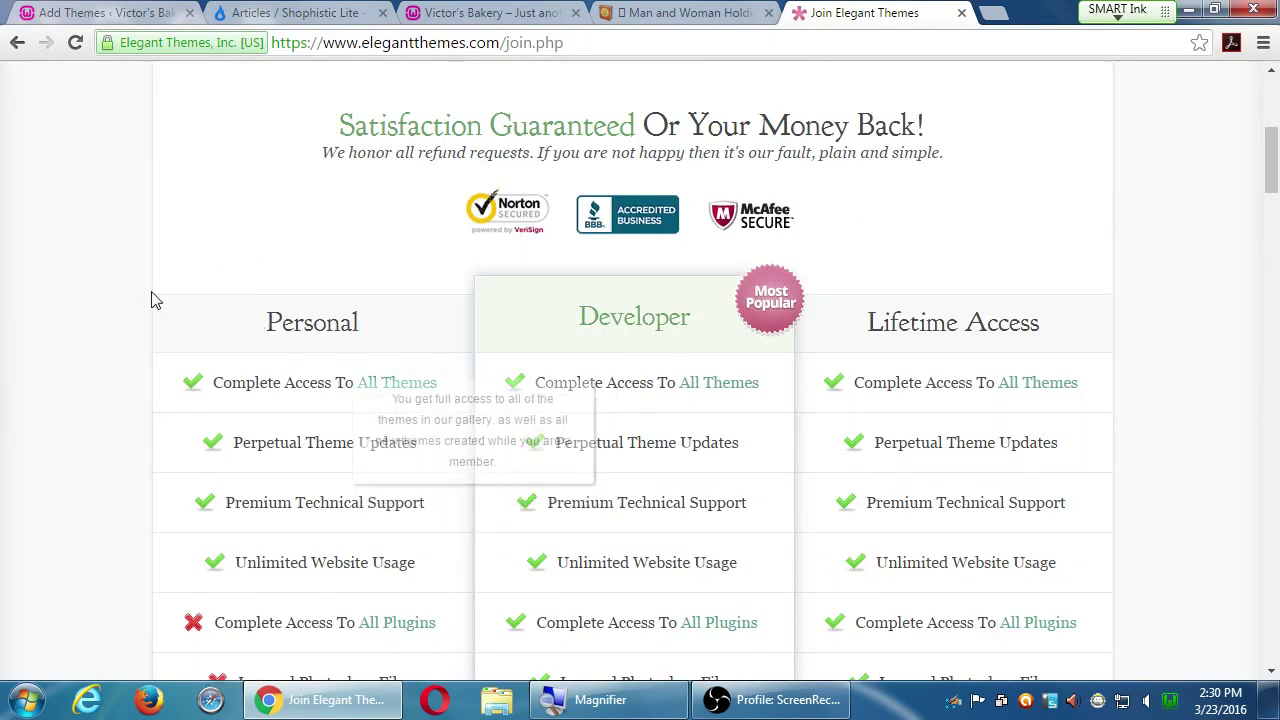
{"action": "scroll", "coordinate": [151, 297], "scroll_direction": "down", "scroll_amount": 1}
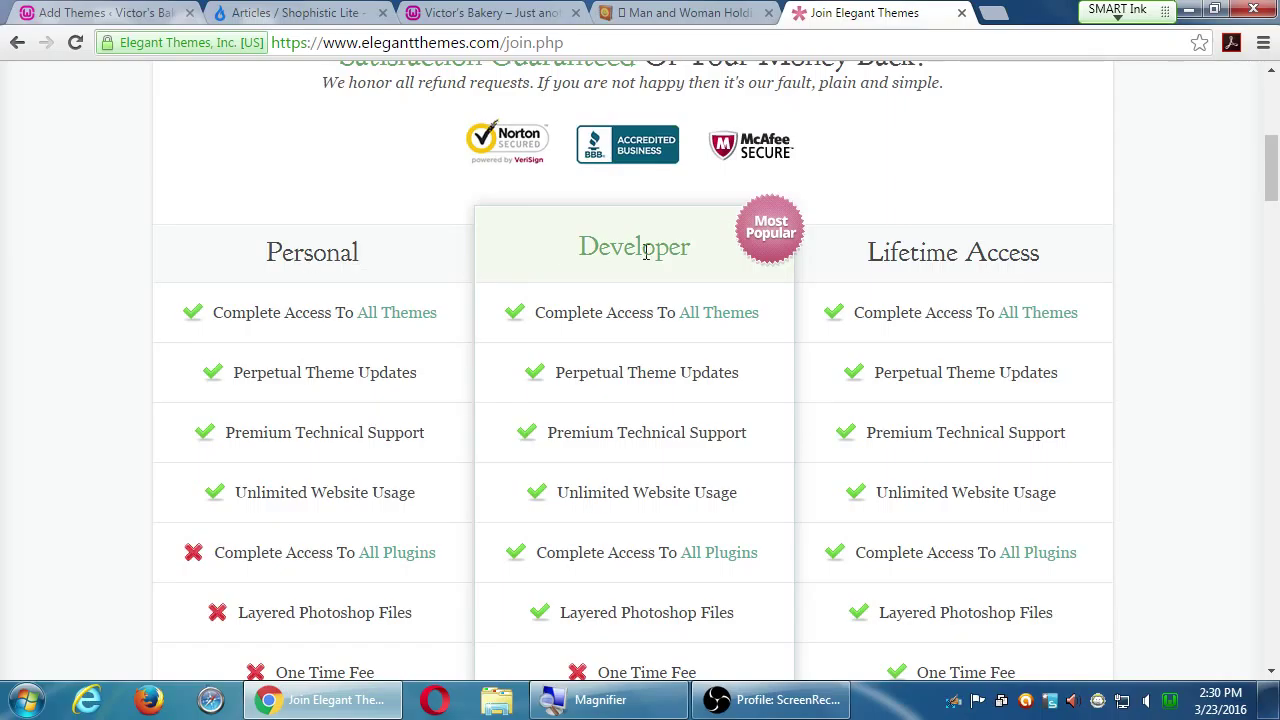
{"action": "scroll", "coordinate": [894, 334], "scroll_direction": "down", "scroll_amount": 4}
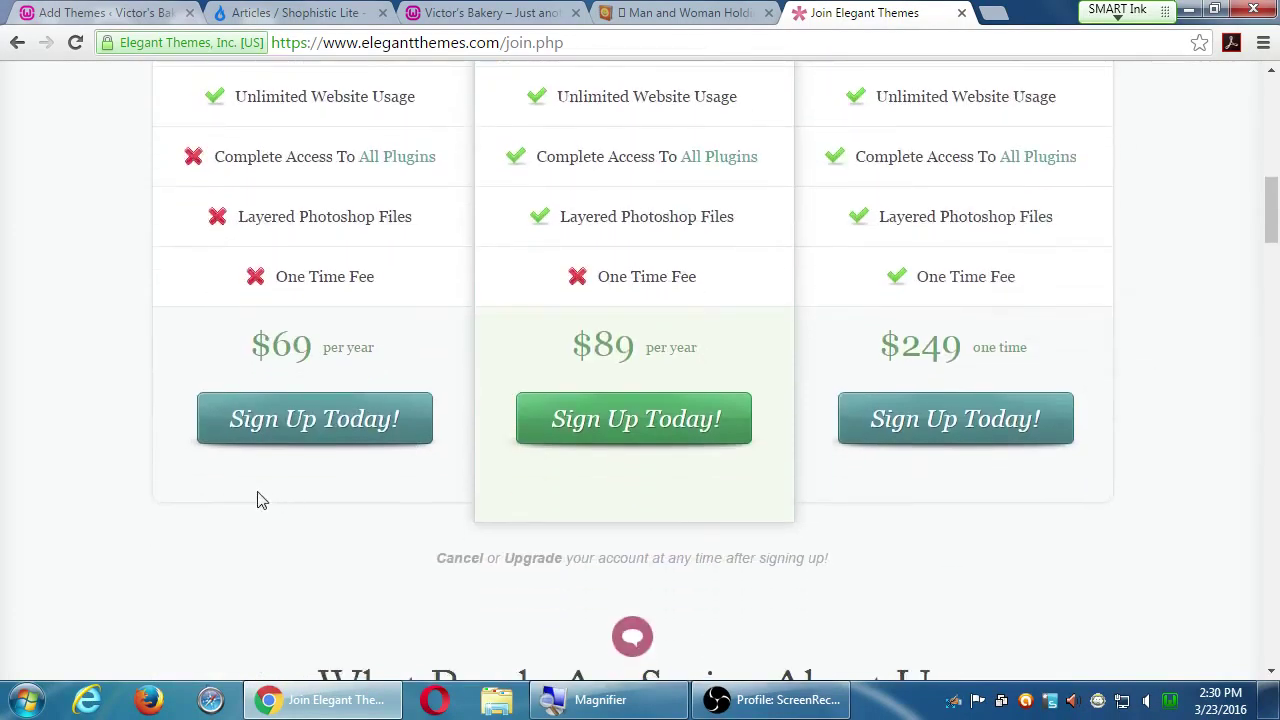
{"action": "scroll", "coordinate": [189, 463], "scroll_direction": "up", "scroll_amount": 5}
{"action": "scroll", "coordinate": [191, 463], "scroll_direction": "down", "scroll_amount": 3}
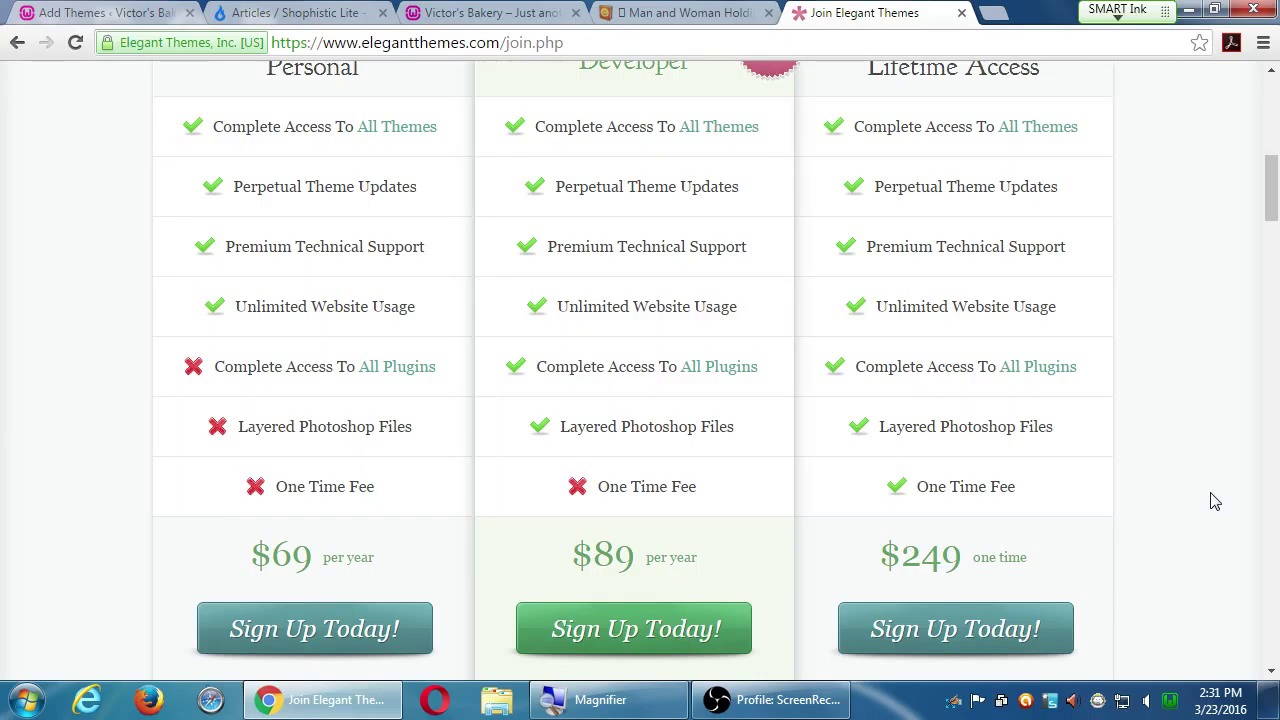
{"action": "scroll", "coordinate": [1215, 500], "scroll_direction": "up", "scroll_amount": 2}
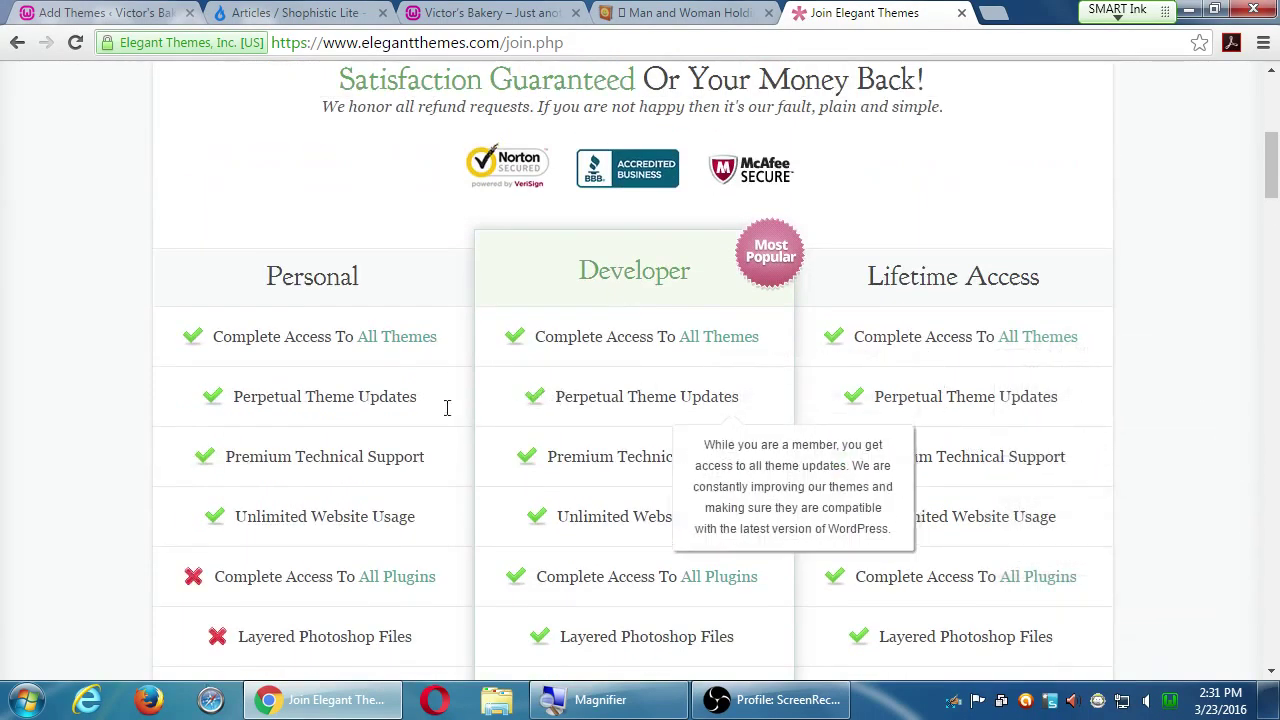
{"action": "scroll", "coordinate": [386, 417], "scroll_direction": "up", "scroll_amount": 5}
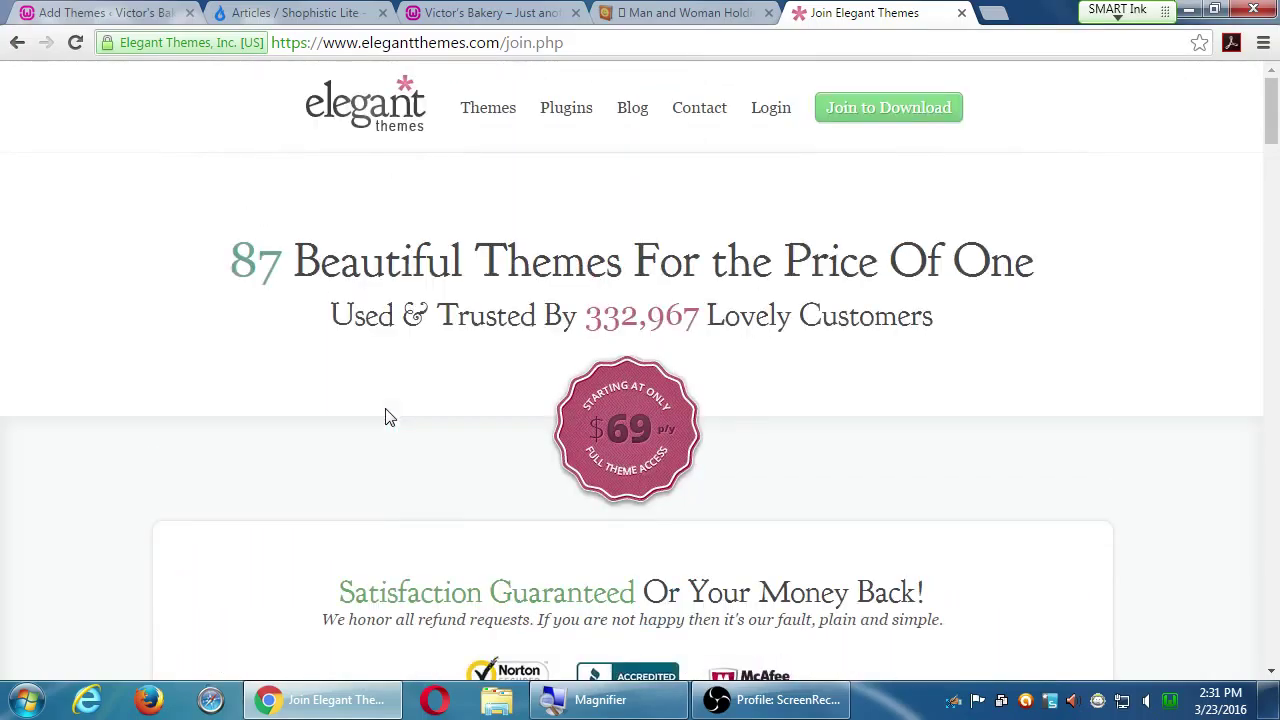
Open themeforest.net in a new browser tab.
{"action": "key", "text": "ctrl+t"}
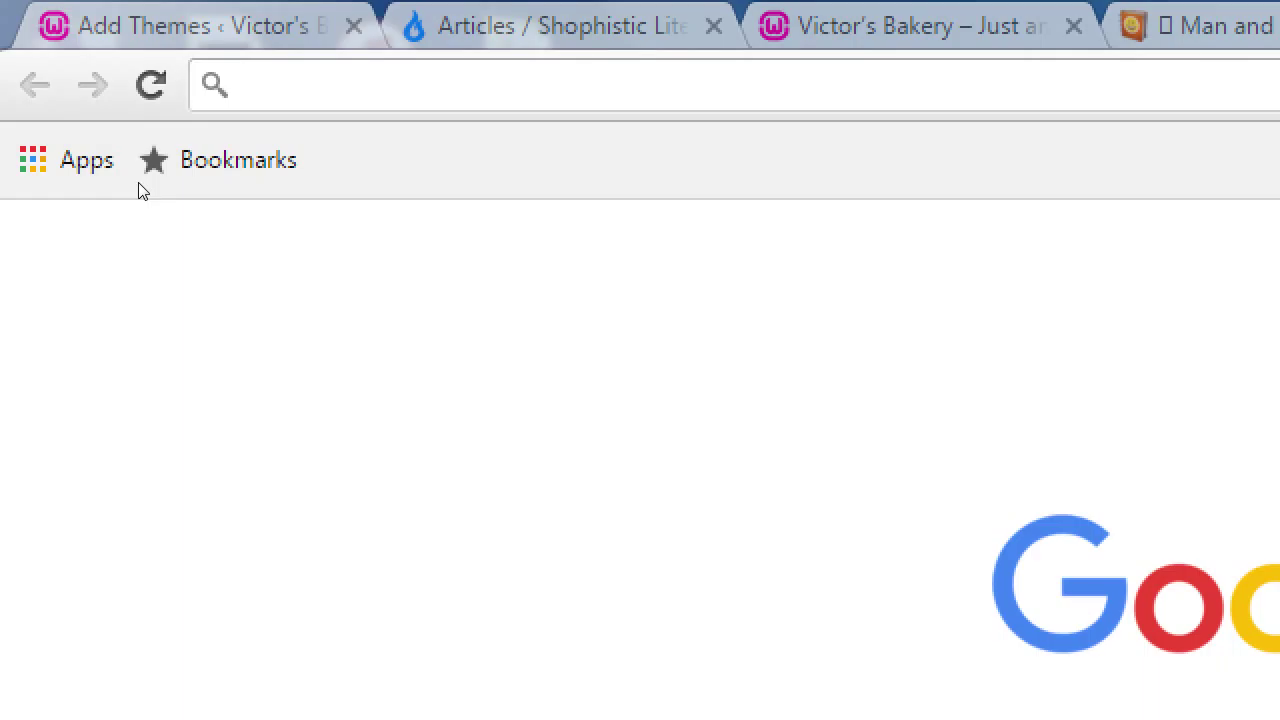
{"action": "type", "text": "themeforest.c"}
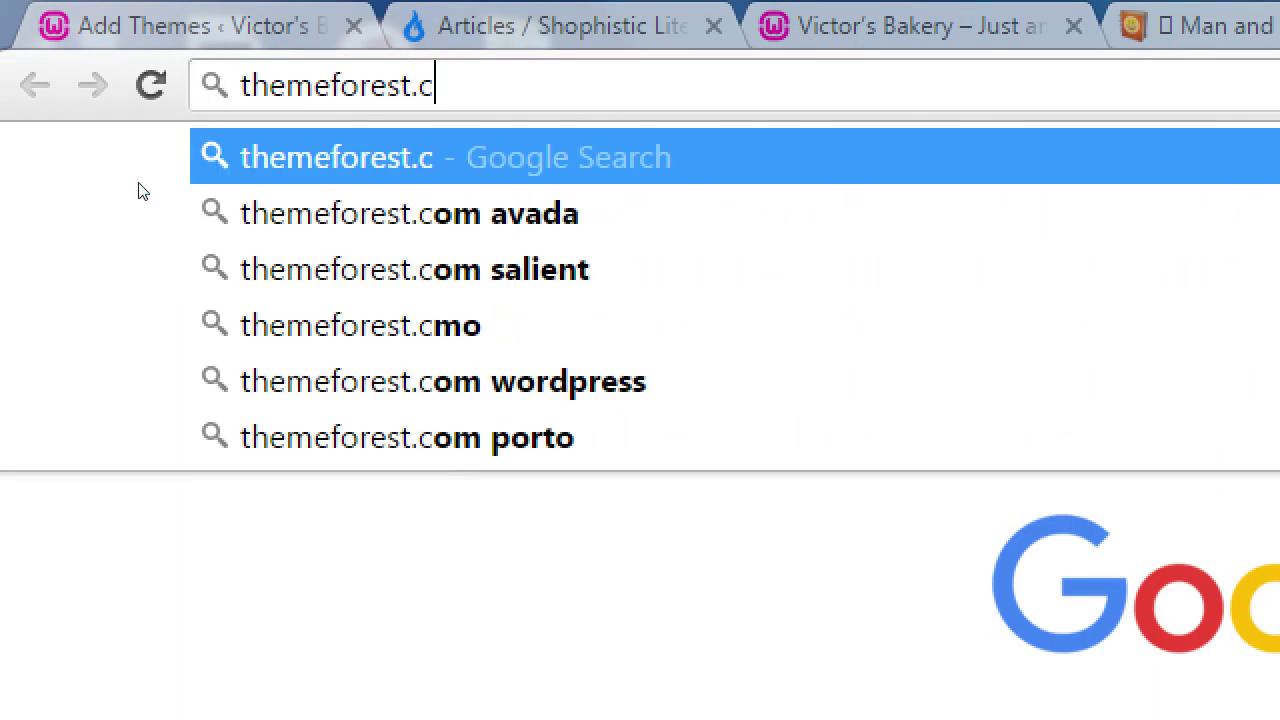
{"action": "key", "text": "BackSpace"}
{"action": "type", "text": "net"}
{"action": "key", "text": "Return"}
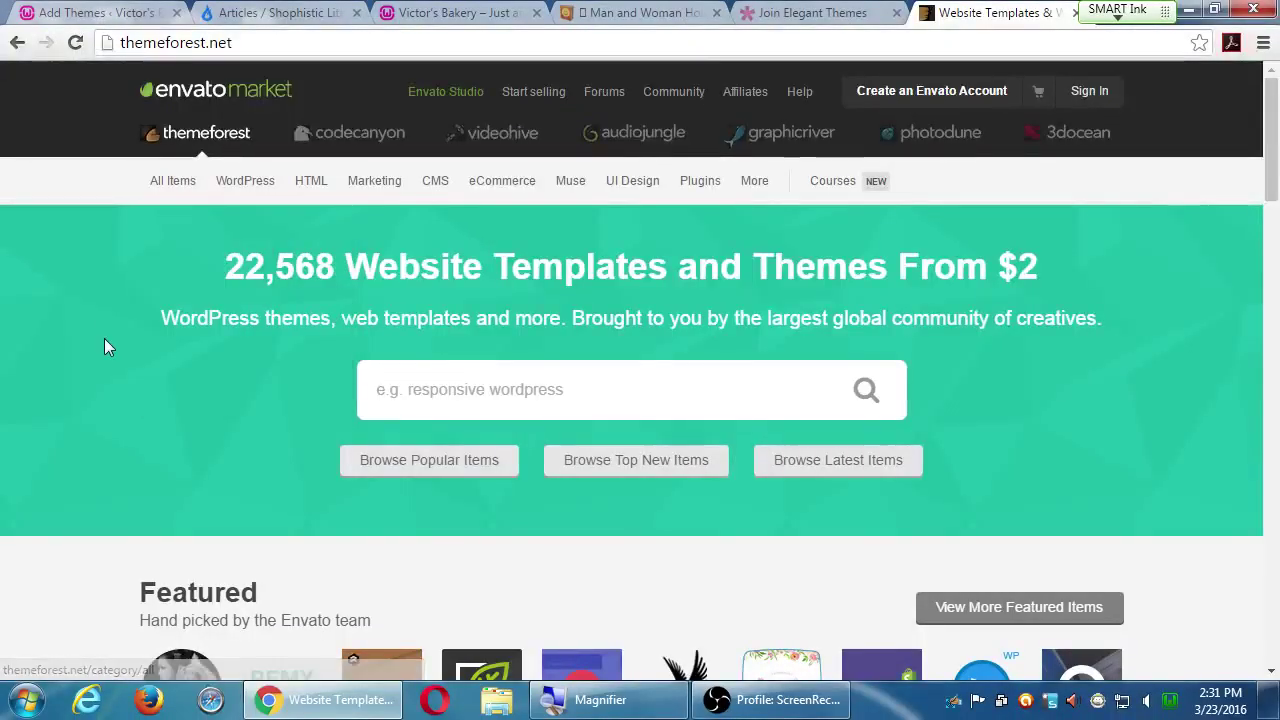
Examine the ThemeForest home page, including the previews of its featured items.
{"action": "scroll", "coordinate": [104, 347], "scroll_direction": "down", "scroll_amount": 1}
{"action": "scroll", "coordinate": [104, 347], "scroll_direction": "up", "scroll_amount": 1}
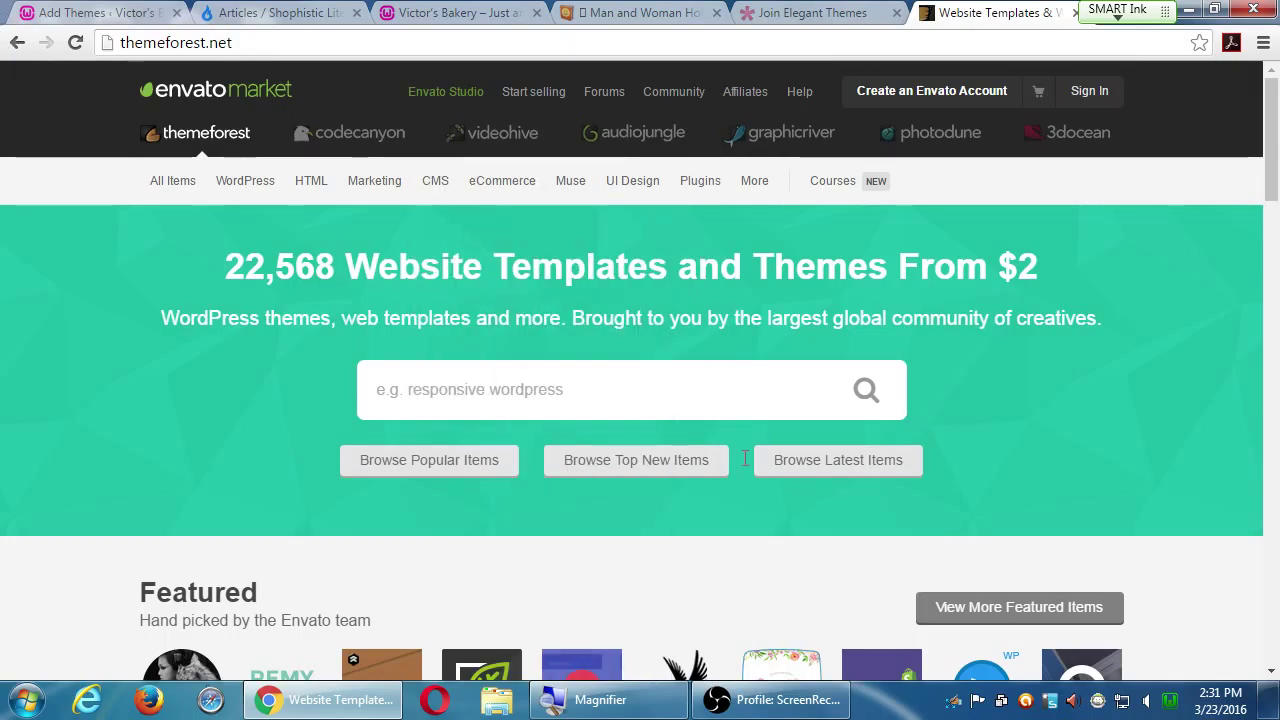
{"action": "scroll", "coordinate": [750, 447], "scroll_direction": "down", "scroll_amount": 1}
{"action": "scroll", "coordinate": [750, 447], "scroll_direction": "down", "scroll_amount": 2}
{"action": "scroll", "coordinate": [751, 457], "scroll_direction": "up", "scroll_amount": 2}
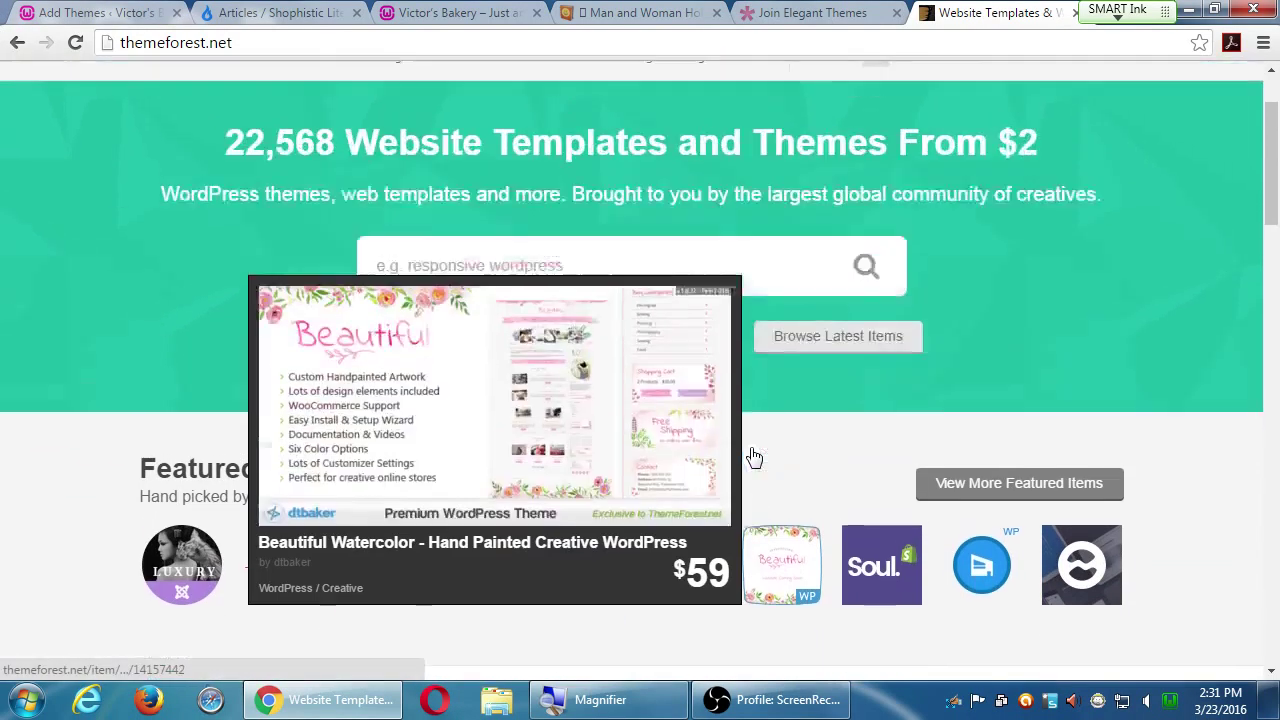
{"action": "scroll", "coordinate": [800, 452], "scroll_direction": "down", "scroll_amount": 2}
{"action": "scroll", "coordinate": [825, 446], "scroll_direction": "down", "scroll_amount": 1}
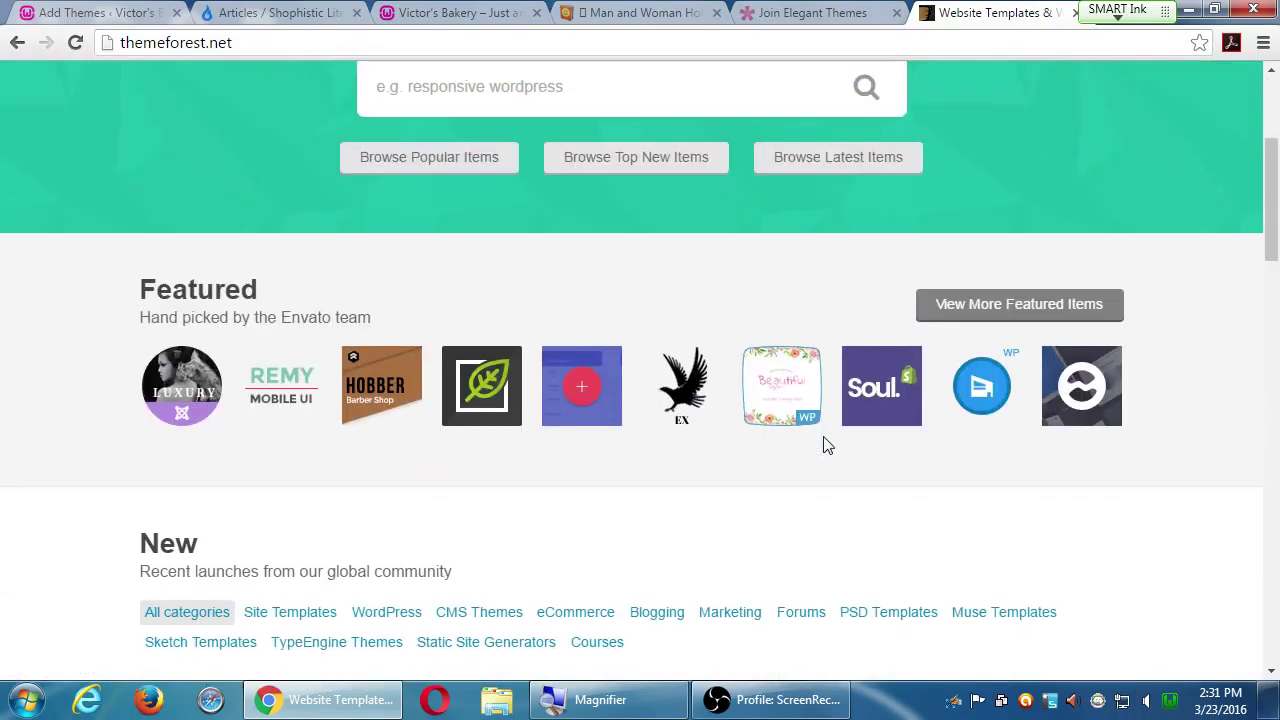
{"action": "mouse_move", "coordinate": [606, 402]}
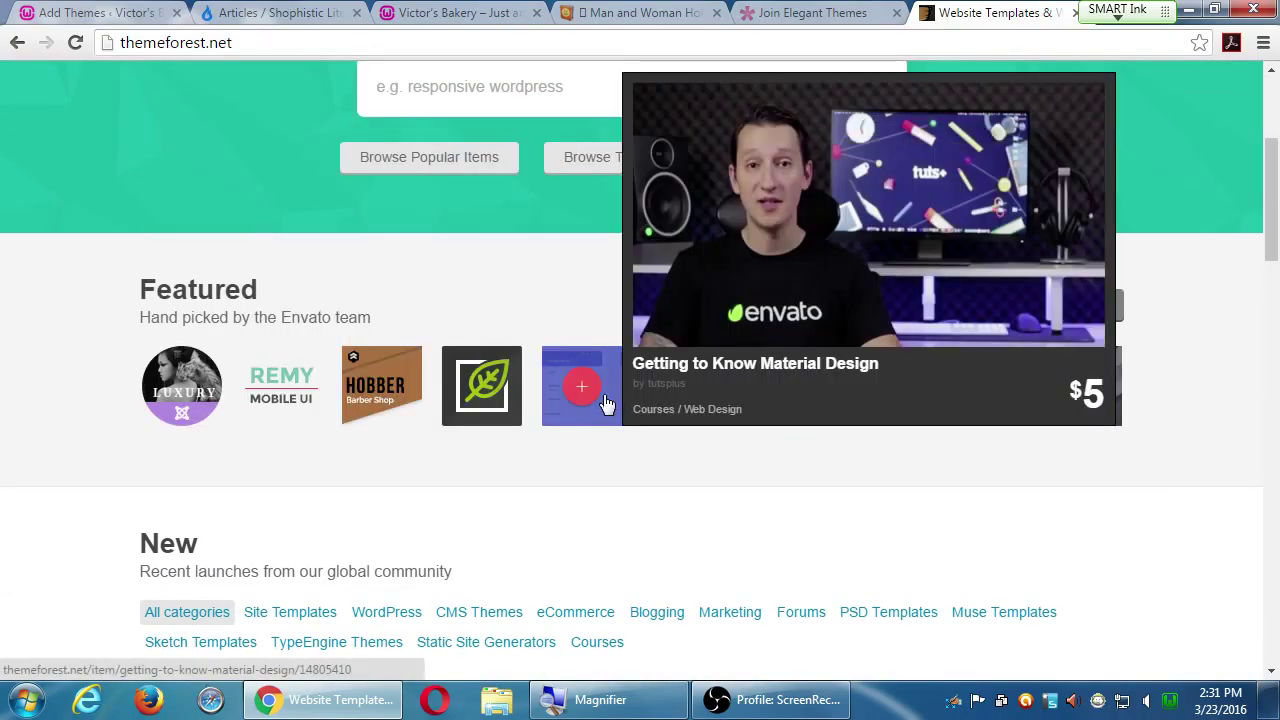
Search ThemeForest for the suggested term "ecommerce wordpress" and review the prices, ratings and sales of the first results.
{"action": "scroll", "coordinate": [606, 402], "scroll_direction": "up", "scroll_amount": 3}
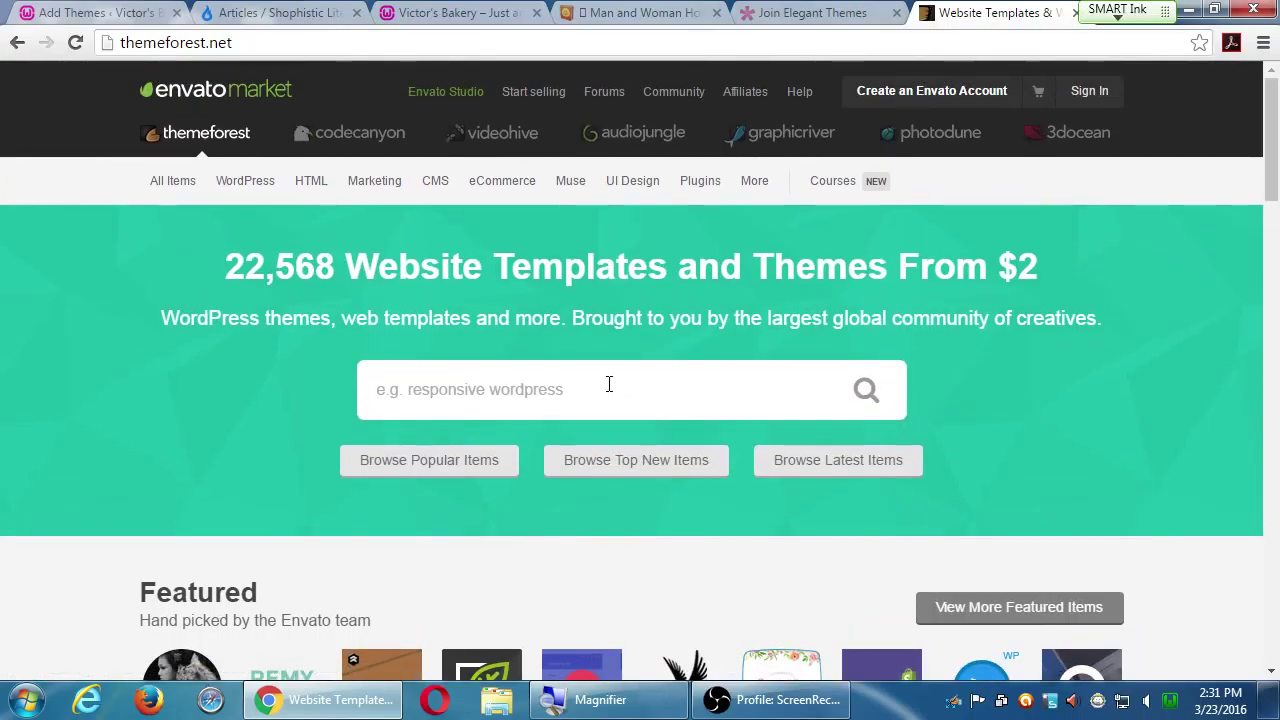
{"action": "type", "text": "eco"}
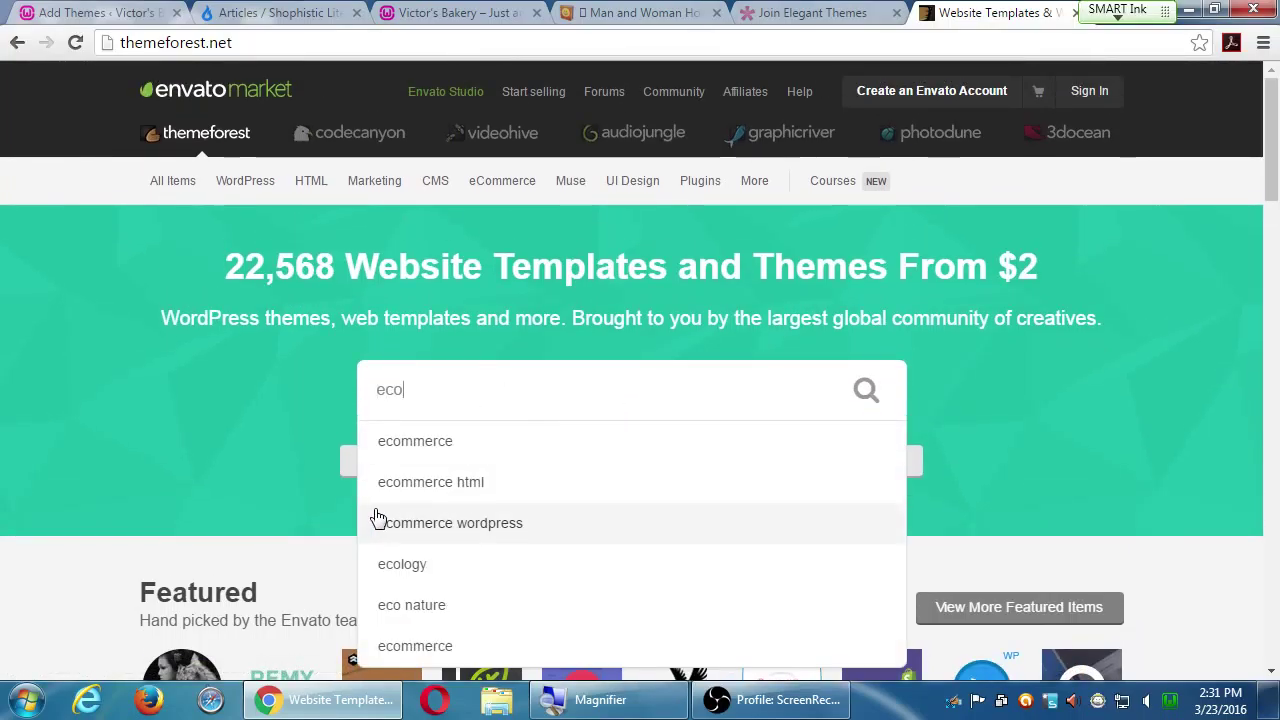
{"action": "left_click", "coordinate": [414, 523]}
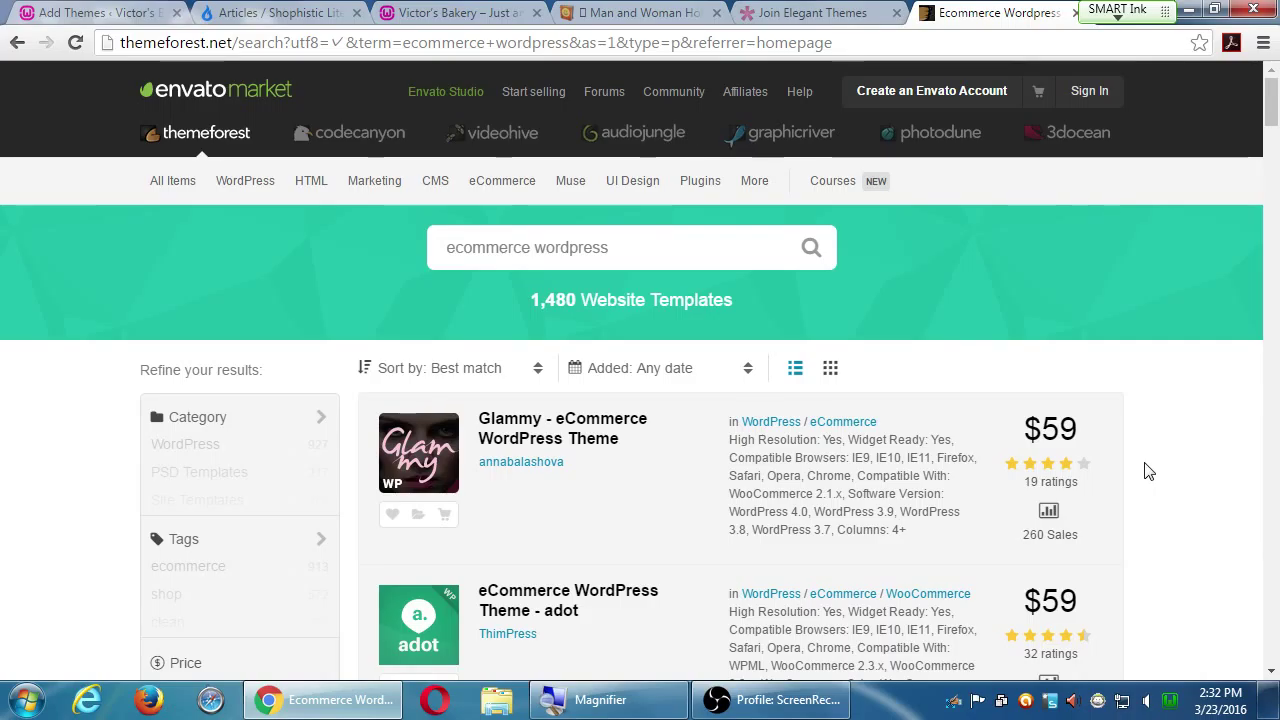
{"action": "scroll", "coordinate": [1192, 375], "scroll_direction": "down", "scroll_amount": 1}
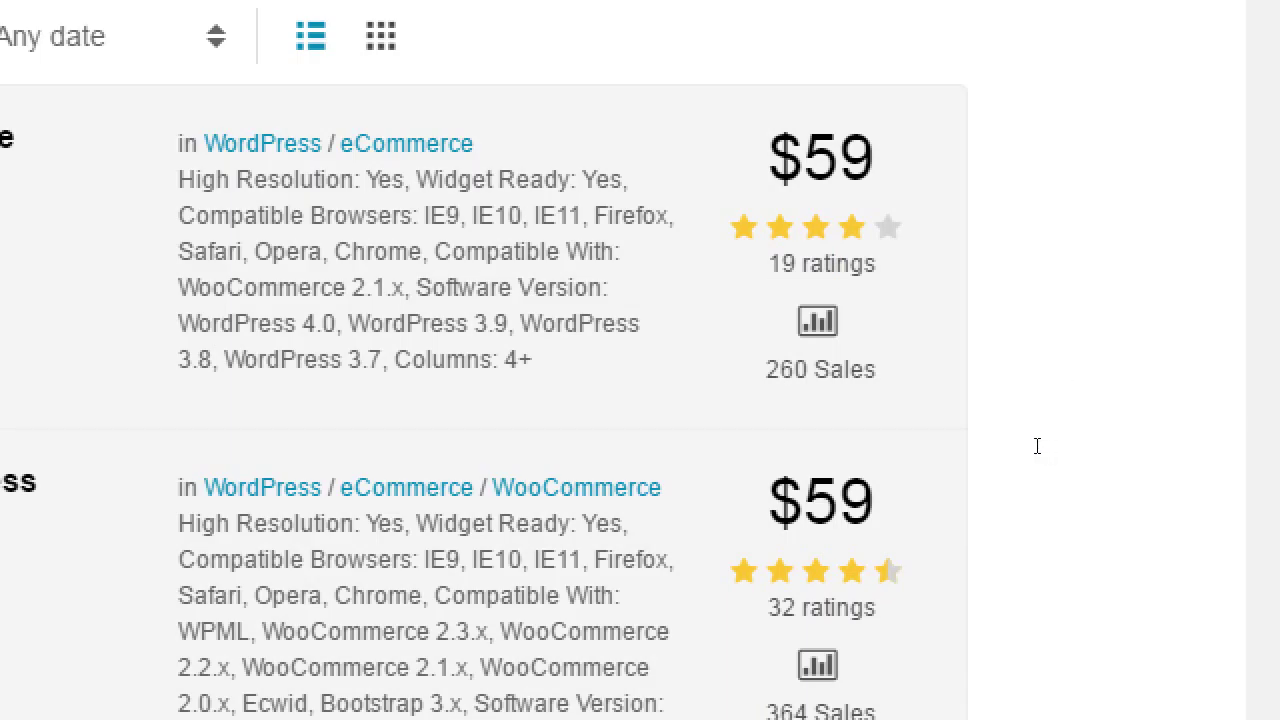
{"action": "scroll", "coordinate": [1037, 446], "scroll_direction": "down", "scroll_amount": 2}
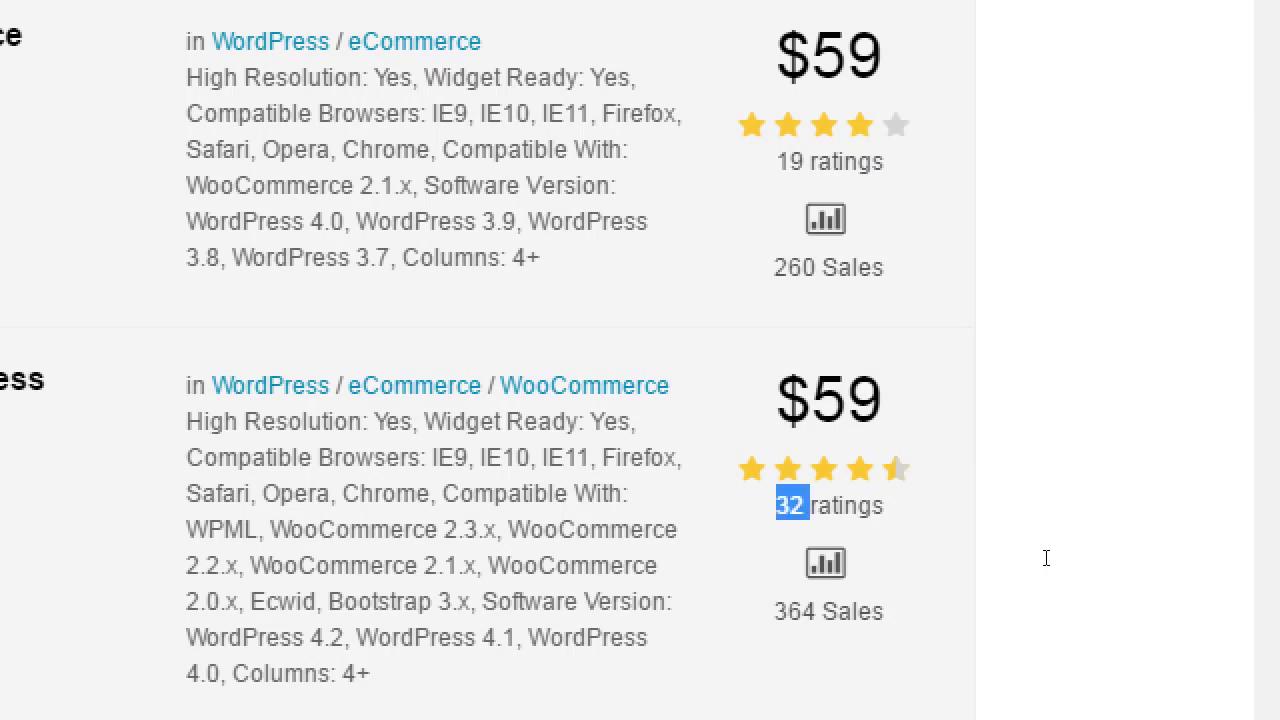
{"action": "left_click", "coordinate": [1058, 611]}
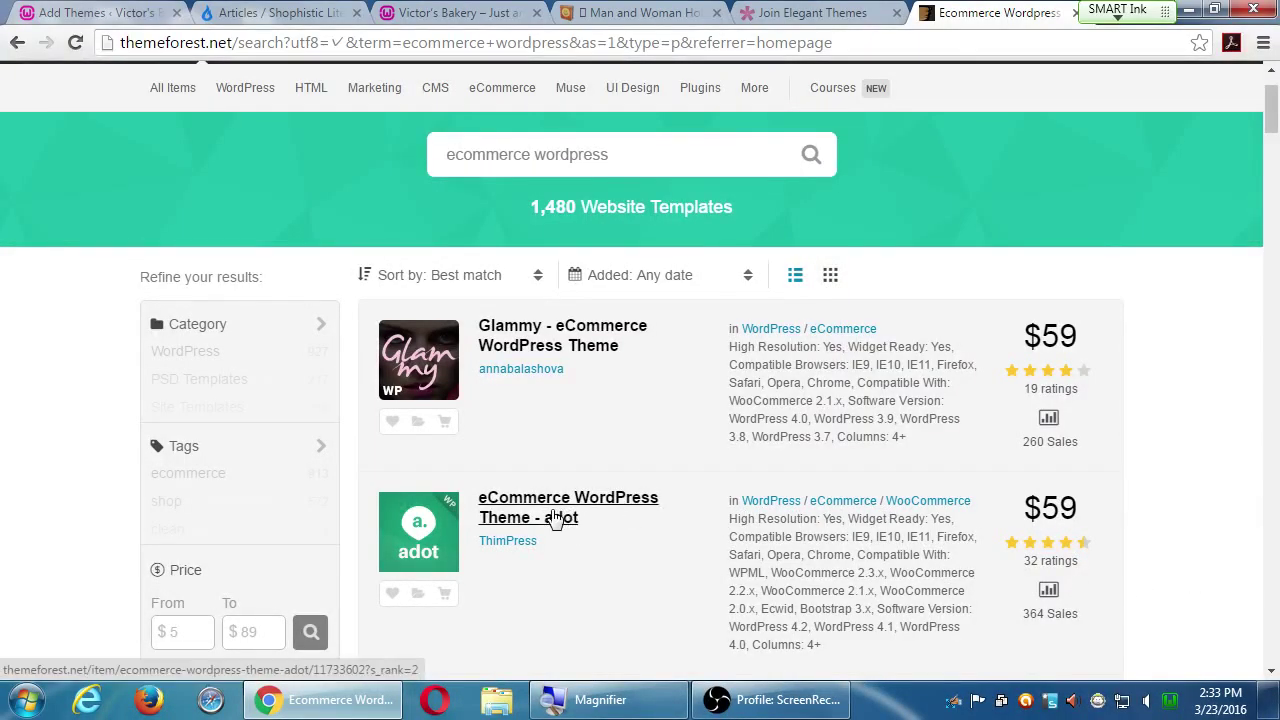
Open the "eCommerce WordPress Theme - adot" item and review its details, license options and demo previews.
{"action": "left_click", "coordinate": [555, 512]}
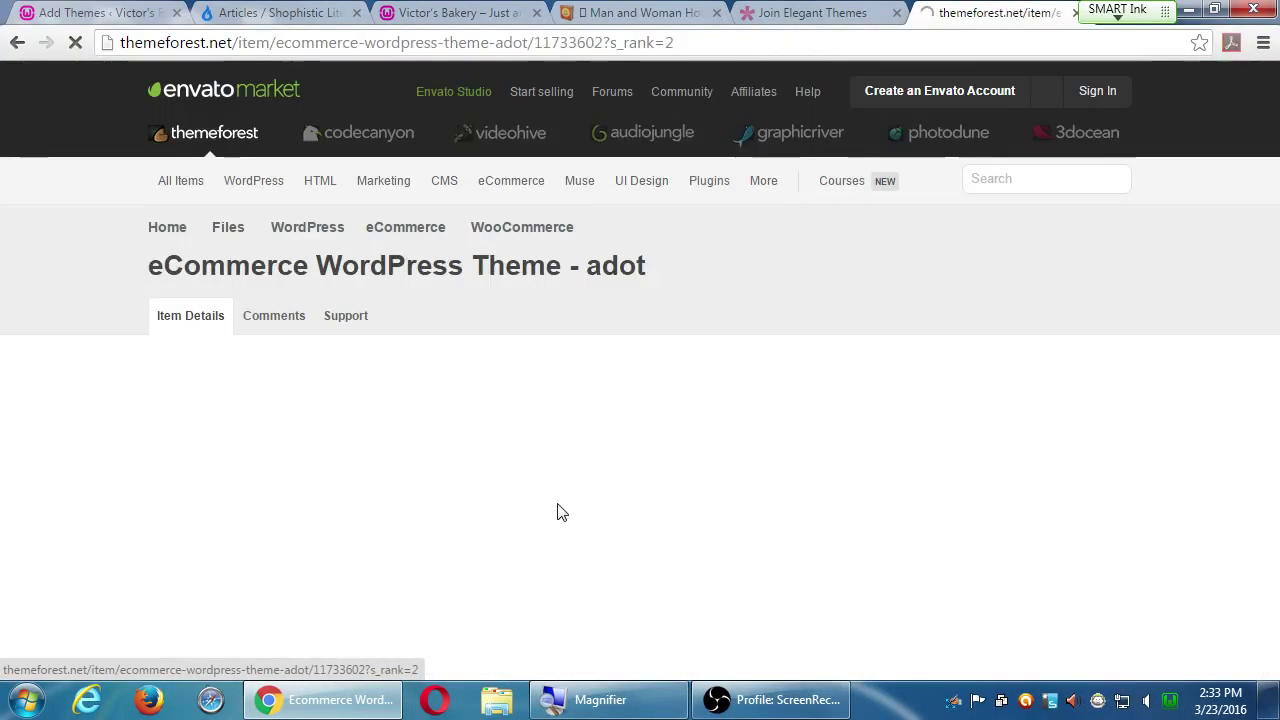
{"action": "scroll", "coordinate": [690, 447], "scroll_direction": "down", "scroll_amount": 2}
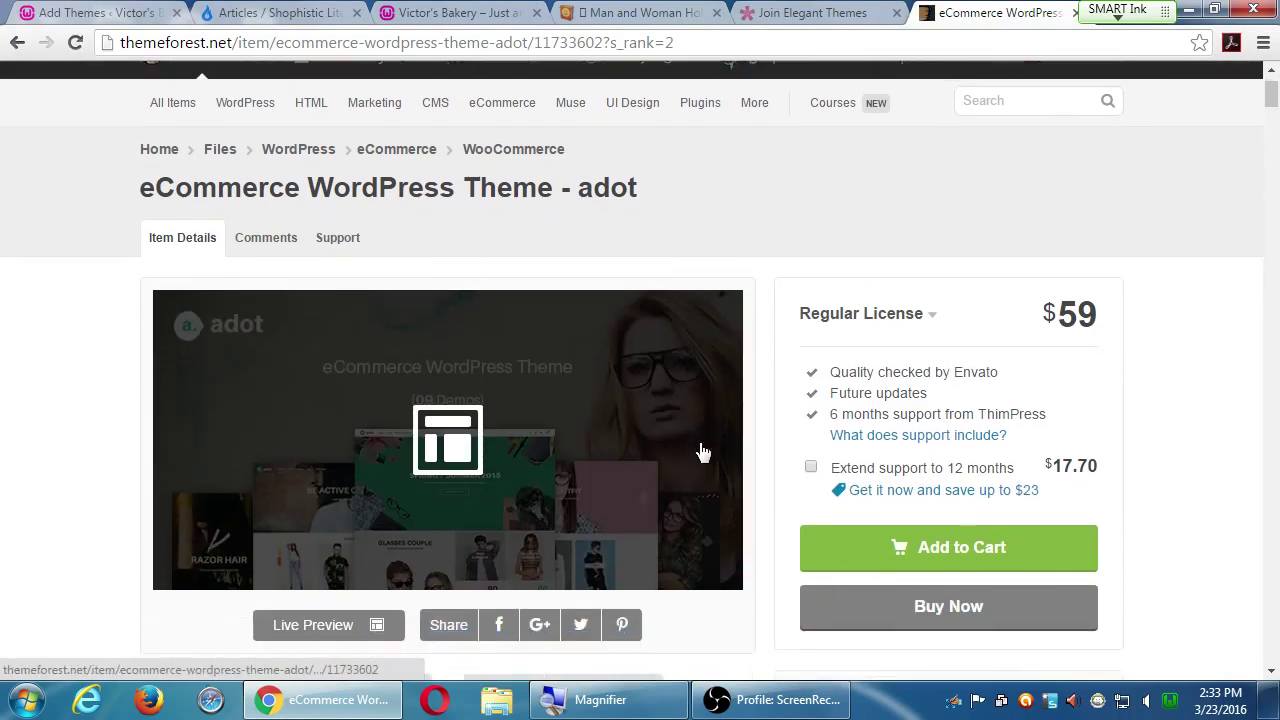
{"action": "scroll", "coordinate": [733, 442], "scroll_direction": "down", "scroll_amount": 4}
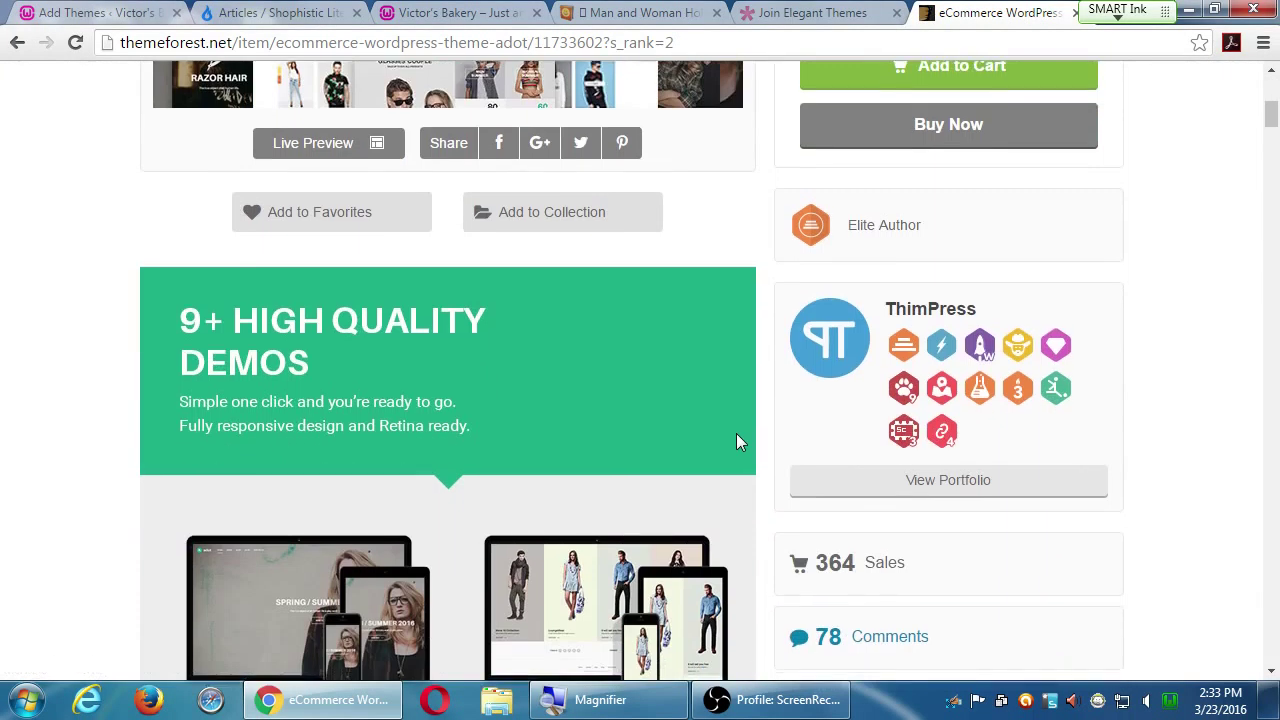
{"action": "scroll", "coordinate": [738, 441], "scroll_direction": "down", "scroll_amount": 4}
{"action": "scroll", "coordinate": [738, 441], "scroll_direction": "up", "scroll_amount": 5}
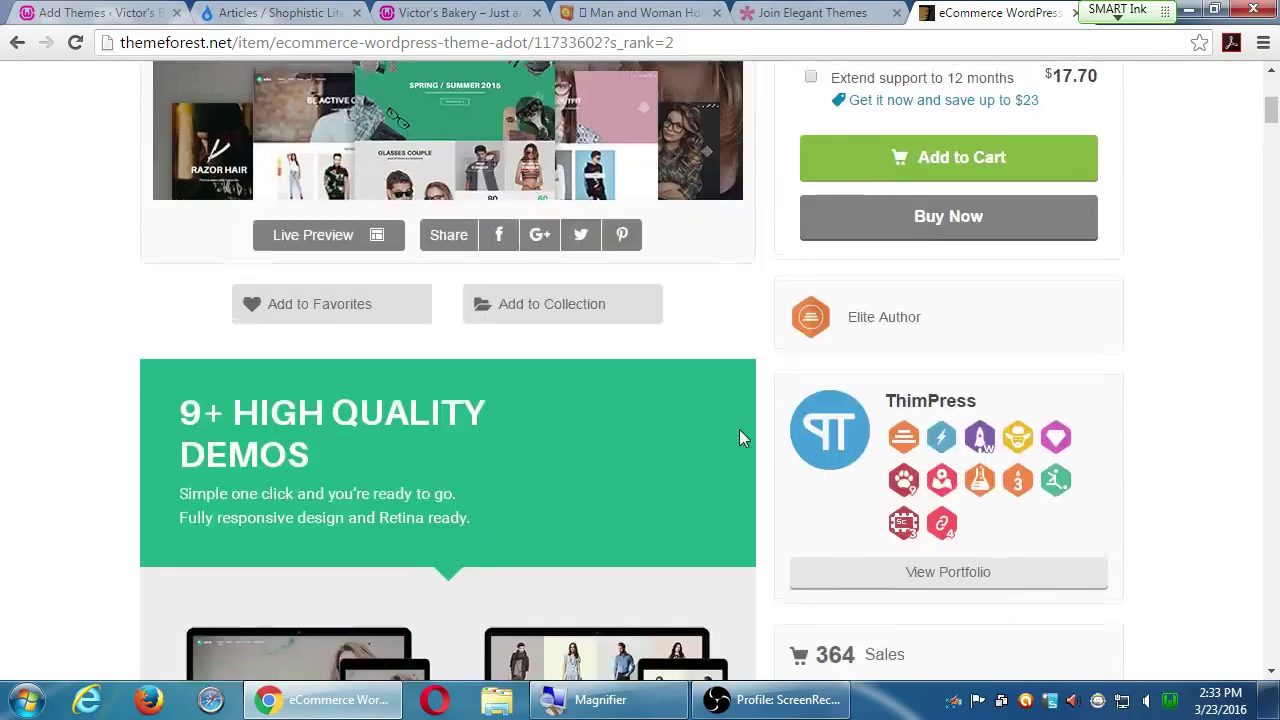
{"action": "scroll", "coordinate": [741, 436], "scroll_direction": "up", "scroll_amount": 5}
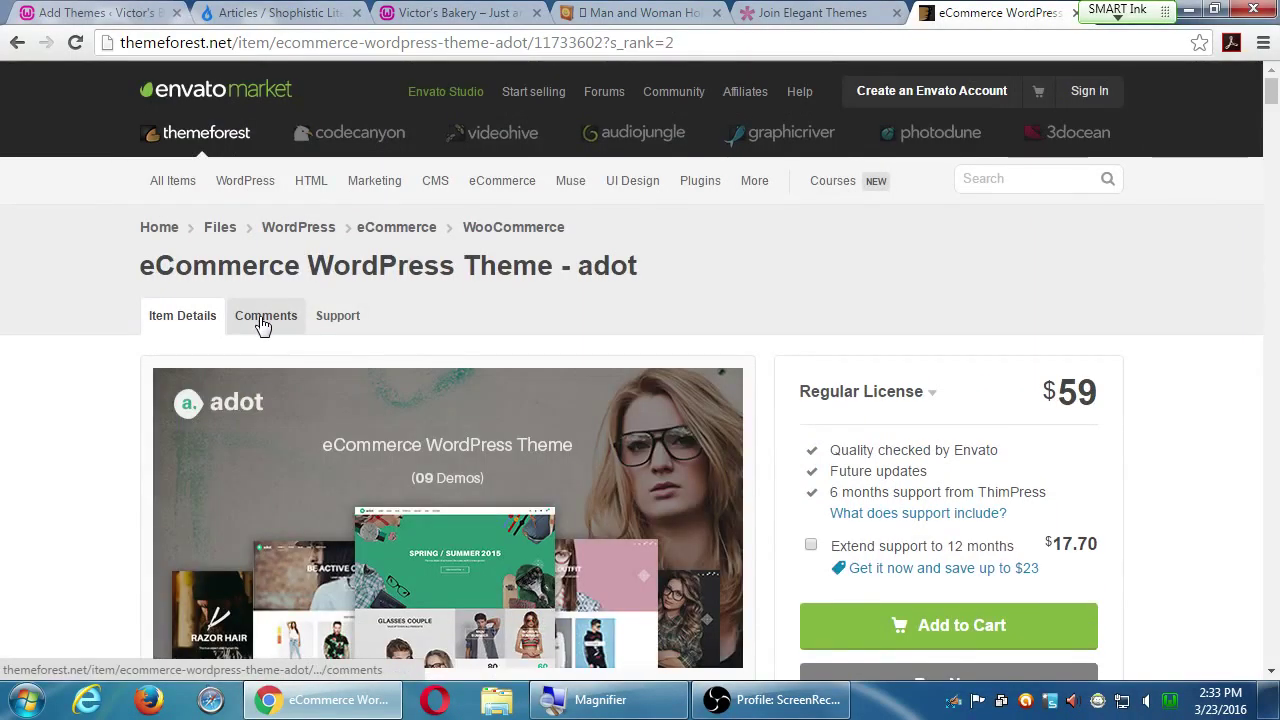
Open the adot theme's comments and read the buyers' problem reports and the author team's replies.
{"action": "left_click", "coordinate": [259, 317]}
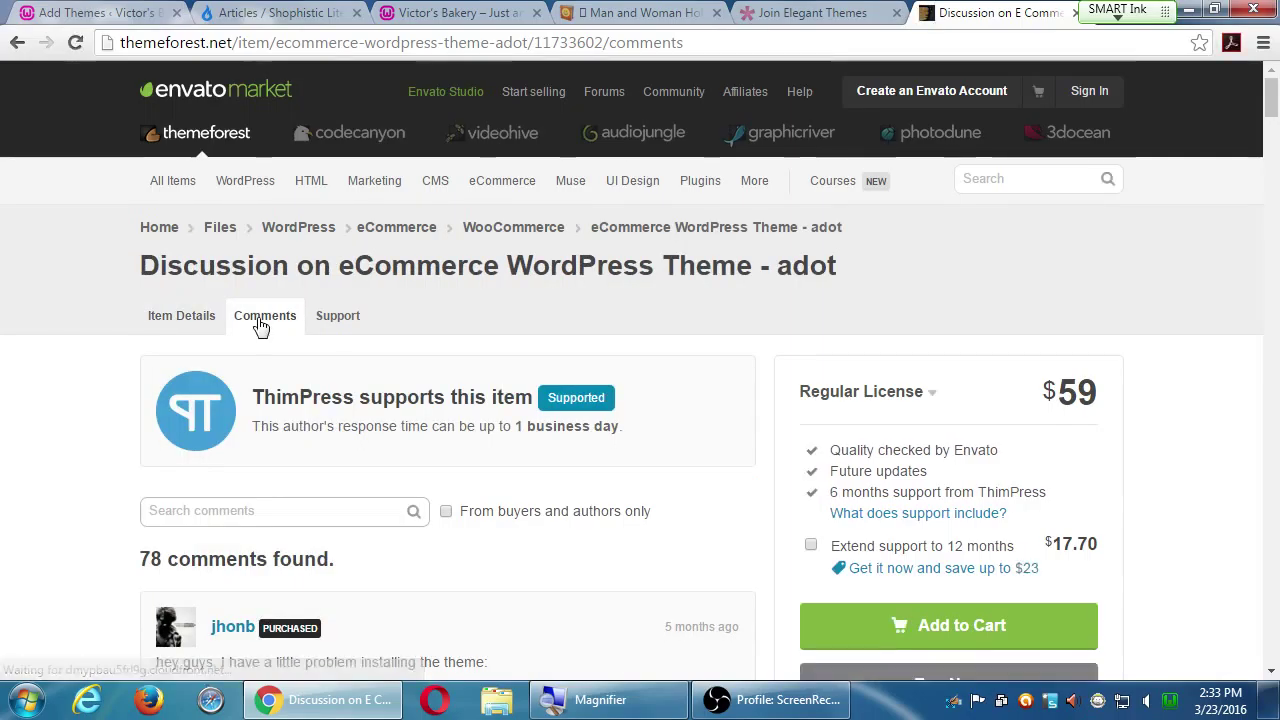
{"action": "scroll", "coordinate": [200, 330], "scroll_direction": "down", "scroll_amount": 3}
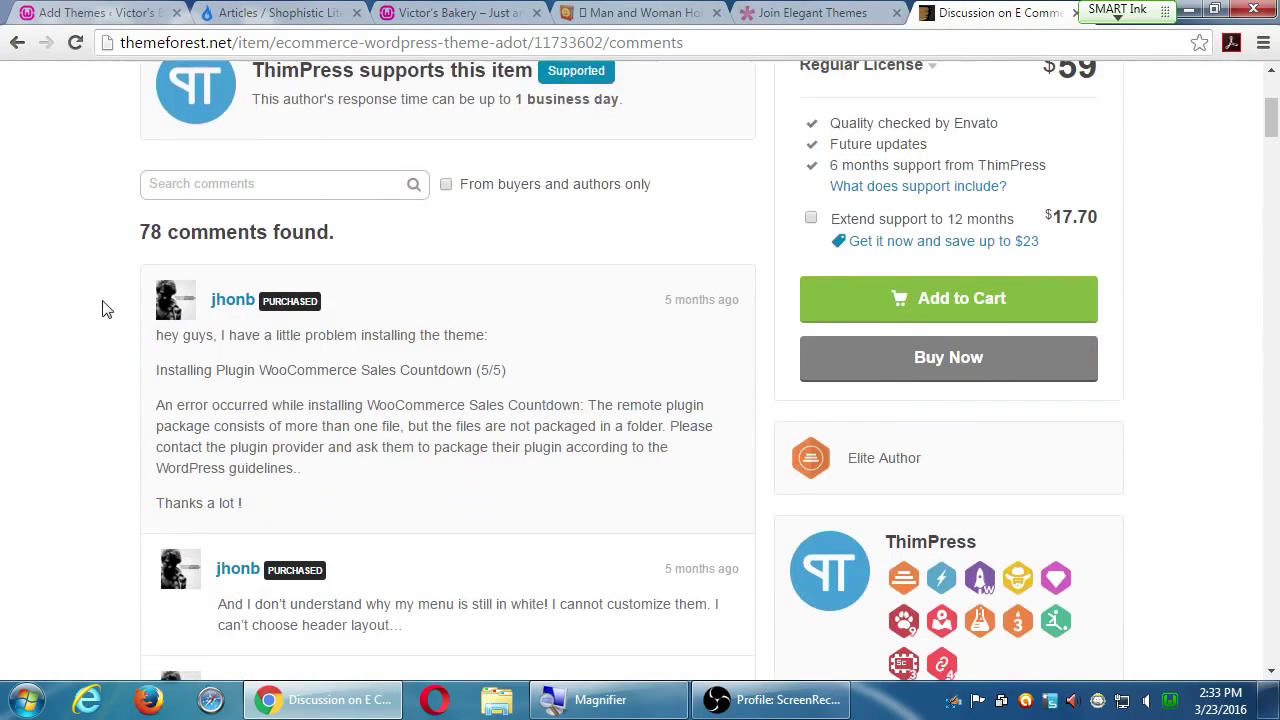
{"action": "scroll", "coordinate": [107, 309], "scroll_direction": "down", "scroll_amount": 3}
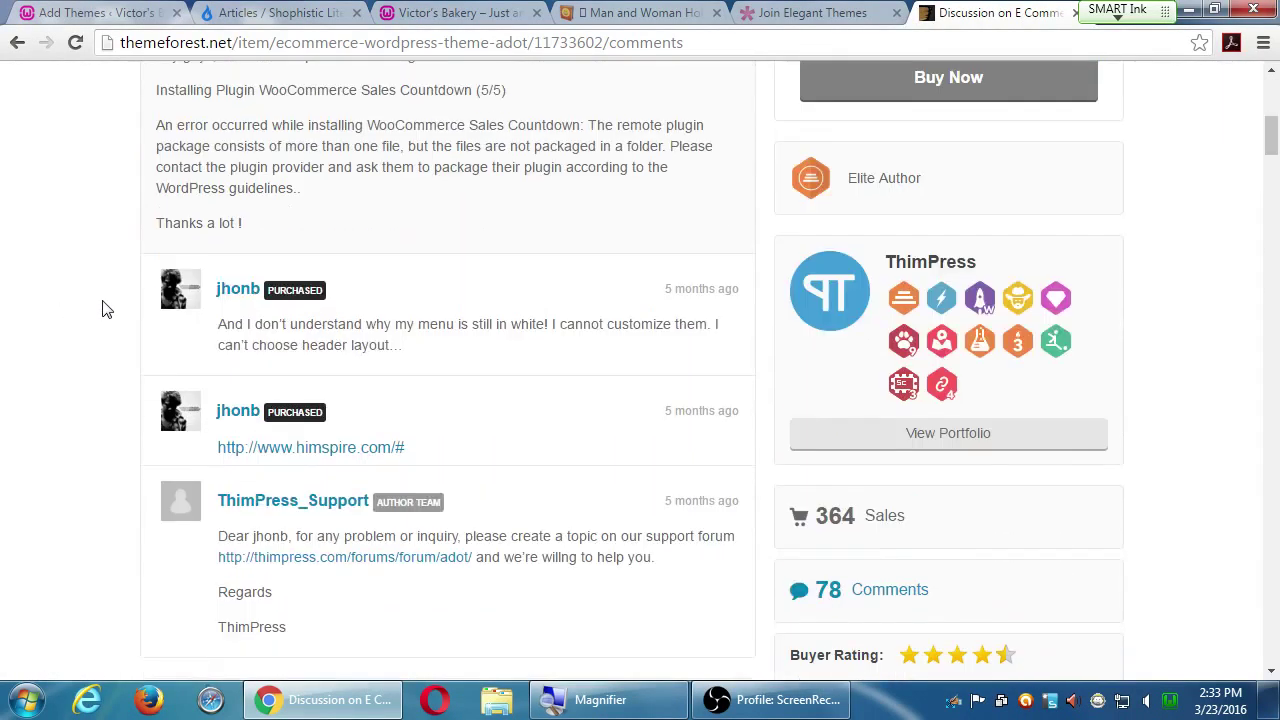
{"action": "scroll", "coordinate": [107, 309], "scroll_direction": "down", "scroll_amount": 3}
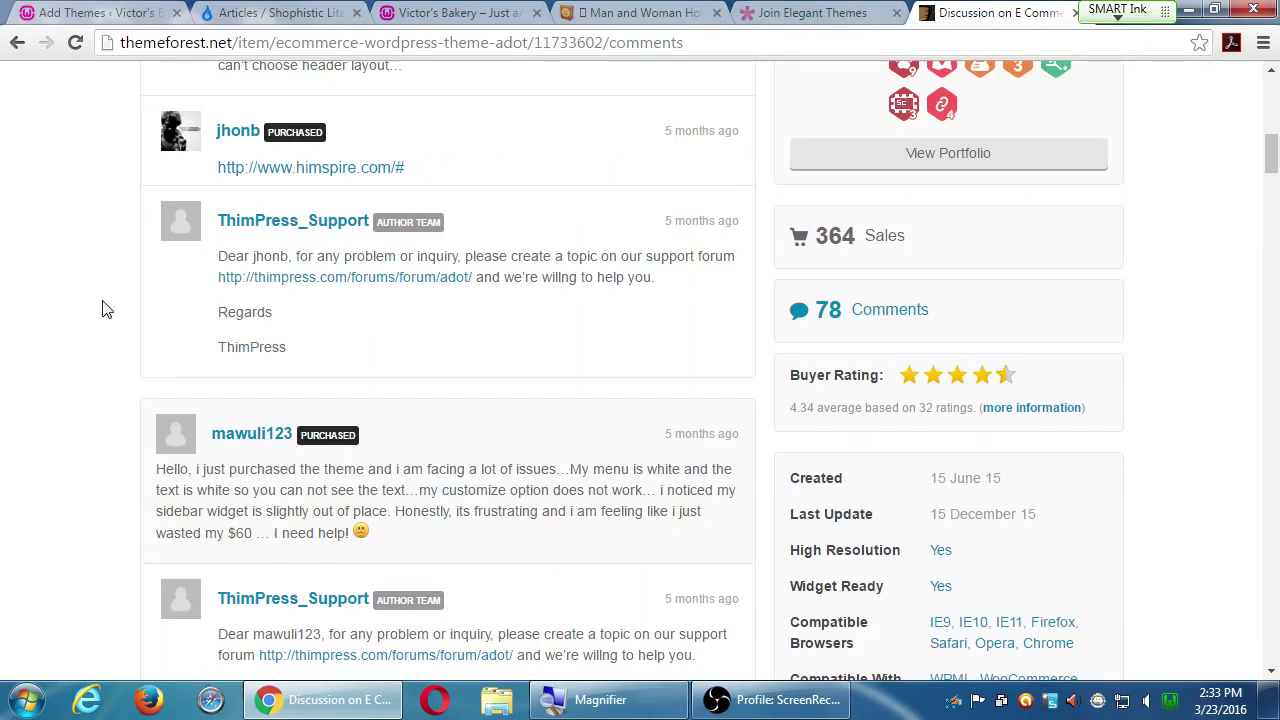
{"action": "scroll", "coordinate": [107, 309], "scroll_direction": "up", "scroll_amount": 5}
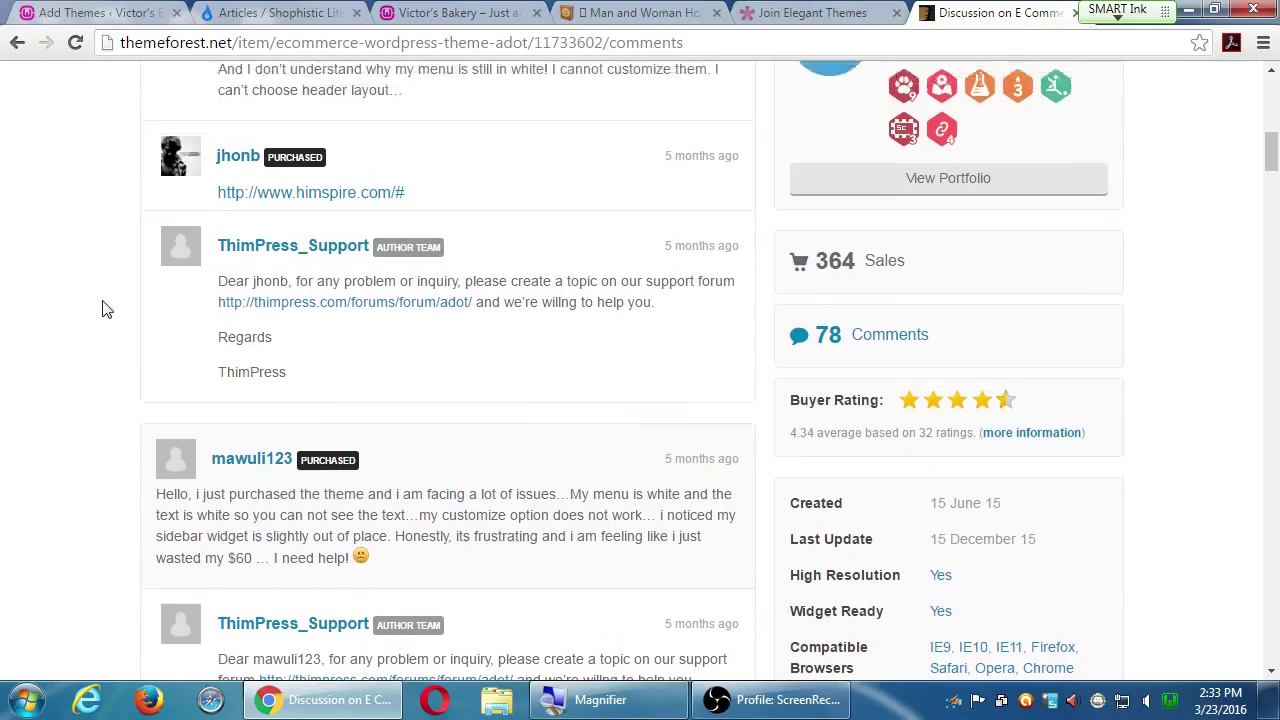
{"action": "scroll", "coordinate": [107, 309], "scroll_direction": "up", "scroll_amount": 2}
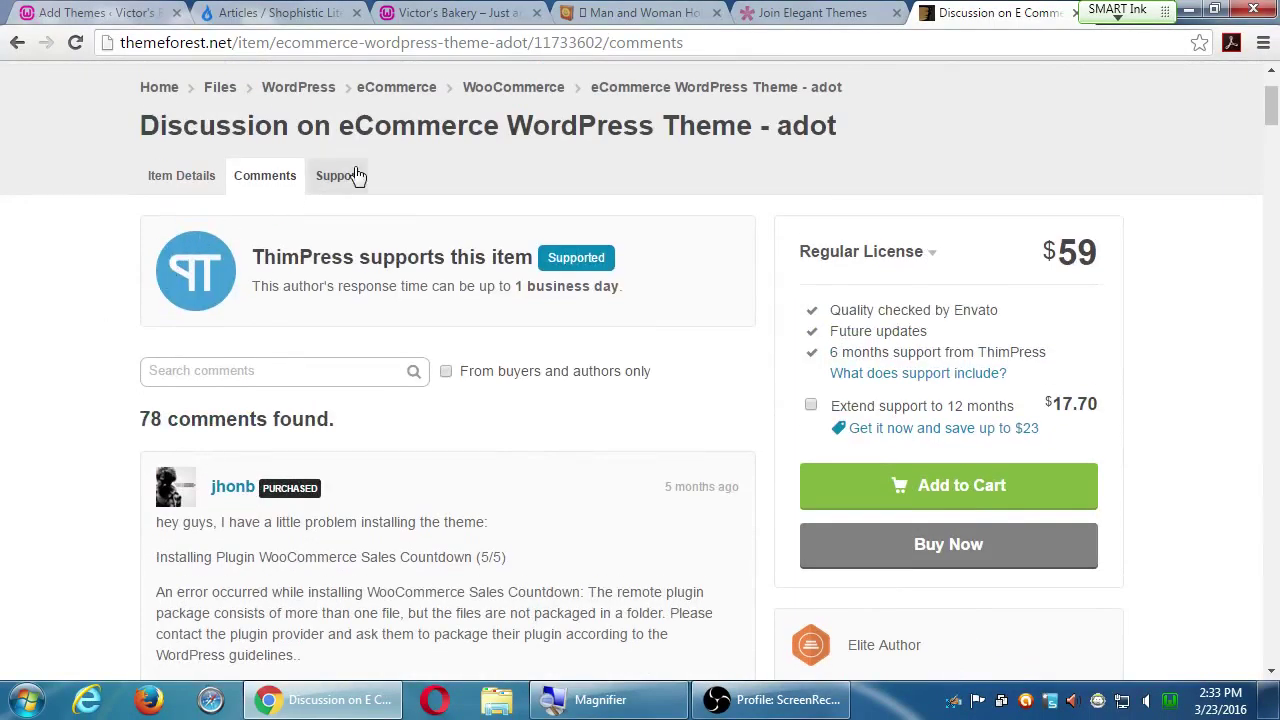
Open the adot theme's support page and review its popular questions and what item support includes.
{"action": "left_click", "coordinate": [320, 176]}
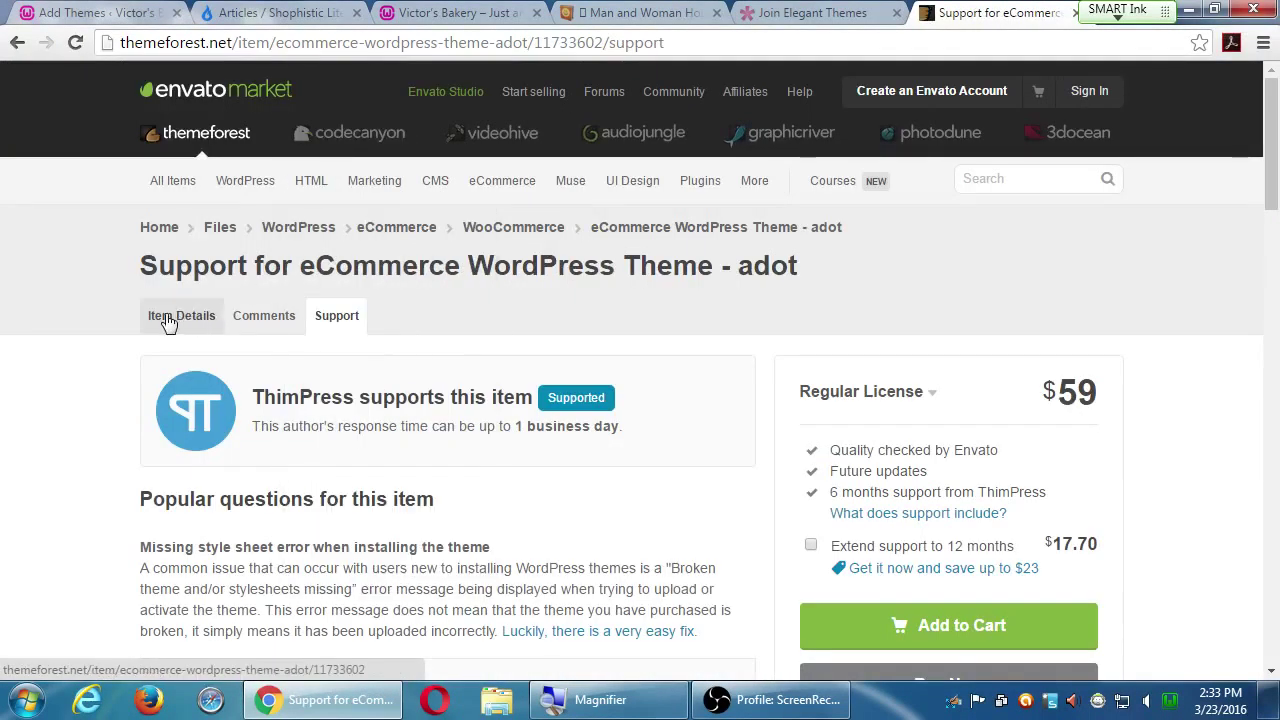
{"action": "scroll", "coordinate": [436, 360], "scroll_direction": "down", "scroll_amount": 3}
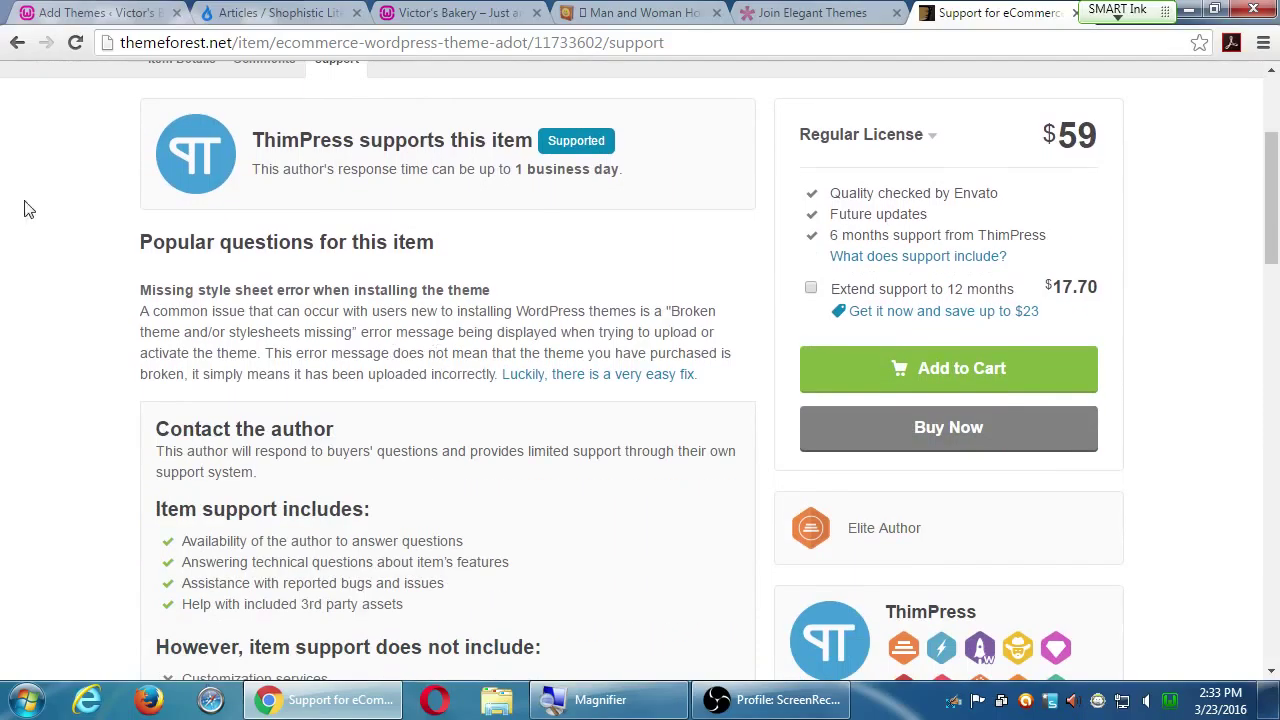
Return to the adot theme's item details and look over its title, license box, author badges and demo previews.
{"action": "scroll", "coordinate": [29, 209], "scroll_direction": "up", "scroll_amount": 2}
{"action": "left_click", "coordinate": [181, 246]}
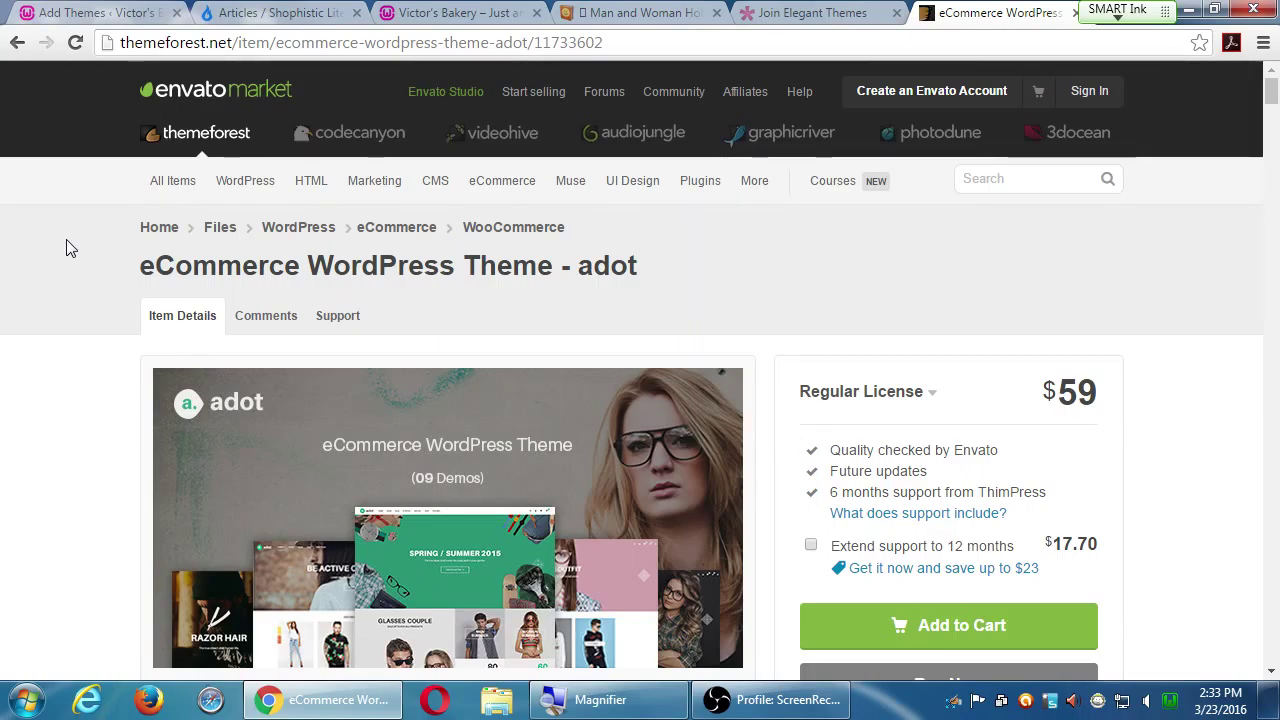
{"action": "scroll", "coordinate": [1151, 343], "scroll_direction": "down", "scroll_amount": 4}
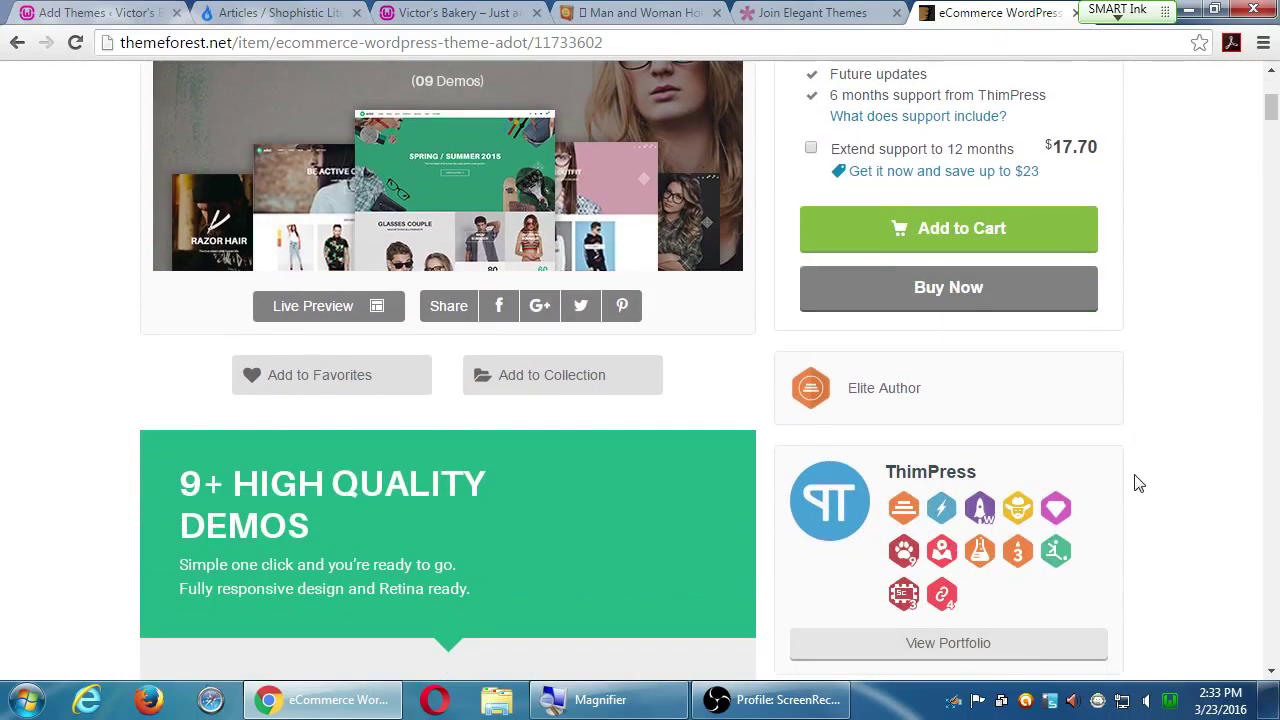
{"action": "scroll", "coordinate": [1136, 483], "scroll_direction": "down", "scroll_amount": 8}
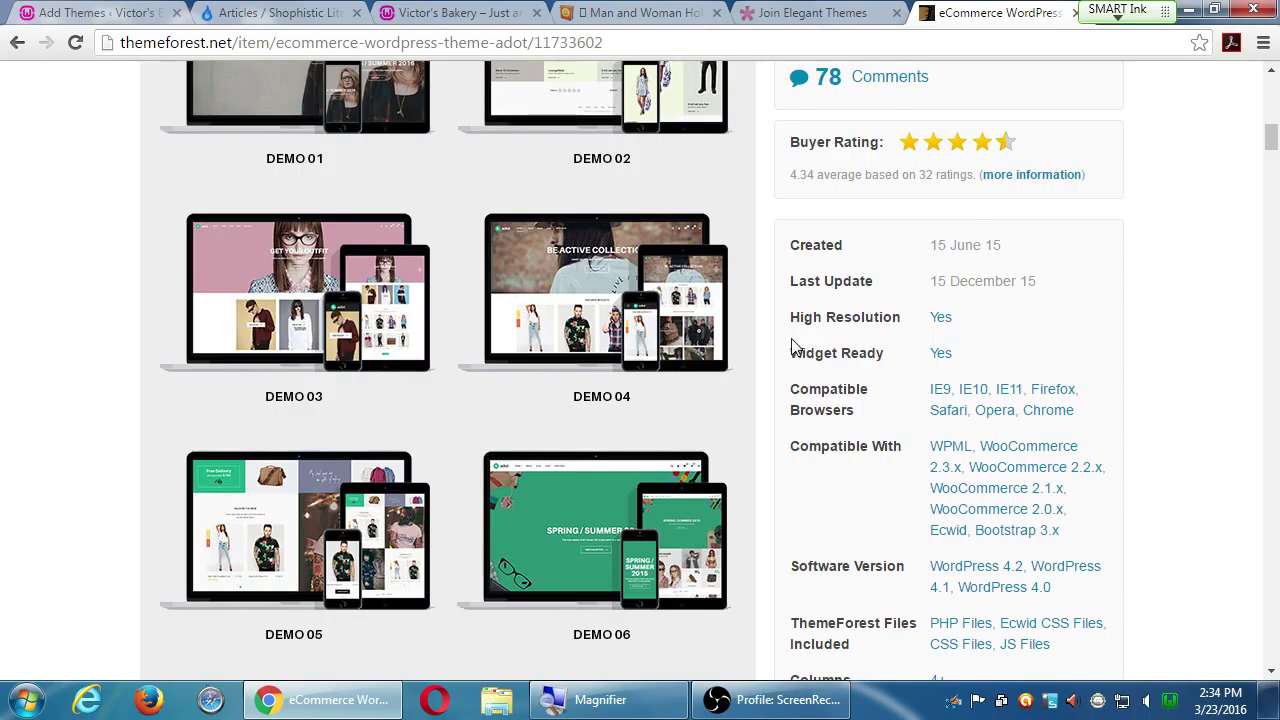
{"action": "scroll", "coordinate": [795, 346], "scroll_direction": "up", "scroll_amount": 2}
{"action": "scroll", "coordinate": [795, 346], "scroll_direction": "up", "scroll_amount": 8}
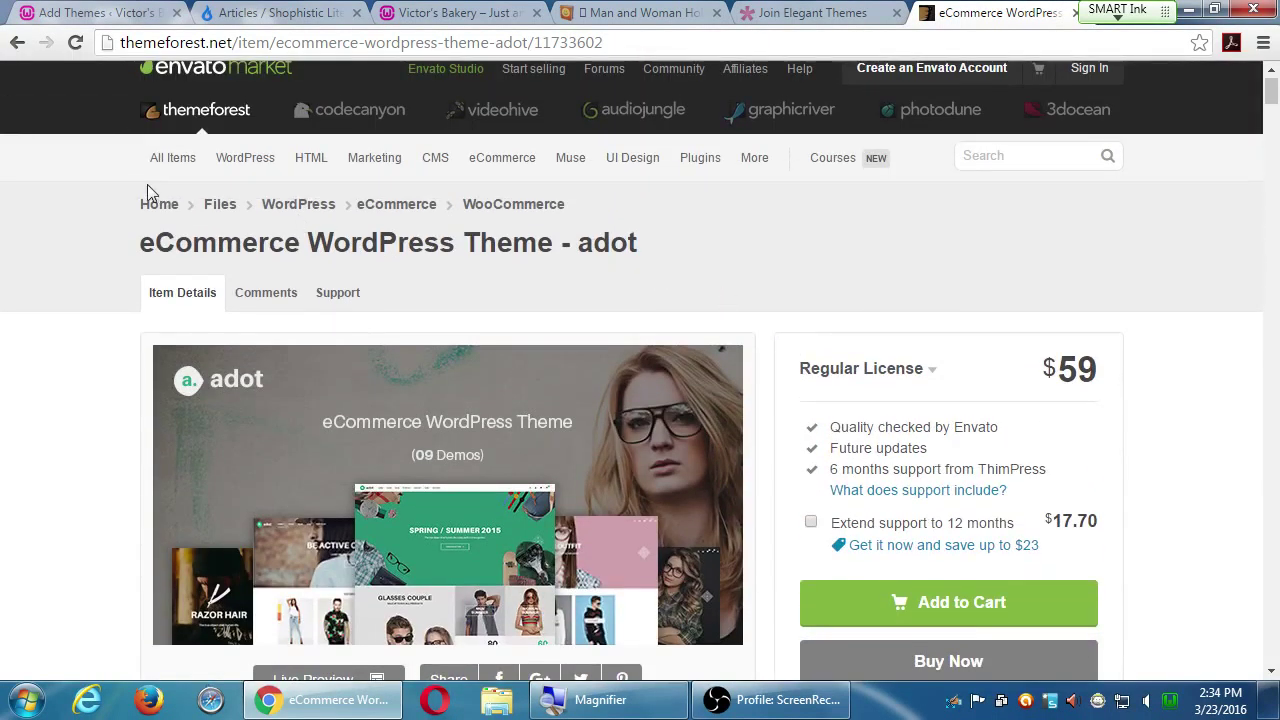
{"action": "scroll", "coordinate": [975, 265], "scroll_direction": "down", "scroll_amount": 4}
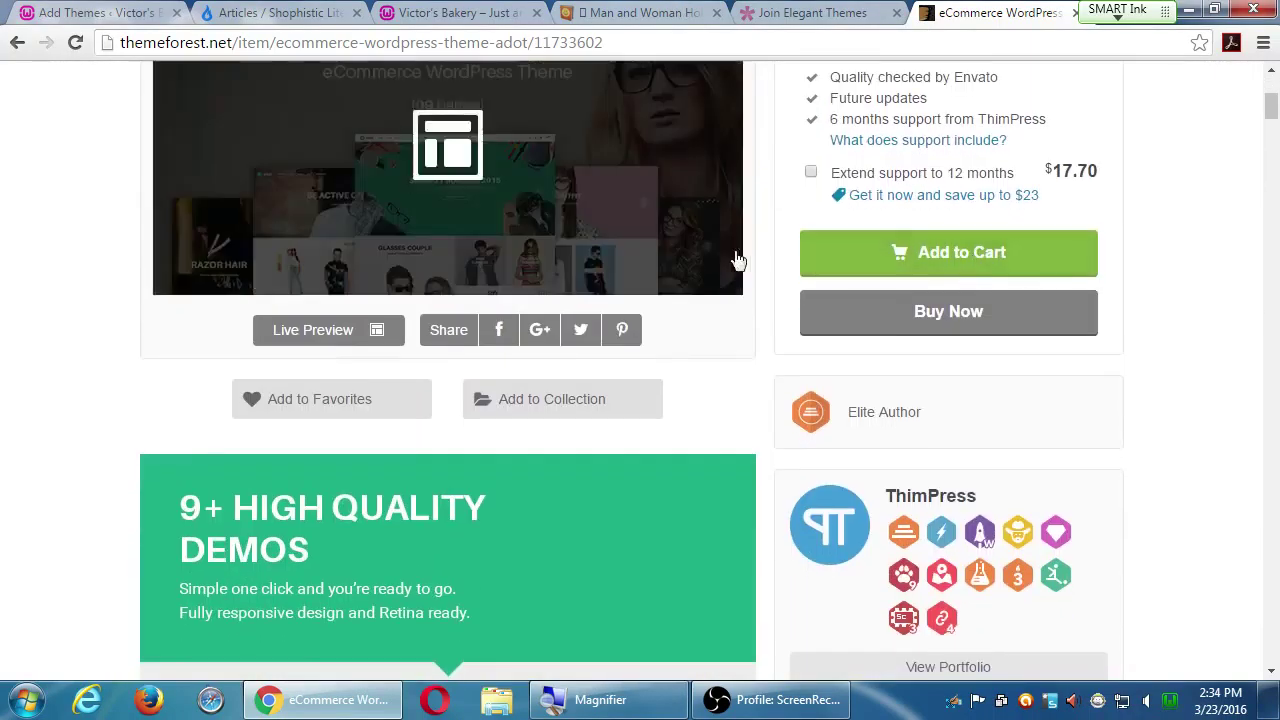
{"action": "scroll", "coordinate": [735, 260], "scroll_direction": "up", "scroll_amount": 4}
{"action": "left_click_drag", "start_coordinate": [140, 265], "coordinate": [458, 265]}
Examine the adot theme's specifications, including compatible browsers, WooCommerce and WordPress versions, included files, documentation, layout and tags.
{"action": "scroll", "coordinate": [811, 277], "scroll_direction": "down", "scroll_amount": 7}
{"action": "scroll", "coordinate": [813, 281], "scroll_direction": "down", "scroll_amount": 4}
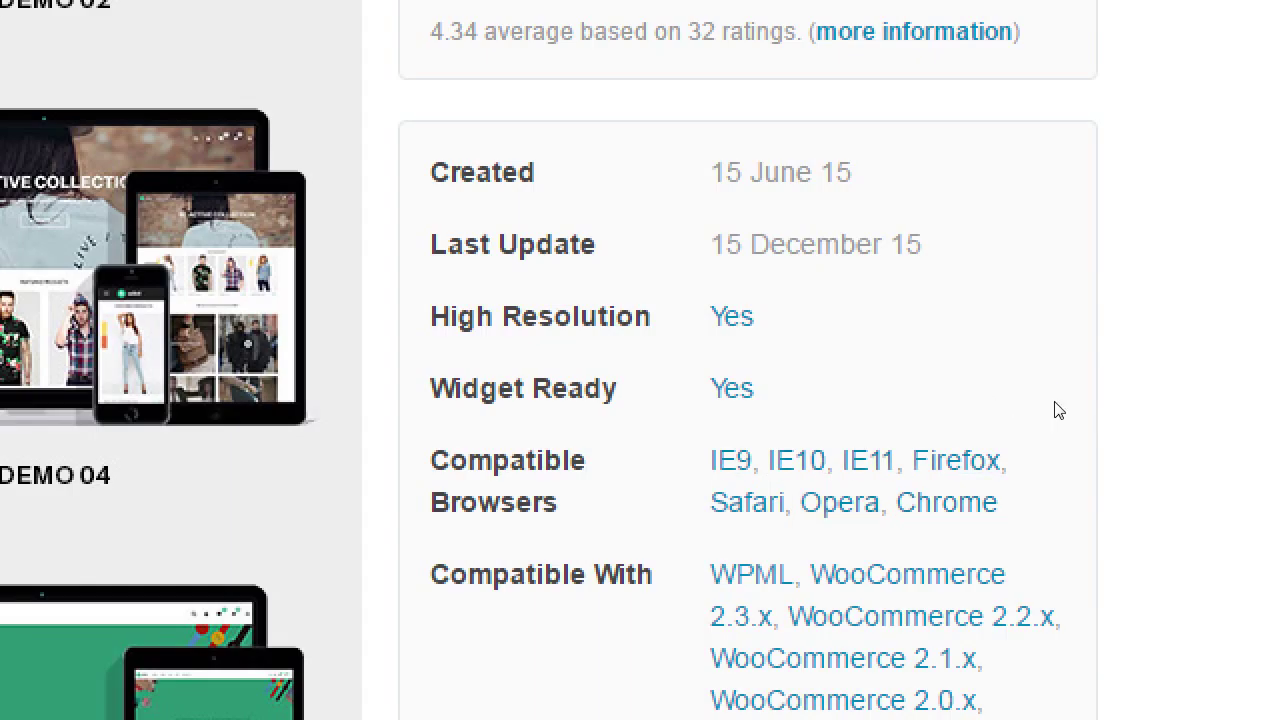
{"action": "scroll", "coordinate": [1058, 410], "scroll_direction": "up", "scroll_amount": 1}
{"action": "scroll", "coordinate": [1058, 410], "scroll_direction": "down", "scroll_amount": 4}
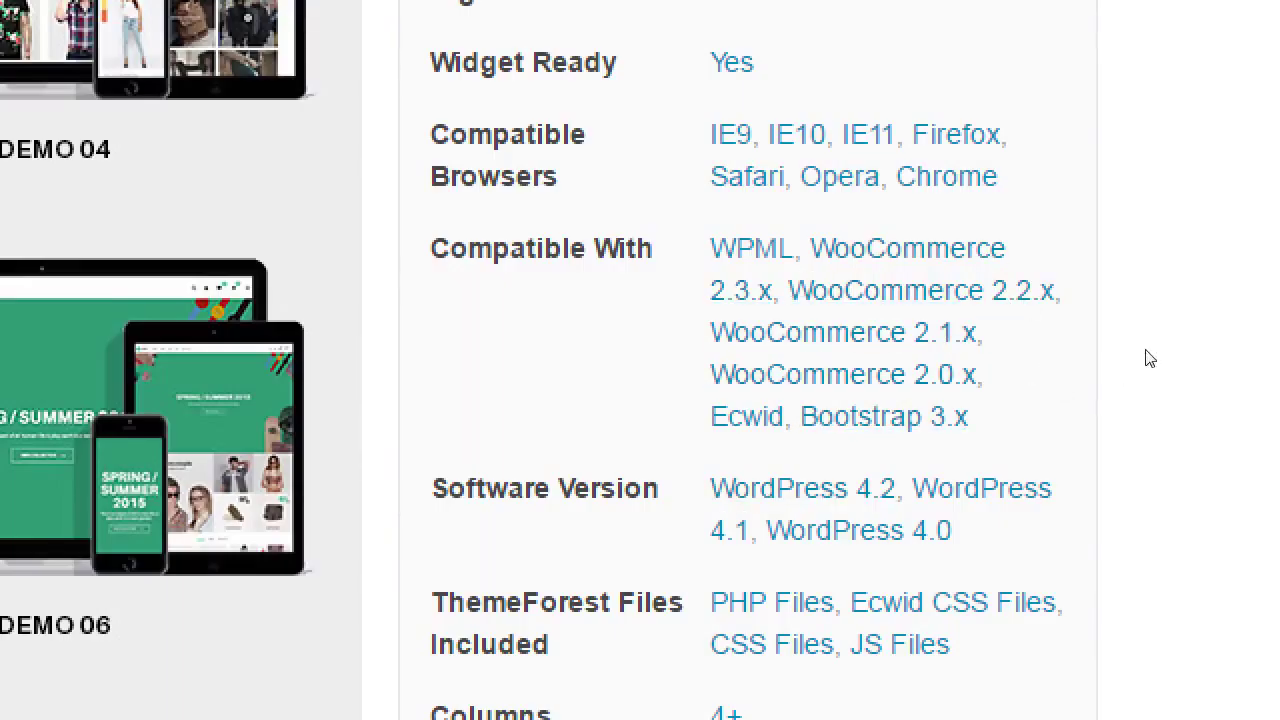
{"action": "scroll", "coordinate": [1157, 362], "scroll_direction": "down", "scroll_amount": 1}
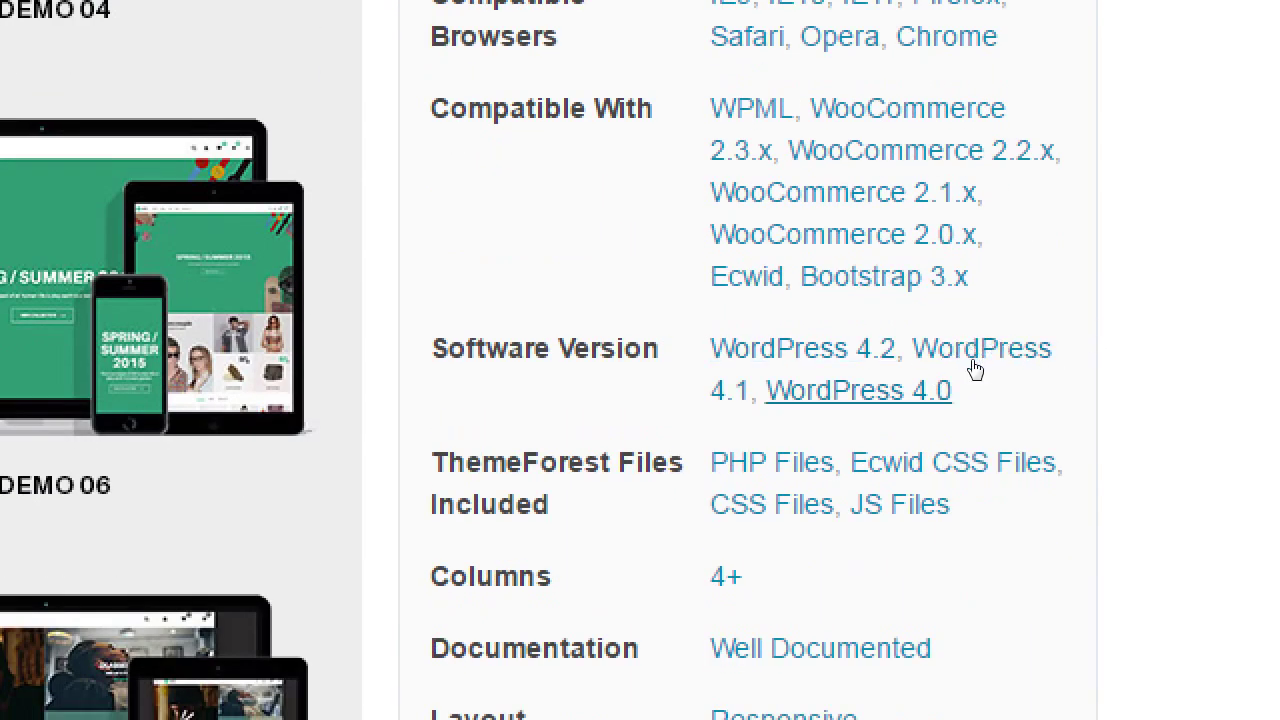
{"action": "scroll", "coordinate": [1134, 323], "scroll_direction": "down", "scroll_amount": 2}
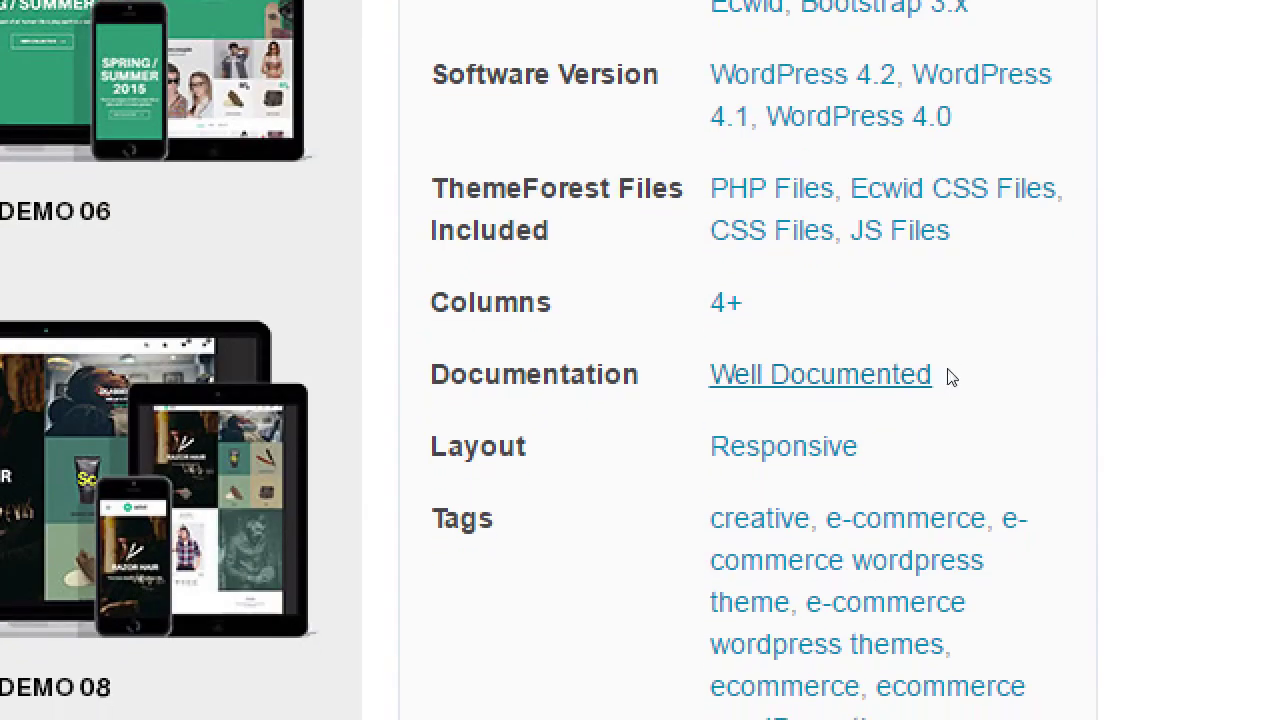
{"action": "scroll", "coordinate": [990, 465], "scroll_direction": "down", "scroll_amount": 2}
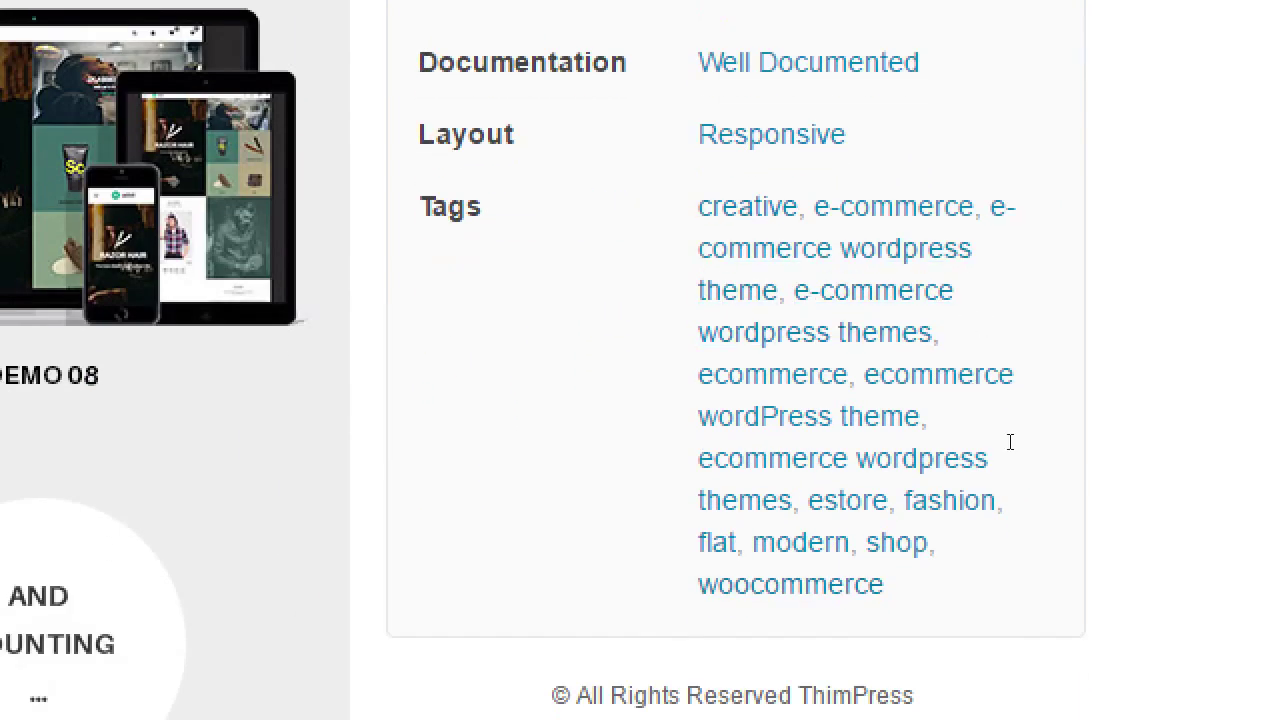
{"action": "scroll", "coordinate": [1011, 449], "scroll_direction": "up", "scroll_amount": 6}
{"action": "scroll", "coordinate": [1008, 450], "scroll_direction": "up", "scroll_amount": 4}
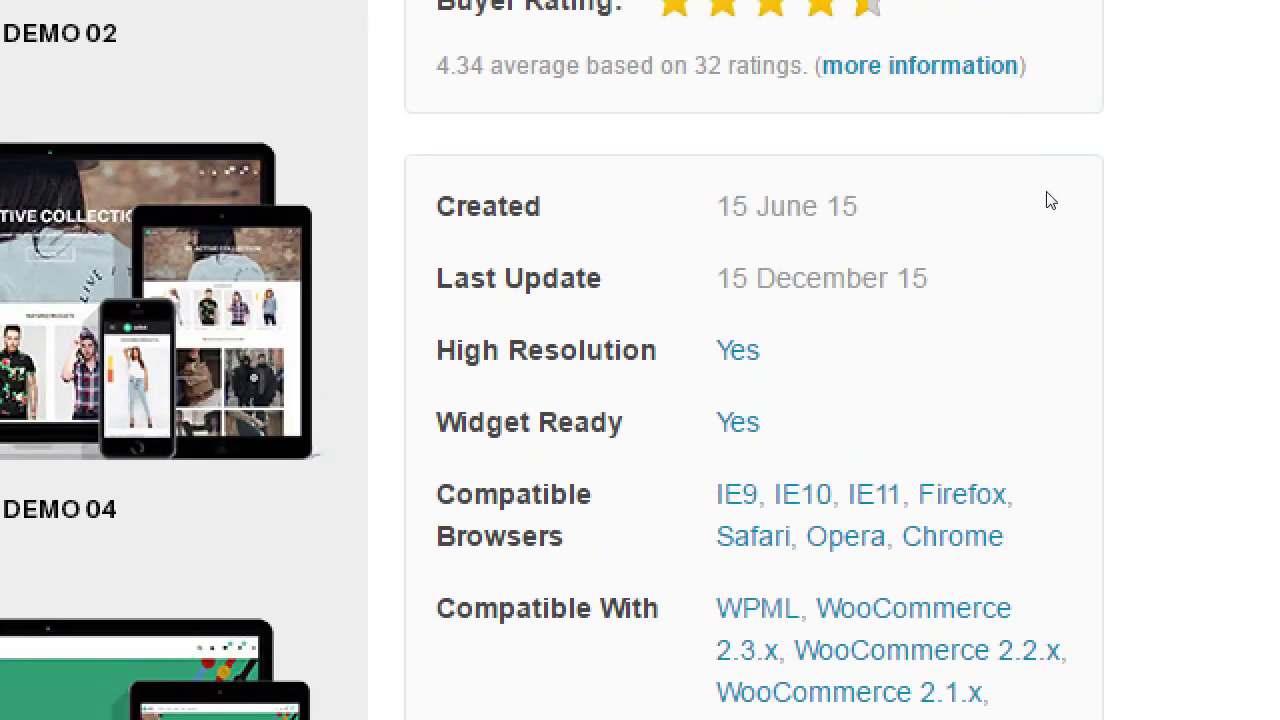
Check when the adot theme was last updated by highlighting the Last Update entry in its specifications.
{"action": "left_click_drag", "start_coordinate": [798, 216], "coordinate": [868, 215]}
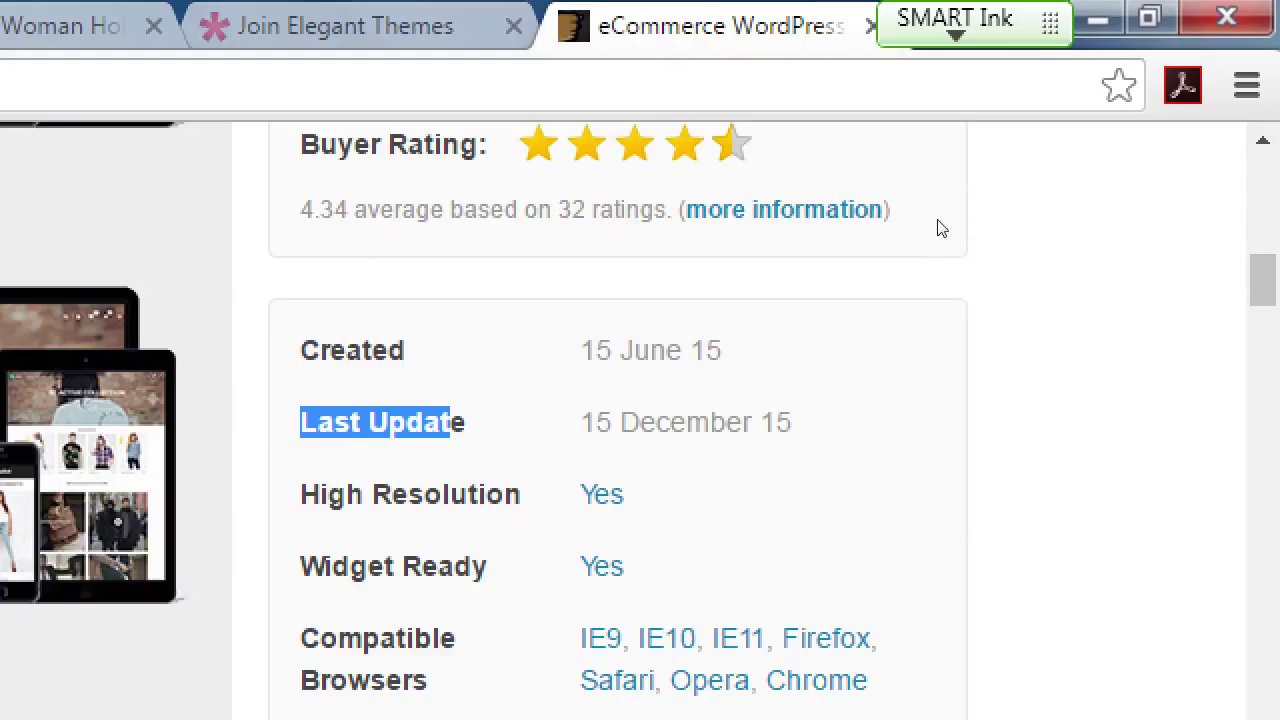
{"action": "left_click_drag", "start_coordinate": [582, 422], "coordinate": [792, 422]}
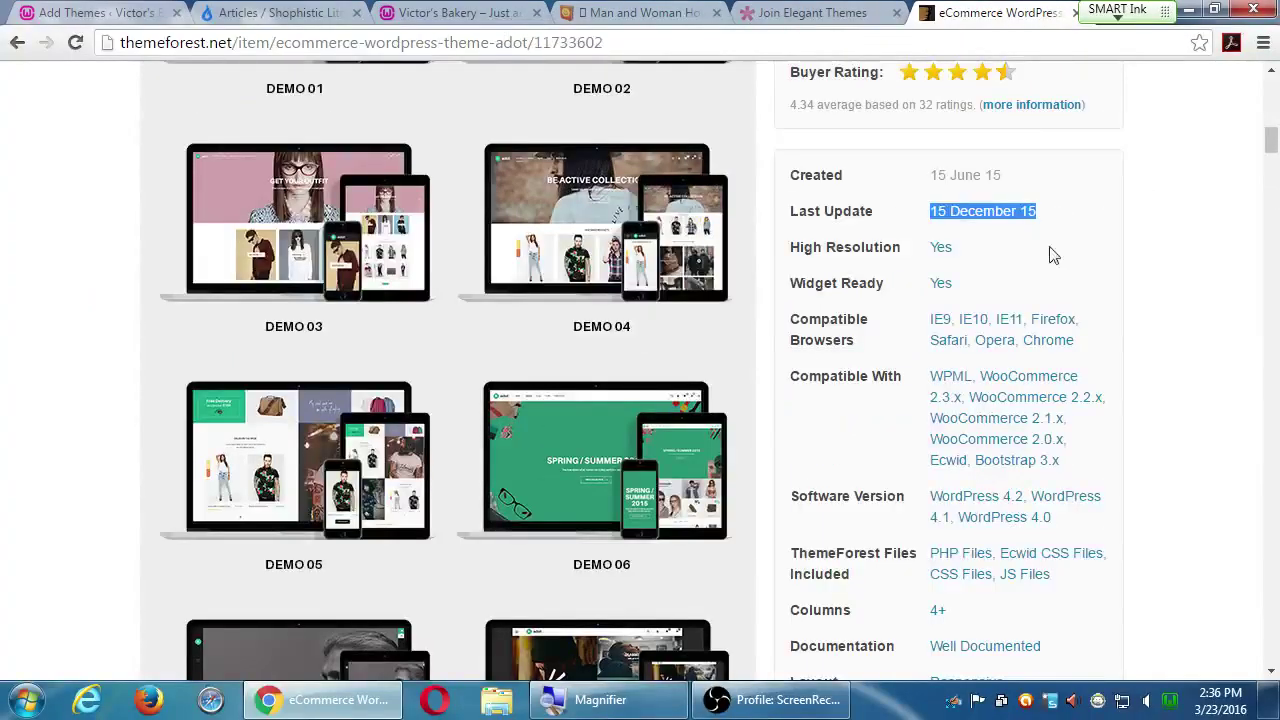
{"action": "left_click", "coordinate": [804, 566]}
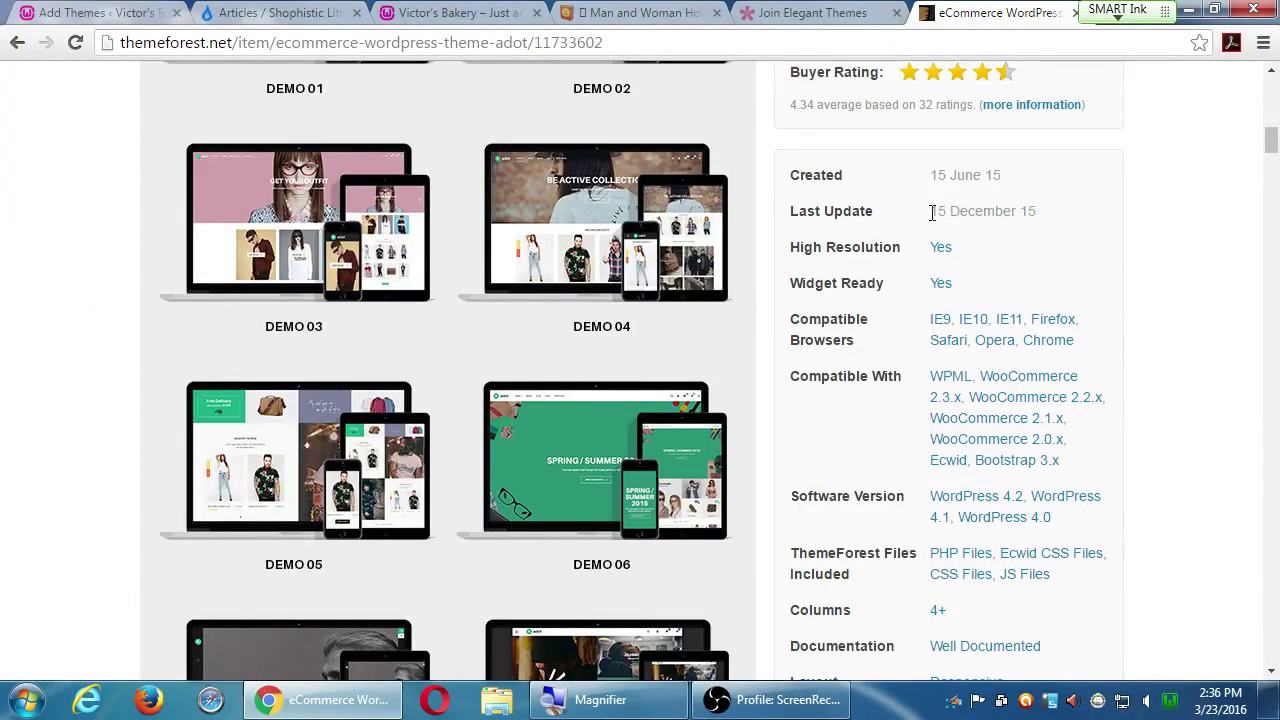
{"action": "left_click_drag", "start_coordinate": [931, 210], "coordinate": [1035, 211]}
{"action": "left_click", "coordinate": [1045, 216]}
{"action": "left_click_drag", "start_coordinate": [928, 220], "coordinate": [1015, 210]}
{"action": "left_click", "coordinate": [1076, 214]}
Reopen the adot theme's comments and check how old each comment and author reply is down to the page end.
{"action": "scroll", "coordinate": [1098, 255], "scroll_direction": "up", "scroll_amount": 3}
{"action": "scroll", "coordinate": [860, 352], "scroll_direction": "up", "scroll_amount": 5}
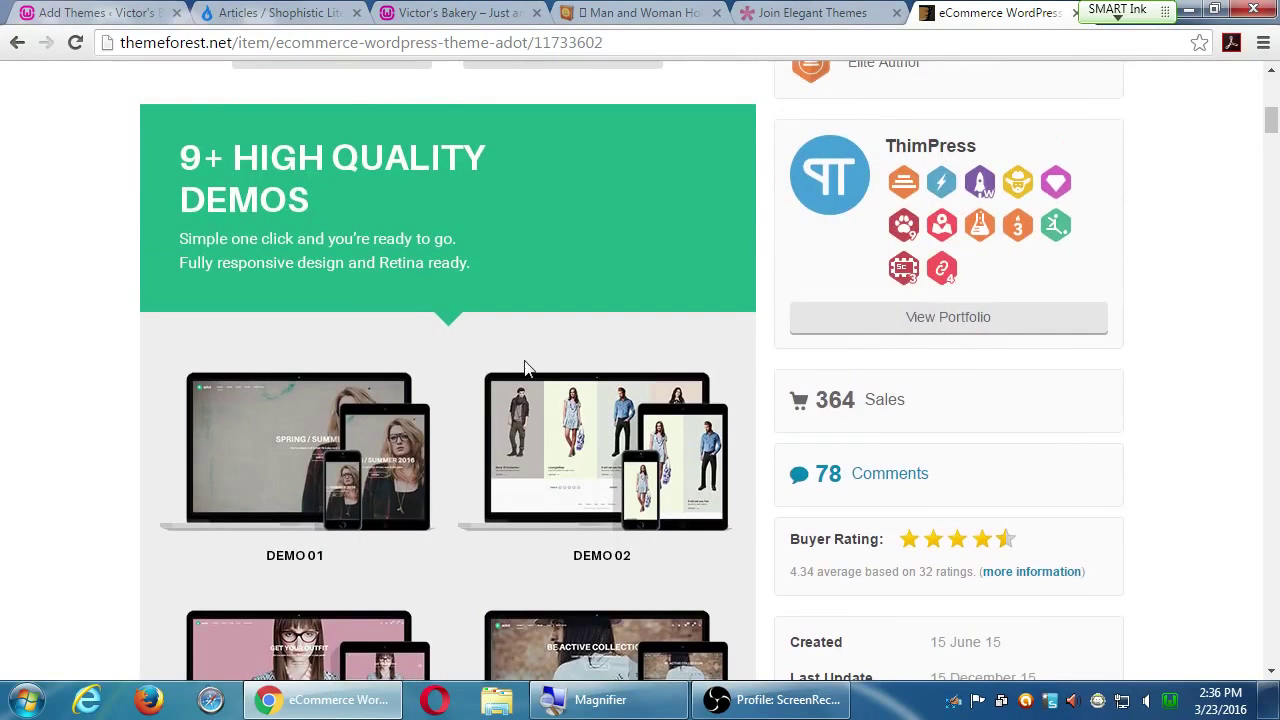
{"action": "scroll", "coordinate": [410, 418], "scroll_direction": "up", "scroll_amount": 3}
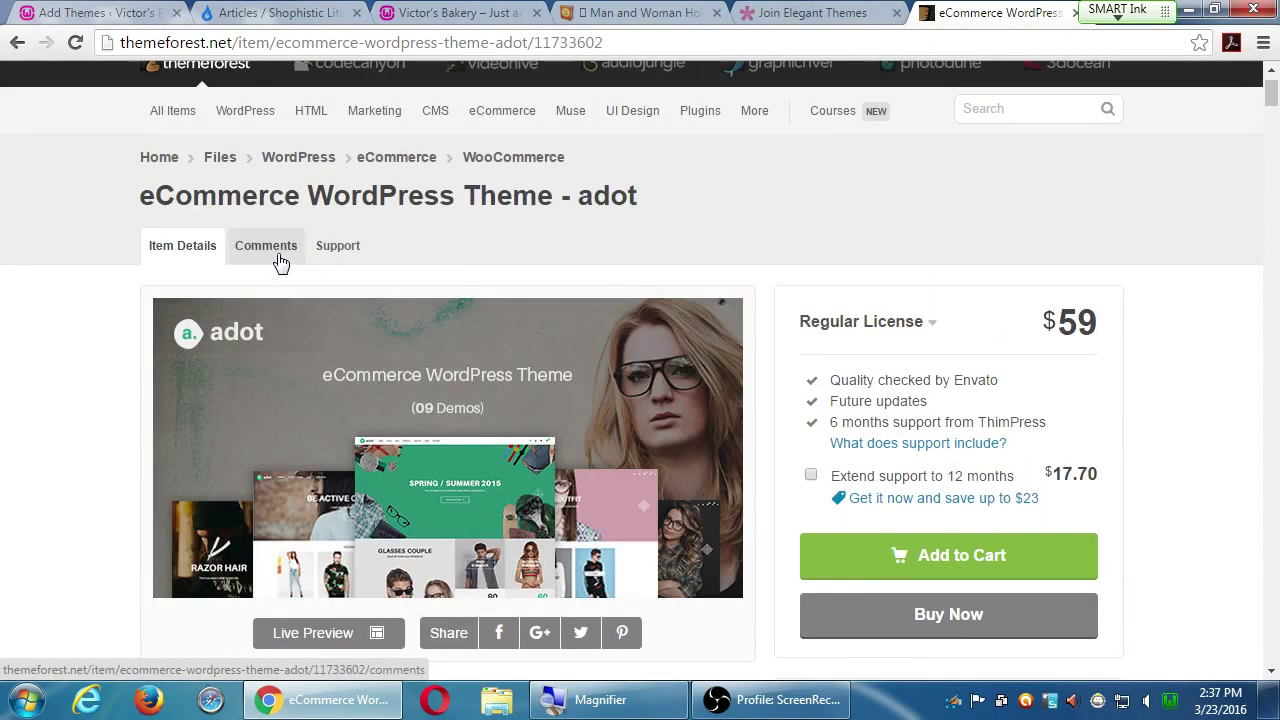
{"action": "left_click", "coordinate": [281, 260]}
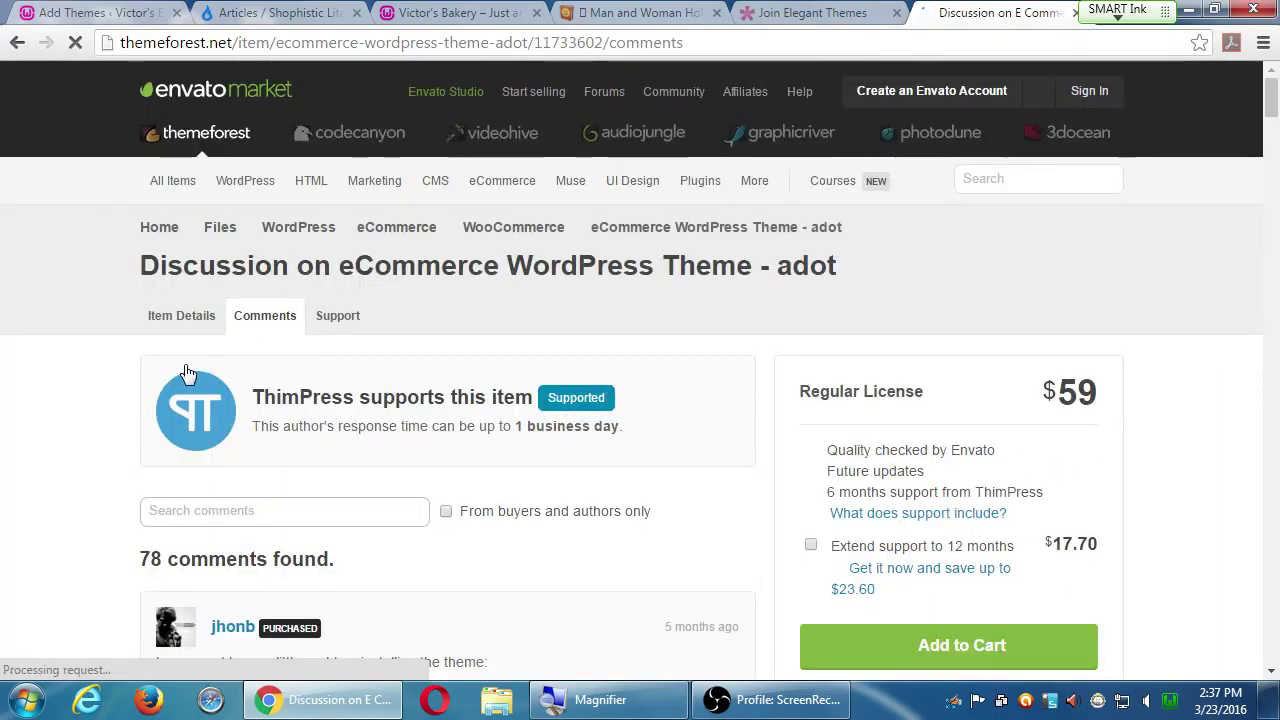
{"action": "scroll", "coordinate": [180, 366], "scroll_direction": "down", "scroll_amount": 2}
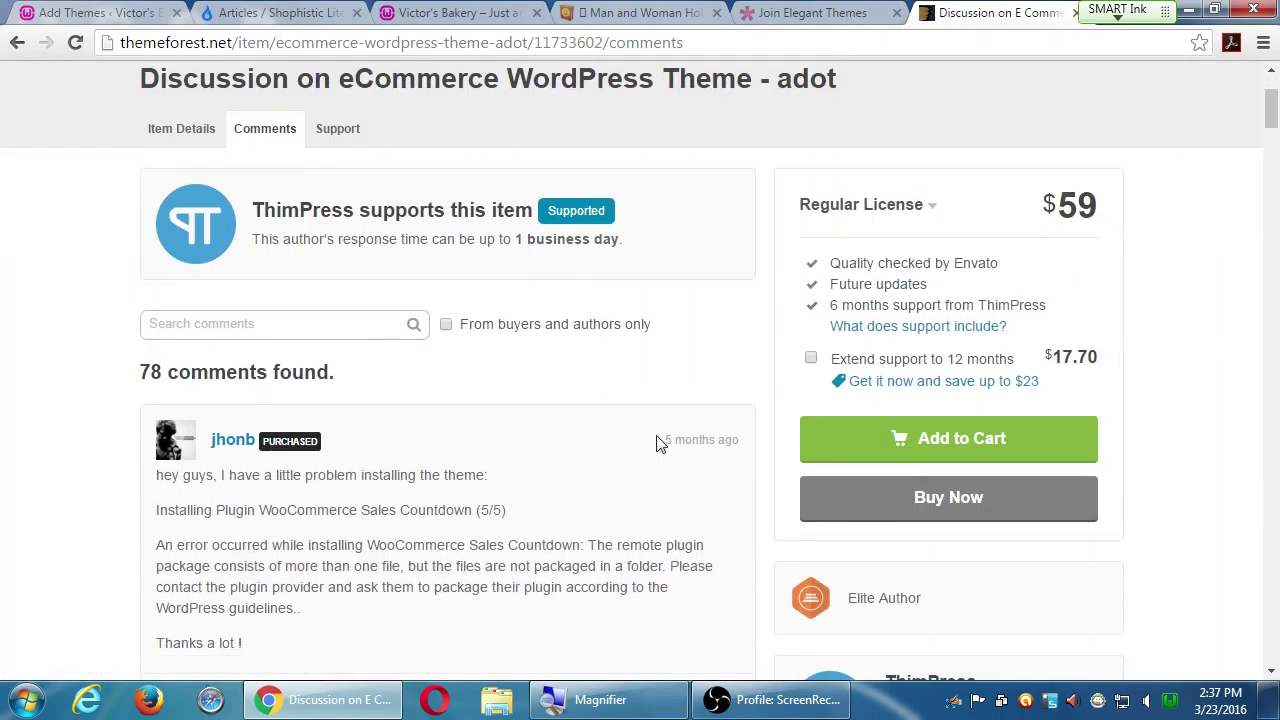
{"action": "left_click_drag", "start_coordinate": [664, 440], "coordinate": [706, 446]}
{"action": "scroll", "coordinate": [705, 447], "scroll_direction": "down", "scroll_amount": 9}
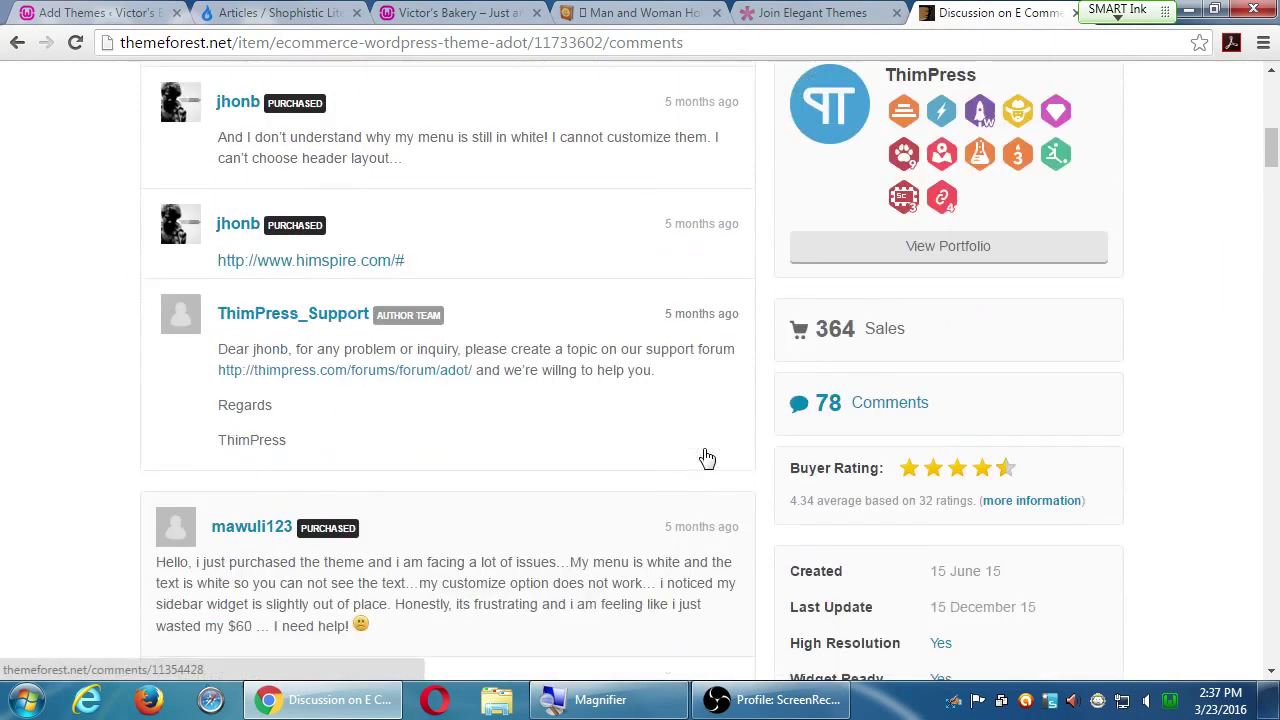
{"action": "scroll", "coordinate": [705, 457], "scroll_direction": "down", "scroll_amount": 6}
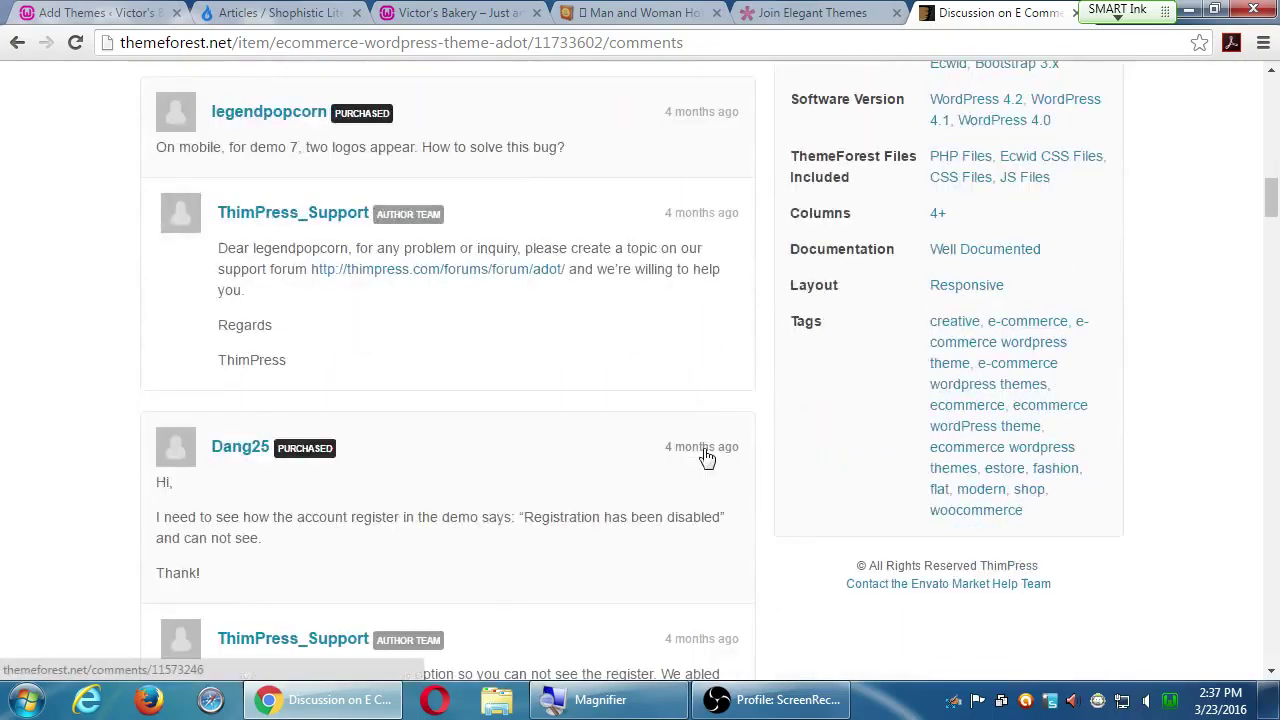
{"action": "scroll", "coordinate": [705, 457], "scroll_direction": "down", "scroll_amount": 3}
{"action": "scroll", "coordinate": [720, 455], "scroll_direction": "down", "scroll_amount": 3}
{"action": "scroll", "coordinate": [891, 434], "scroll_direction": "down", "scroll_amount": 5}
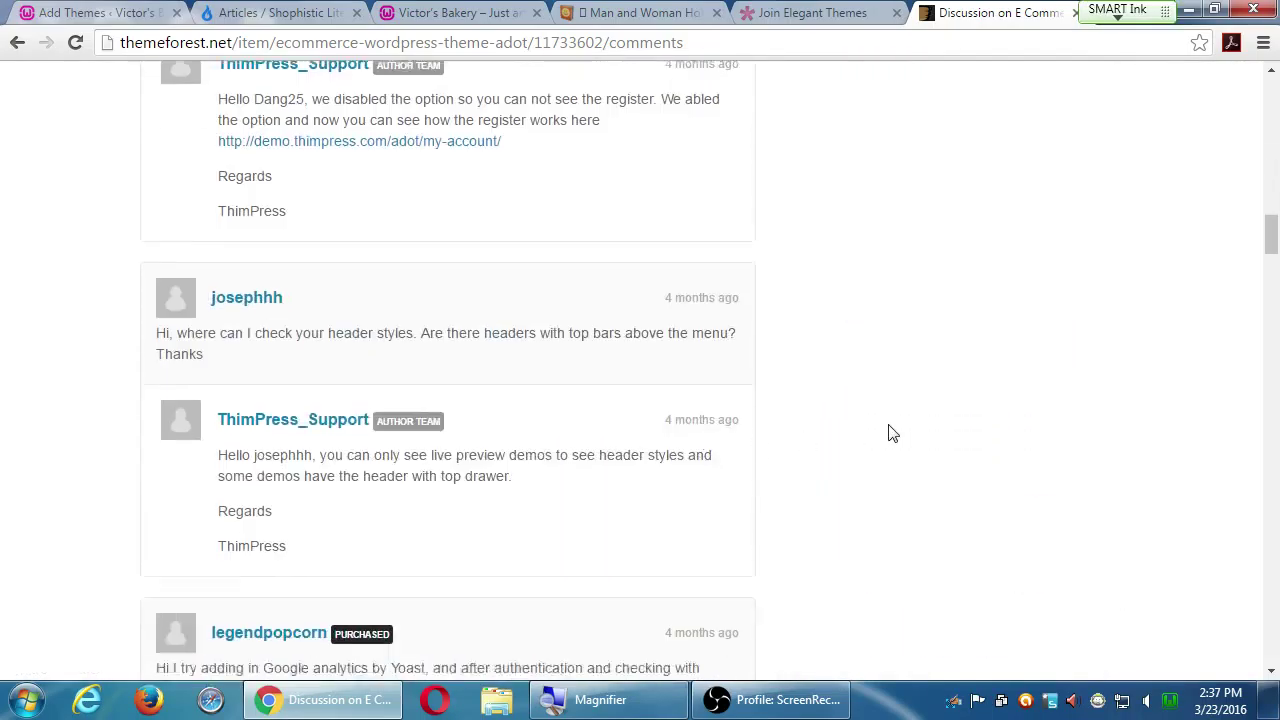
{"action": "scroll", "coordinate": [893, 433], "scroll_direction": "down", "scroll_amount": 20}
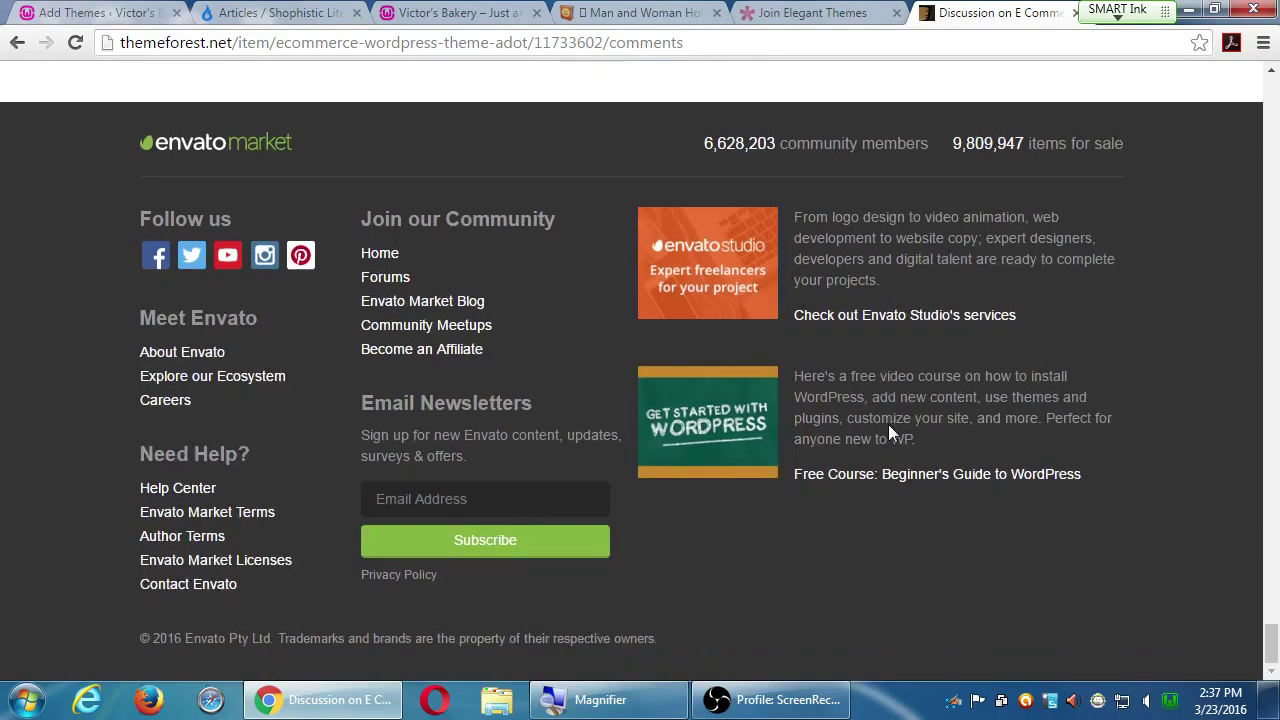
Read the most recent buyer comments and ThimPress support replies above the page numbers, then return to the page start.
{"action": "scroll", "coordinate": [888, 424], "scroll_direction": "up", "scroll_amount": 6}
{"action": "scroll", "coordinate": [890, 425], "scroll_direction": "up", "scroll_amount": 1}
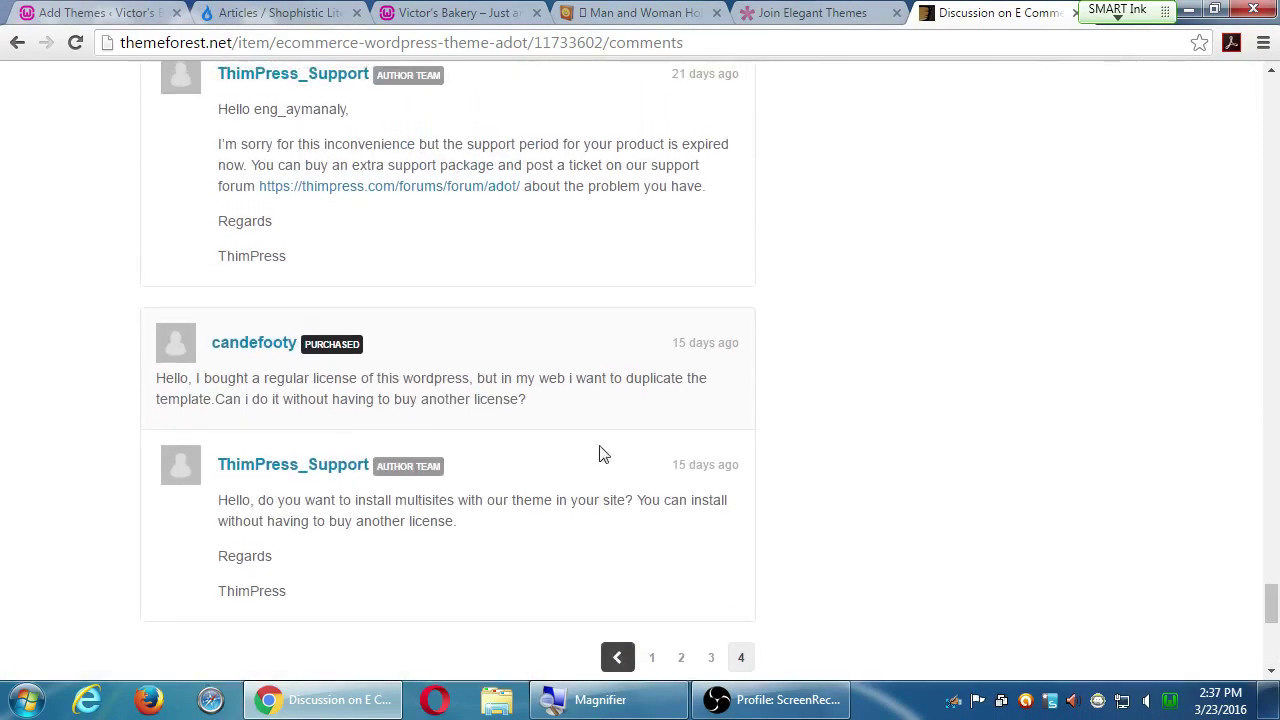
{"action": "scroll", "coordinate": [660, 528], "scroll_direction": "down", "scroll_amount": 1}
{"action": "scroll", "coordinate": [663, 528], "scroll_direction": "down", "scroll_amount": 3}
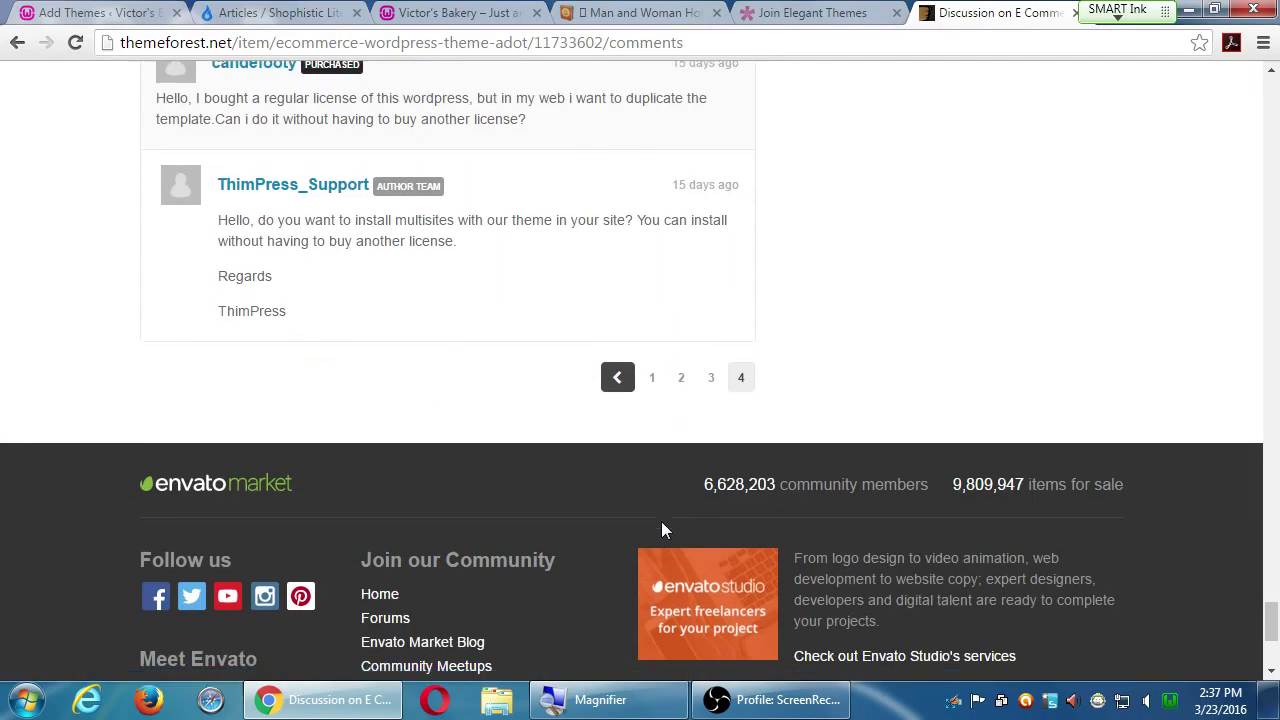
{"action": "scroll", "coordinate": [1075, 393], "scroll_direction": "up", "scroll_amount": 1}
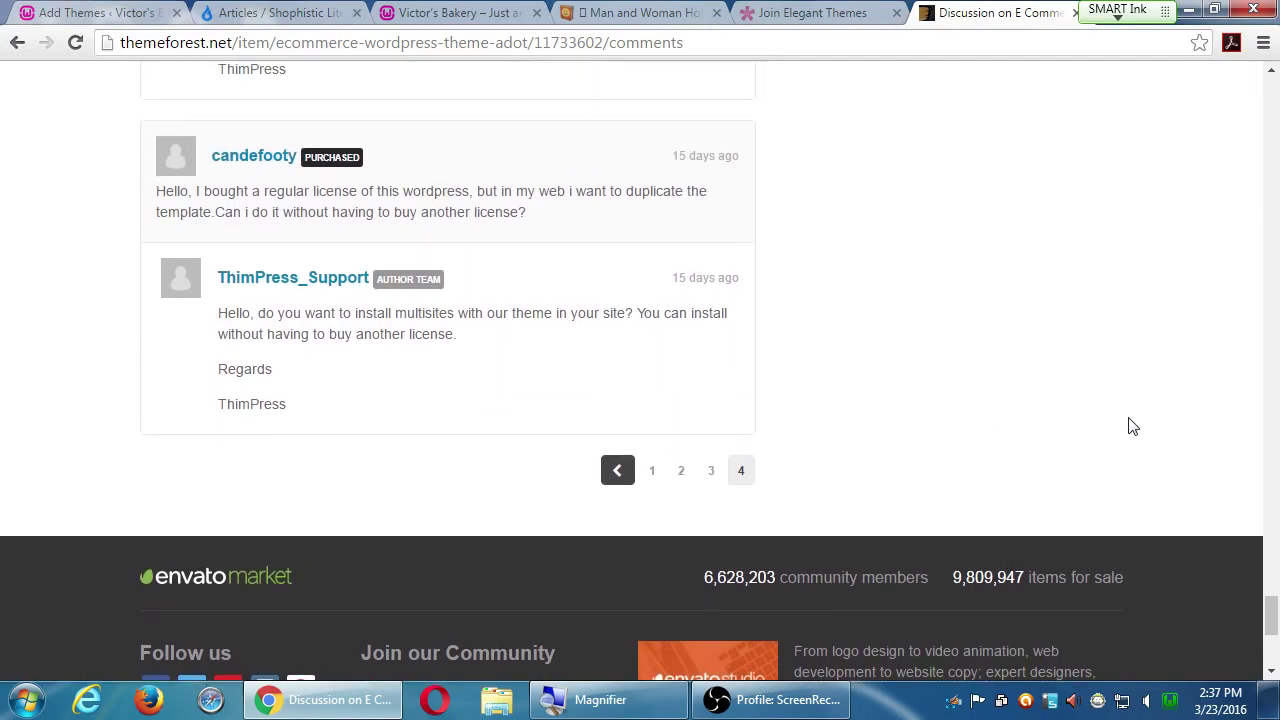
{"action": "scroll", "coordinate": [1103, 429], "scroll_direction": "up", "scroll_amount": 5}
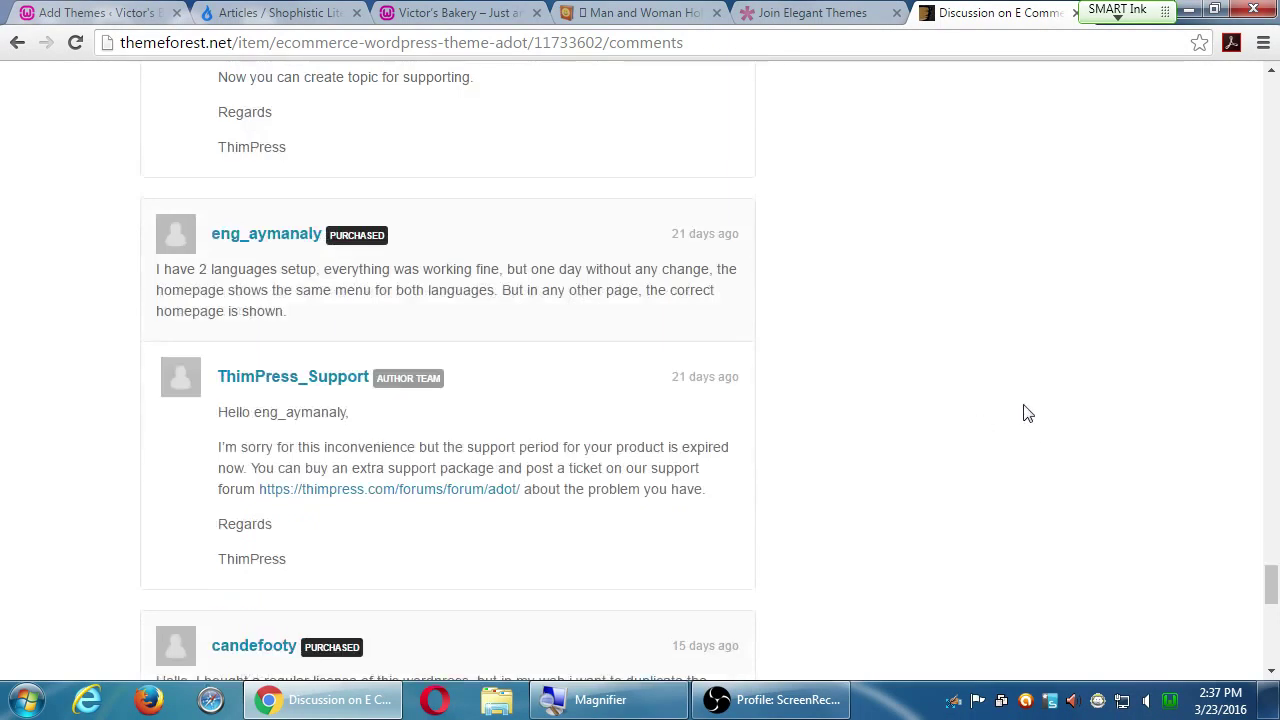
{"action": "scroll", "coordinate": [1008, 444], "scroll_direction": "up", "scroll_amount": 2}
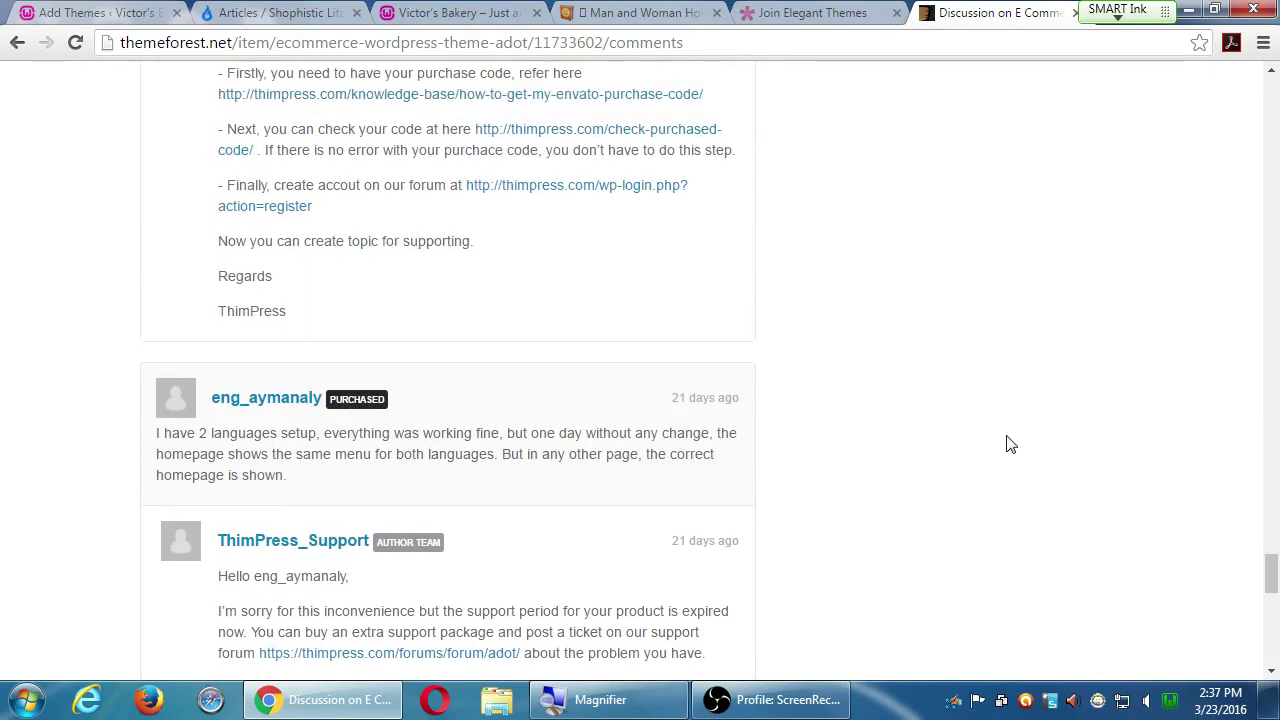
{"action": "key", "text": "Home"}
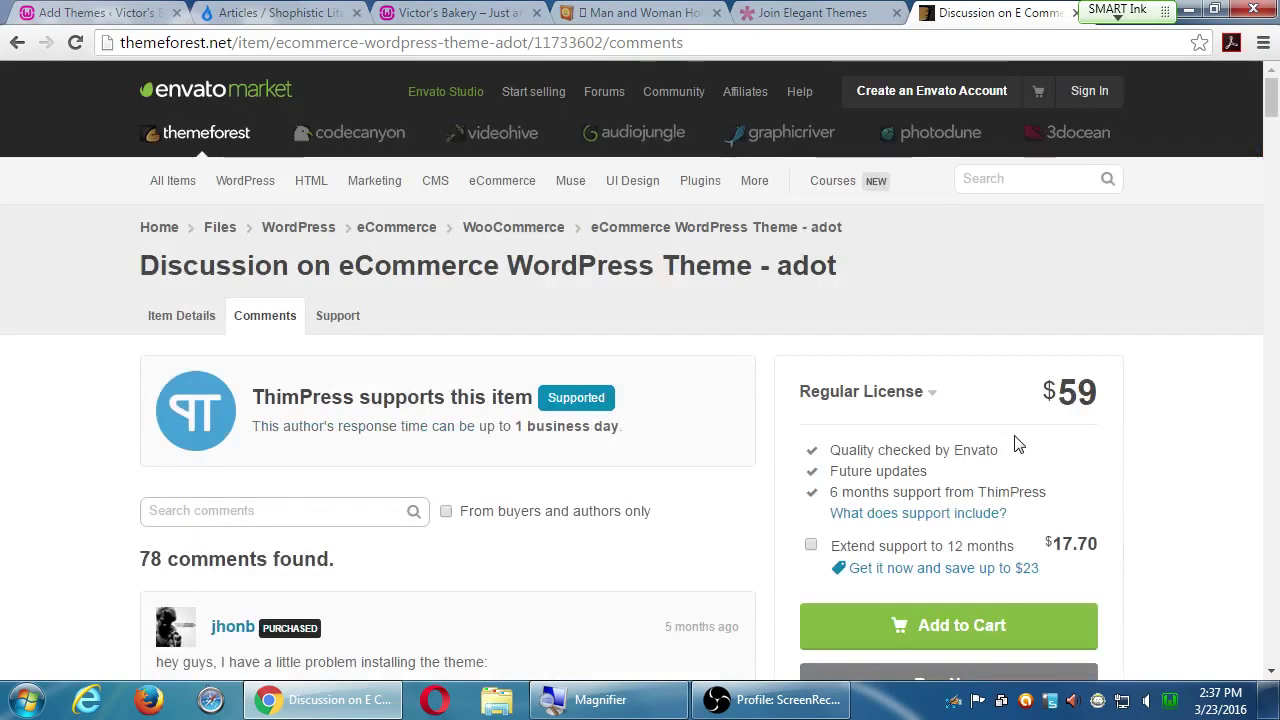
{"action": "left_click", "coordinate": [716, 699]}
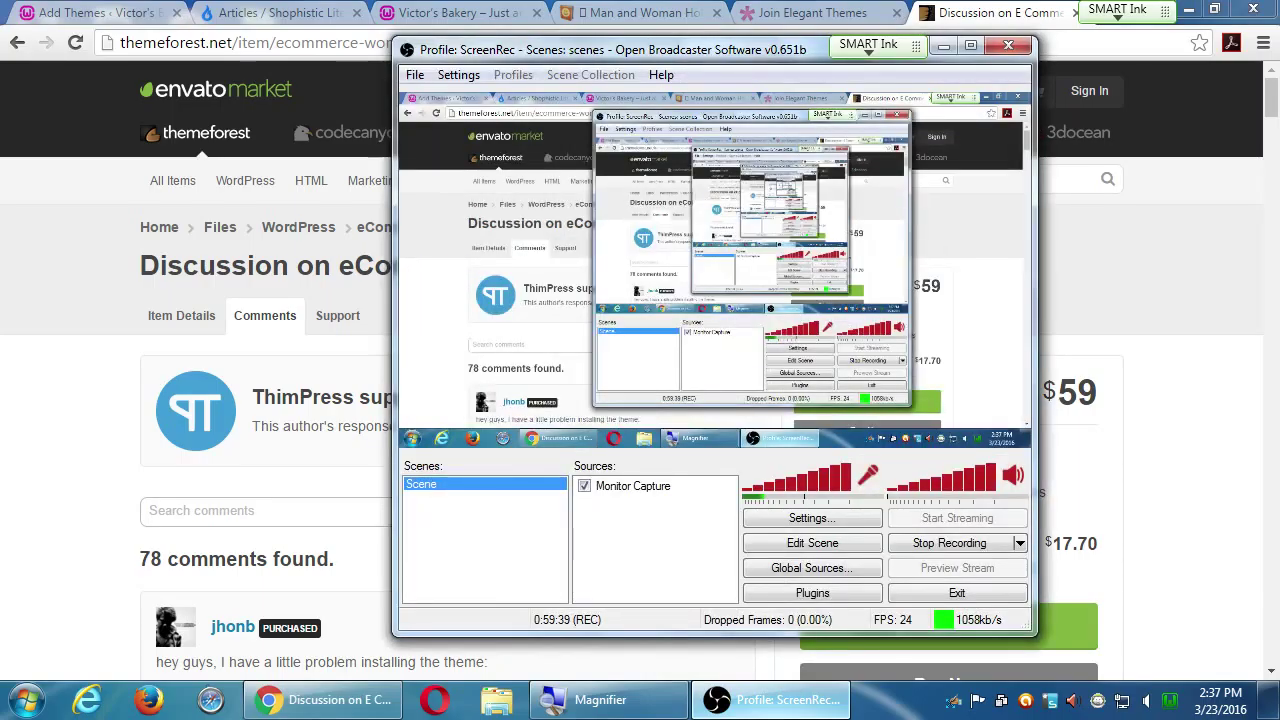
{"action": "left_click", "coordinate": [716, 699]}
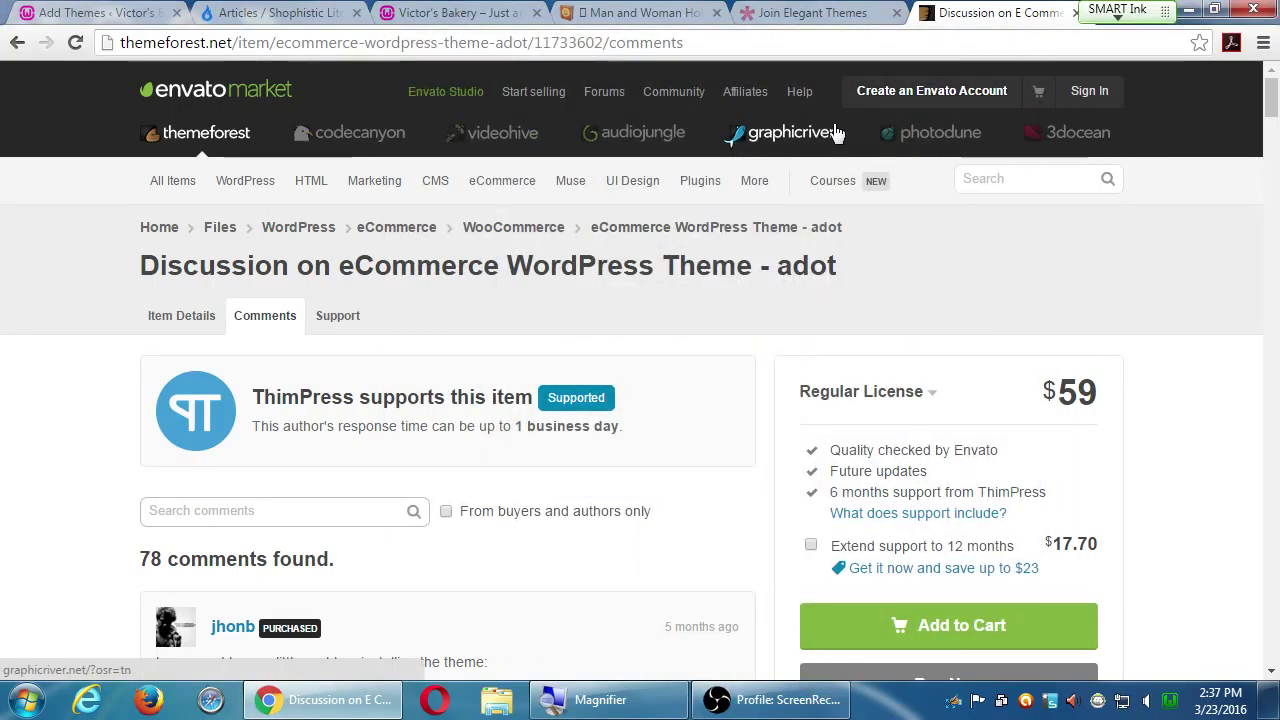
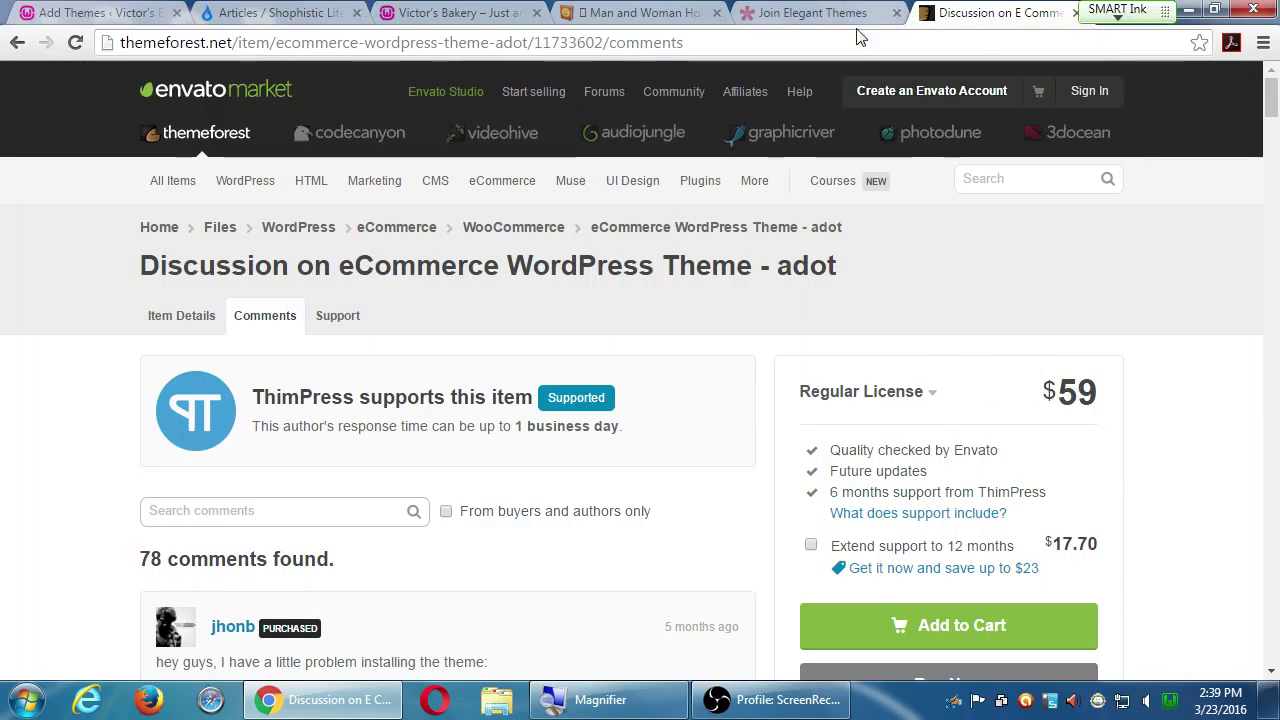
Switch back to the Victor's Bakery Add Themes page showing the "shop" theme search.
{"action": "mouse_move", "coordinate": [839, 194]}
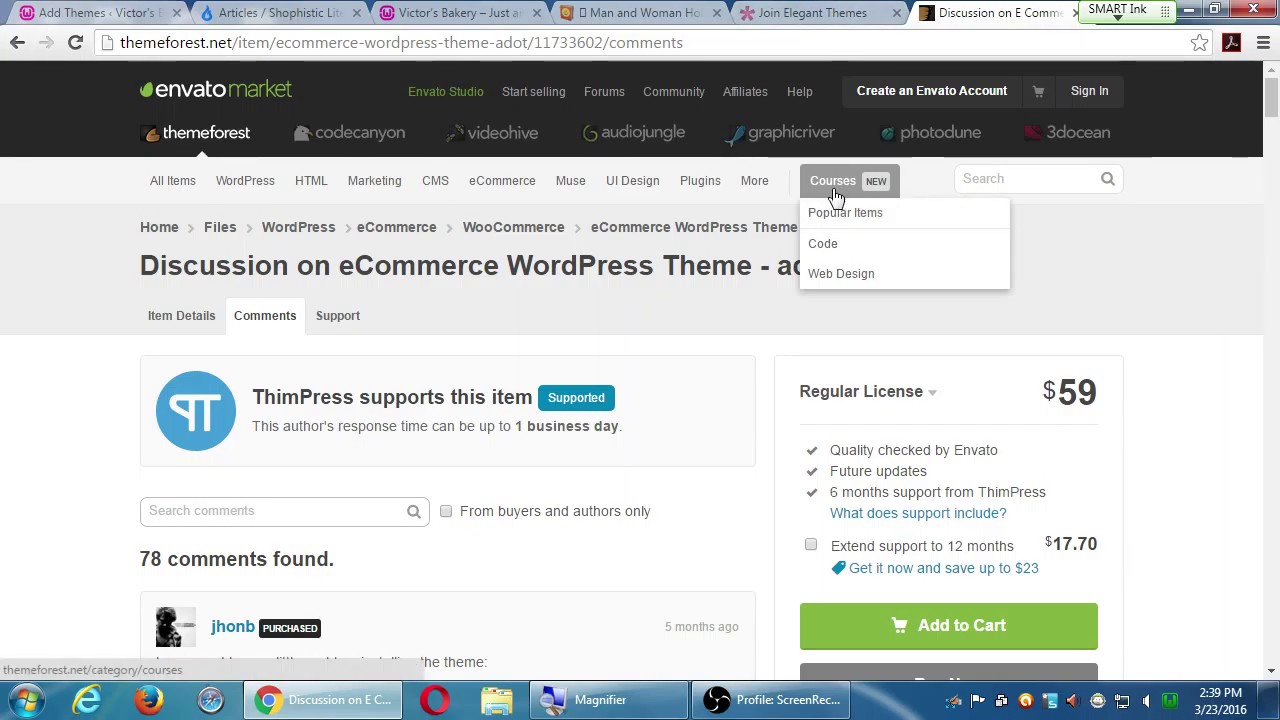
{"action": "left_click", "coordinate": [90, 12]}
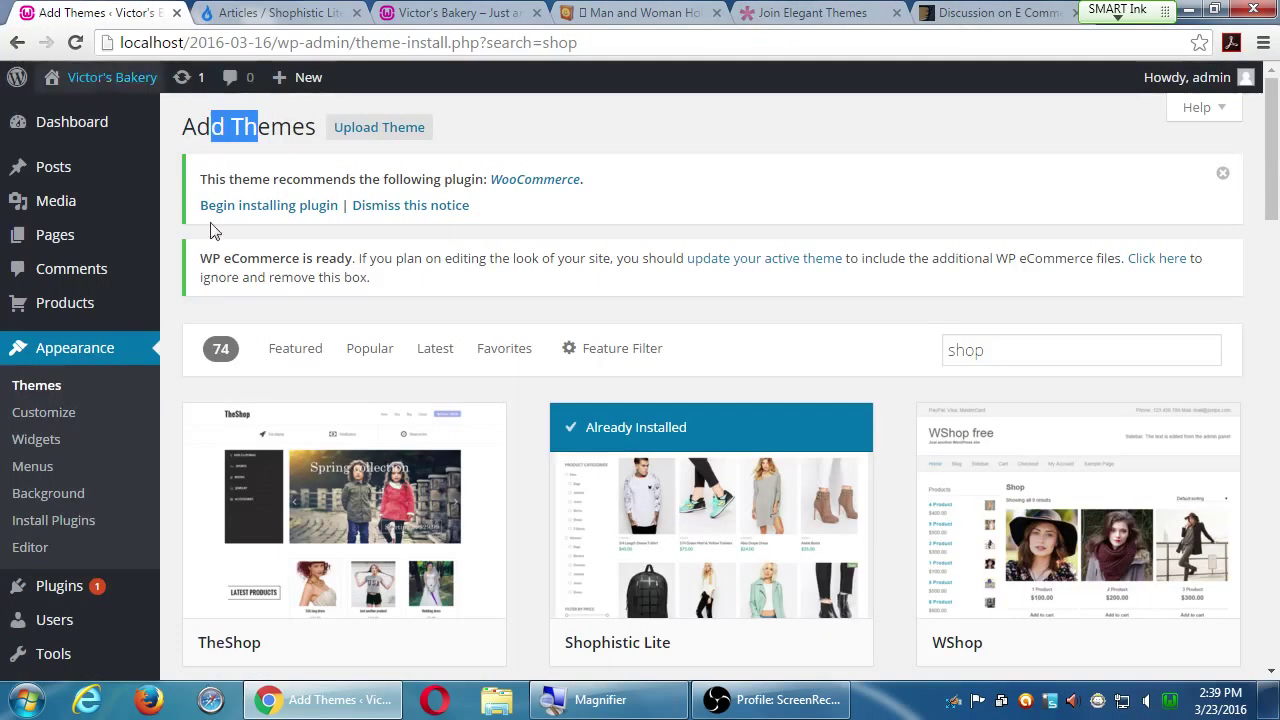
Look over the themes in the "shop" search results down to the row below Flat Shop lite, then return to the first row.
{"action": "scroll", "coordinate": [511, 457], "scroll_direction": "down", "scroll_amount": 3}
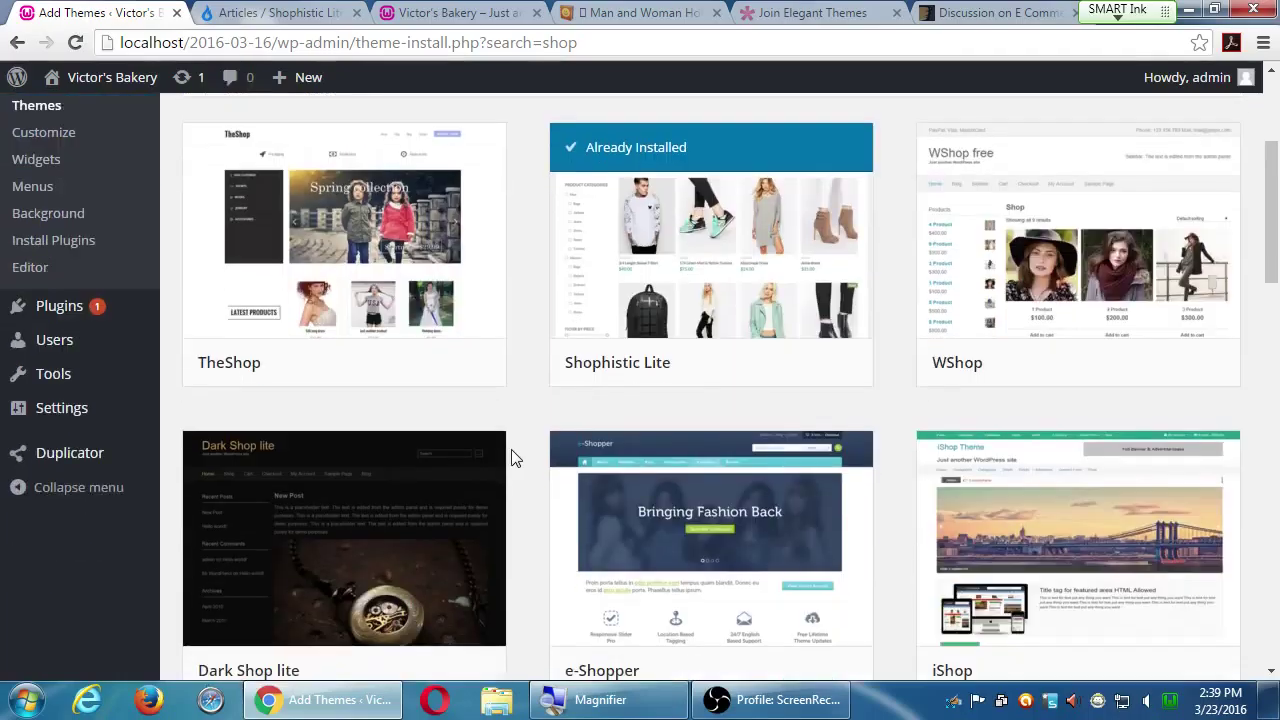
{"action": "scroll", "coordinate": [511, 457], "scroll_direction": "up", "scroll_amount": 3}
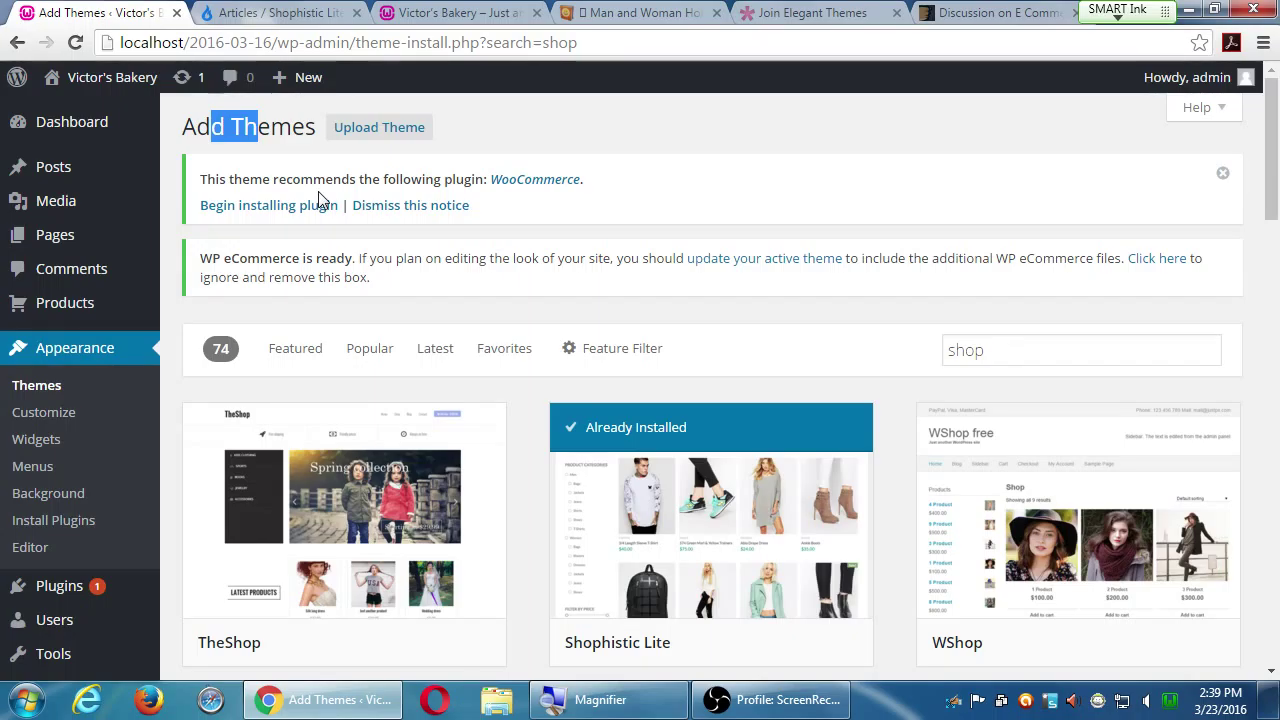
{"action": "scroll", "coordinate": [320, 198], "scroll_direction": "down", "scroll_amount": 3}
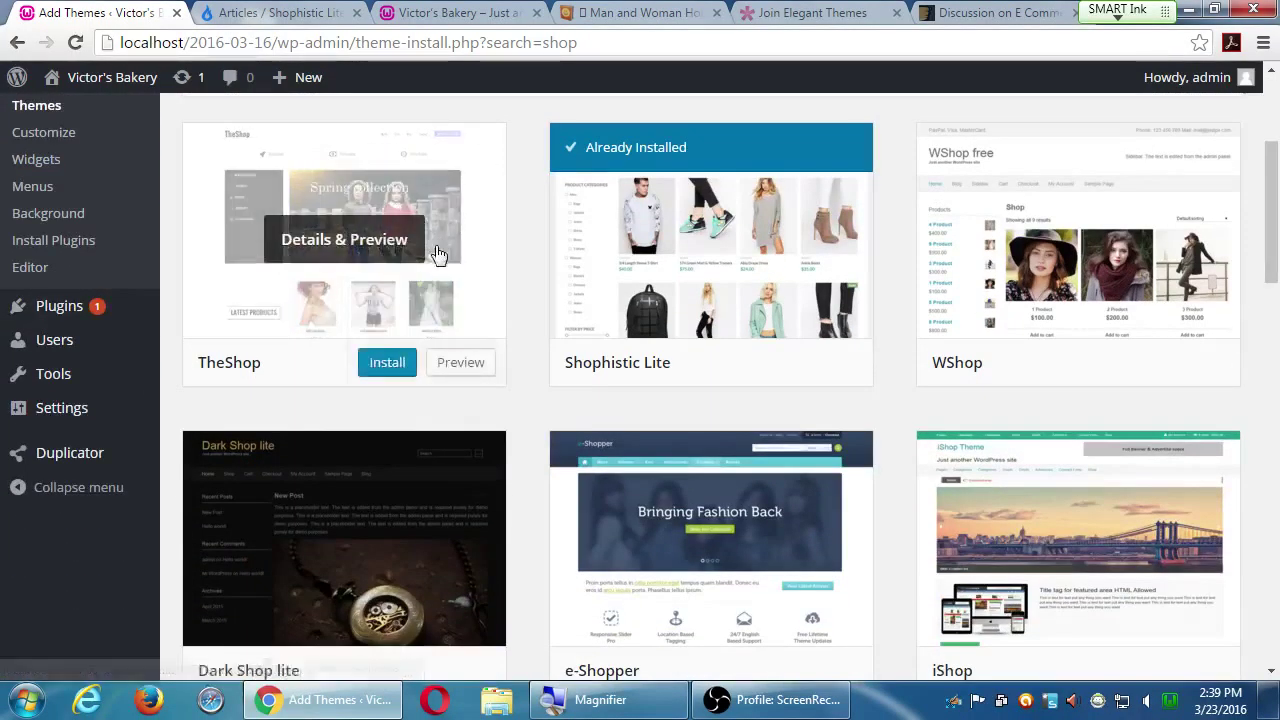
{"action": "scroll", "coordinate": [430, 255], "scroll_direction": "down", "scroll_amount": 5}
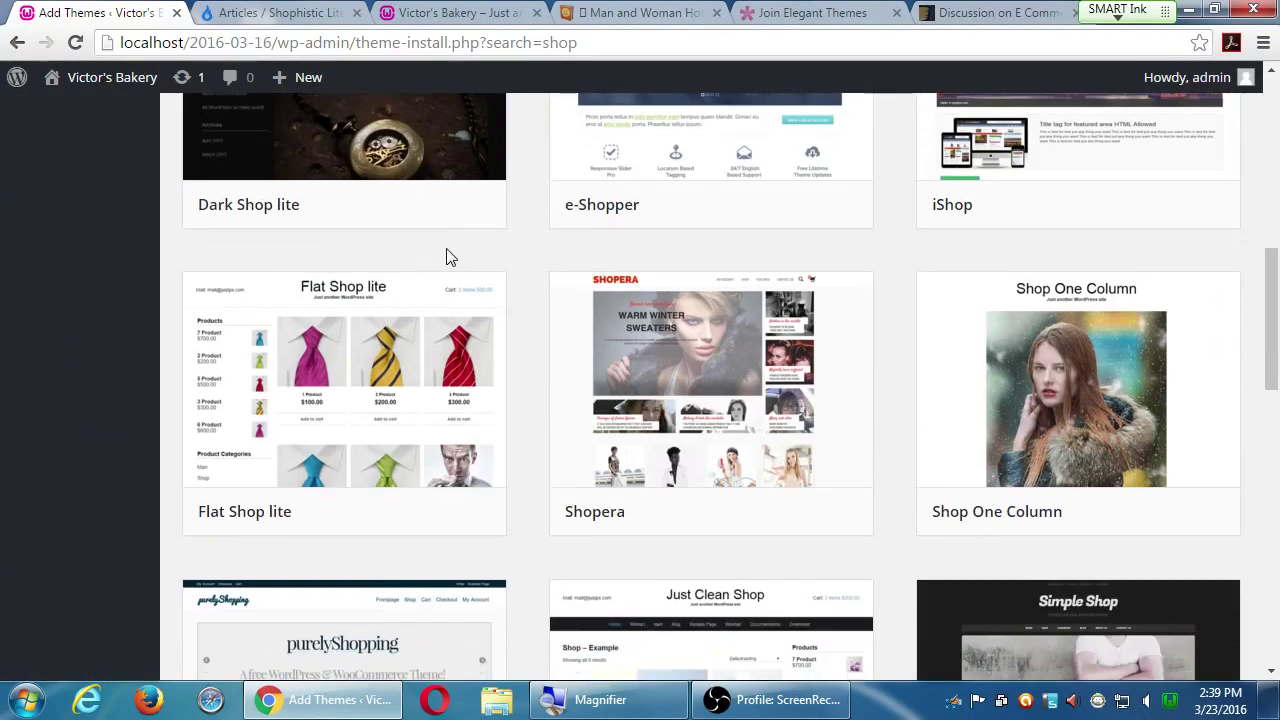
{"action": "scroll", "coordinate": [446, 252], "scroll_direction": "up", "scroll_amount": 6}
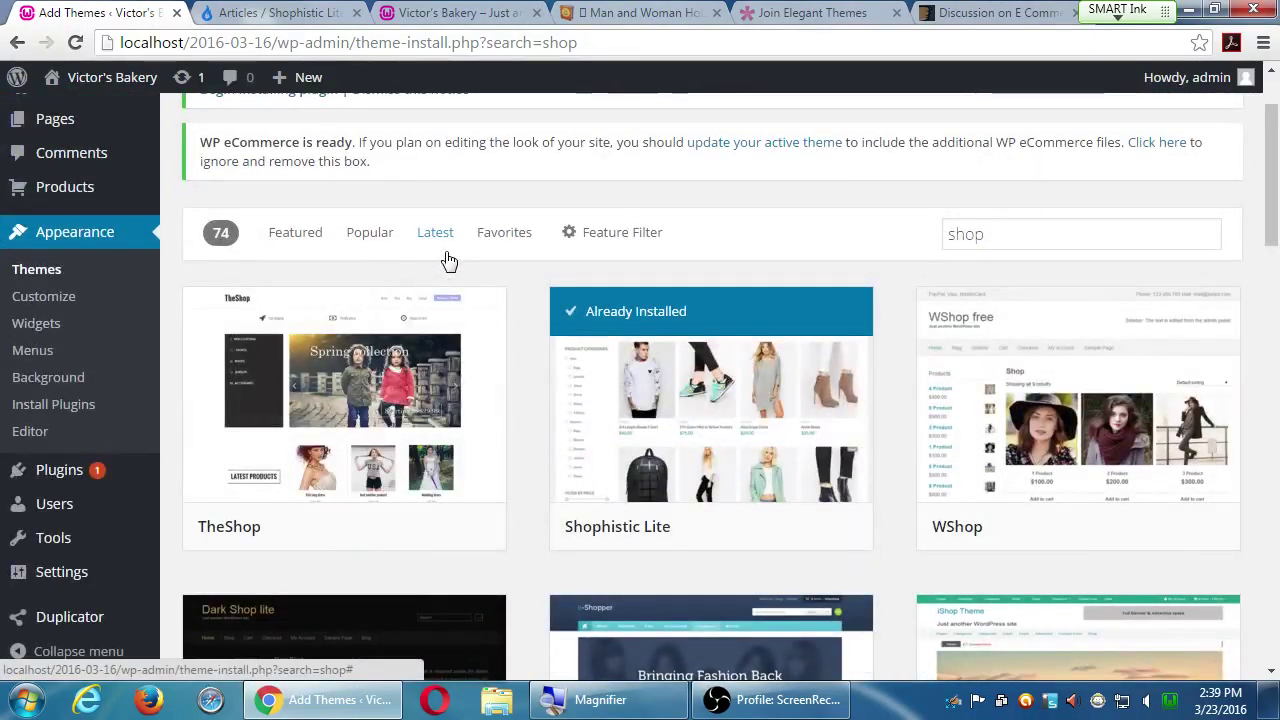
{"action": "scroll", "coordinate": [537, 335], "scroll_direction": "up", "scroll_amount": 3}
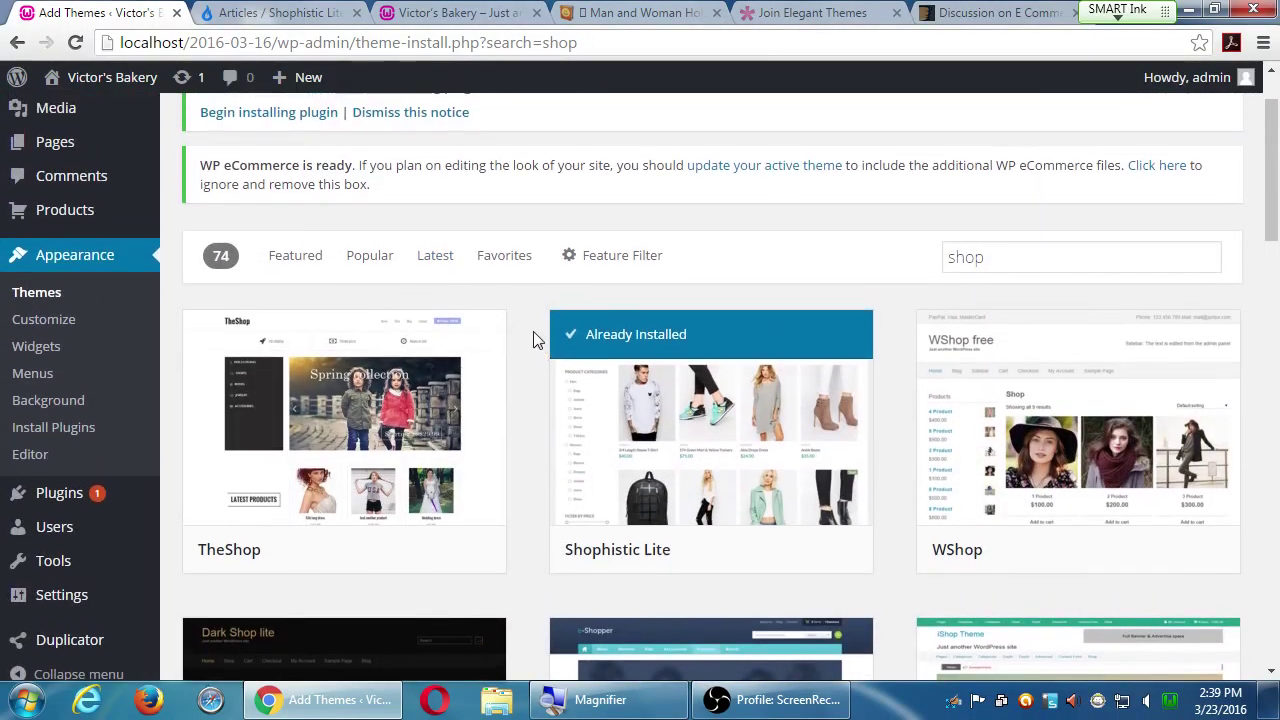